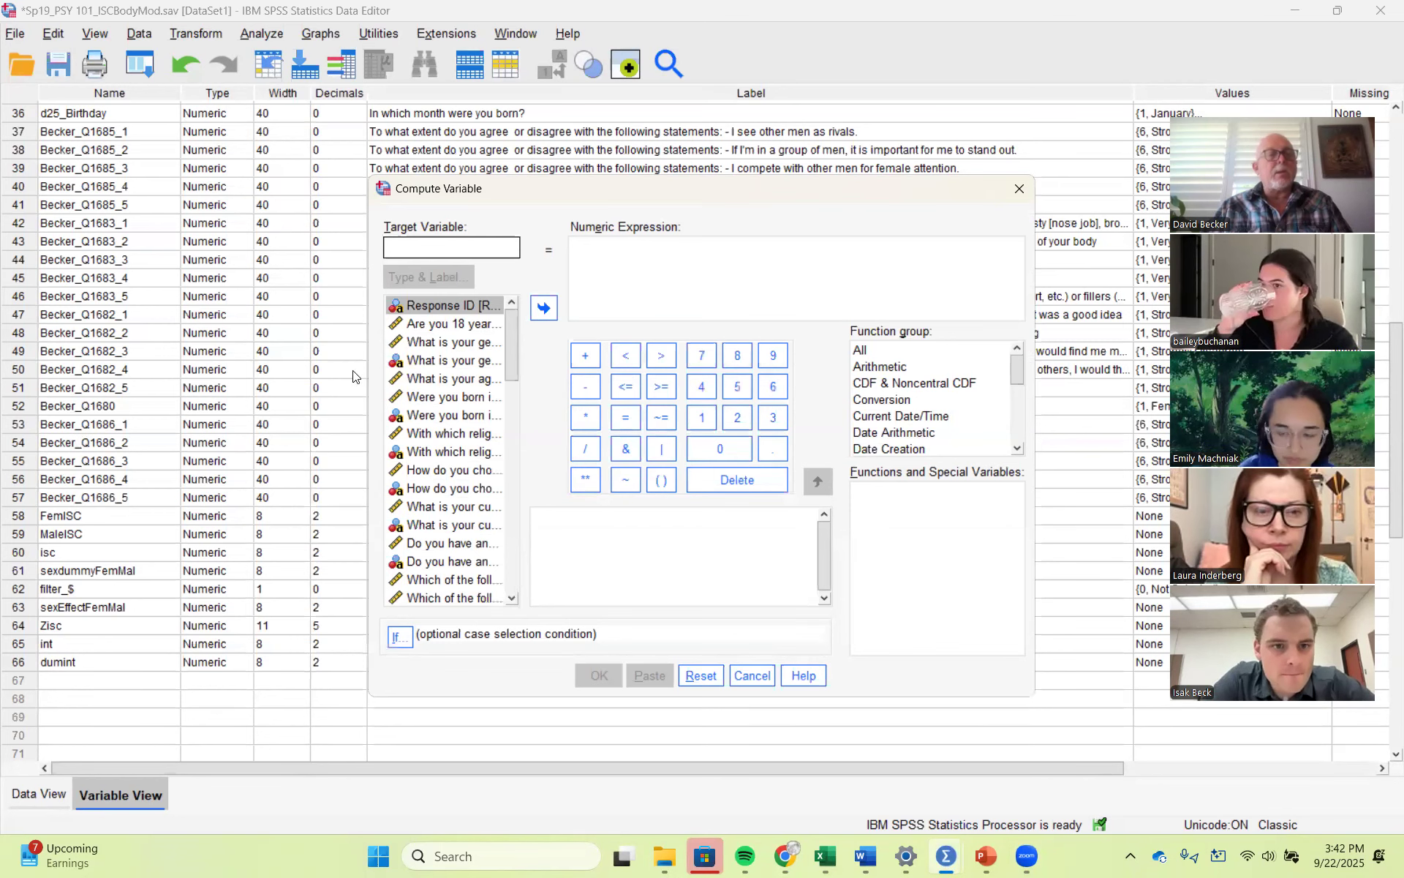
Step: Enter Becker_Q1685_1 + Becker_Q1685_2 in the numeric expression of the Compute Variable dialog
left_click_drag(368, 377, 89, 376)
left_click_drag(326, 351, 349, 496)
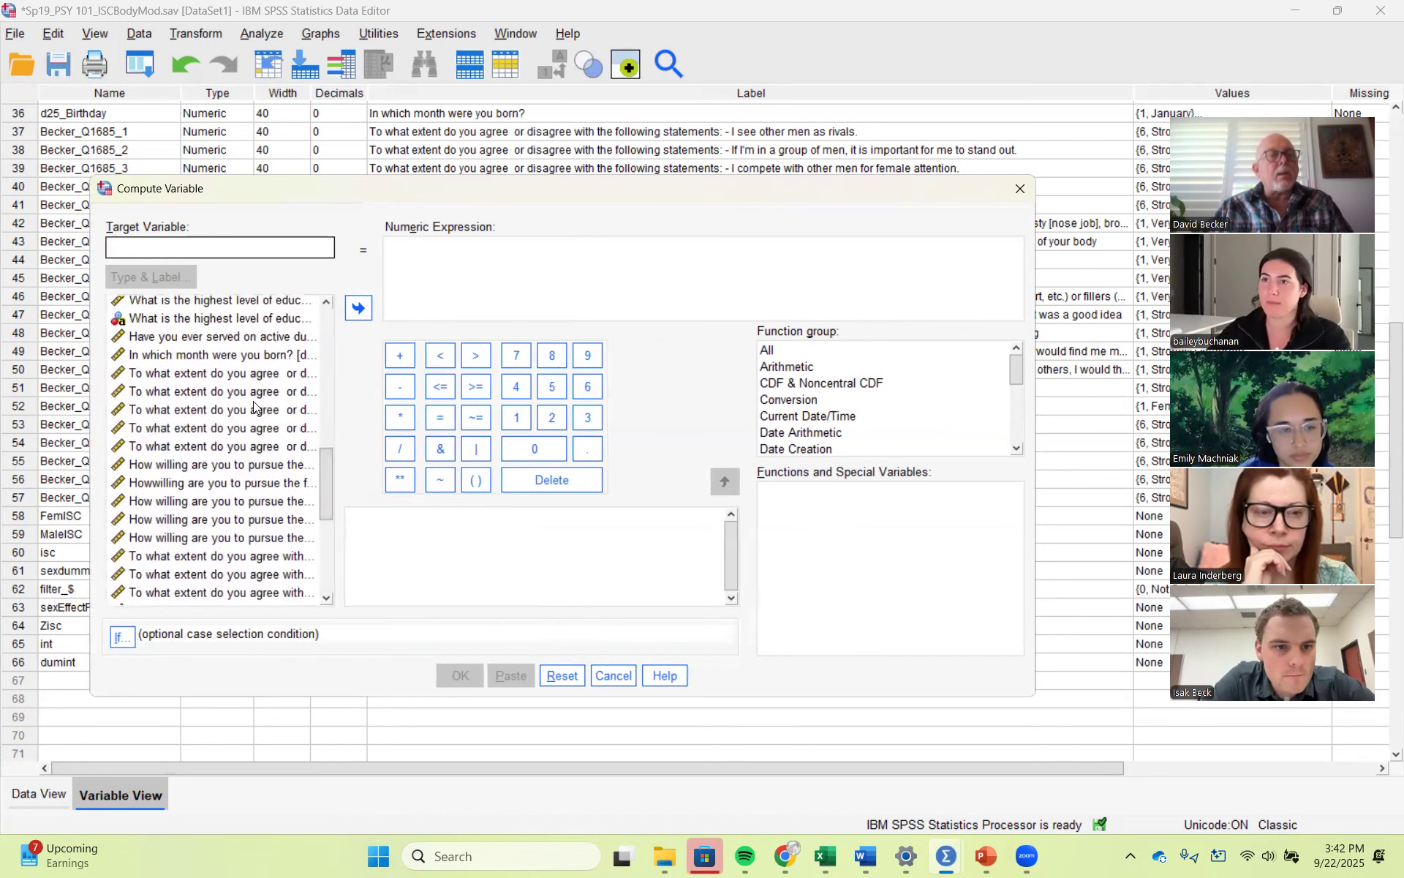
left_click(199, 375)
left_click(234, 373)
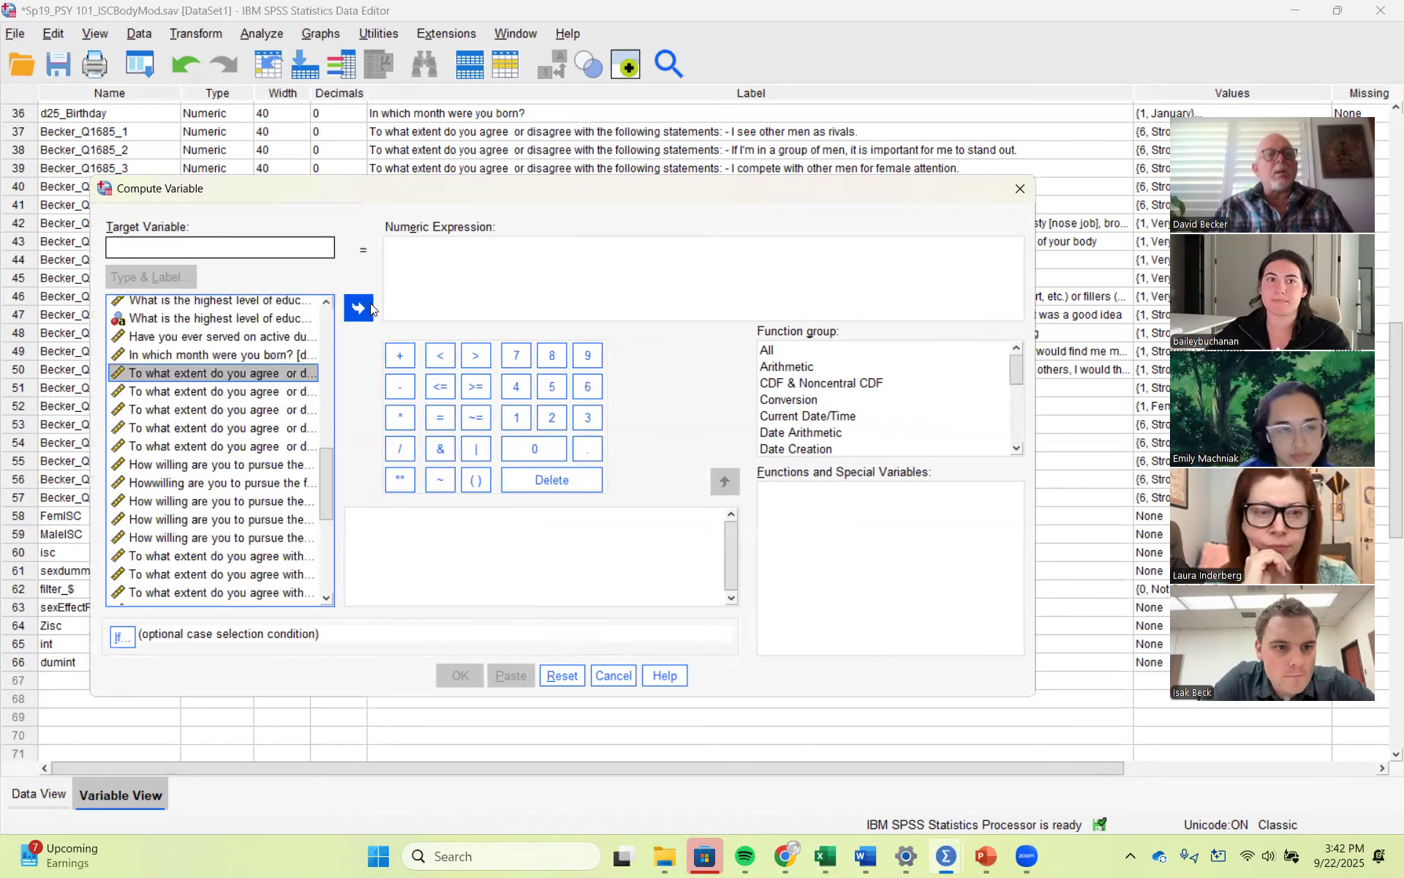
left_click(364, 309)
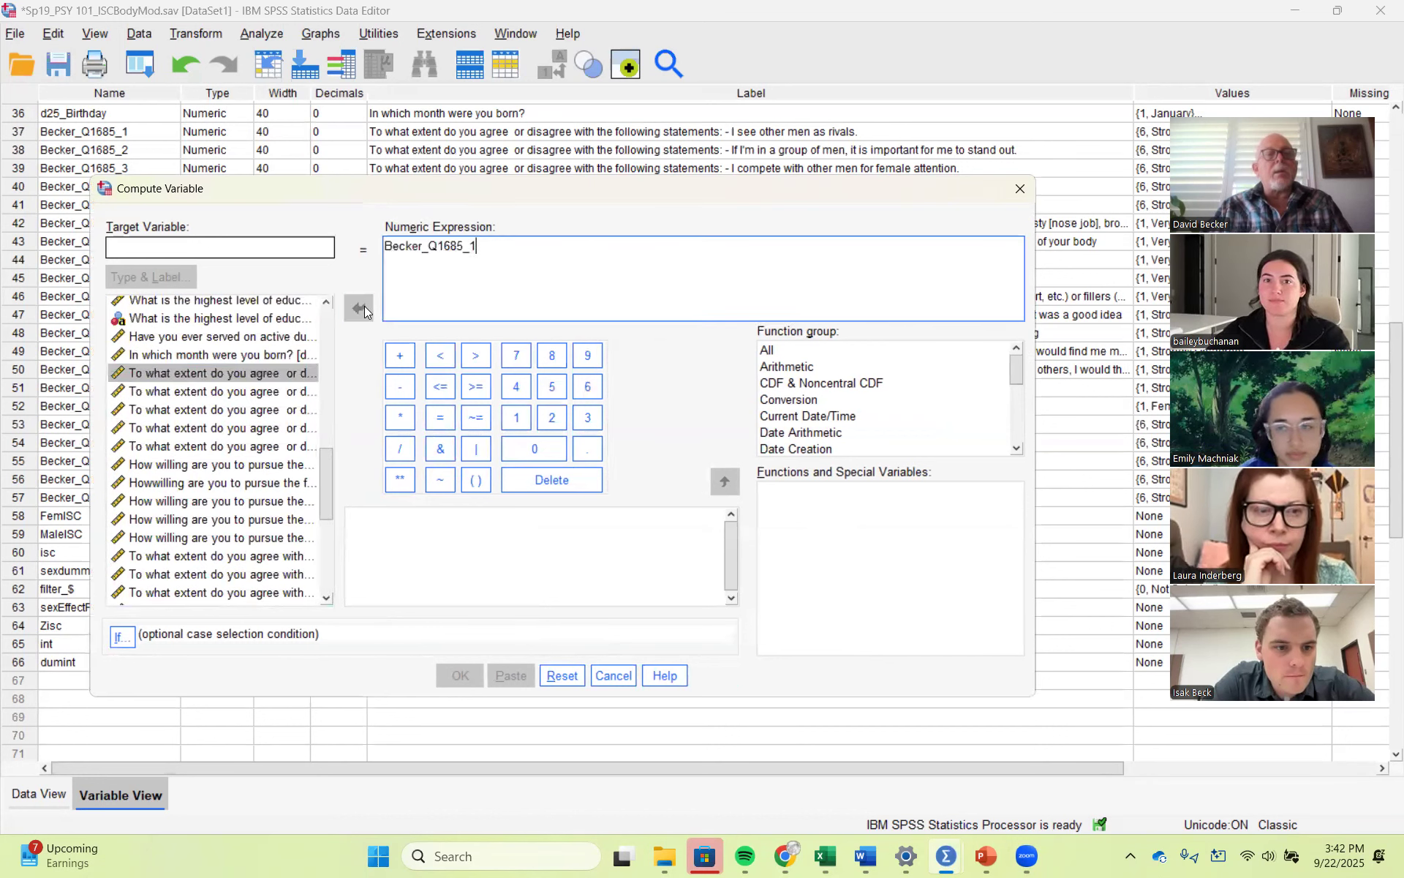
left_click(401, 361)
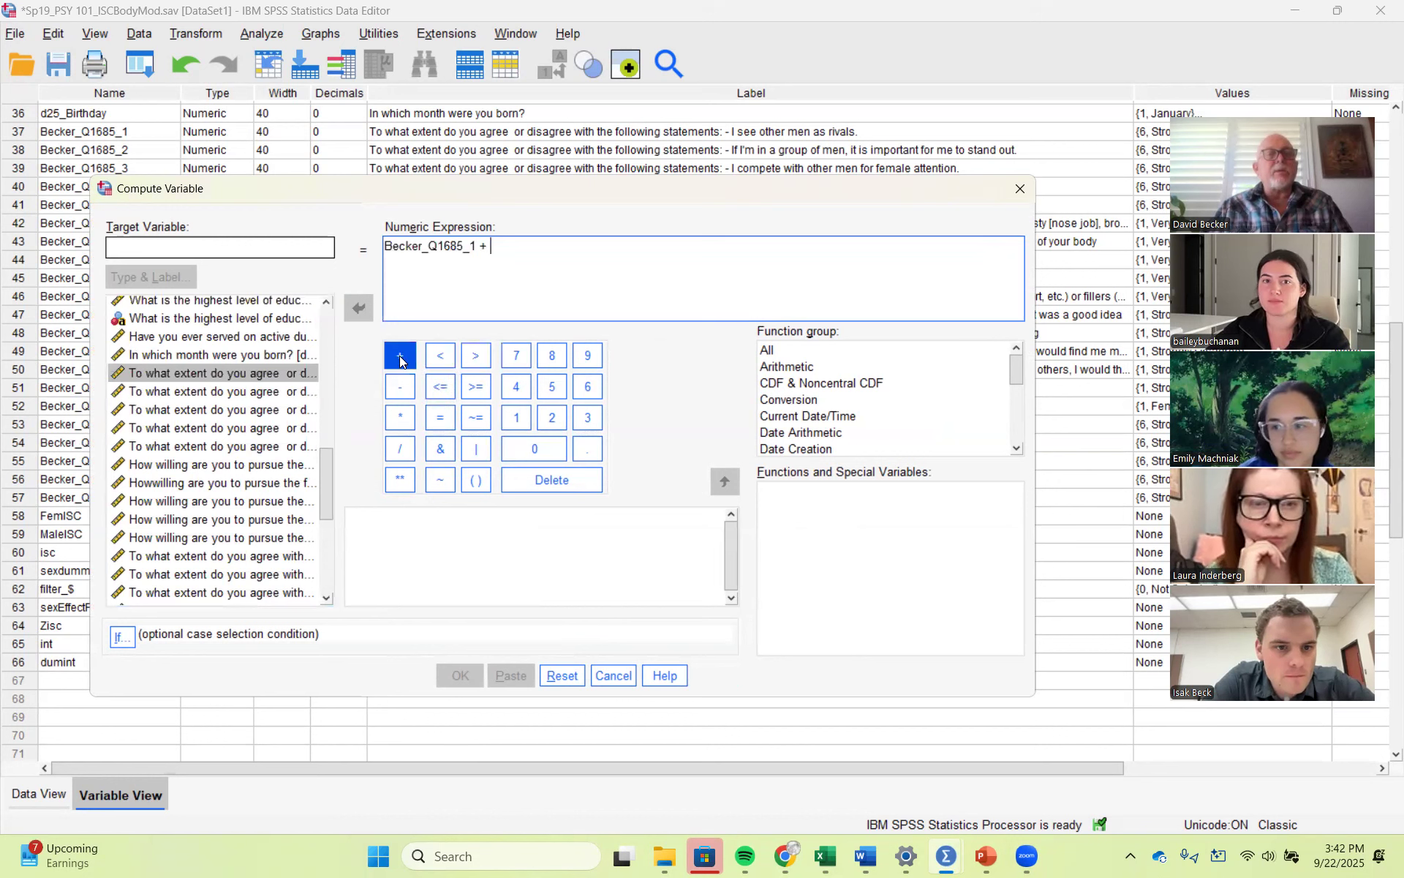
left_click(299, 394)
left_click(358, 308)
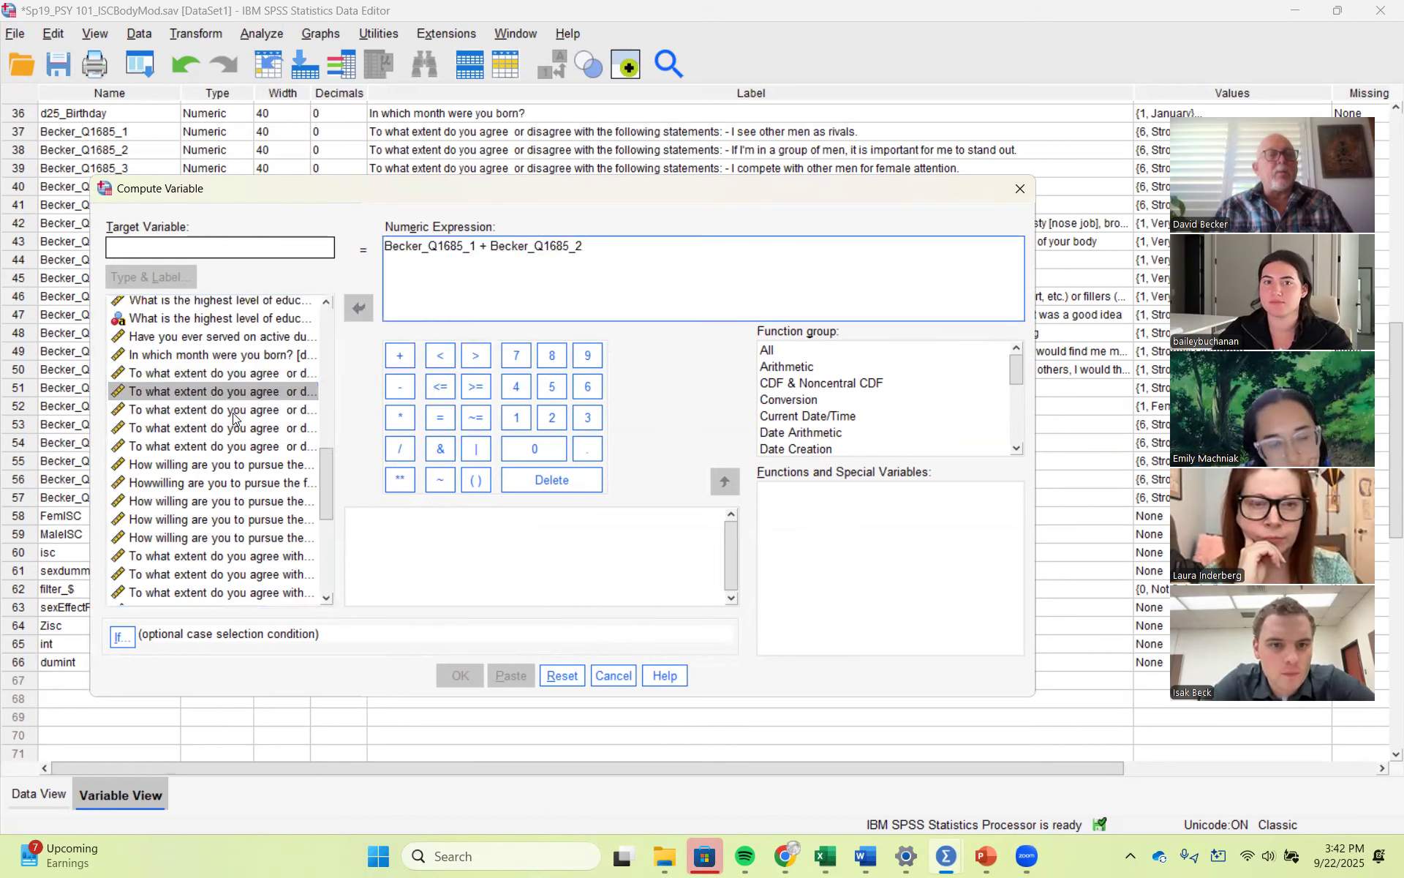
Step: Extend the sum in the numeric expression with Becker_Q1685_3, Becker_Q1685_4 and Becker_Q1685_5
left_click(400, 355)
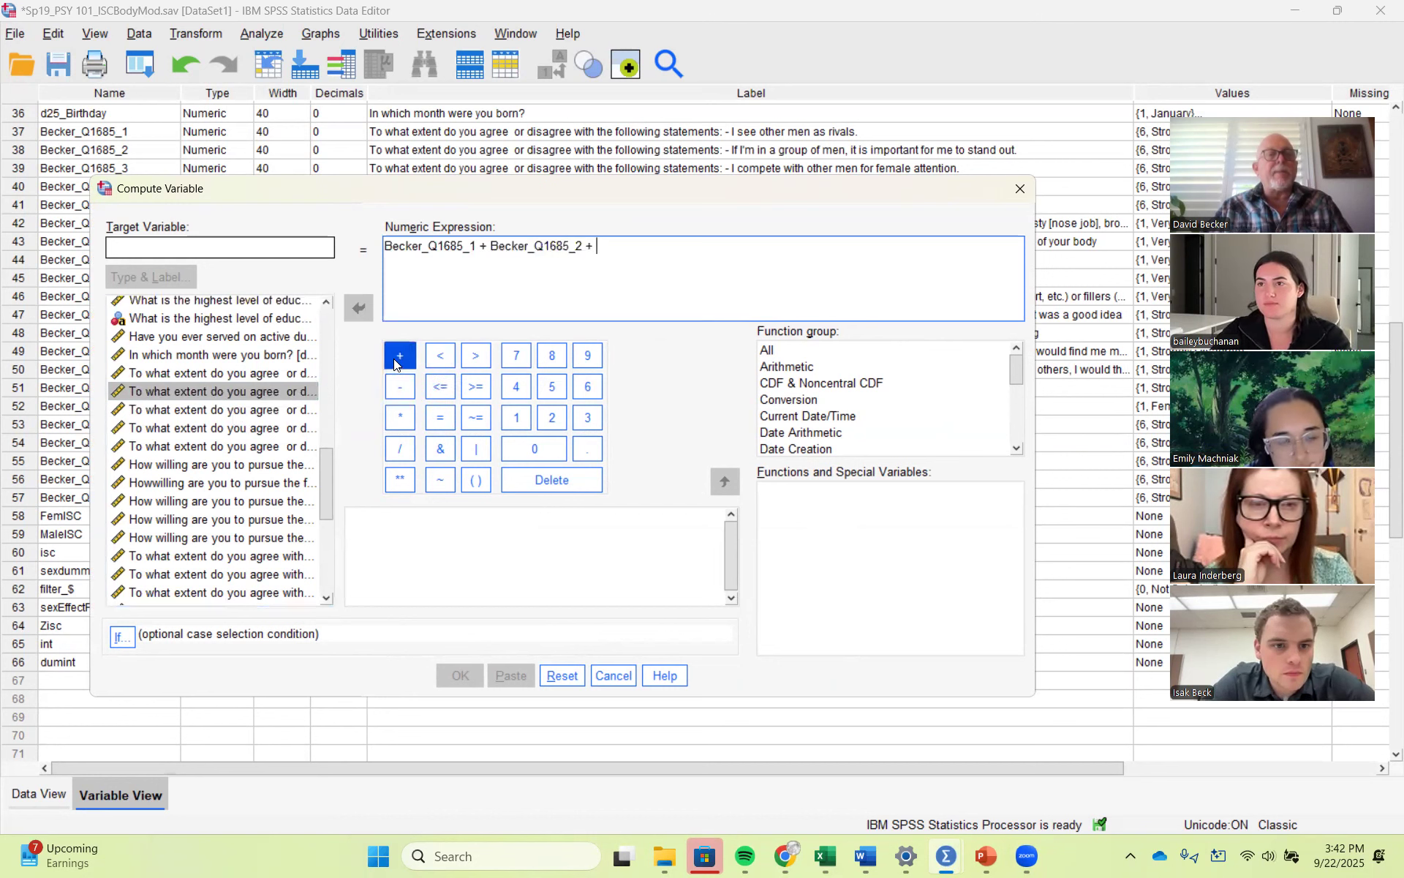
left_click(292, 411)
left_click(358, 308)
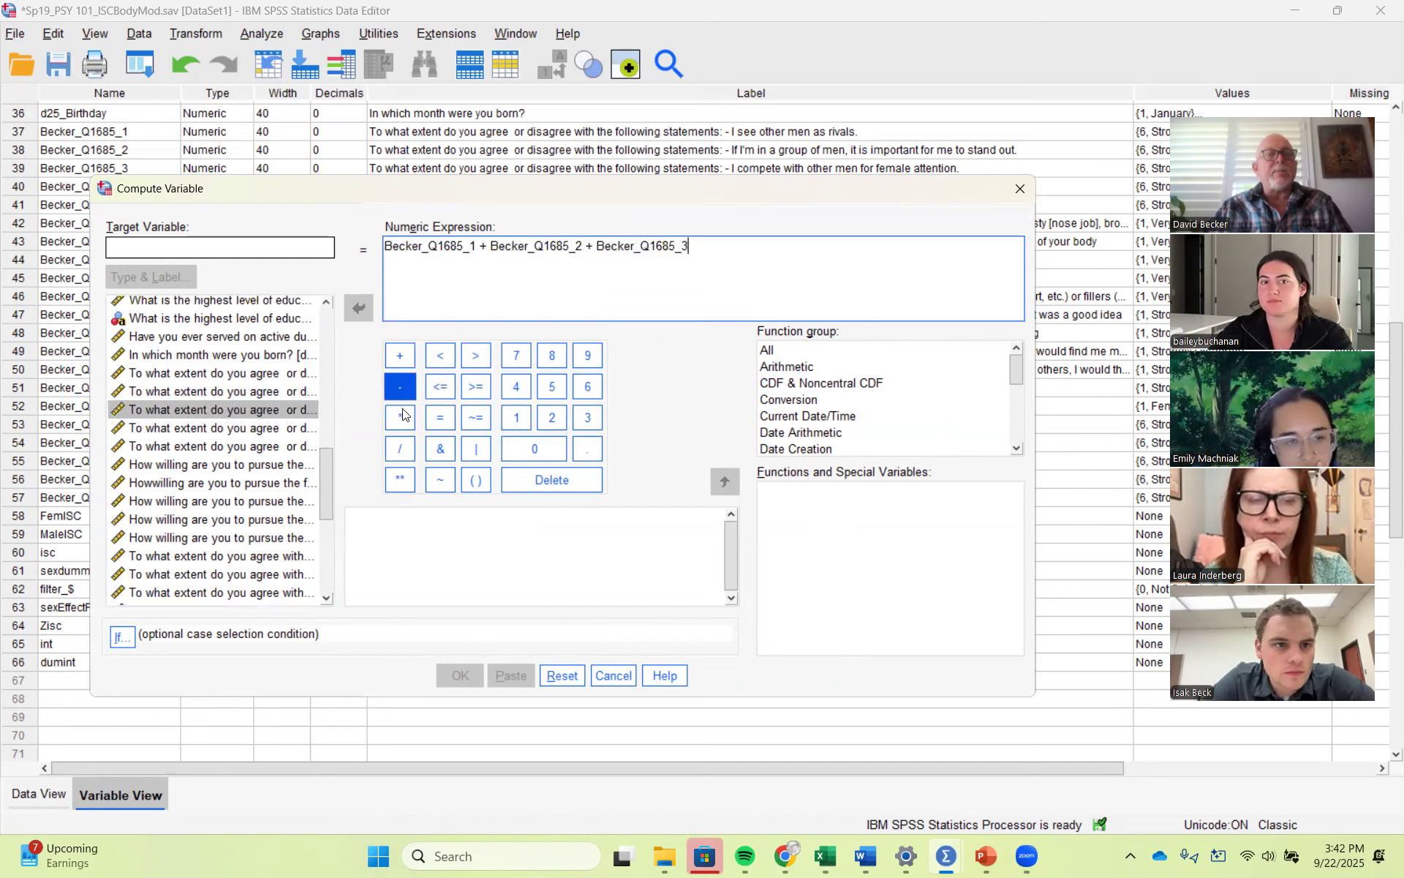
left_click(400, 358)
left_click(227, 429)
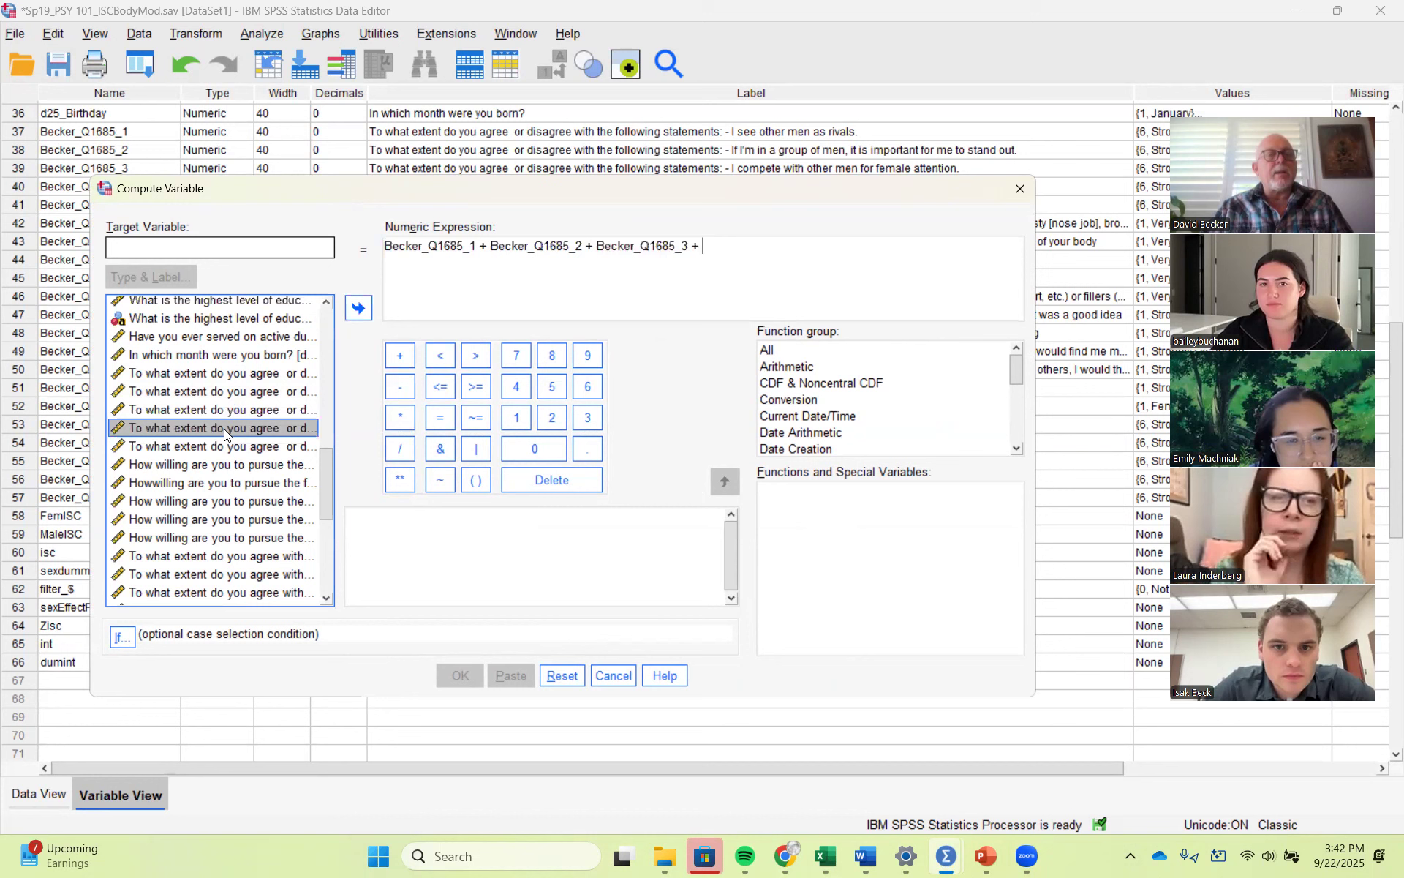
left_click(358, 309)
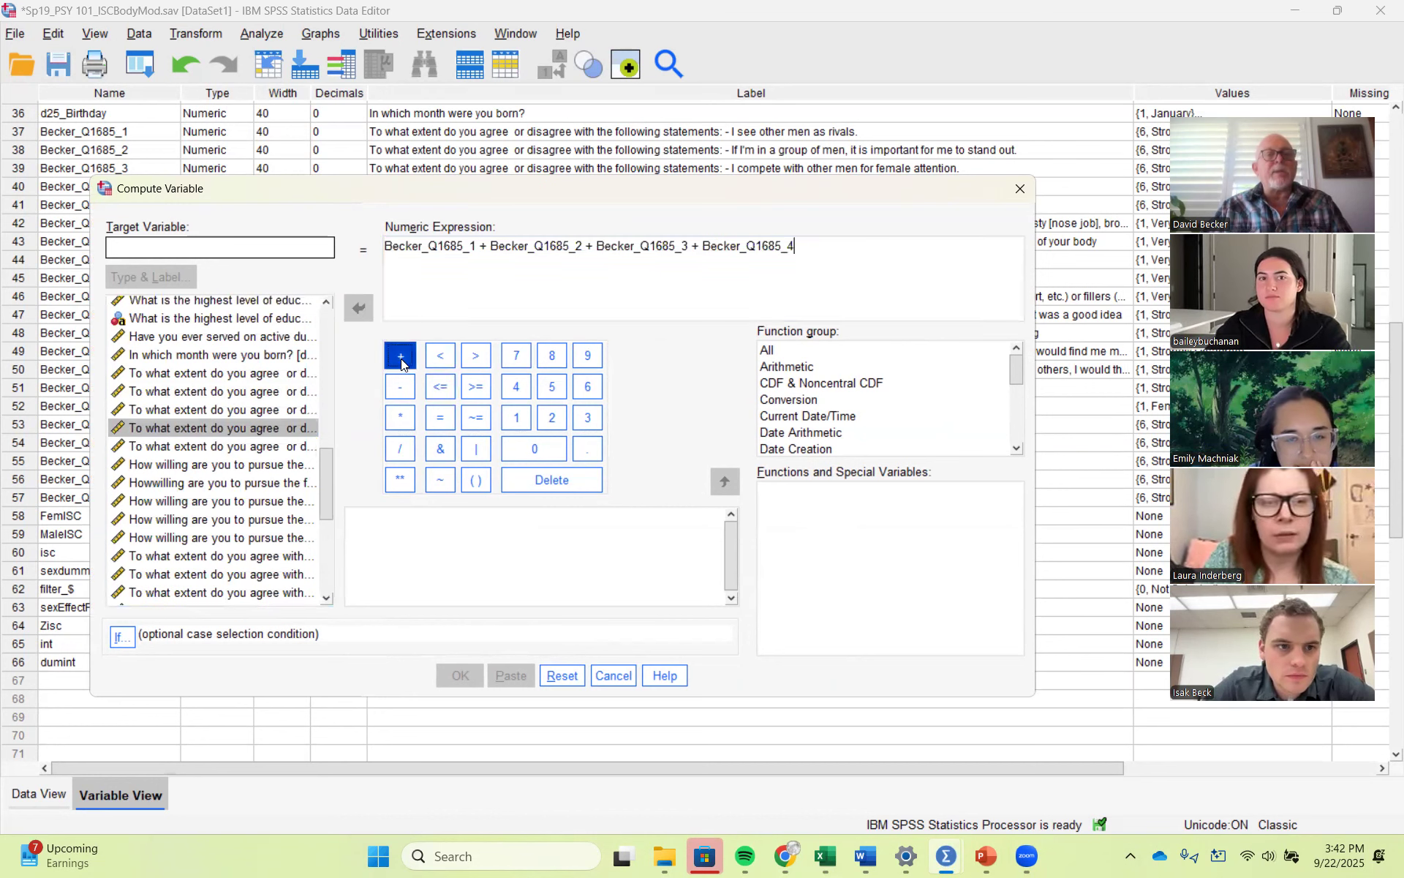
left_click(226, 445)
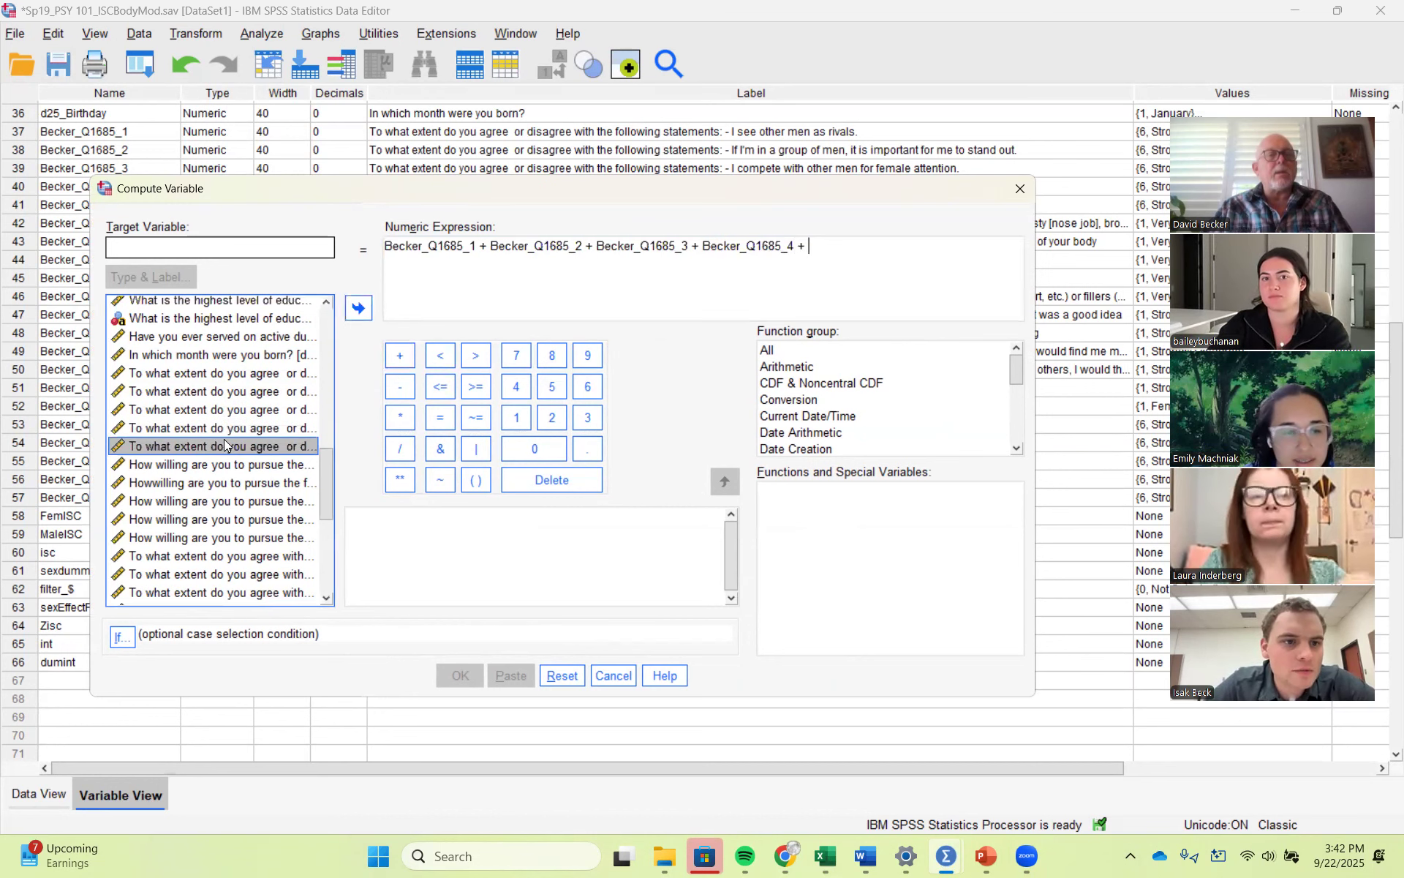
left_click(357, 308)
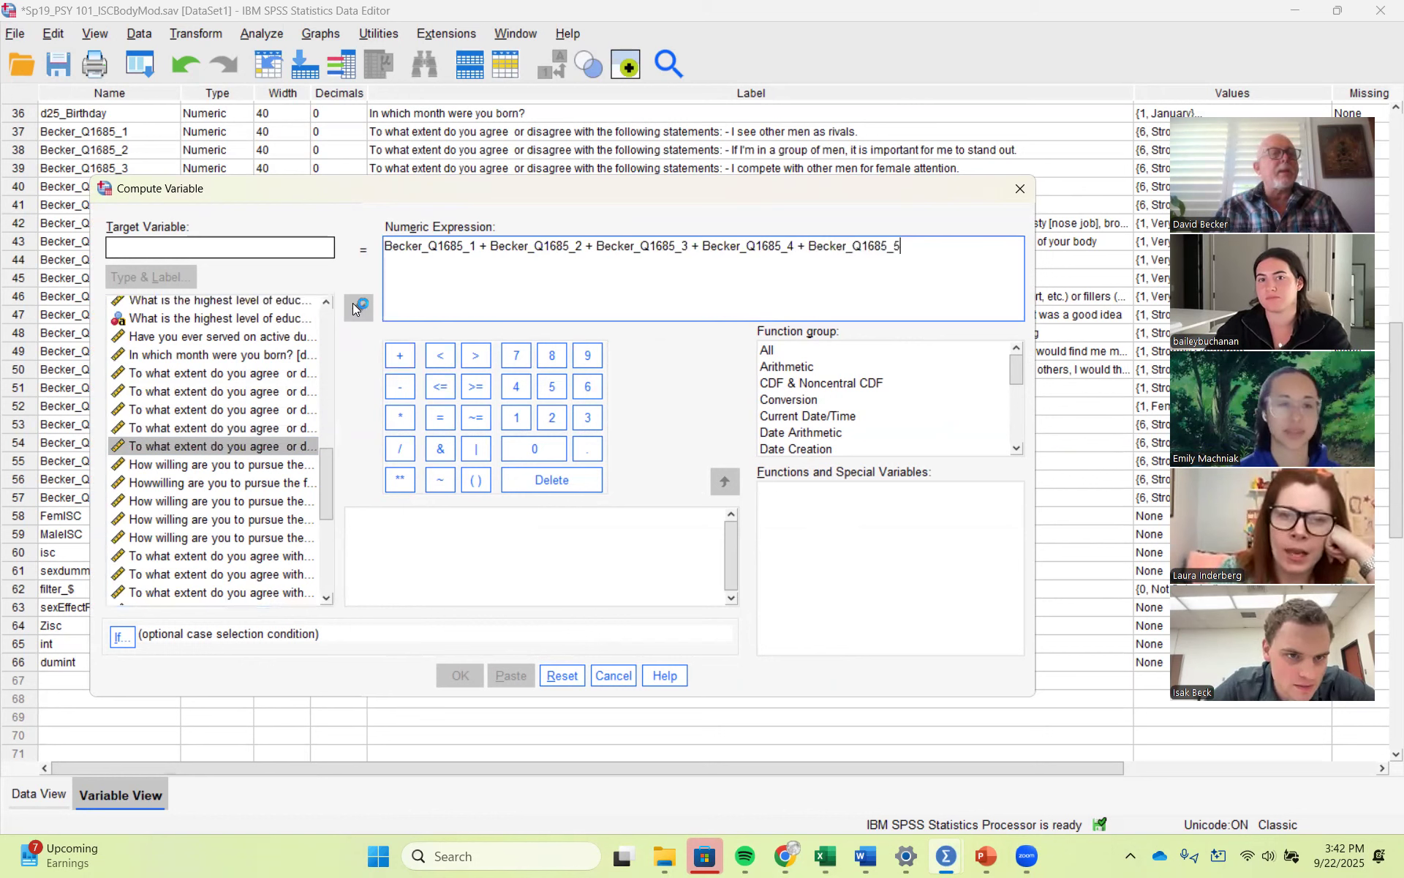
Step: Enclose the five-item sum in parentheses and divide it by 5
left_click(387, 248)
type("(")
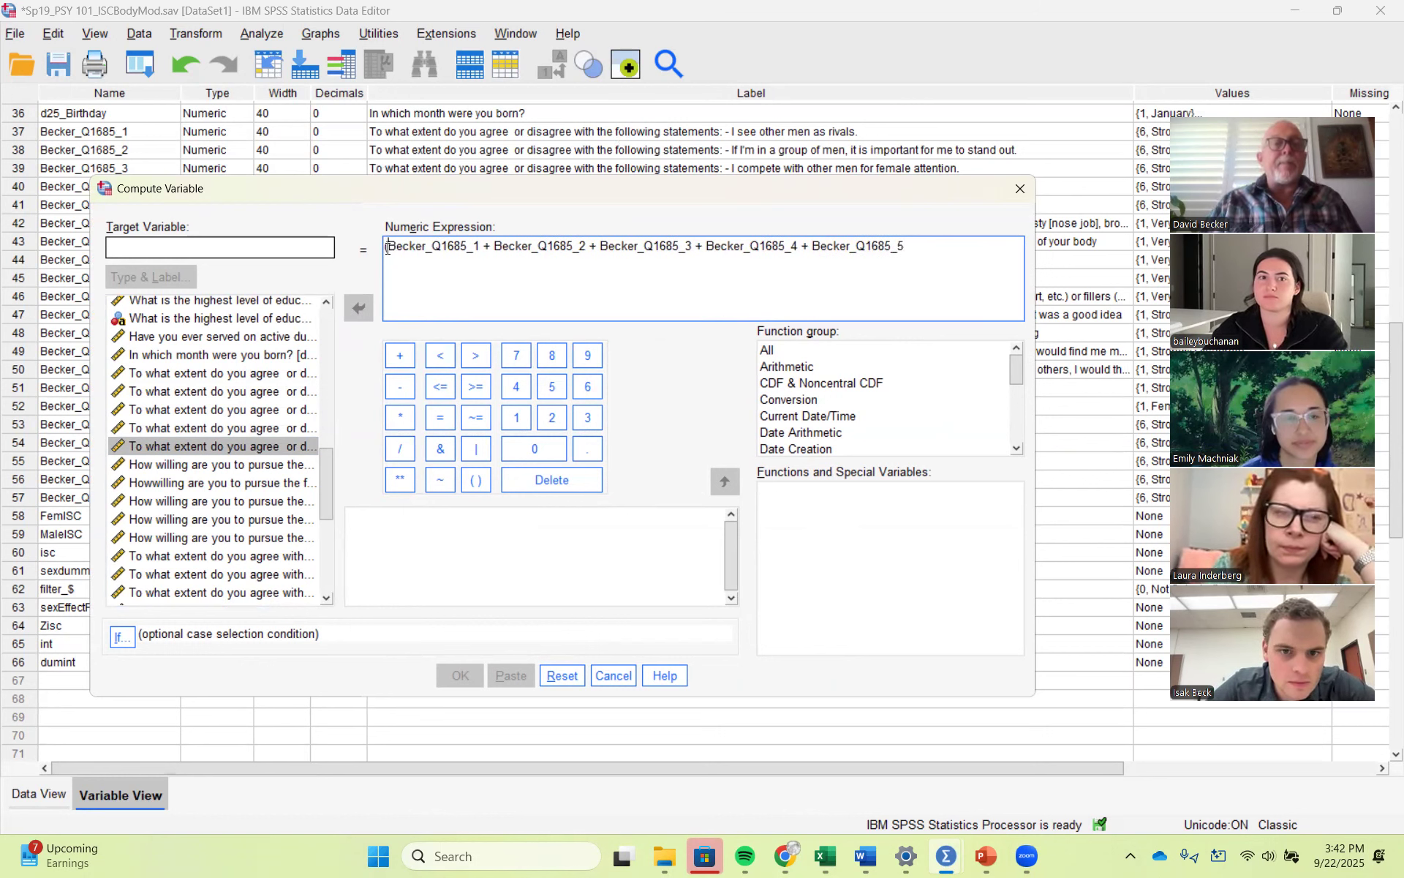
left_click(907, 249)
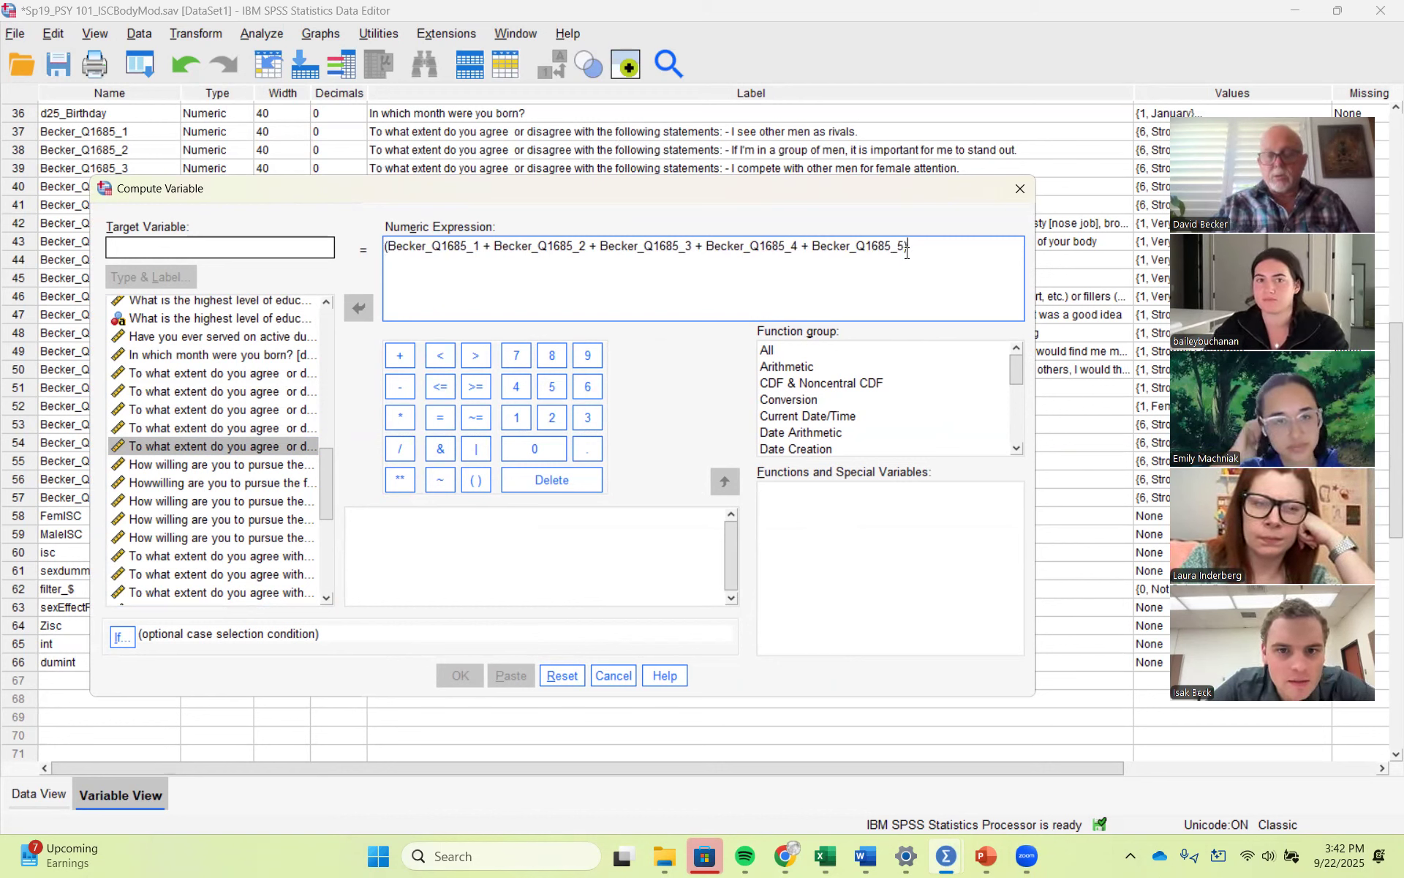
type(")/5")
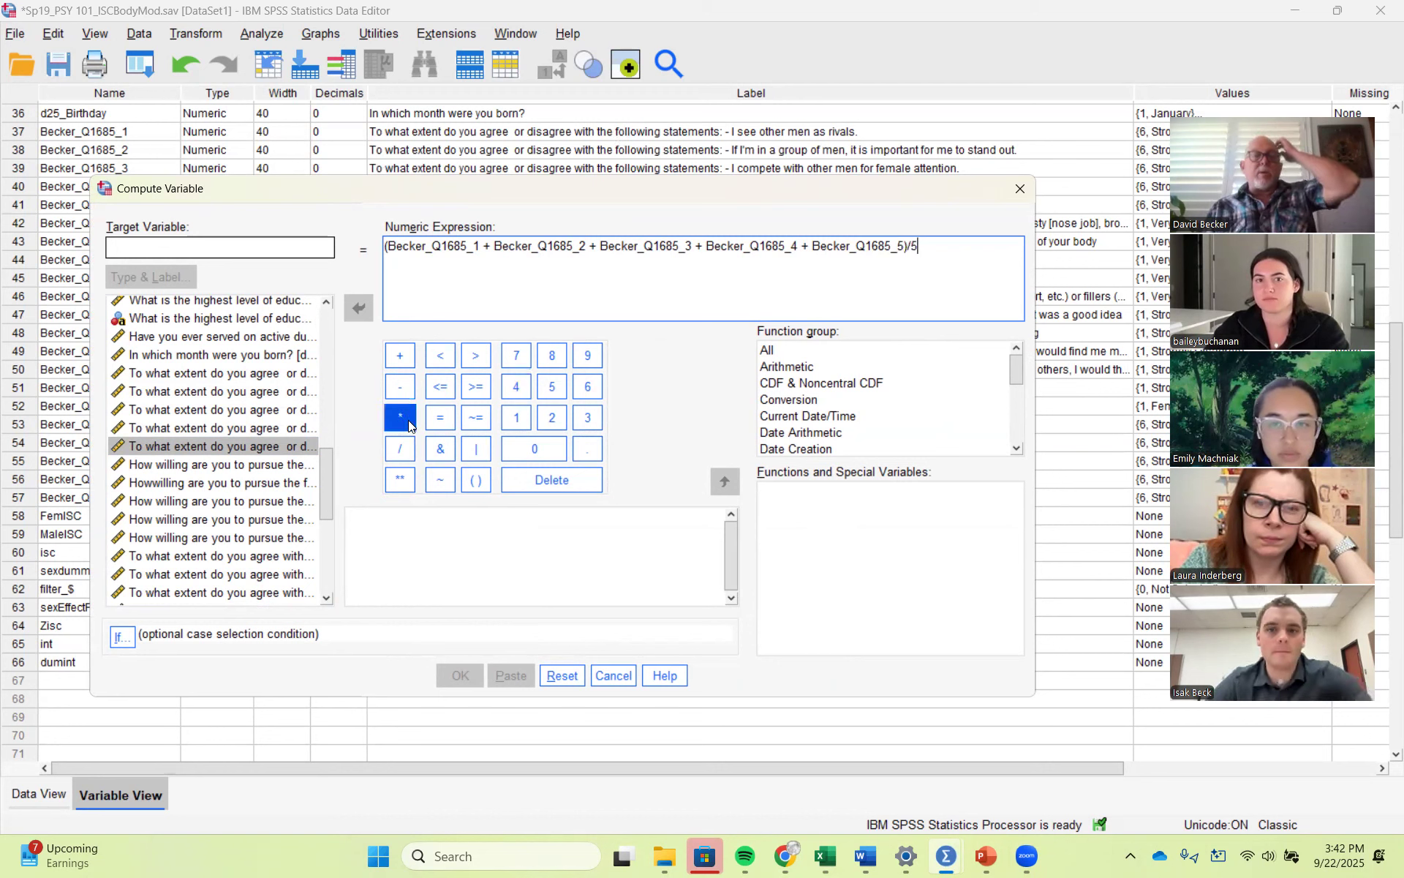
left_click(215, 246)
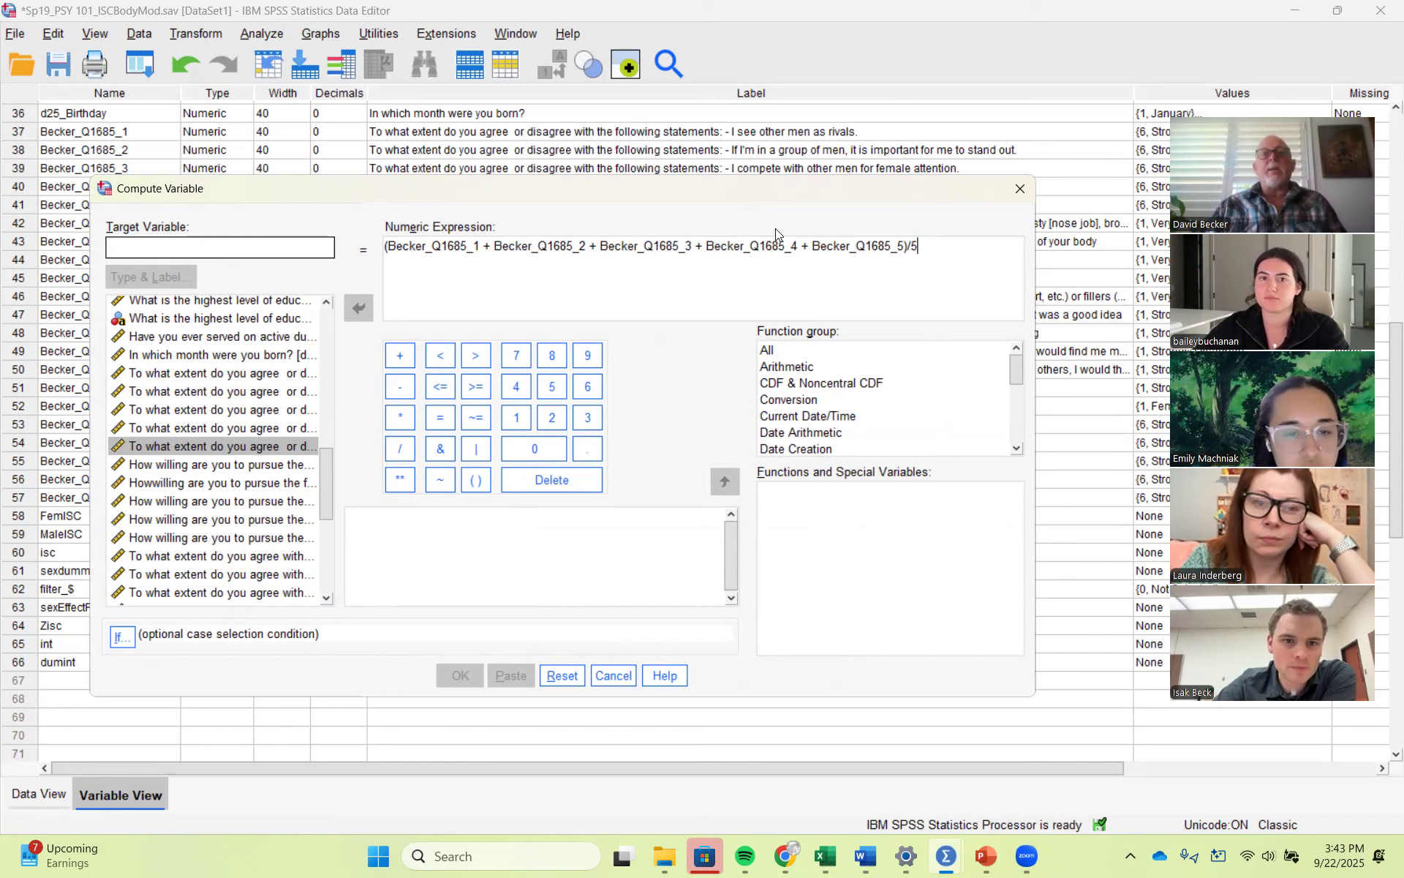
Step: Remove Becker_Q1685_4 and its plus sign from the expression, and insert both again before Becker_Q1685_5
left_click_drag(809, 249, 708, 249)
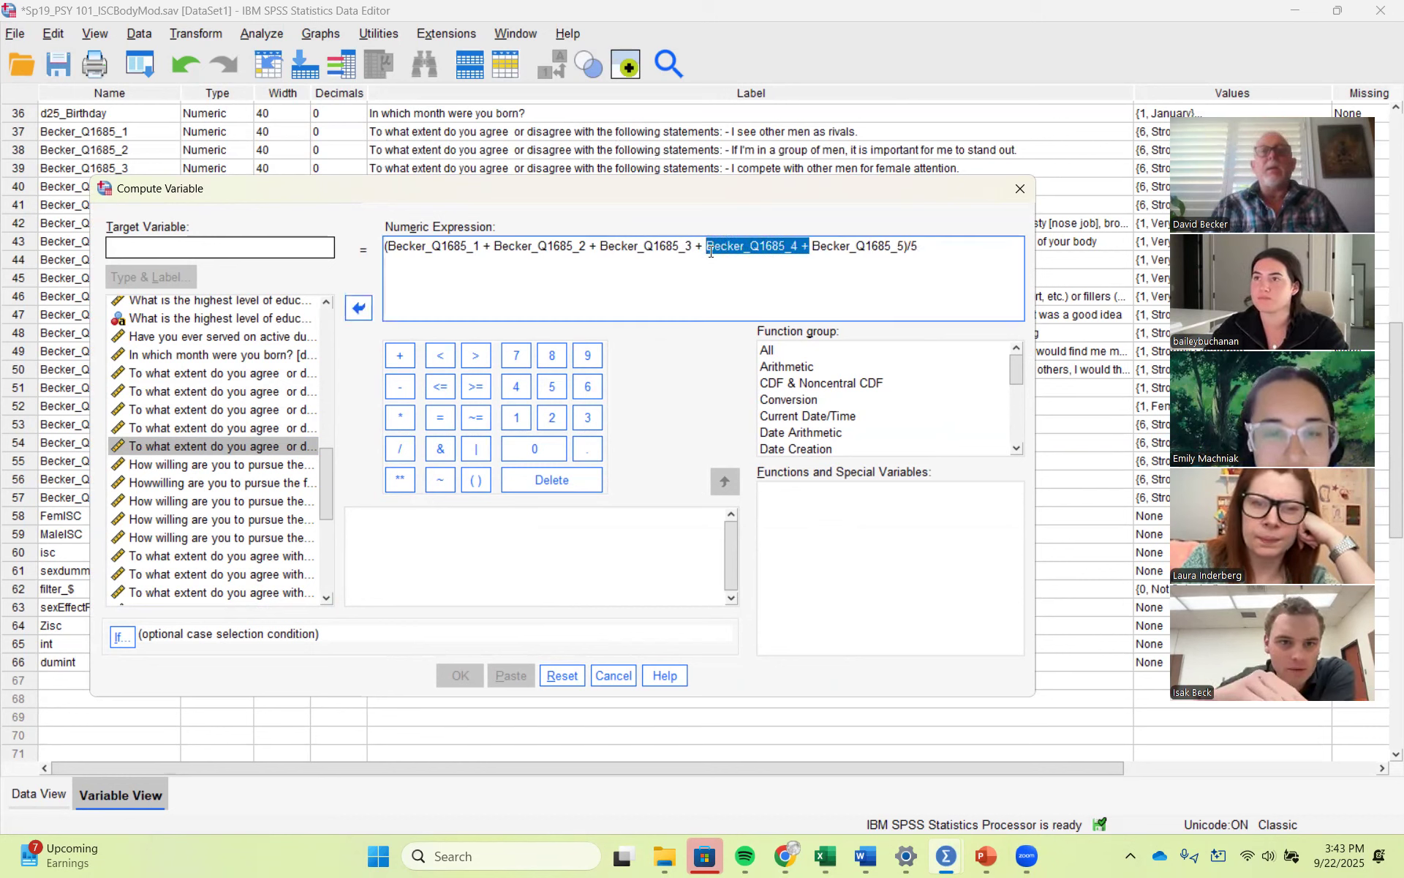
key("Delete")
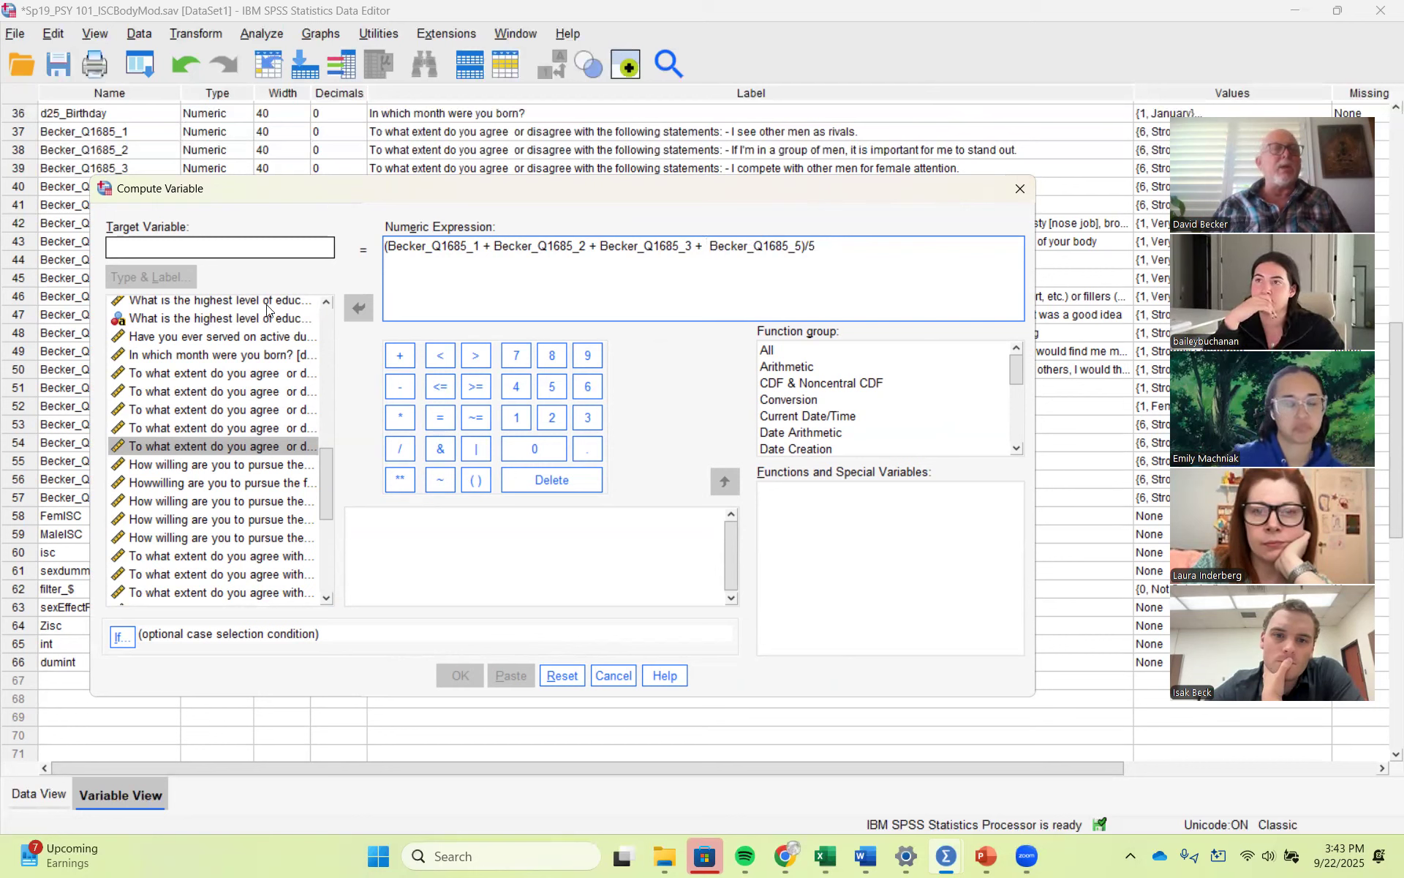
left_click(216, 427)
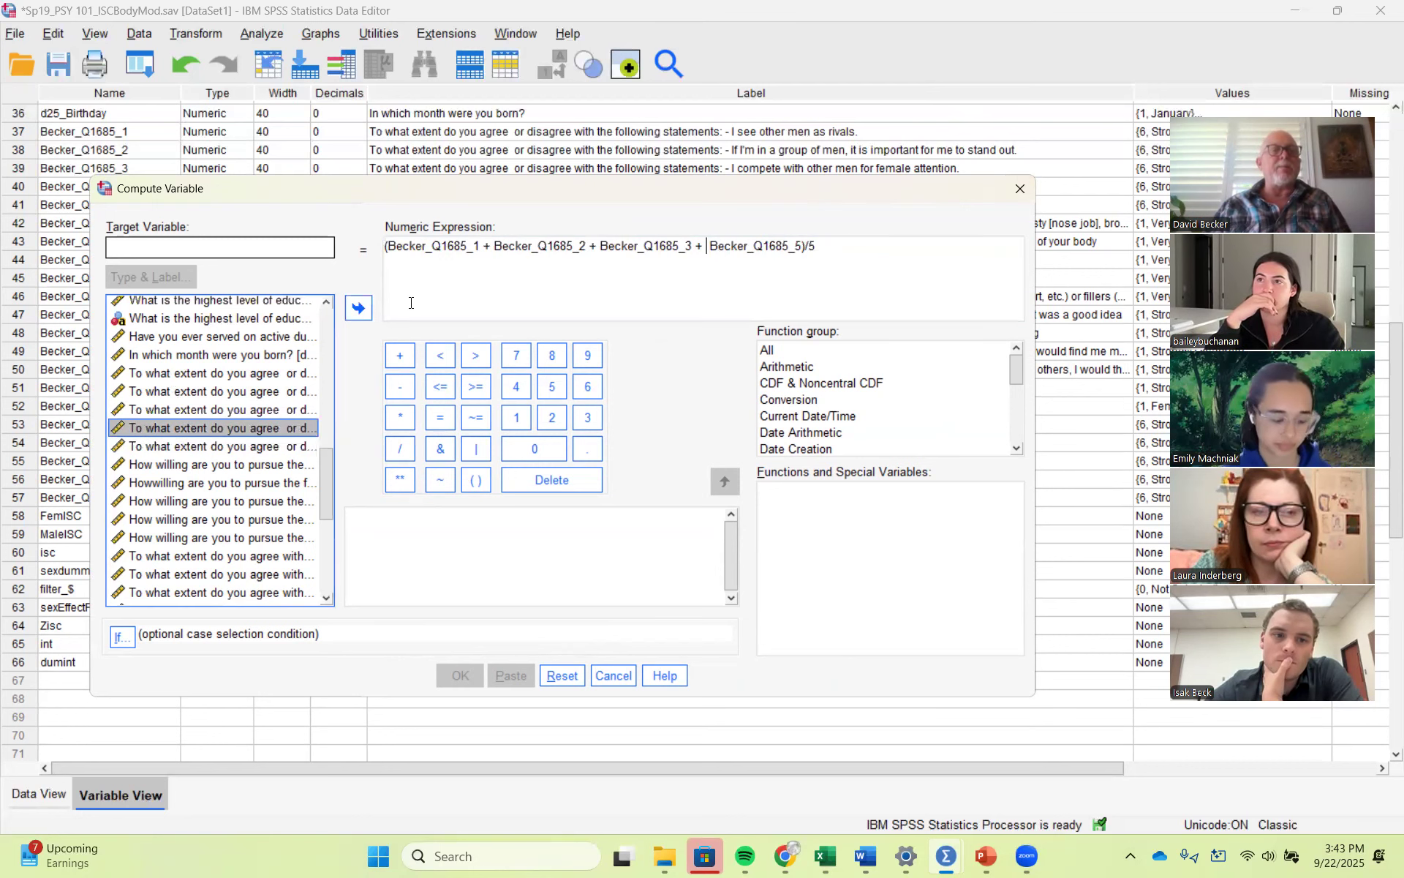
left_click(359, 309)
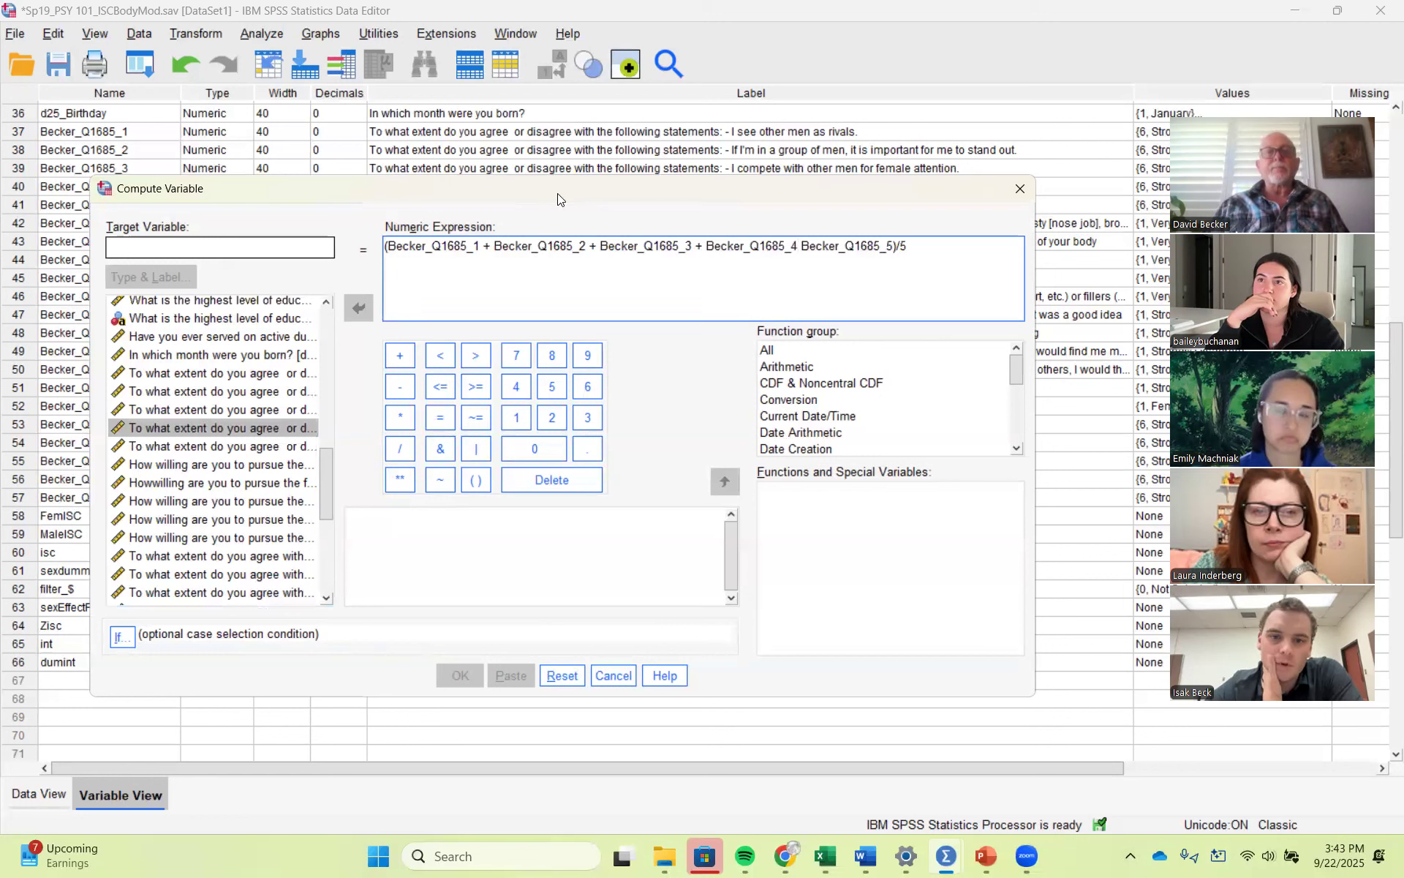
type("+")
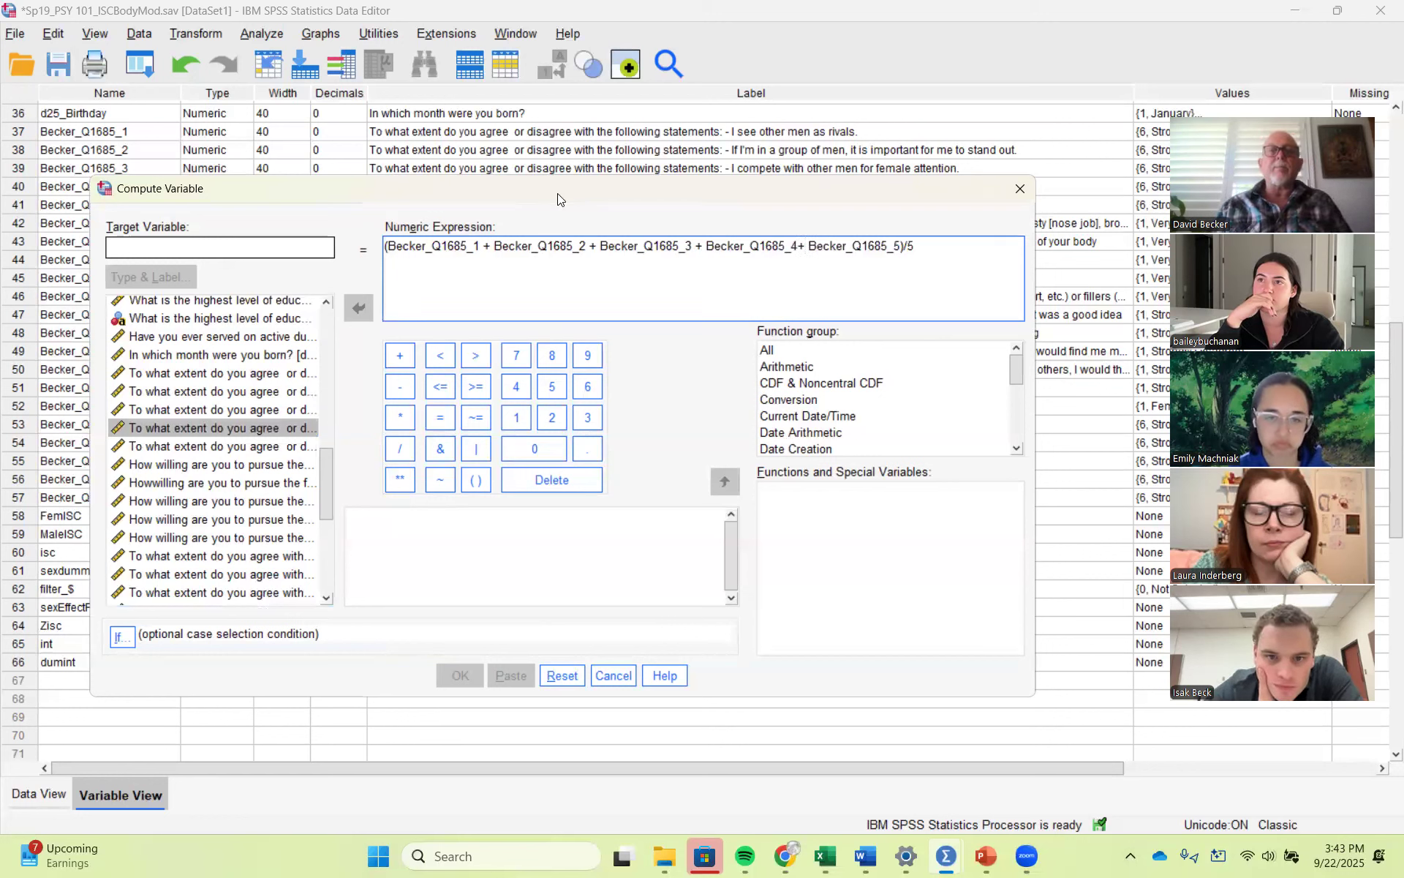
Step: Name the target variable MaleISCcos and run the computation
left_click(195, 247)
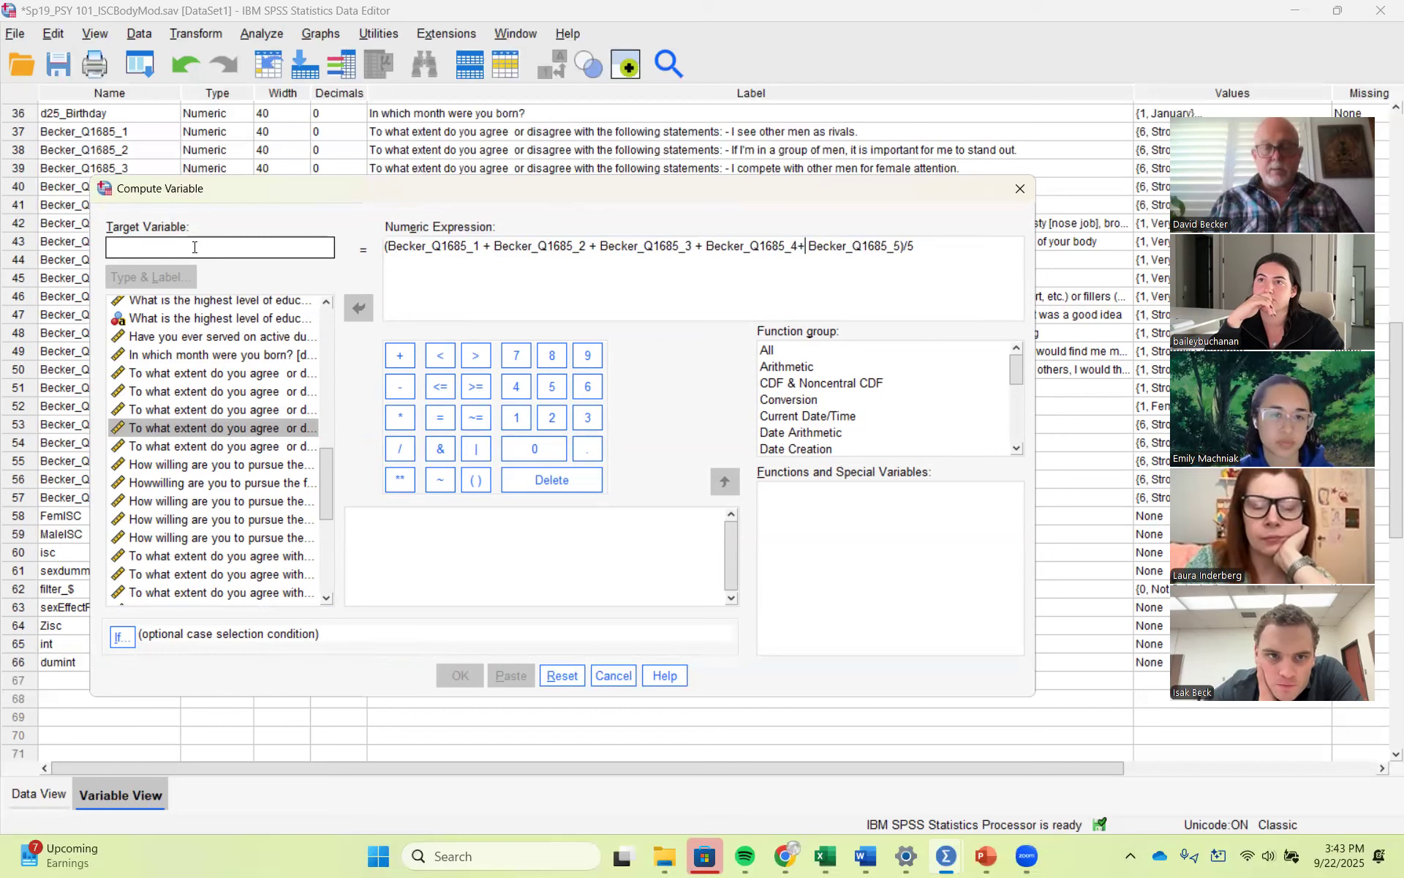
type("MaleISCcos")
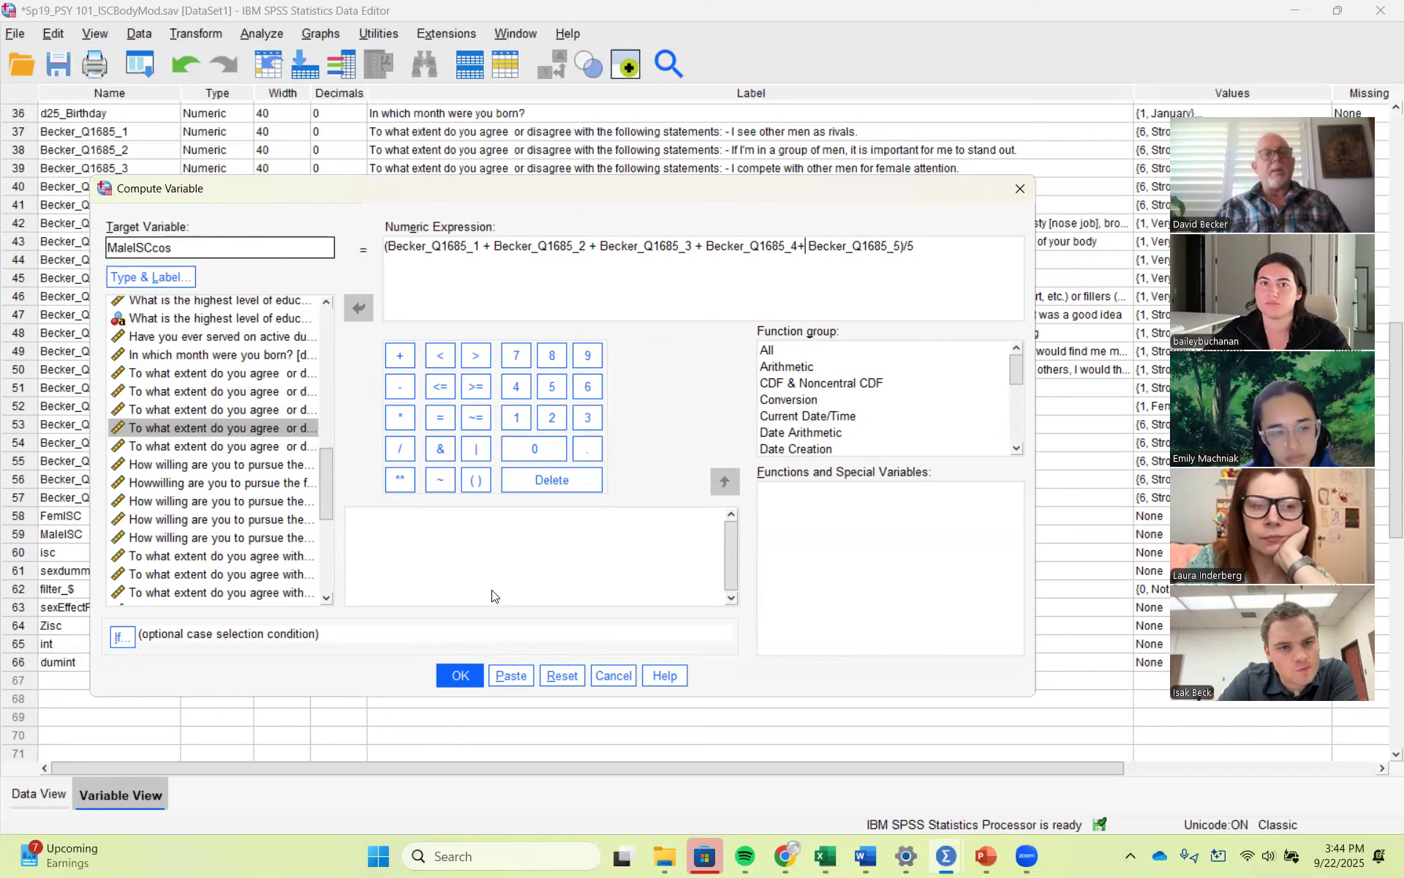
left_click(461, 675)
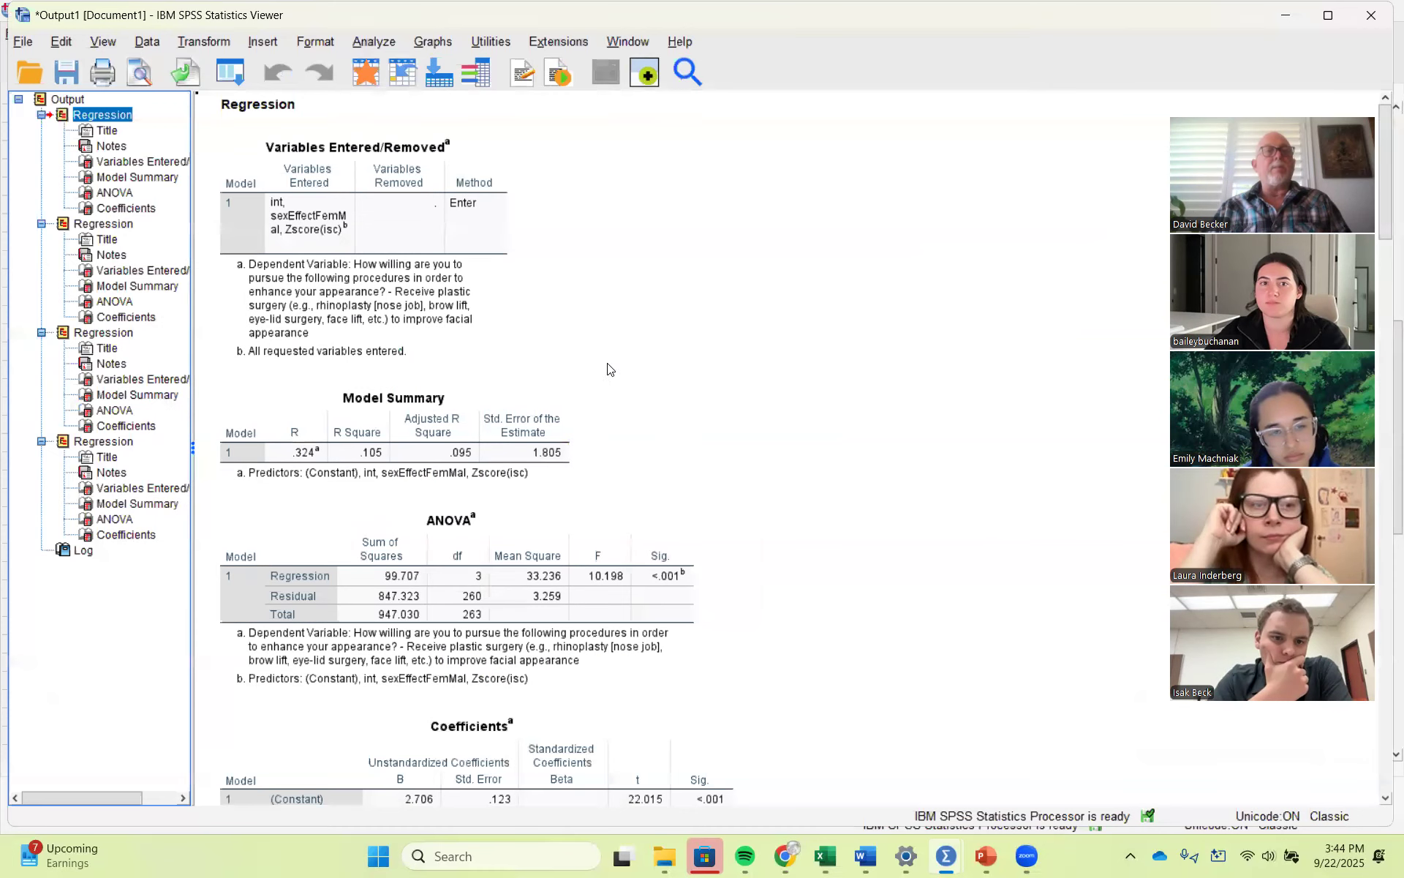
Step: Start a new variable computation and replace the summed items inside the parentheses with Becker_Q1686_1 + Becker_Q1686_2
left_click(212, 44)
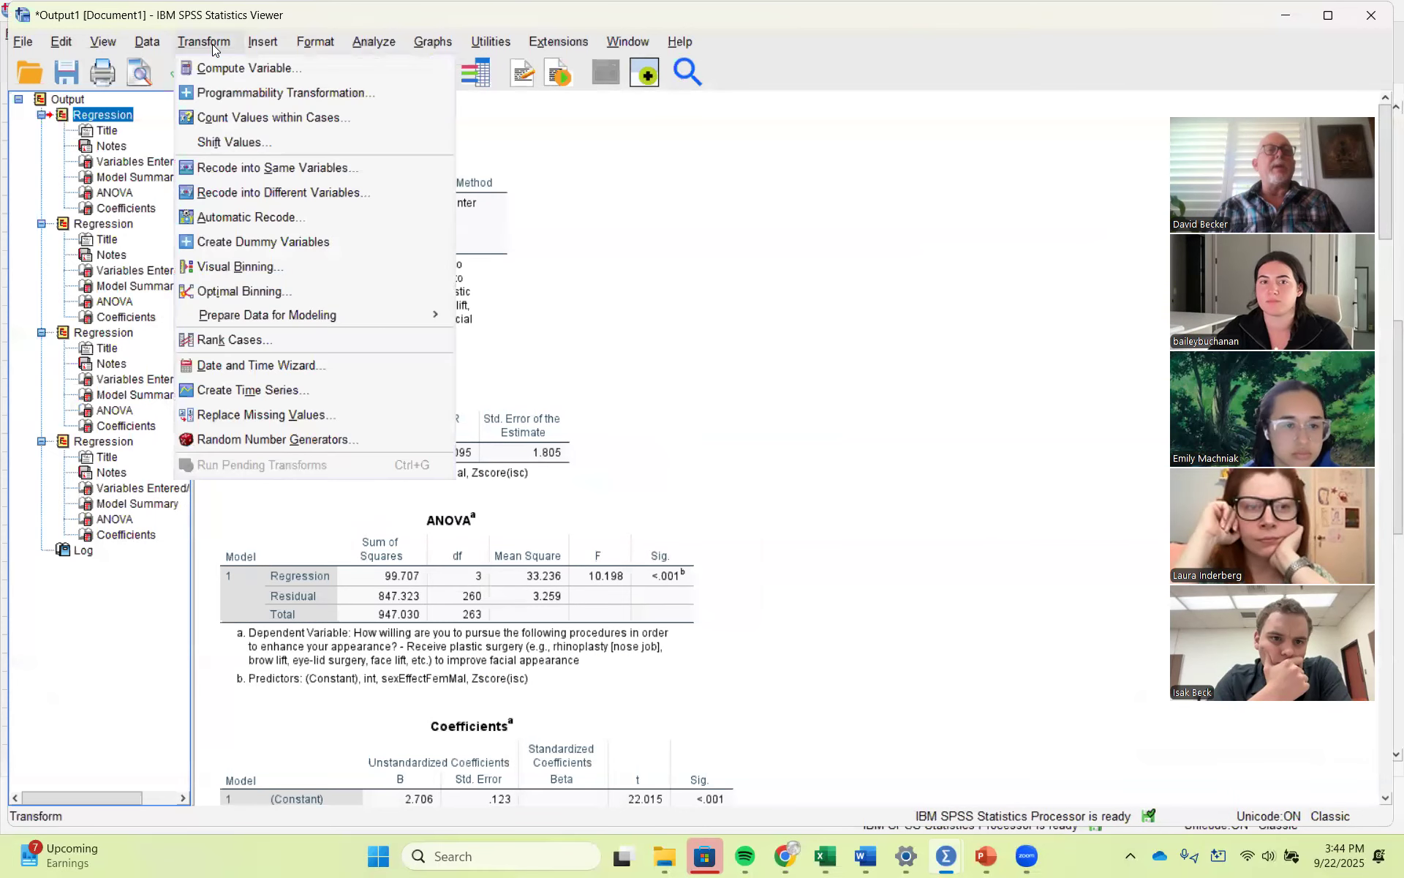
left_click(245, 65)
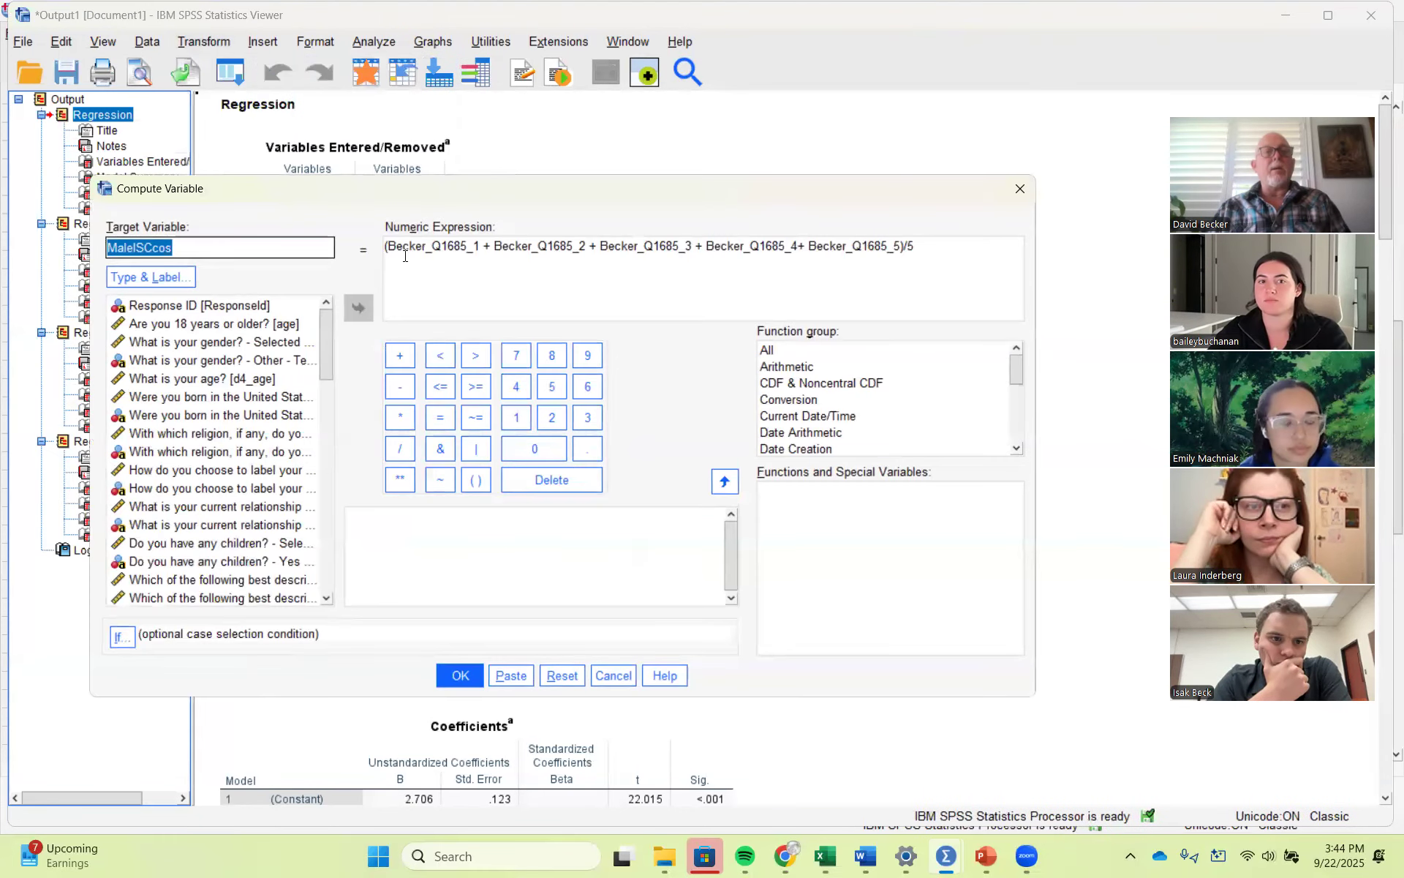
left_click_drag(386, 247, 896, 250)
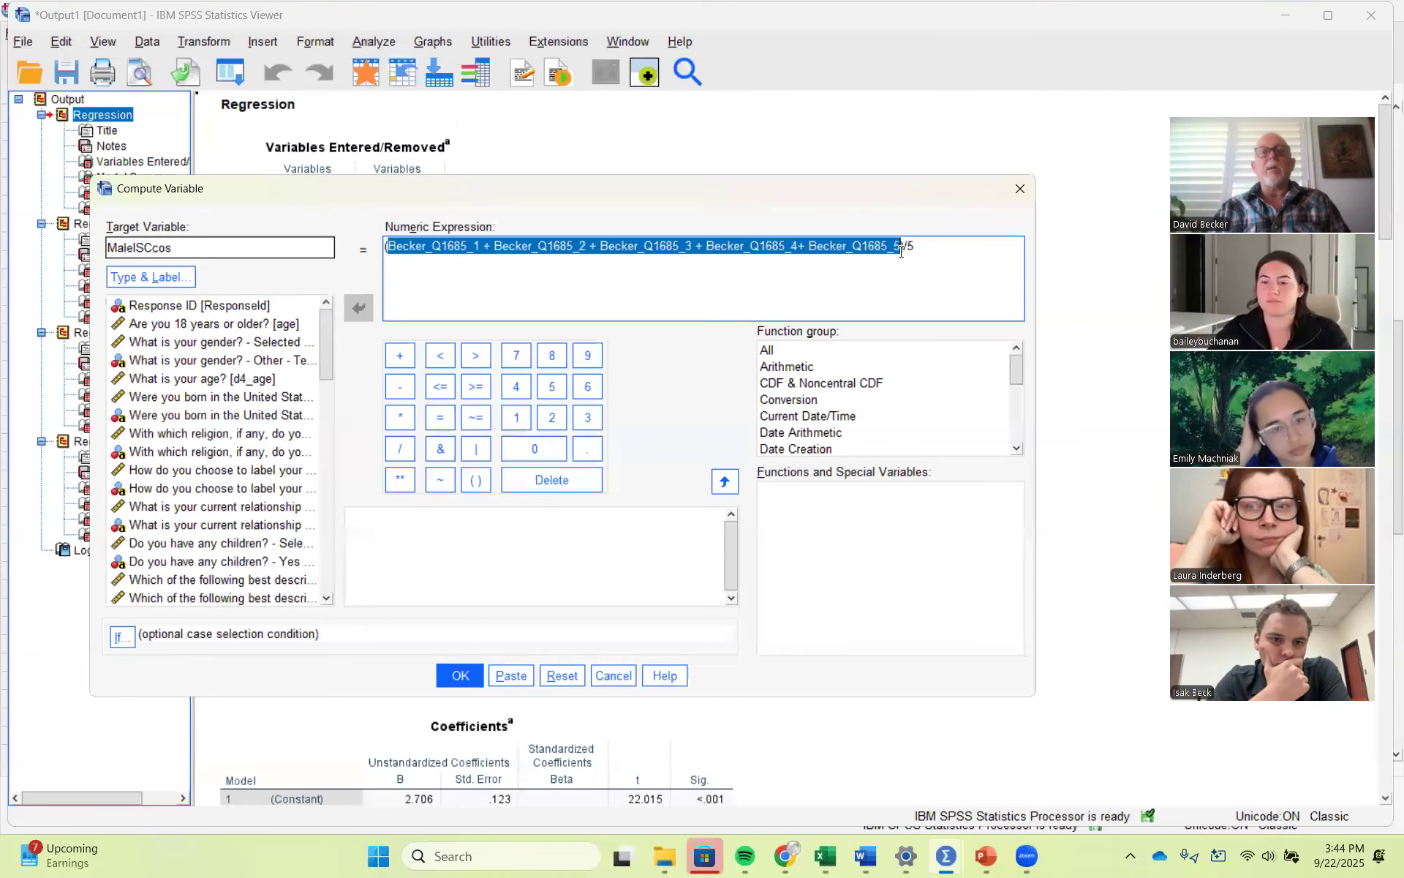
left_click_drag(328, 354, 363, 552)
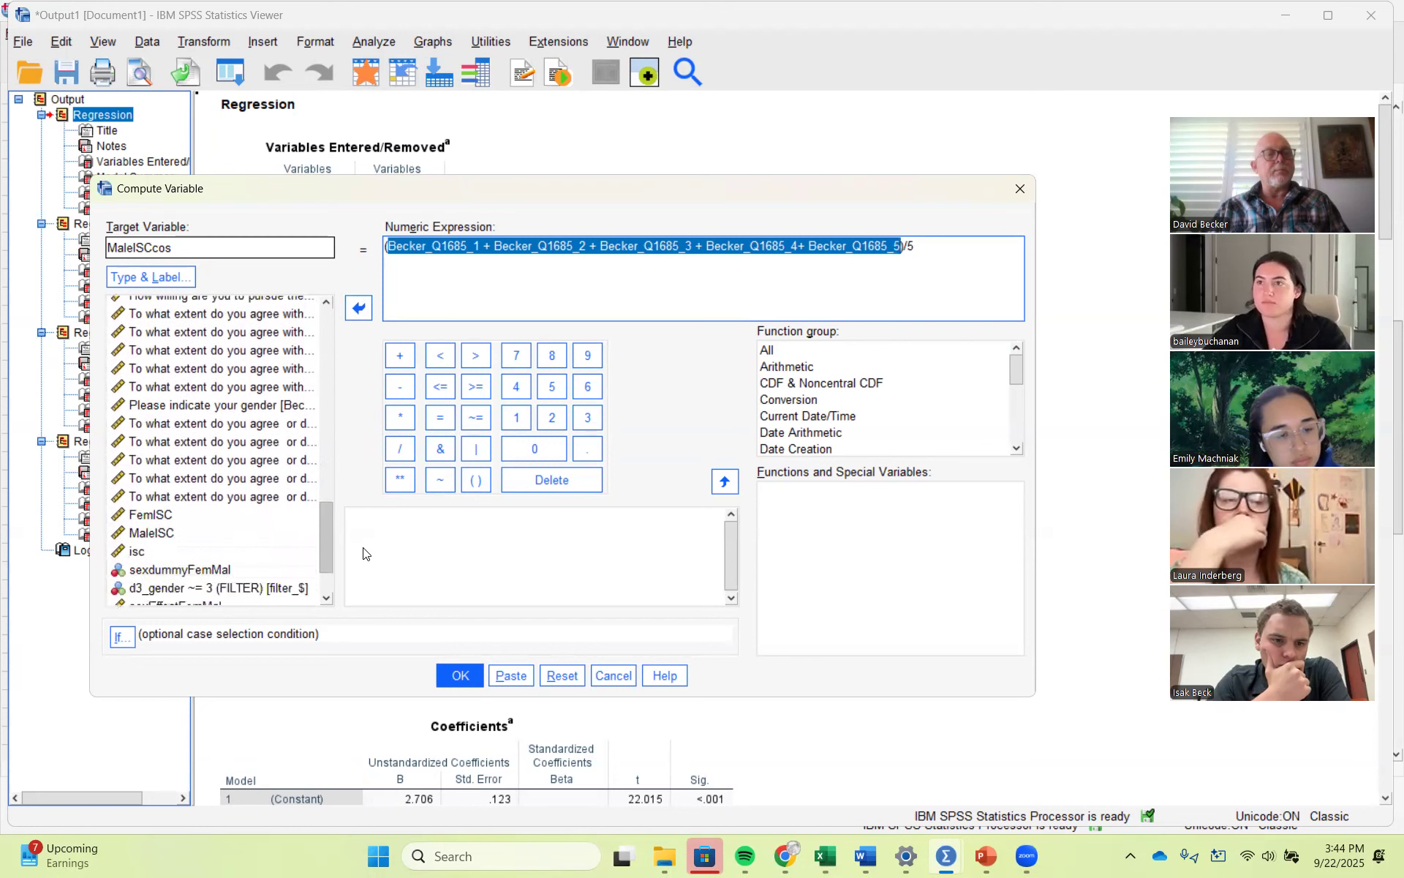
left_click(206, 424)
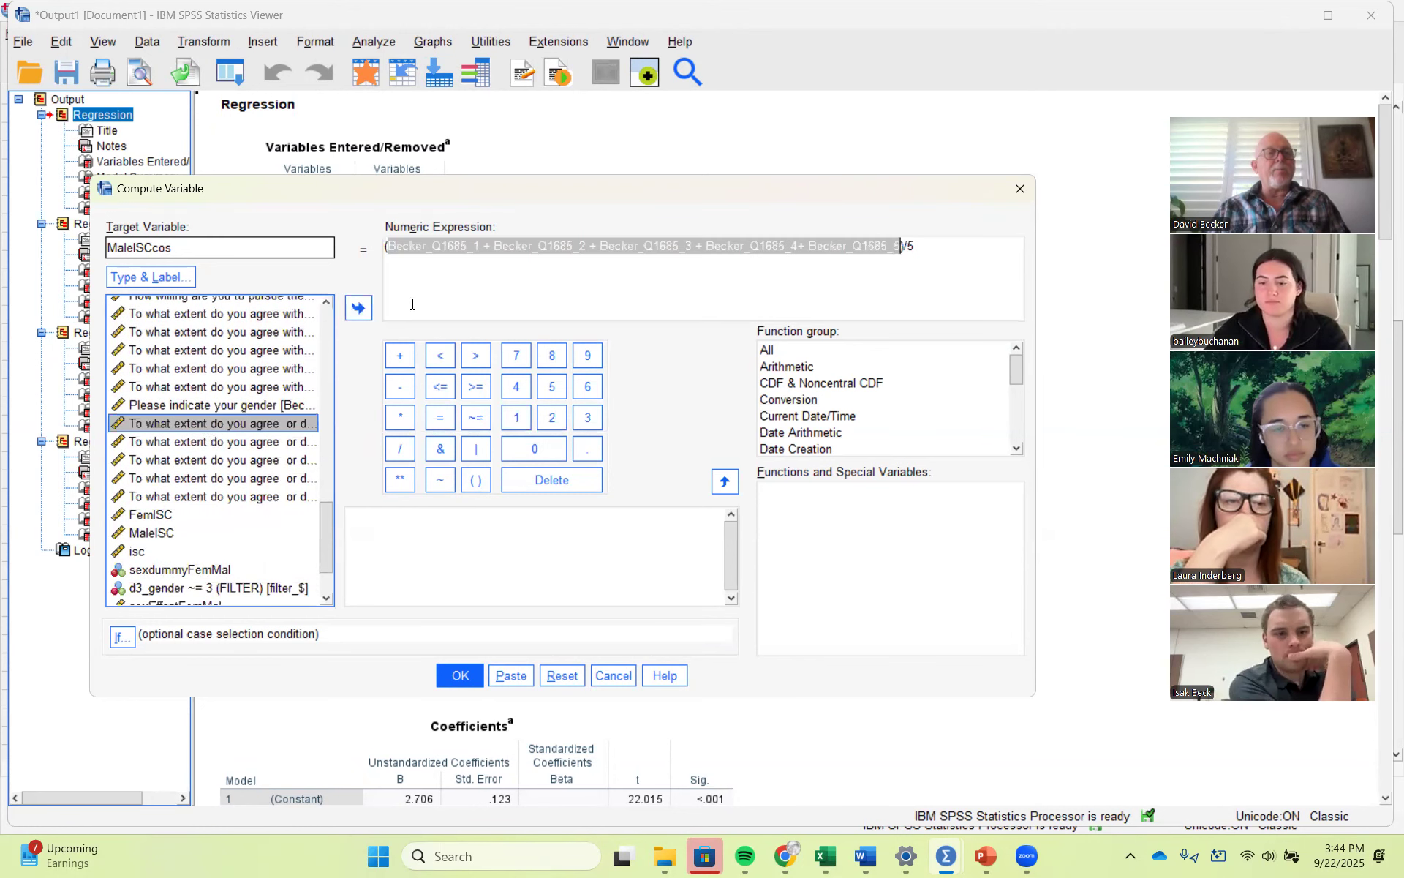
left_click(358, 309)
left_click(400, 355)
left_click(276, 442)
left_click(358, 309)
Step: Add Becker_Q1686_3, Becker_Q1686_4 and Becker_Q1686_5 to the sum inside the parentheses, keeping the division by 5
left_click(400, 356)
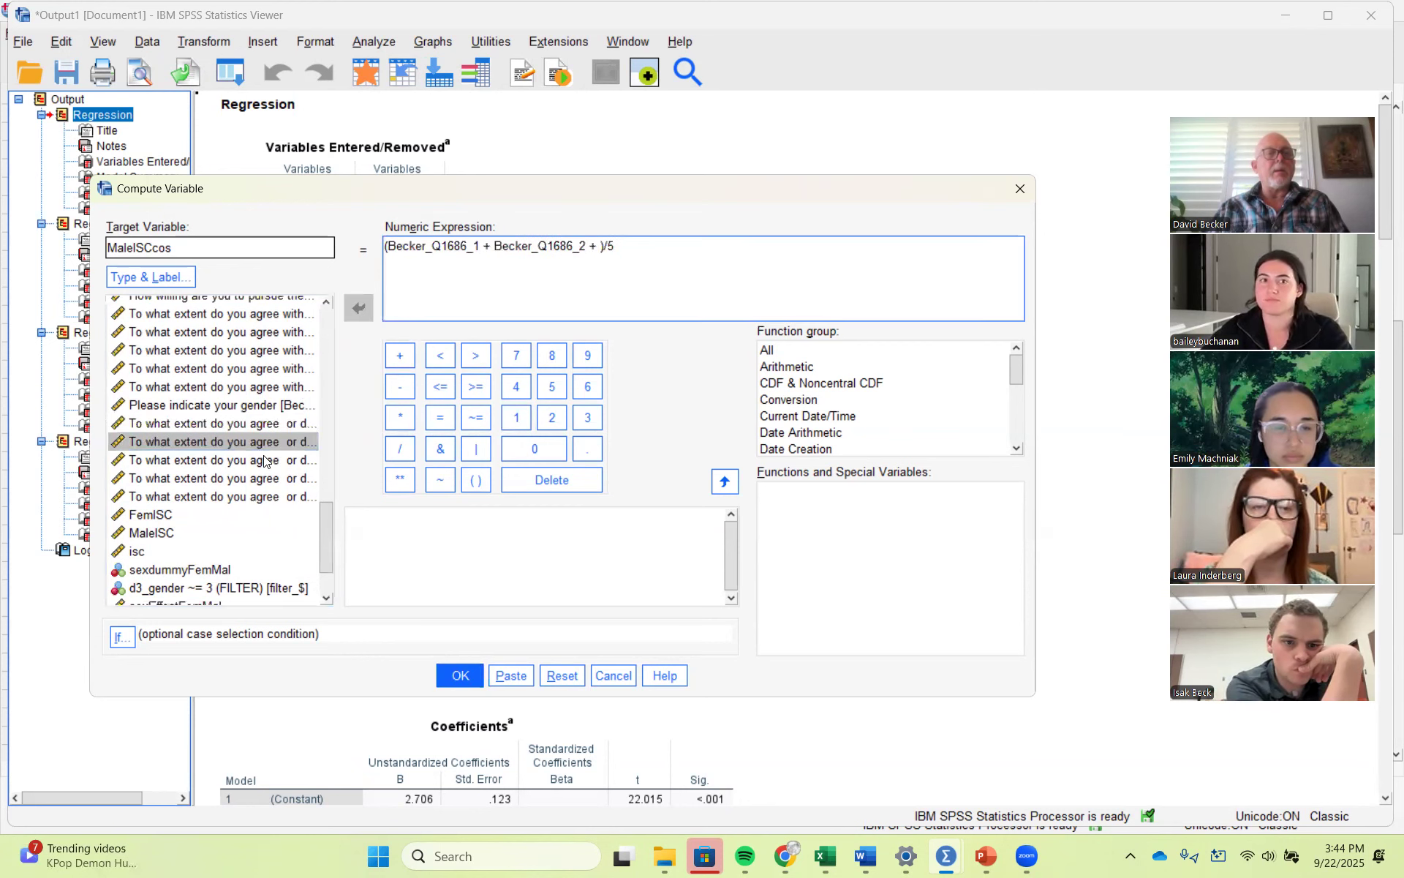
left_click(264, 459)
left_click(358, 309)
left_click(398, 359)
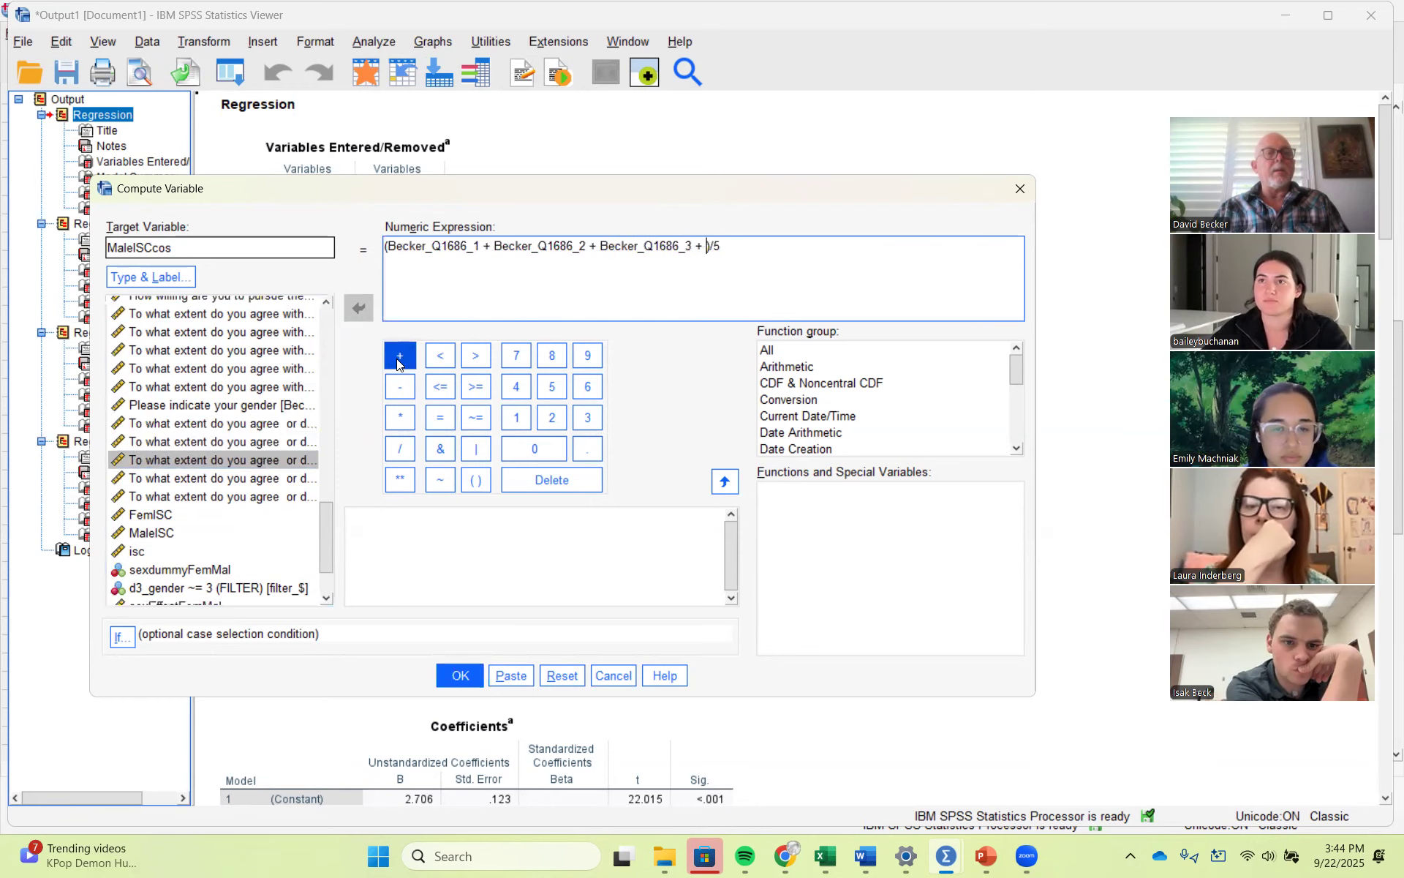
left_click(260, 478)
left_click(359, 309)
left_click(400, 355)
left_click(251, 497)
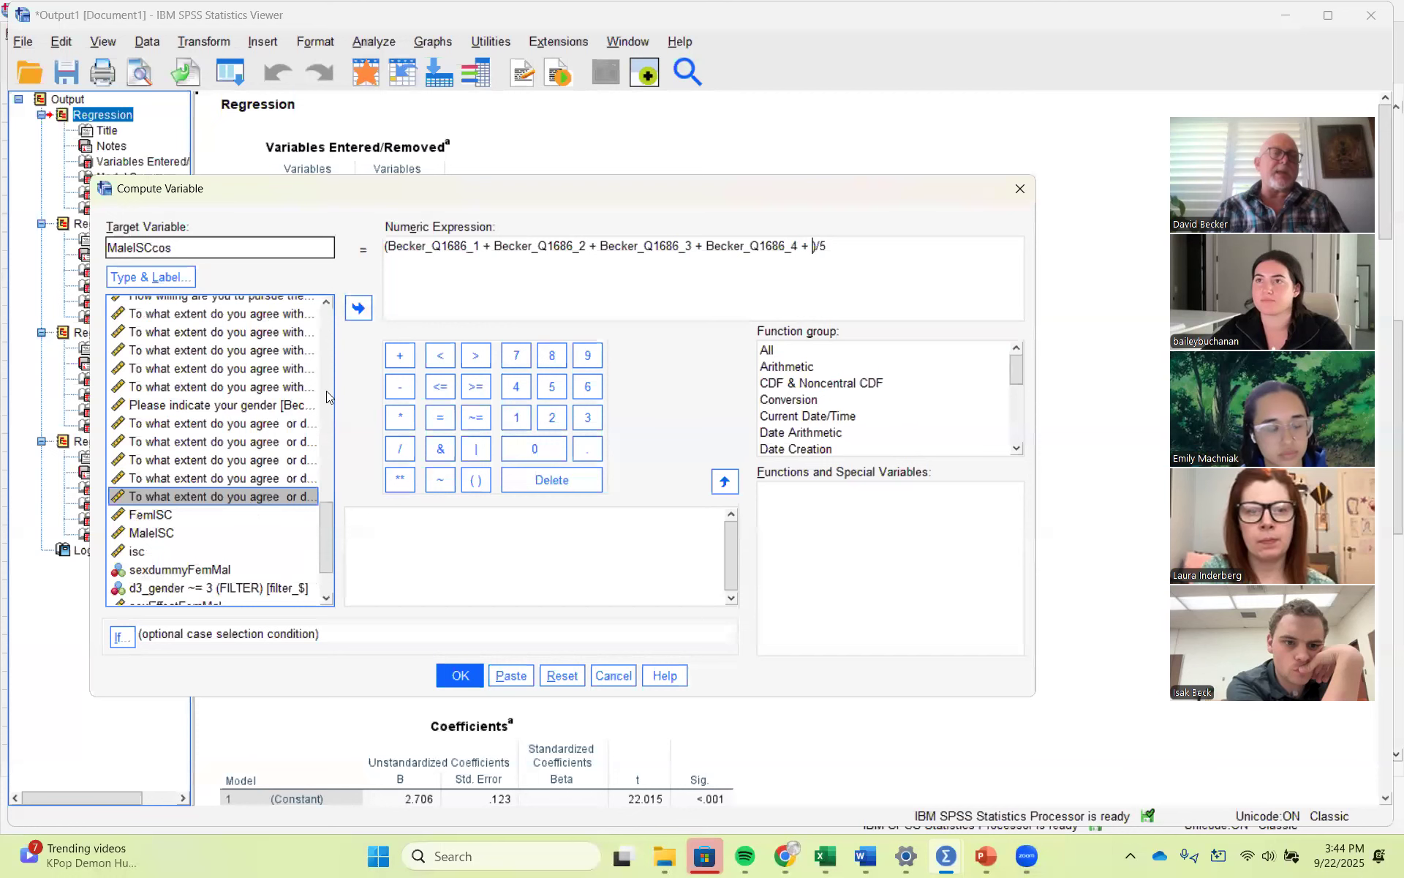
left_click(359, 308)
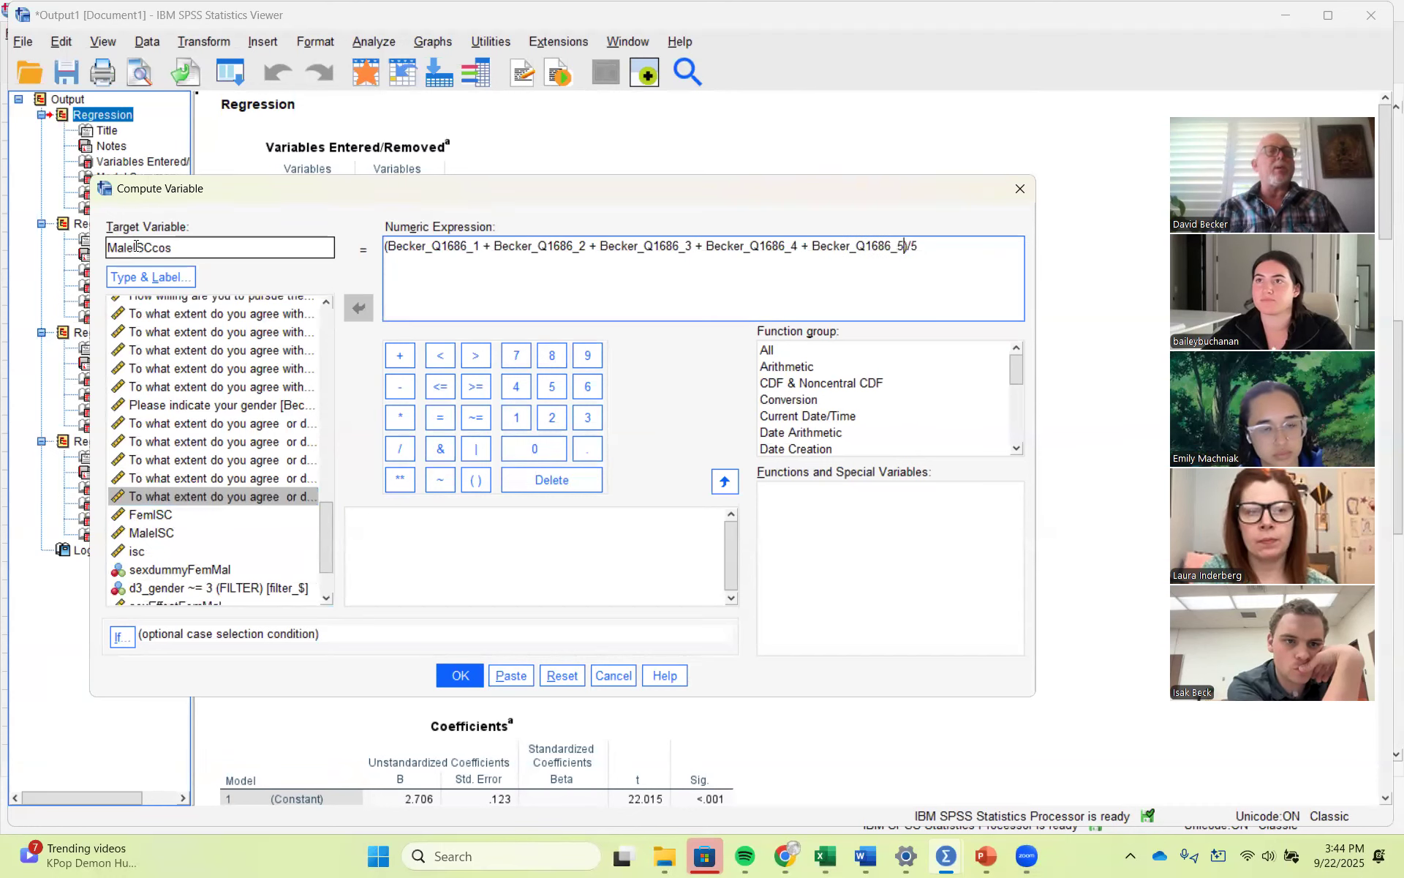
Step: Change the target variable name to FemalISCcos and run the computation
left_click_drag(136, 248, 71, 249)
type("F")
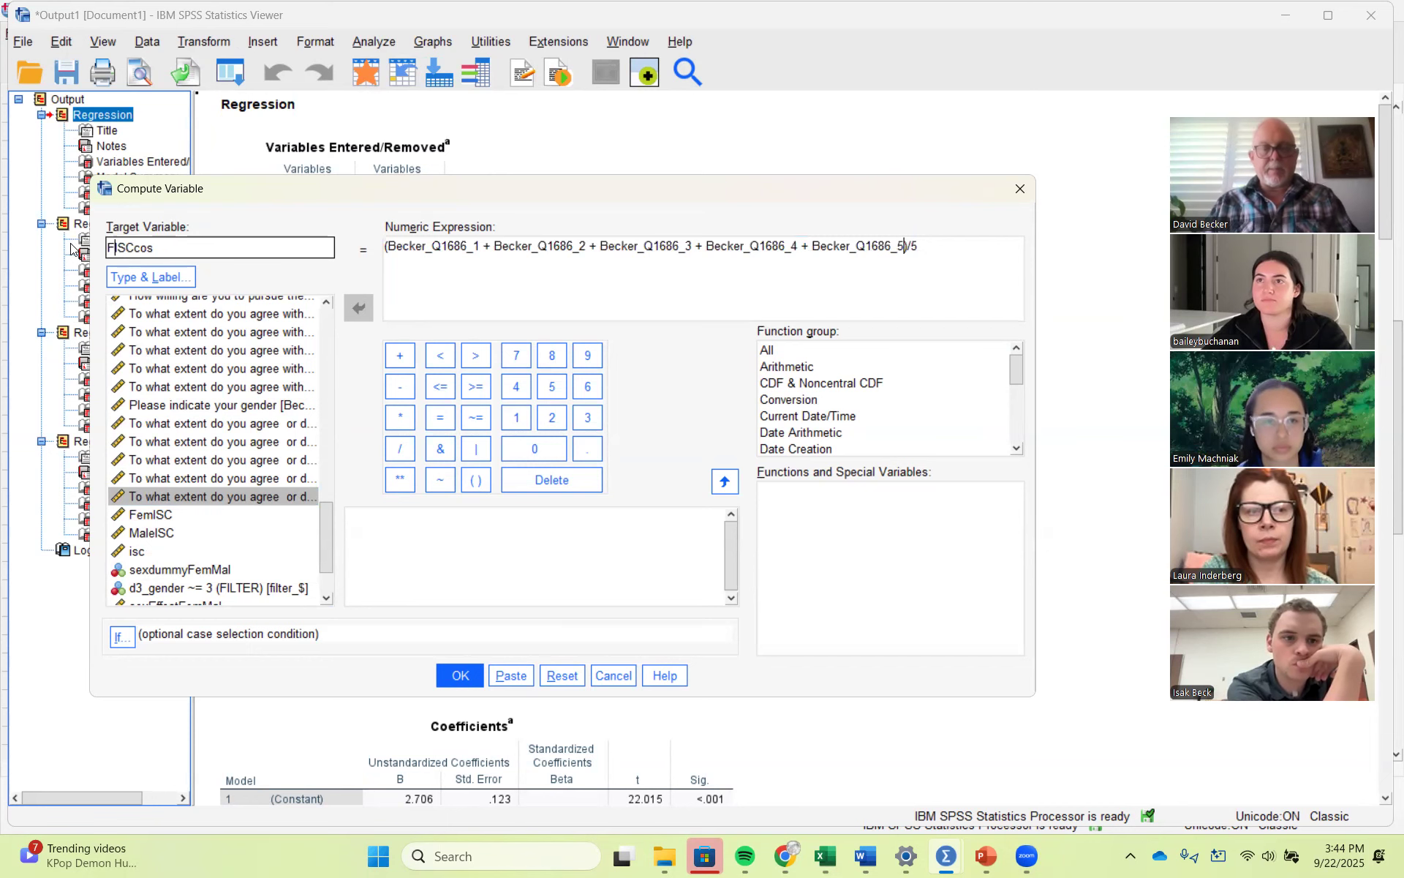
type("ema")
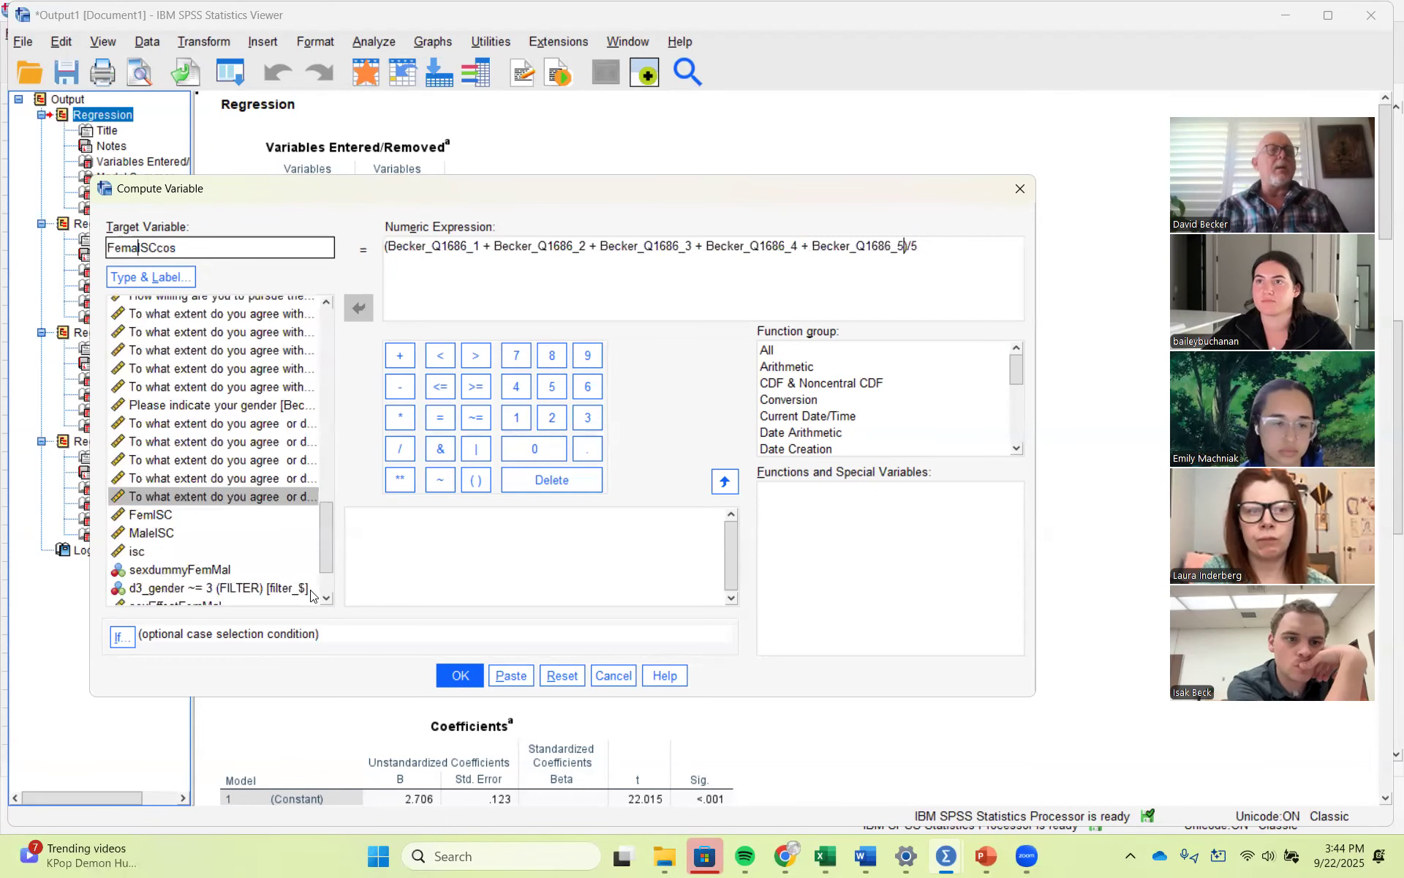
type("l")
left_click(454, 679)
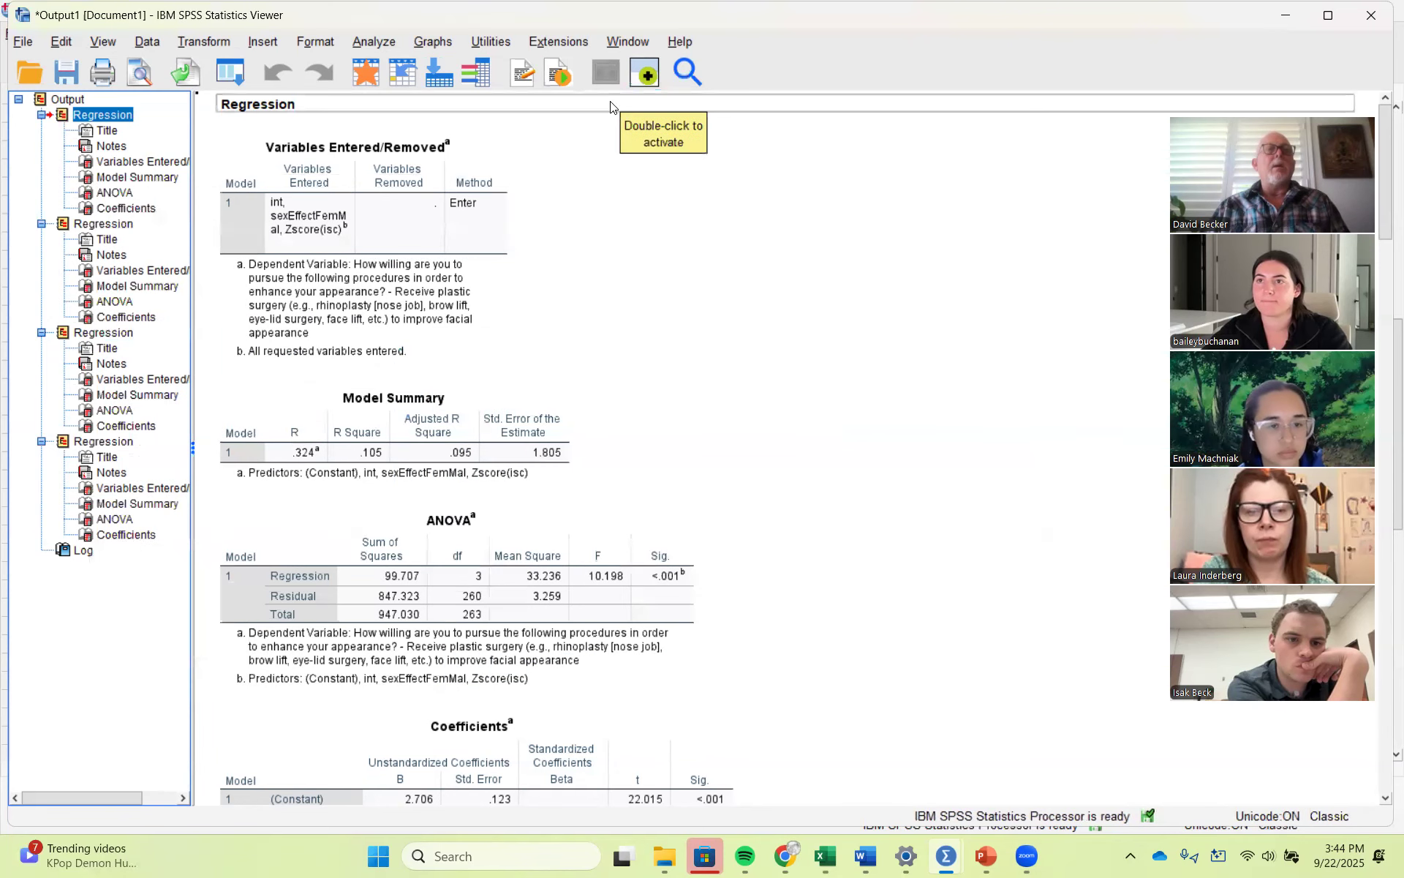
left_click(380, 44)
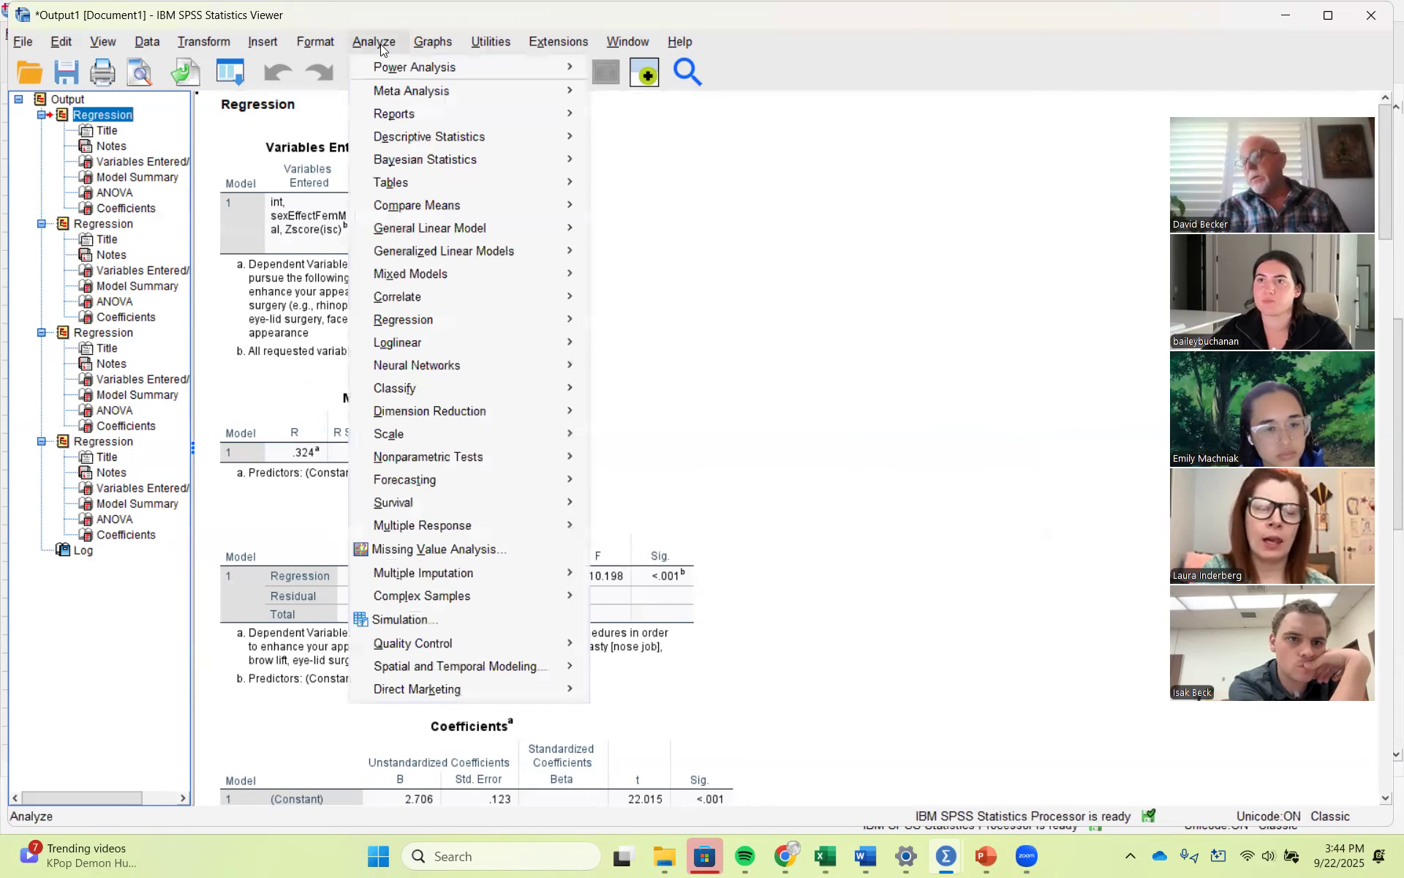
mouse_move(203, 42)
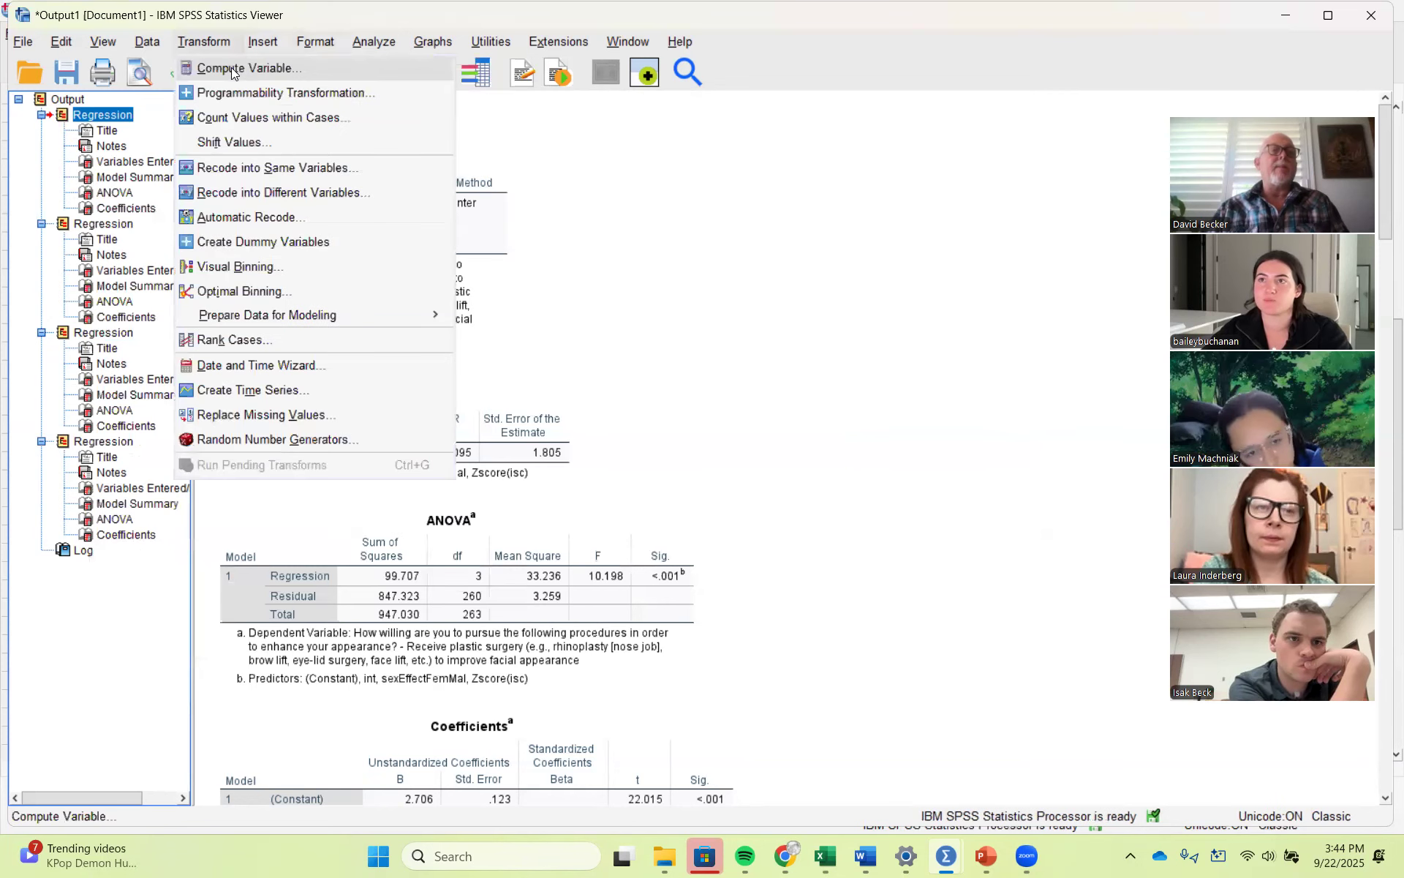
left_click(231, 67)
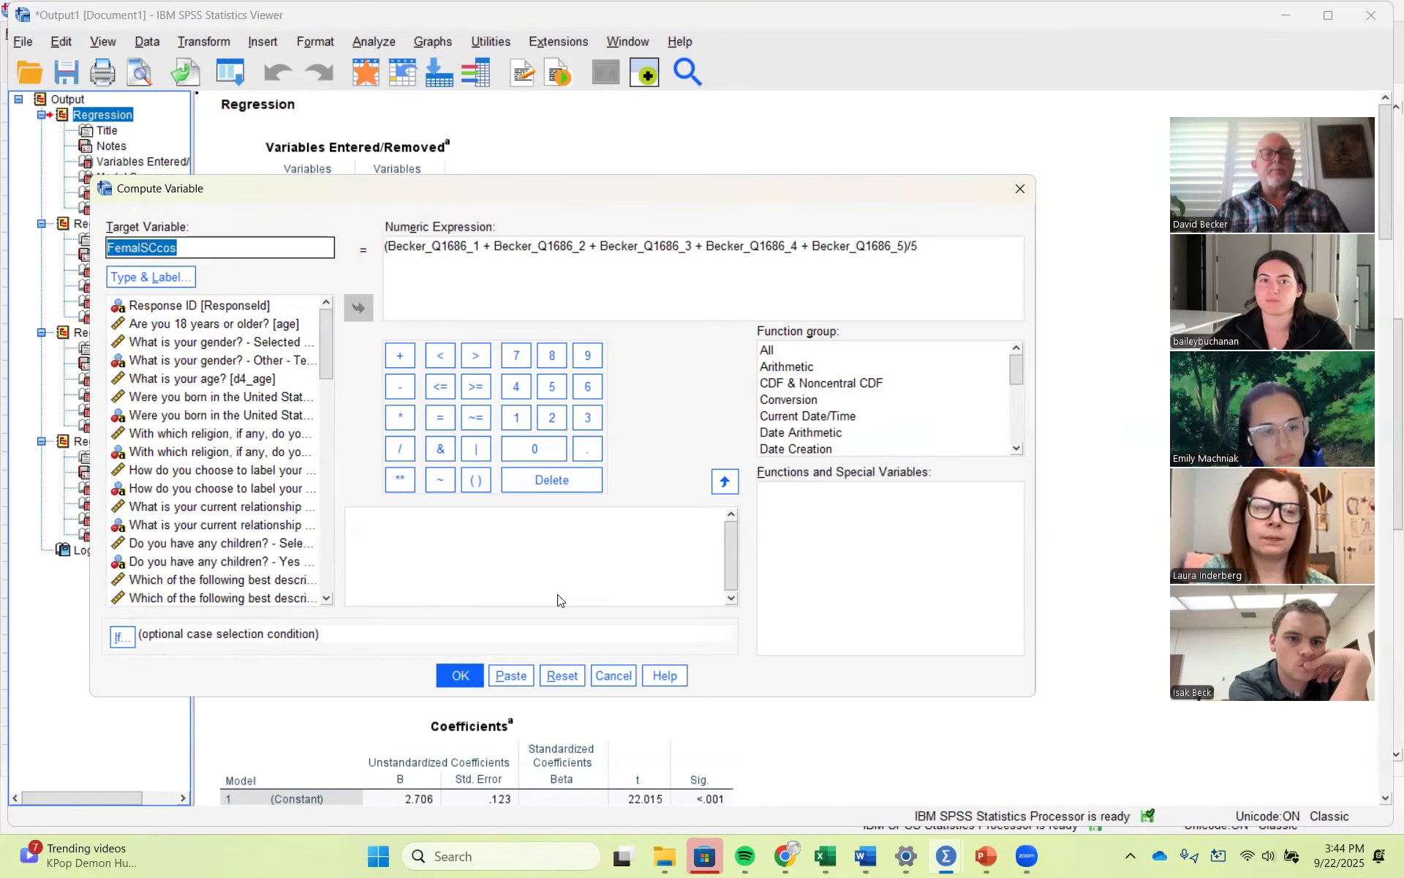
left_click(613, 675)
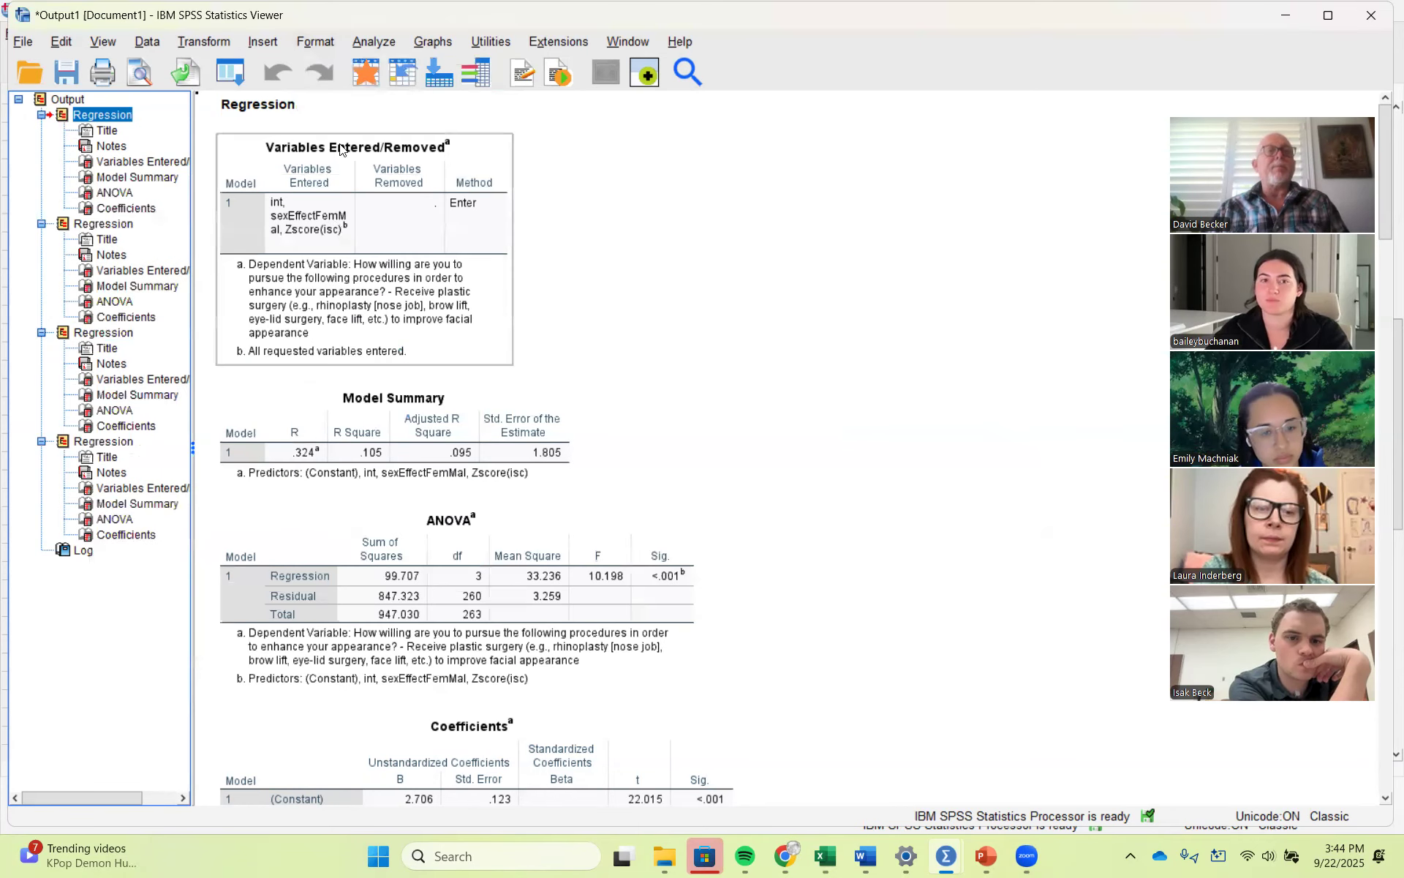
left_click(374, 41)
mouse_move(411, 142)
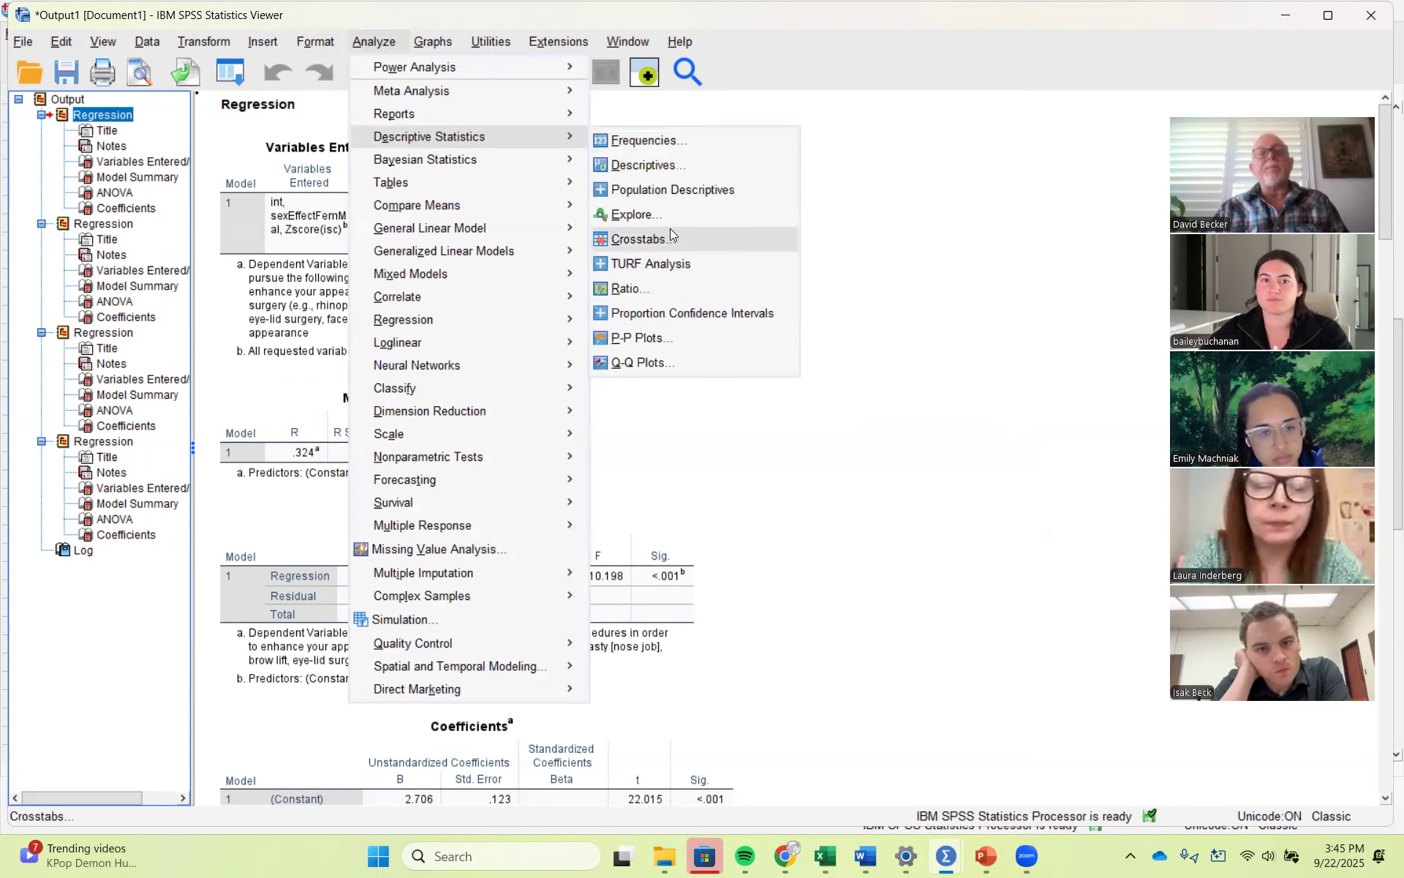
left_click(667, 168)
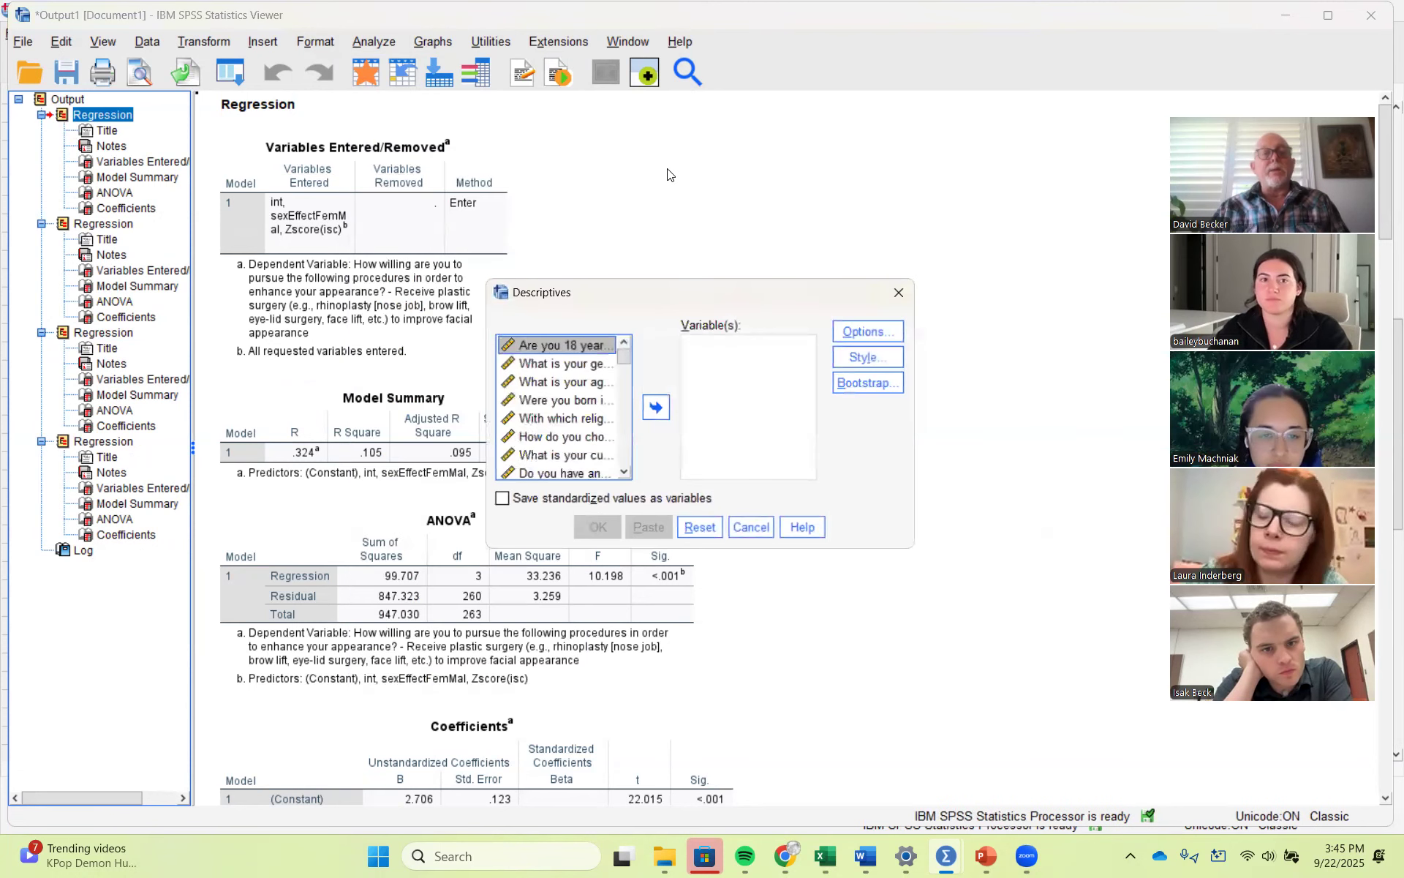
scroll(625, 373, "down", 10)
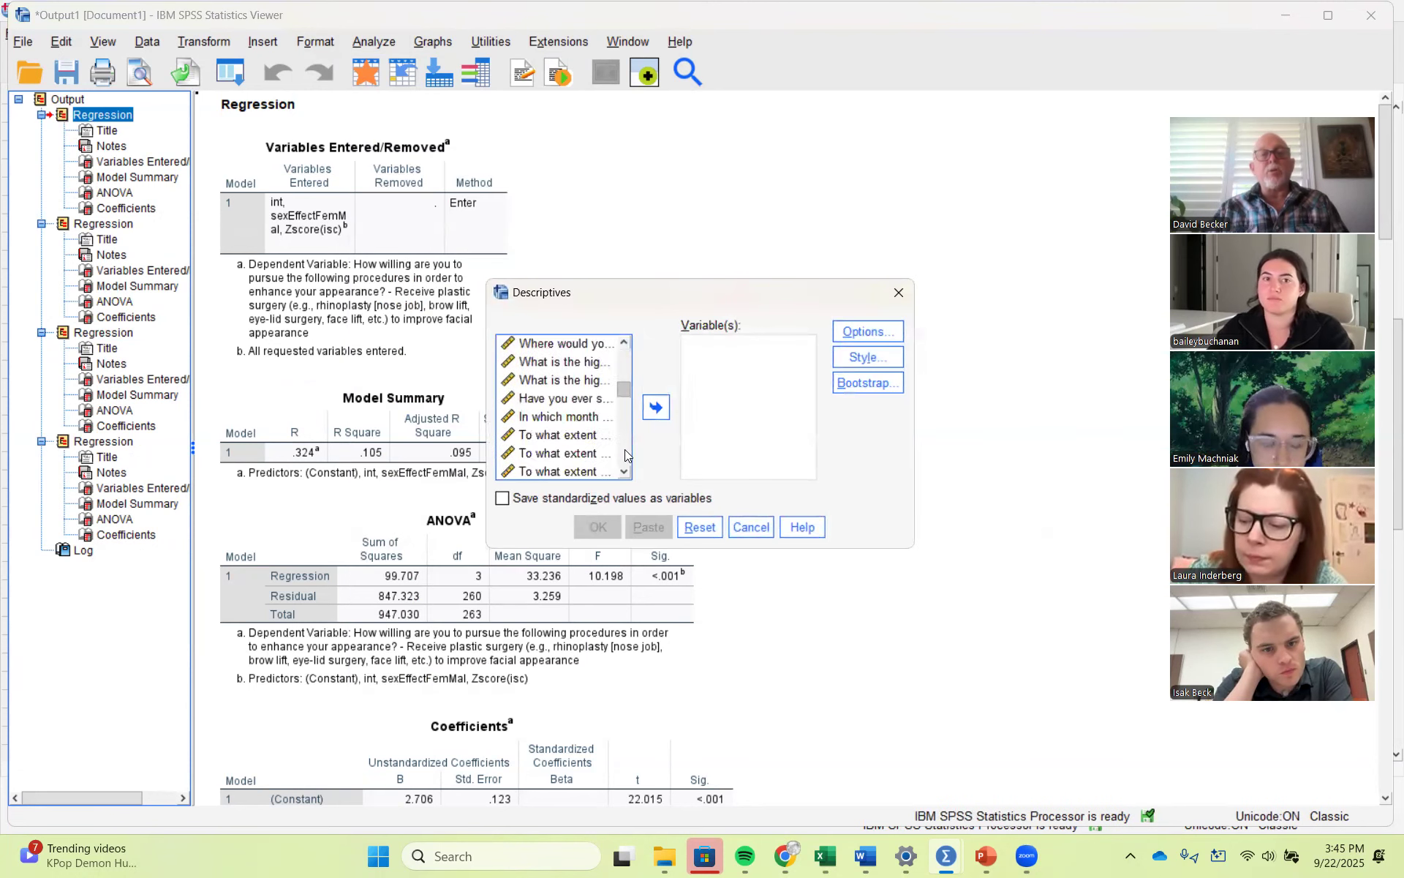
left_click(560, 451)
left_click(656, 406)
left_click(543, 472)
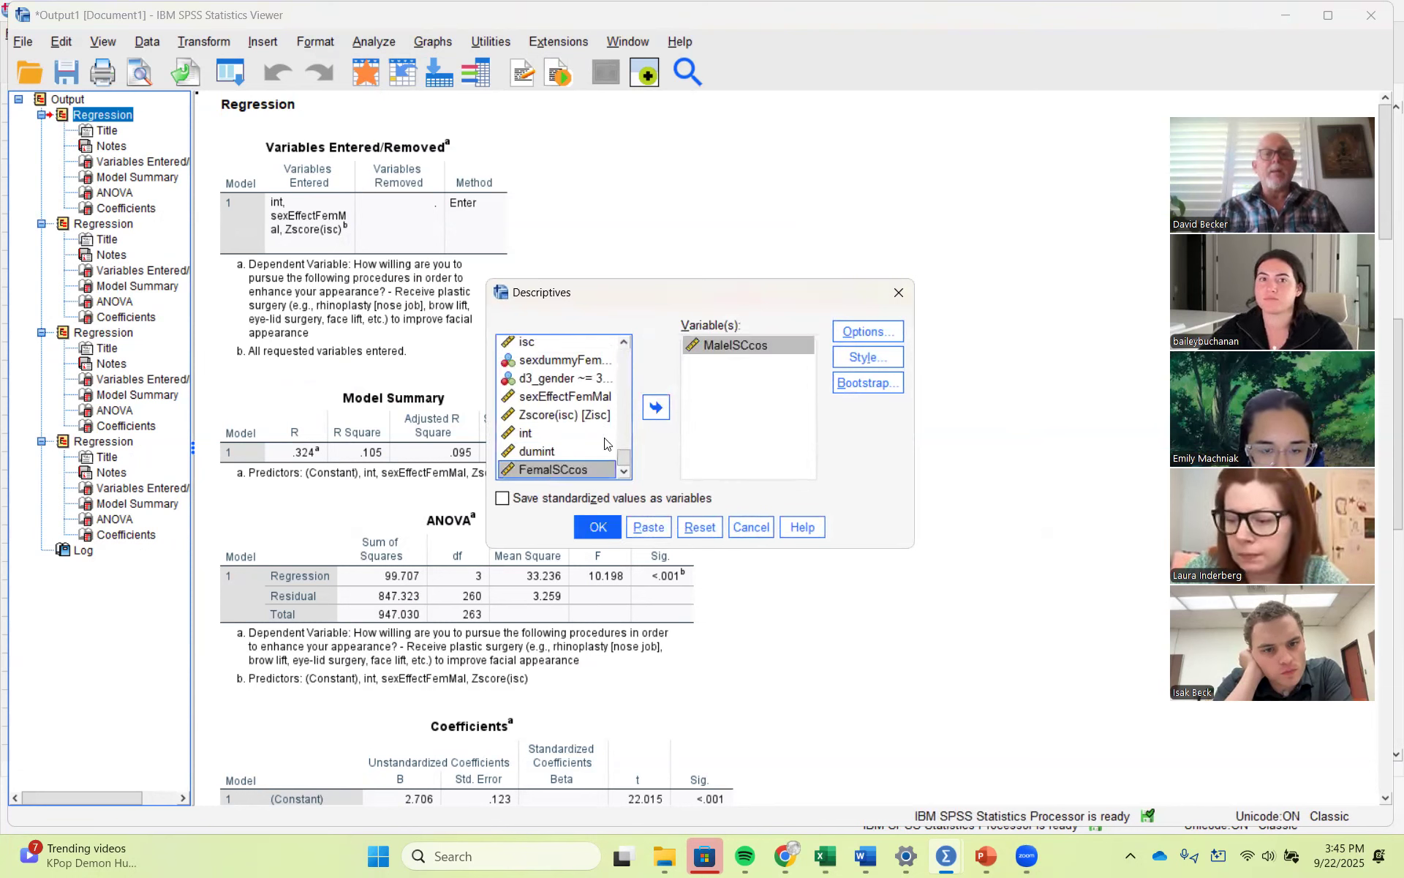
left_click(655, 410)
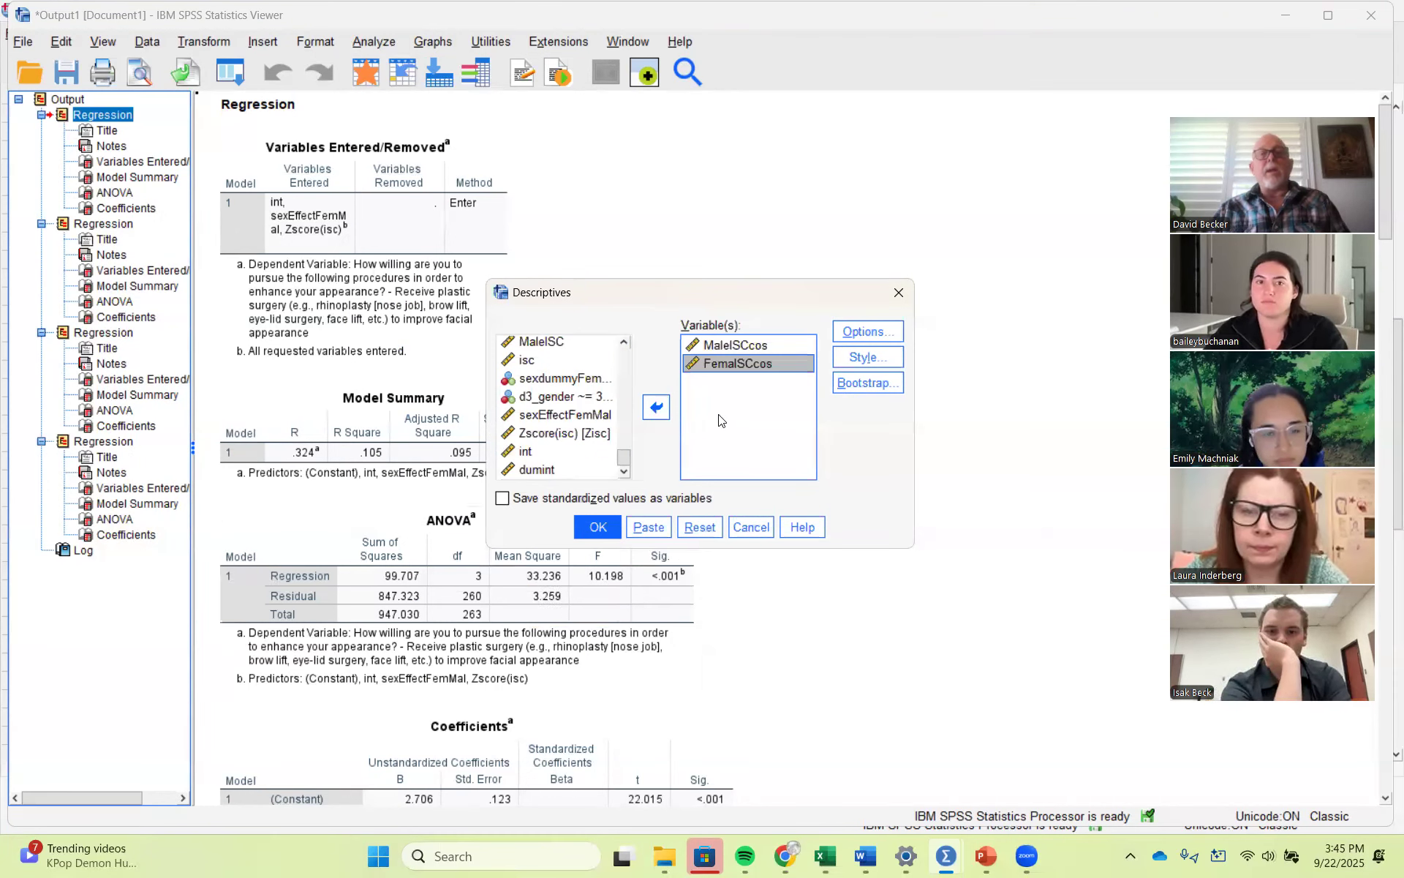
left_click(656, 407)
left_click(726, 350)
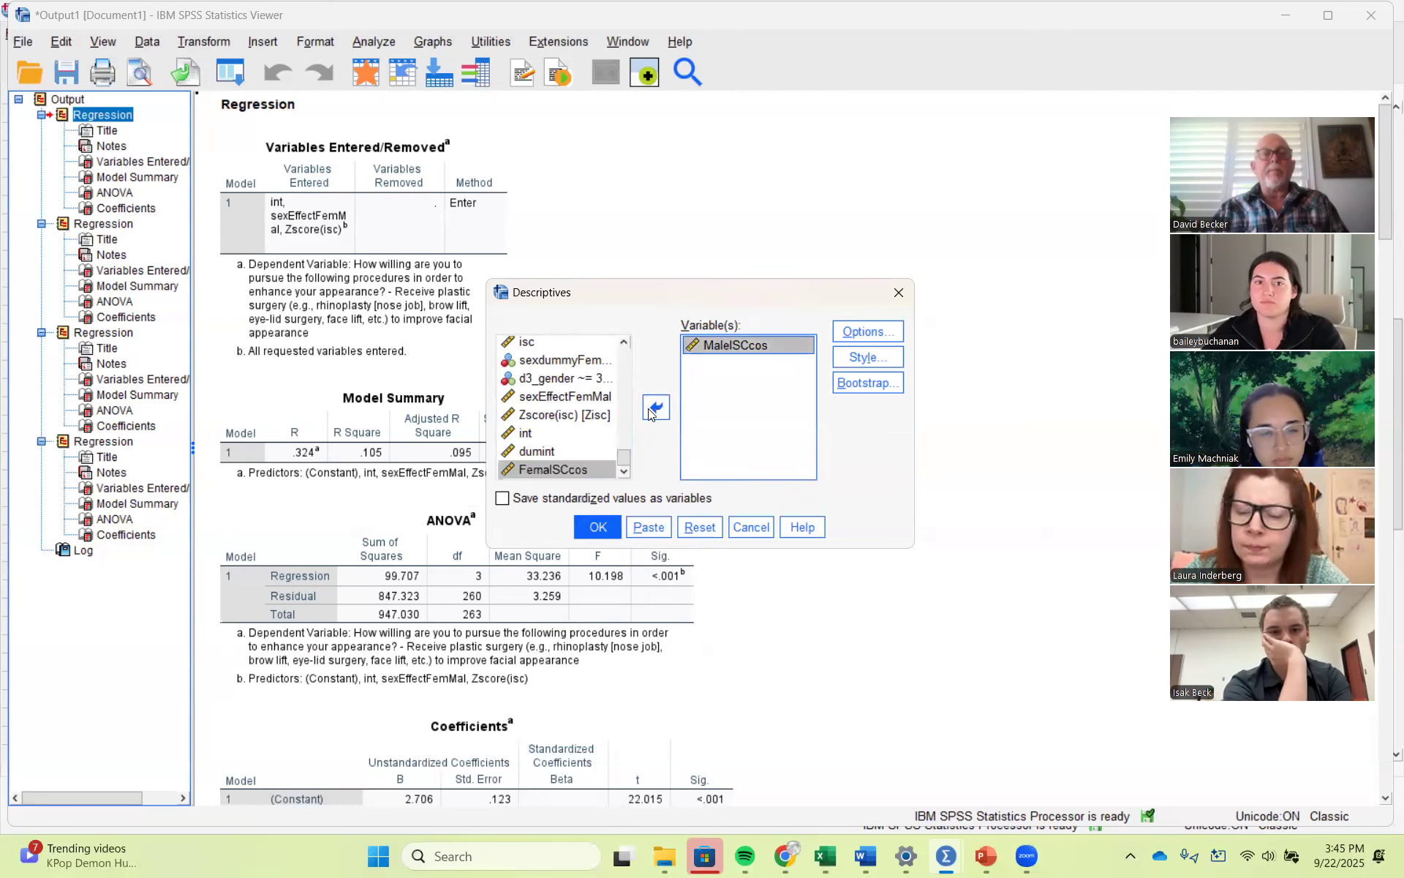
left_click(652, 412)
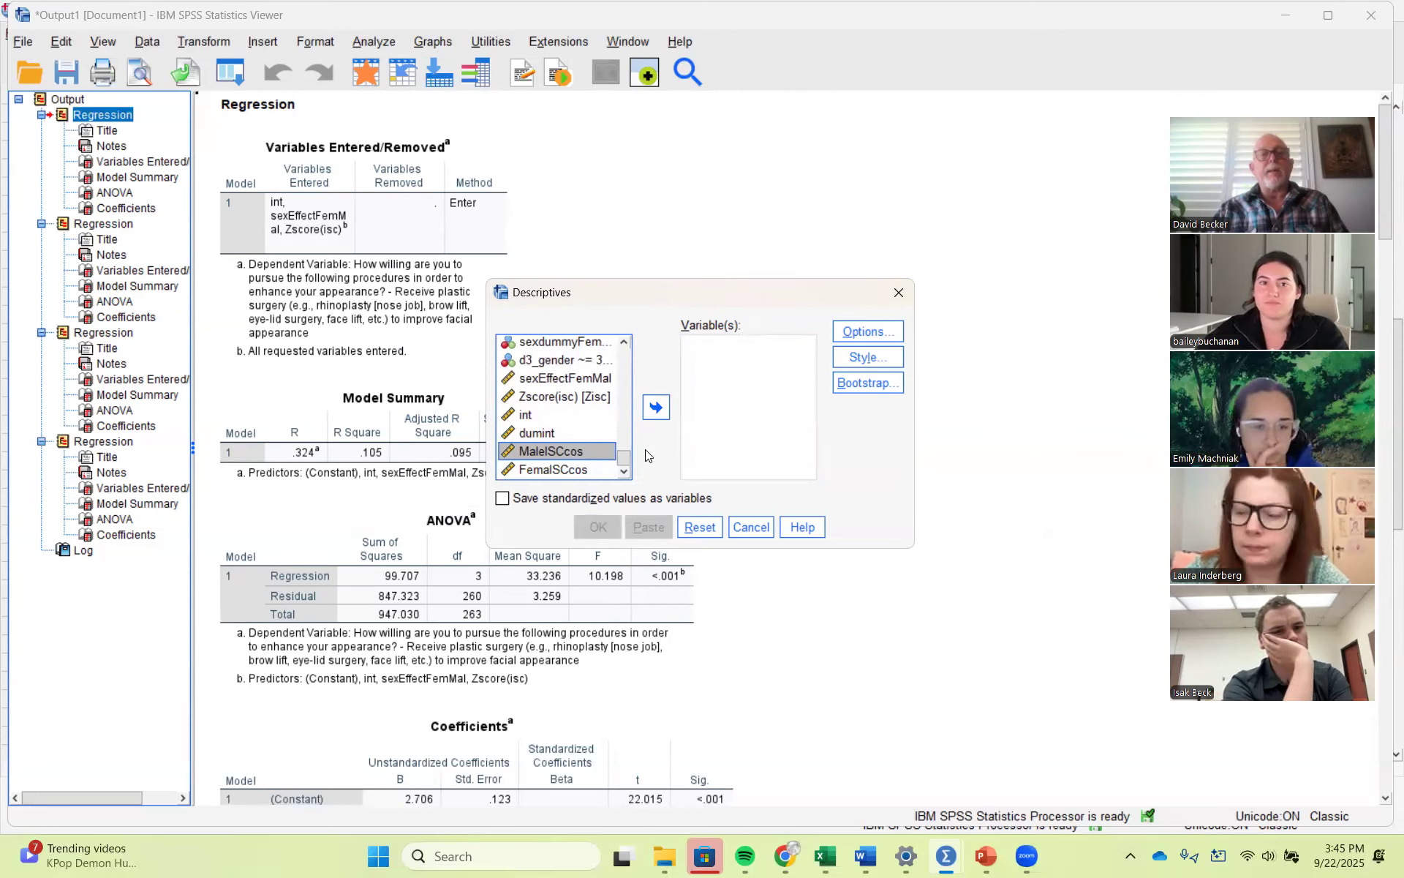
left_click(747, 528)
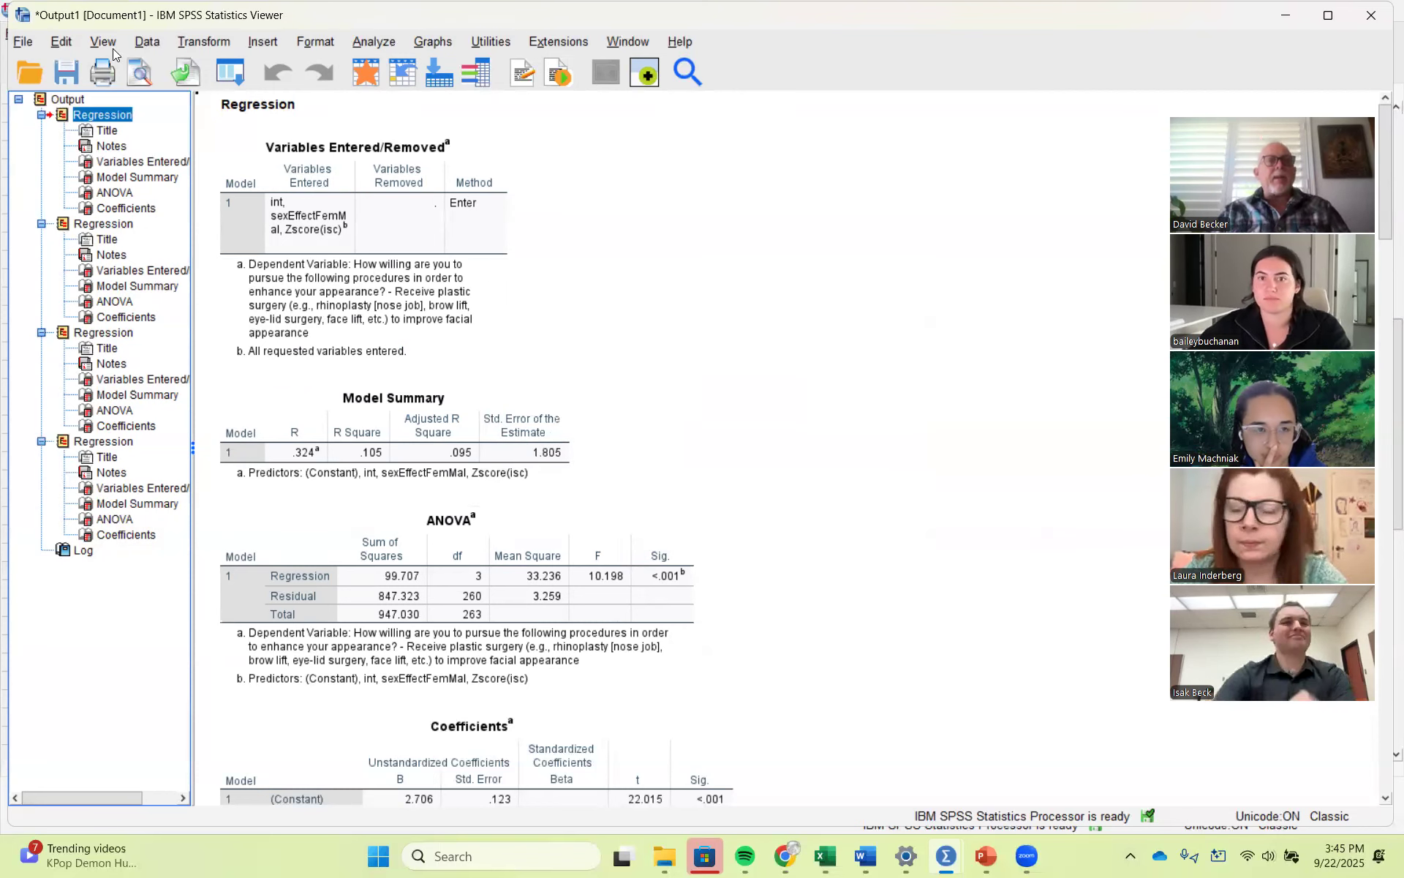
Step: Start a new variable computation and set the target variable name to ISCcos
left_click(379, 45)
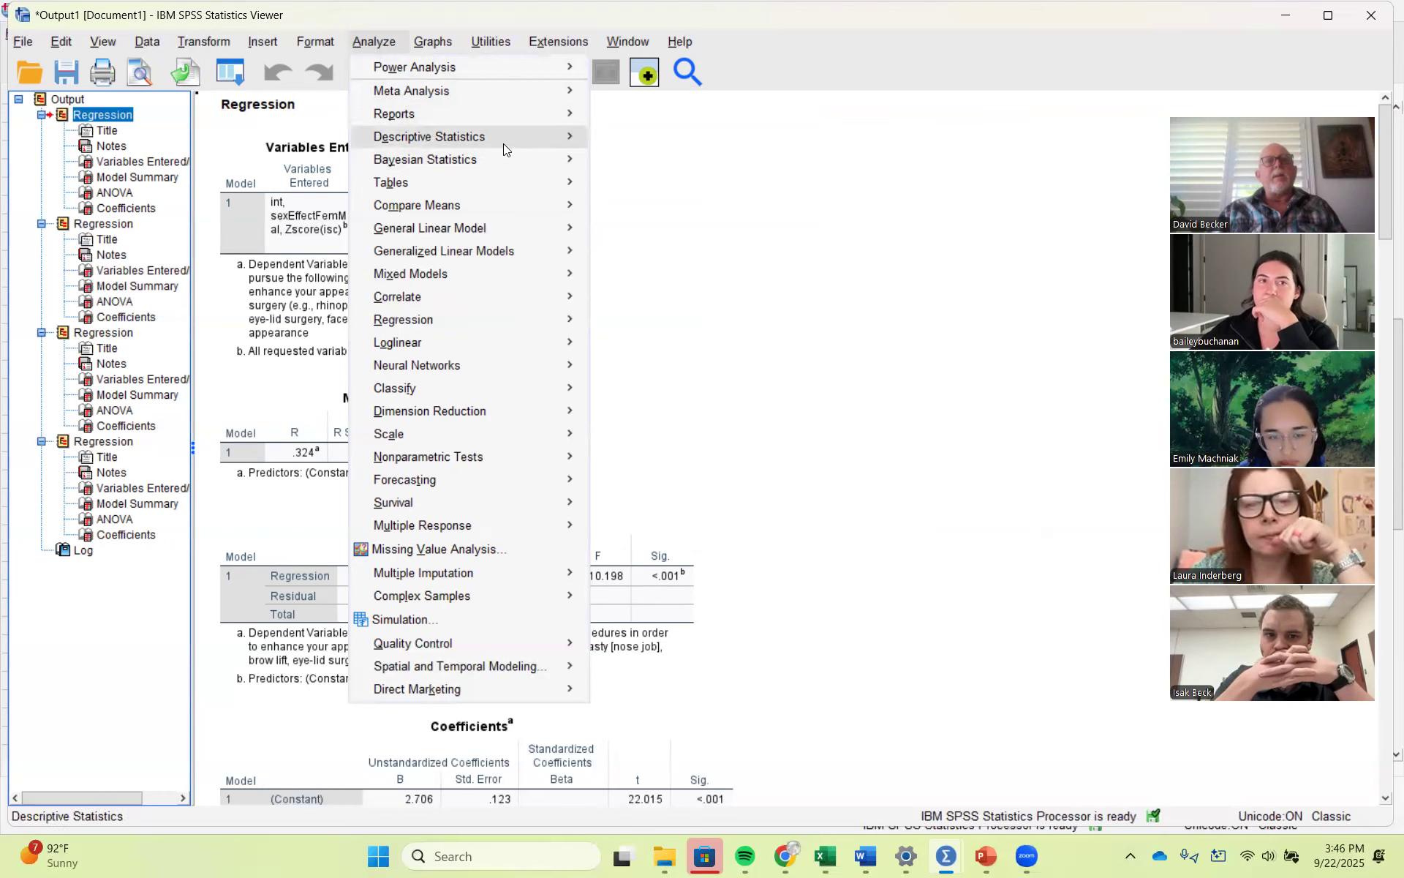
mouse_move(500, 139)
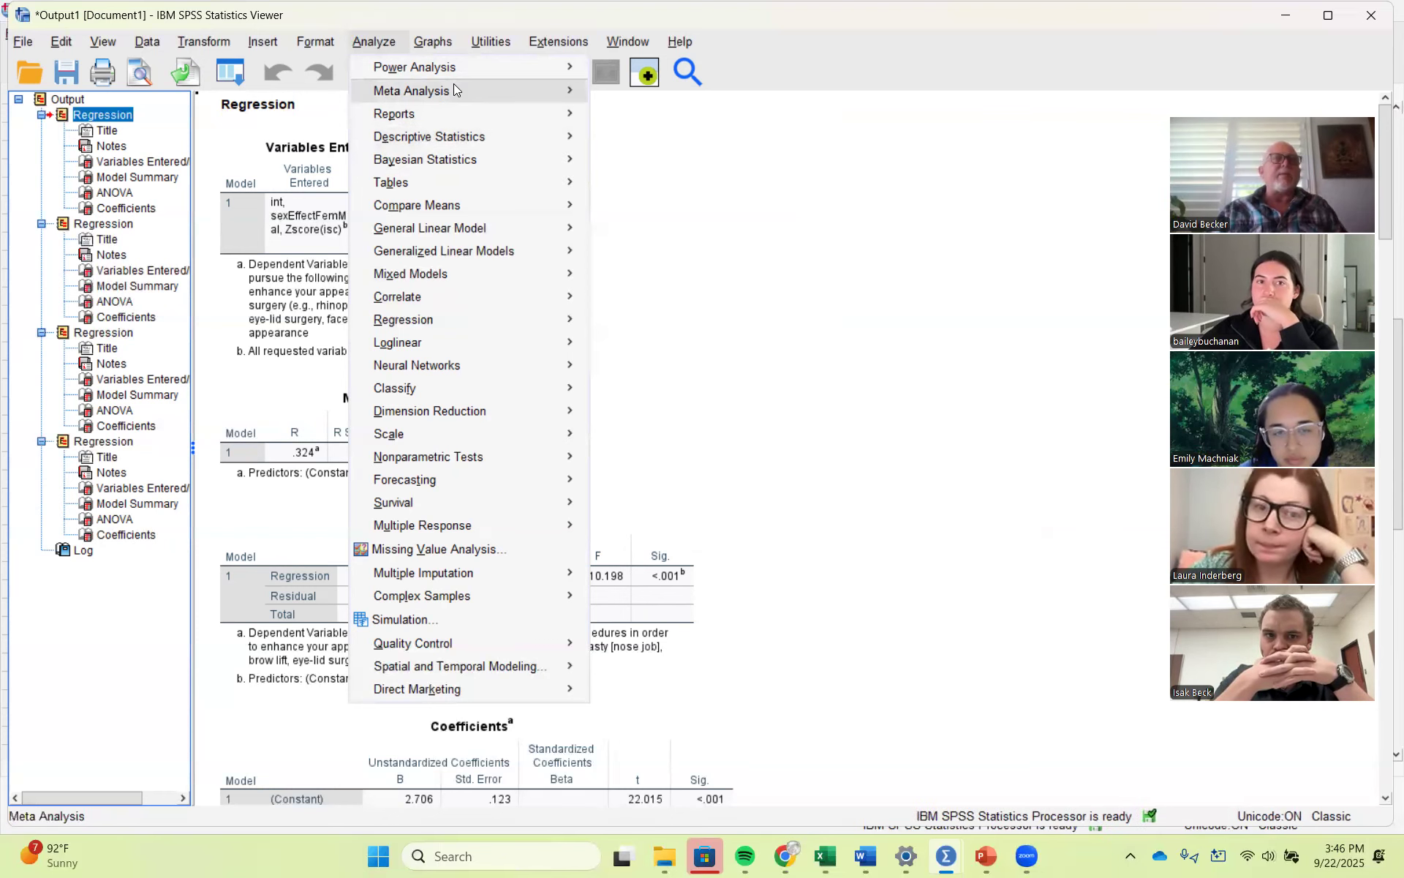
mouse_move(220, 46)
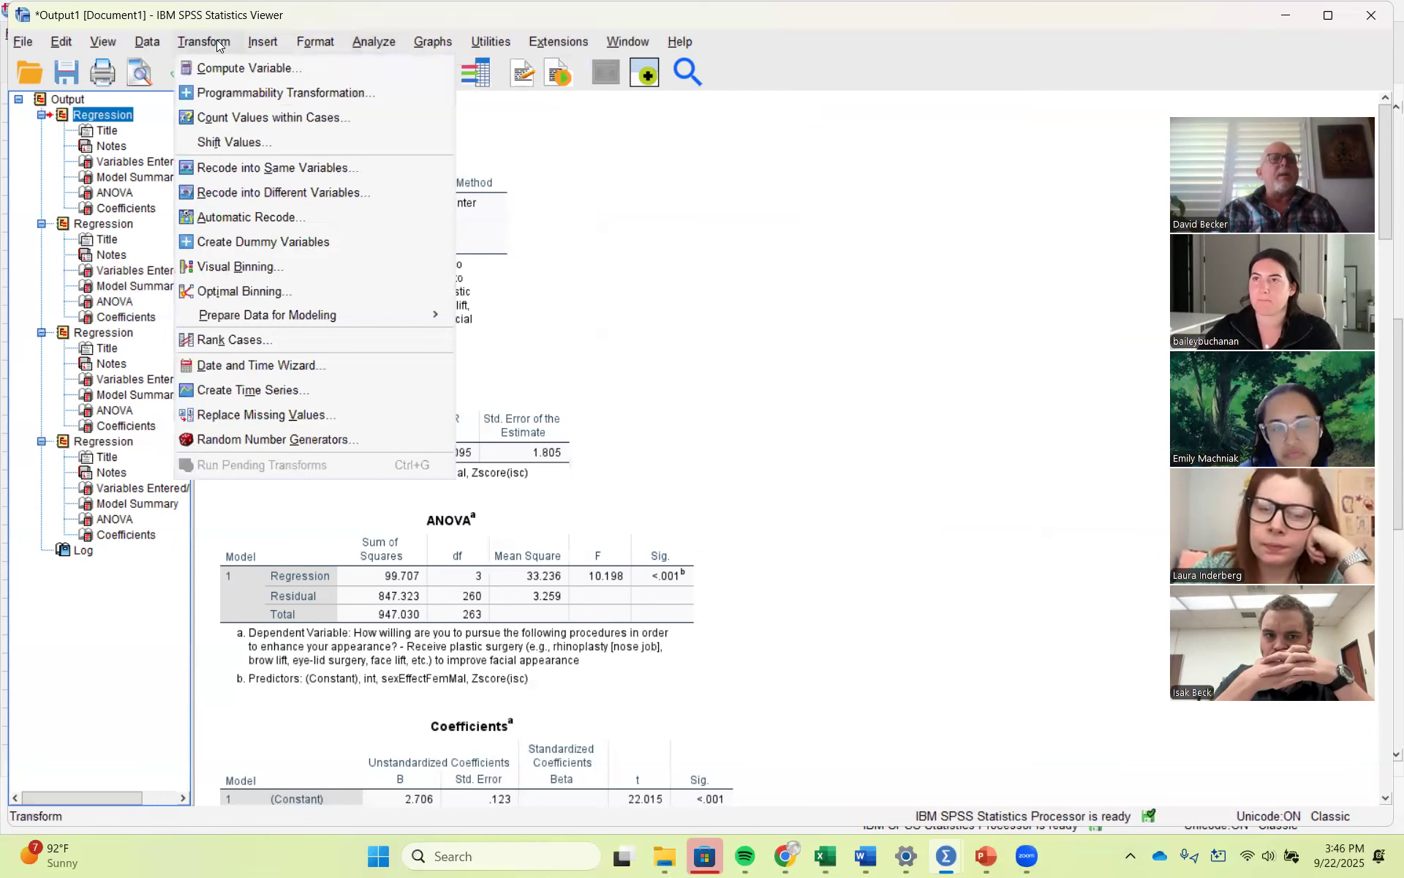
left_click(245, 67)
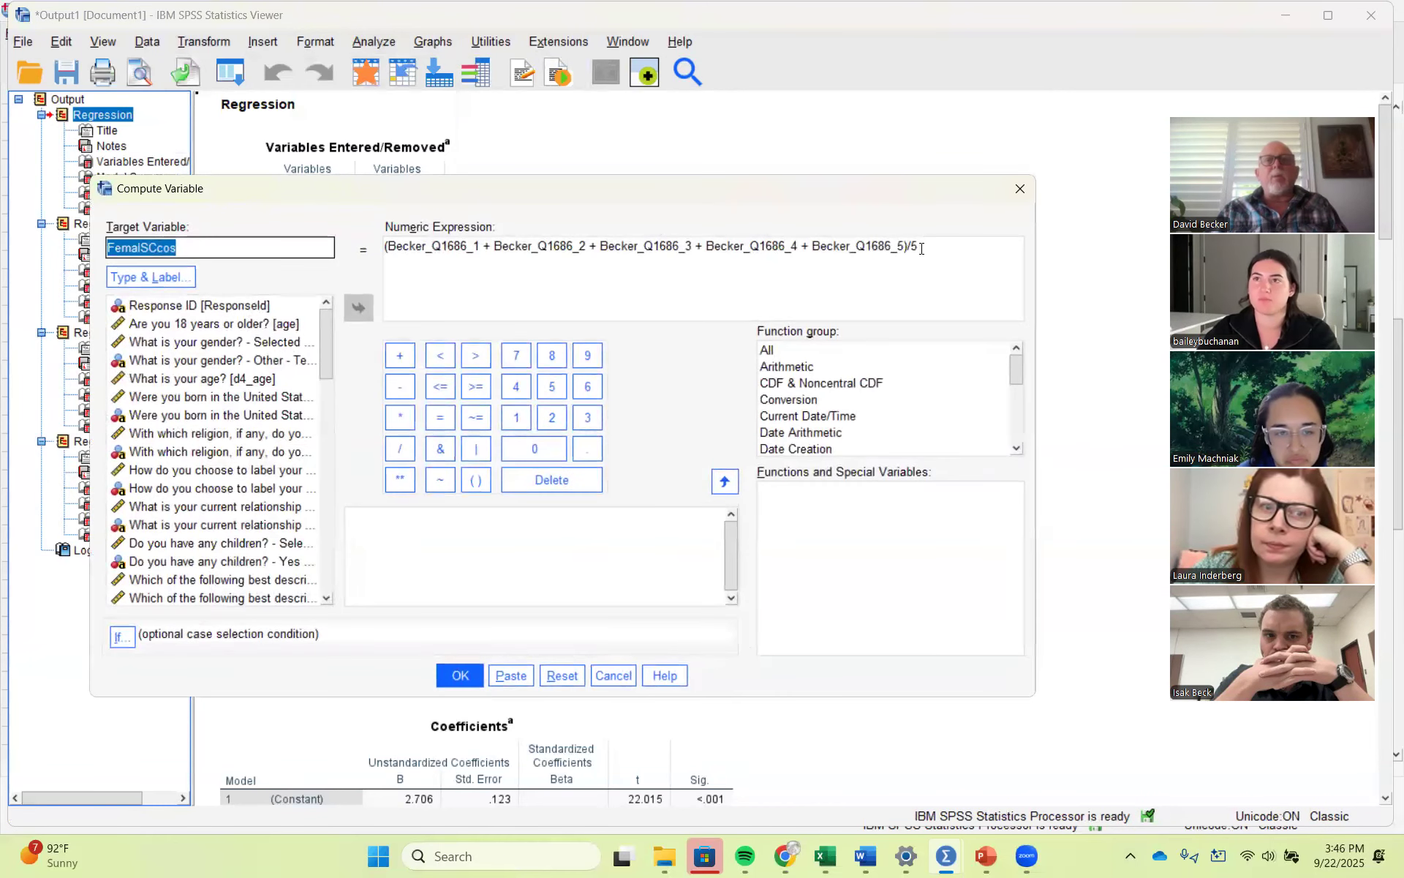
left_click_drag(920, 247, 371, 247)
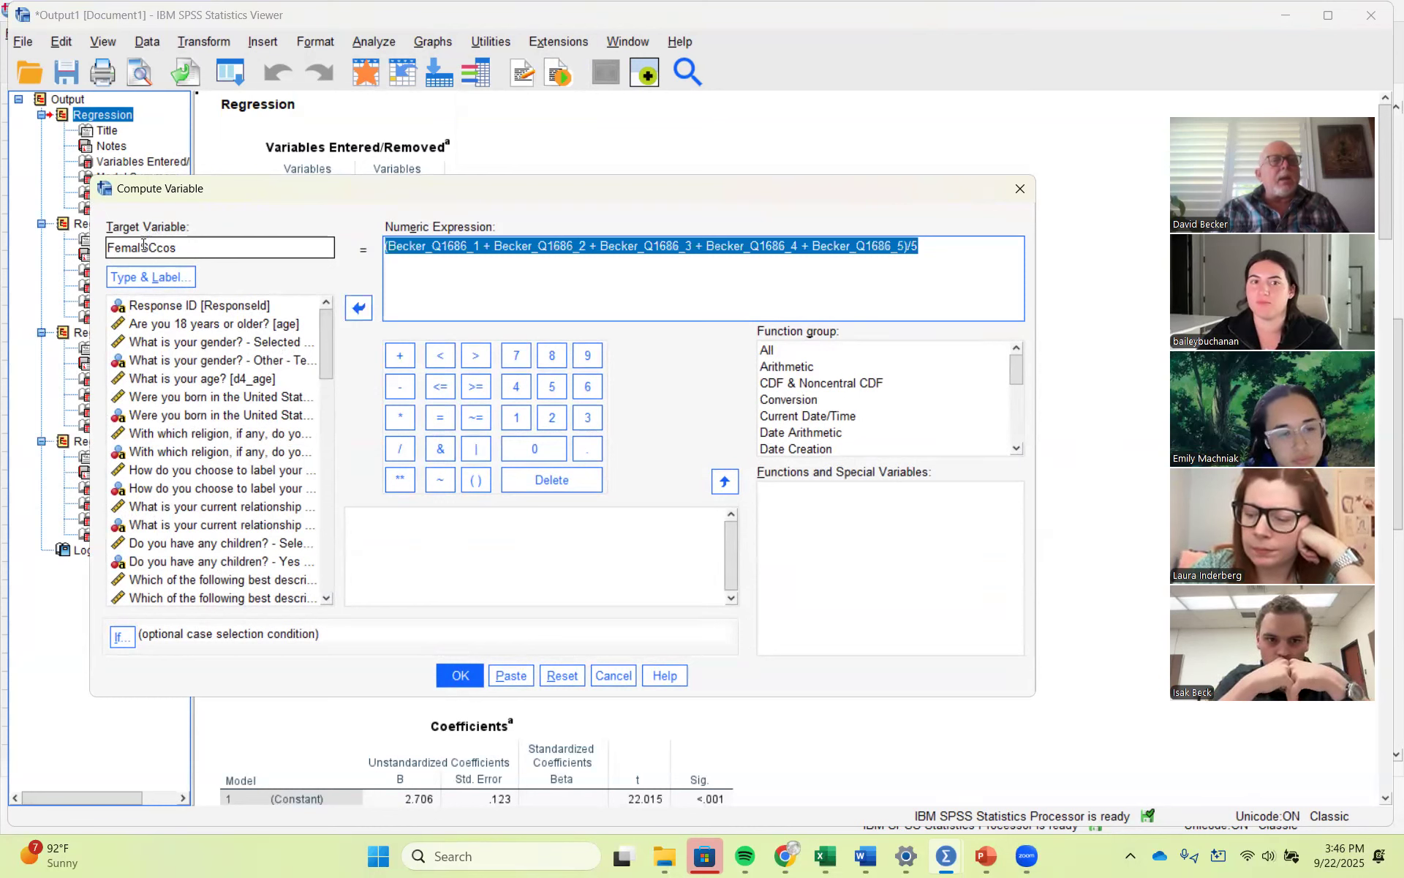
left_click_drag(142, 248, 44, 253)
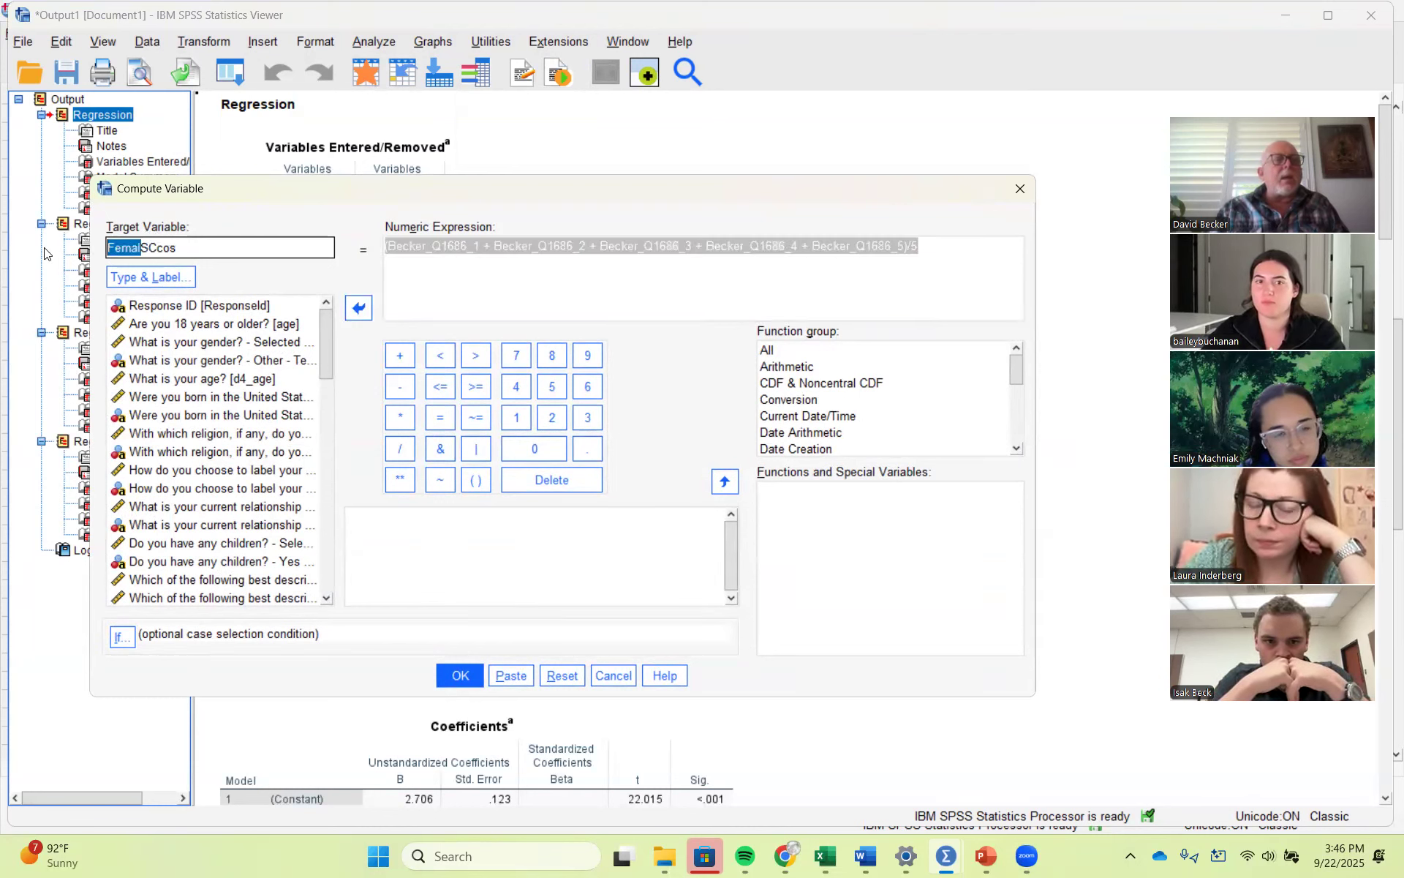
key("BackSpace")
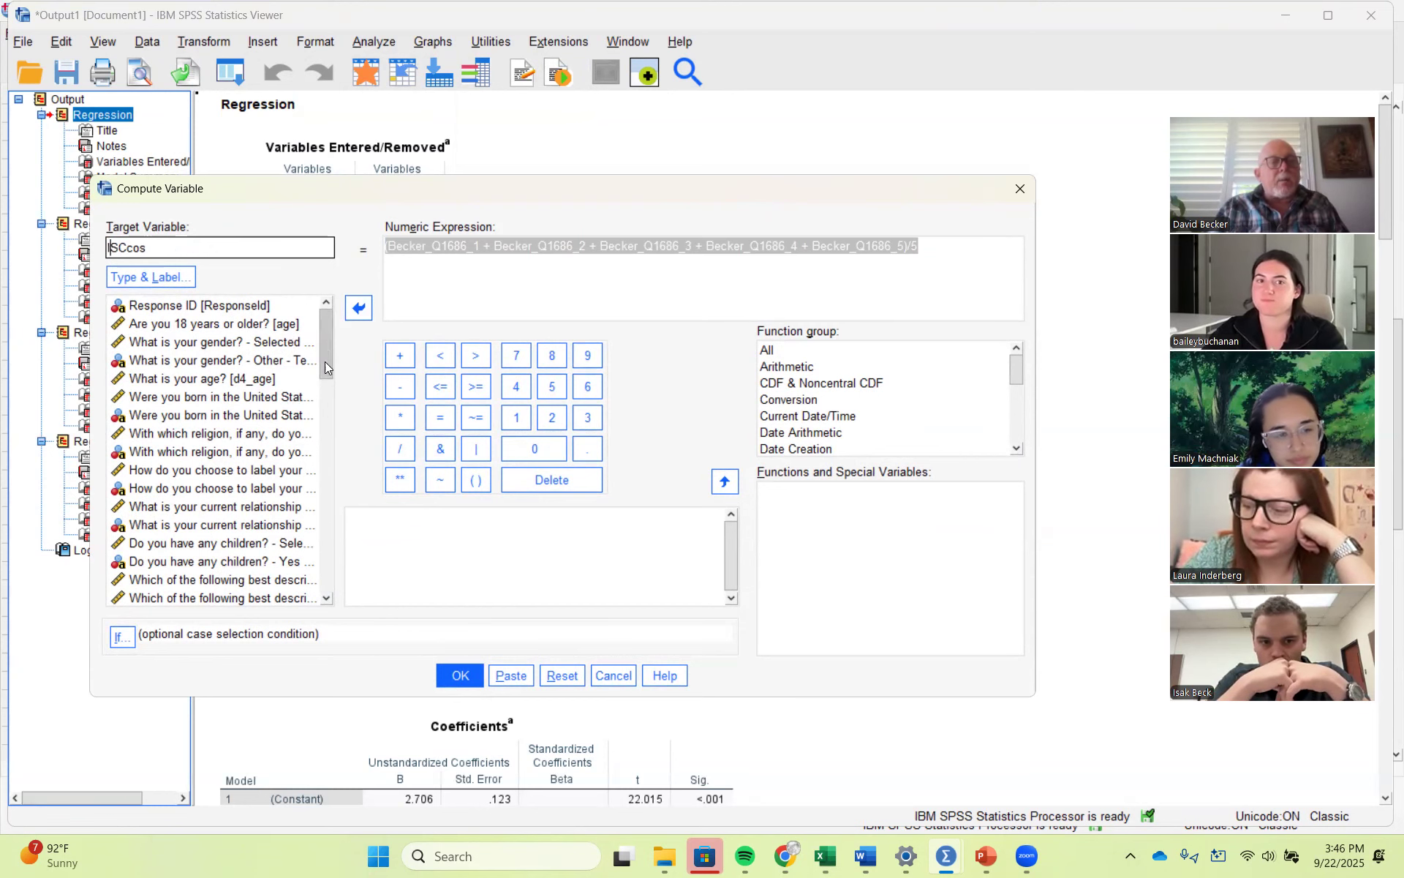
Step: Replace the numeric expression with MaleISCcos + FemalISCcos and run the computation
scroll(205, 512, "down", 15)
left_click(176, 577)
left_click(359, 306)
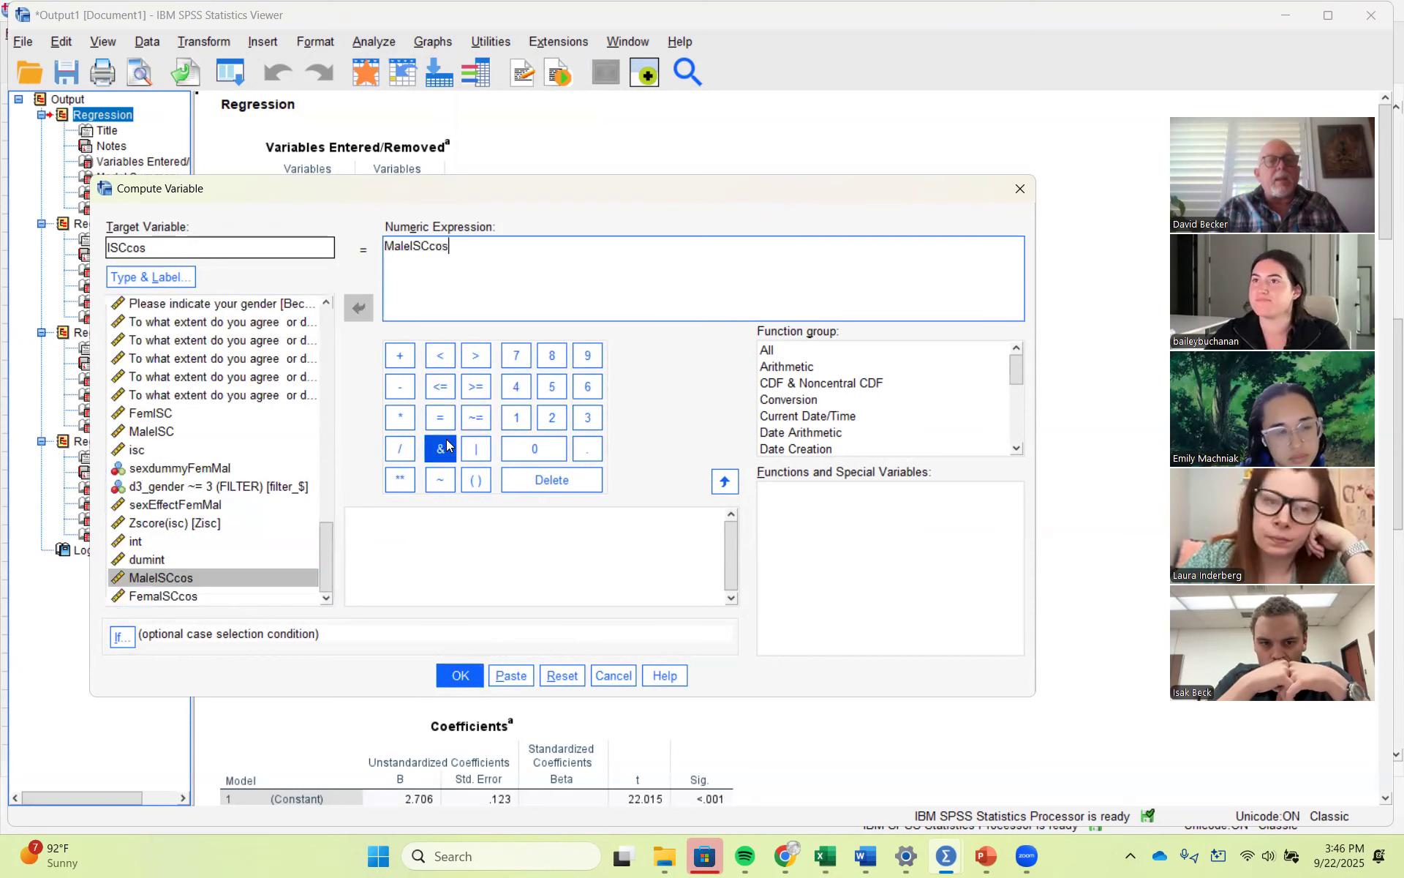
left_click(400, 355)
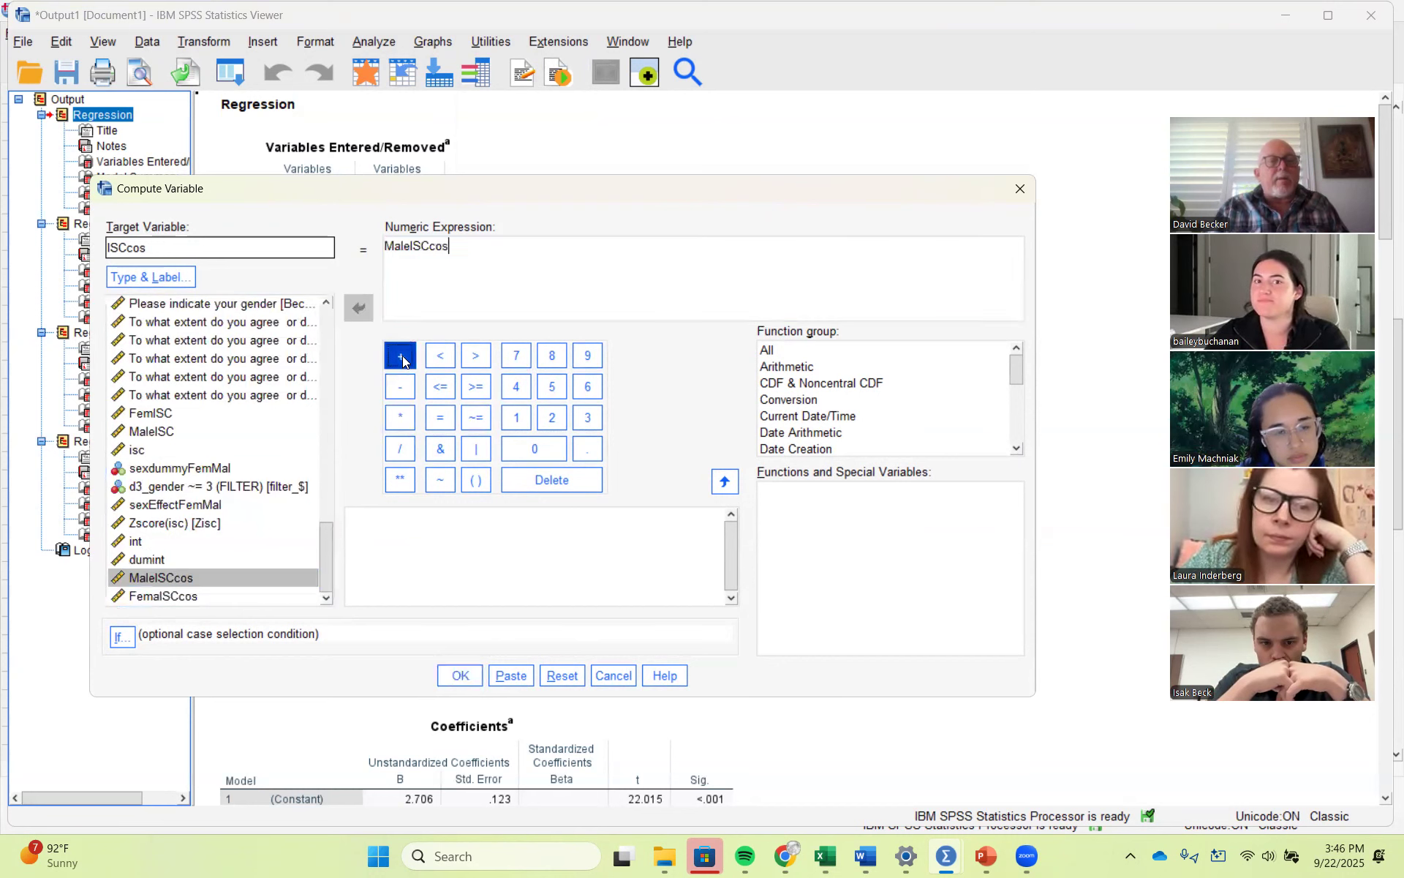
left_click(188, 597)
left_click(358, 308)
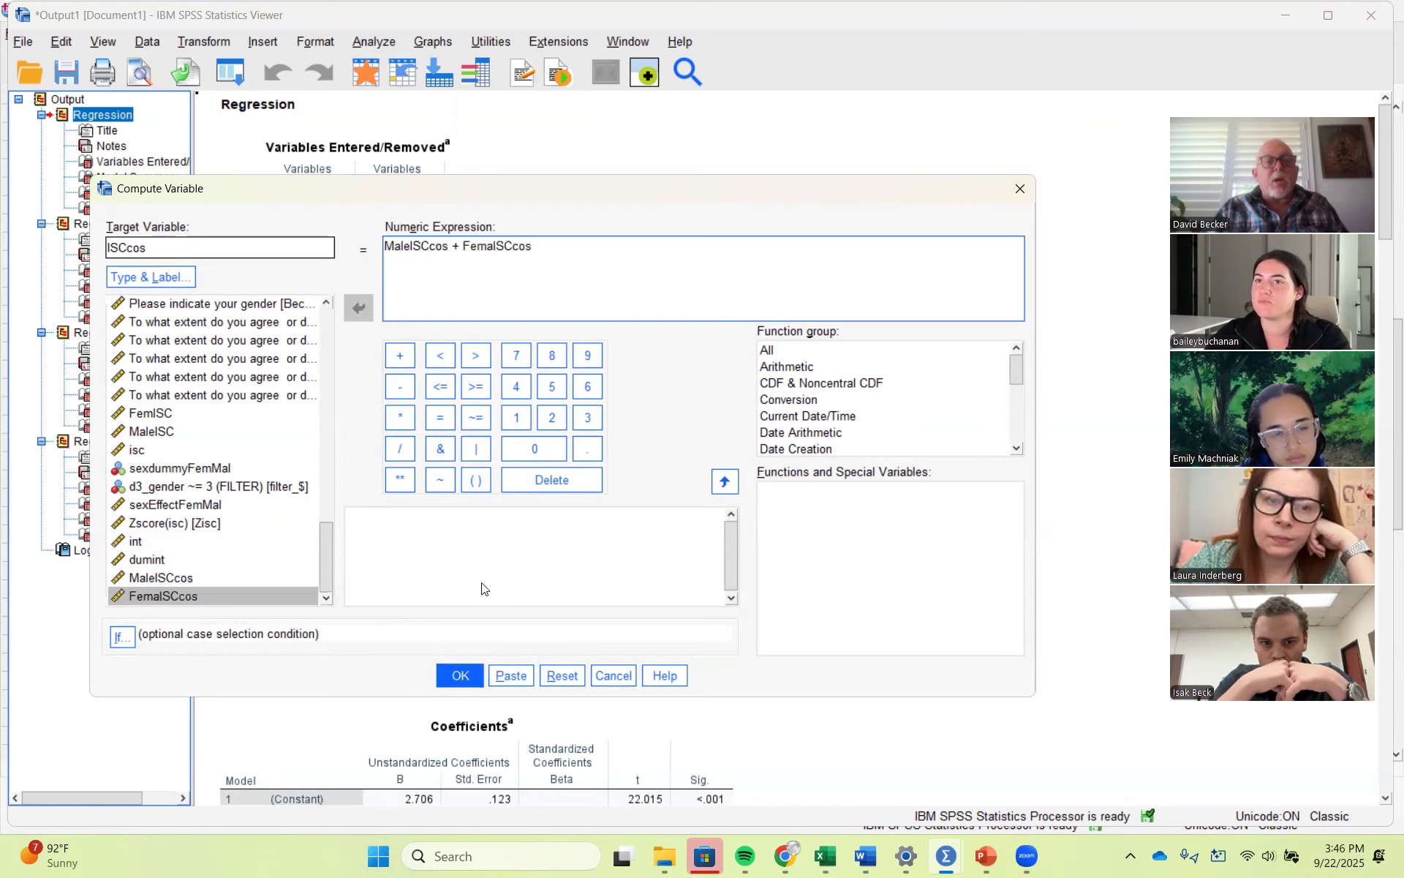
left_click(459, 676)
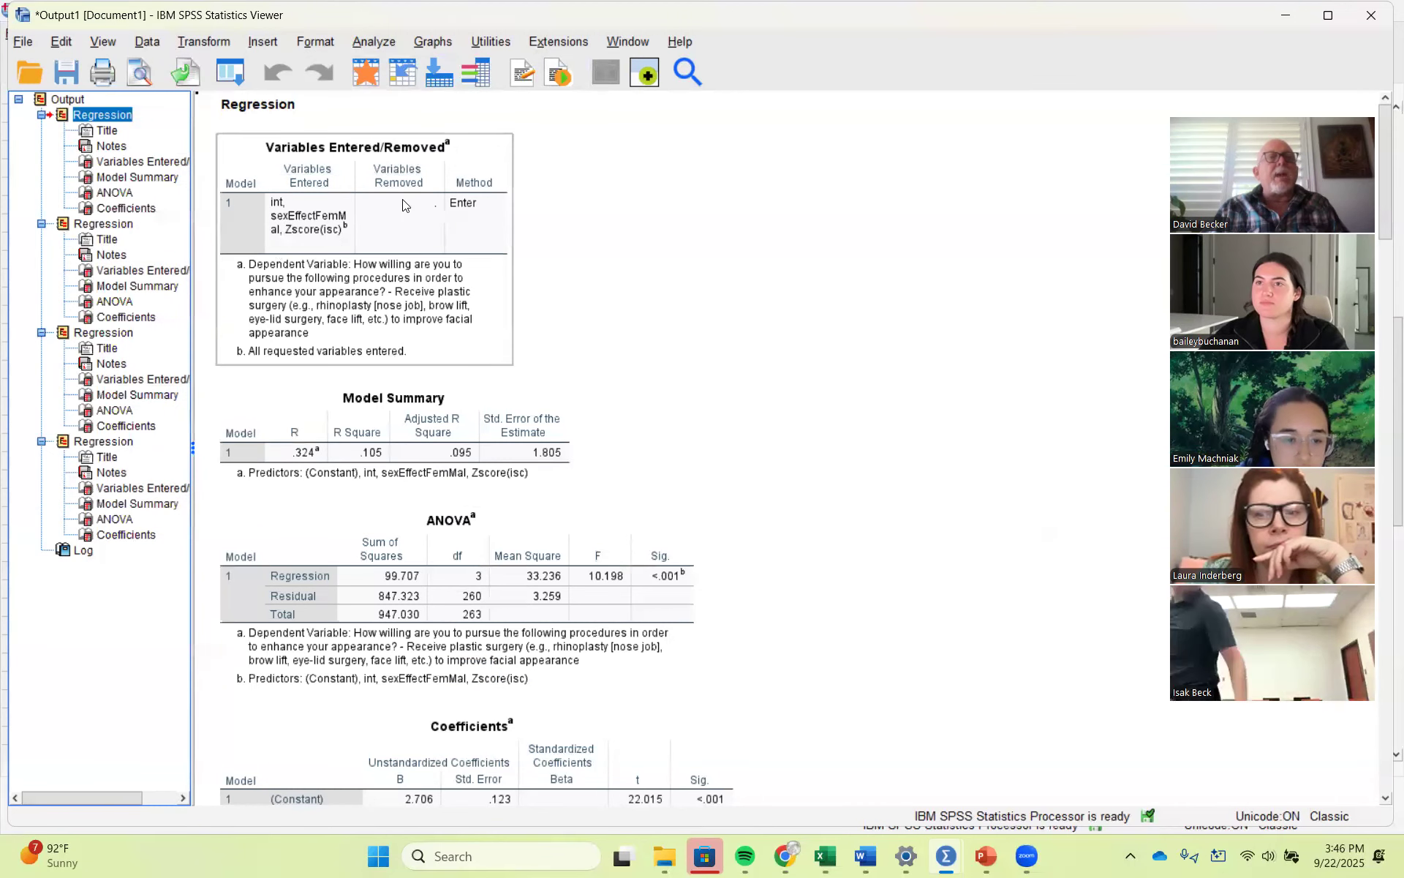
Step: Go to the dataset's data view, examine the new ISCcos column beside MaleISCcos and FemalISCcos, and dismiss the Go To dialog
left_click(402, 72)
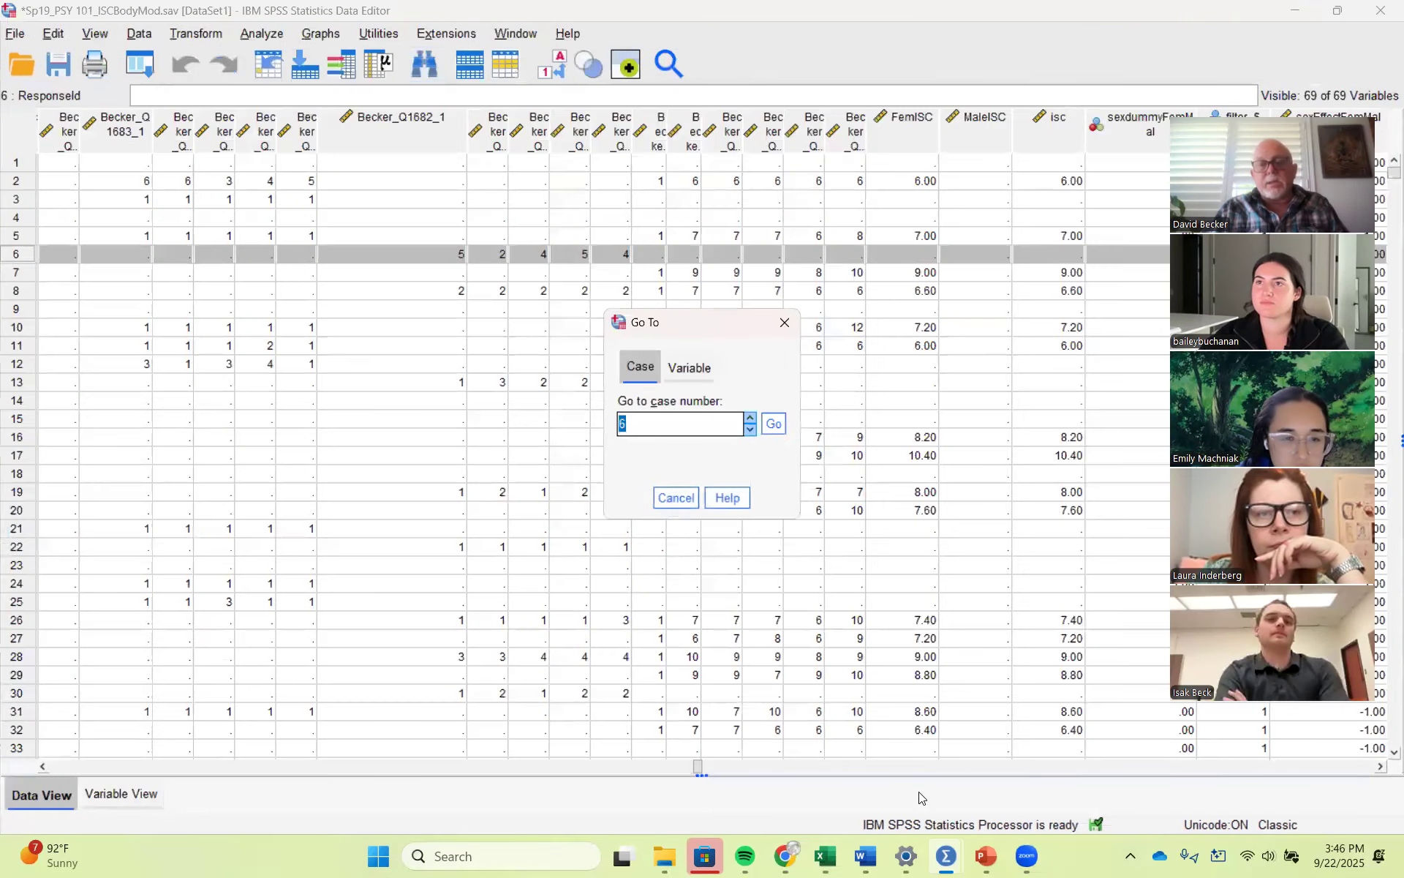
left_click(1382, 767)
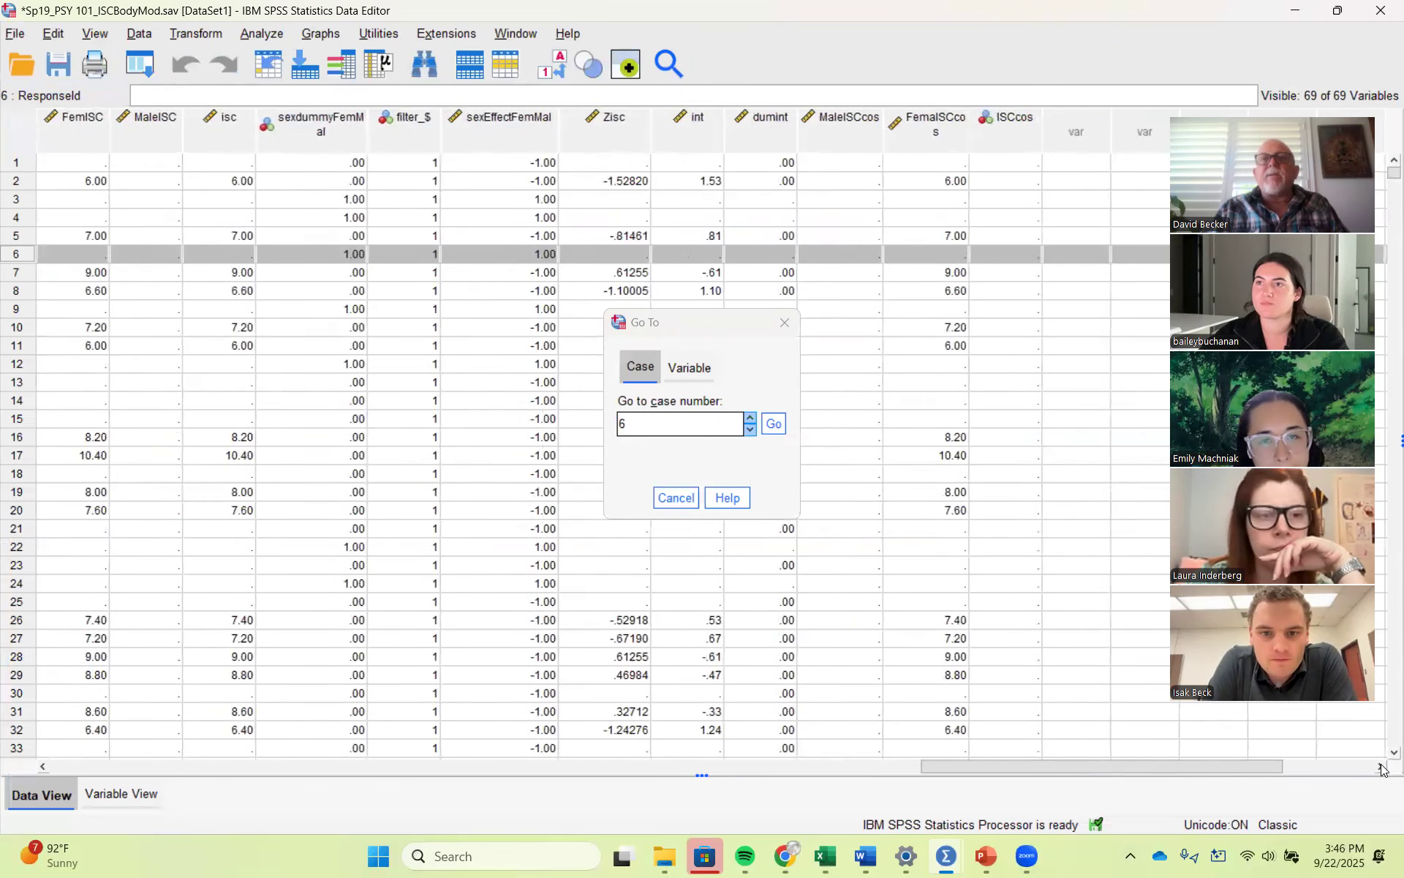
left_click(1383, 767)
left_click(867, 130)
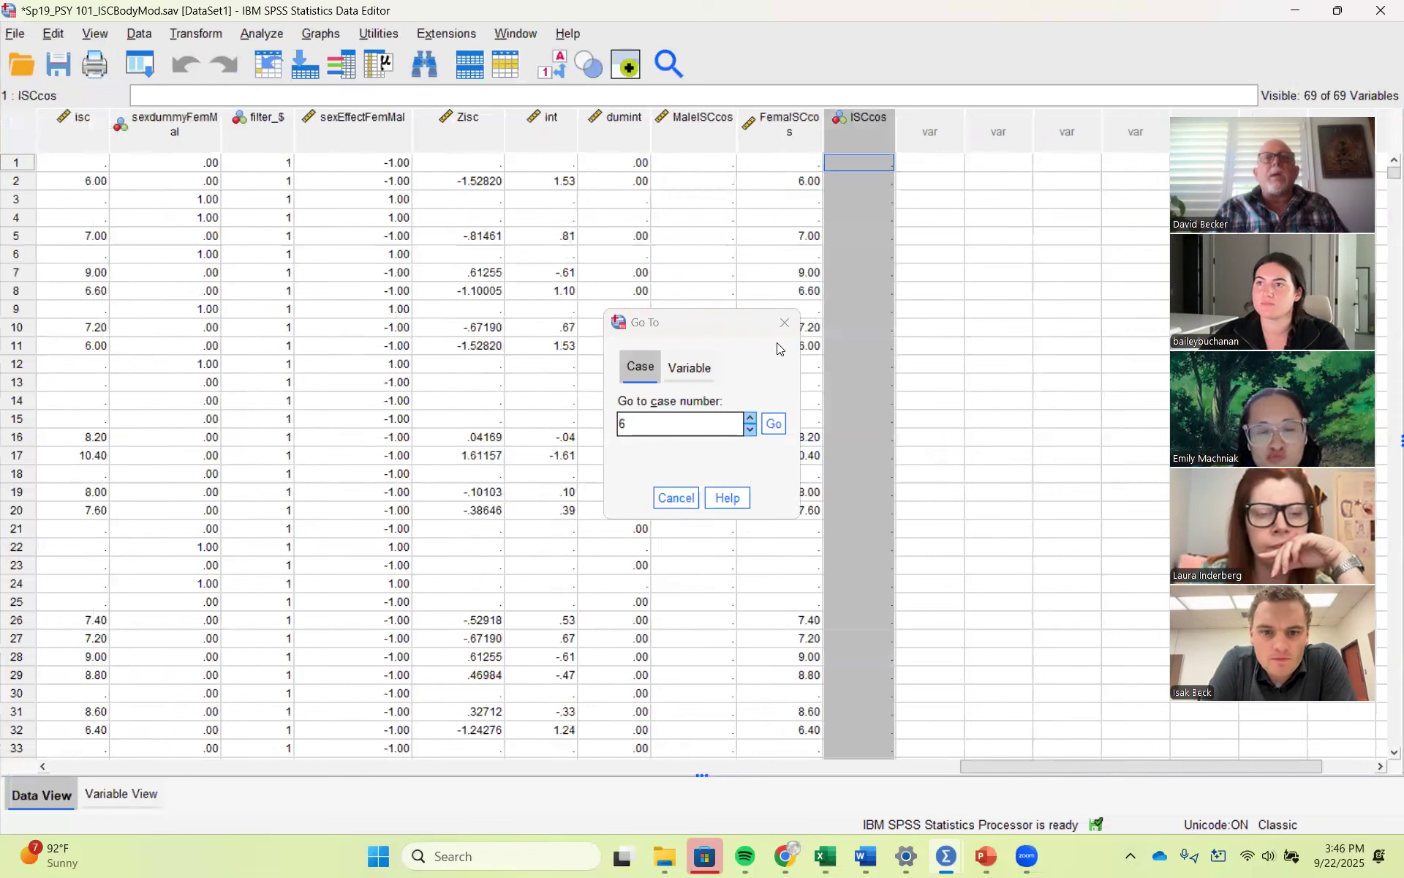
left_click(785, 323)
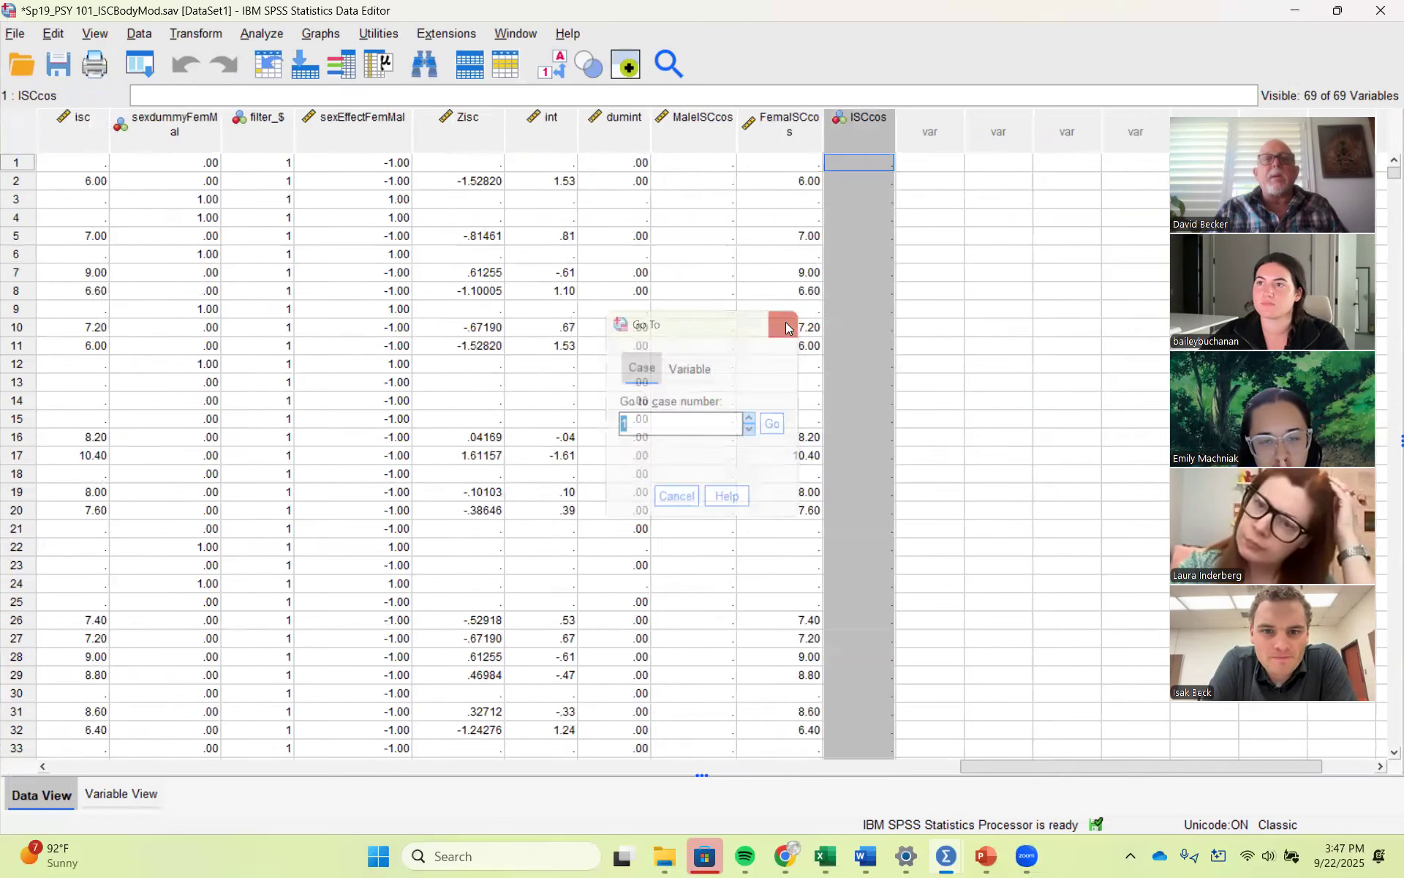
left_click_drag(1392, 172, 1385, 121)
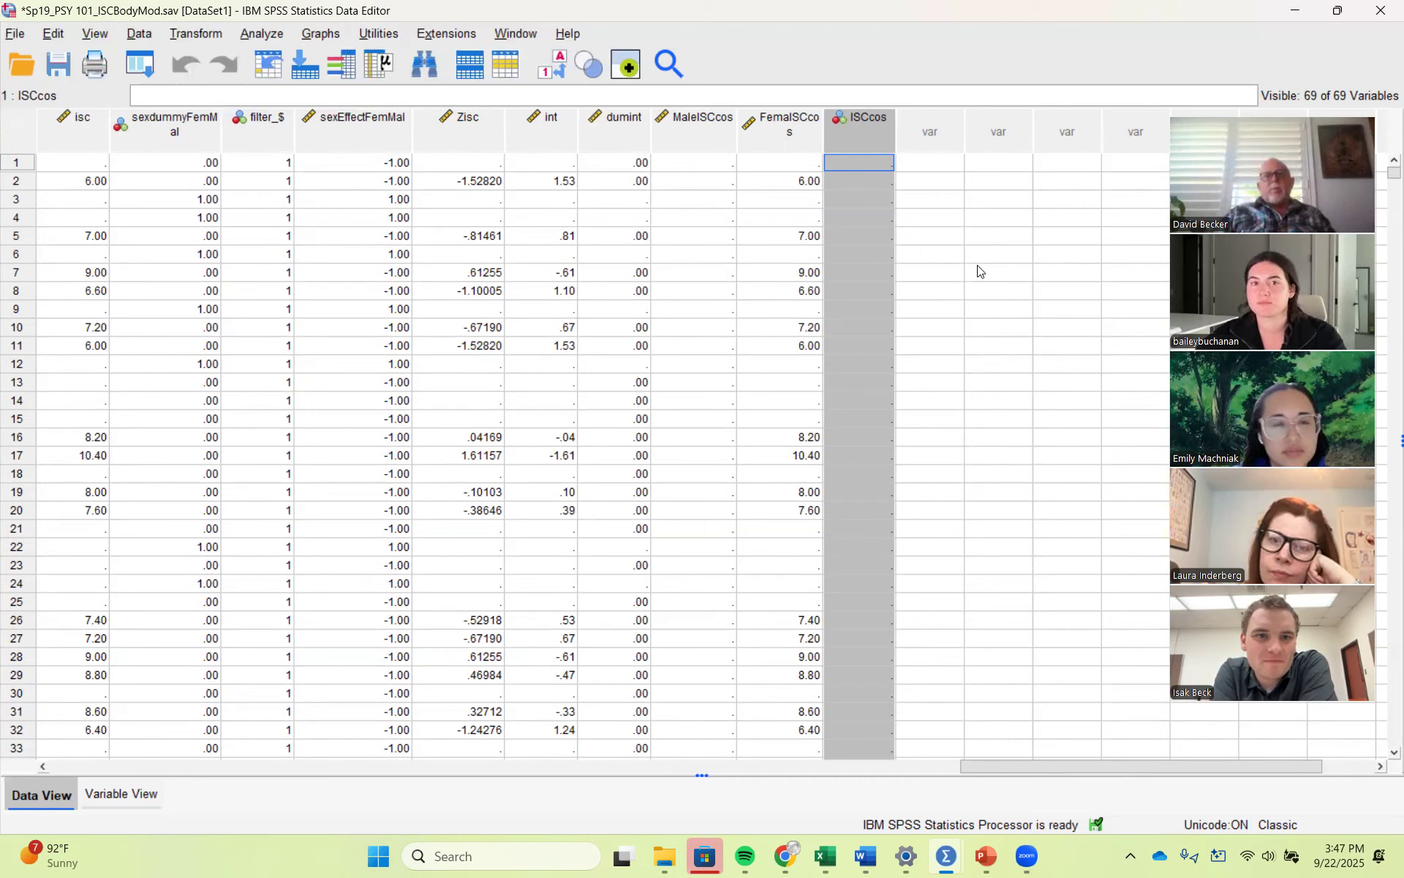
Step: Copy the MaleISCcos, FemalISCcos and ISCcos columns into Sheet2 of the GNISCedGraphs Excel workbook, starting at cell A1
left_click_drag(695, 130, 827, 128)
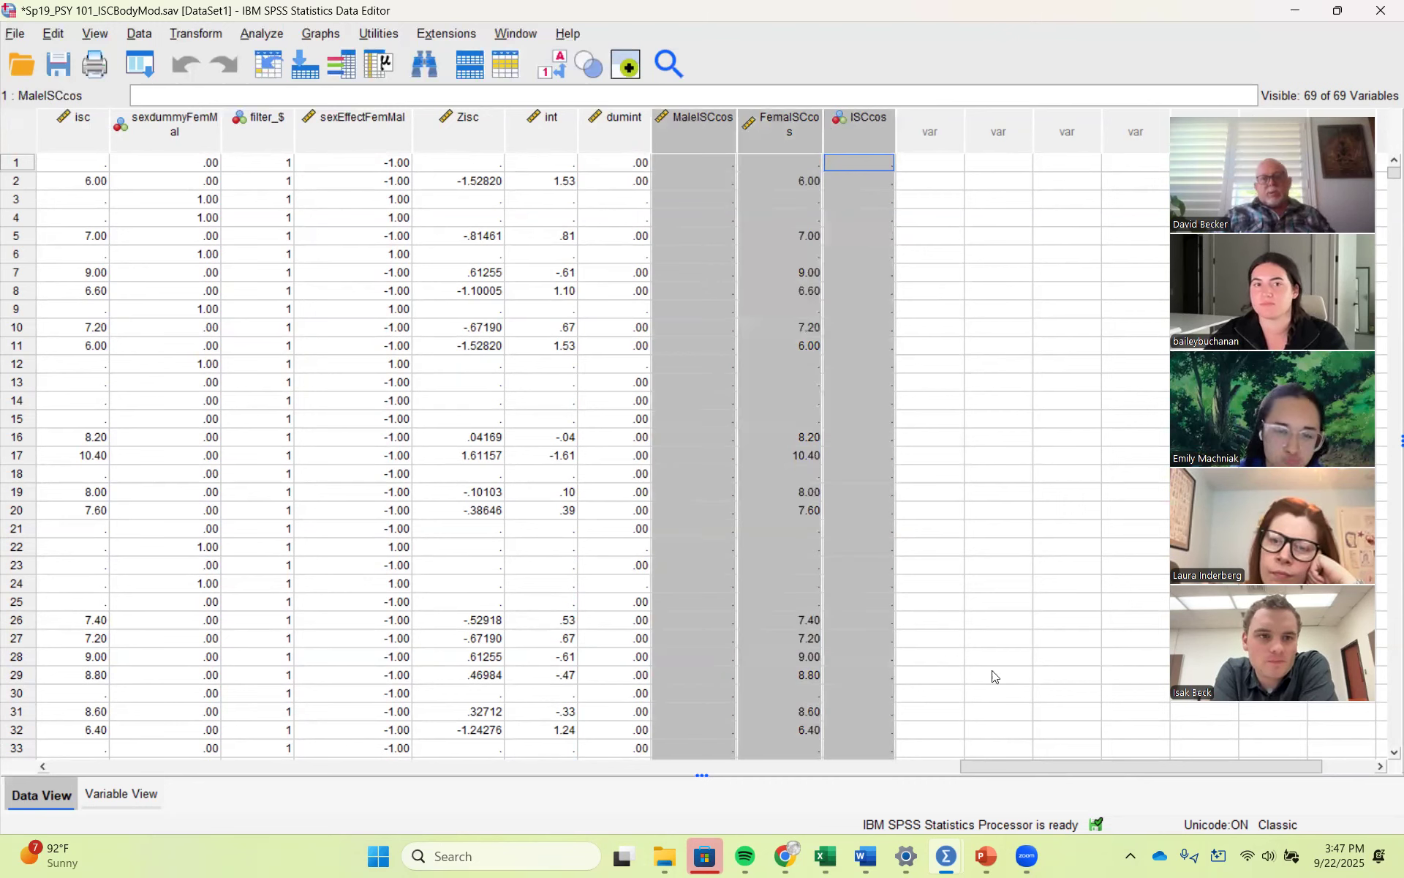
mouse_move(826, 850)
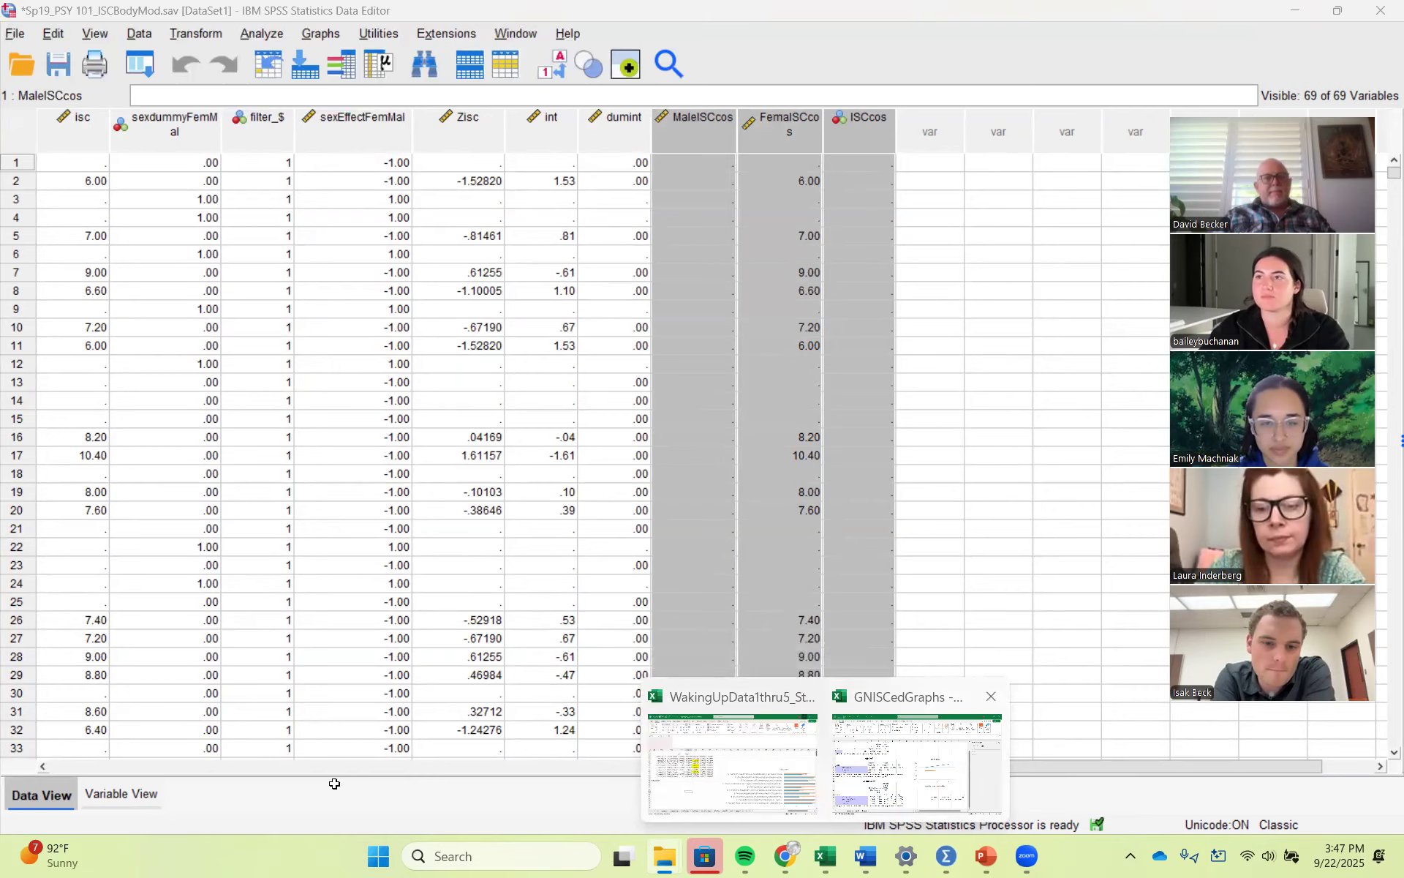
left_click(916, 764)
left_click(288, 257)
key("ctrl+v")
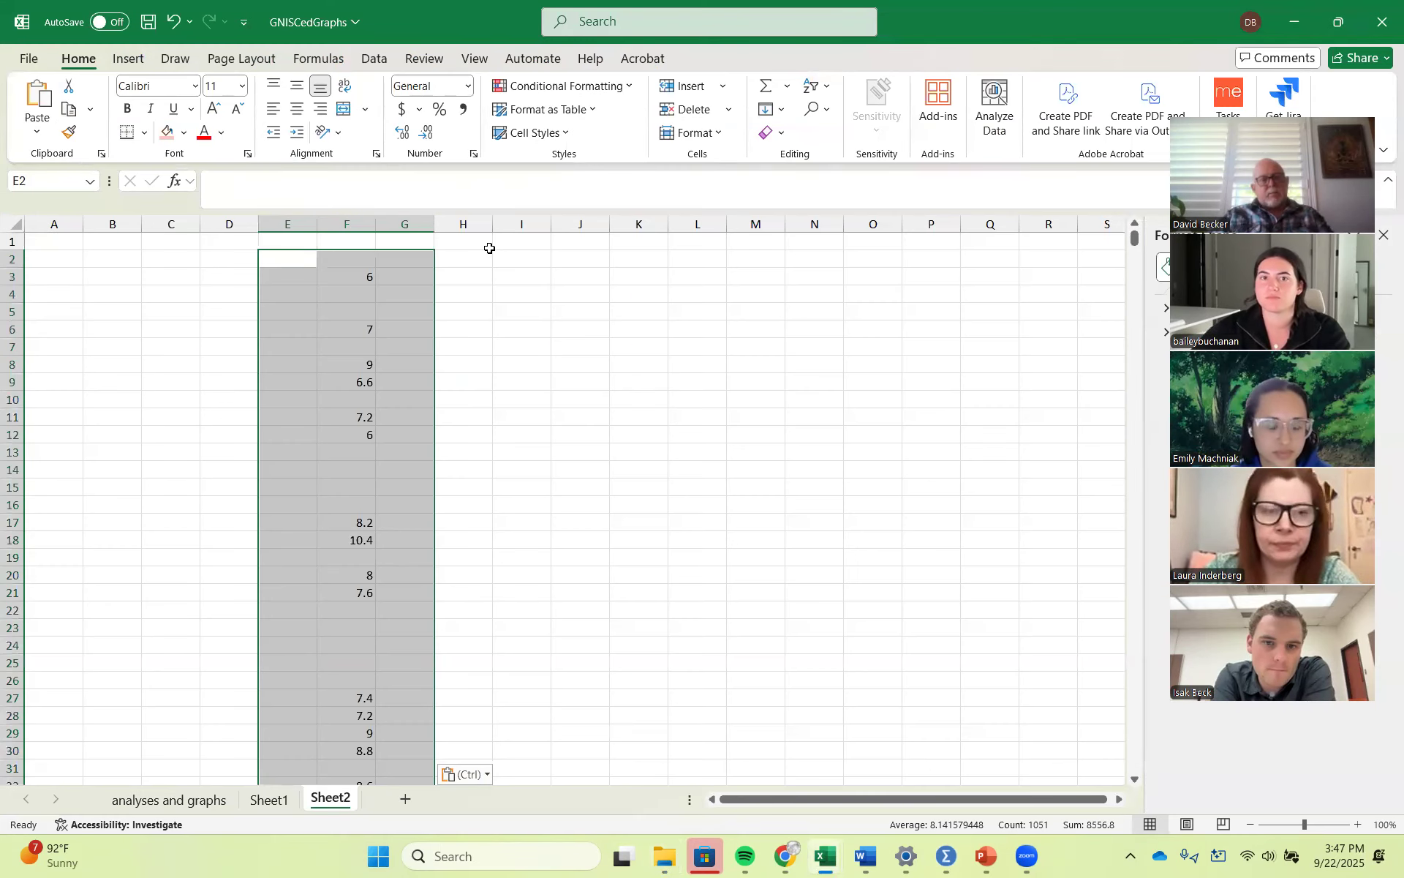
key("ctrl+z")
left_click(58, 242)
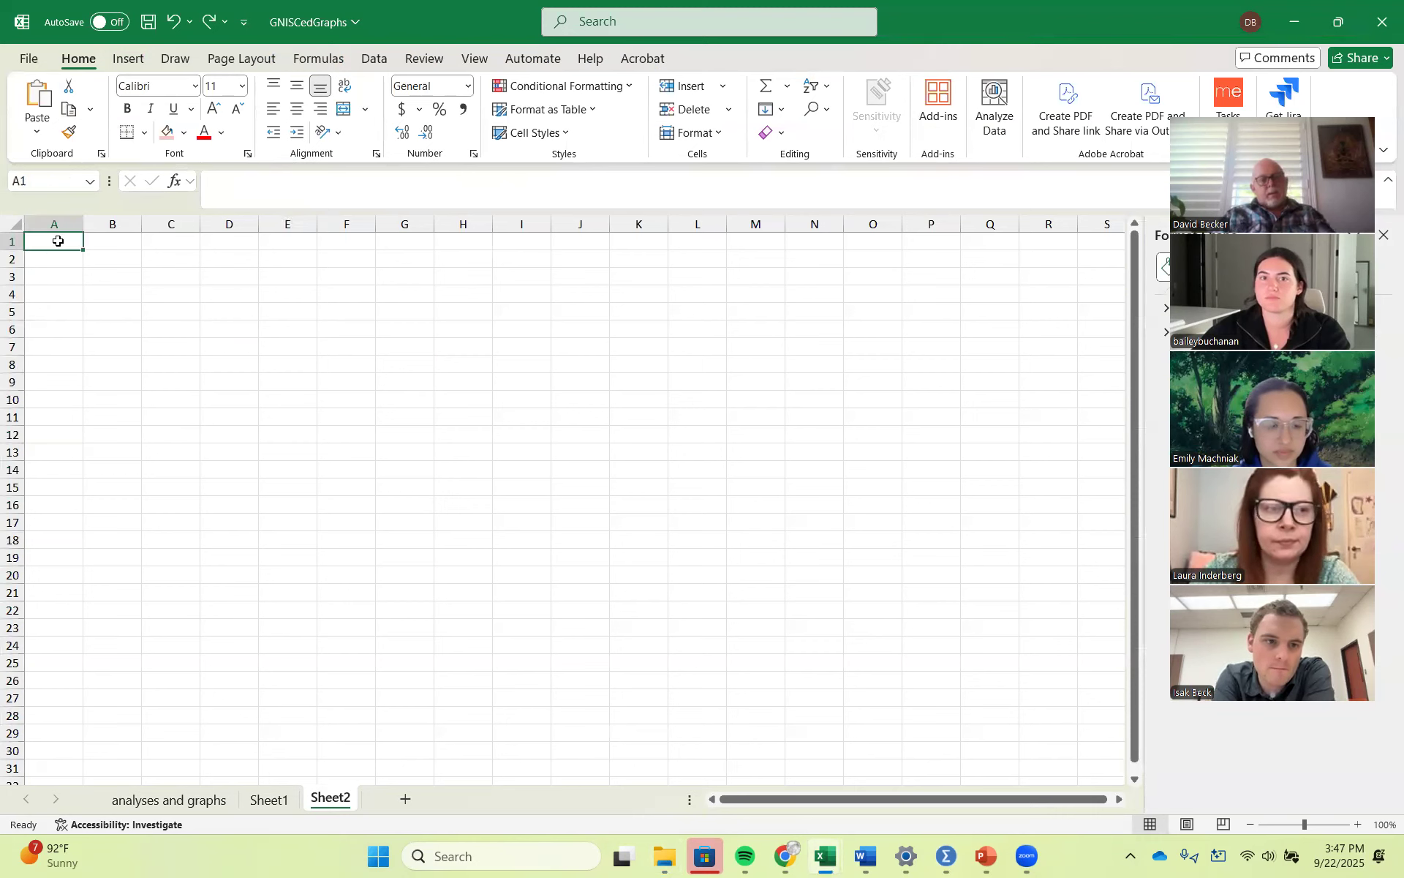
key("ctrl+v")
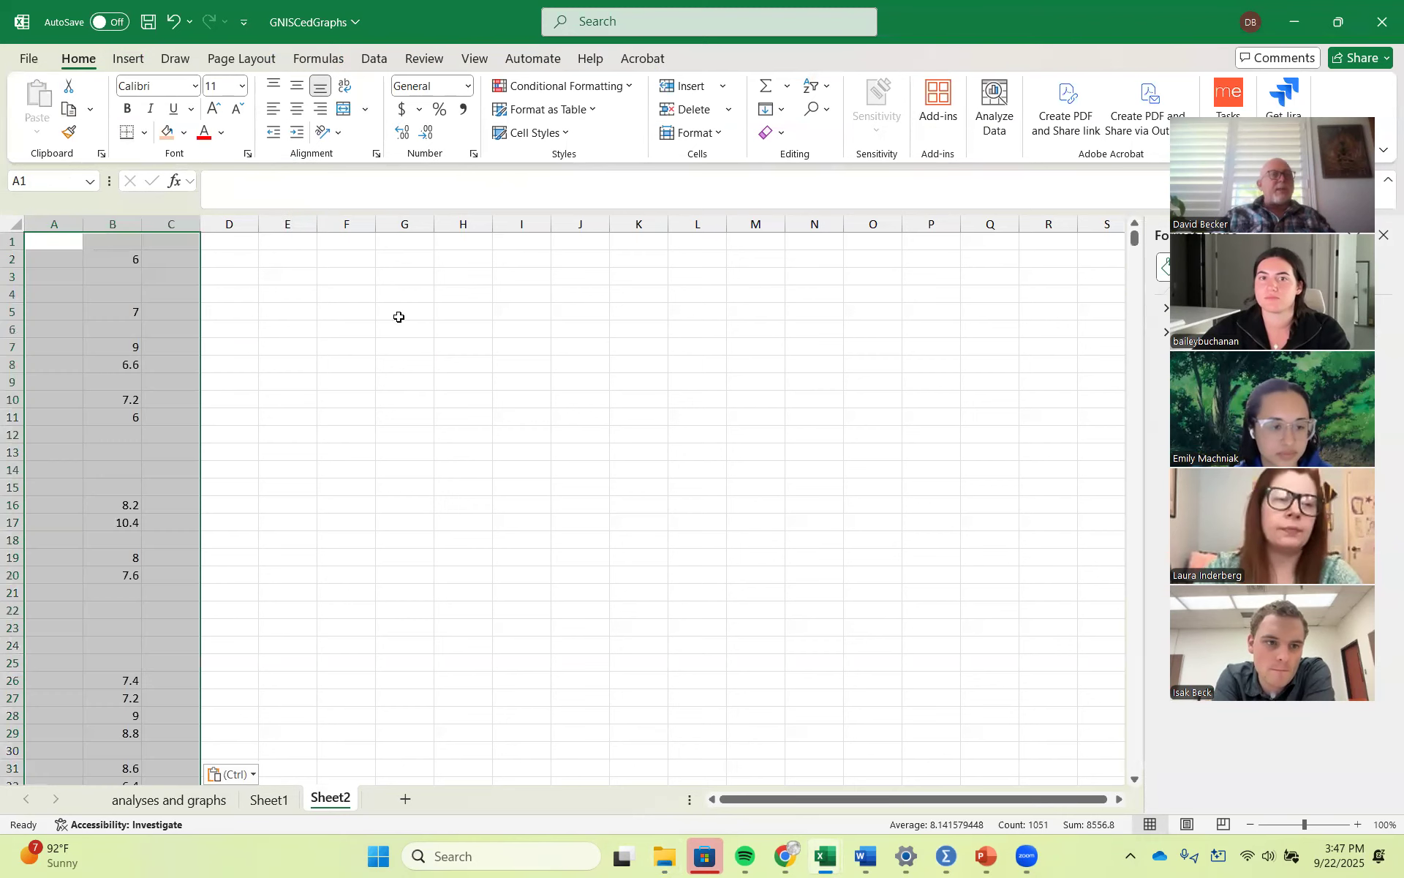
Step: Enter the formula =A1+B1 in cell C1 of Sheet2 and fill it down column C through row 1487
left_click(188, 241)
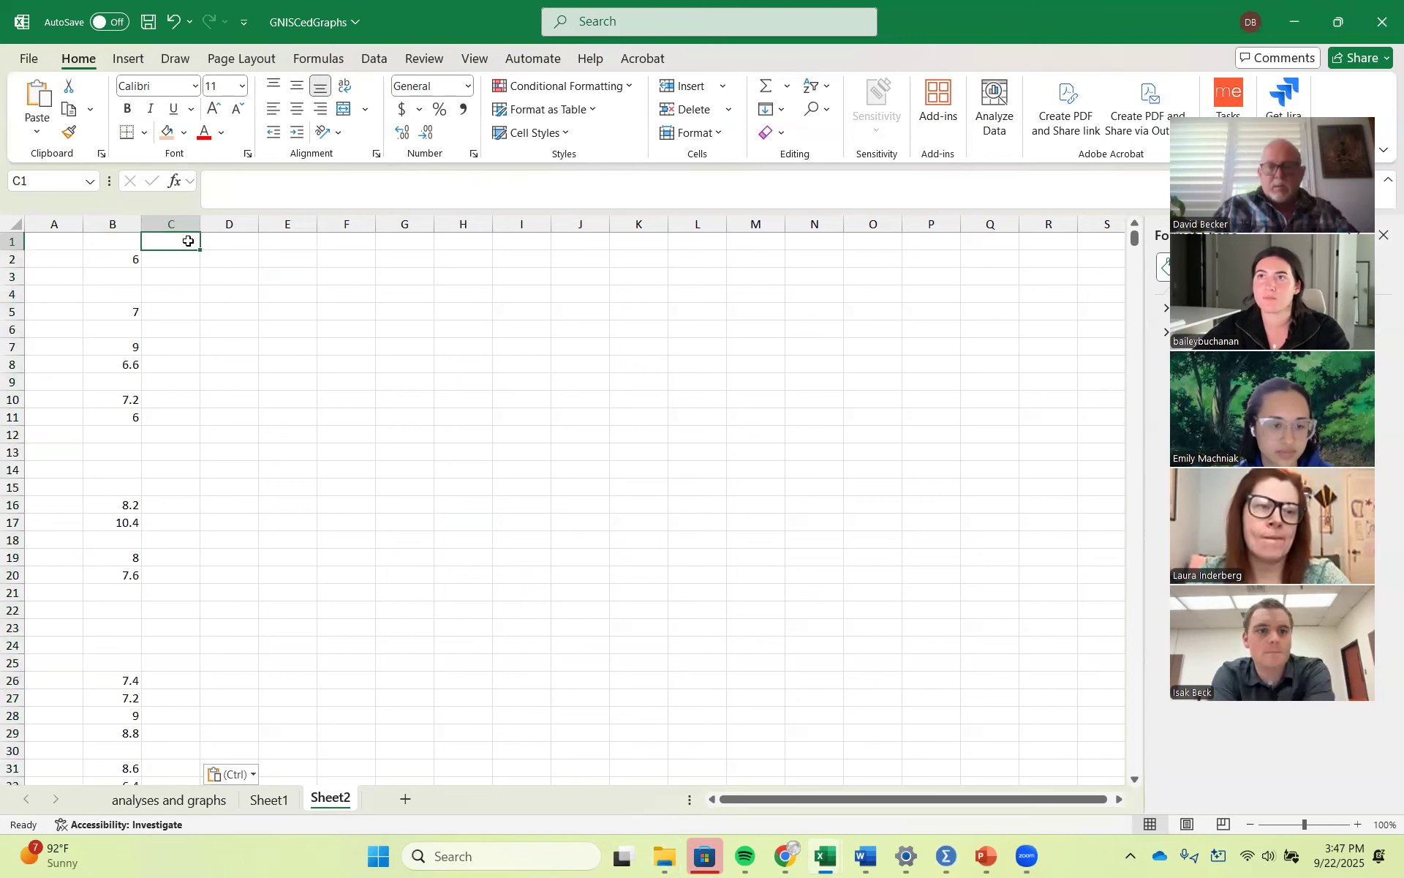
type("=")
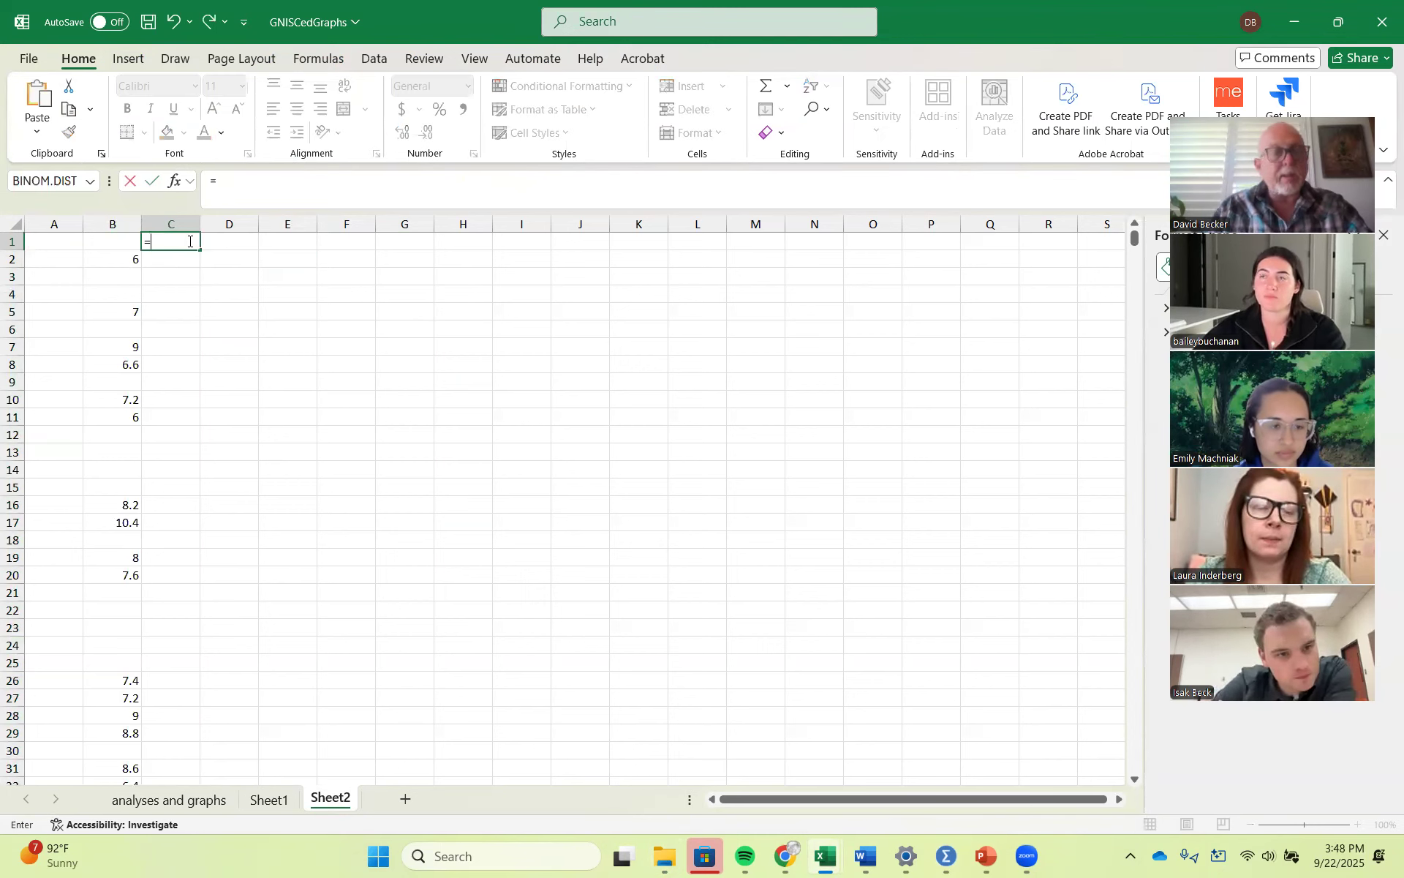
left_click(46, 242)
type("+")
left_click(117, 242)
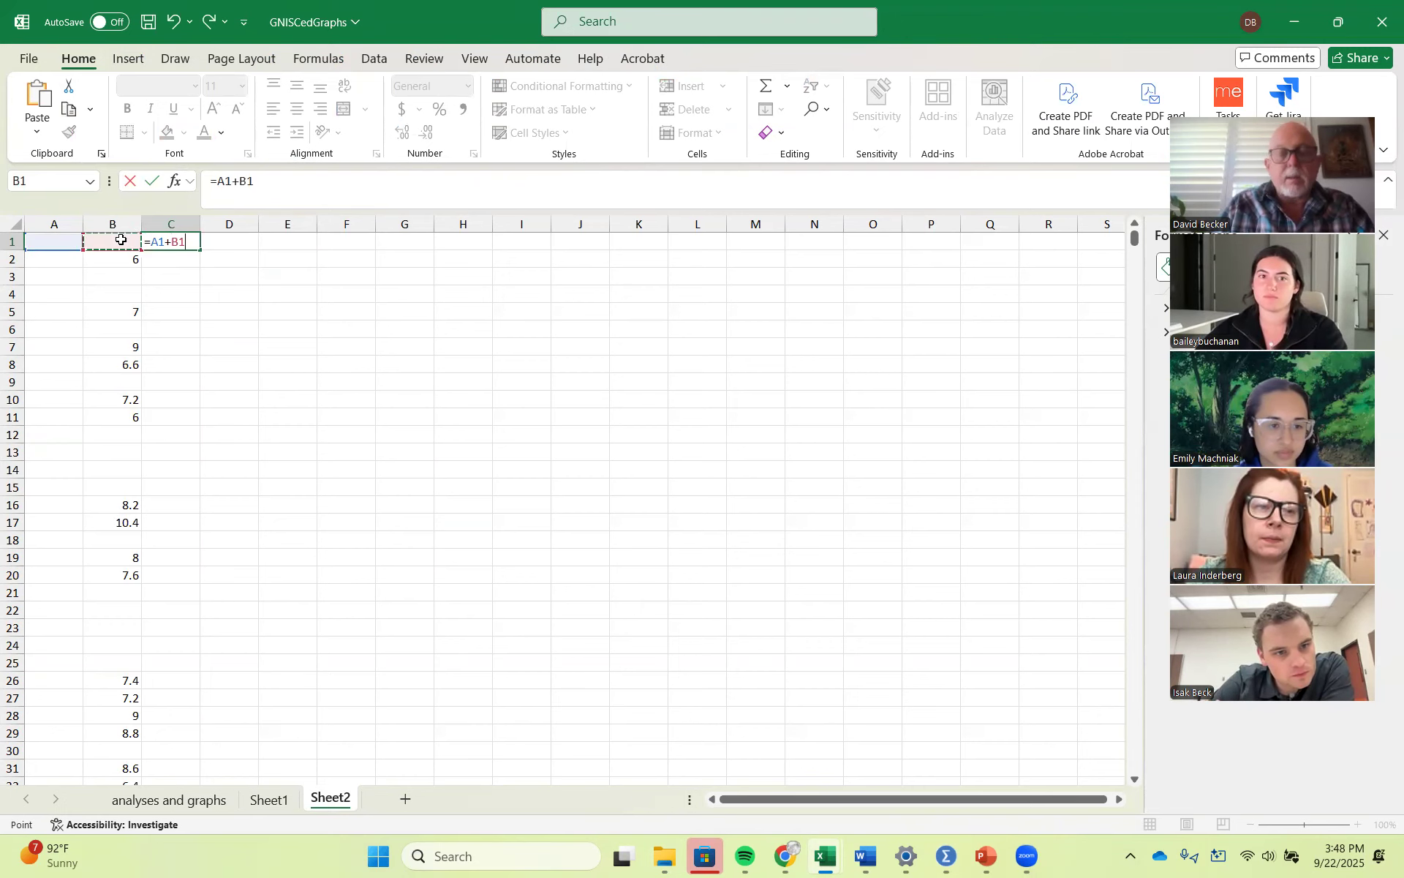
key("Return")
left_click(192, 240)
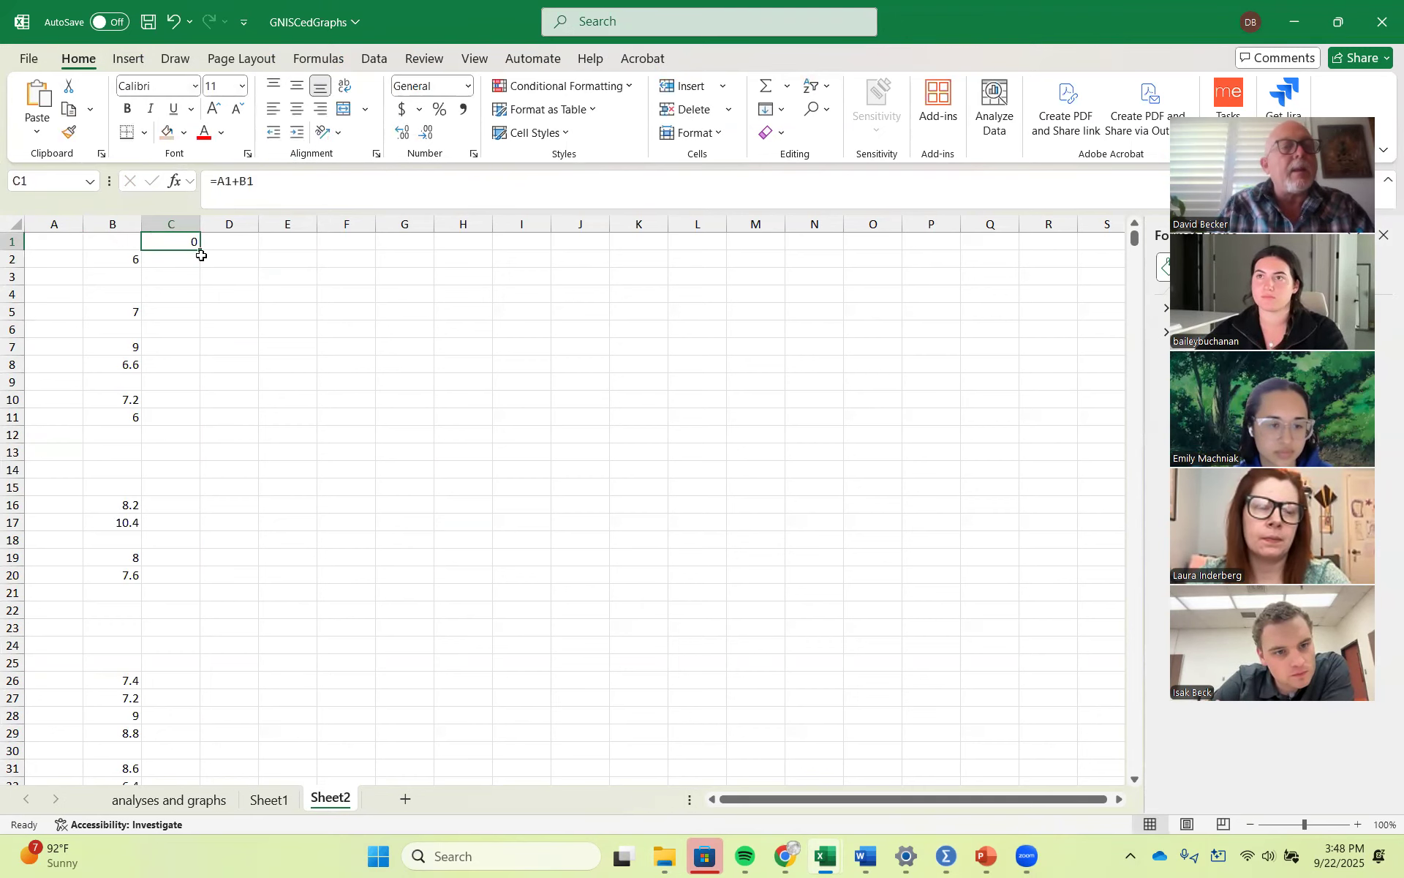
left_click_drag(202, 249, 172, 754)
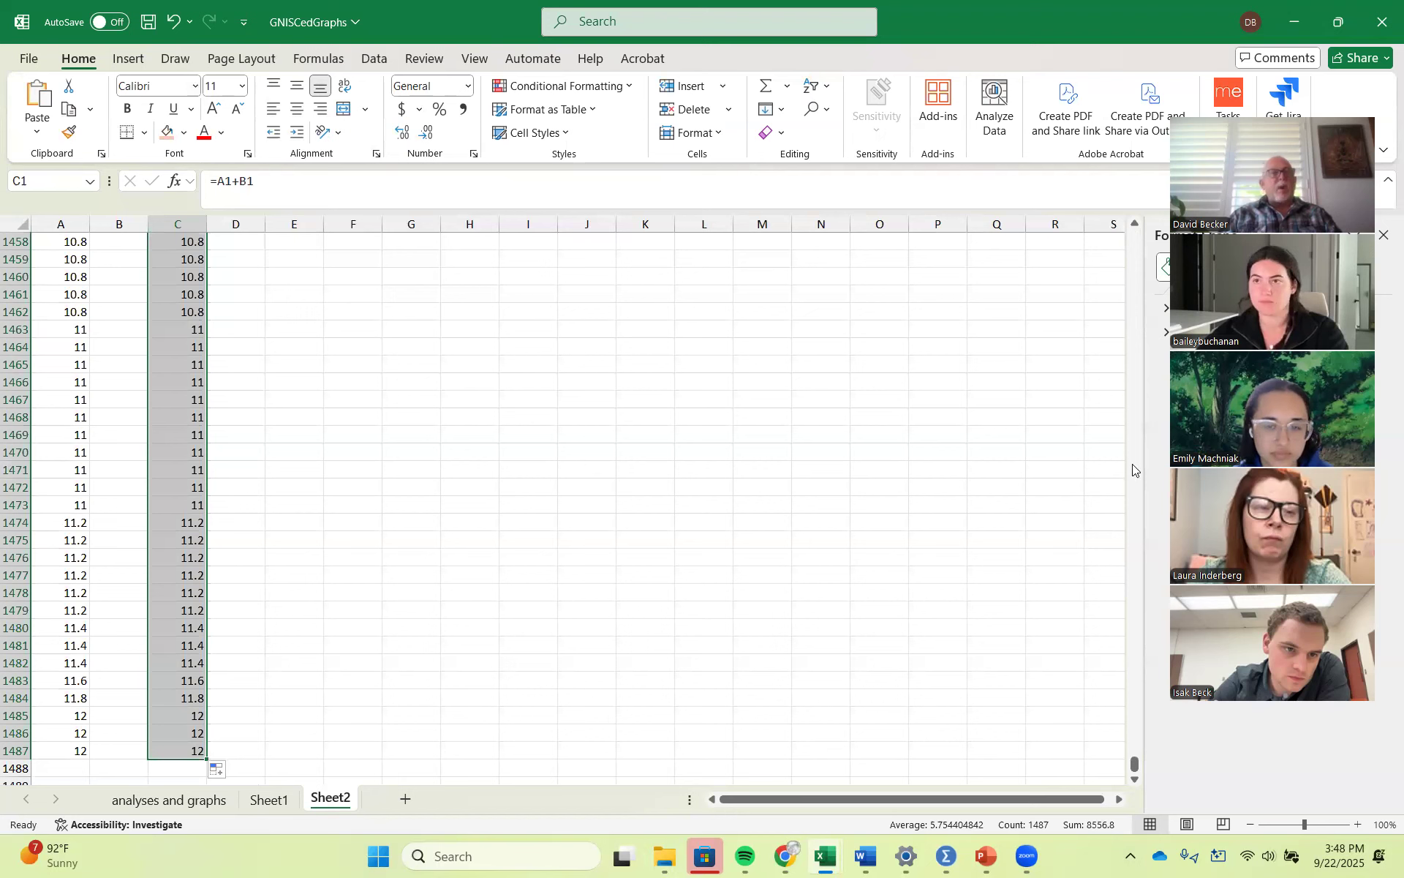
Step: Copy the column C sums into column E as values only
key("ctrl+c")
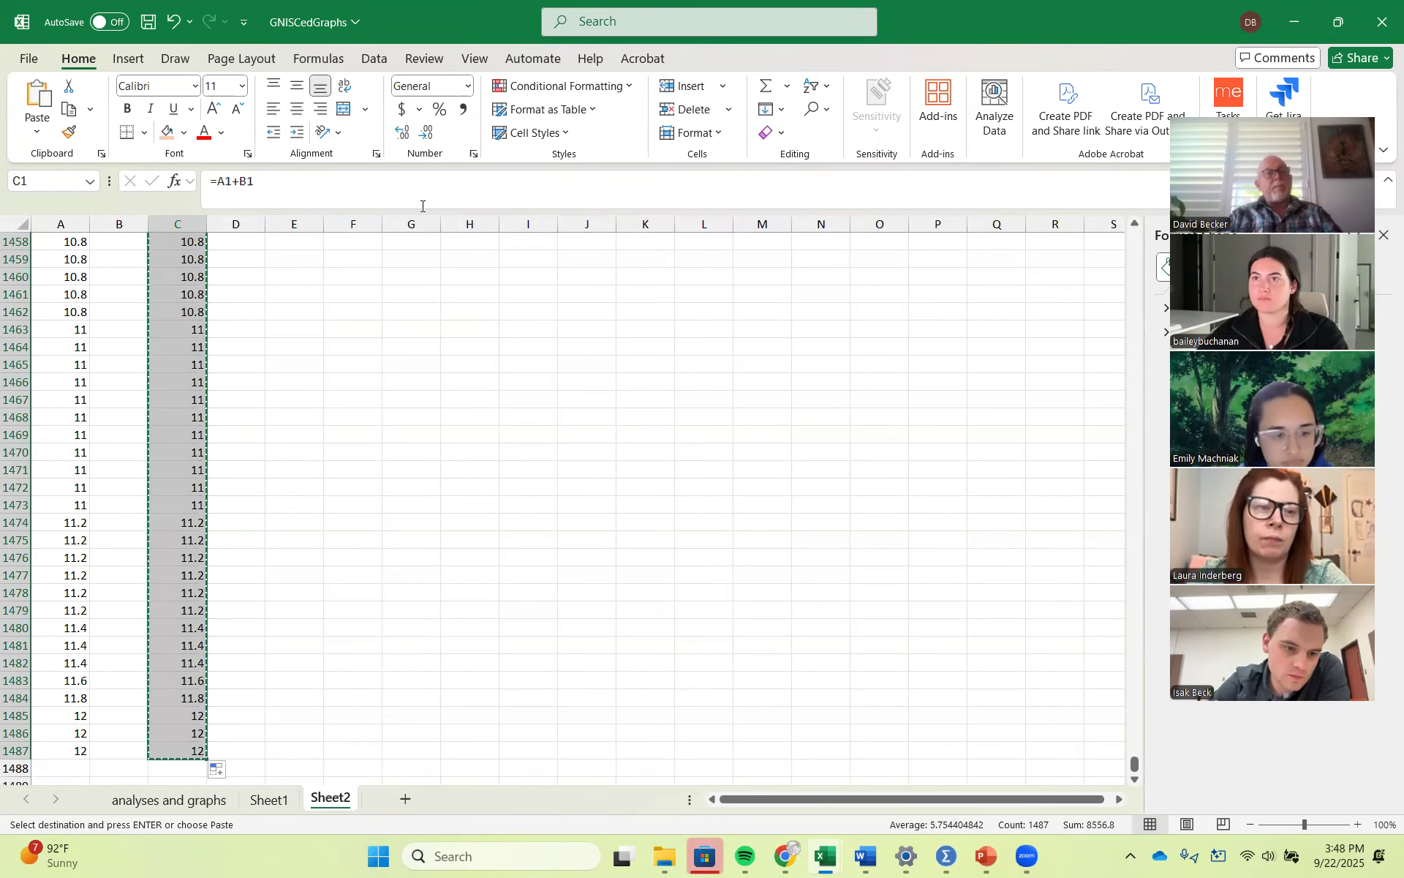
left_click(313, 221)
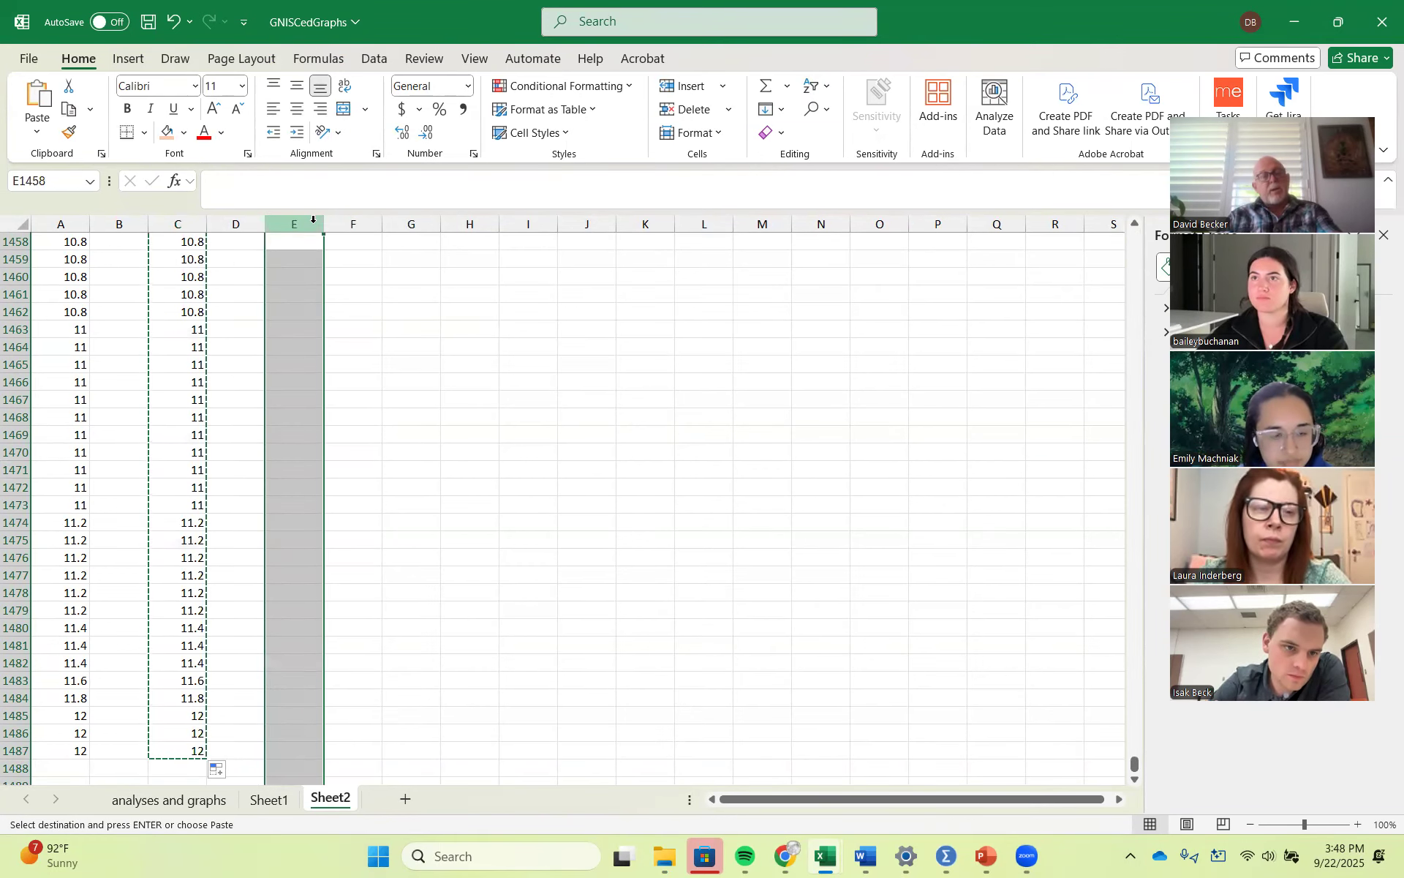
key("ctrl+v")
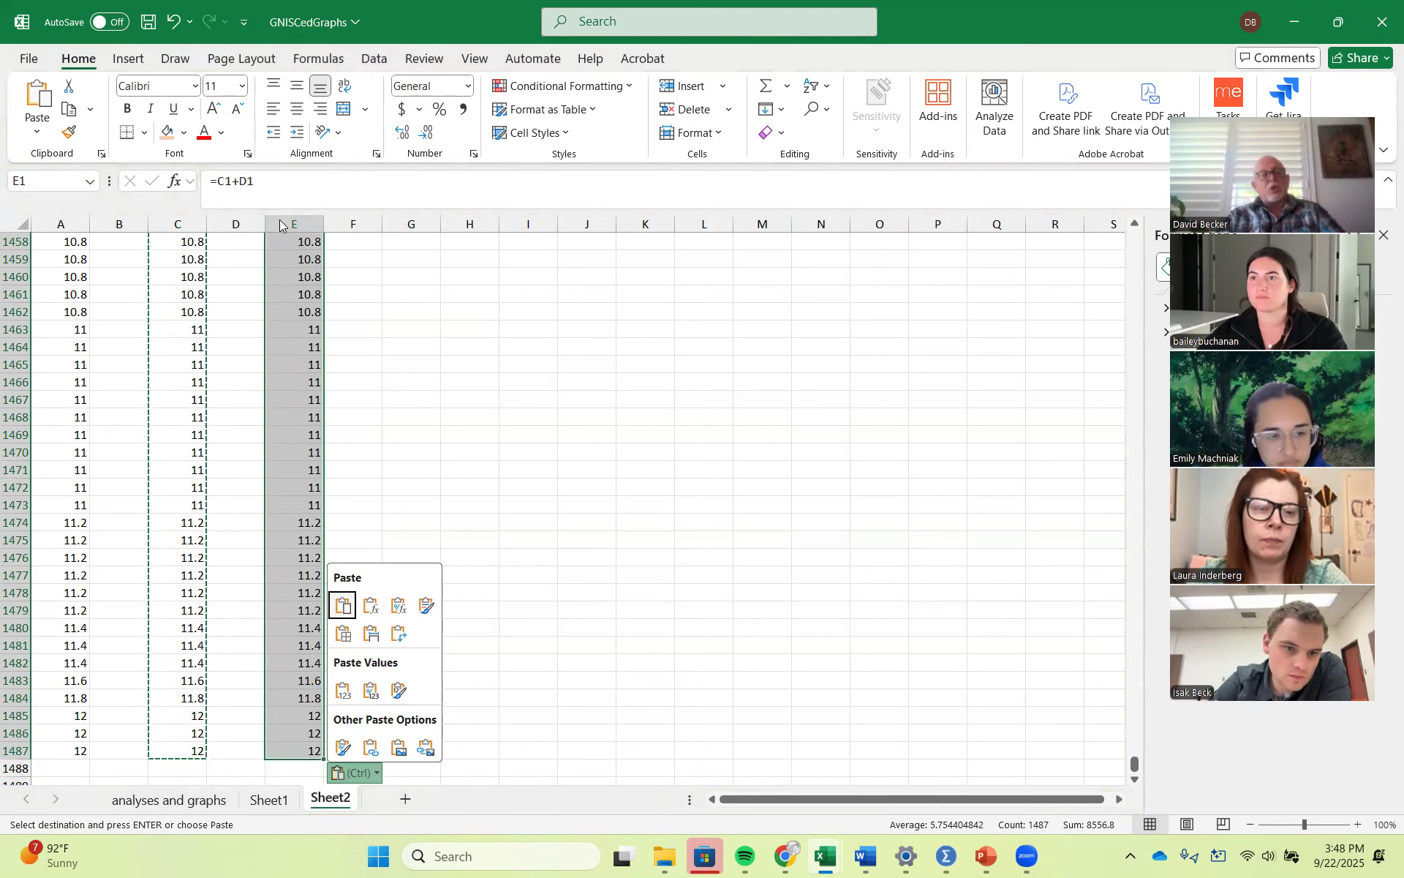
key("Escape")
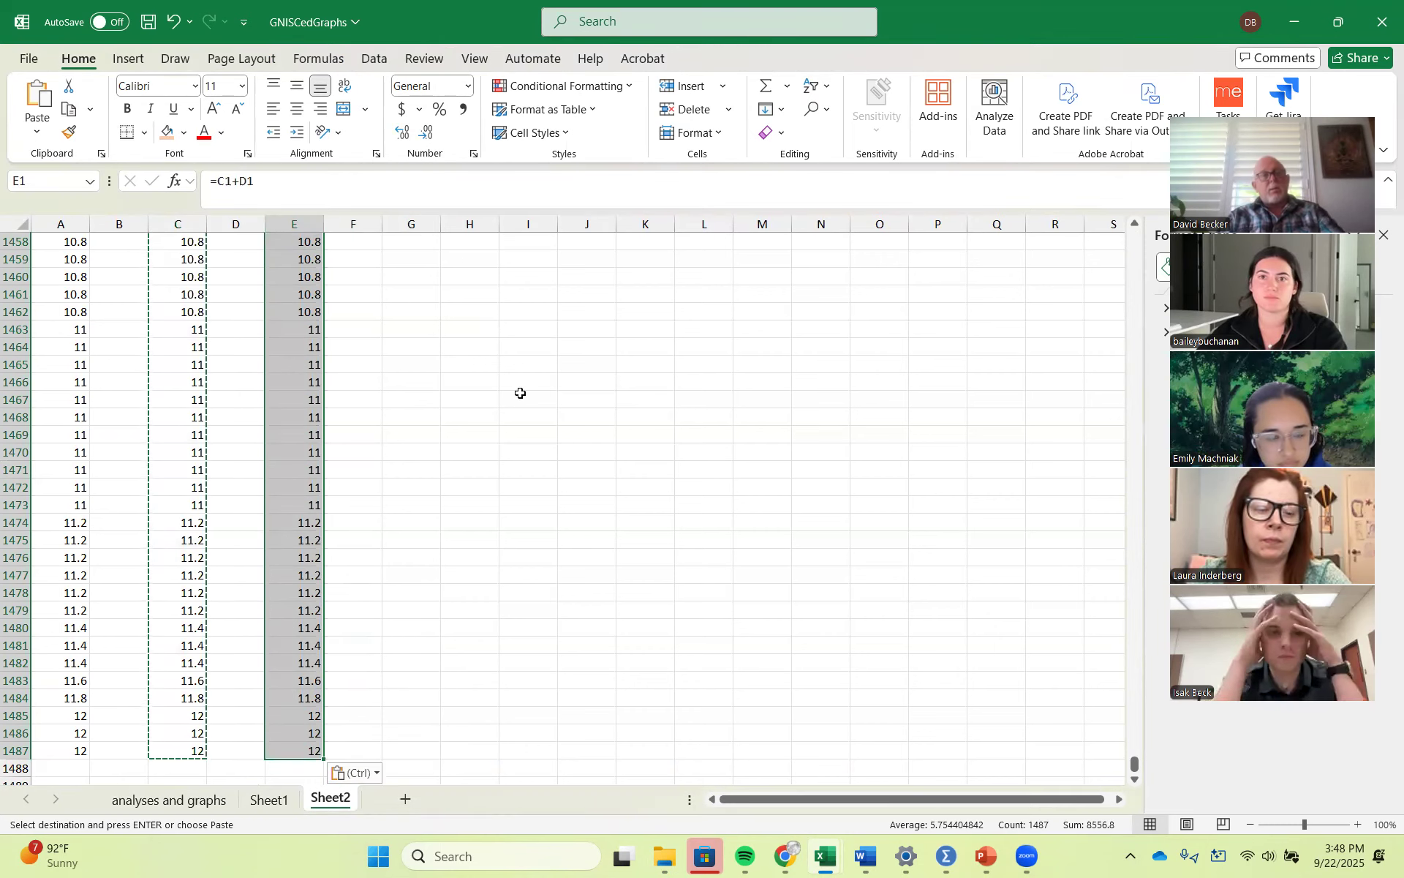
left_click(36, 126)
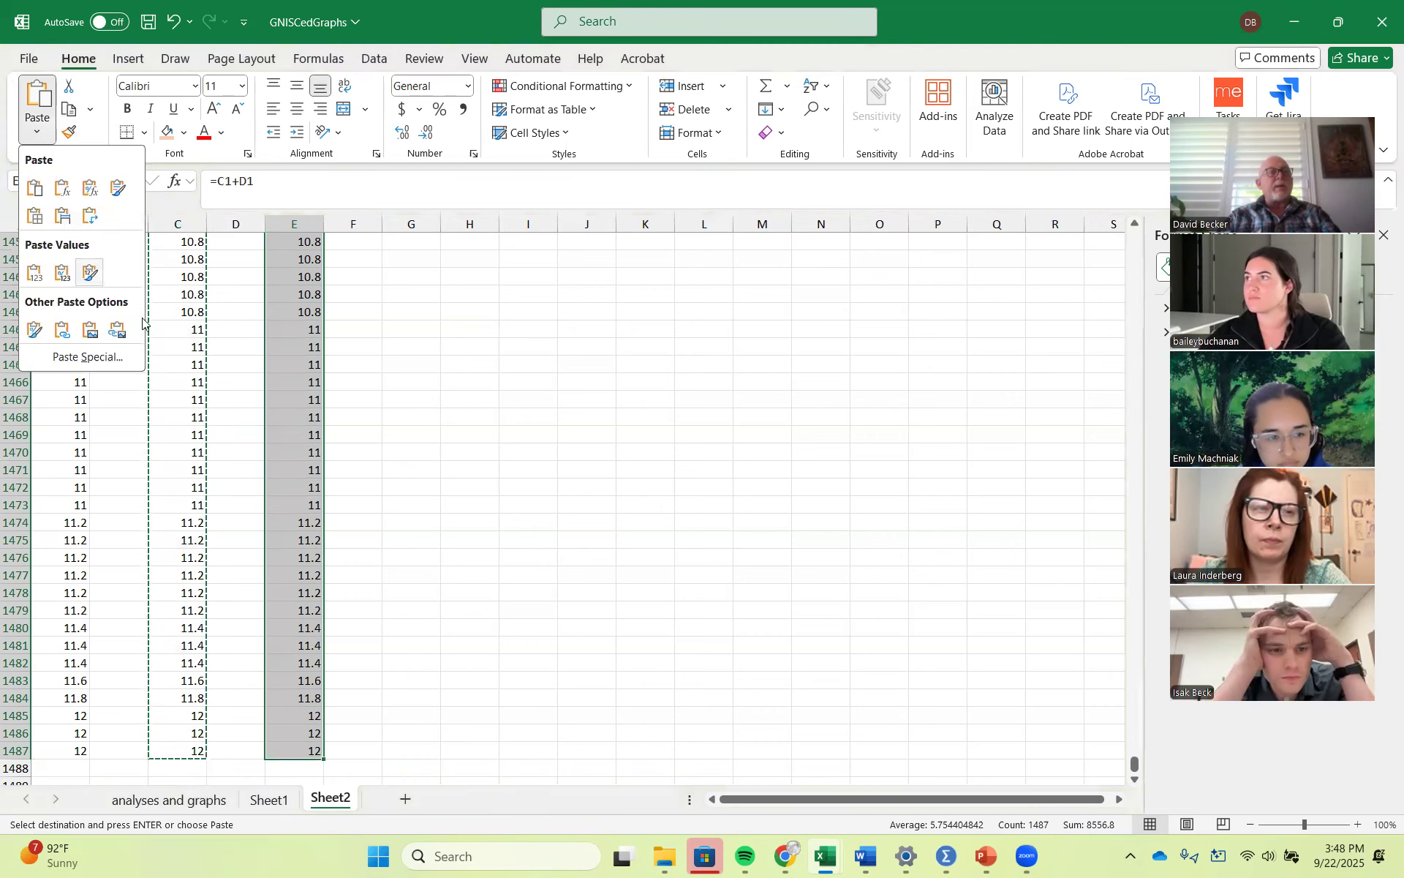
left_click(33, 273)
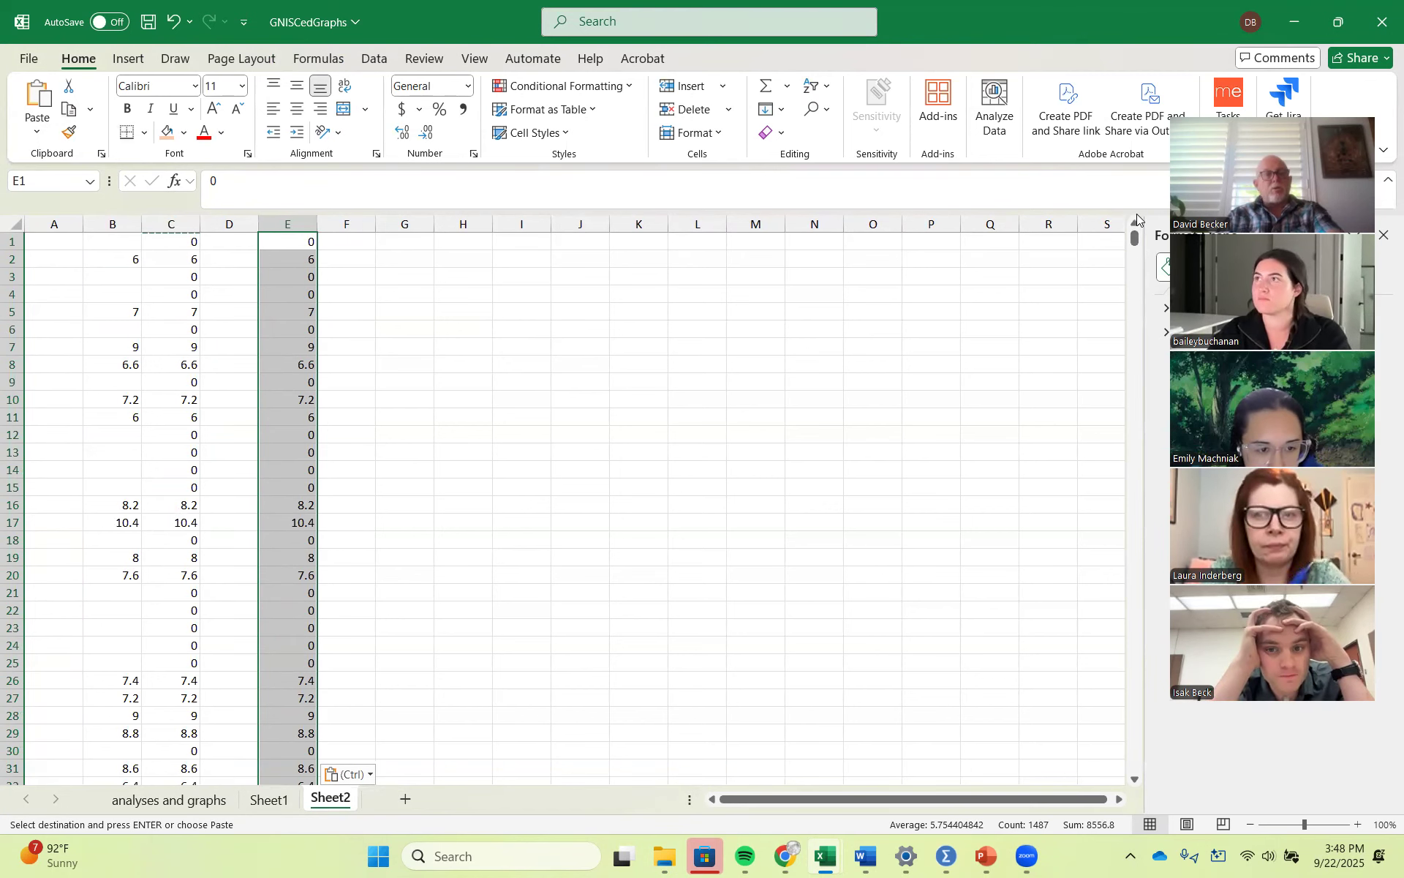
Step: Replace every 0 in column E with a blank, matching entire cell contents, and close Find and Replace
key("ctrl+h")
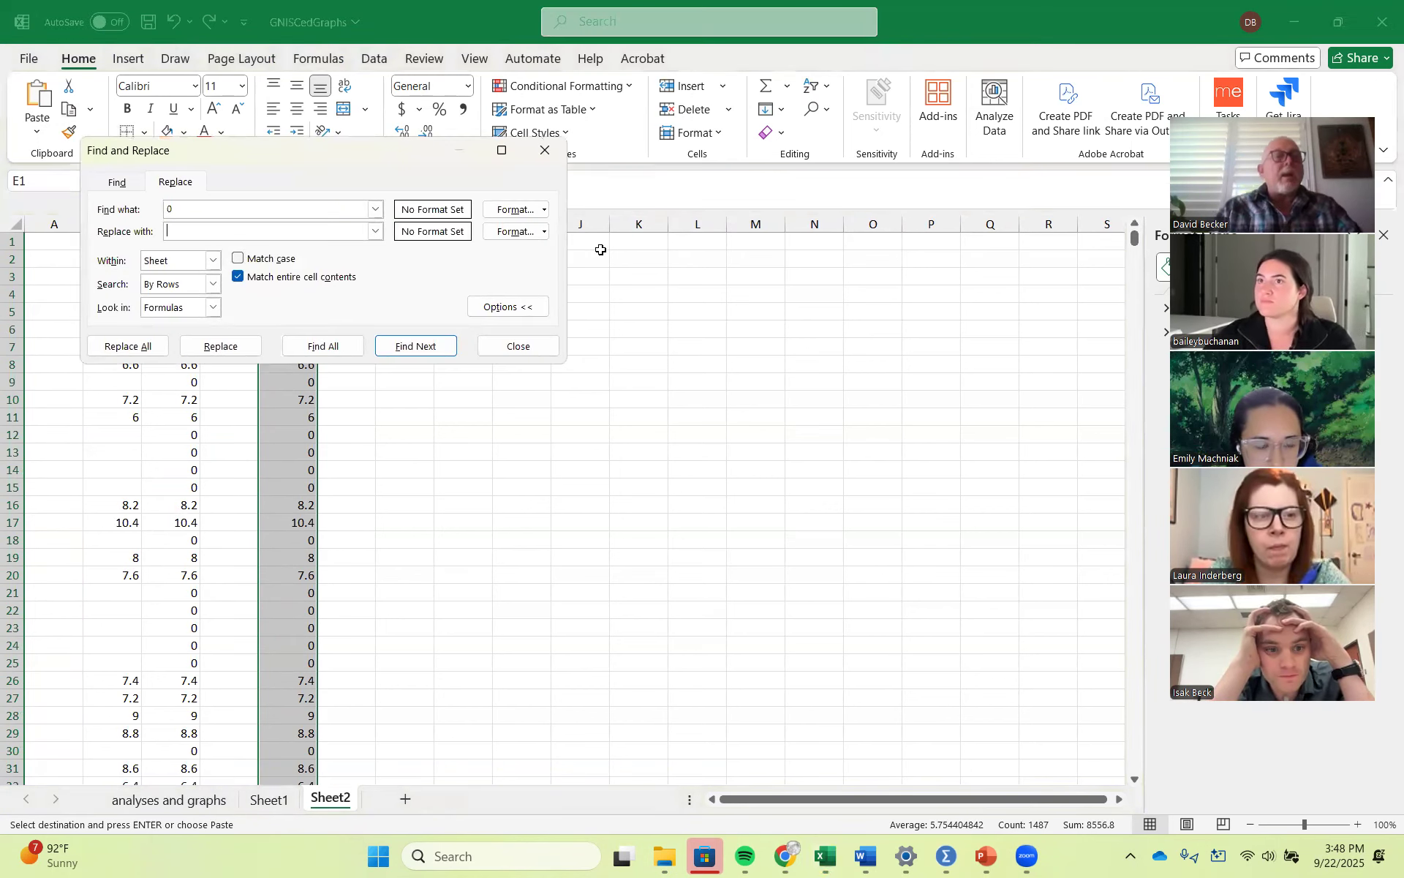
left_click(238, 284)
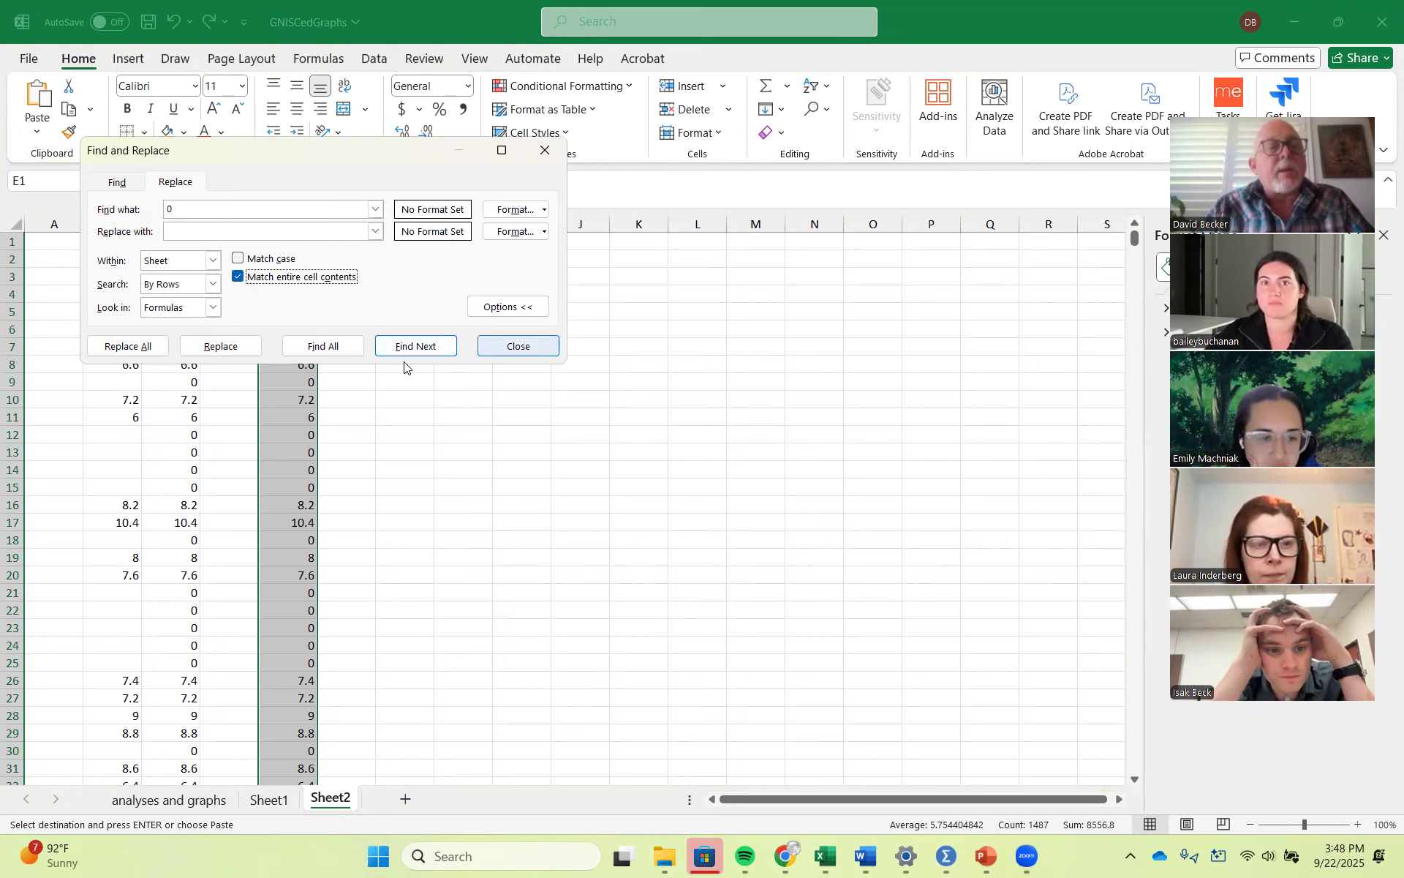
left_click(126, 345)
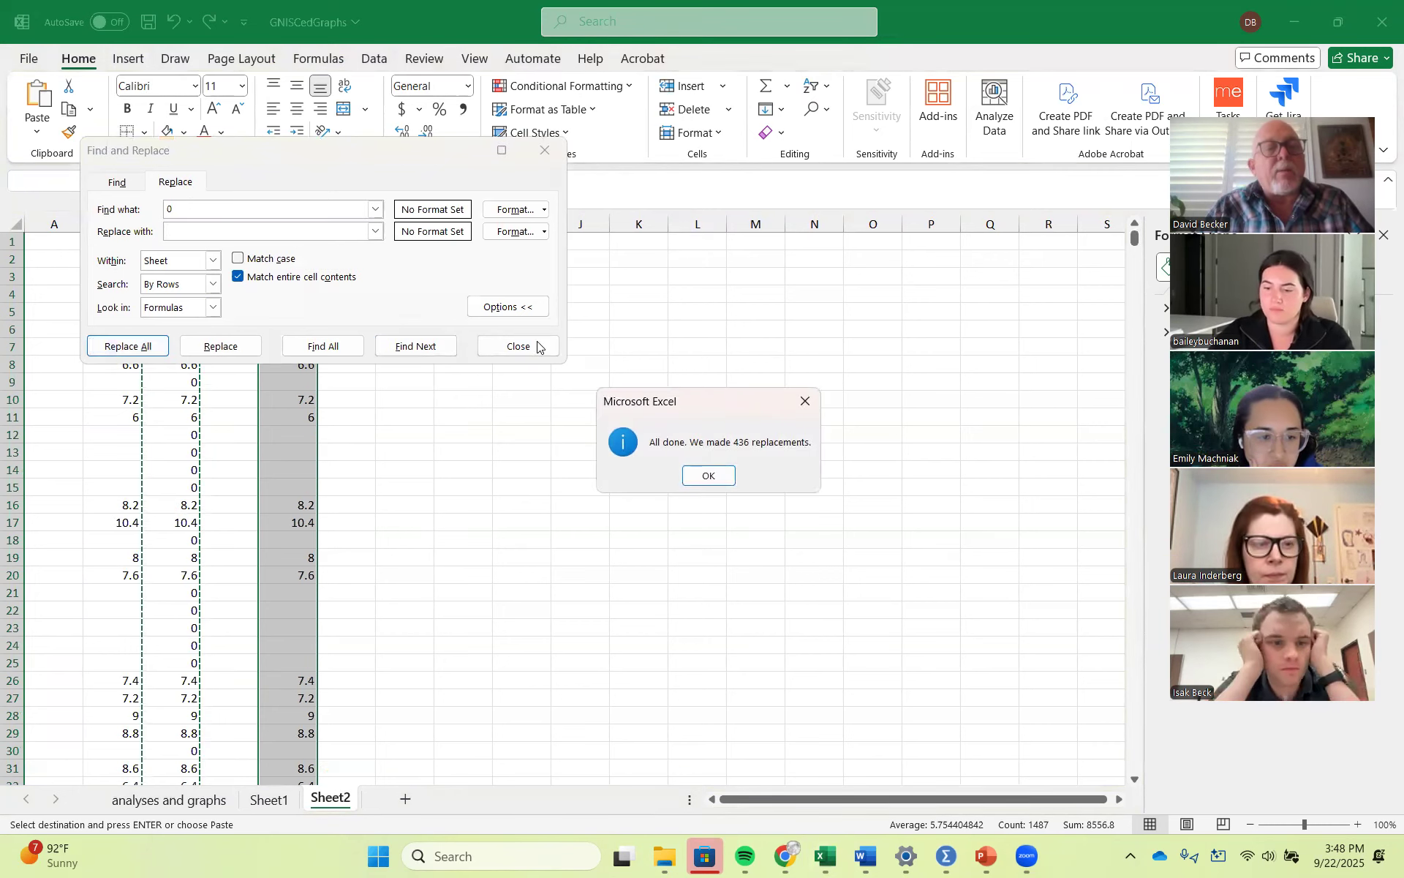
left_click(709, 476)
left_click(544, 149)
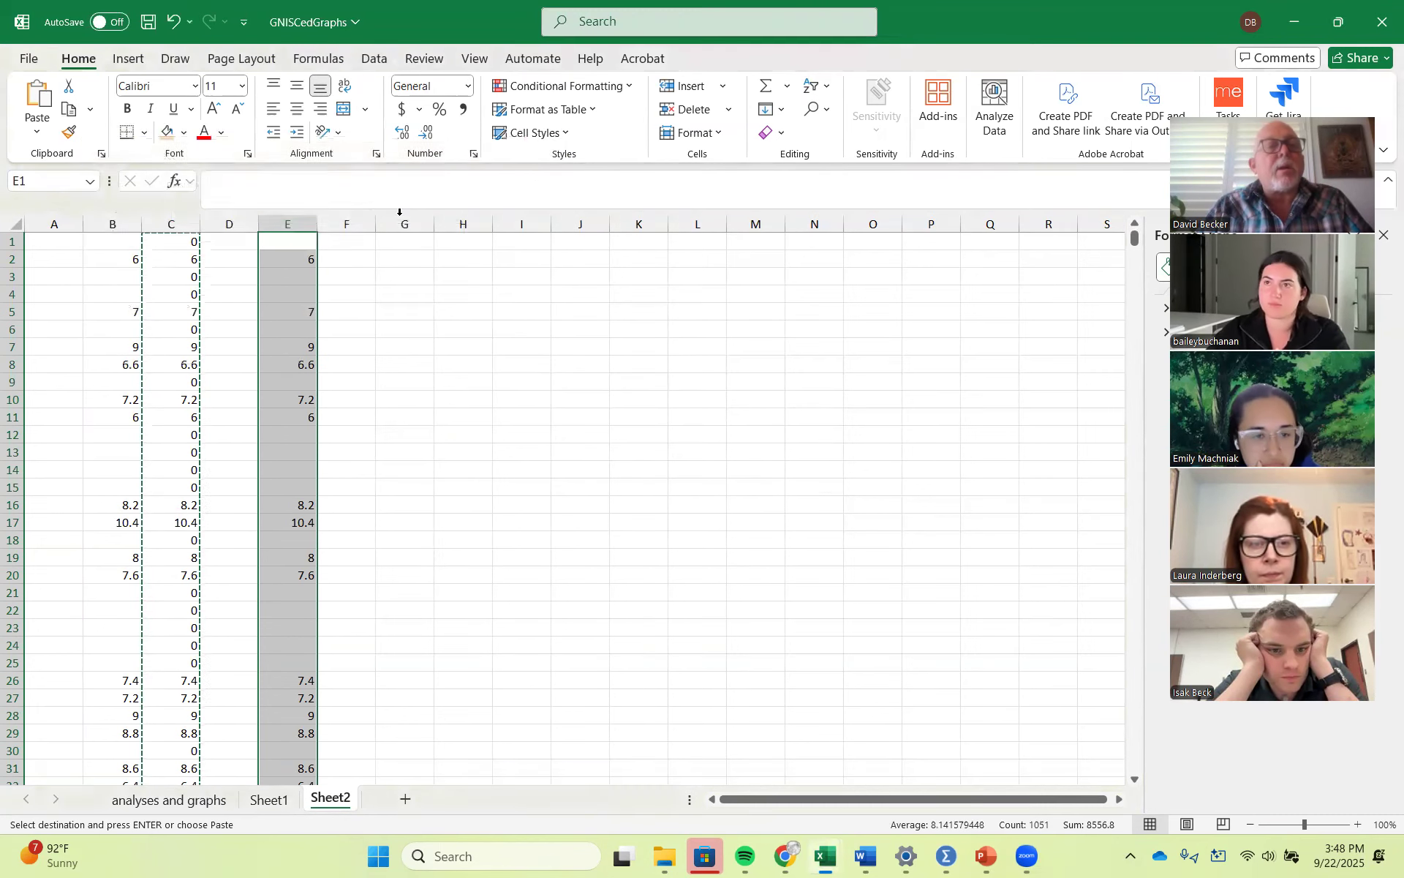
Step: Copy the column E values and paste them into the ISCcos column of the SPSS dataset, starting at row 1
key("ctrl+c")
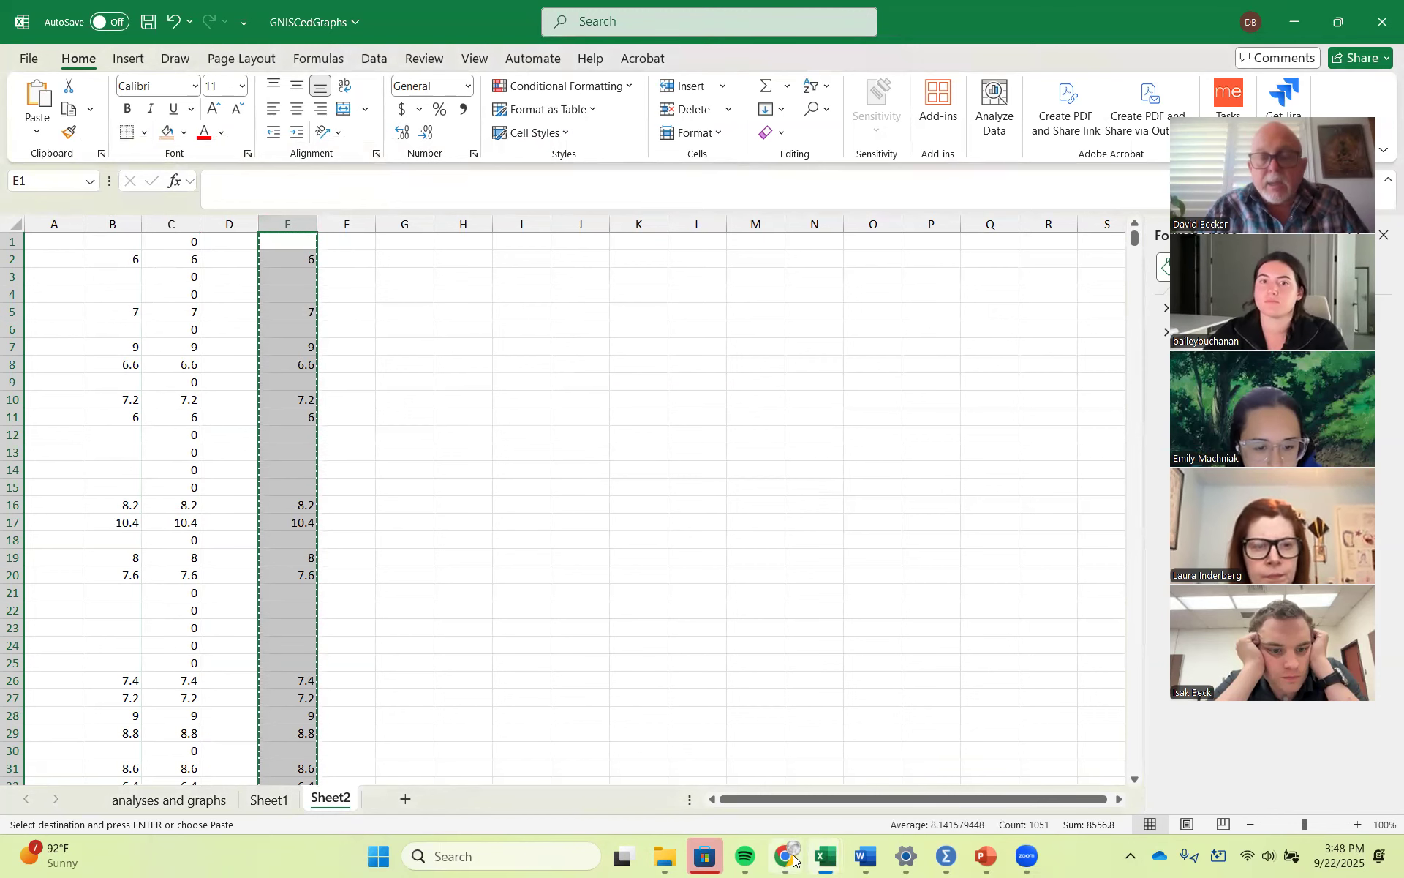
mouse_move(942, 859)
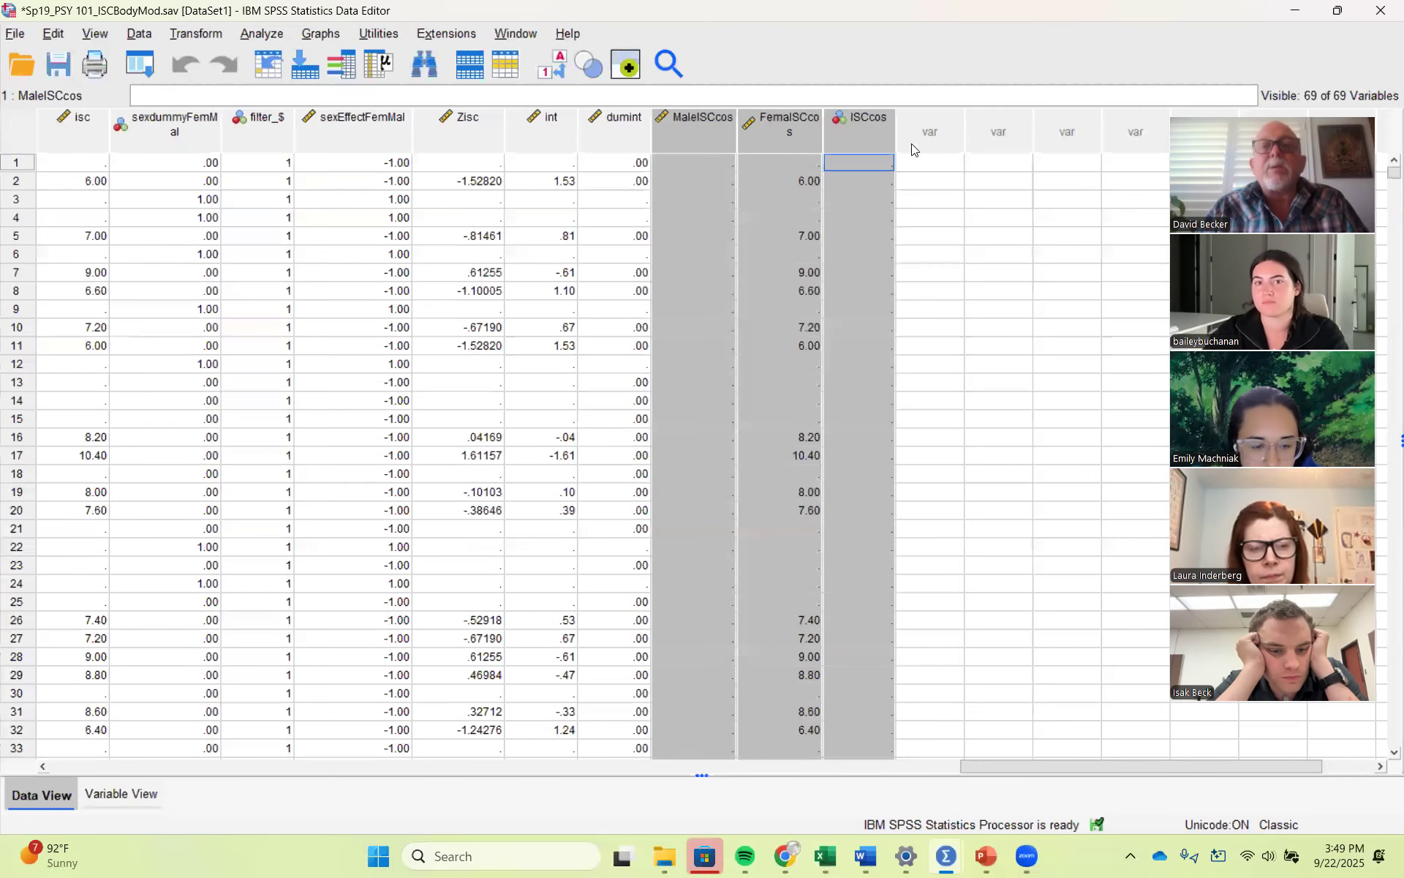
left_click(867, 164)
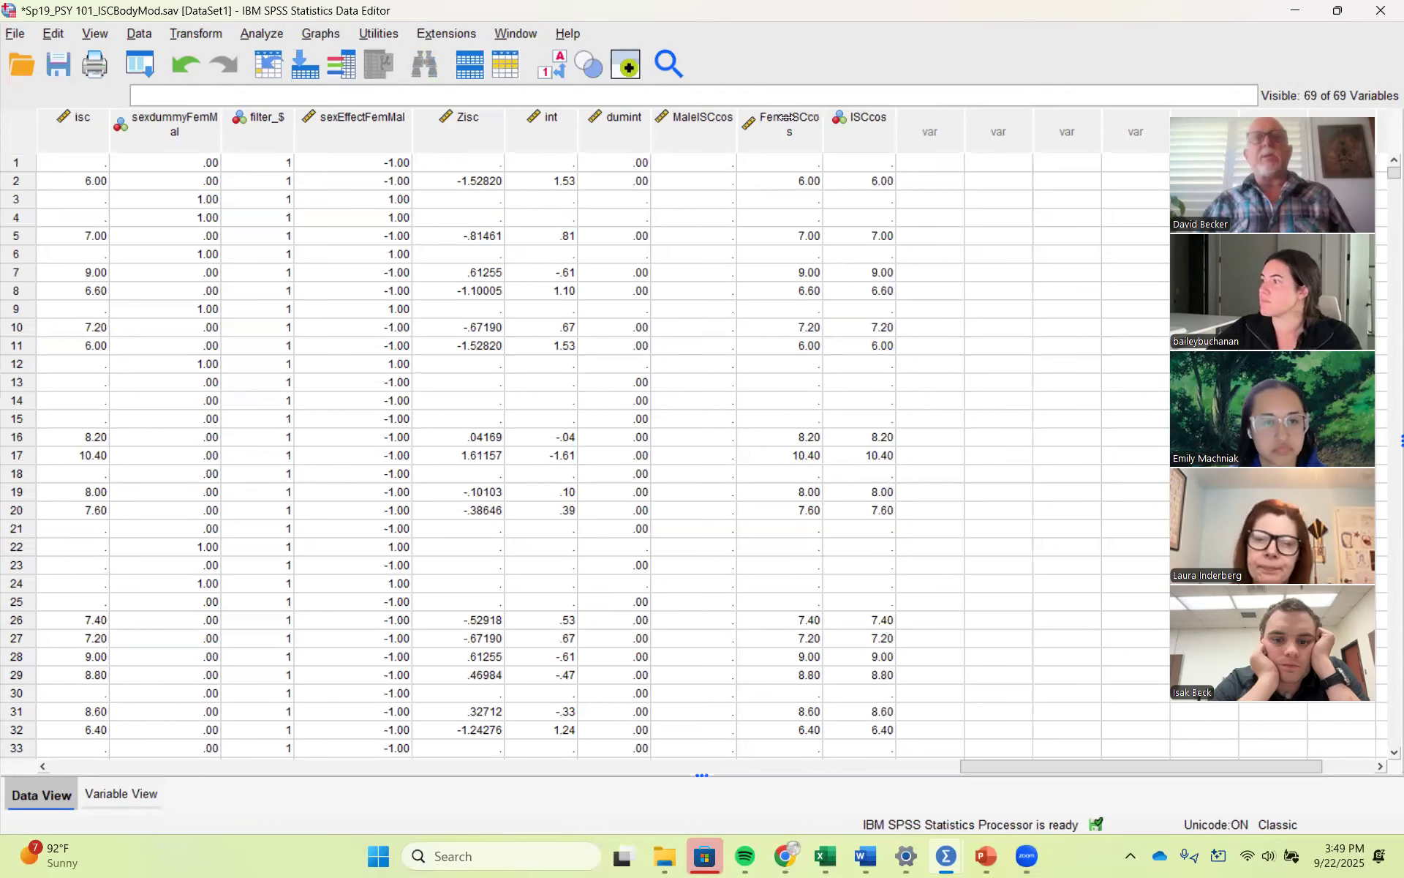
Step: Run Descriptives on MaleISCcos, FemalISCcos and ISCcos
left_click(263, 35)
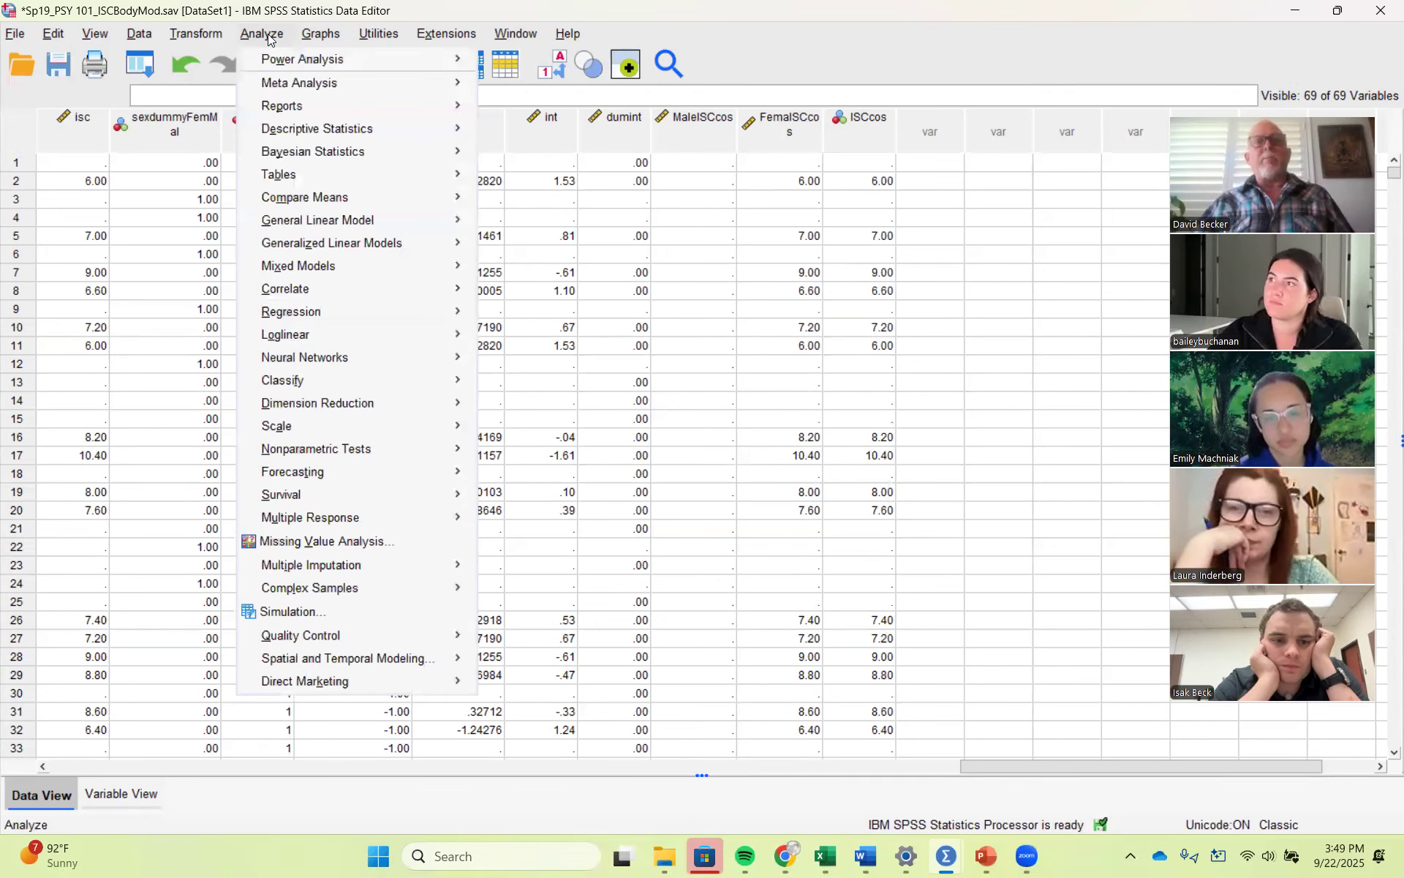
mouse_move(439, 129)
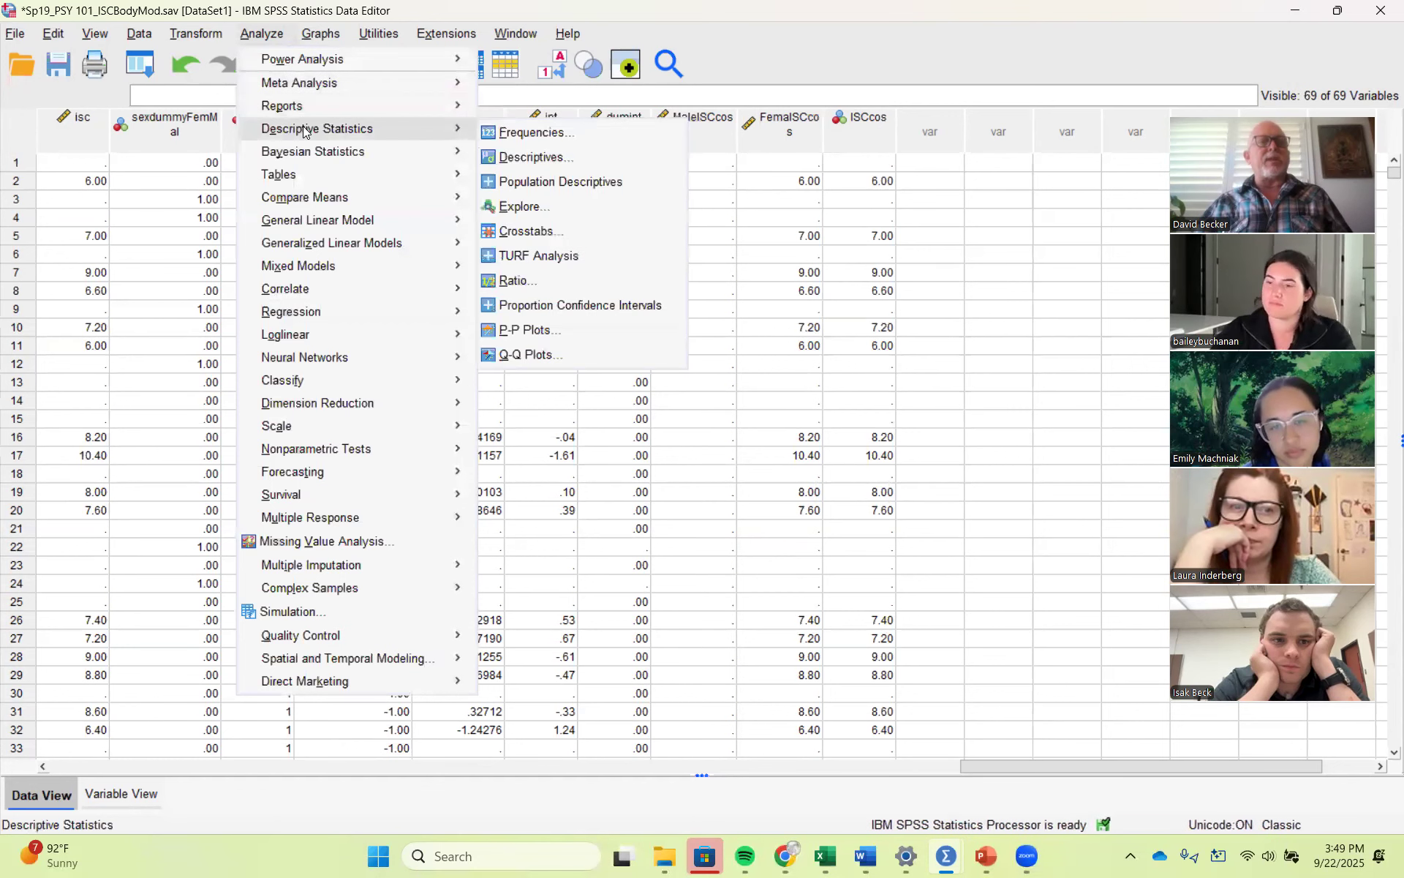
left_click(541, 157)
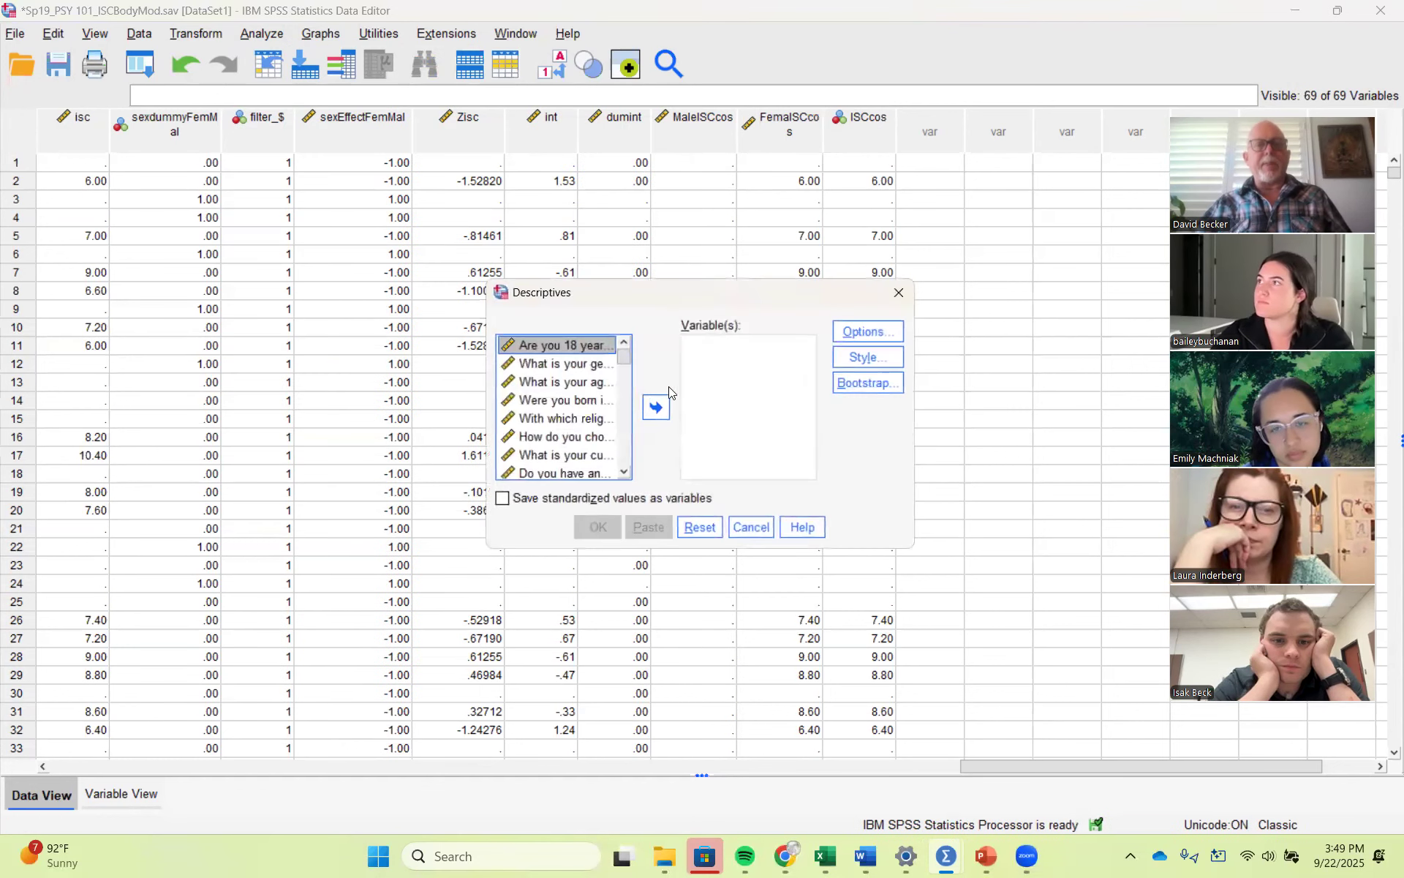
left_click_drag(625, 358, 628, 492)
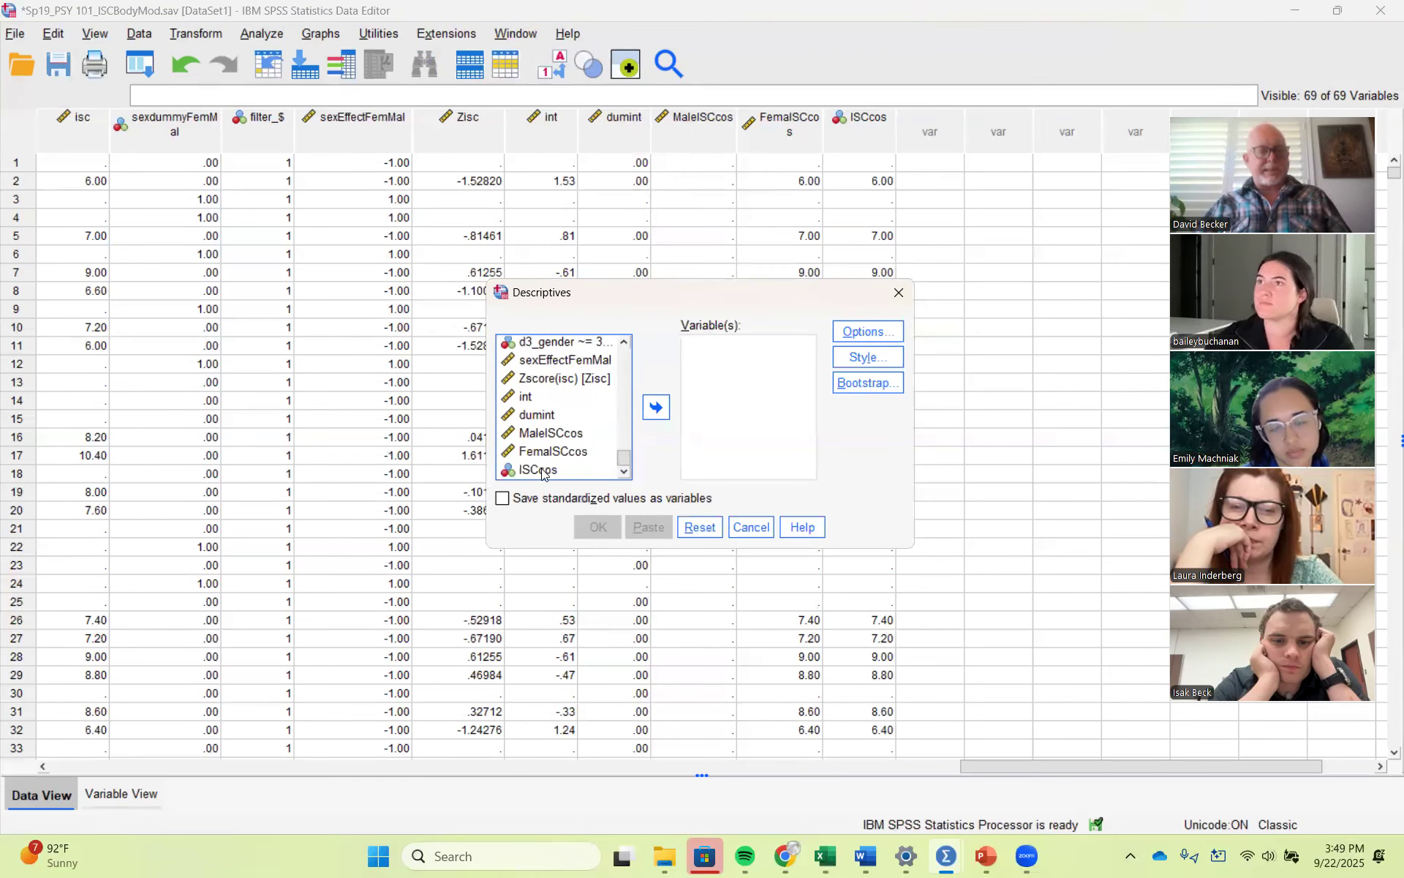
left_click_drag(541, 433, 542, 471)
left_click(655, 409)
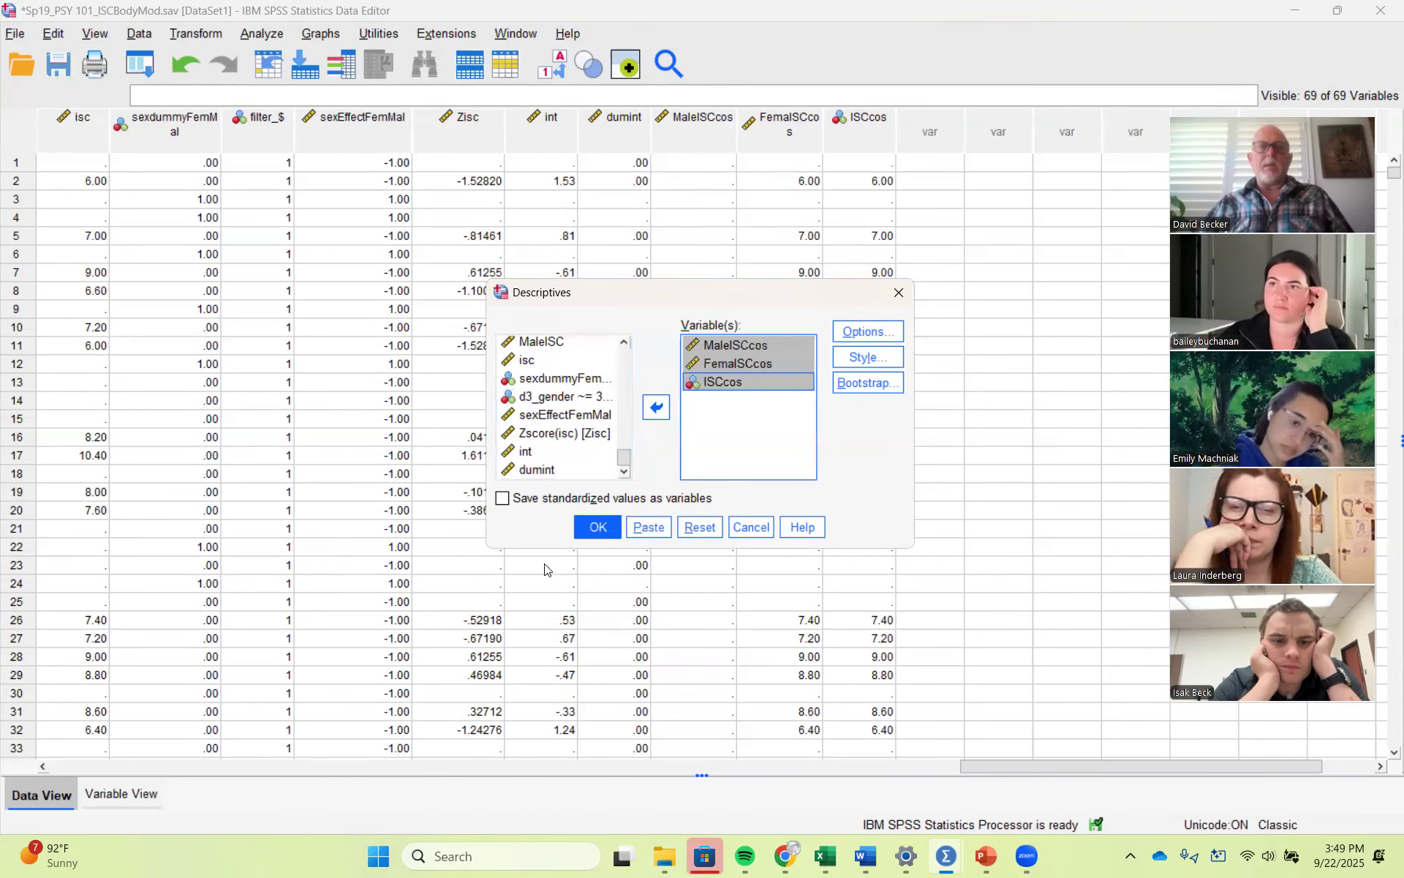
left_click(598, 527)
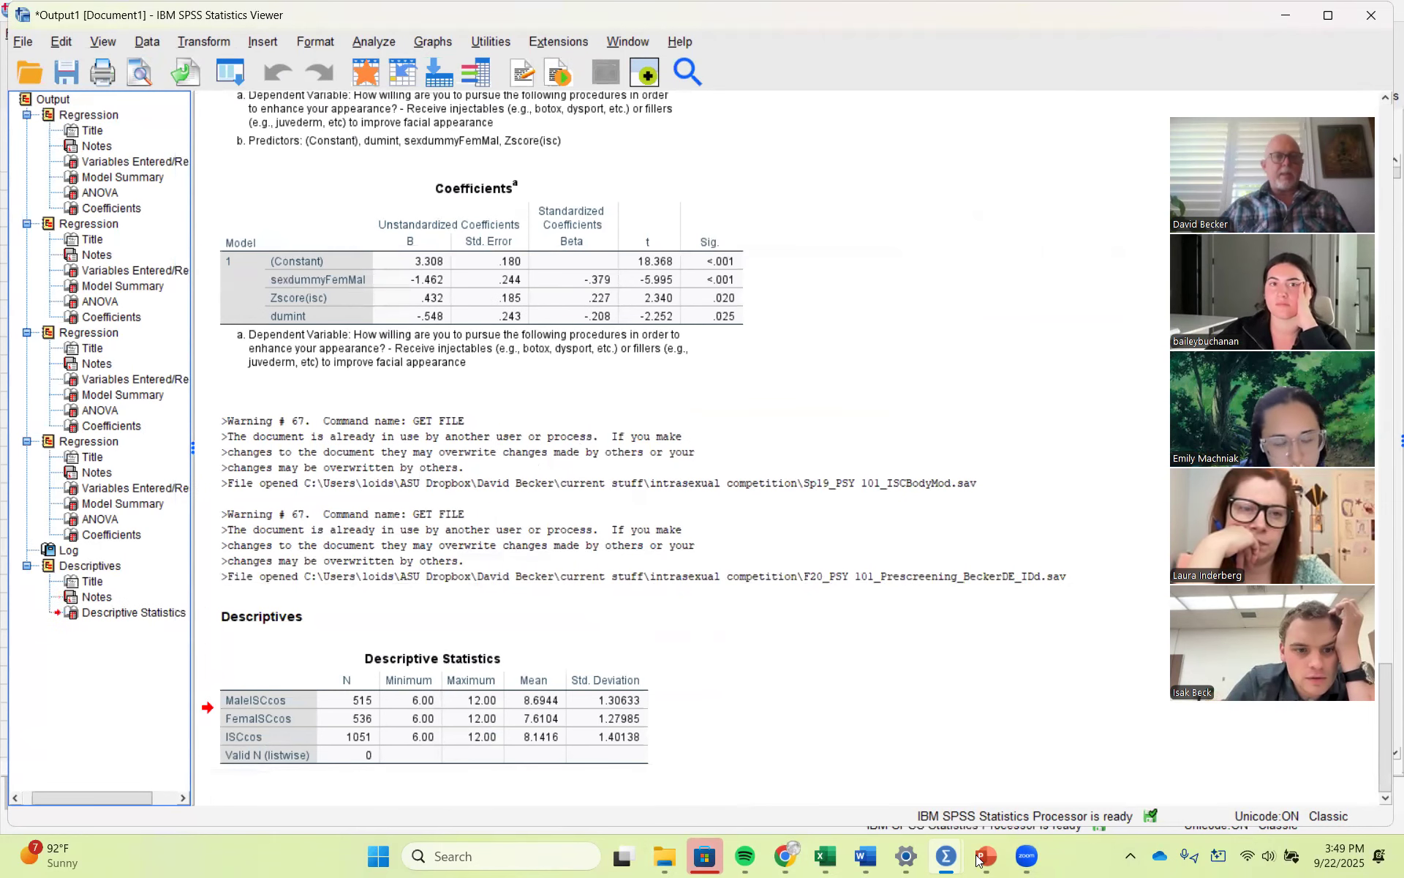
Step: Examine the Descriptive Statistics output, then switch to the GNISCedGraphs Excel workbook and view the regression results and chart on Sheet1
left_click(573, 694)
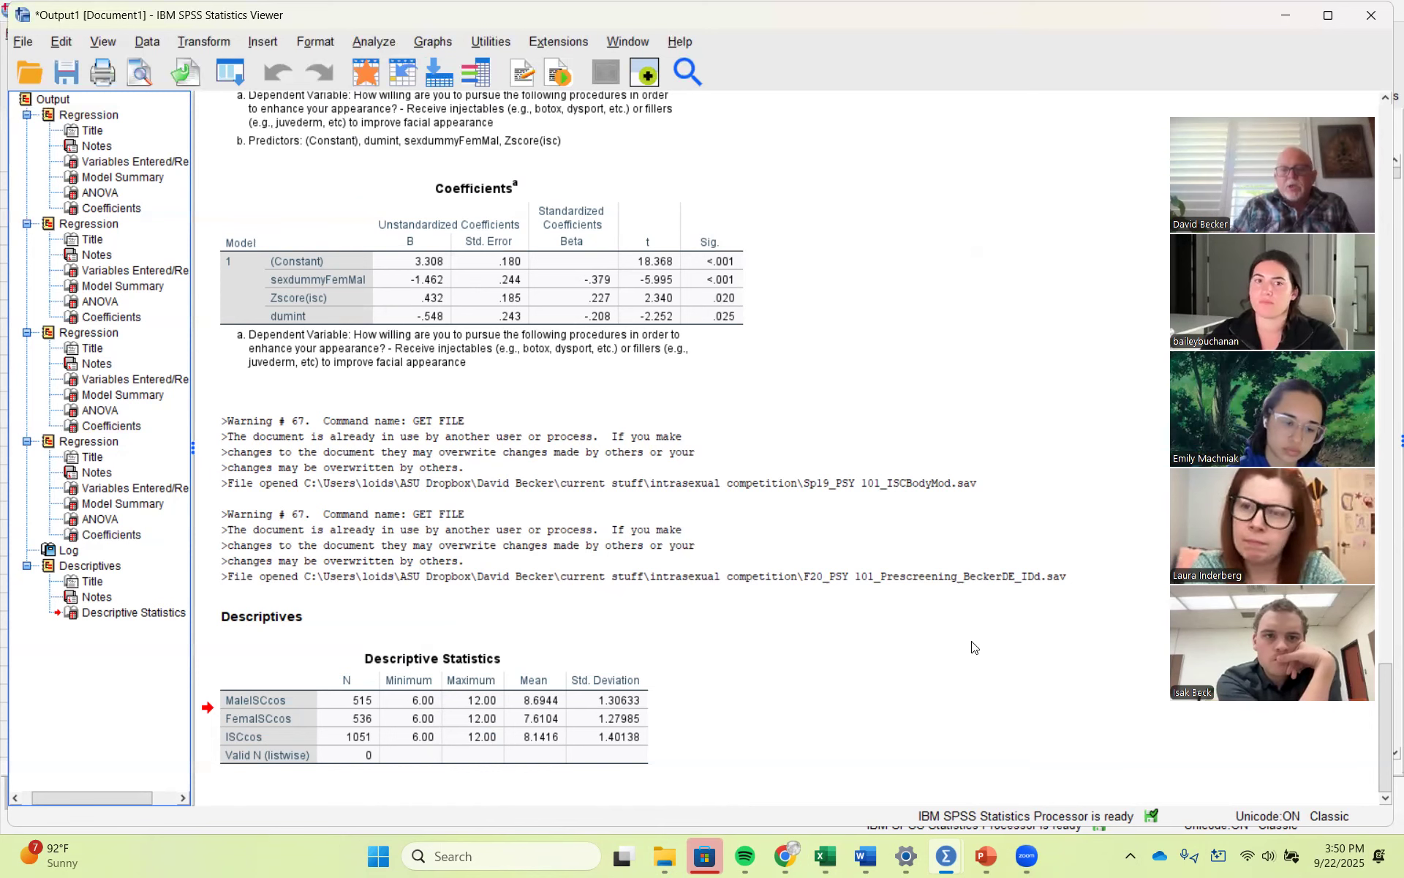
mouse_move(824, 857)
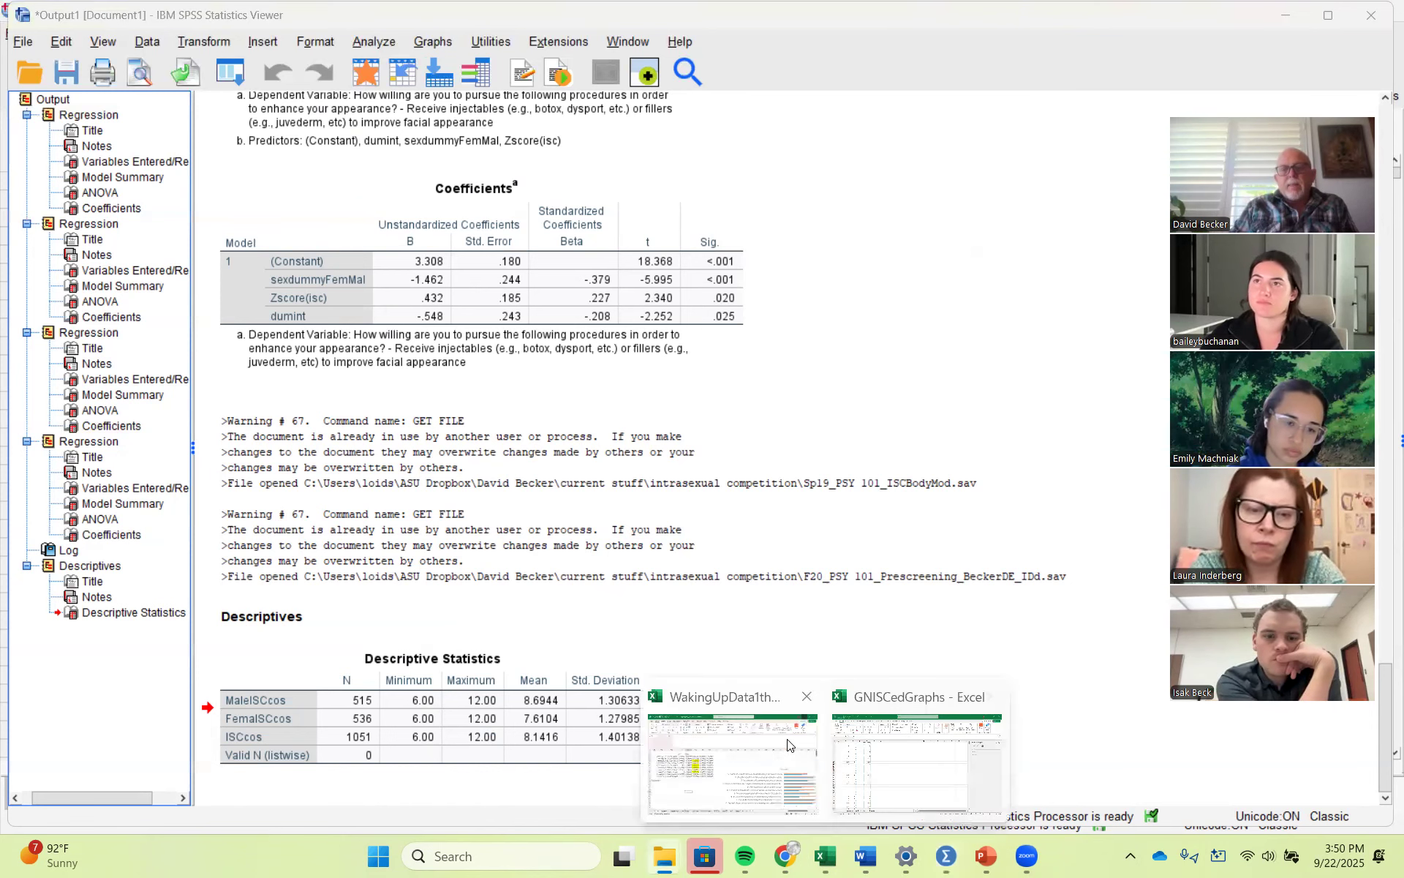
left_click(879, 774)
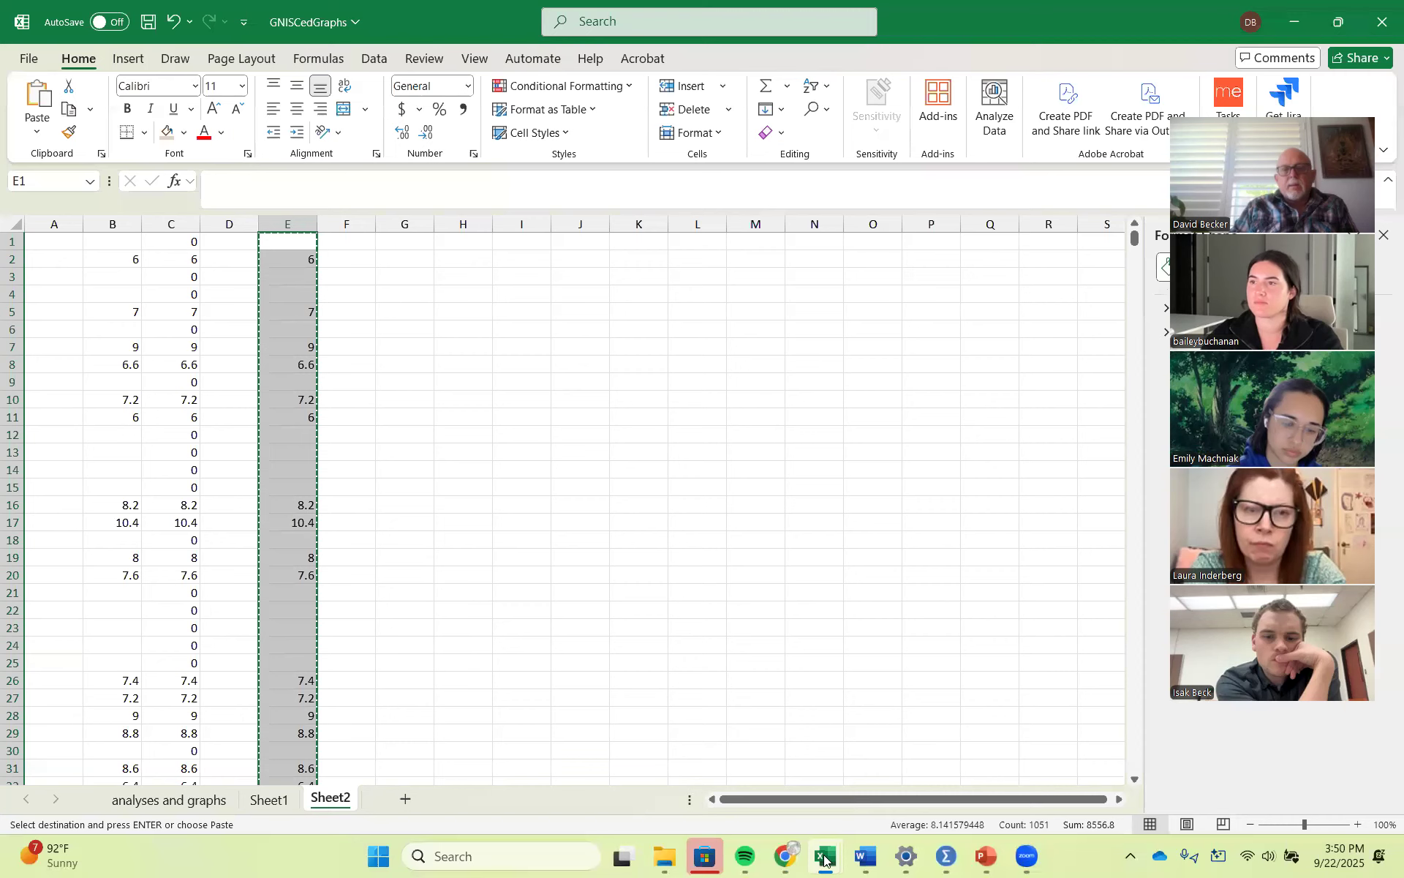
left_click(270, 800)
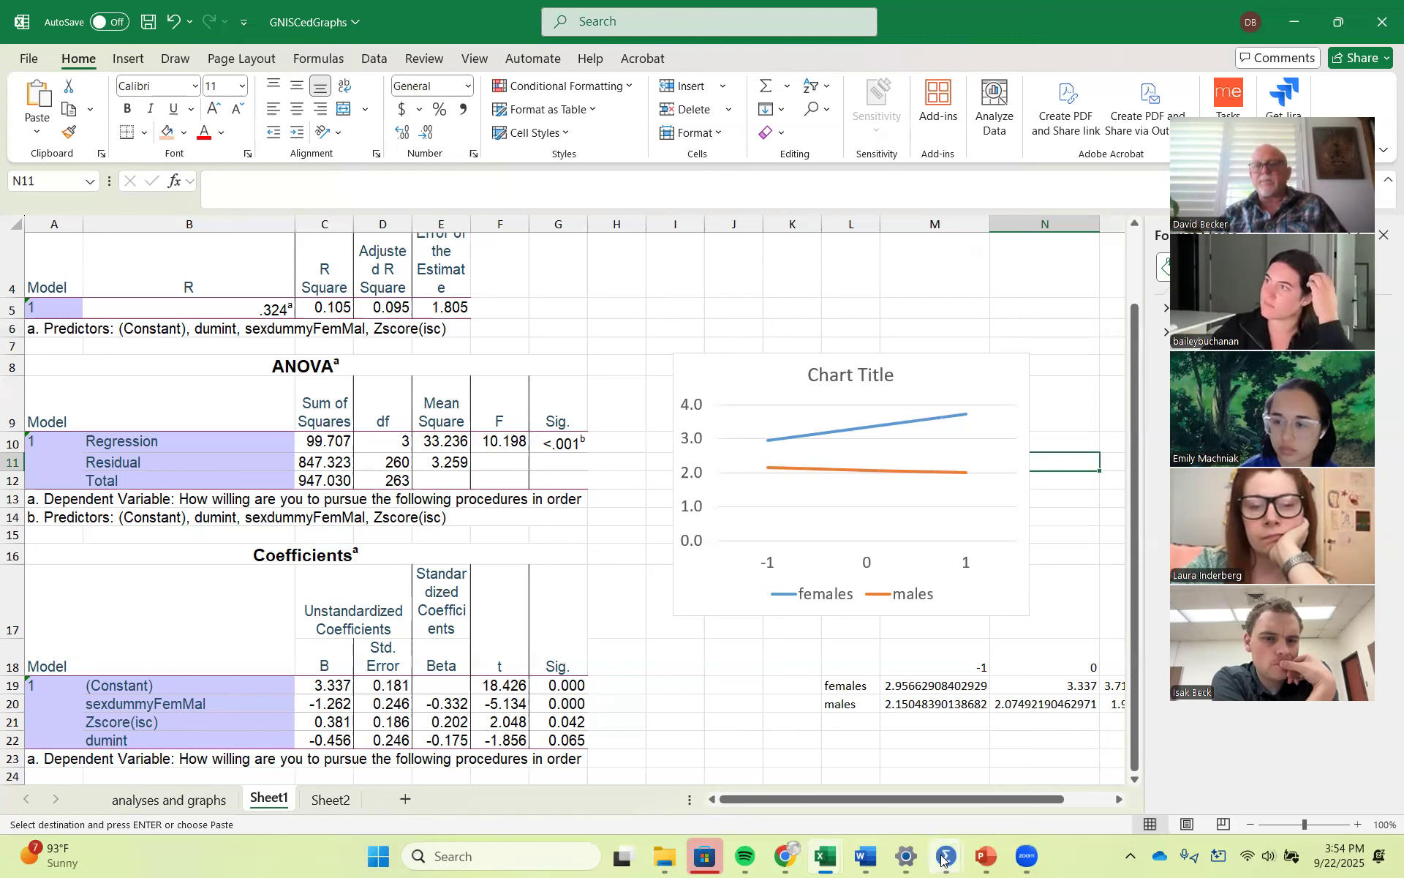
Step: Switch to the SPSS dataset and set up Descriptives for MaleISCcos, FemalISCcos and ISCcos
mouse_move(945, 858)
left_click(462, 761)
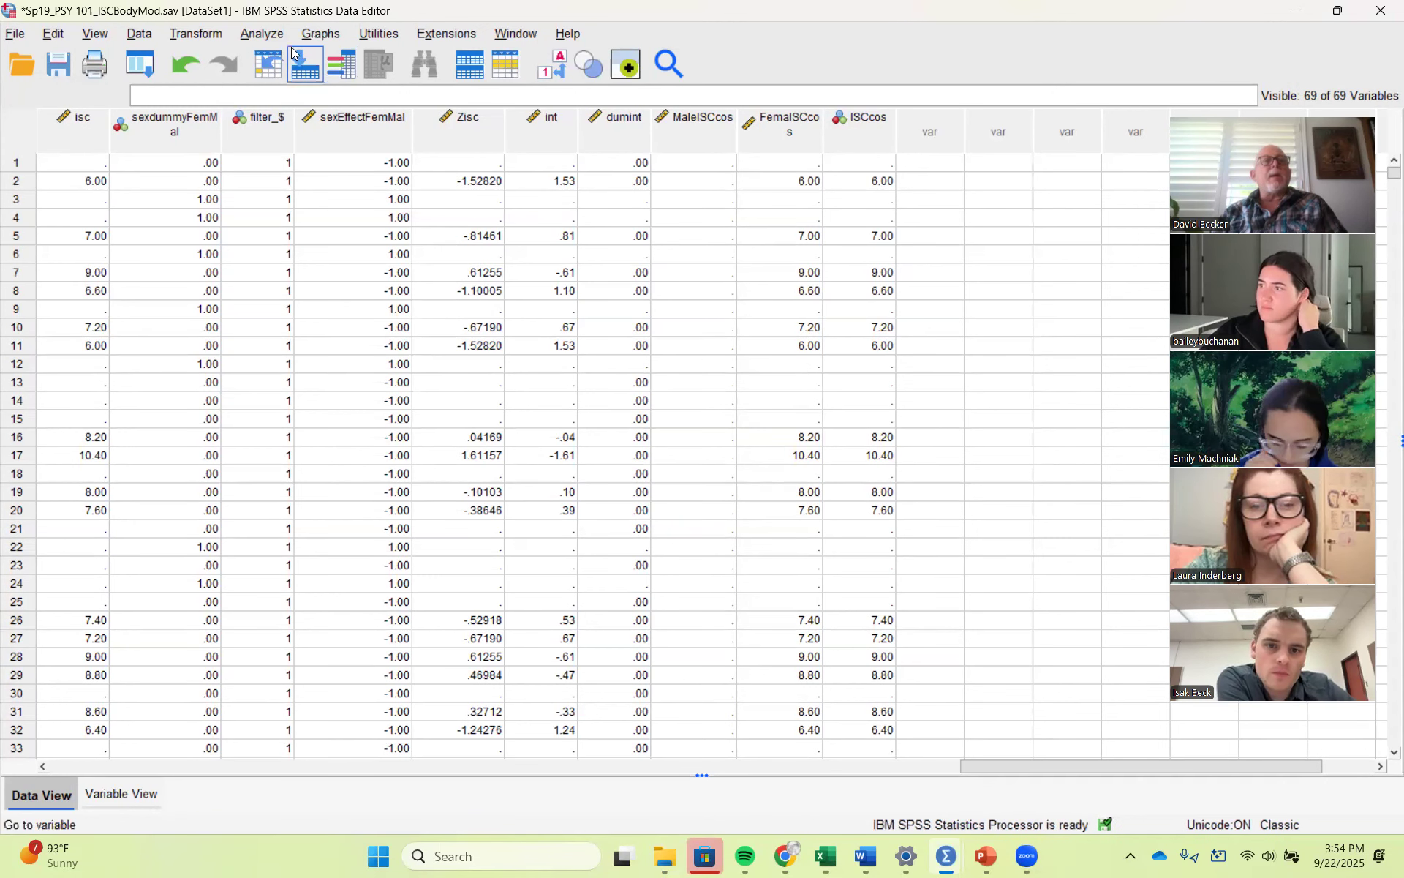
left_click(261, 34)
mouse_move(313, 132)
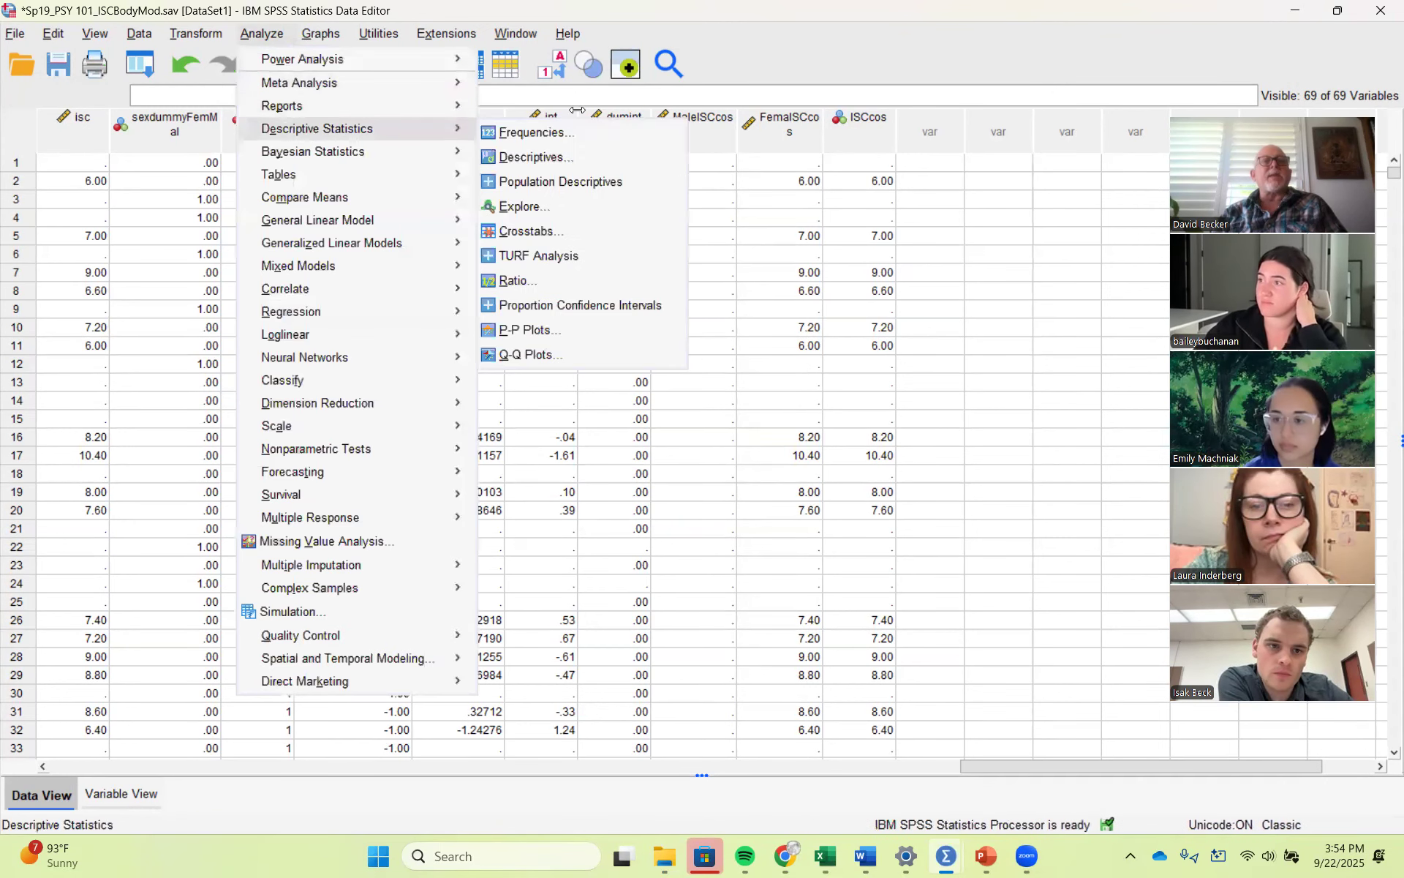
left_click(550, 157)
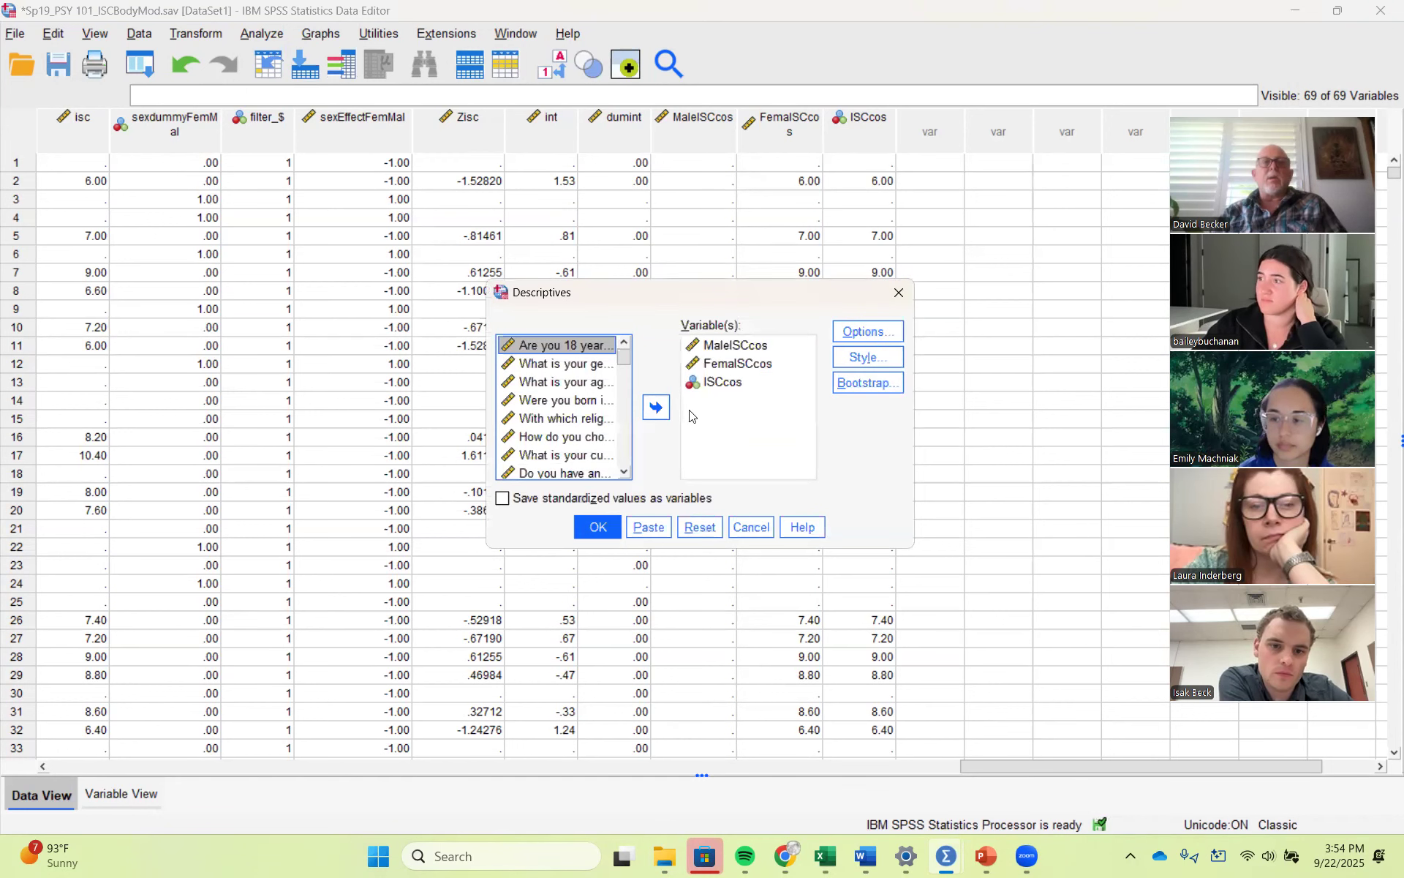
left_click(731, 382)
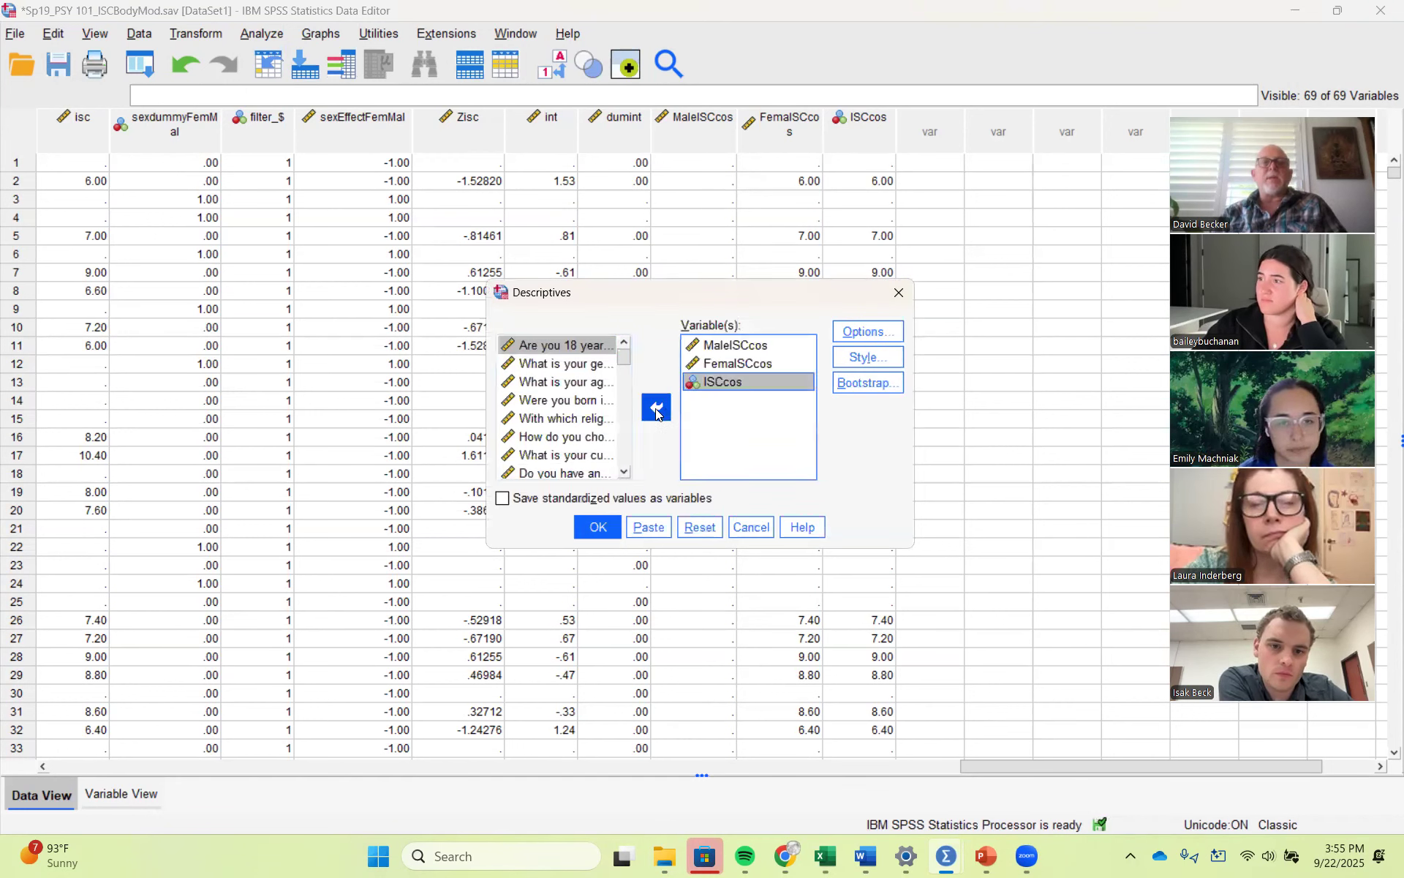
left_click(656, 412)
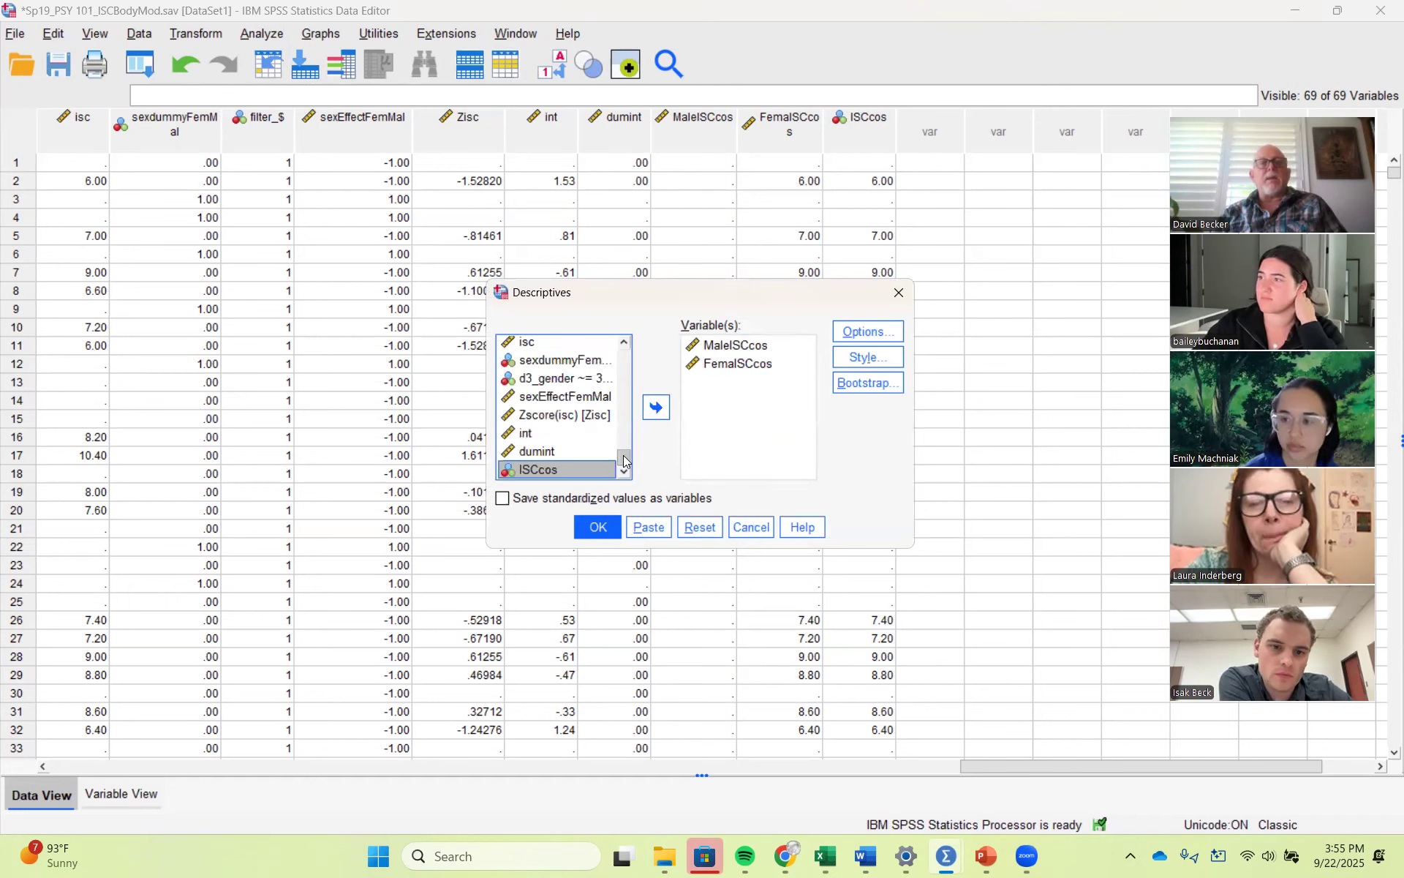
left_click(655, 407)
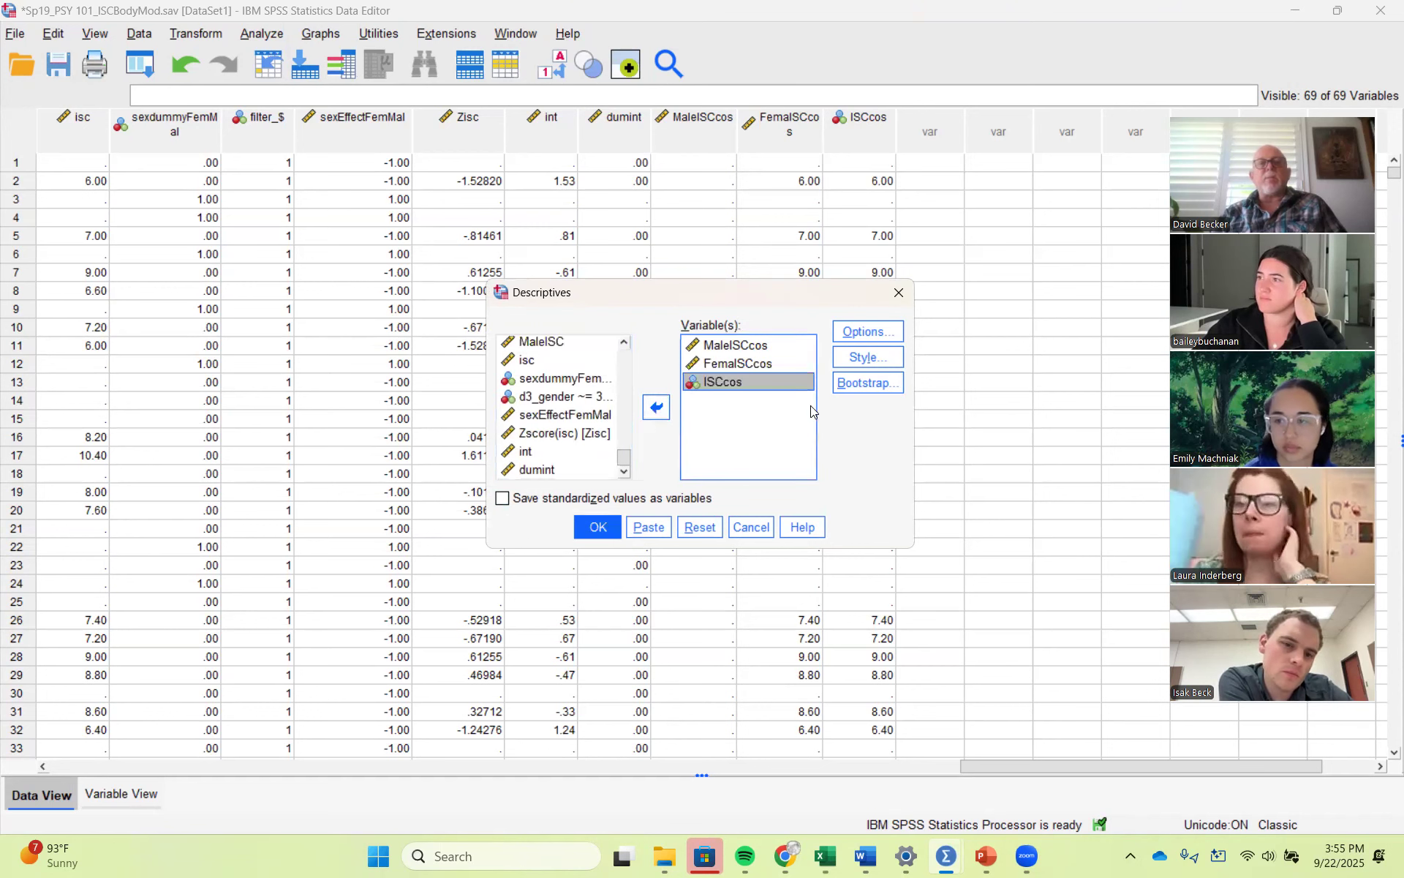
Step: Run Descriptives with only the mean as a statistic, saving the standardized values of the three variables as new variables
left_click(891, 340)
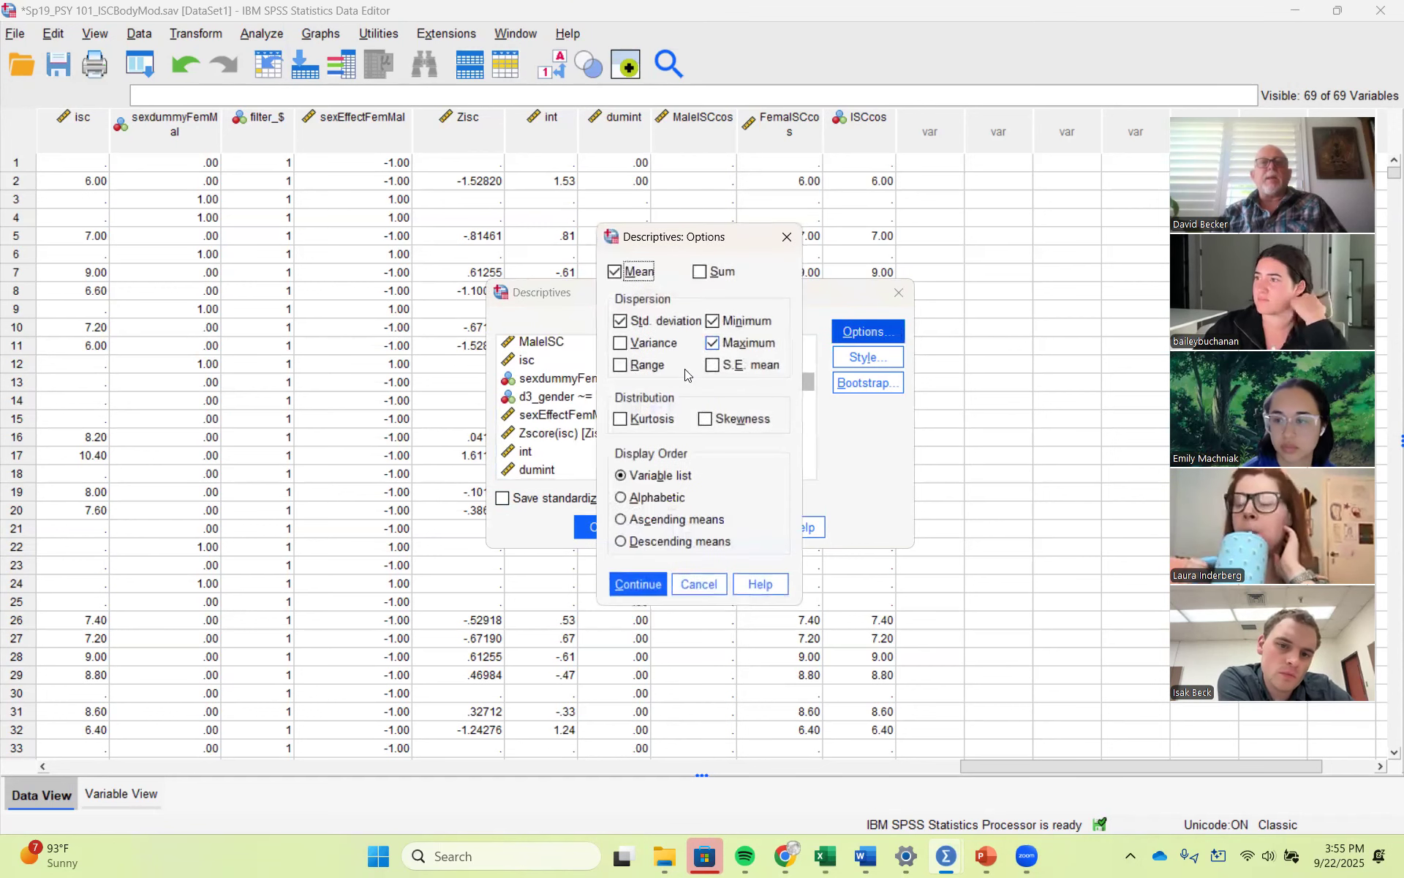
left_click(714, 322)
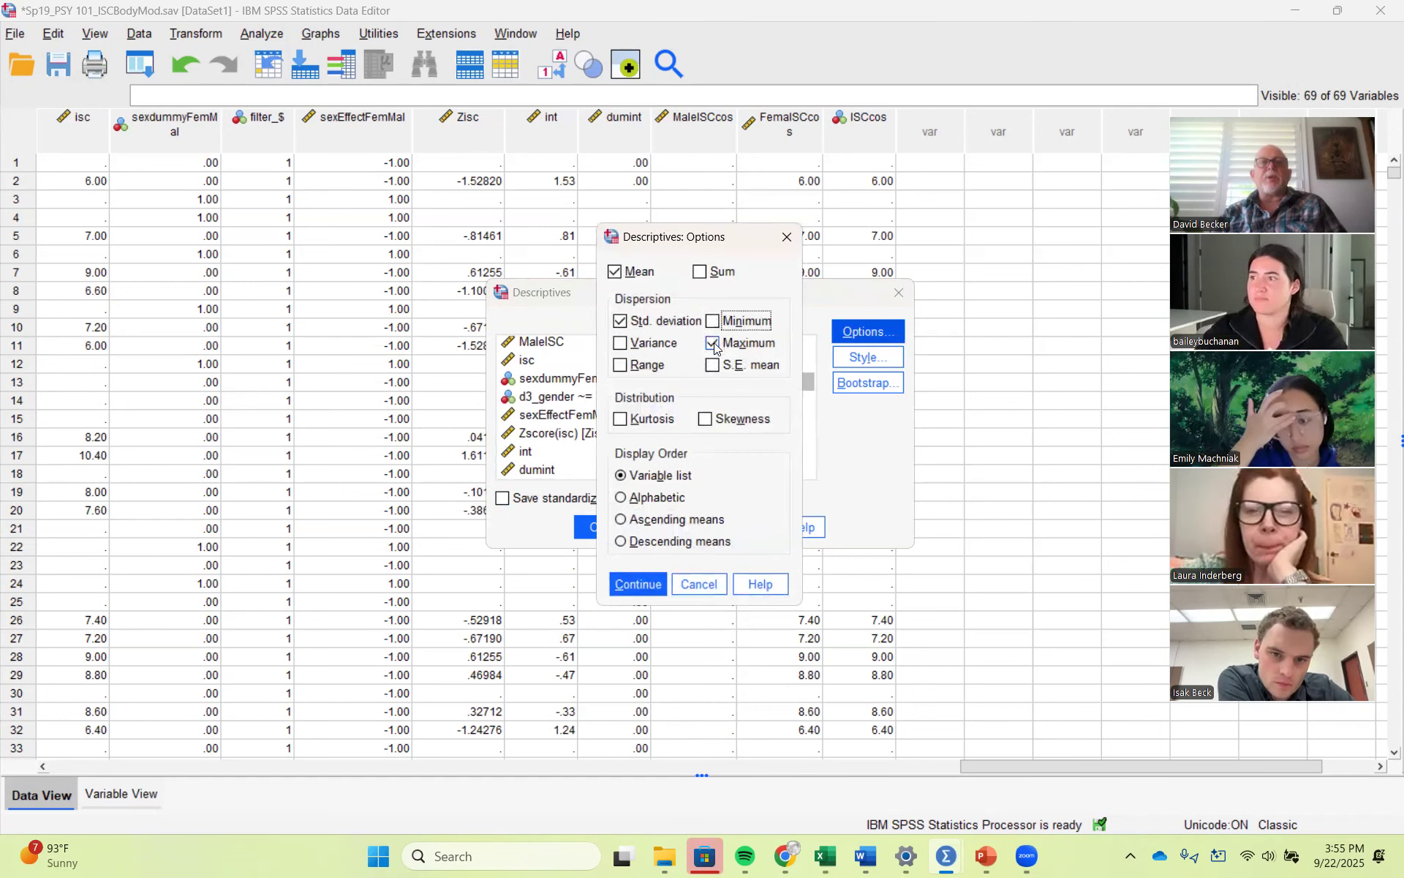
left_click(714, 343)
left_click(620, 321)
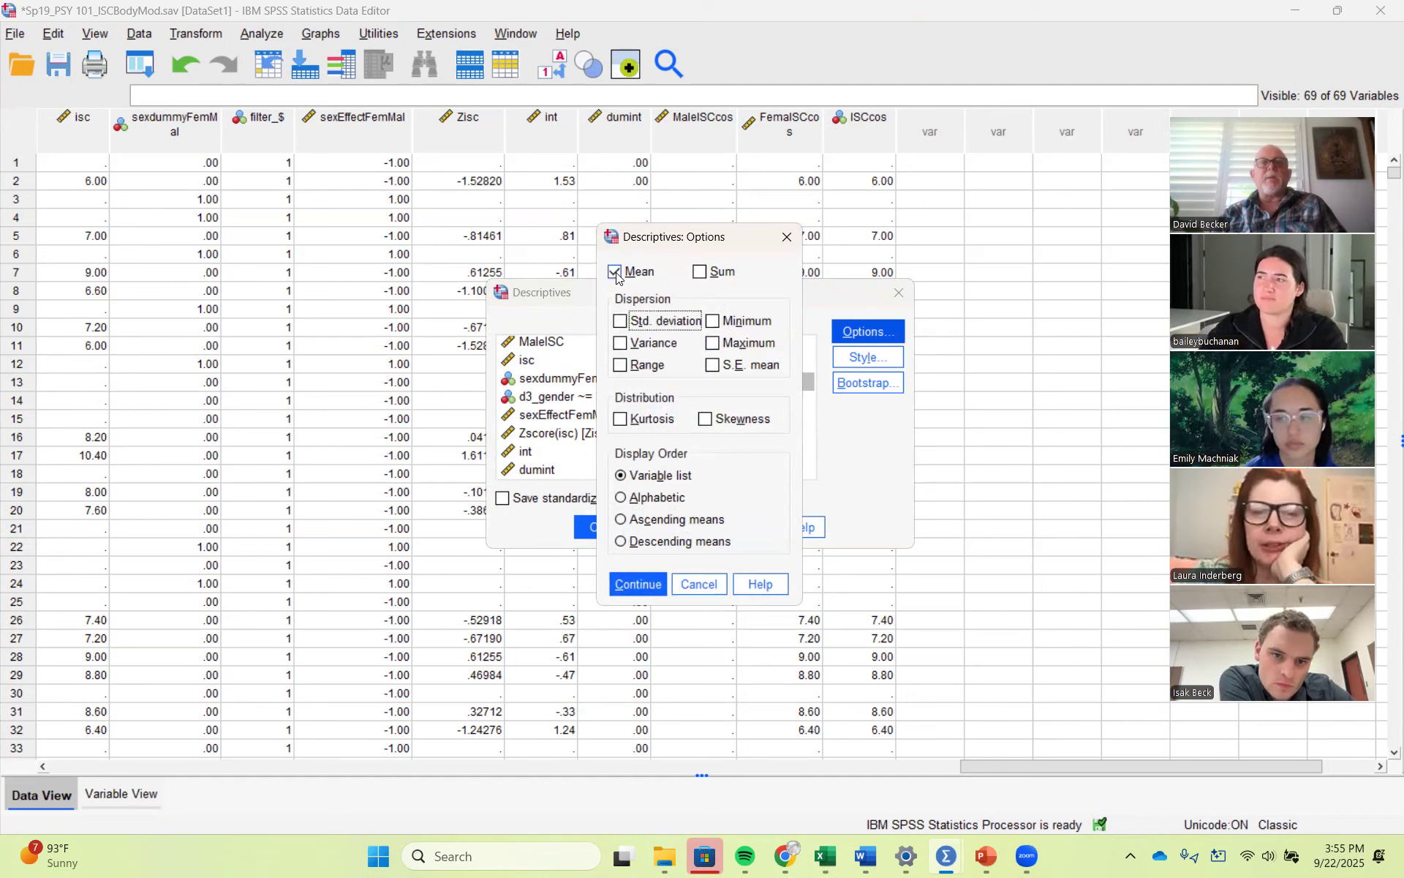
left_click(640, 583)
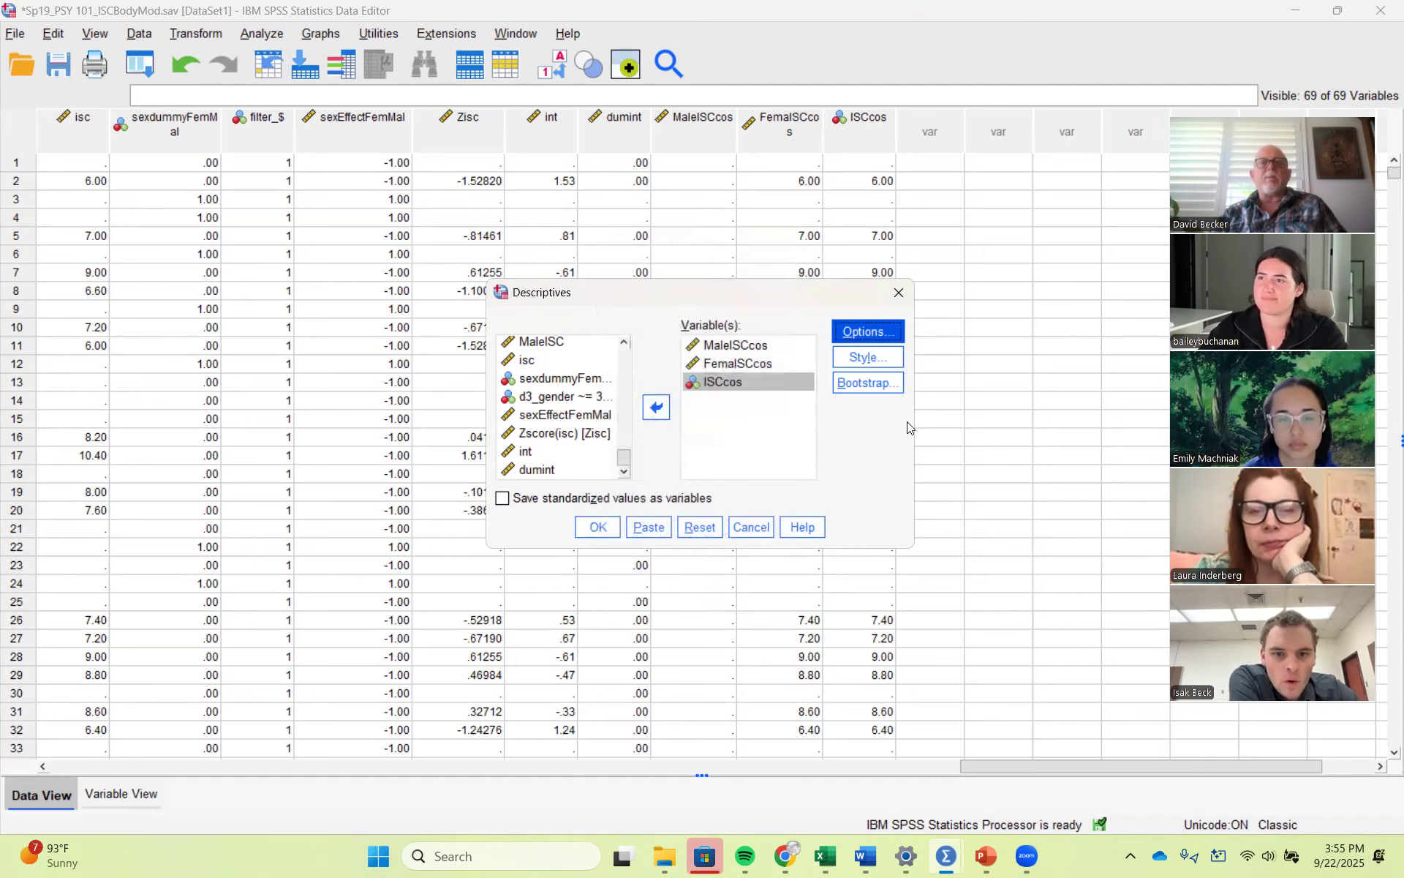
left_click(502, 500)
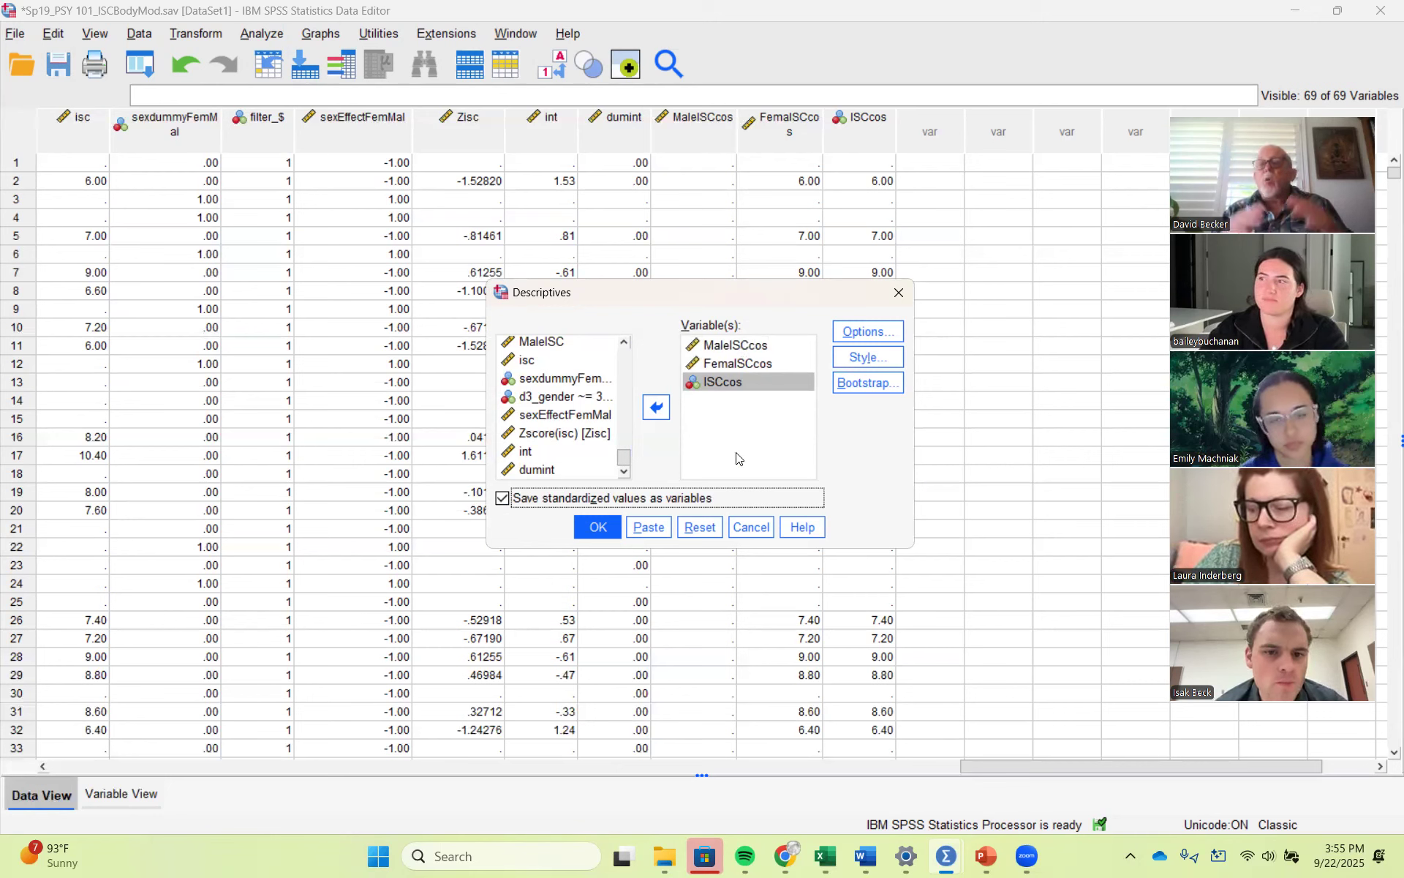
left_click(598, 528)
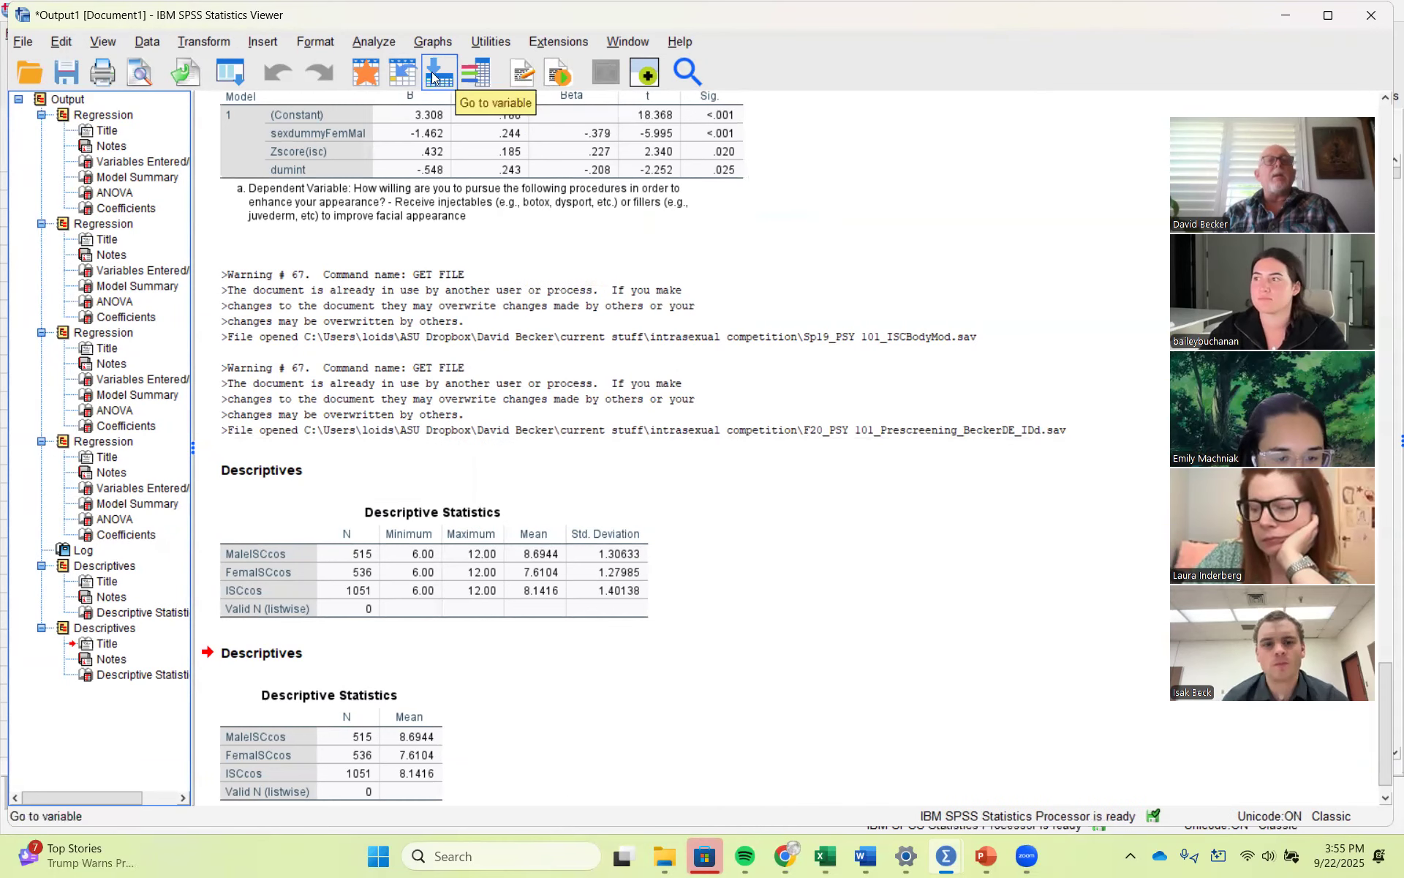
Step: Return to the dataset and review the sexdummyFemMal and sexEffectFemMal columns
left_click(404, 73)
left_click_drag(1122, 765, 1169, 805)
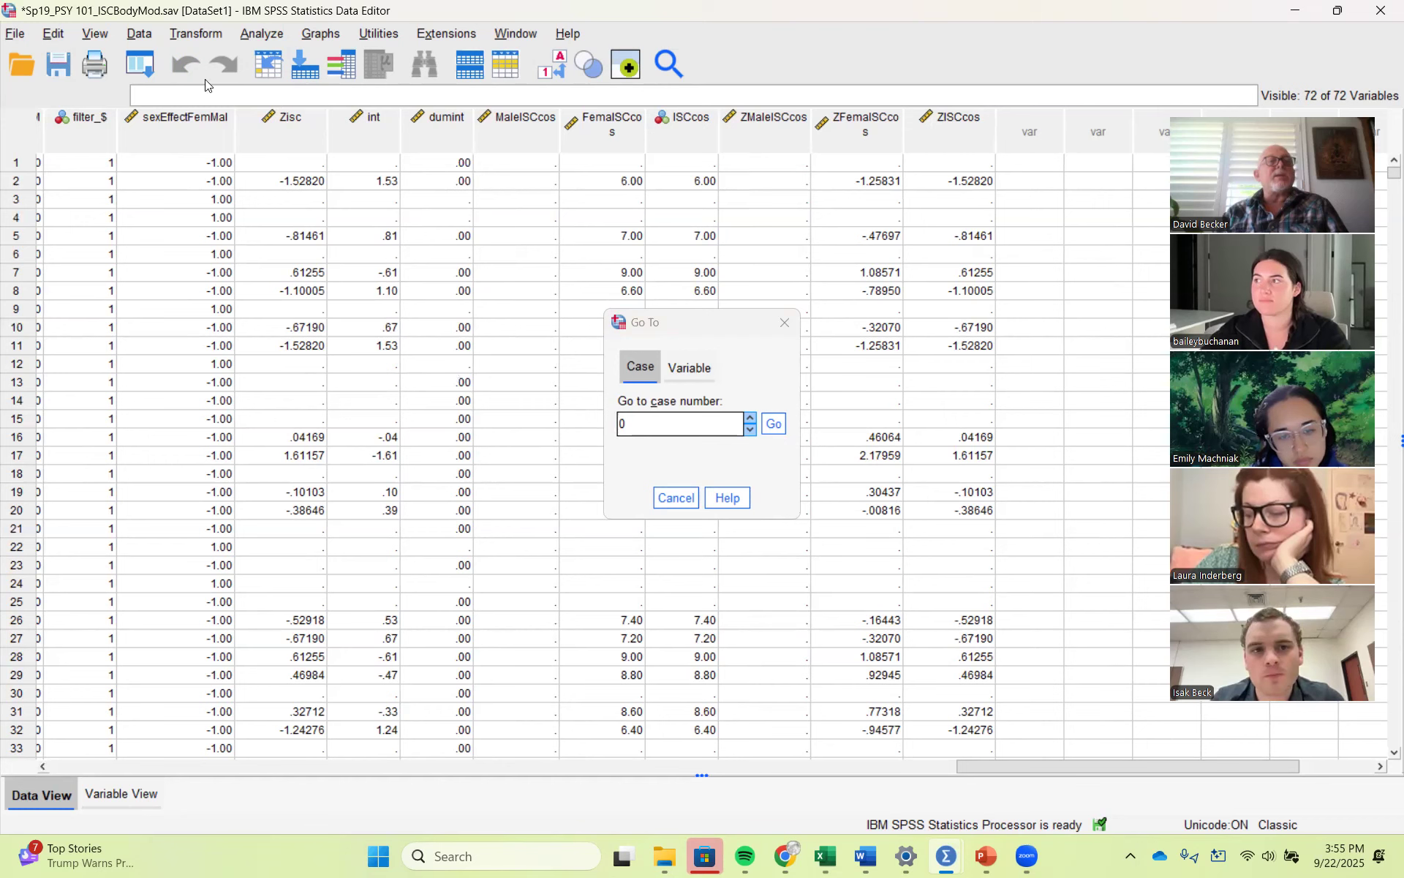
left_click(199, 126)
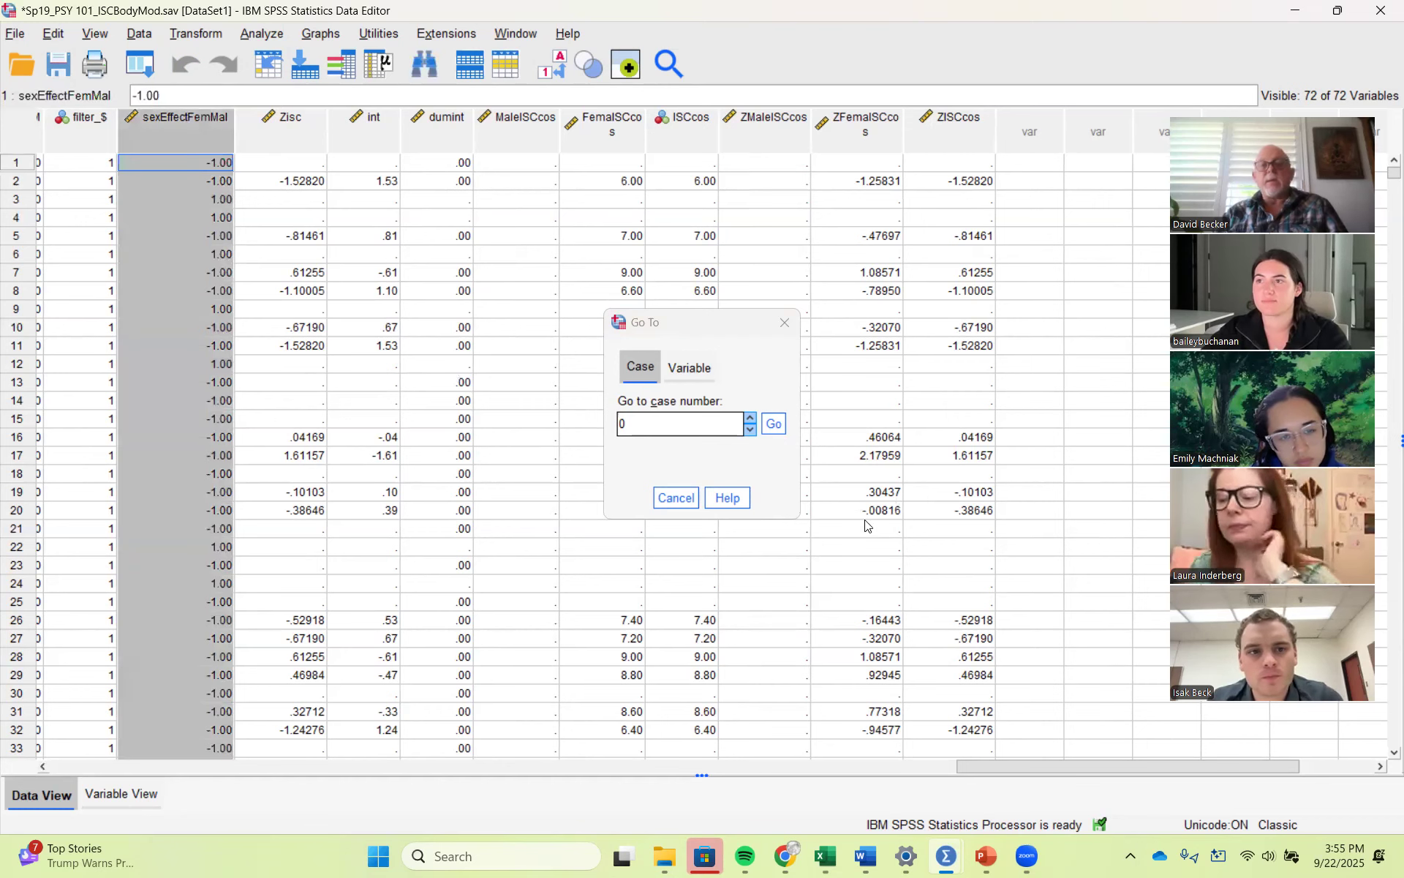
left_click_drag(1062, 771, 964, 787)
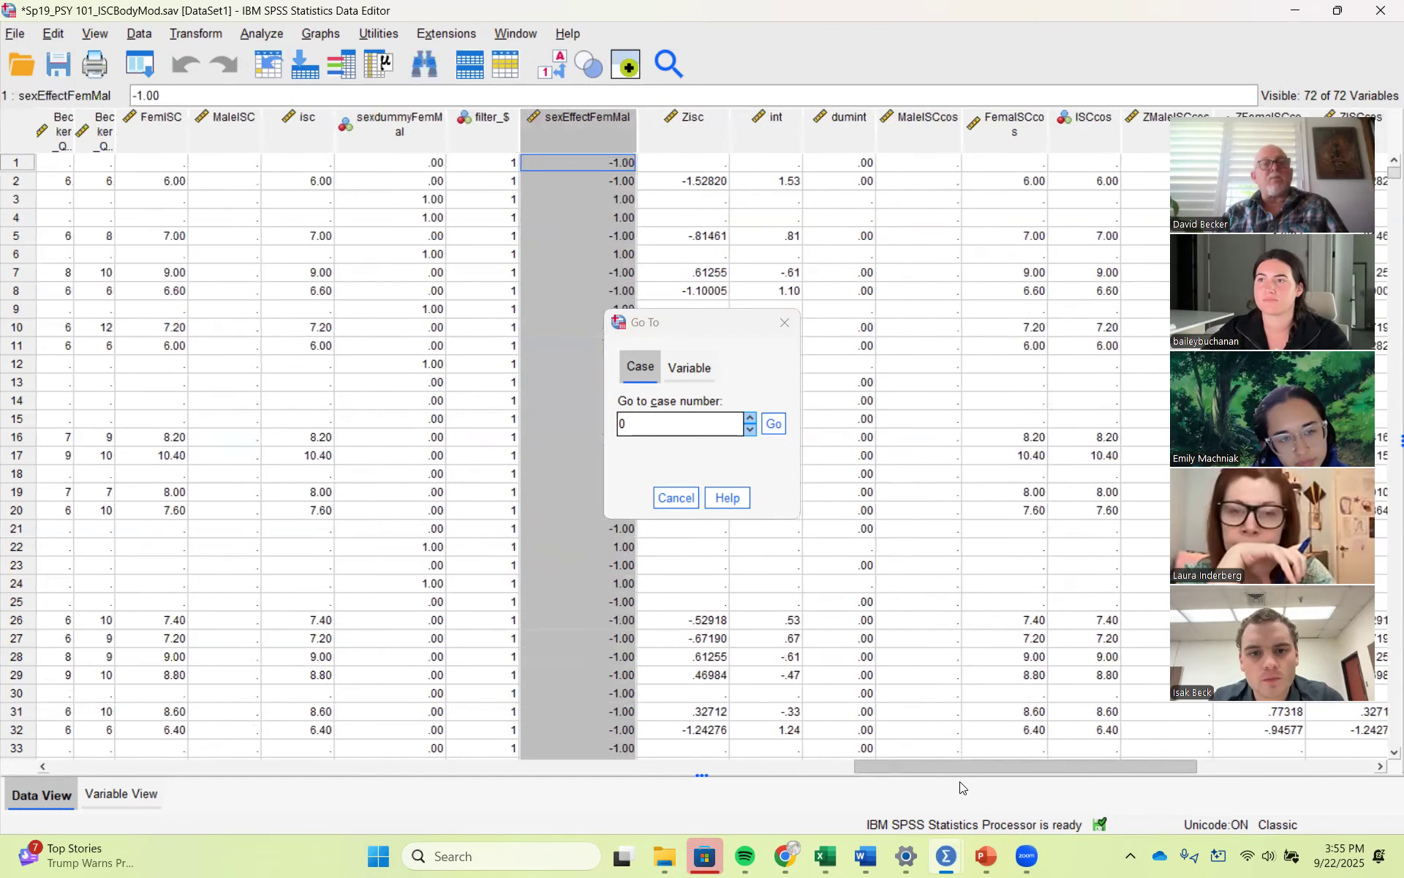
left_click(411, 134)
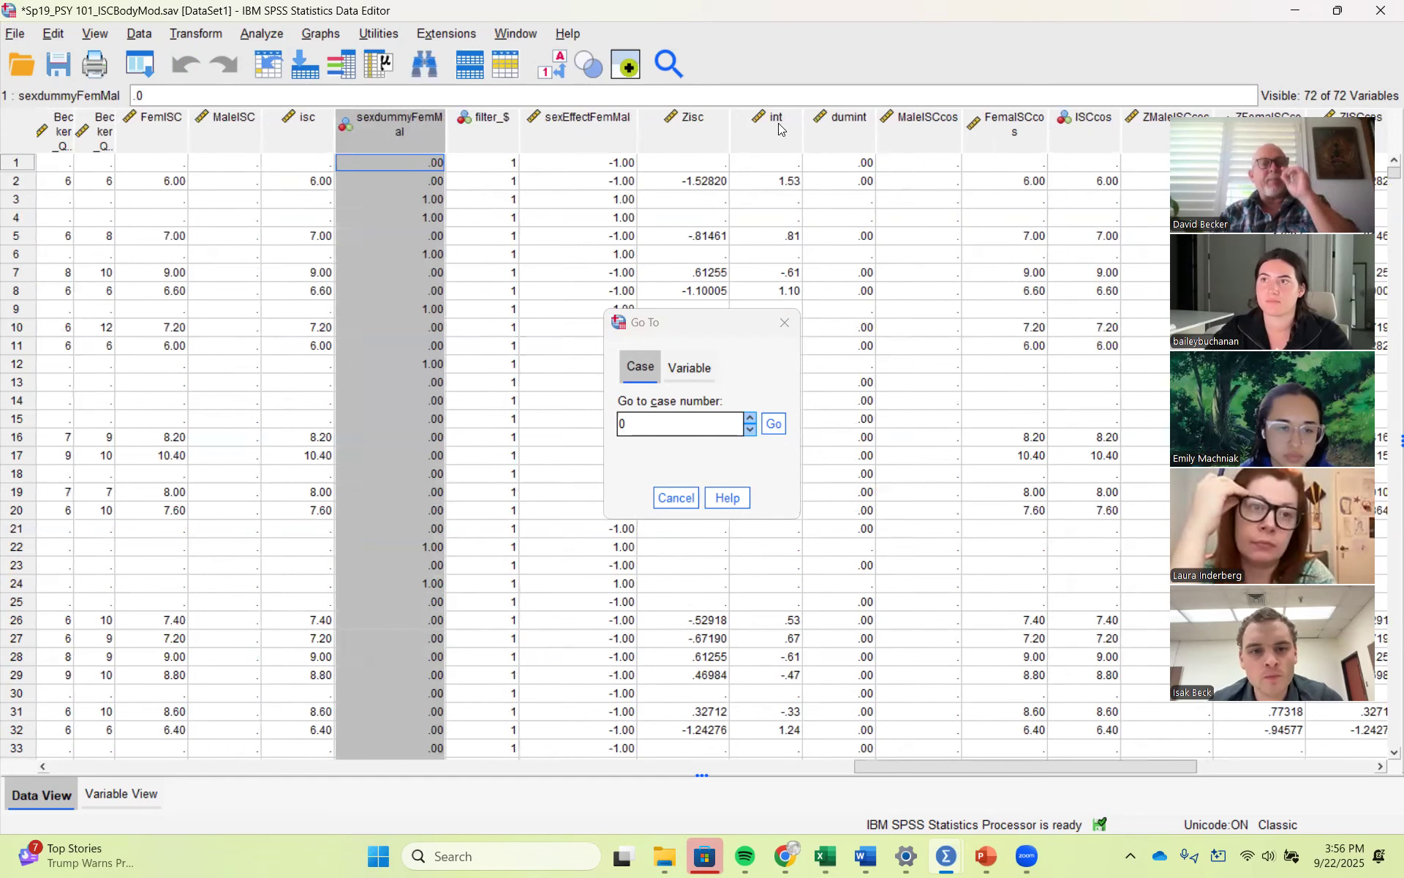
left_click(588, 133)
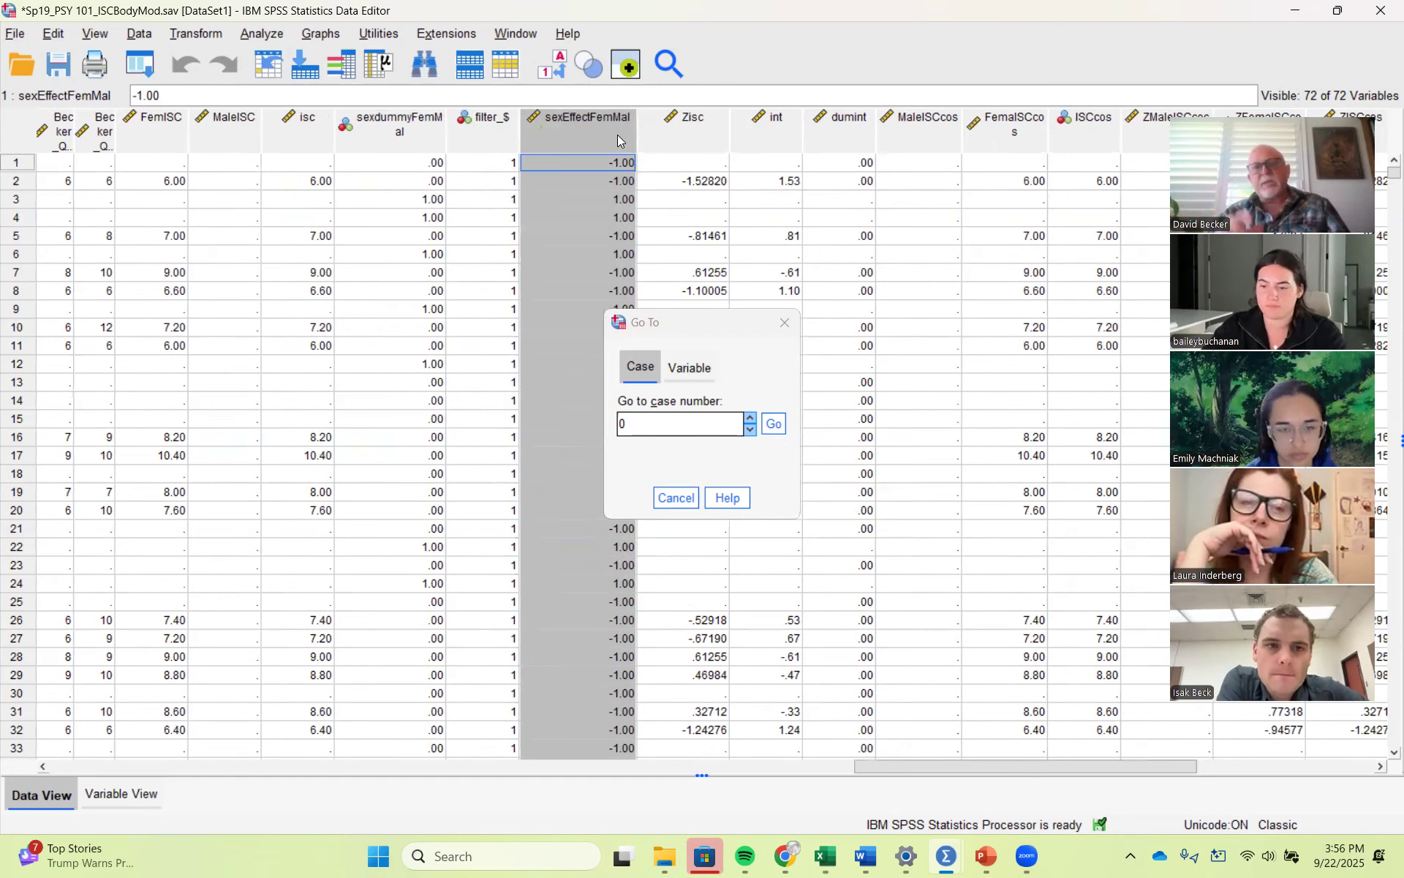
left_click(260, 35)
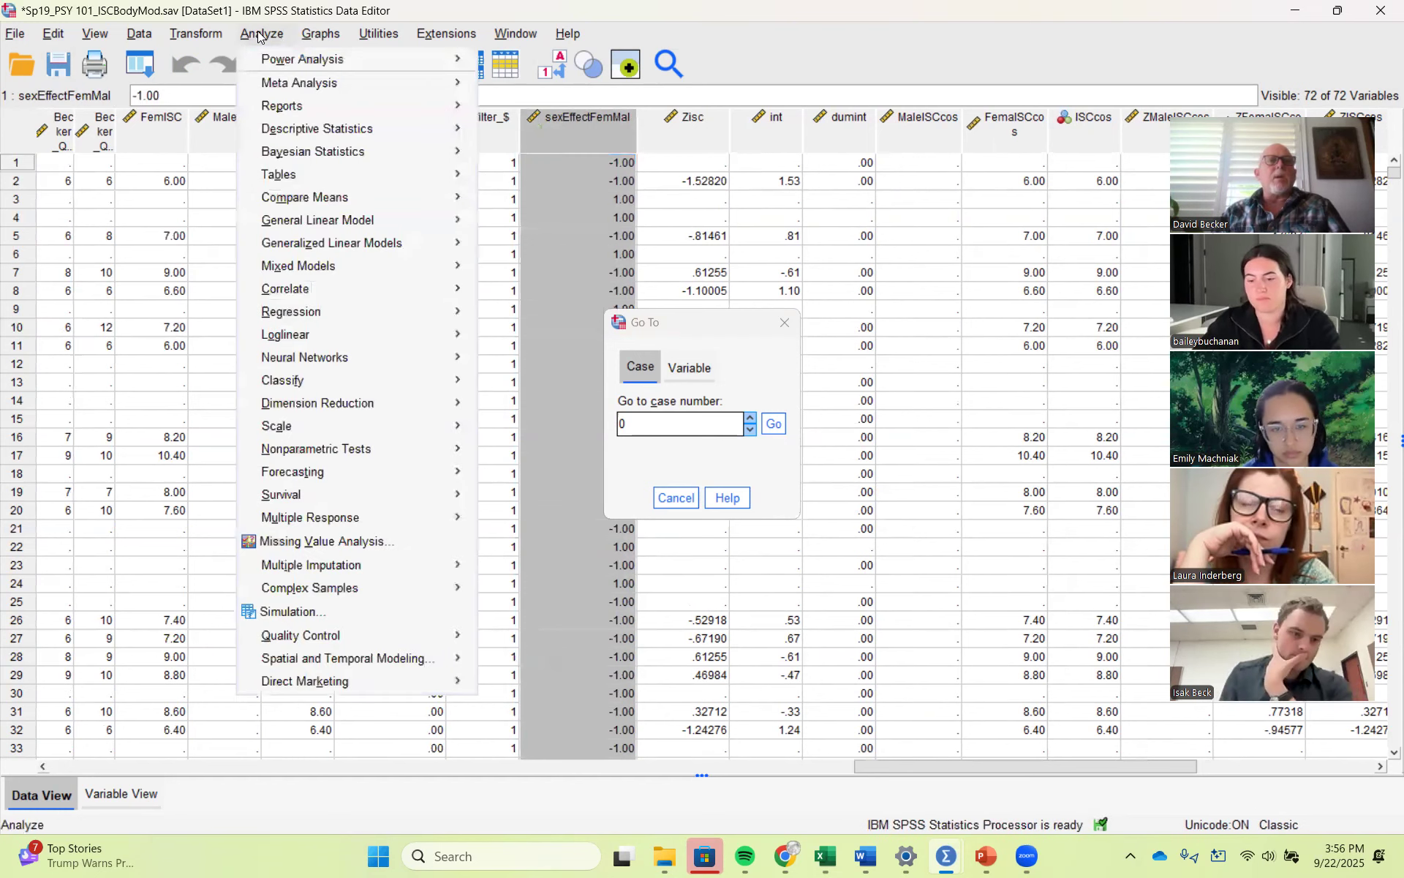
left_click(203, 37)
left_click(202, 61)
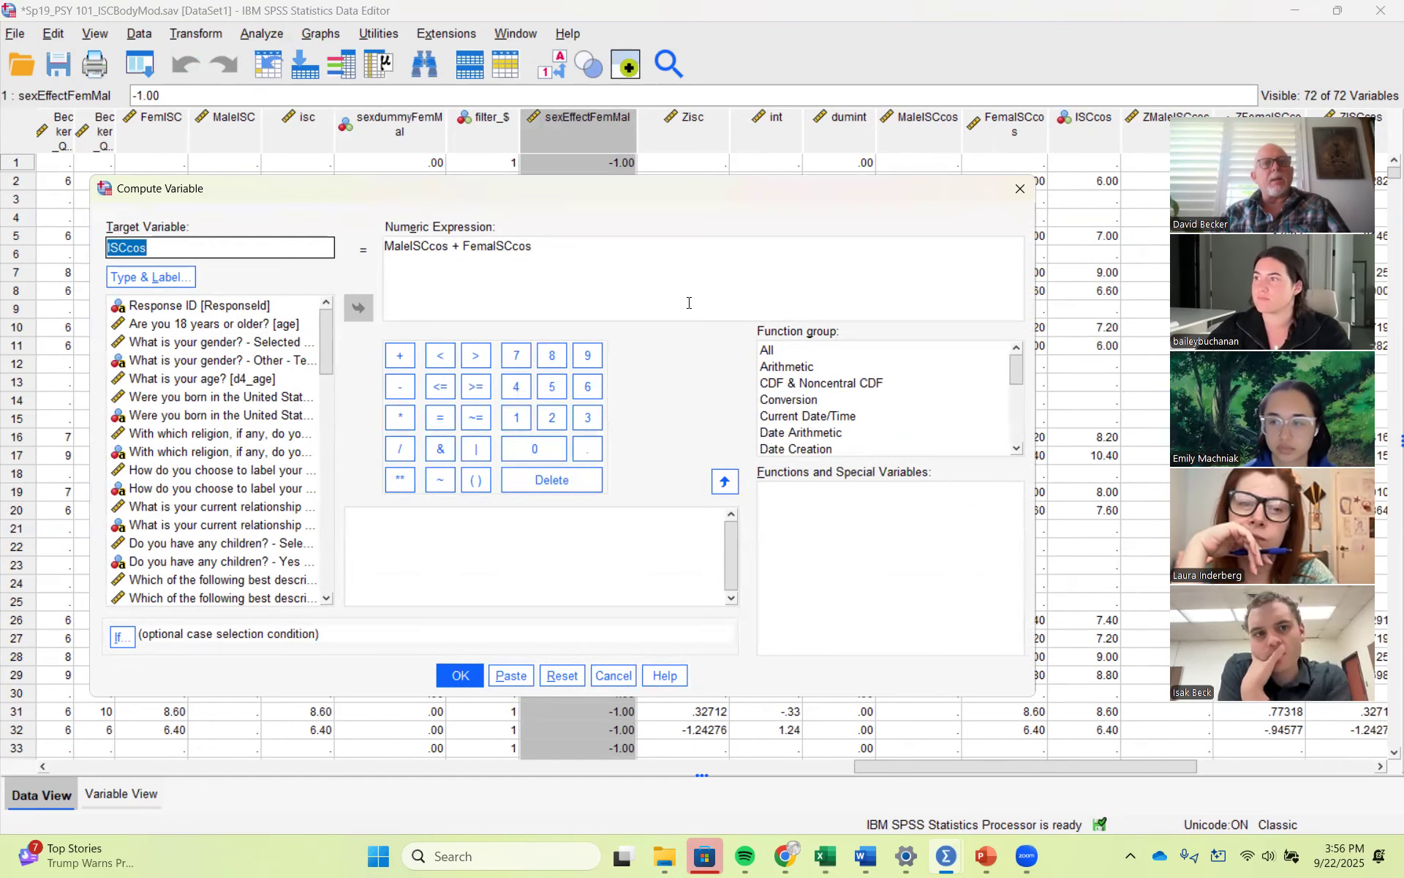
left_click(611, 676)
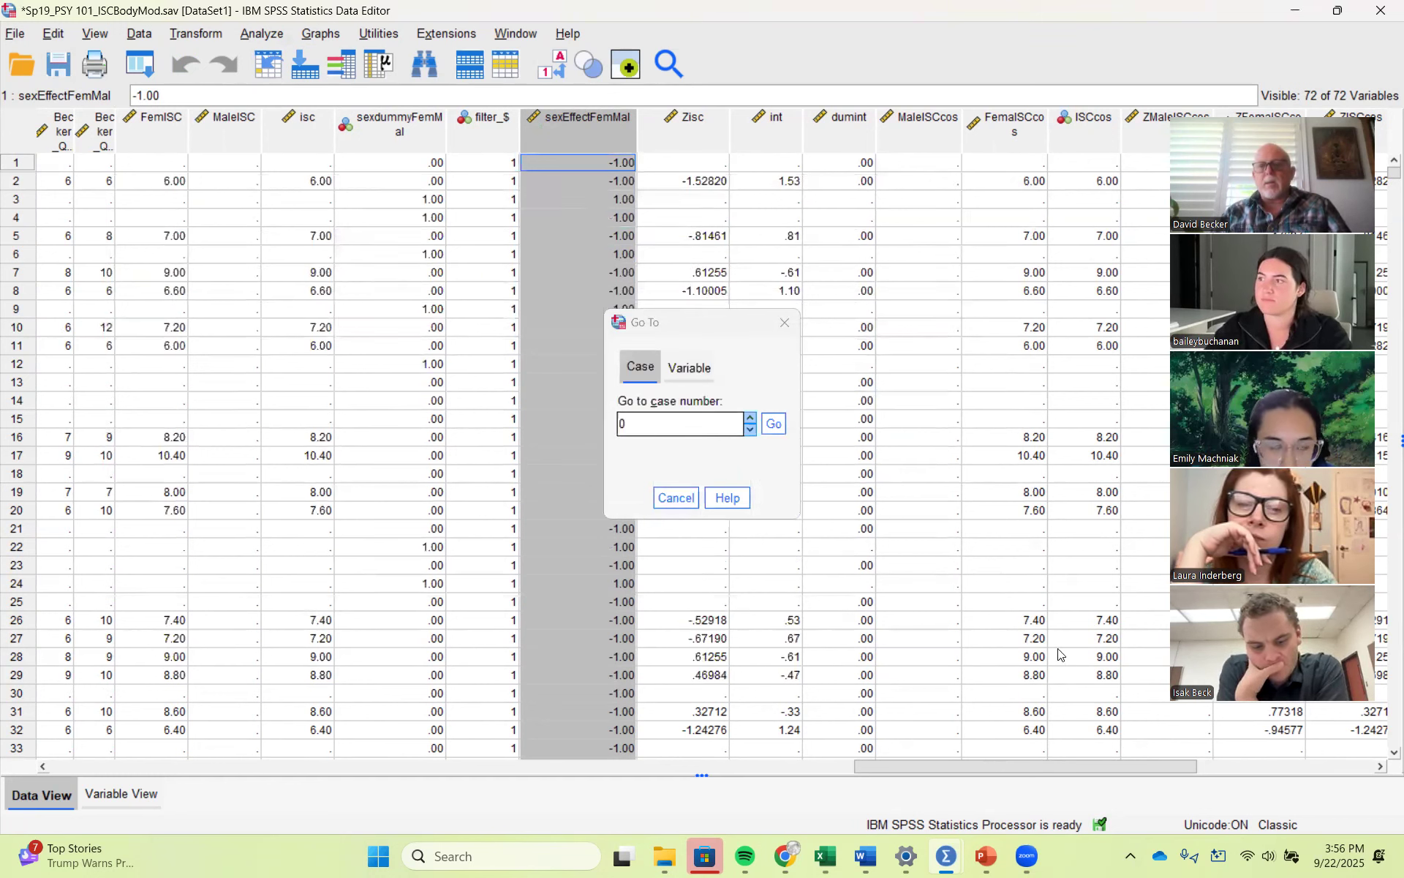
Step: Inspect the standardized score columns ZMaleISCcos, ZFemalISCcos and ZISCcos in the dataset
left_click(1349, 768)
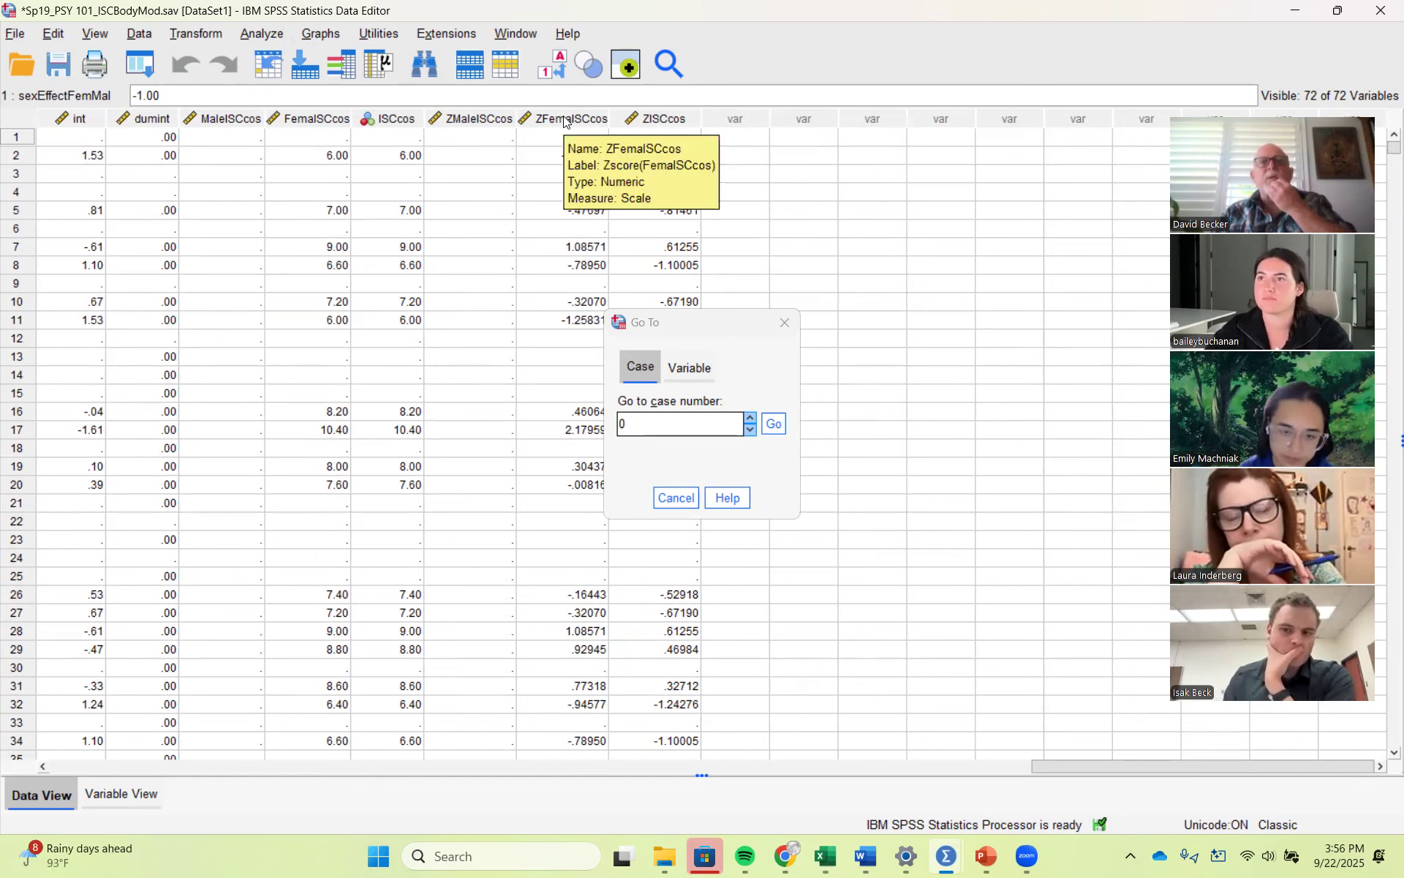
left_click_drag(471, 122, 558, 123)
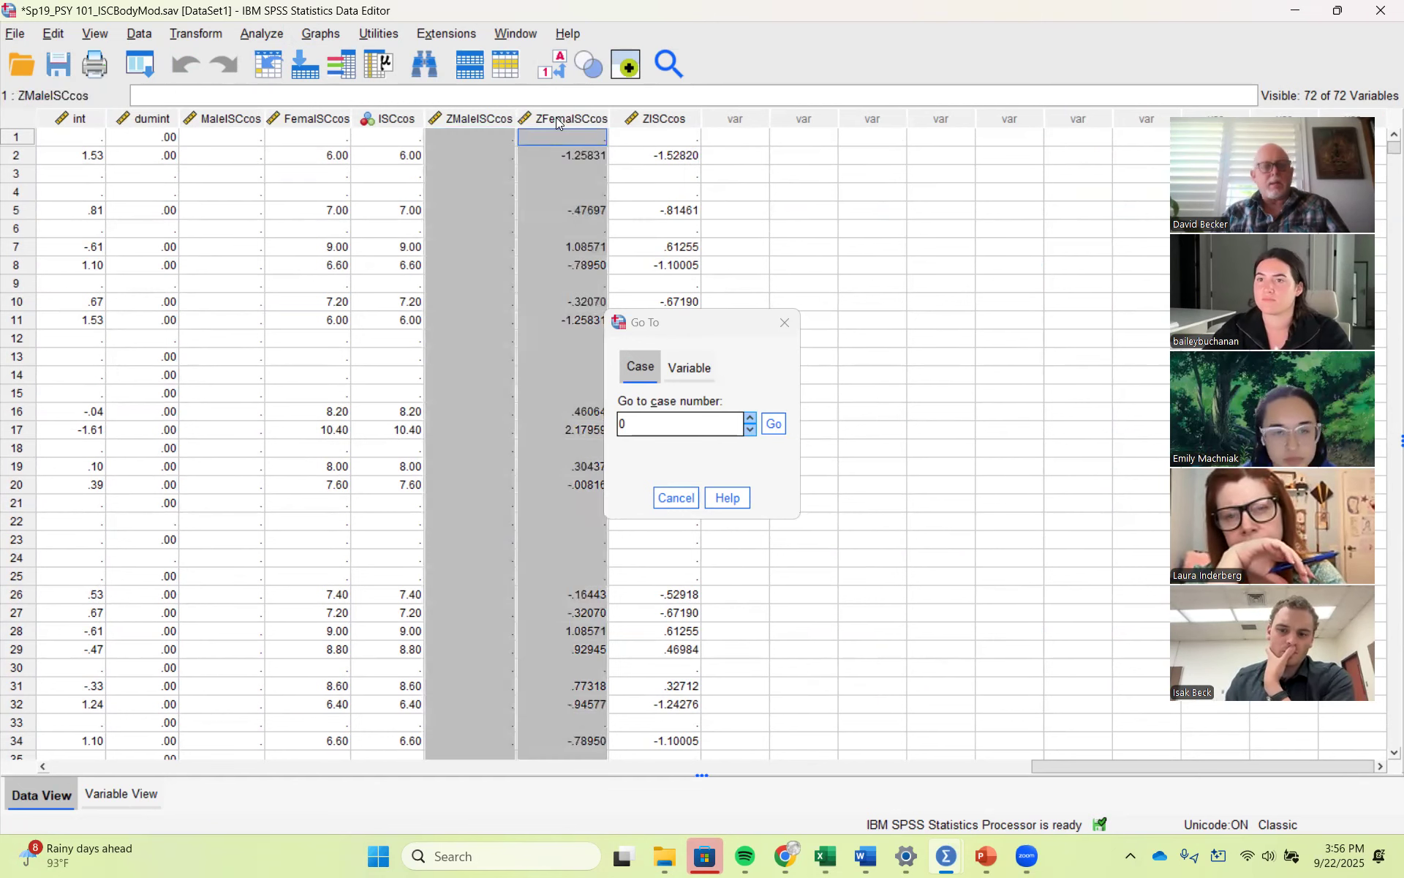
left_click(663, 119)
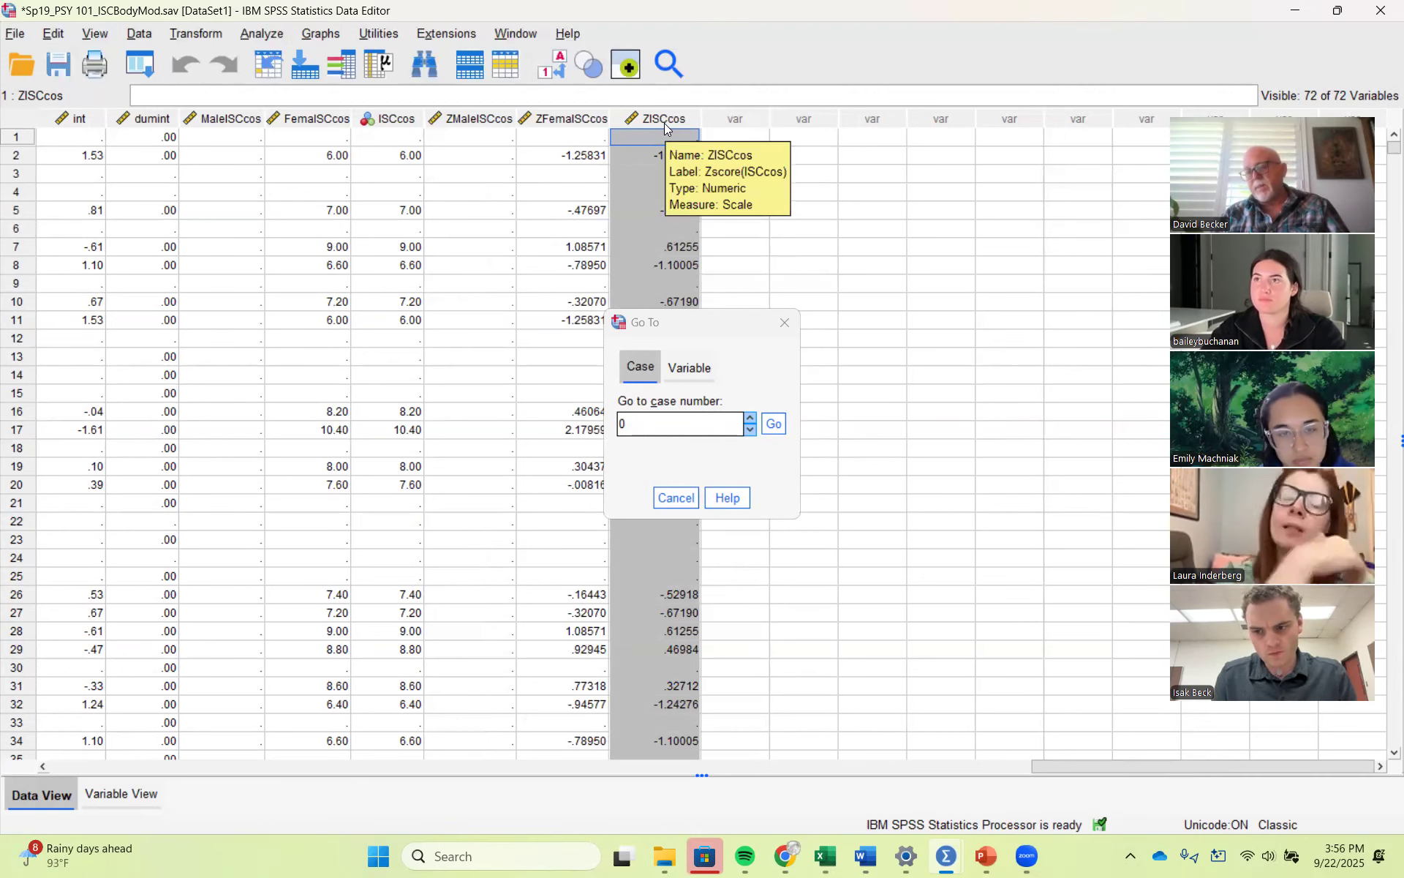
Step: Replace the Compute Variable expression with sexEffectFemMal * ZISCcos
left_click(187, 35)
left_click(217, 60)
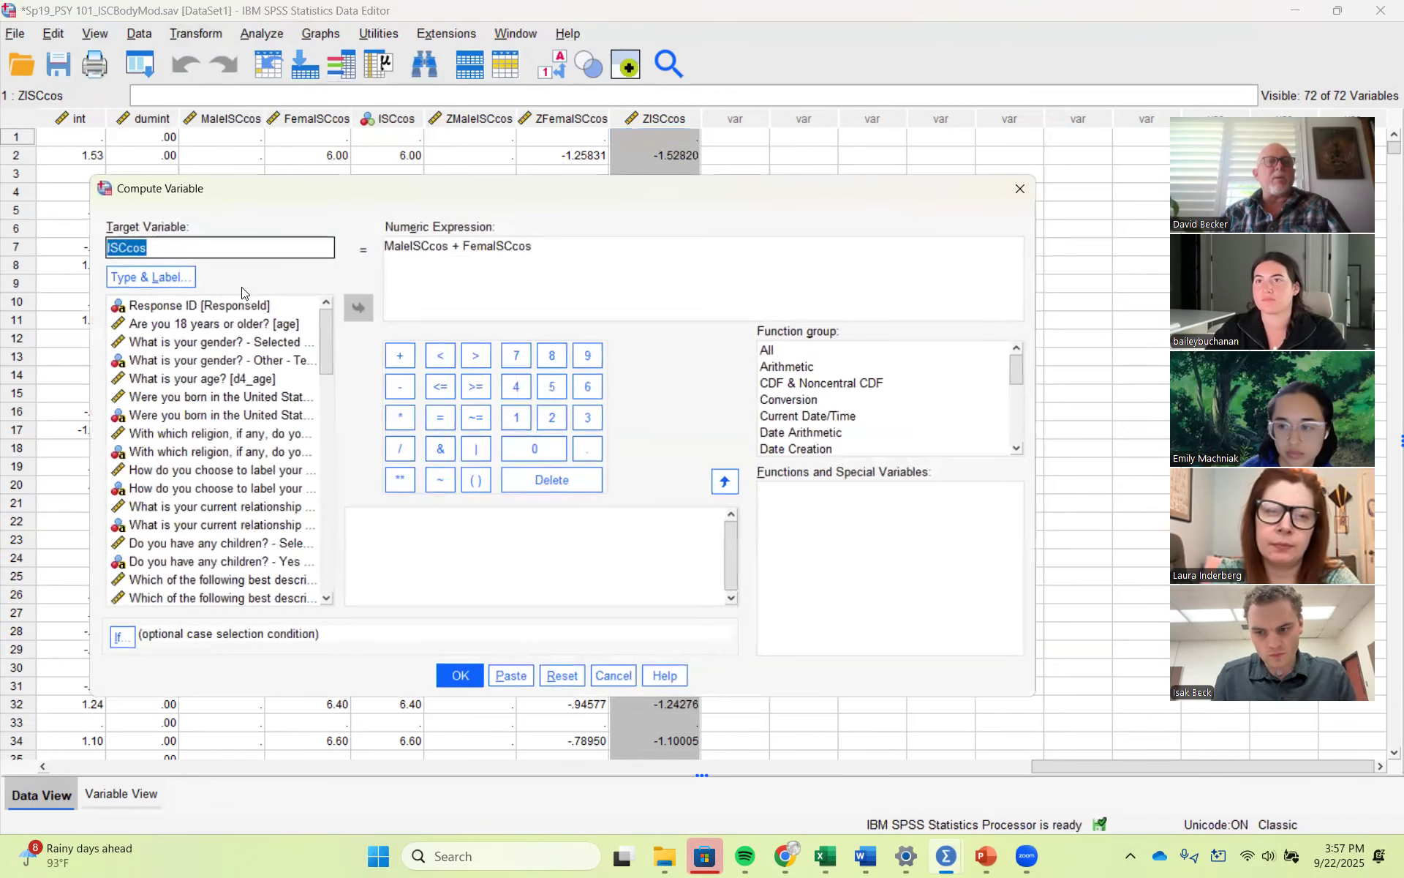
left_click_drag(567, 242, 370, 225)
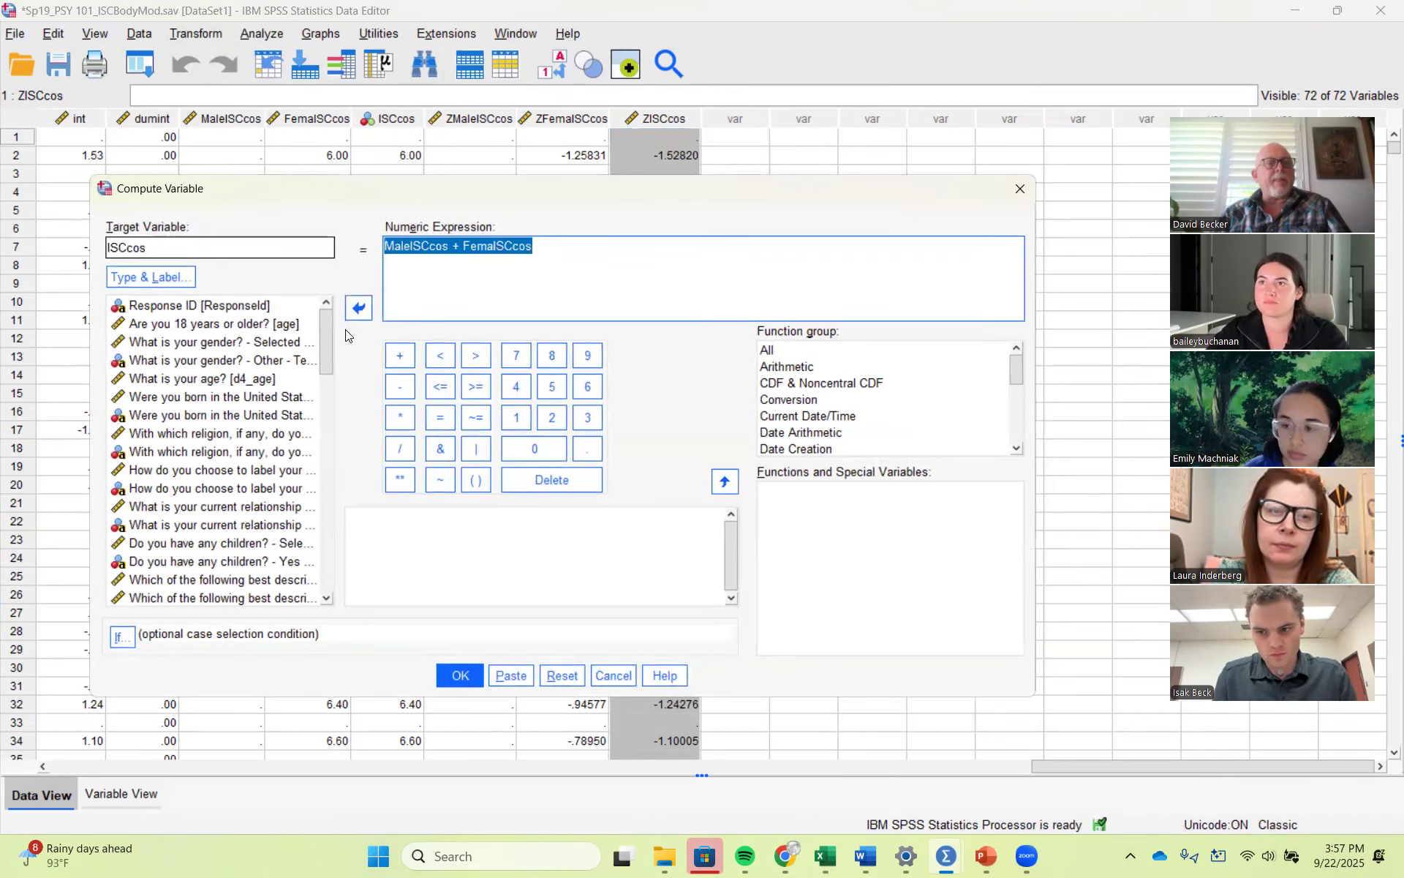
left_click_drag(326, 351, 336, 621)
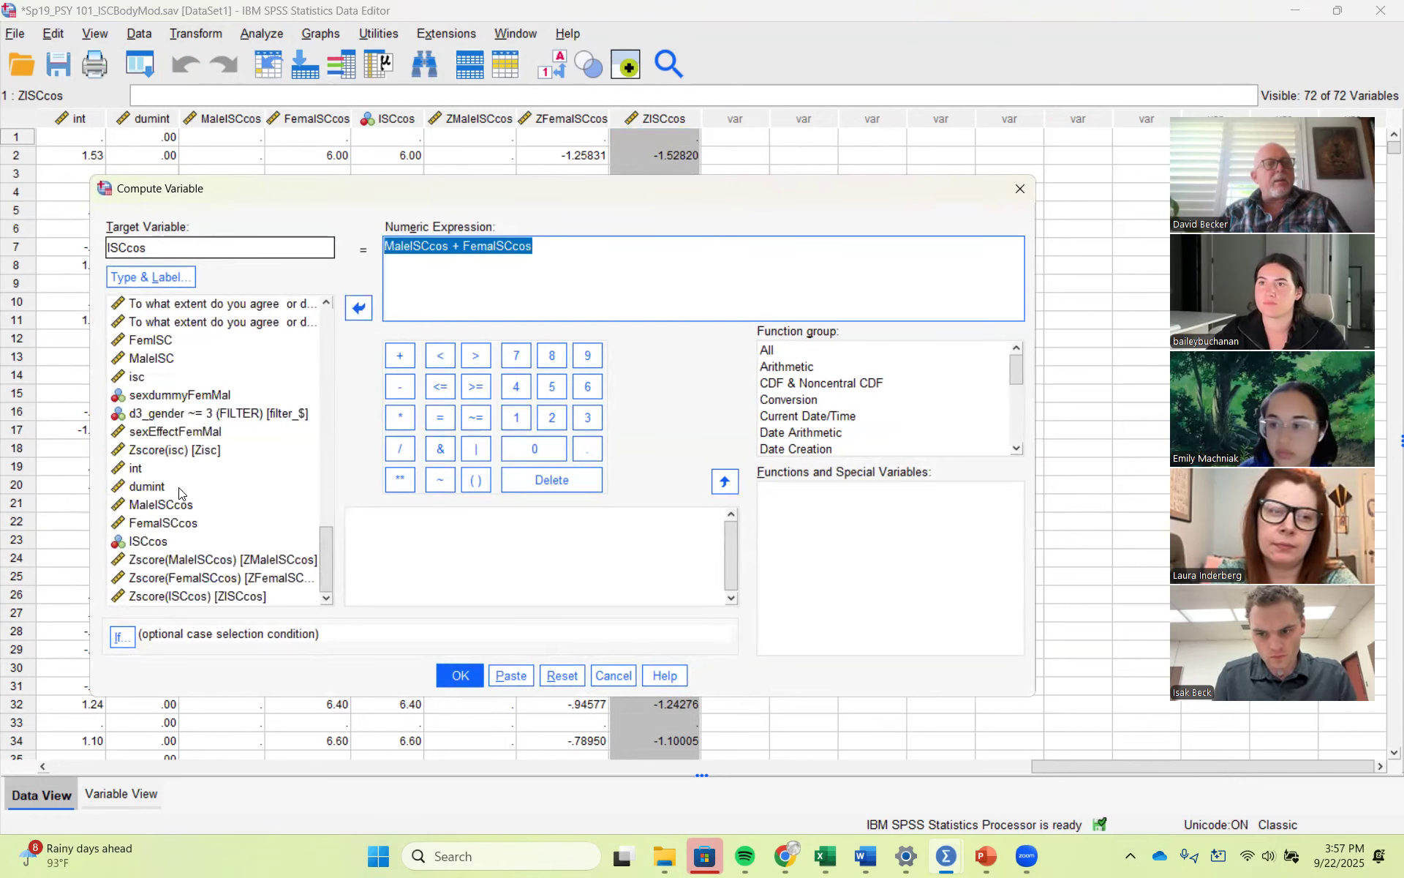
left_click(180, 433)
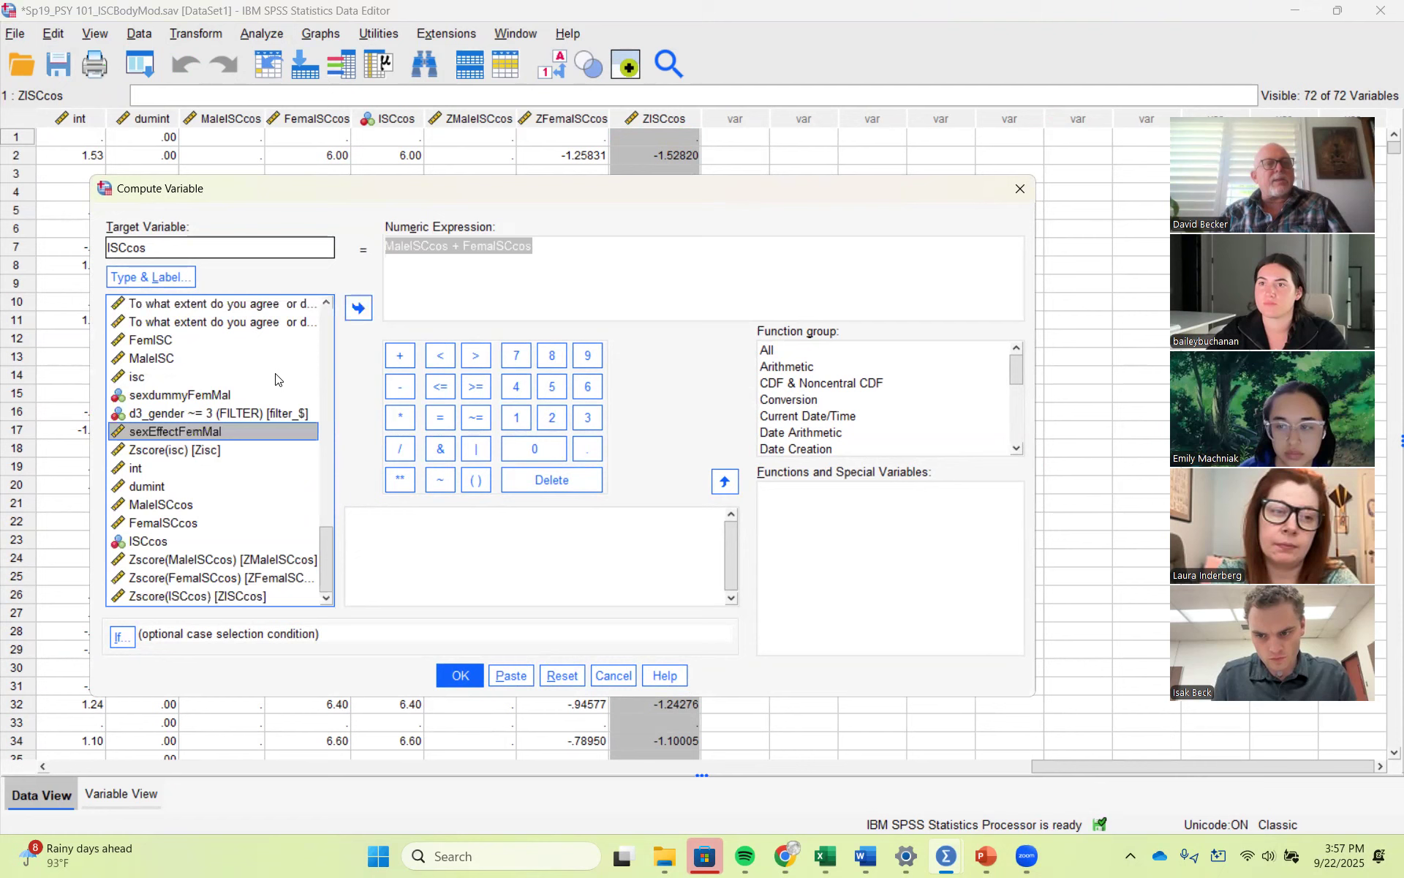
left_click(358, 308)
left_click(404, 427)
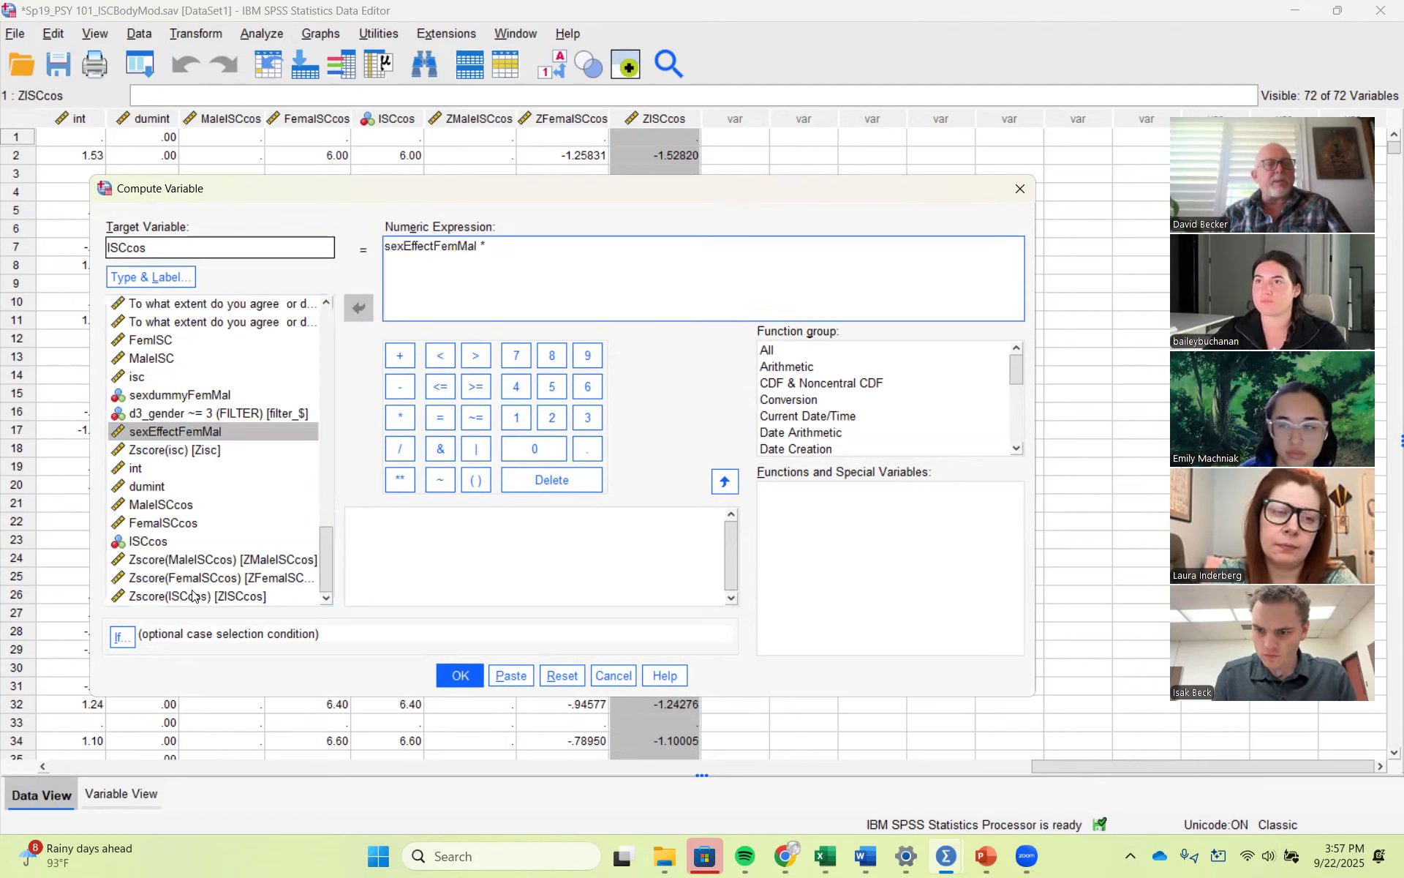
left_click(161, 598)
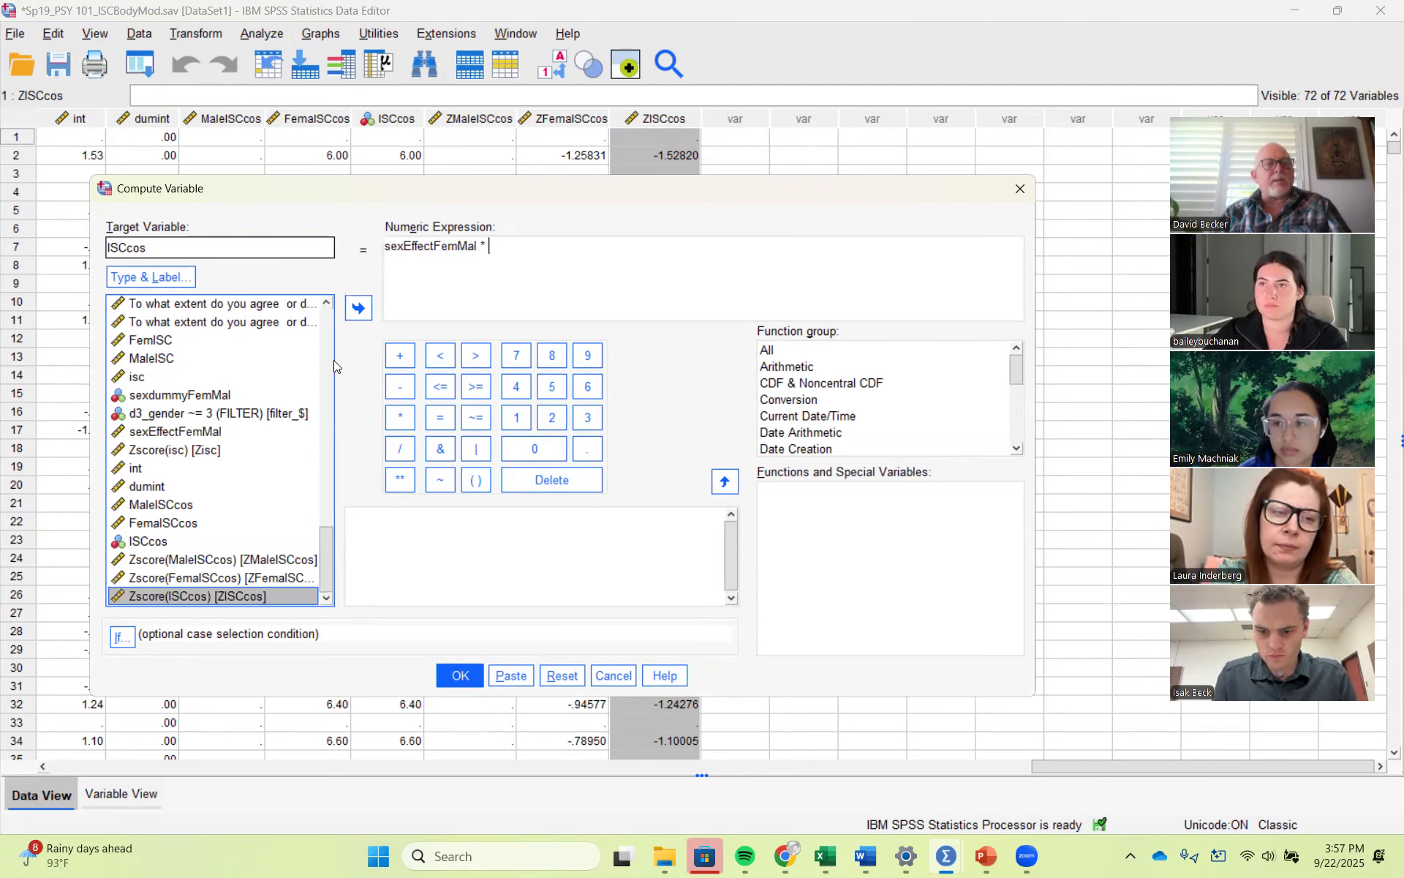
left_click(355, 312)
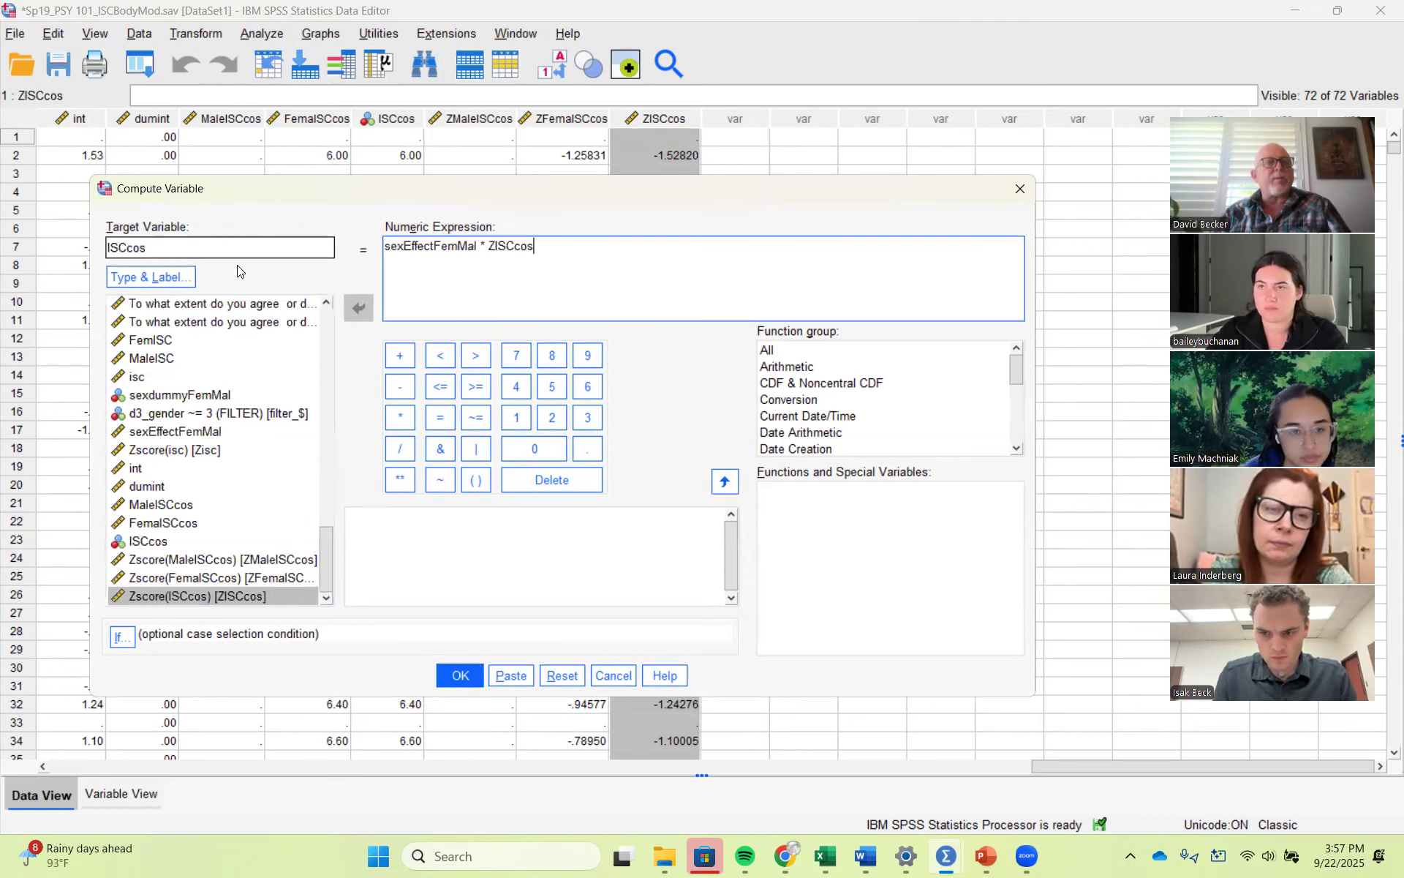
Step: Name the target variable INTef and compute the interaction term
double_click(174, 249)
type("EffectInt")
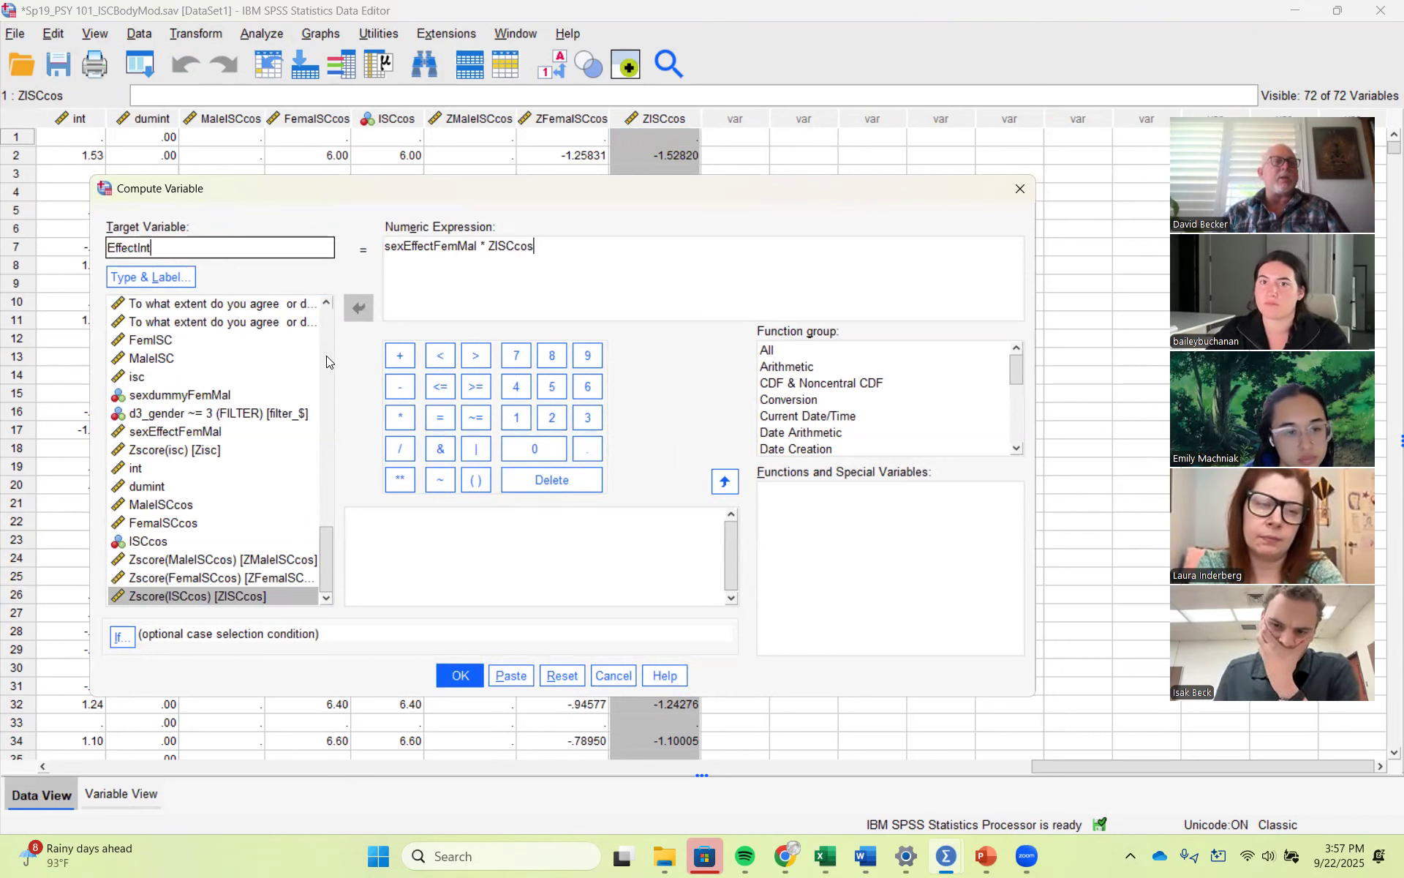
left_click_drag(205, 248, 16, 249)
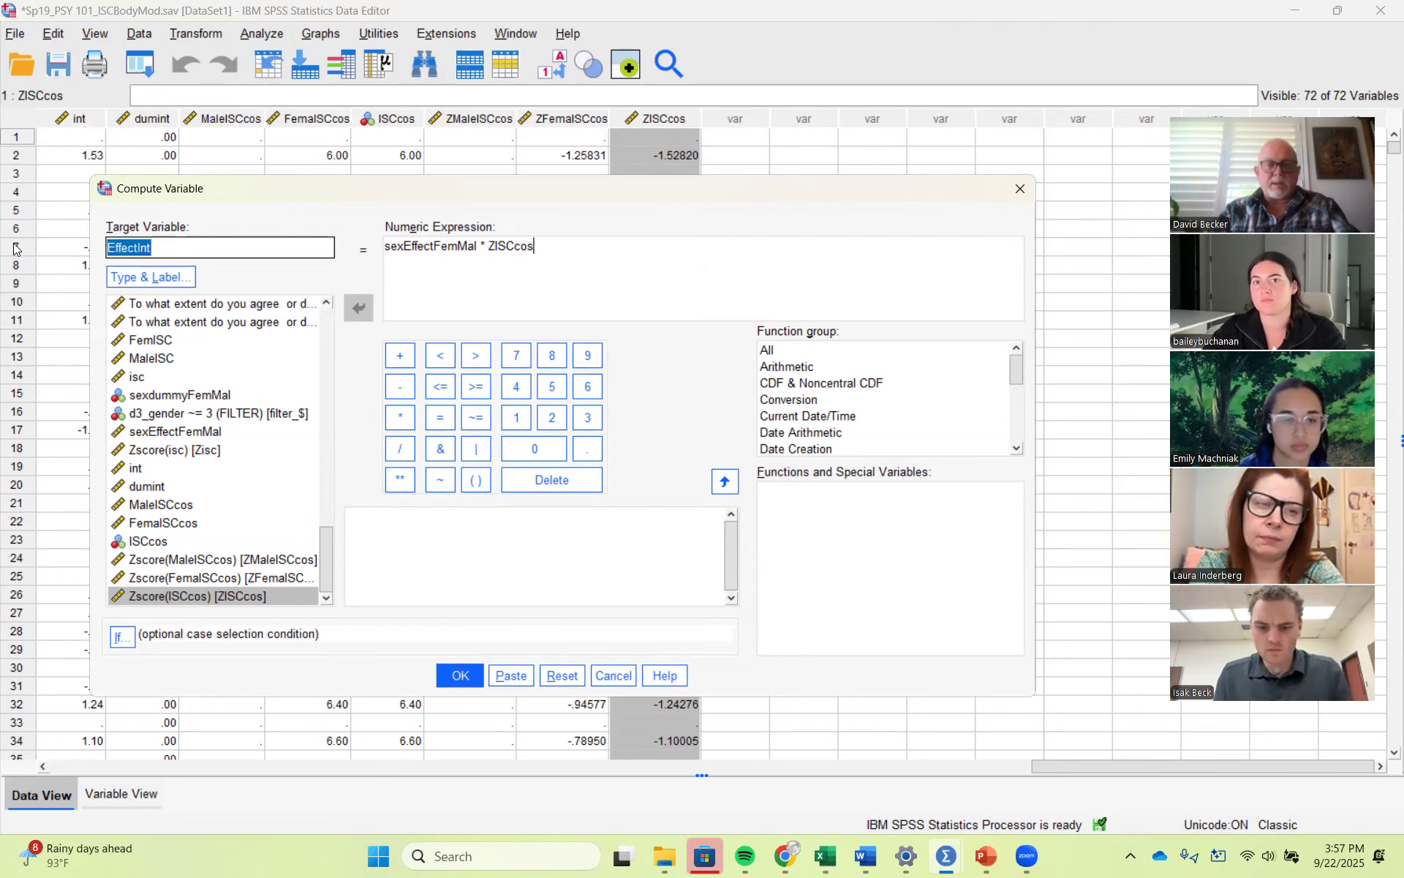
type("INTef")
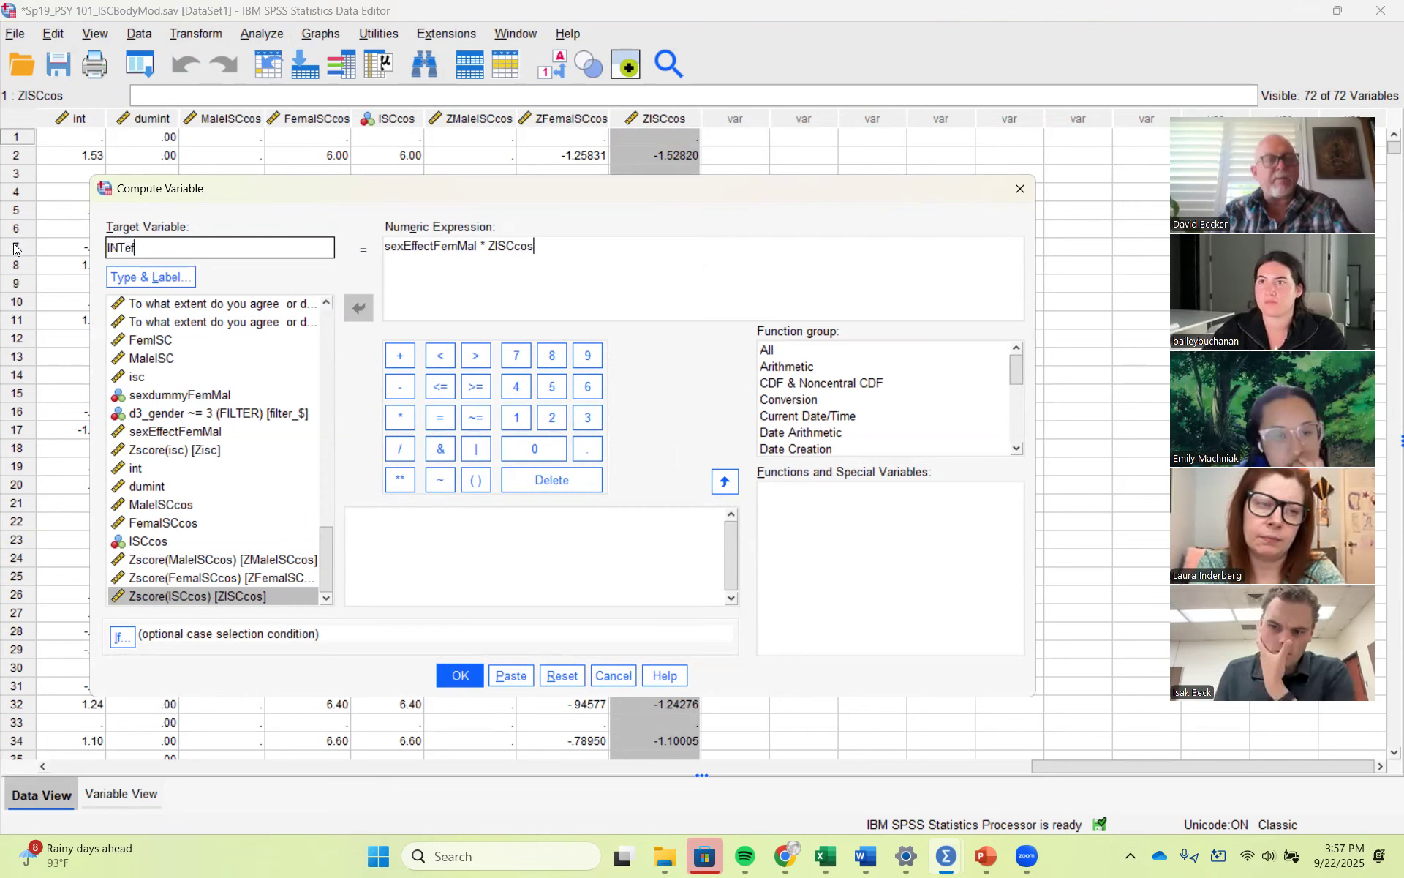
left_click(462, 676)
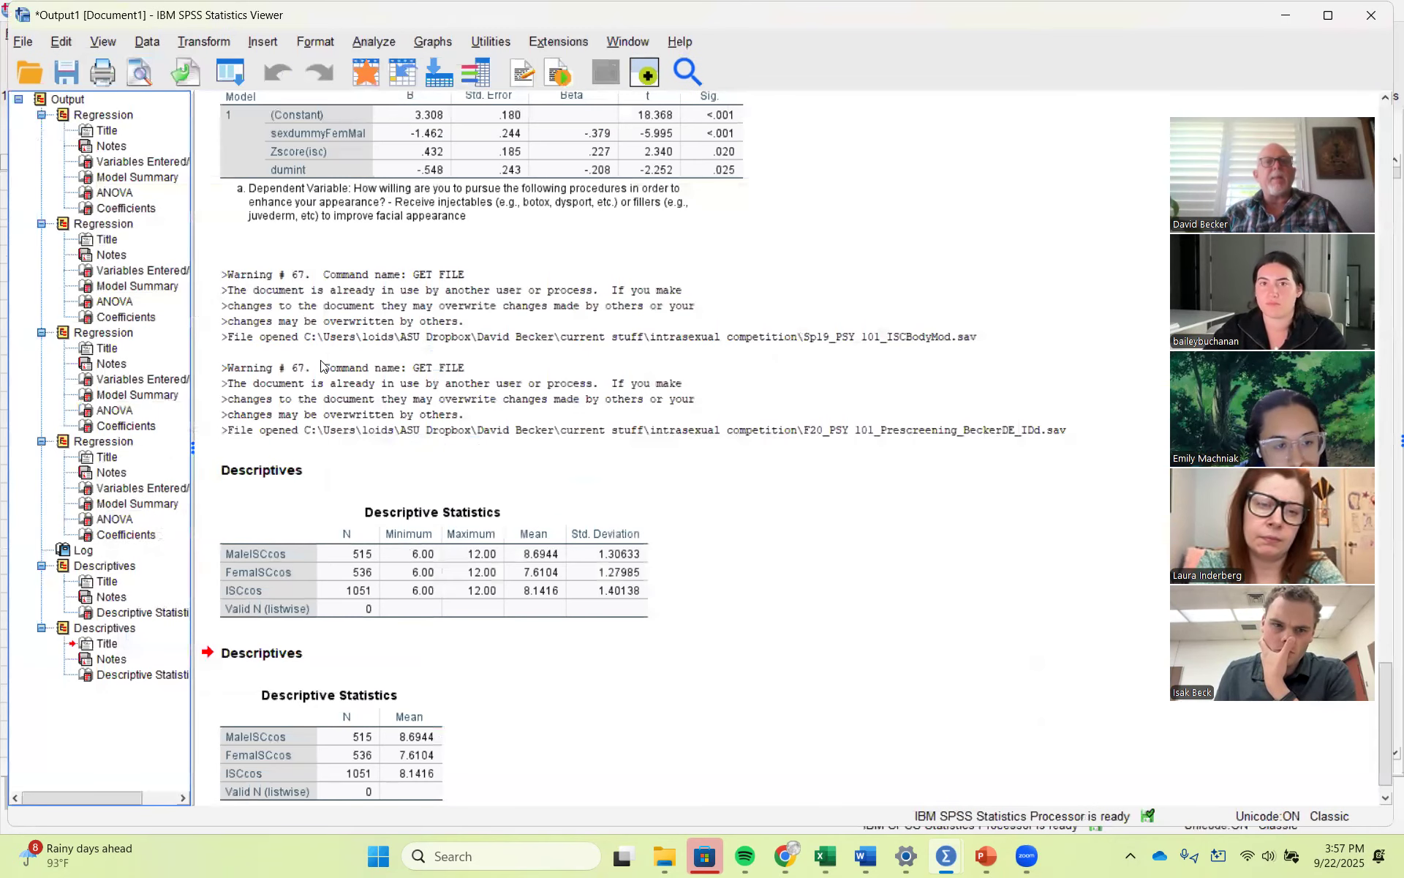
Step: Open Linear Regression and remove the previous predictors Zisc, sexdummyFemMal and dumint along with the previous dependent variable
left_click(371, 42)
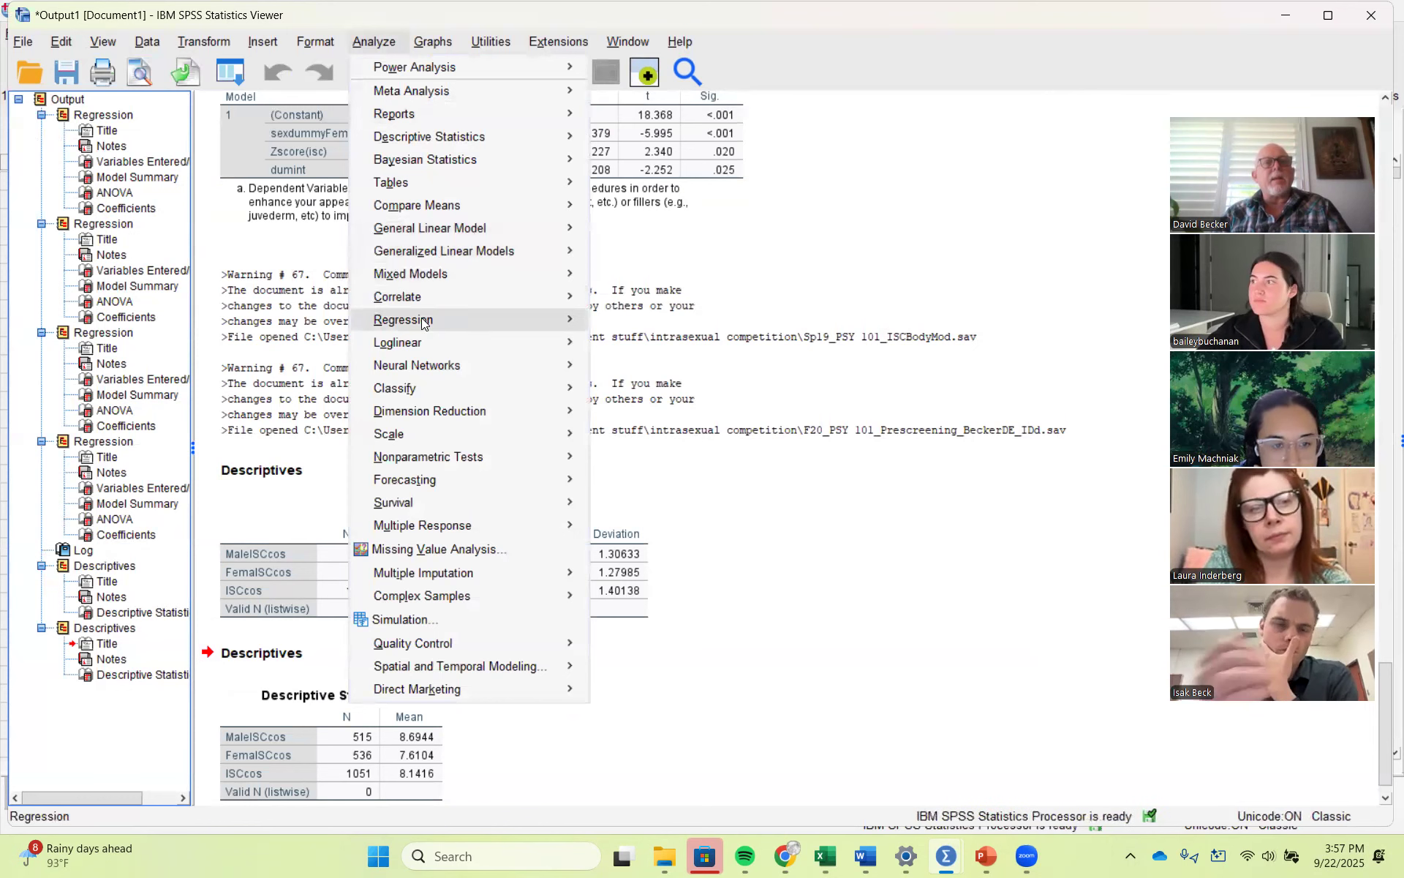
mouse_move(421, 317)
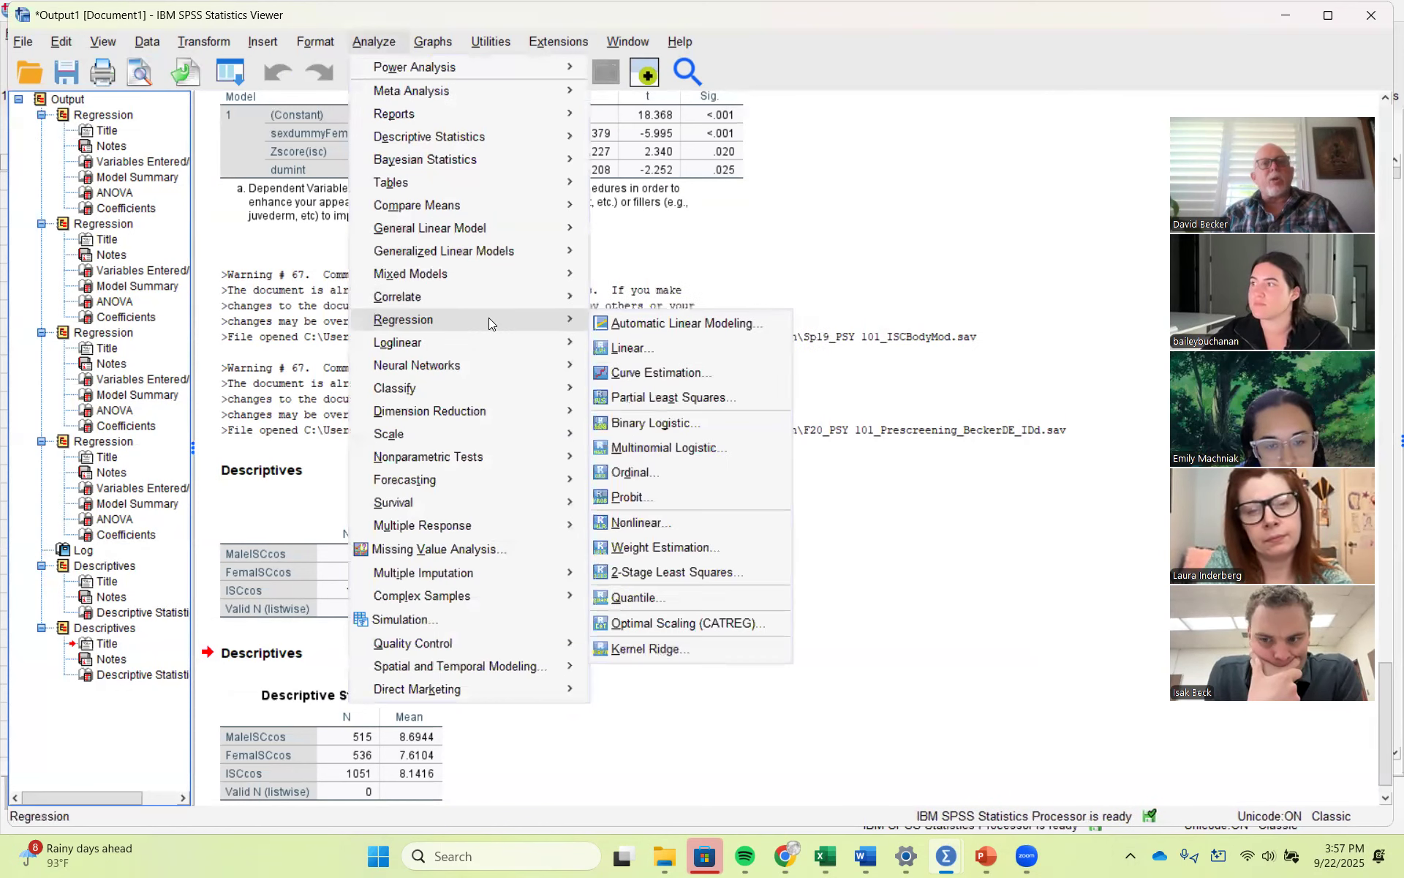
left_click(644, 348)
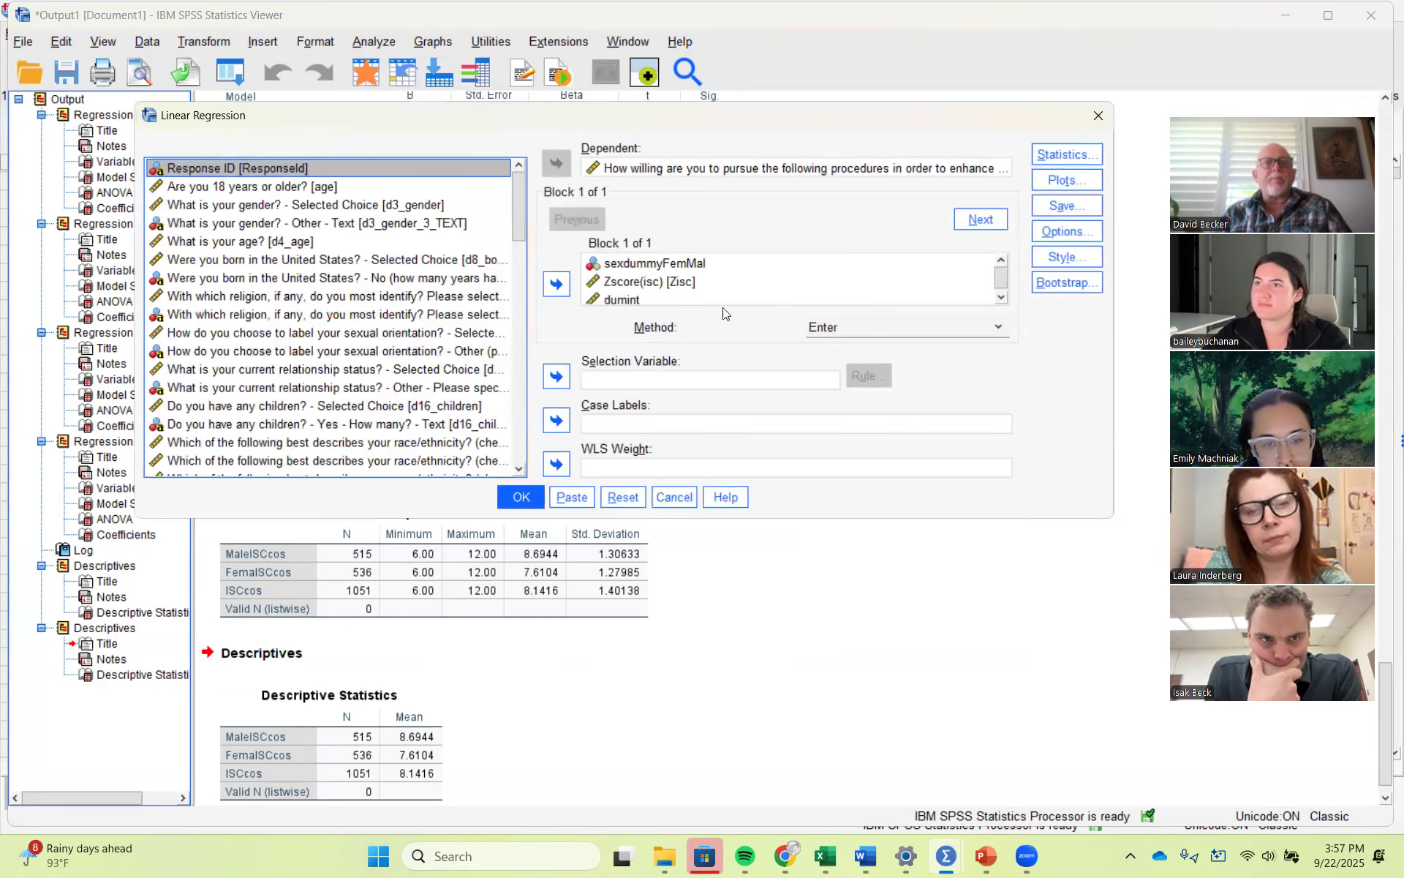
left_click(625, 284)
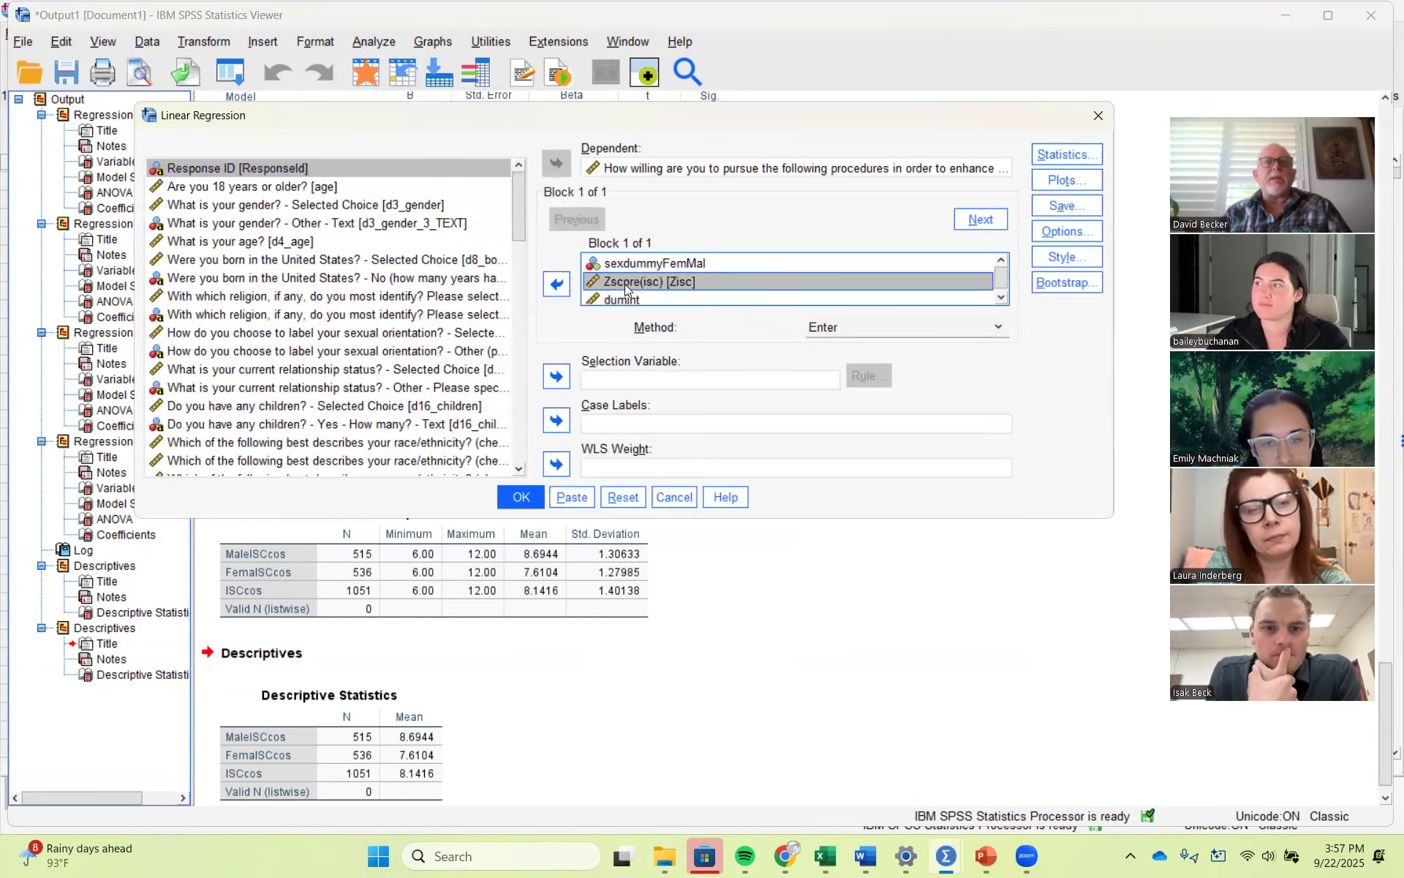
left_click(558, 284)
left_click(653, 264)
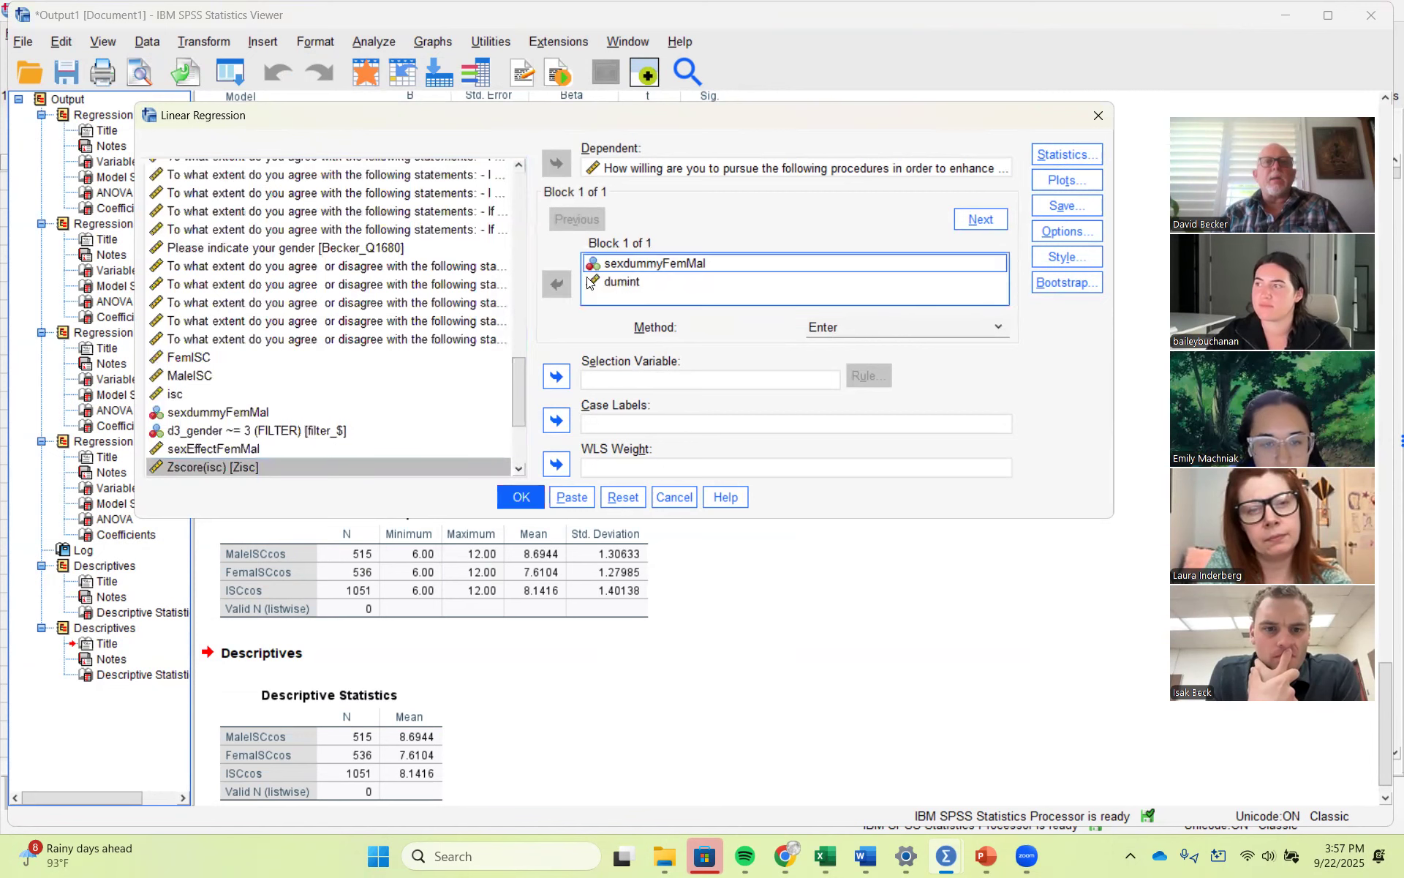
left_click(557, 283)
left_click(634, 264)
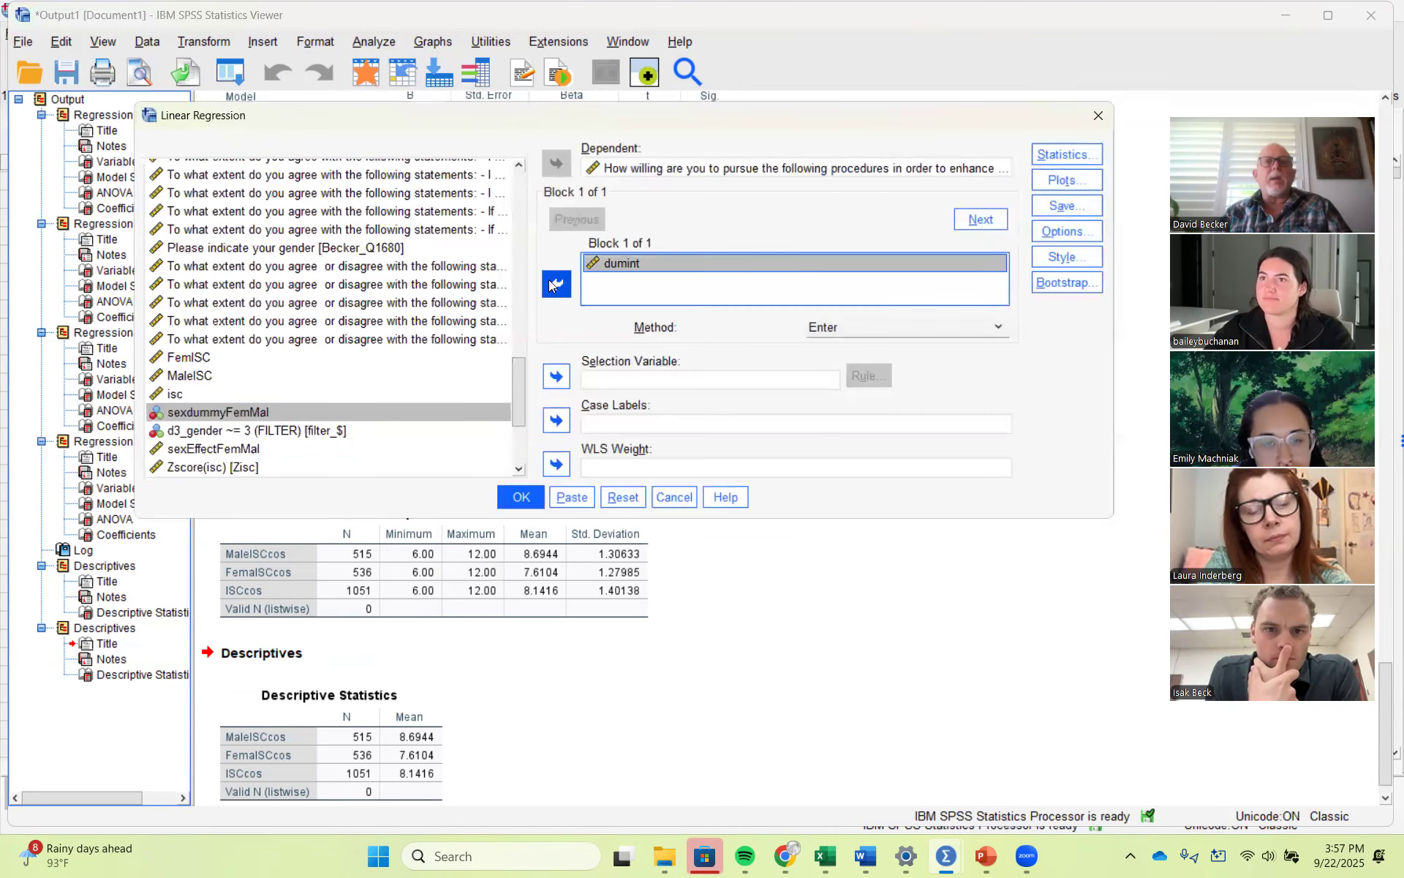
left_click(556, 284)
left_click(673, 167)
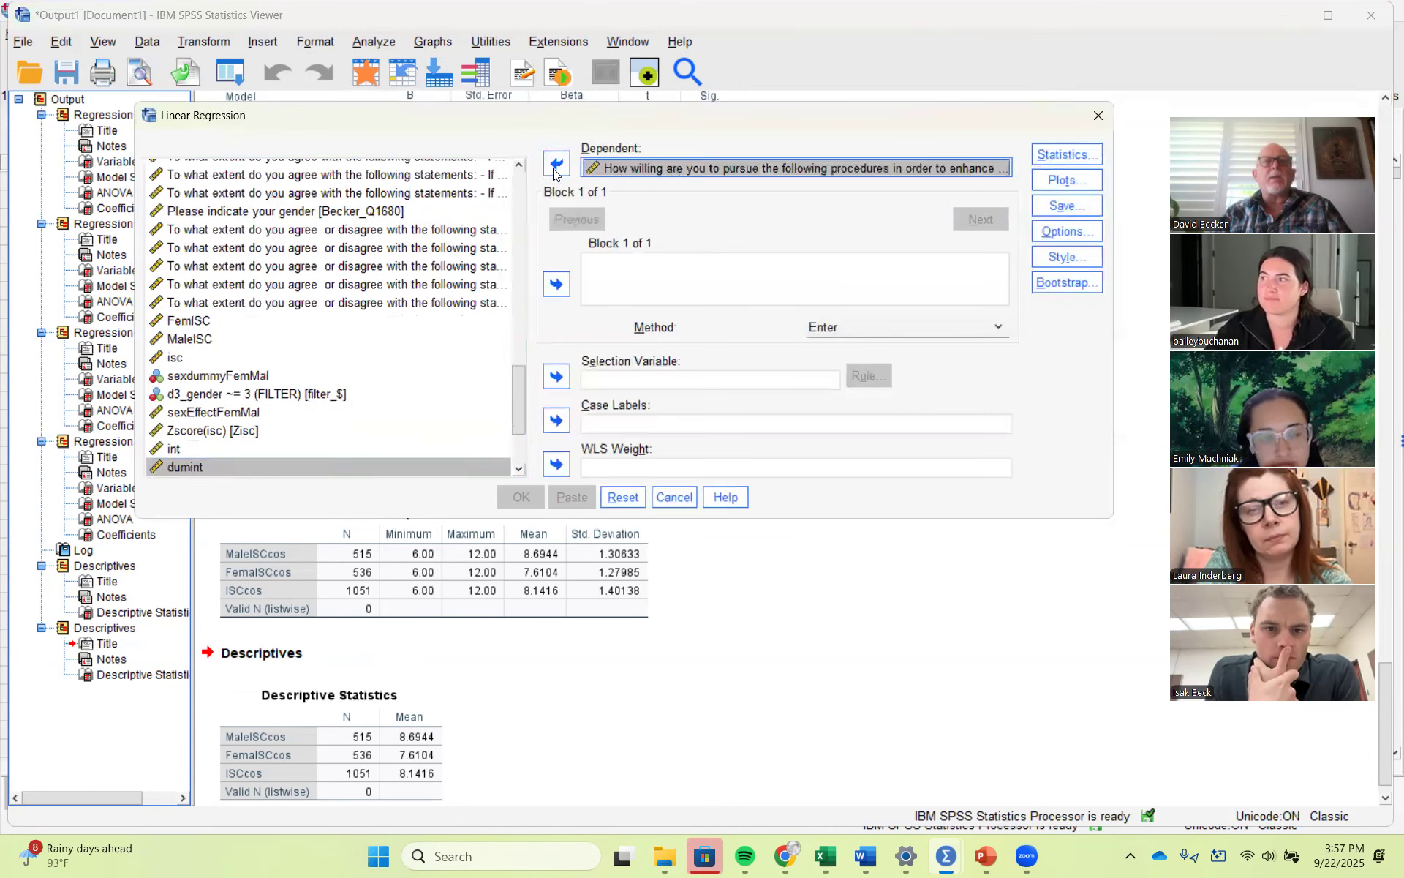
left_click(556, 165)
Step: Add sexEffectFemMal, ZISCcos and INTef as the independent variables in Block 1 of the linear regression
left_click_drag(513, 399, 508, 447)
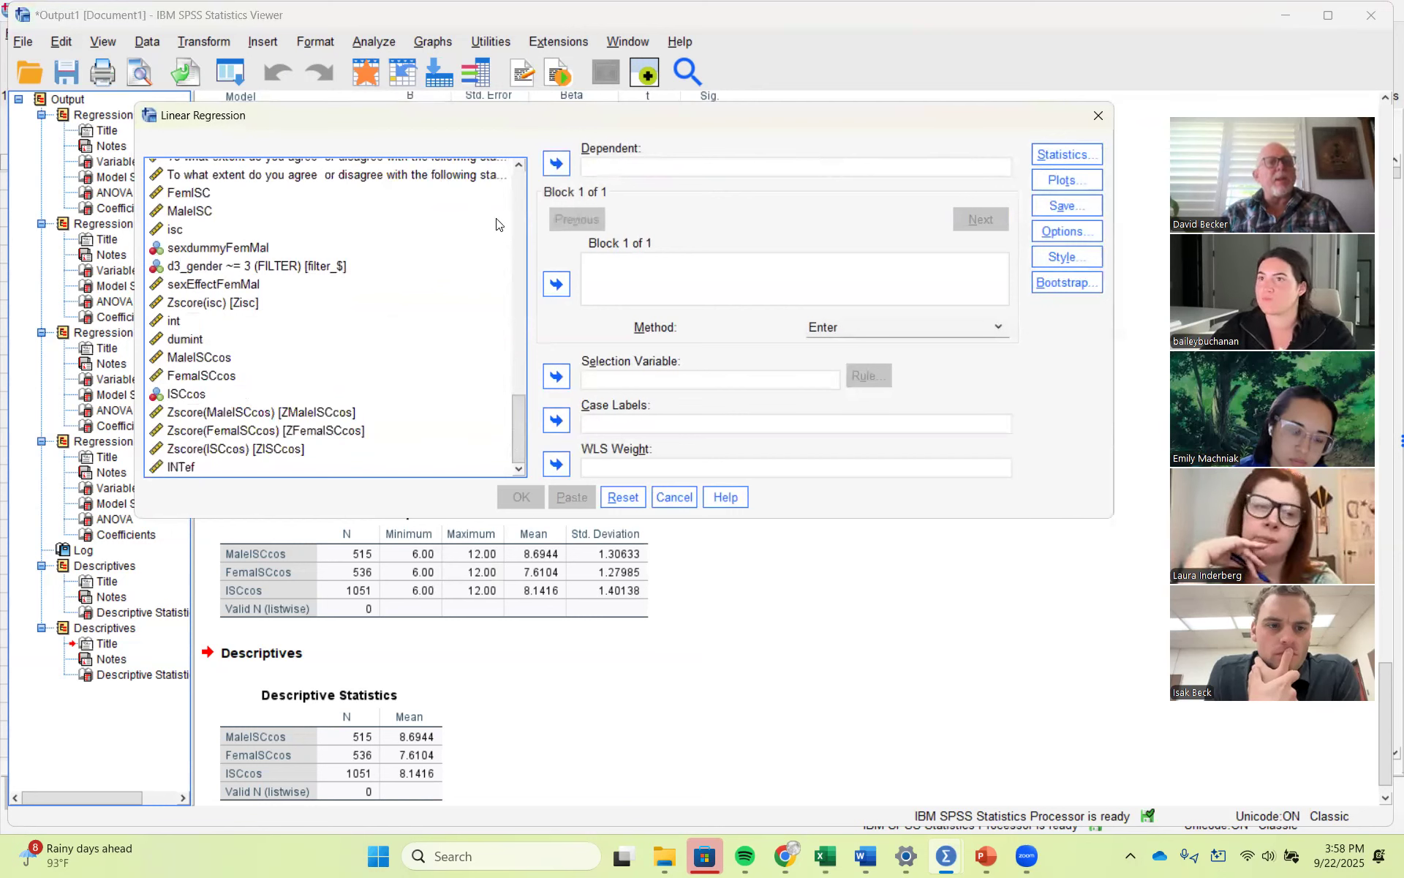
left_click(246, 285)
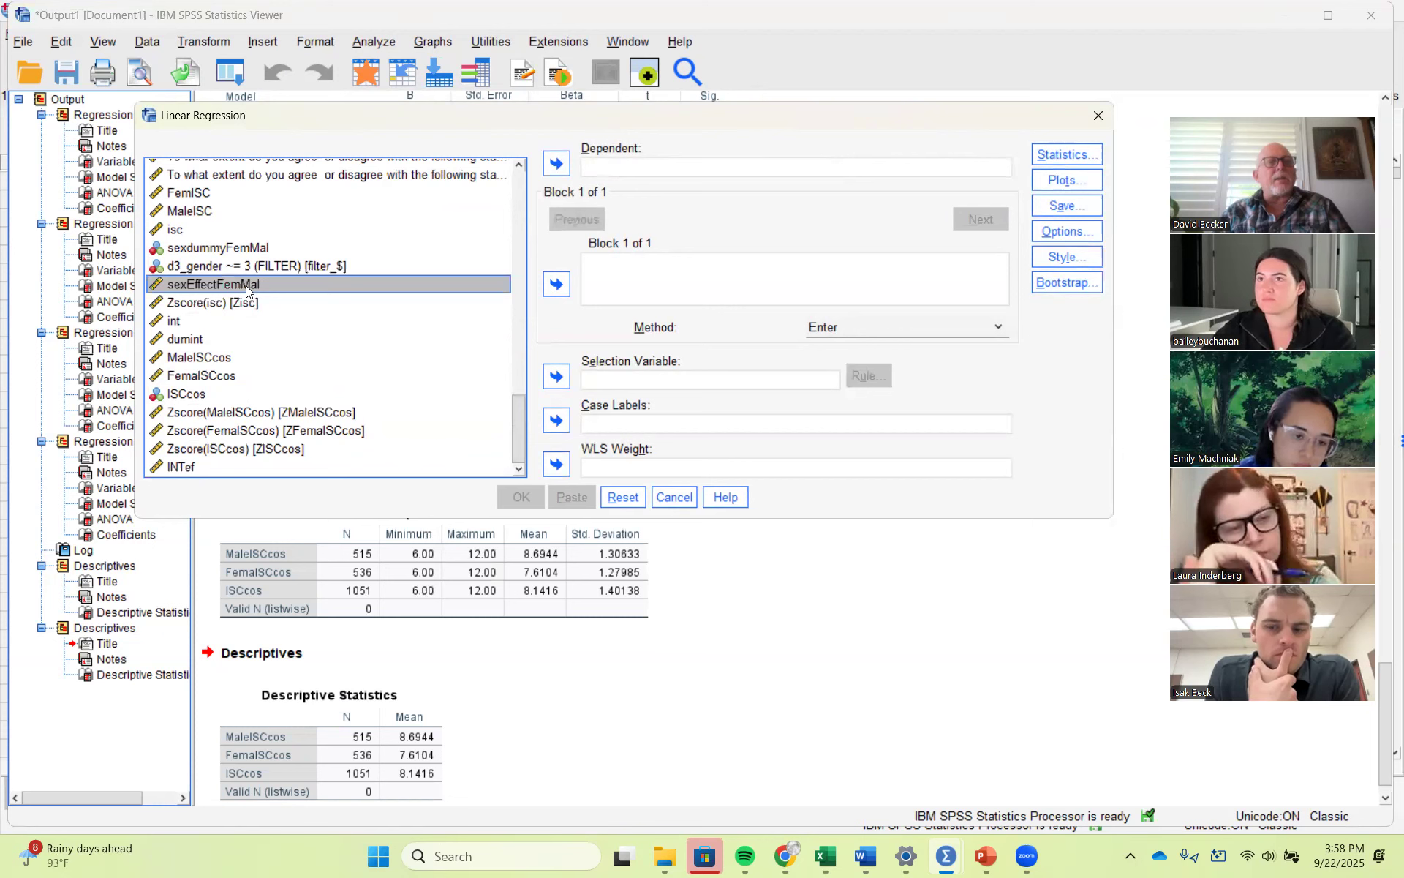
left_click(557, 282)
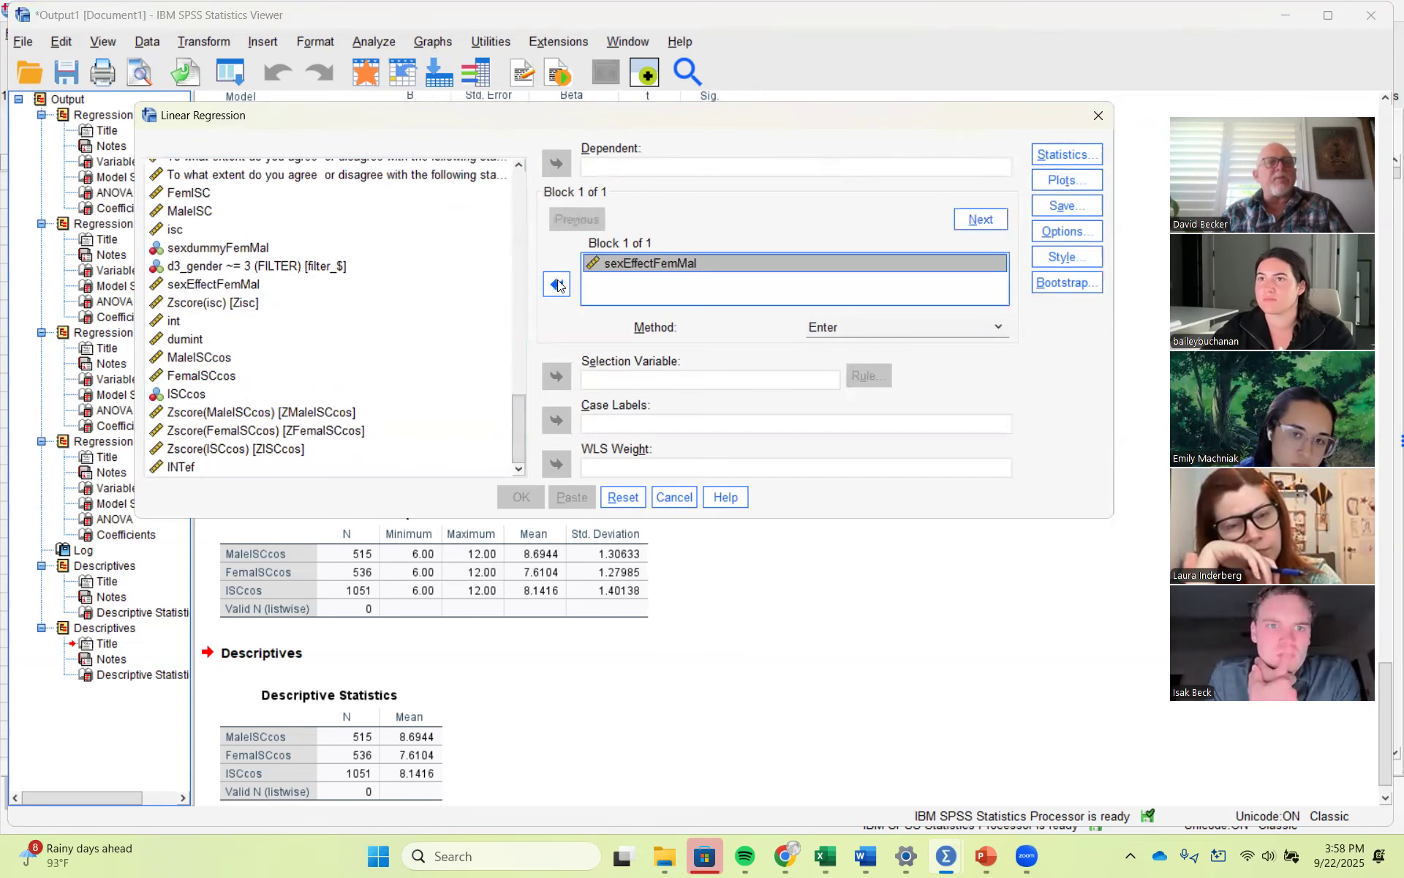
left_click(290, 449)
left_click(290, 449)
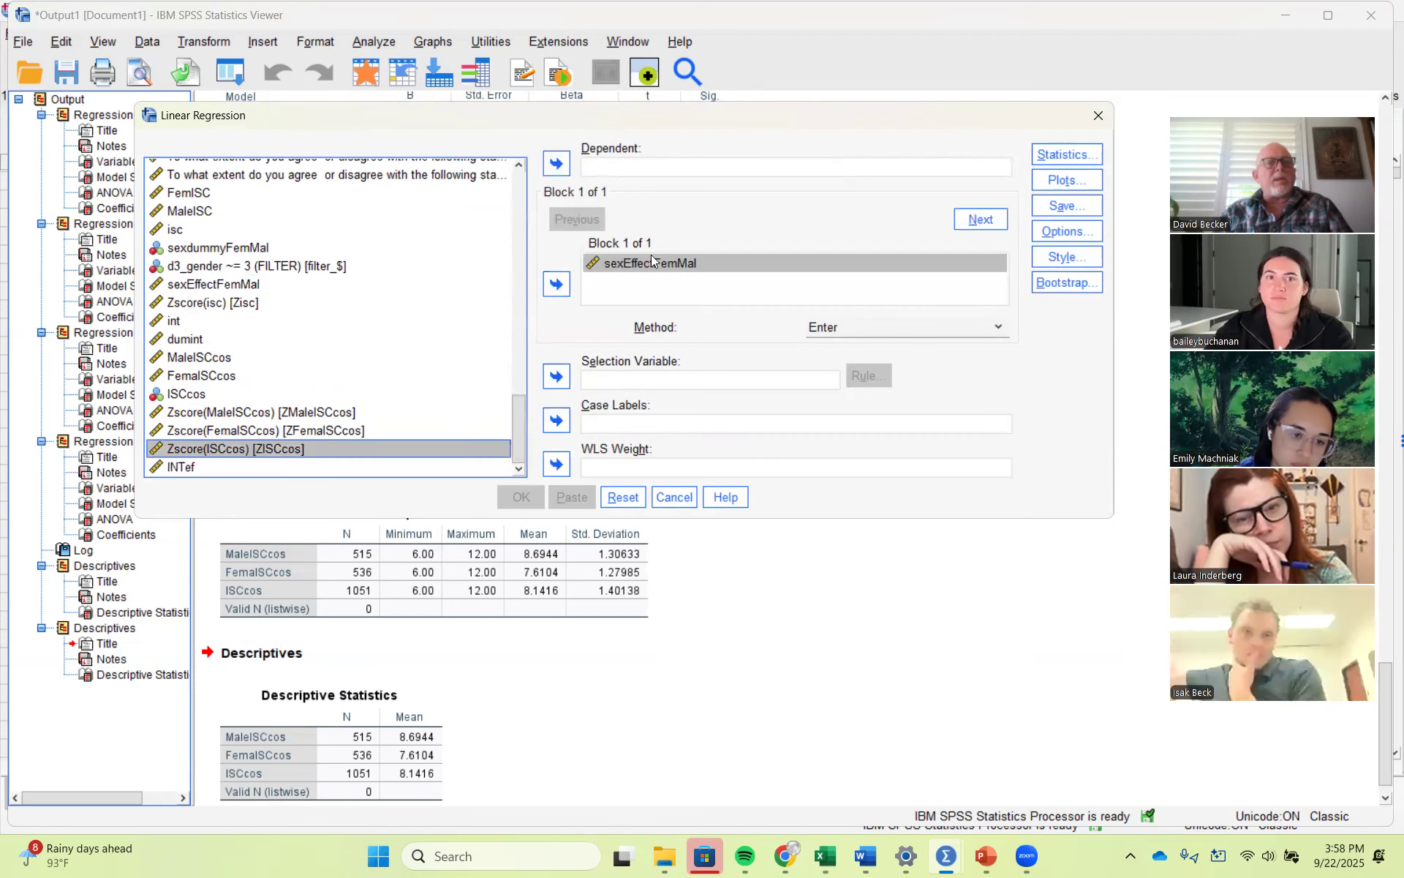
left_click(557, 282)
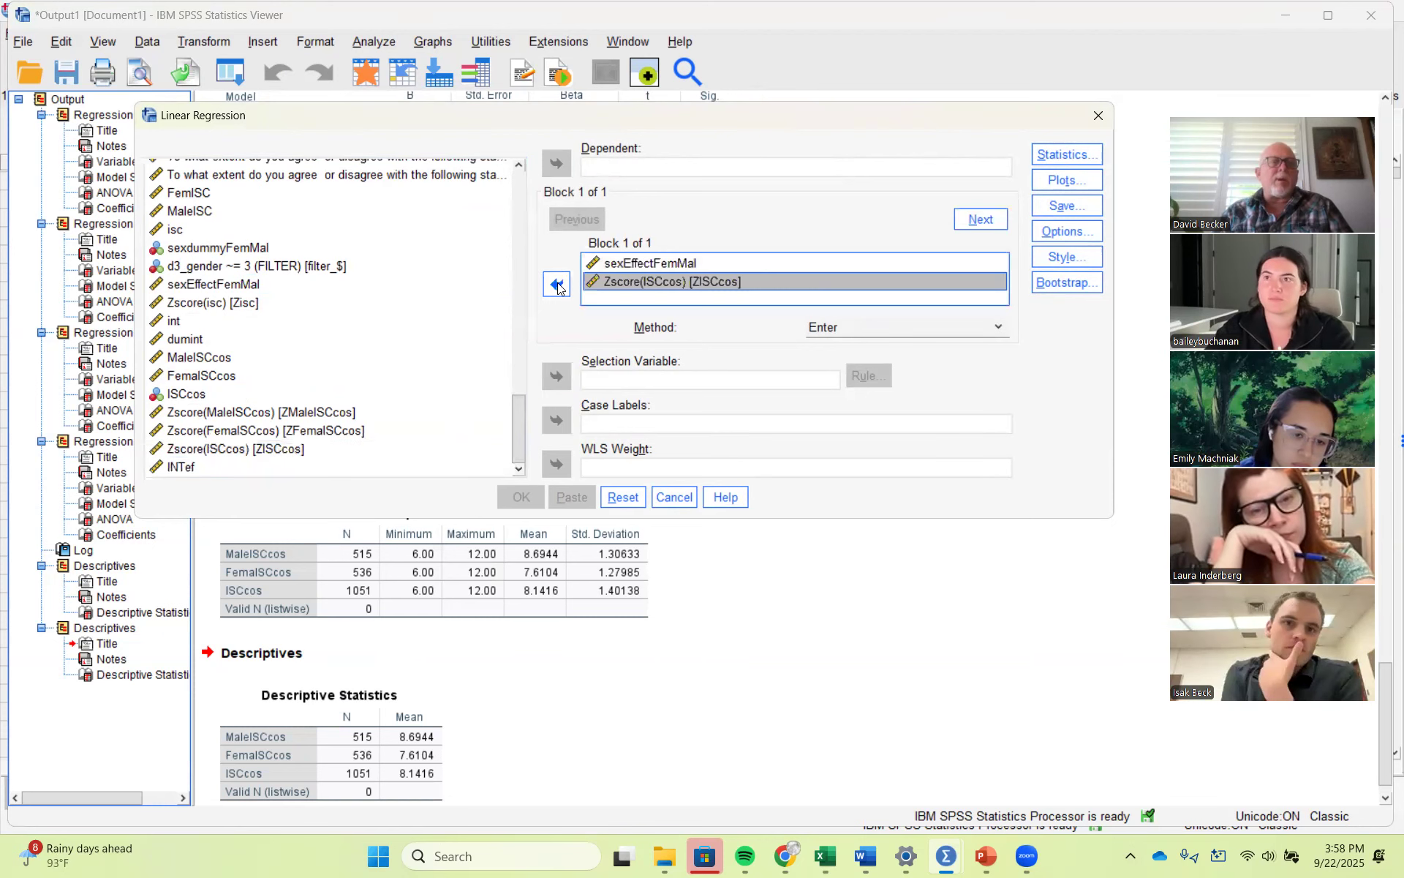
left_click(189, 466)
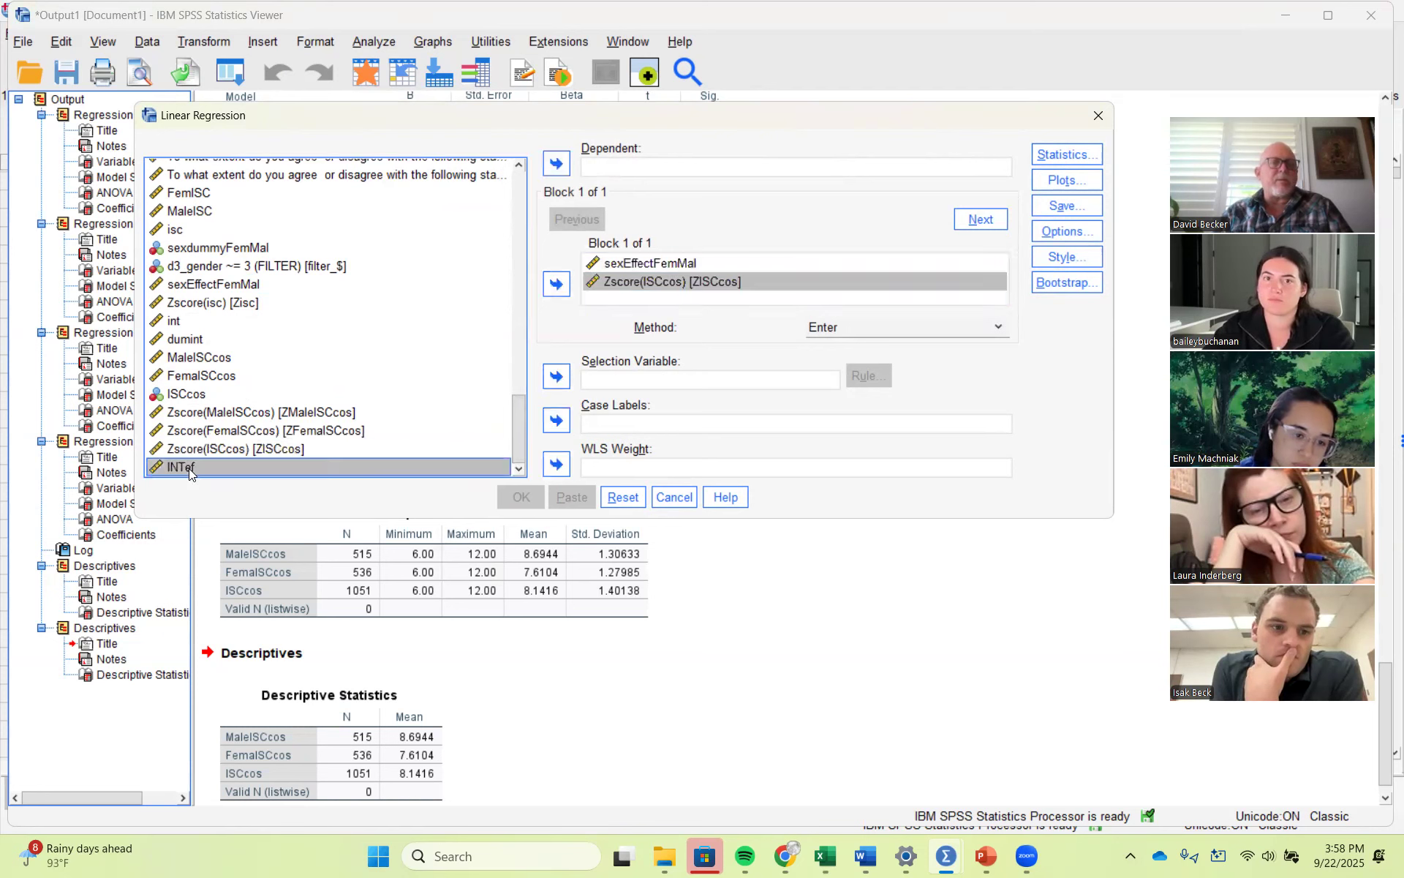
left_click(558, 284)
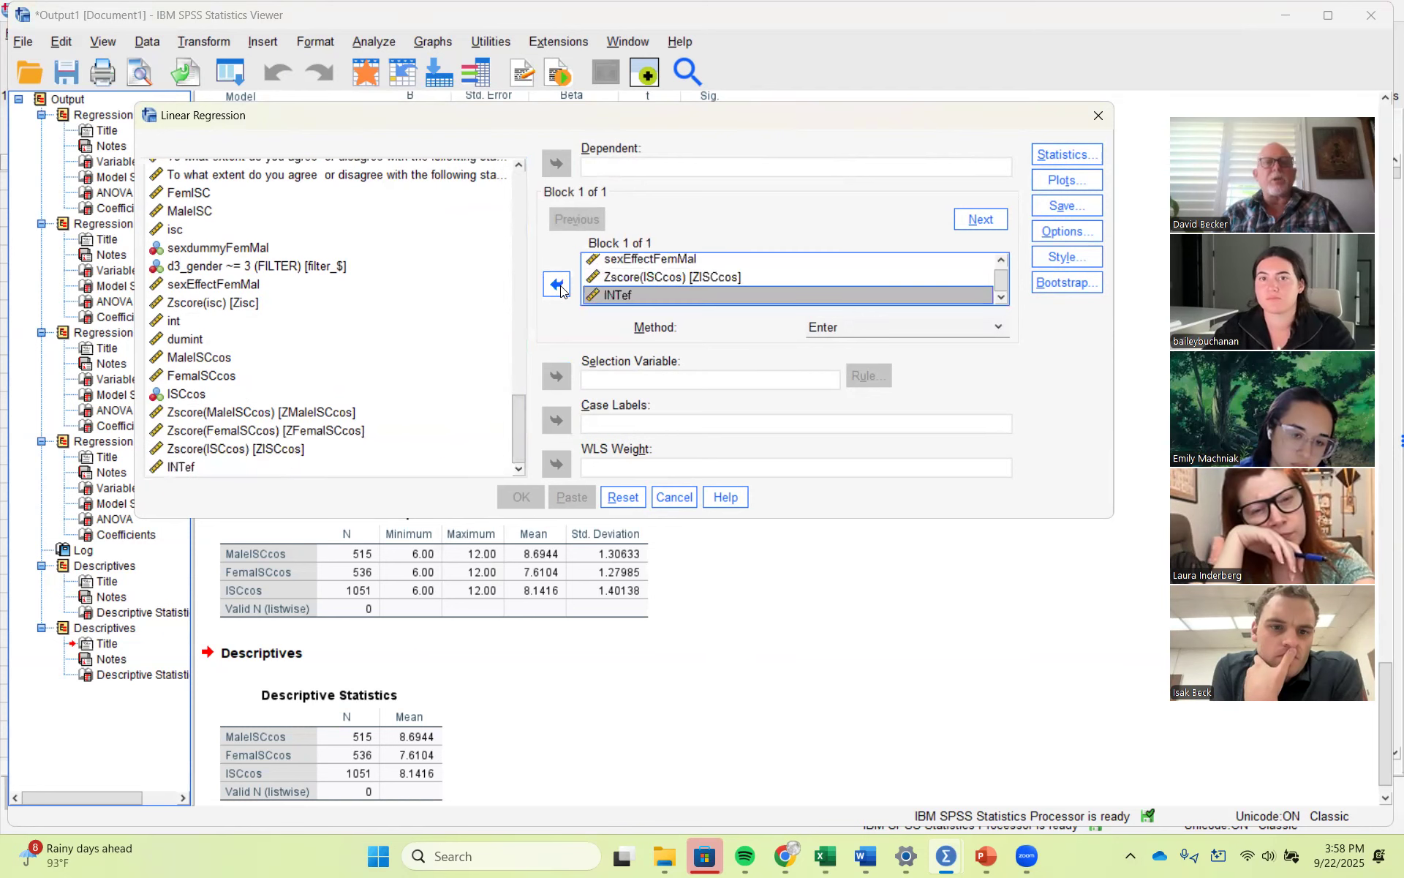
Step: Set the "I would seriously consider having cosmetic surgery if my partner thought it was a good idea" item as the dependent variable and run the regression
left_click_drag(524, 429, 513, 374)
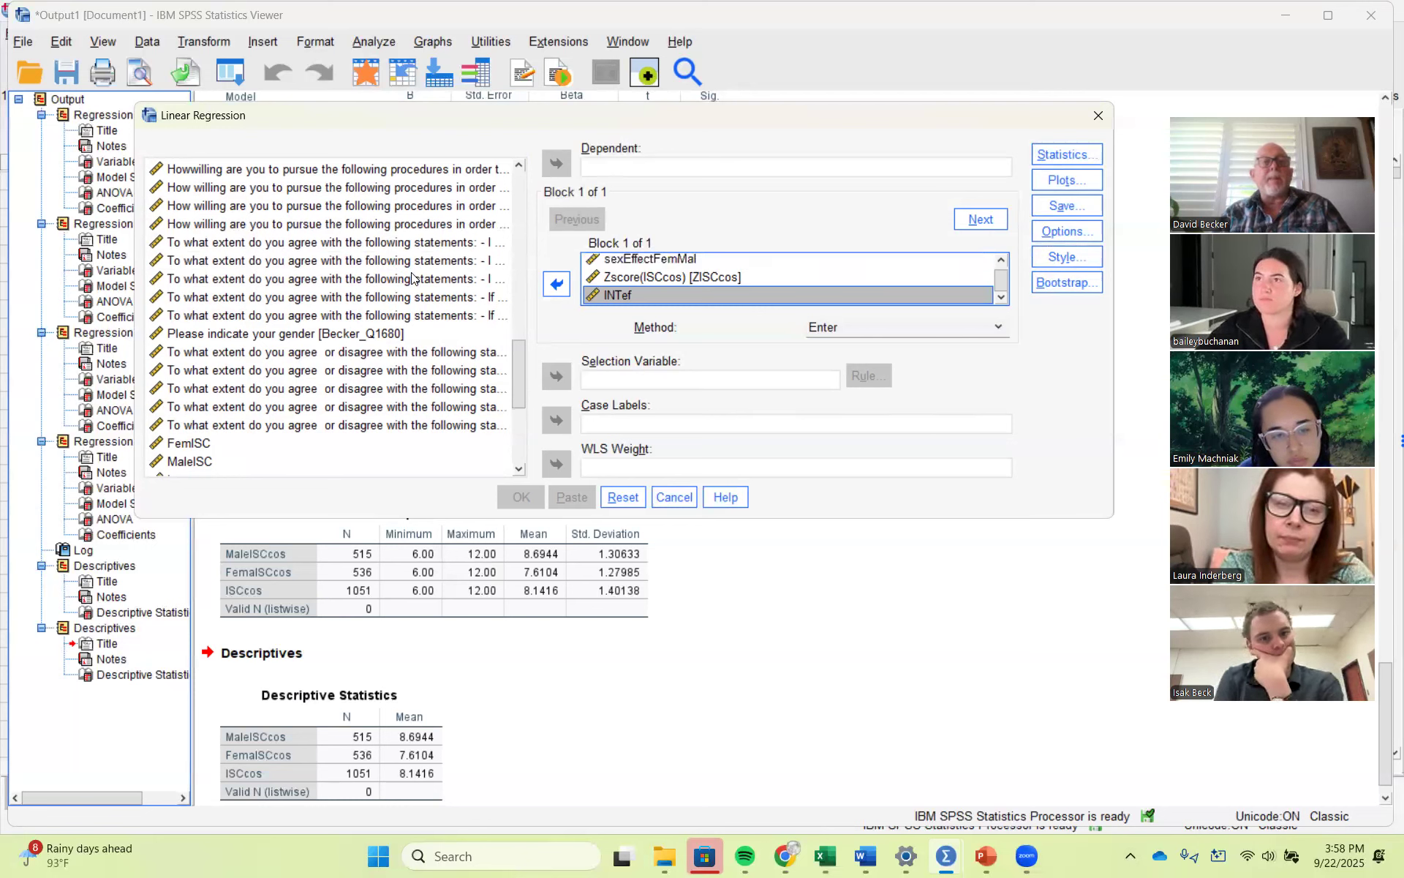
left_click(440, 243)
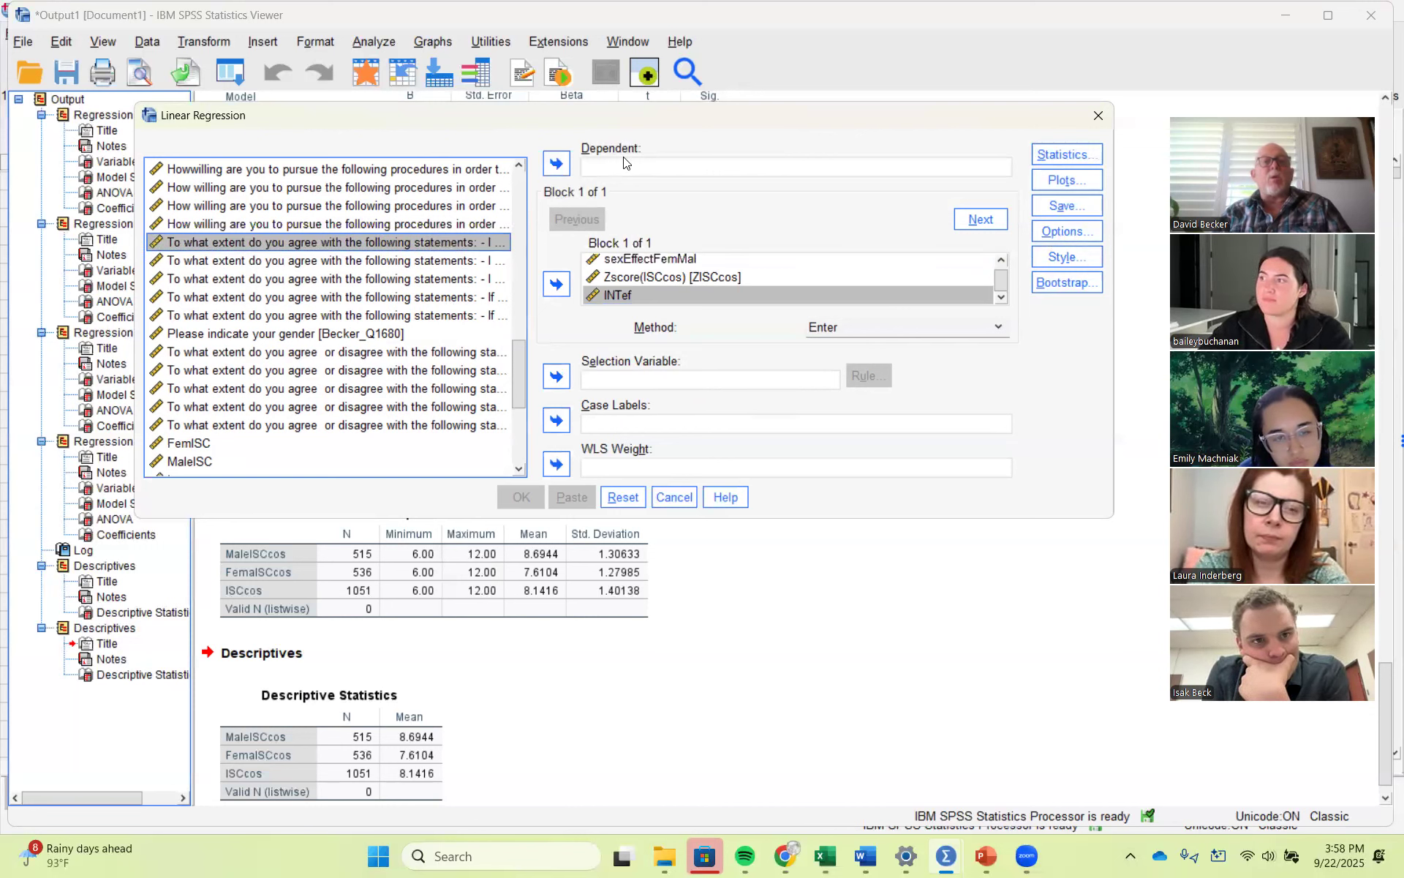
left_click(563, 164)
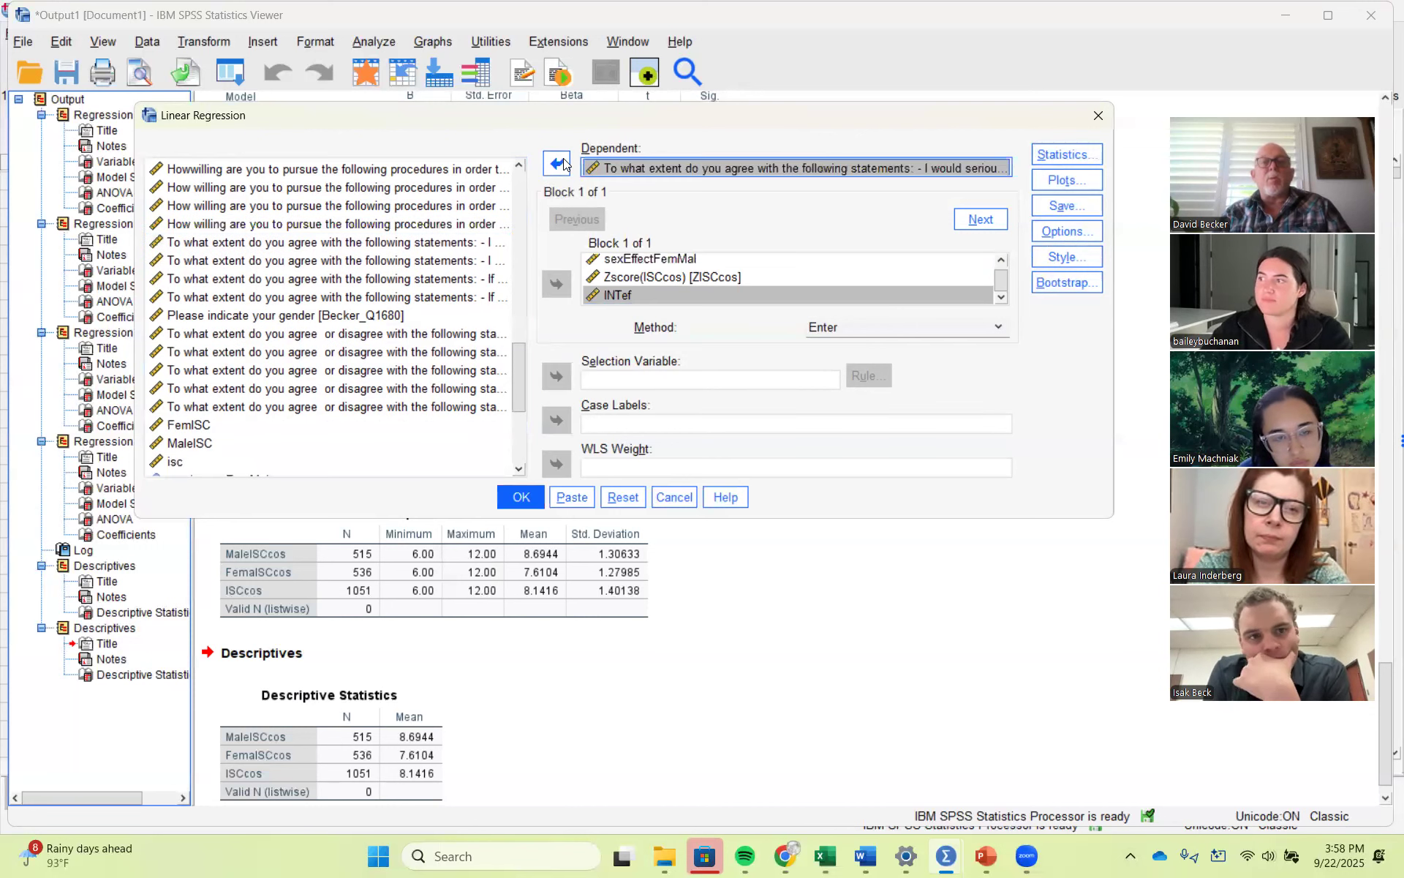
left_click(521, 497)
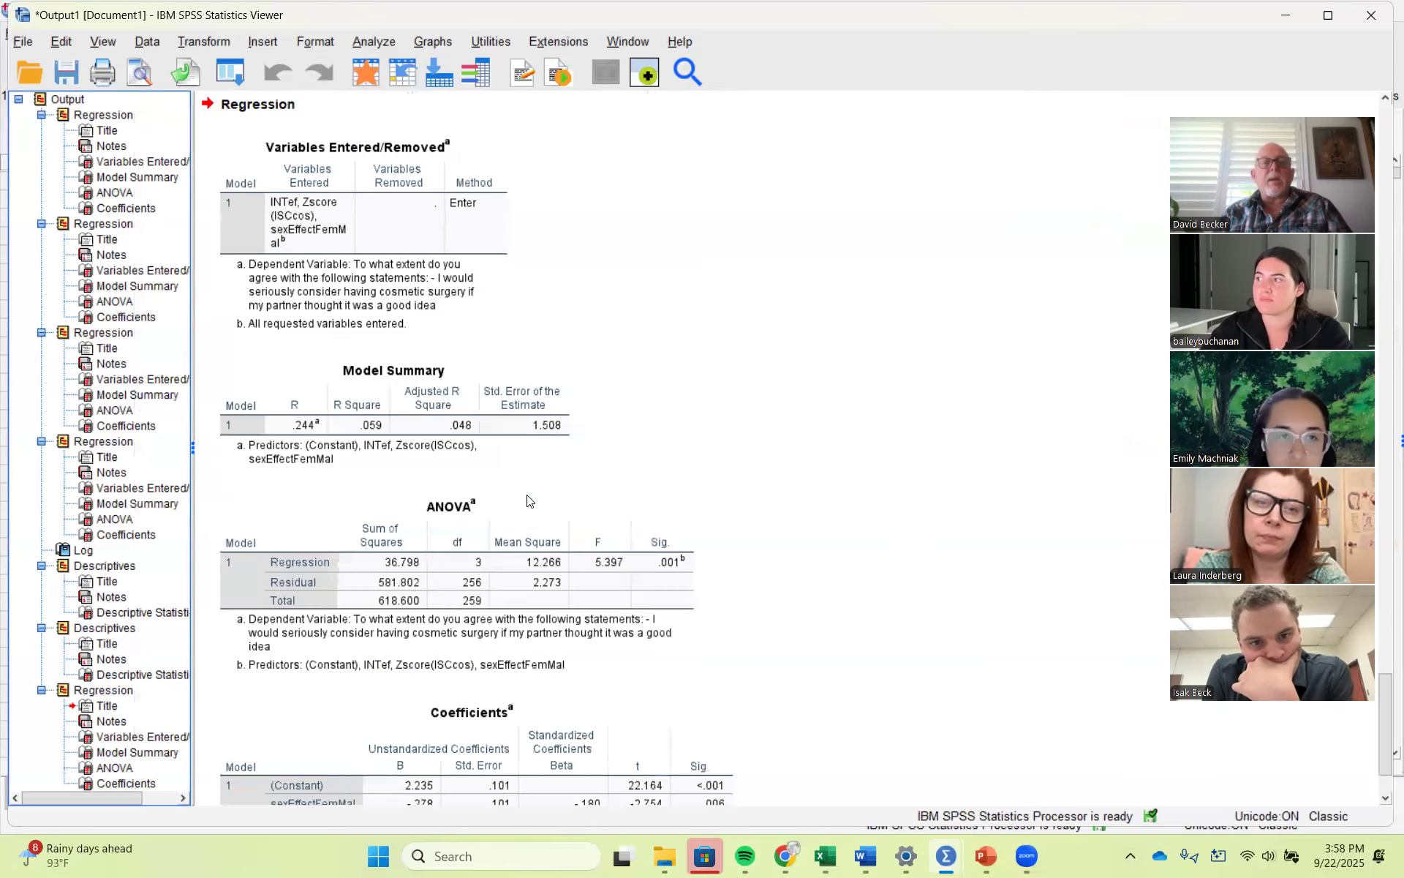
Step: Examine the ANOVA, Model Summary and Coefficients tables of the new regression output
left_click(1385, 802)
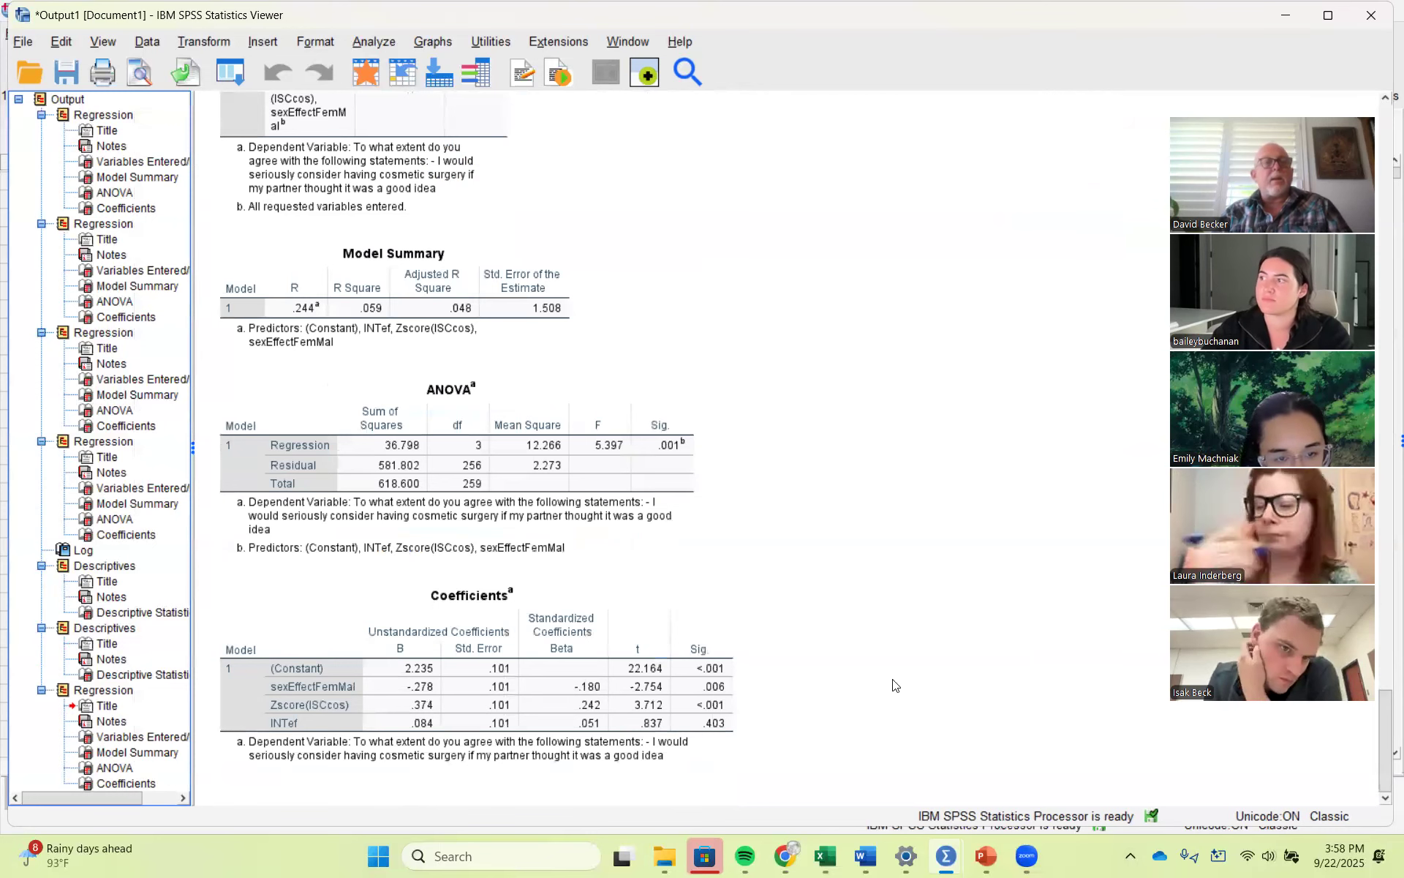
left_click(641, 465)
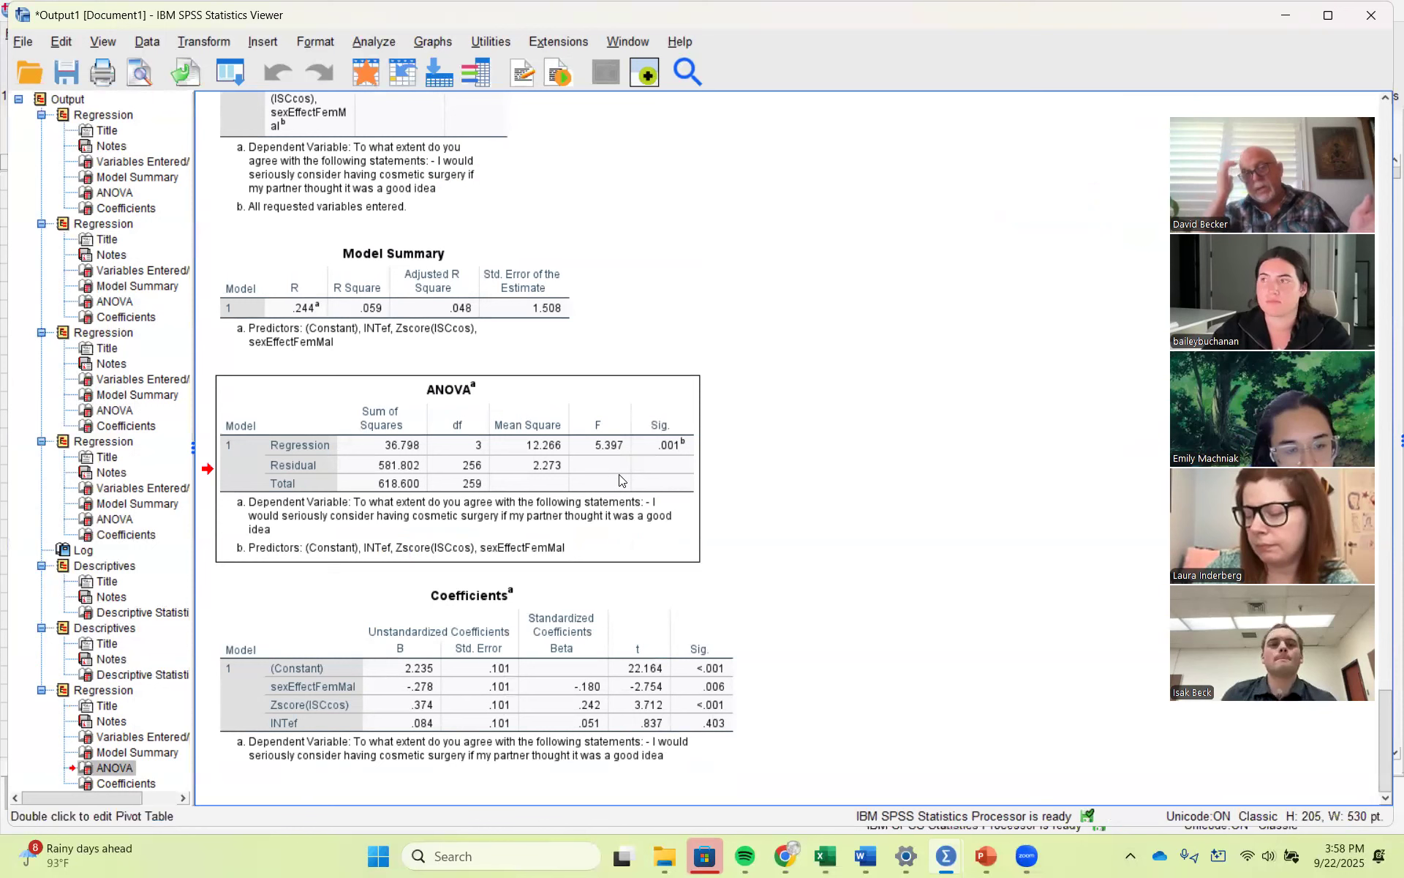
left_click(407, 274)
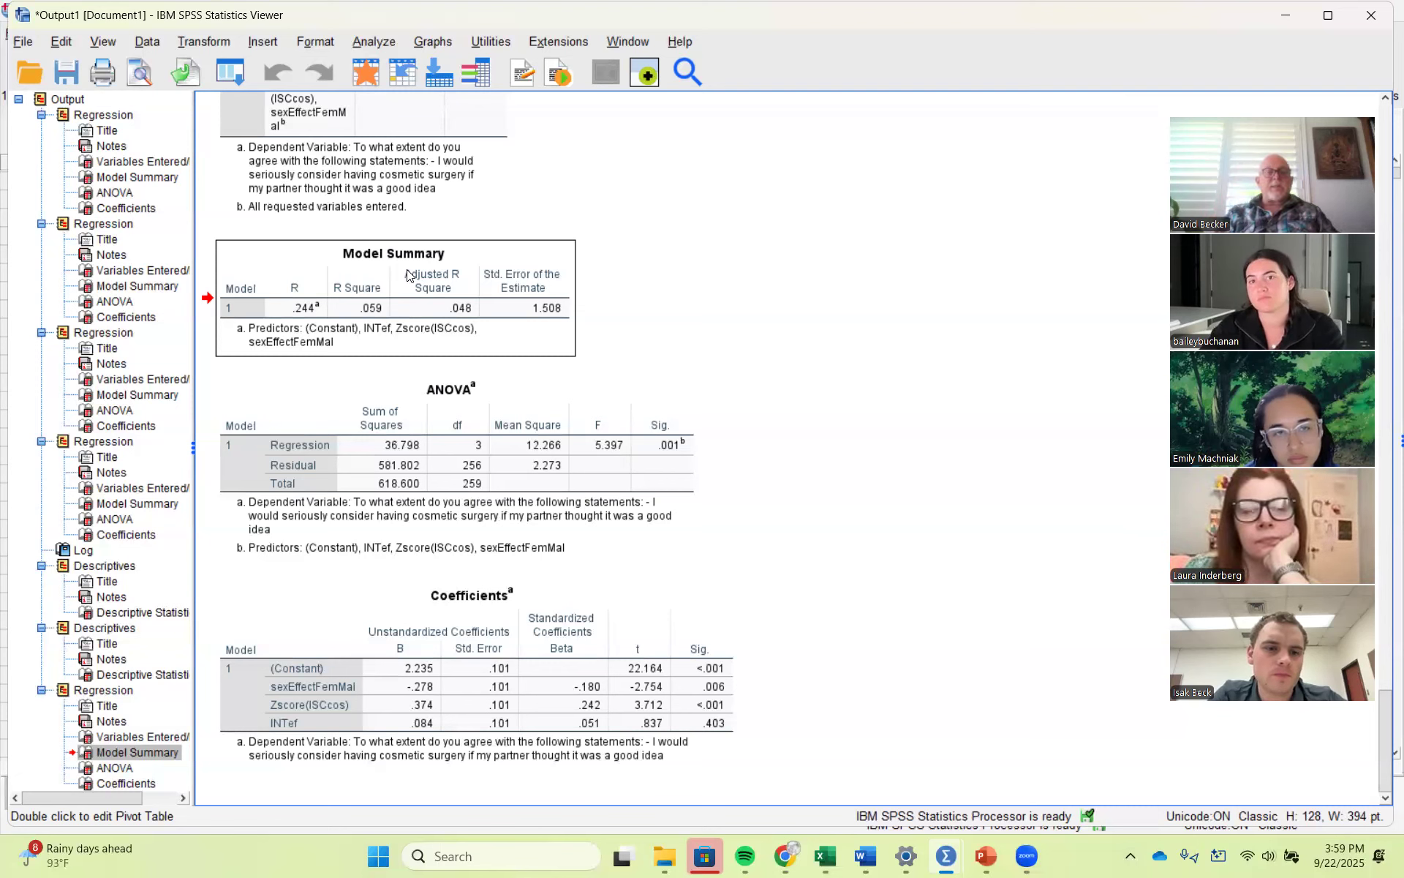
left_click(302, 687)
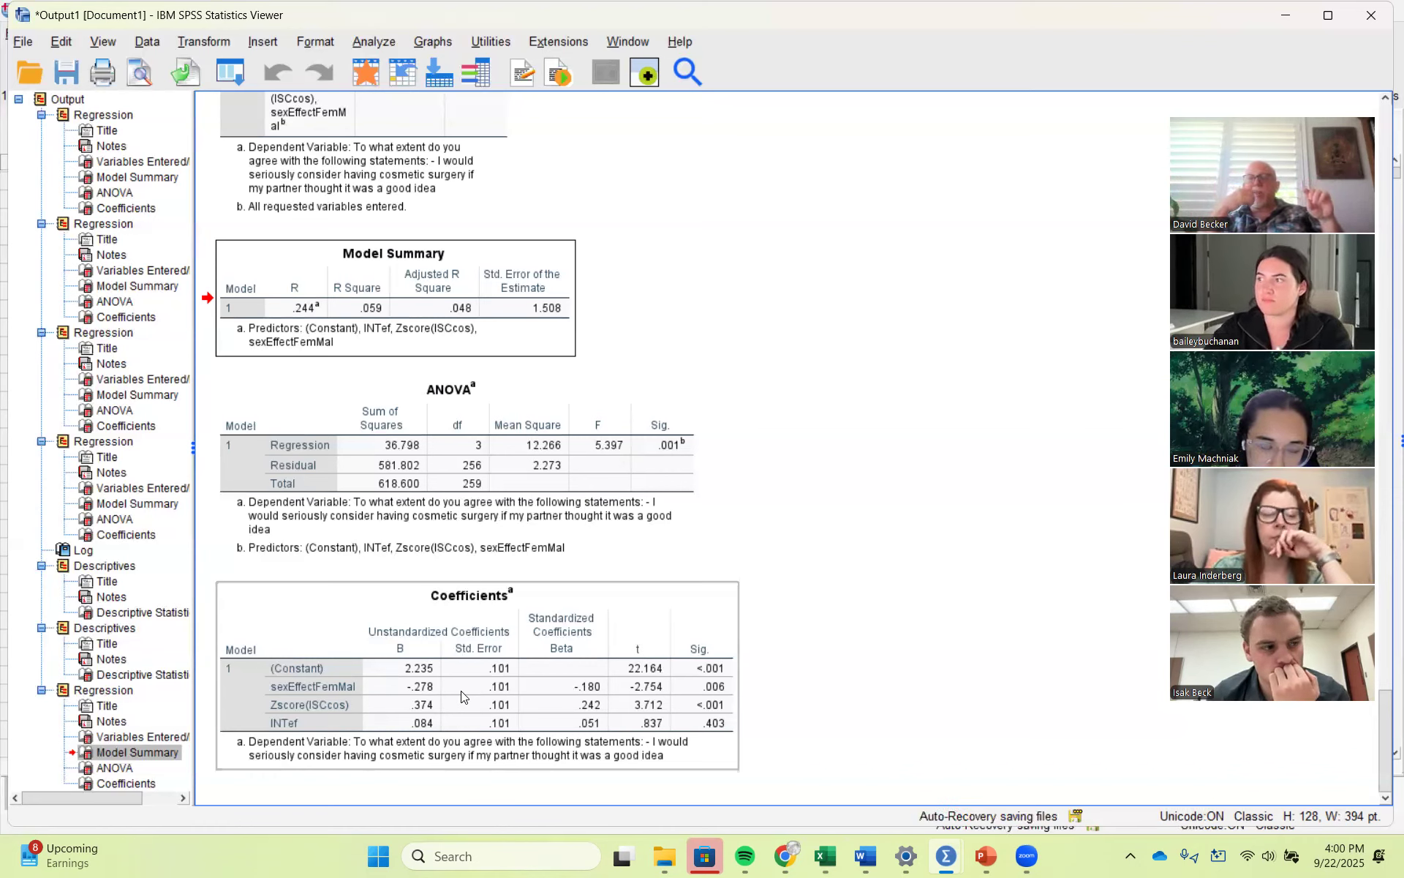
left_click(762, 658)
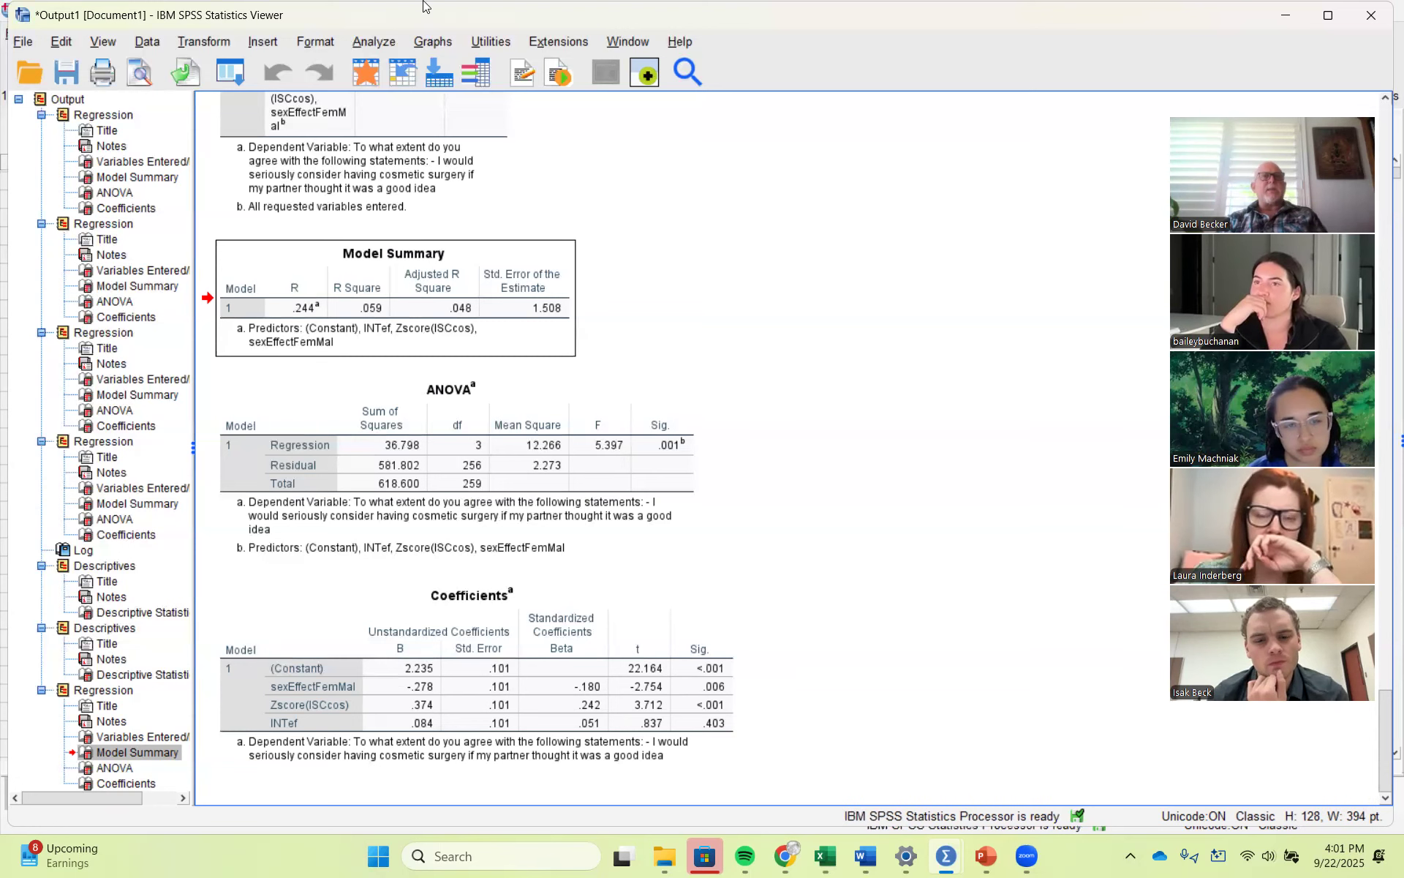
Step: Rerun the linear regression with "I would think about having cosmetic surgery in order to keep looking young" as the dependent variable and review its coefficients
left_click(373, 43)
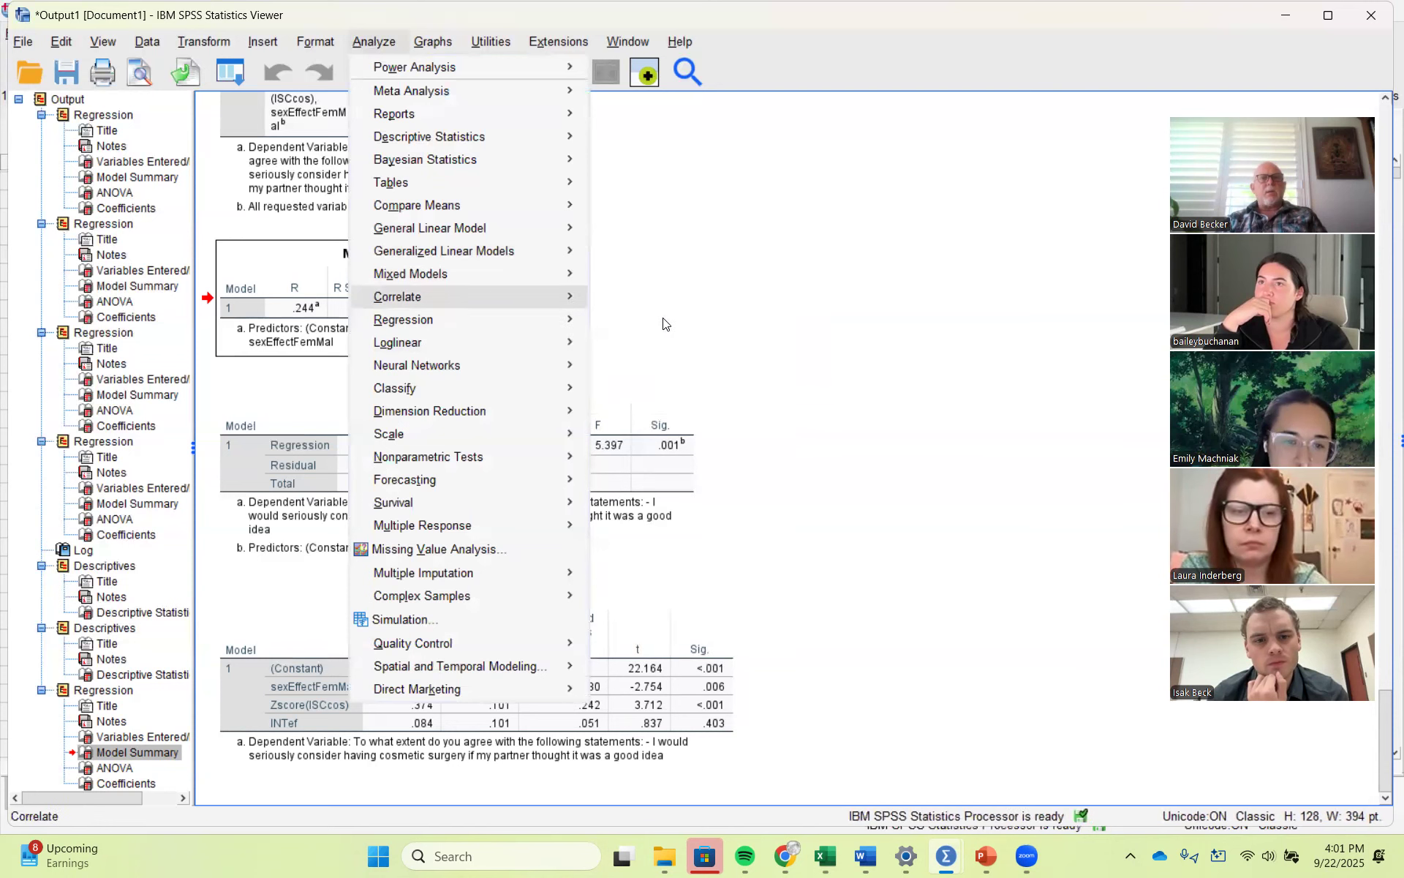
mouse_move(548, 319)
left_click(626, 345)
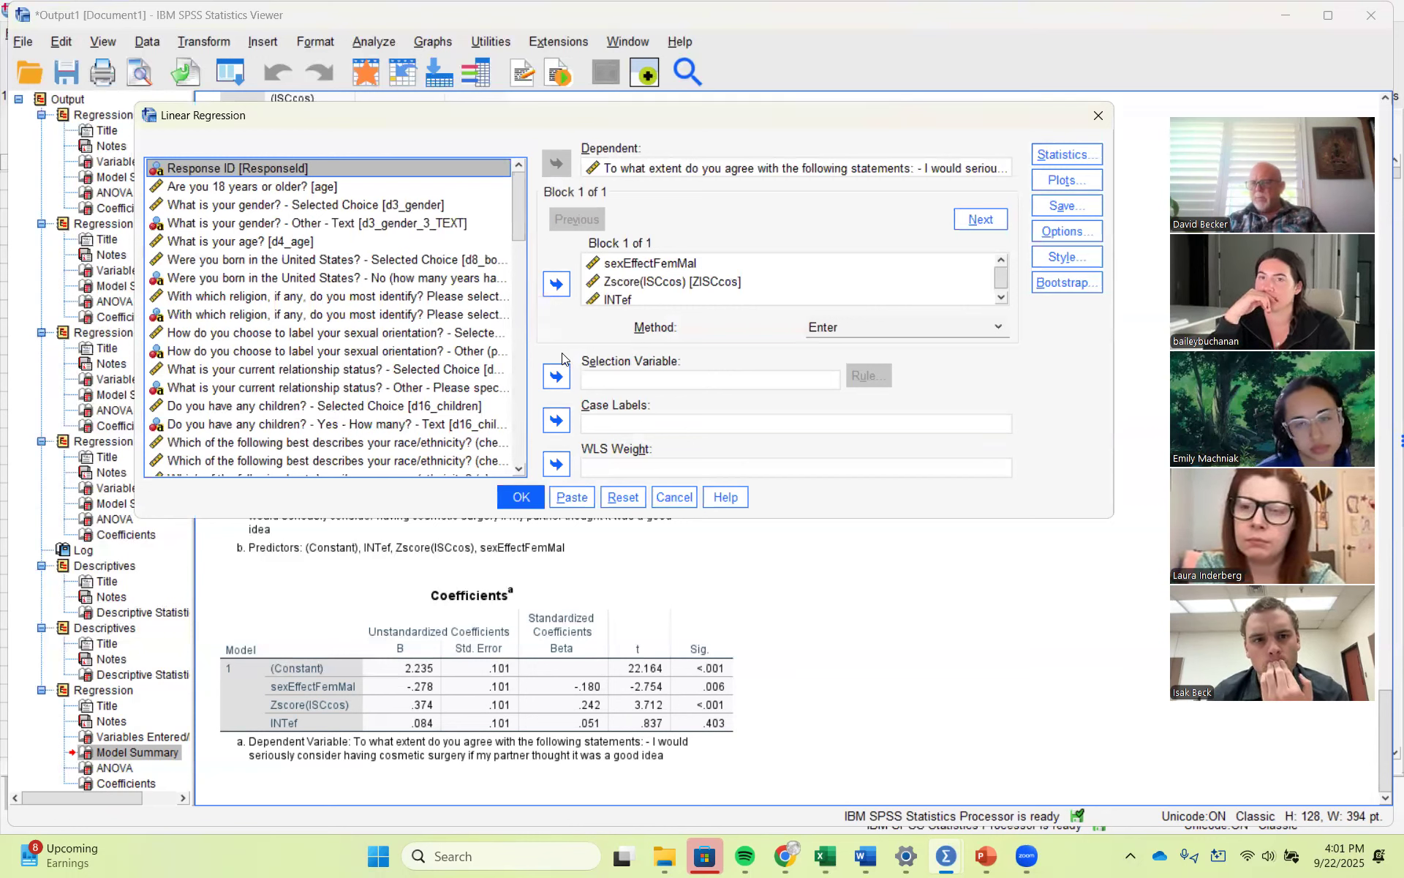
left_click(640, 169)
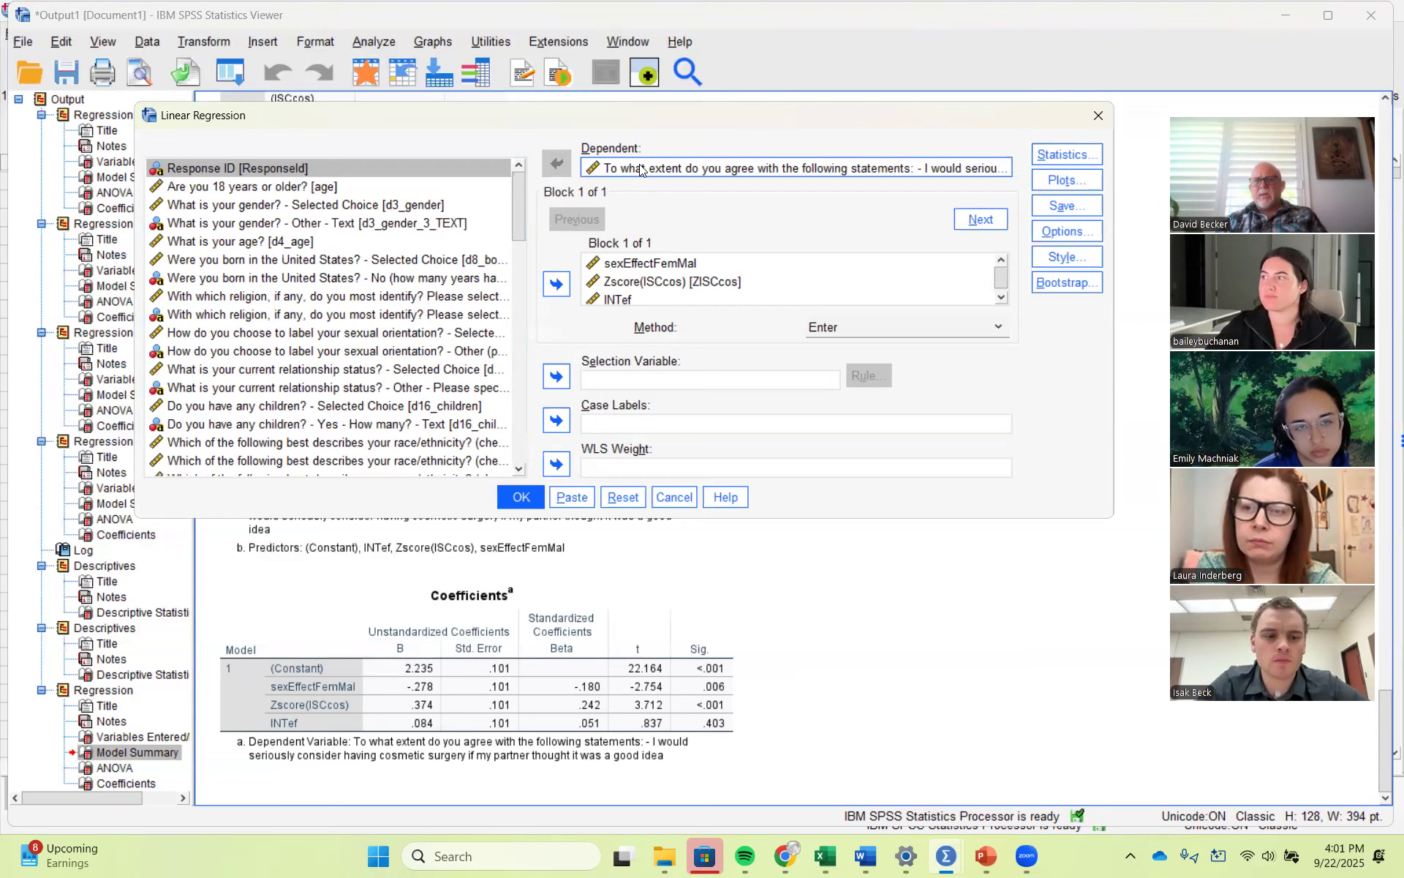
left_click(557, 162)
left_click_drag(522, 328, 524, 357)
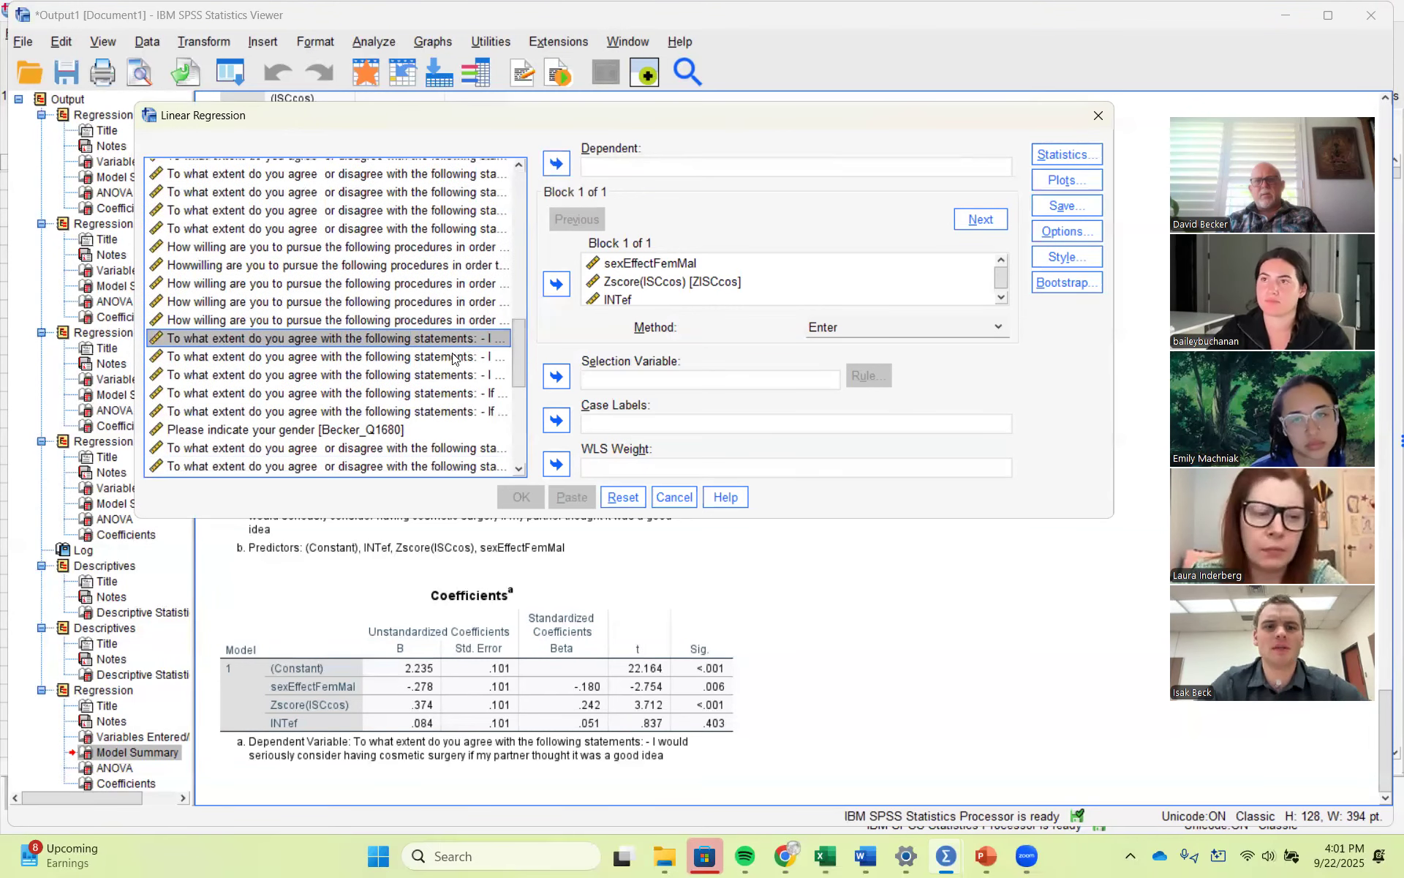
left_click(454, 356)
left_click(556, 162)
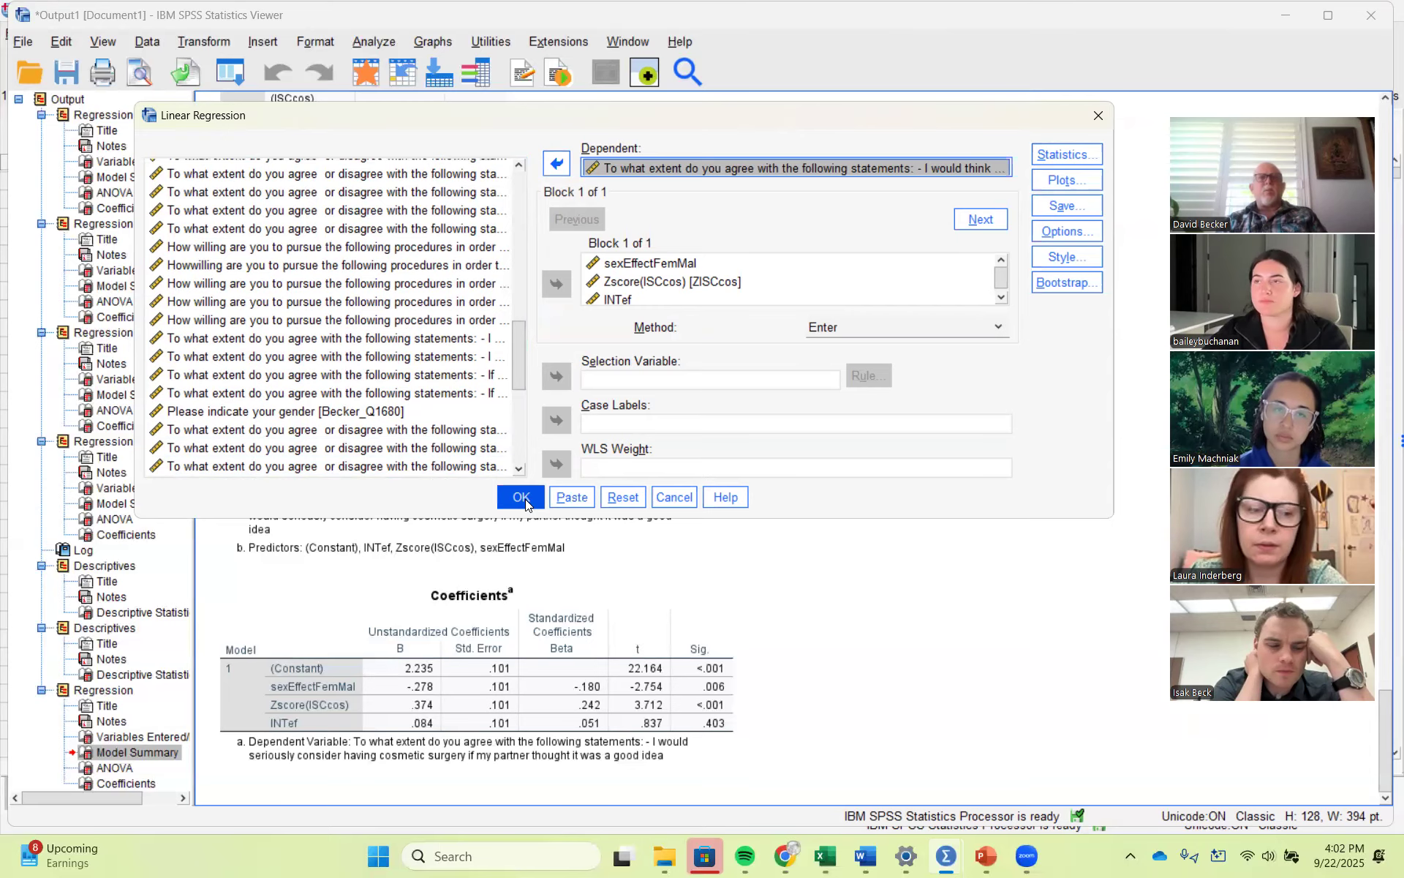
left_click(522, 497)
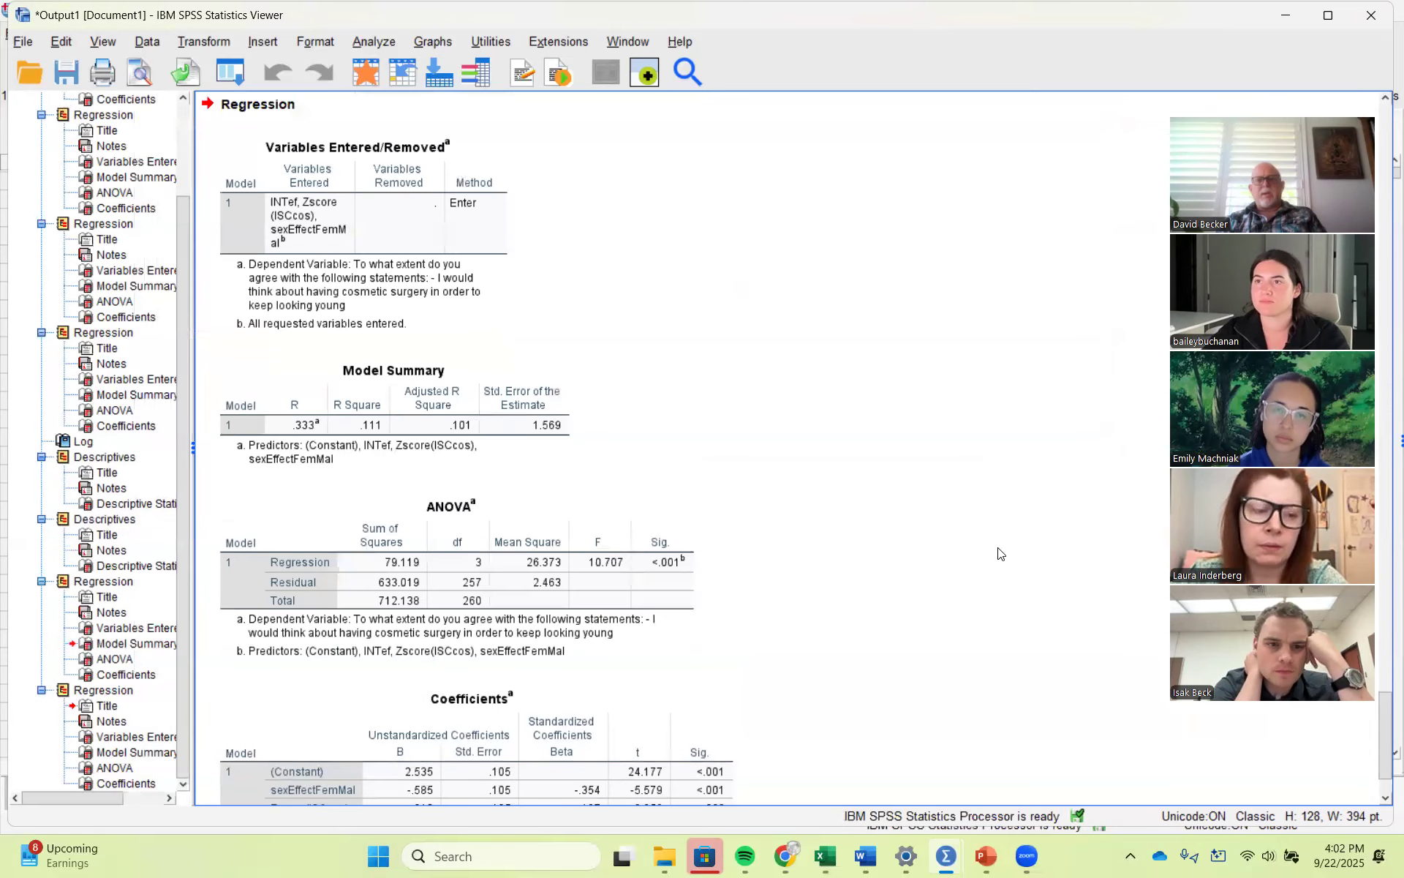
left_click_drag(1381, 744, 1385, 760)
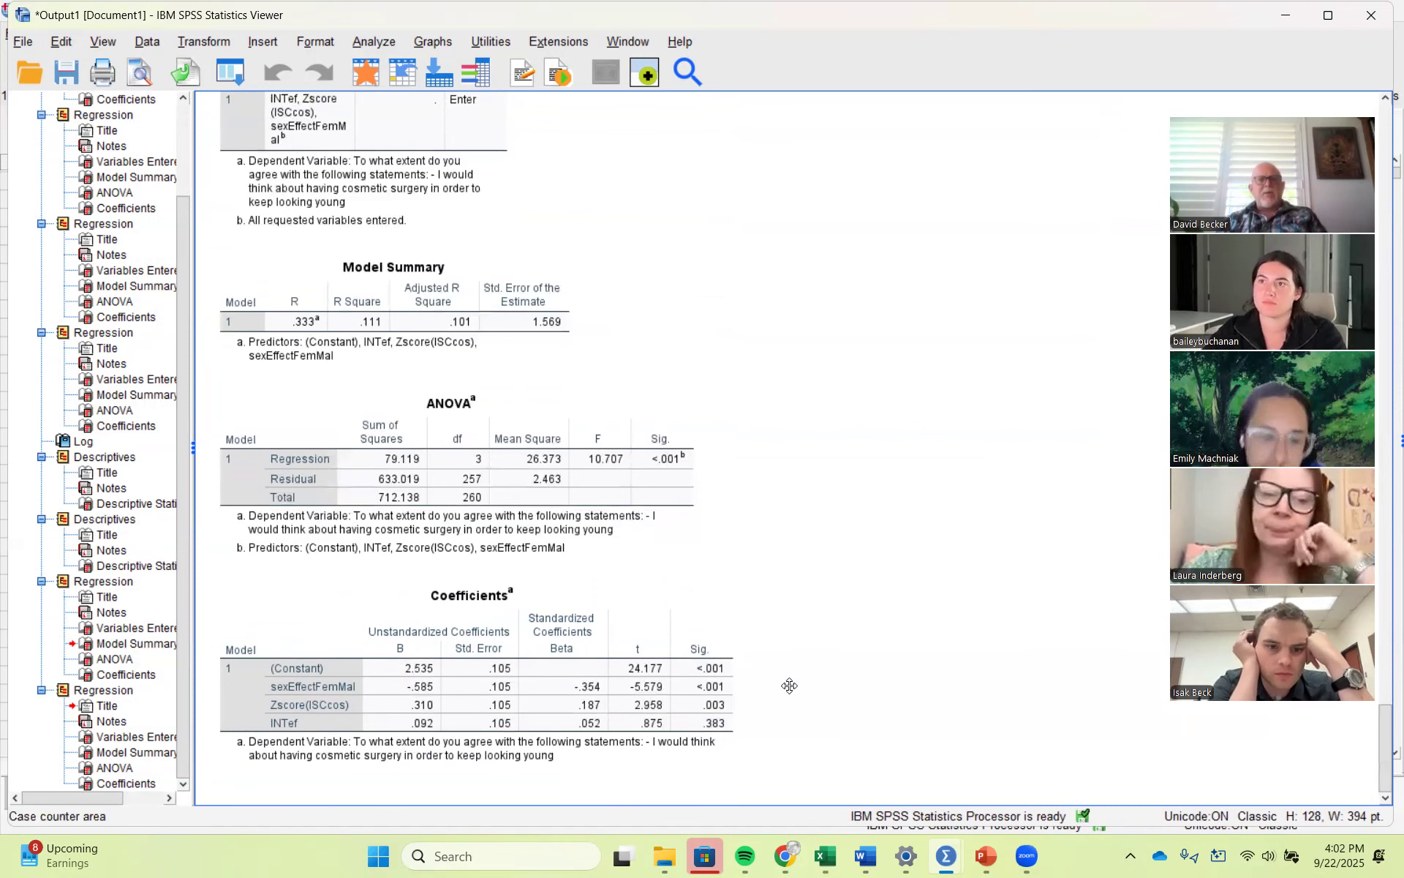
left_click(653, 697)
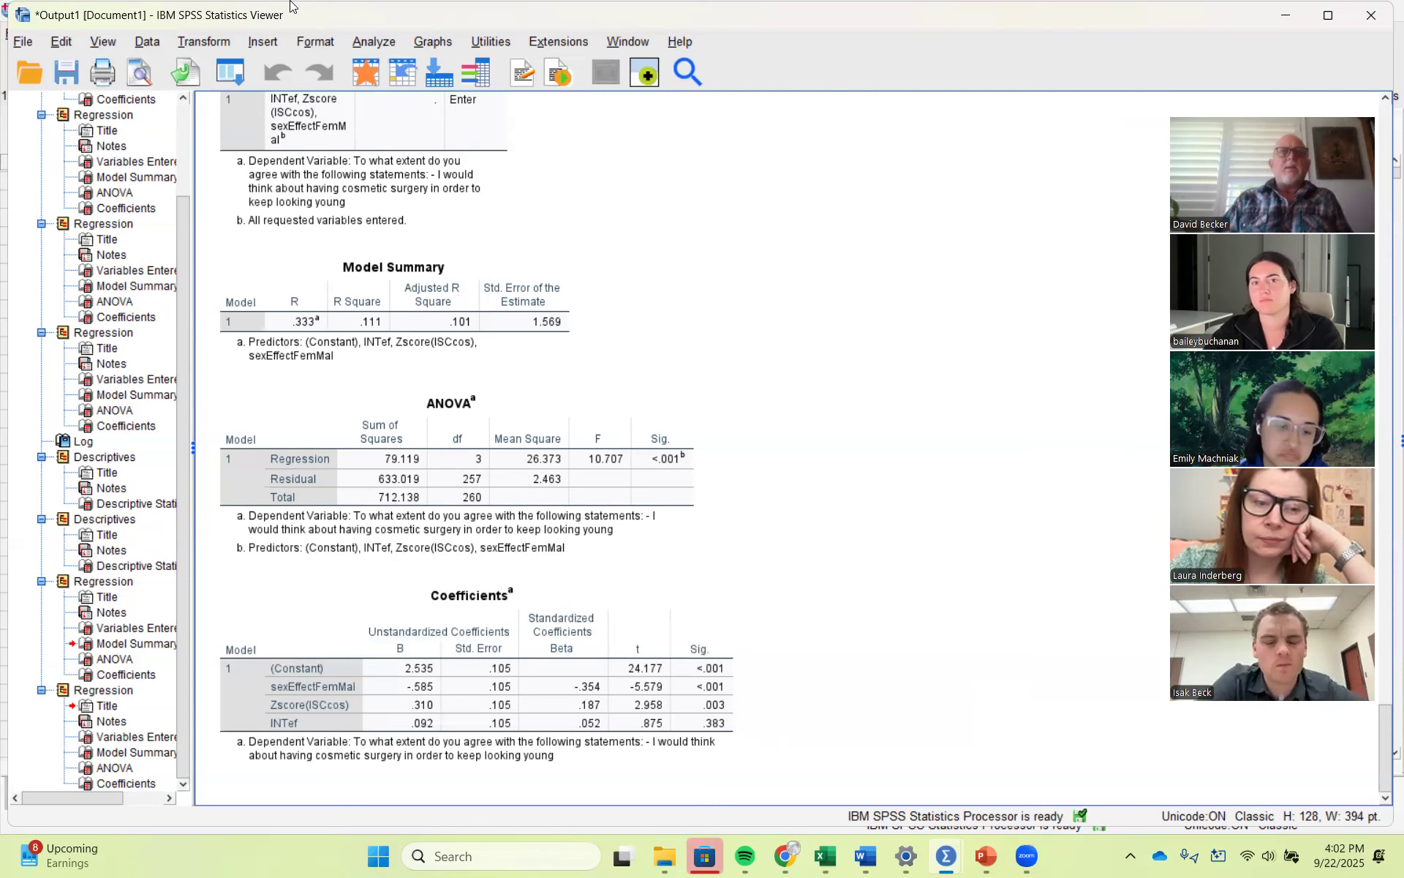
Step: Rerun the linear regression with "I would seriously consider having cosmetic surgery if I thought my partner would find me more attractive" as the dependent variable
left_click(390, 45)
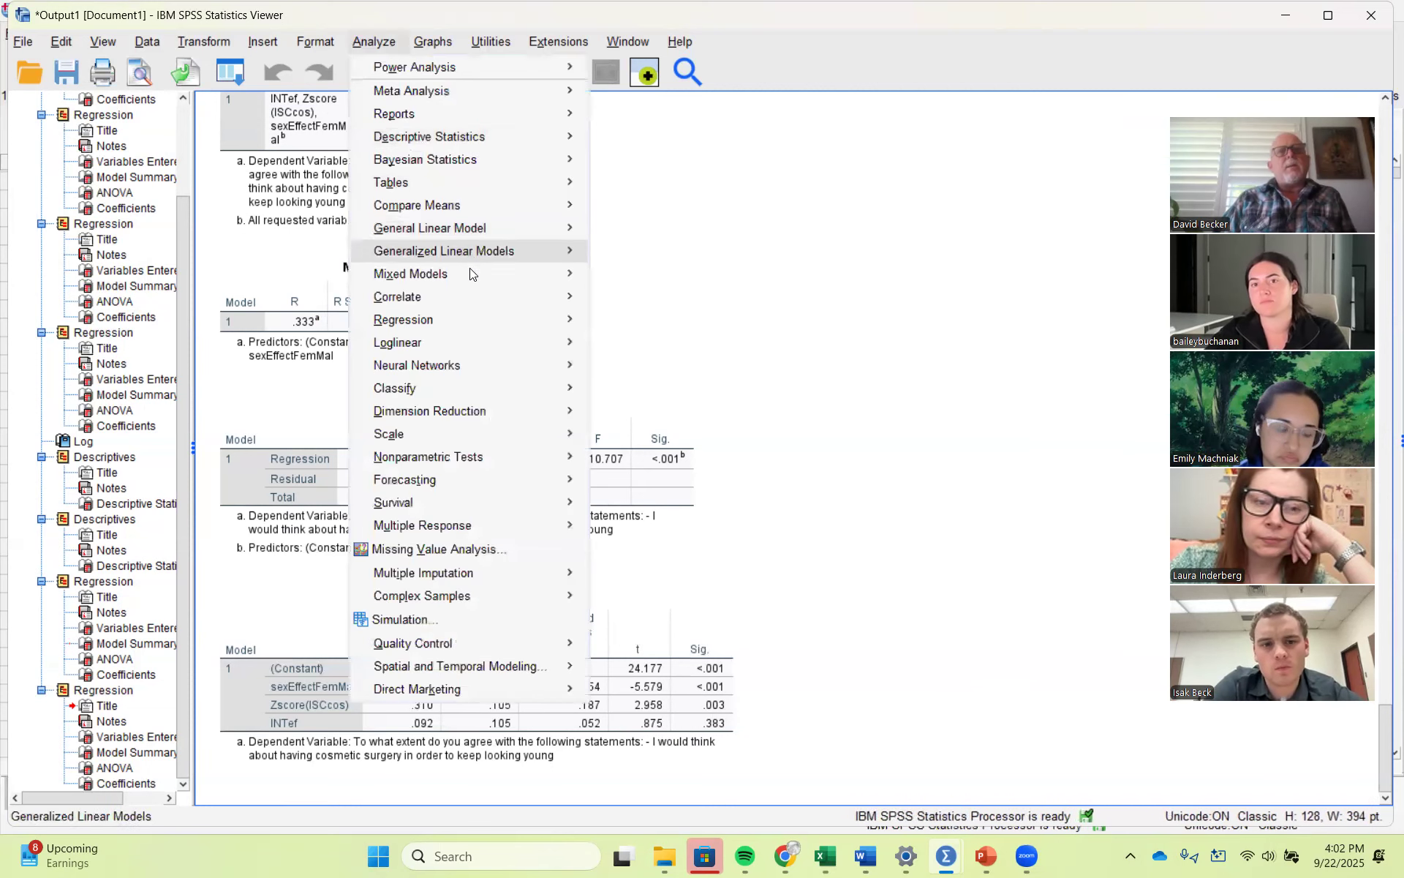
mouse_move(453, 318)
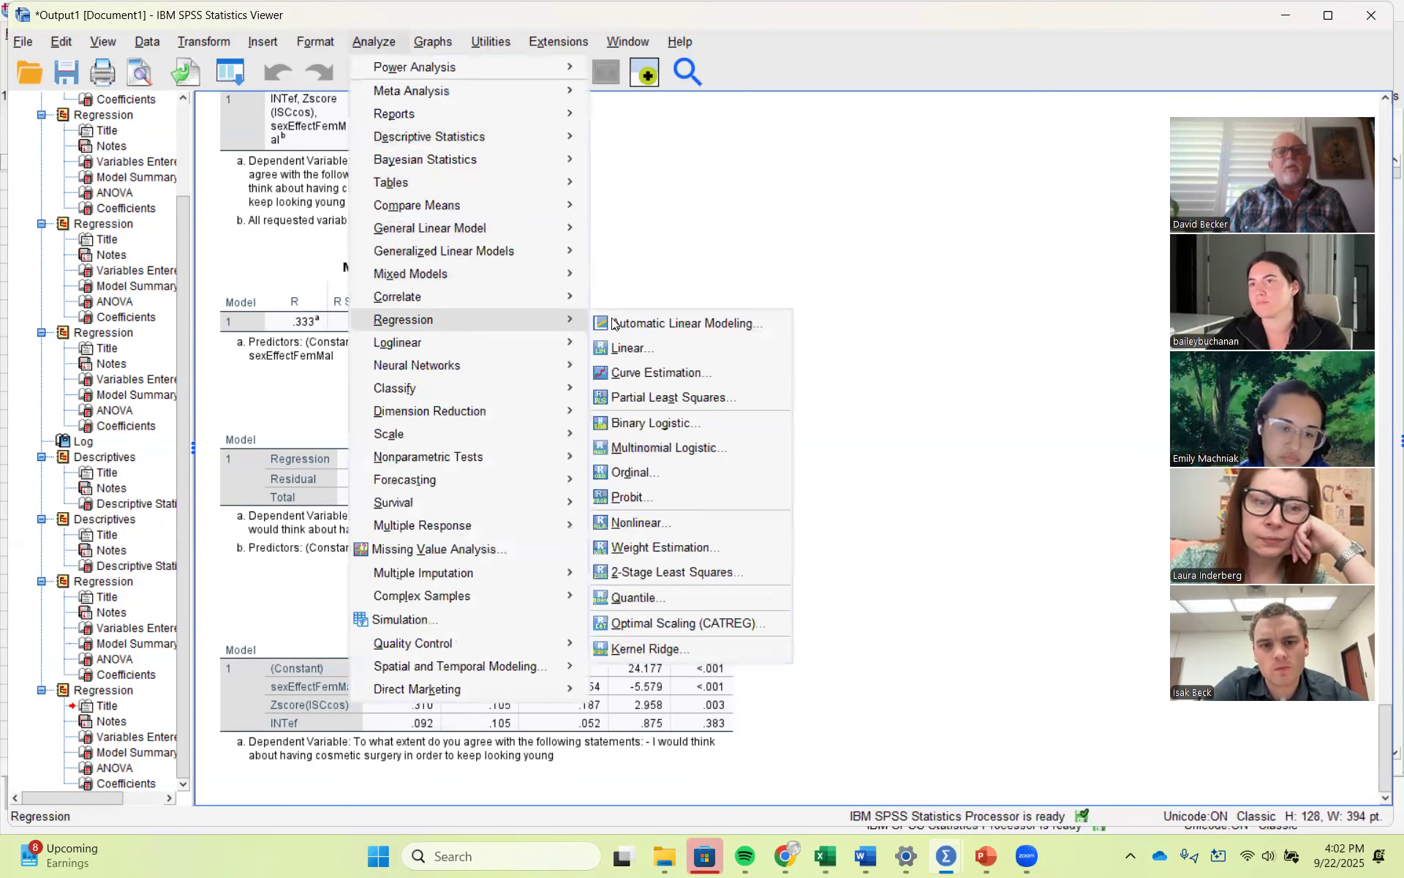
left_click(641, 347)
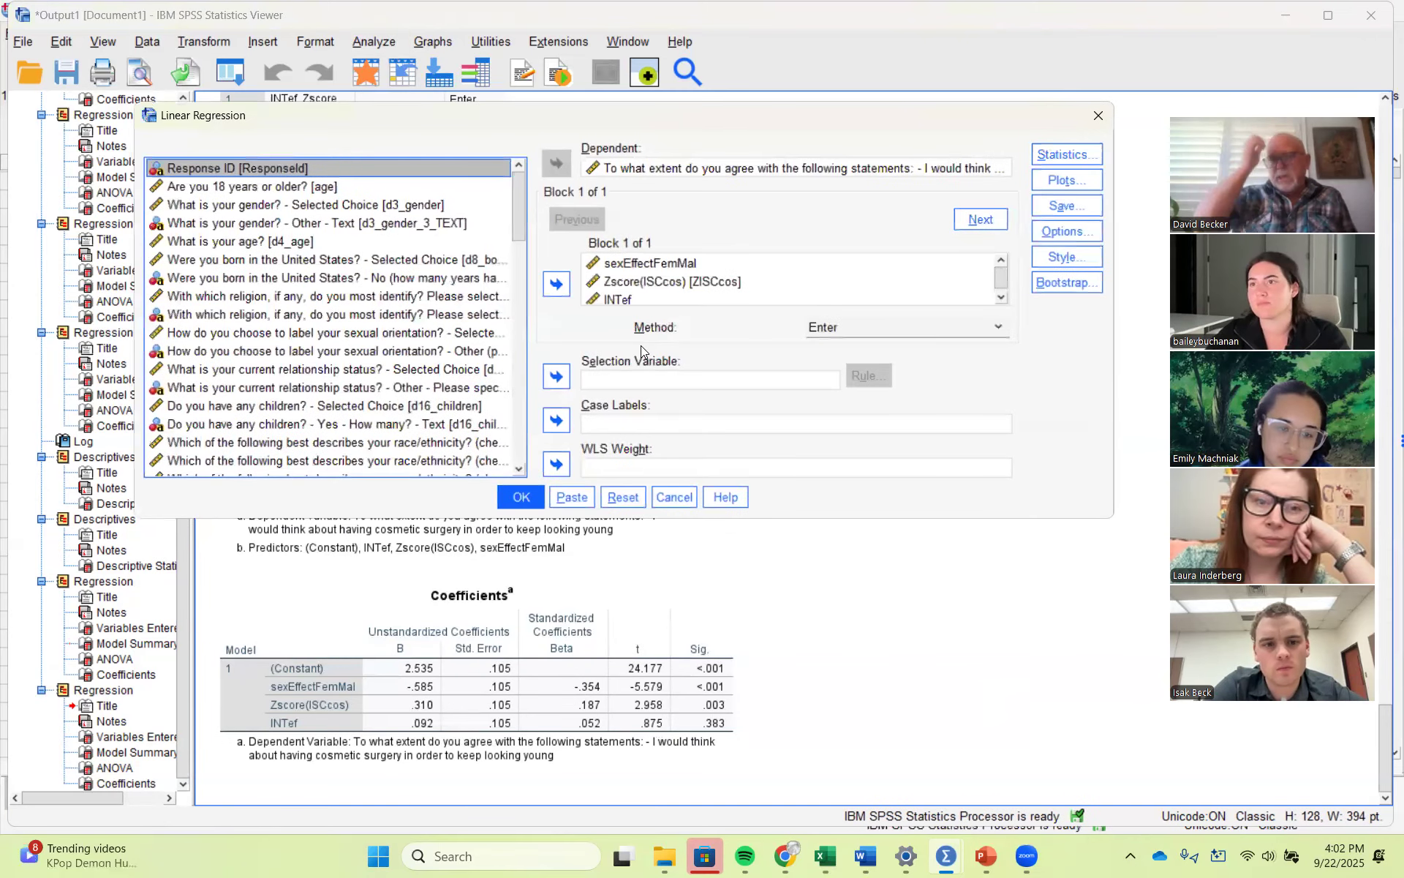
left_click(640, 168)
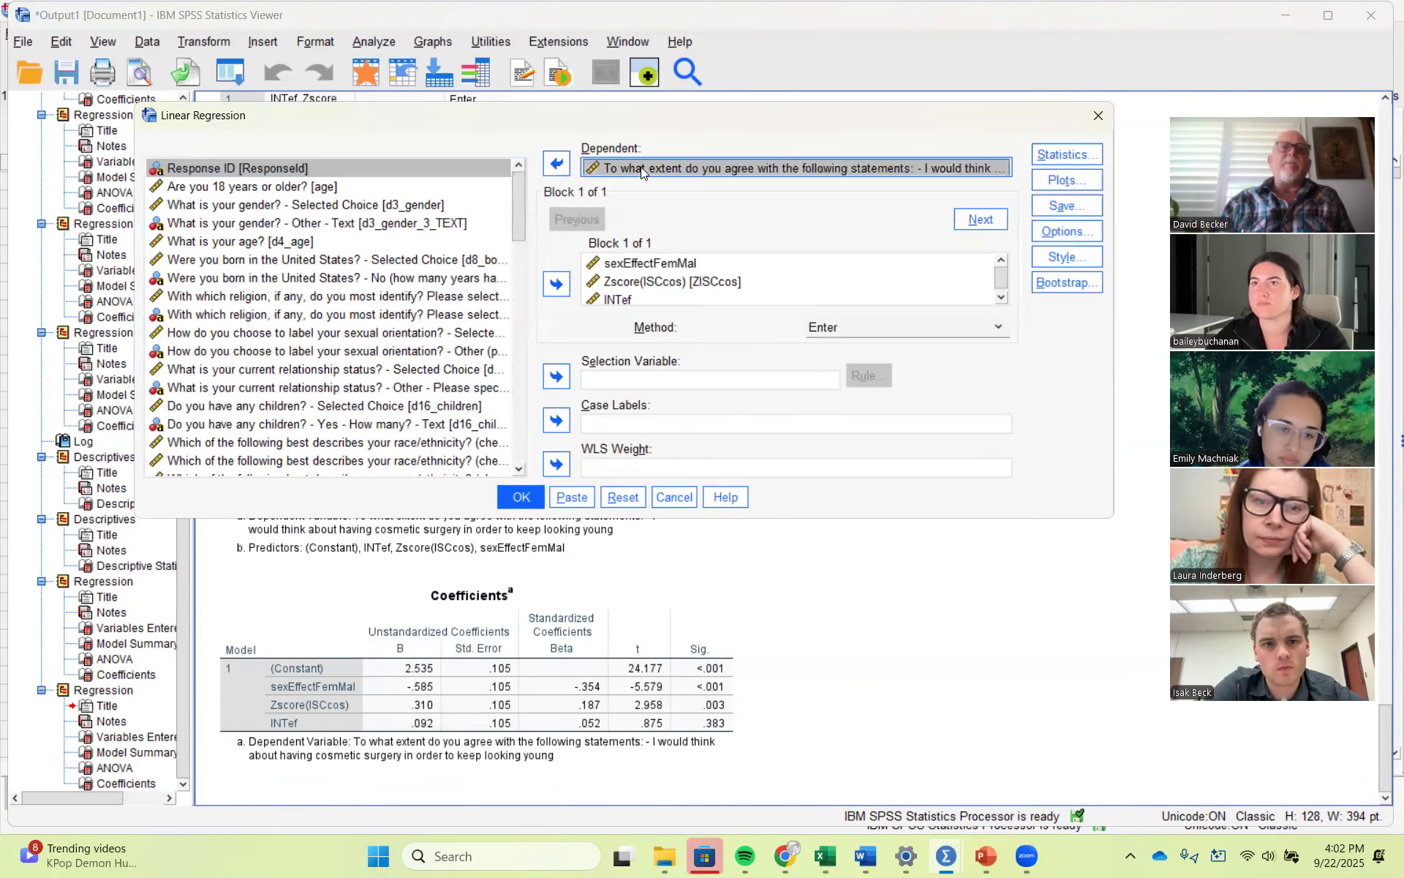
left_click(557, 163)
mouse_move(519, 343)
left_mouse_down()
mouse_move(521, 441)
mouse_move(516, 362)
left_mouse_up()
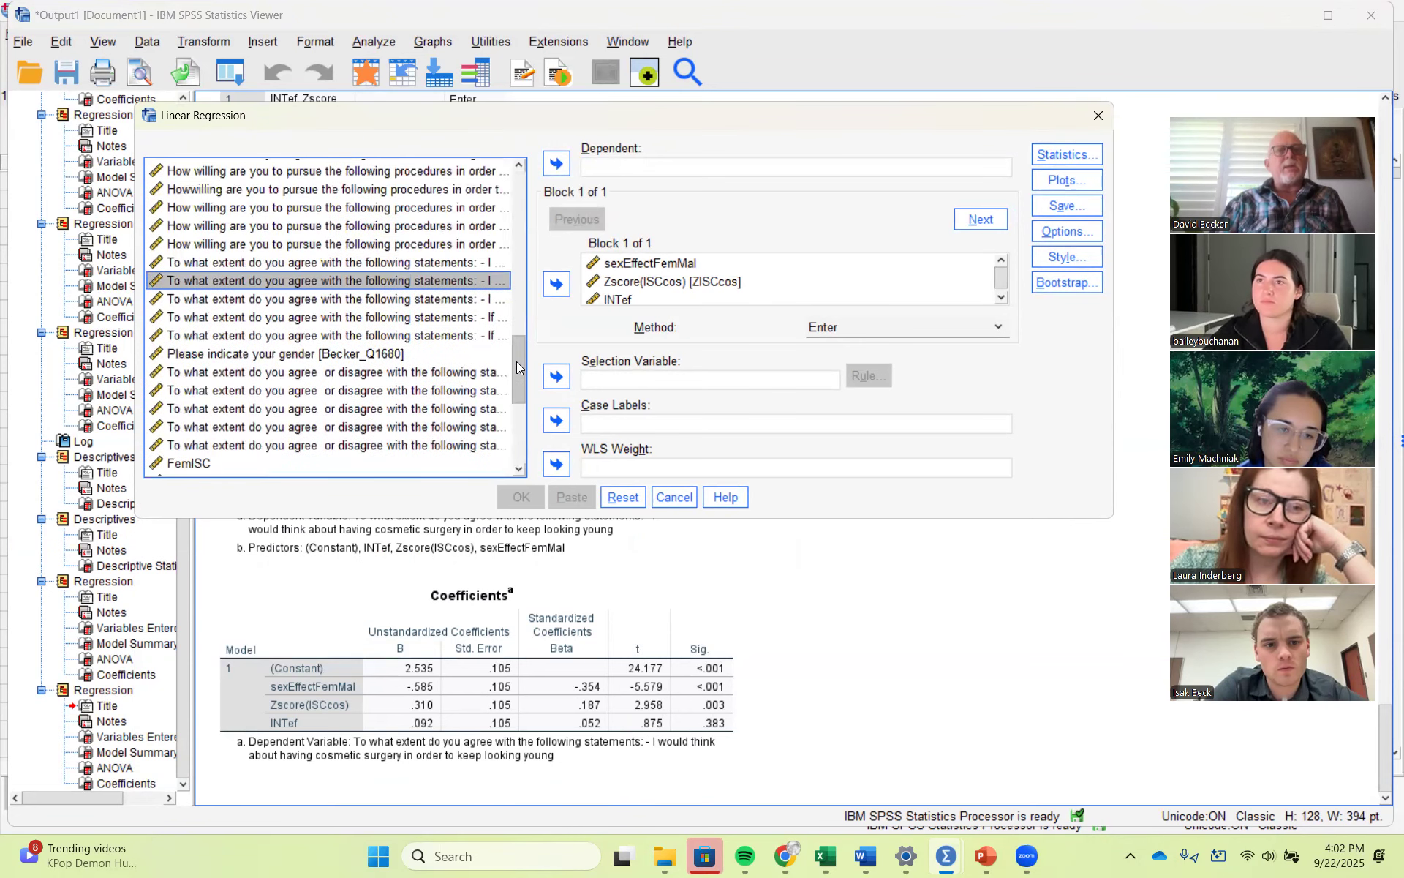
left_click(369, 300)
left_click(557, 163)
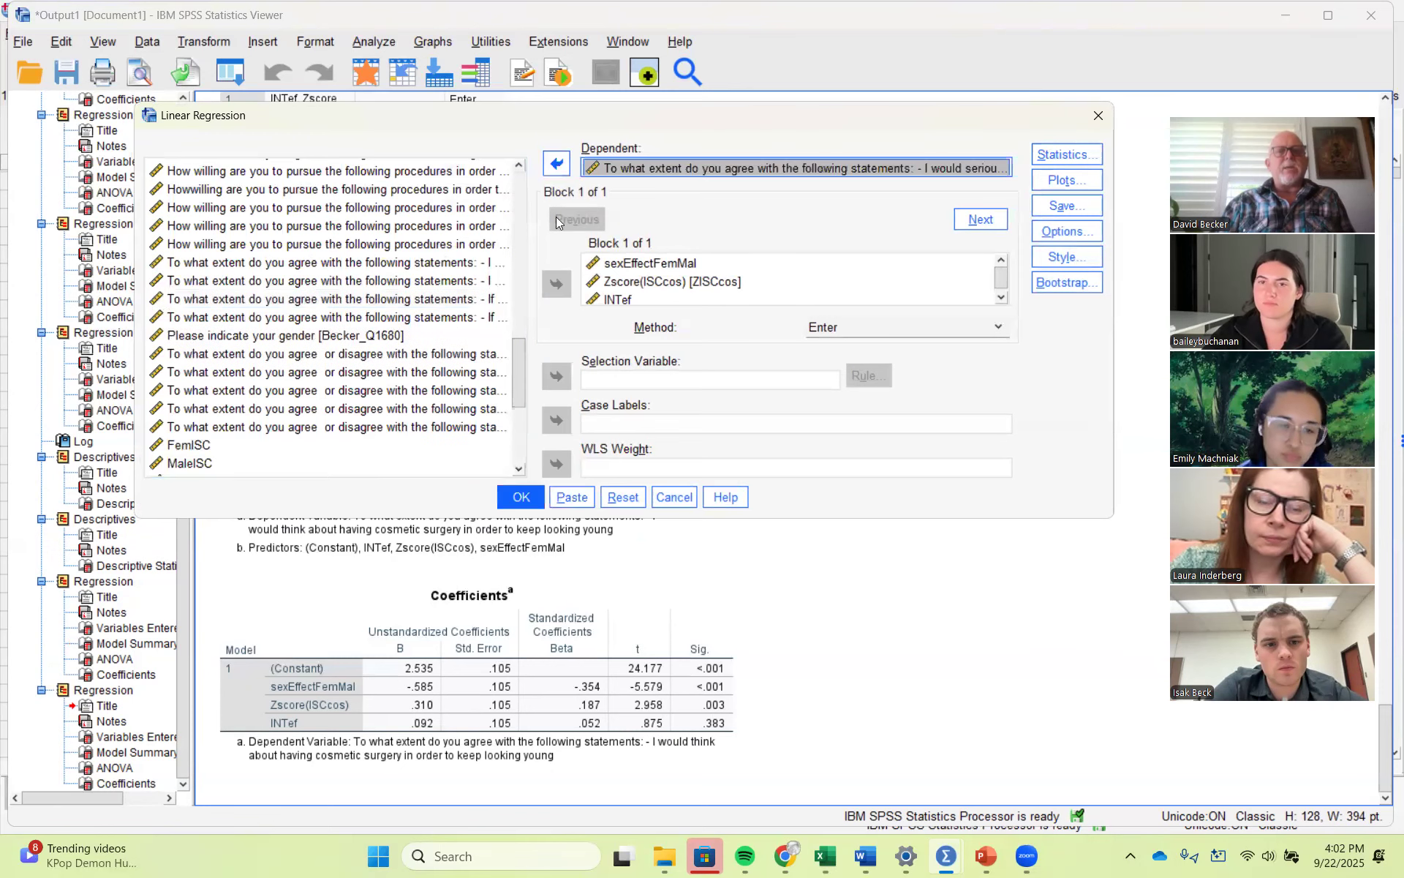
left_click(521, 498)
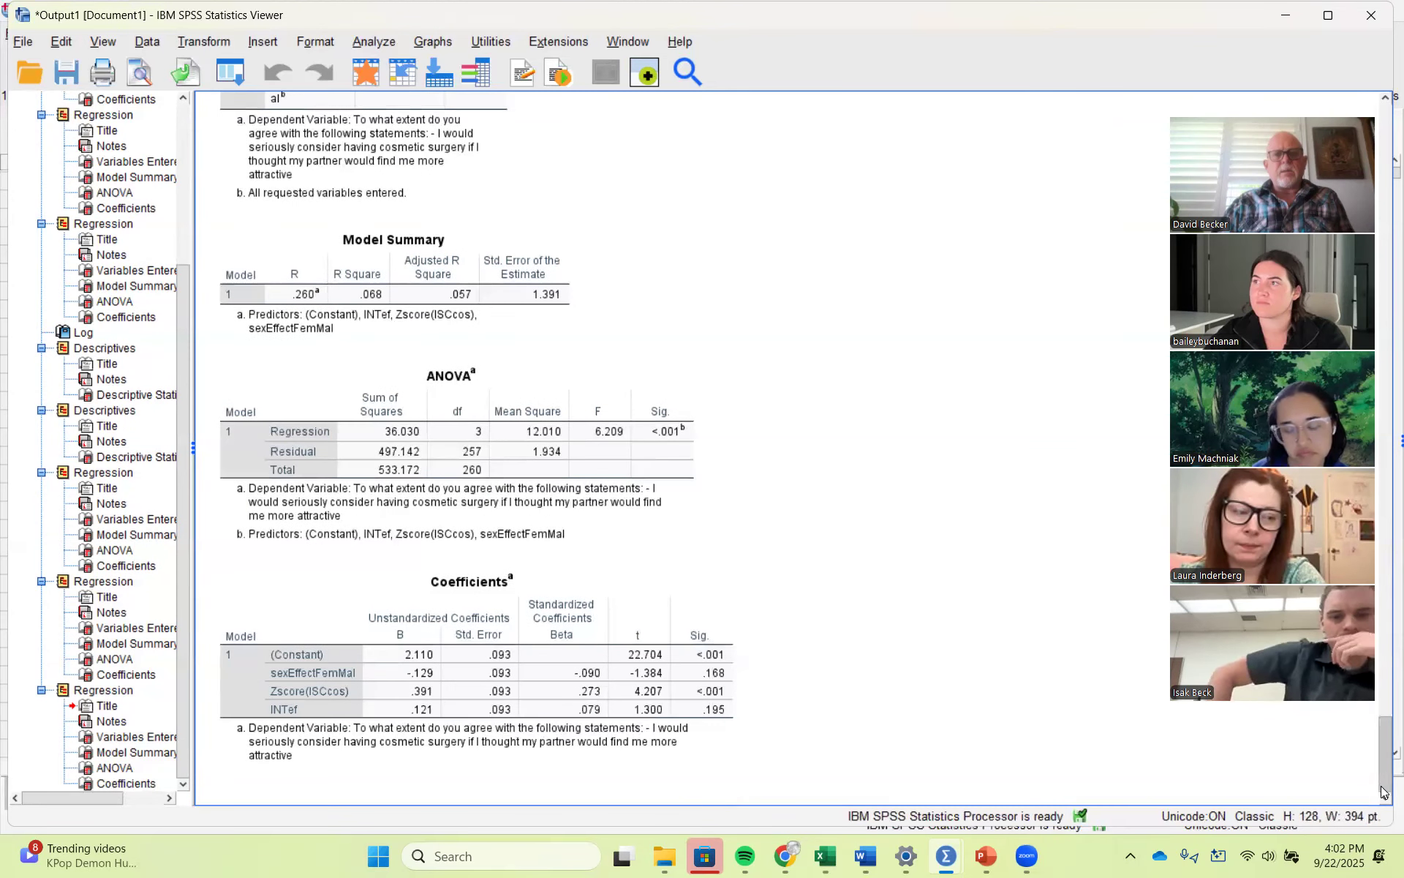
Step: Examine the ANOVA and Coefficients tables and the dependent variable footnote of the partner attractiveness regression
left_click(327, 532)
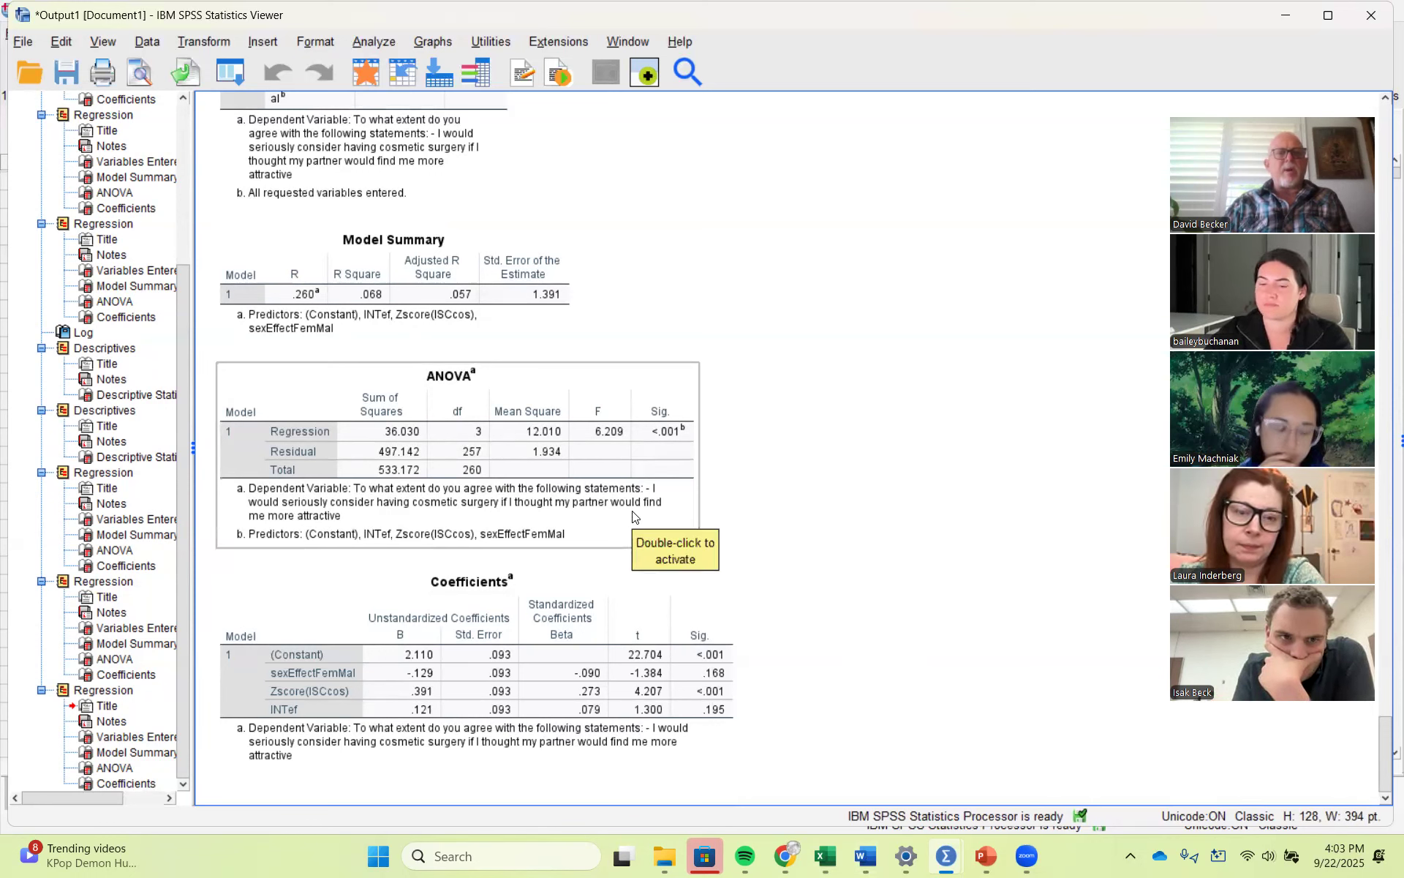
left_click(830, 571)
left_click(633, 669)
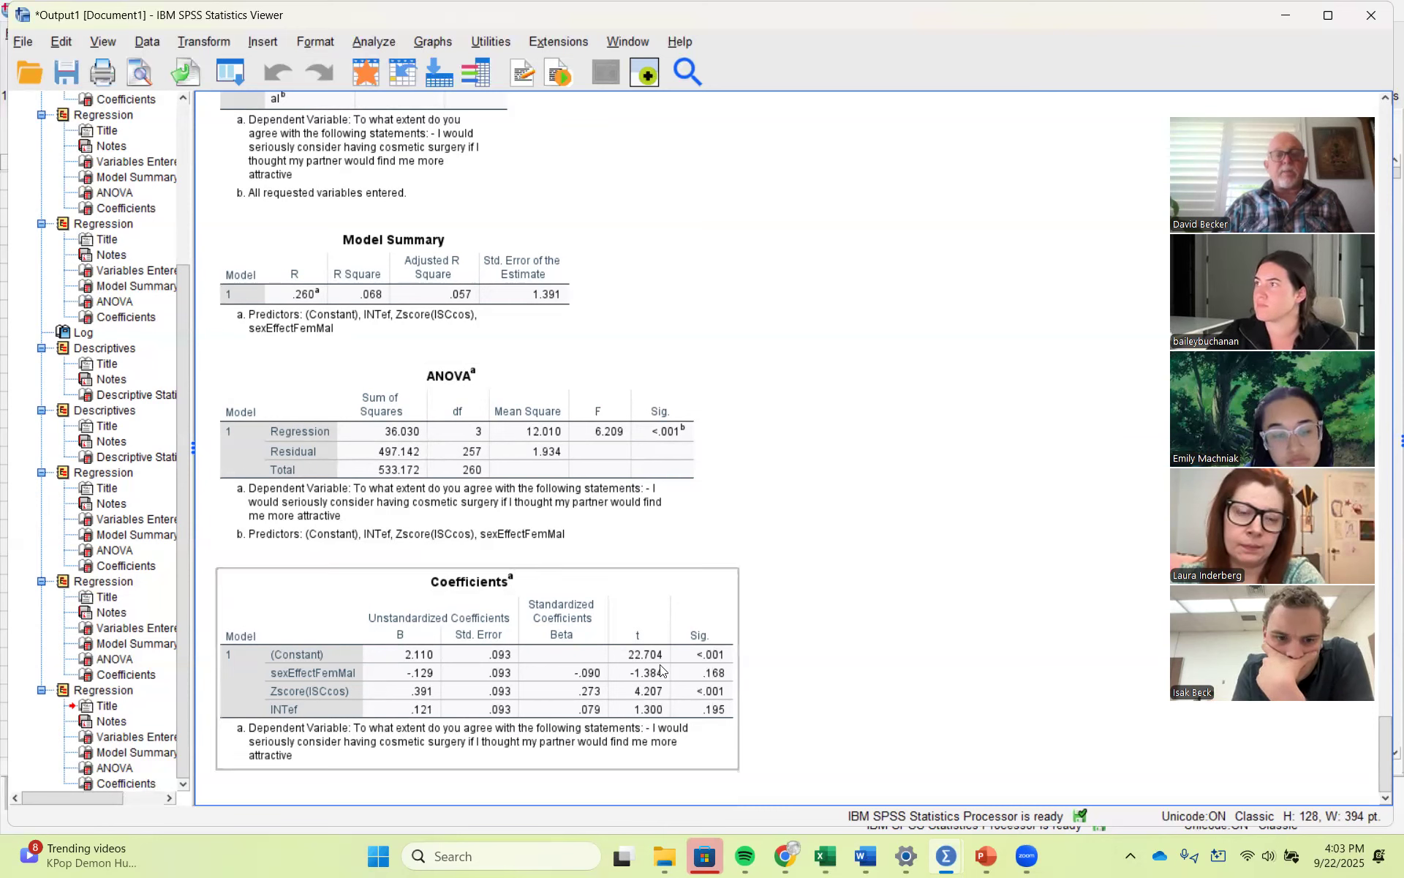
left_click(811, 678)
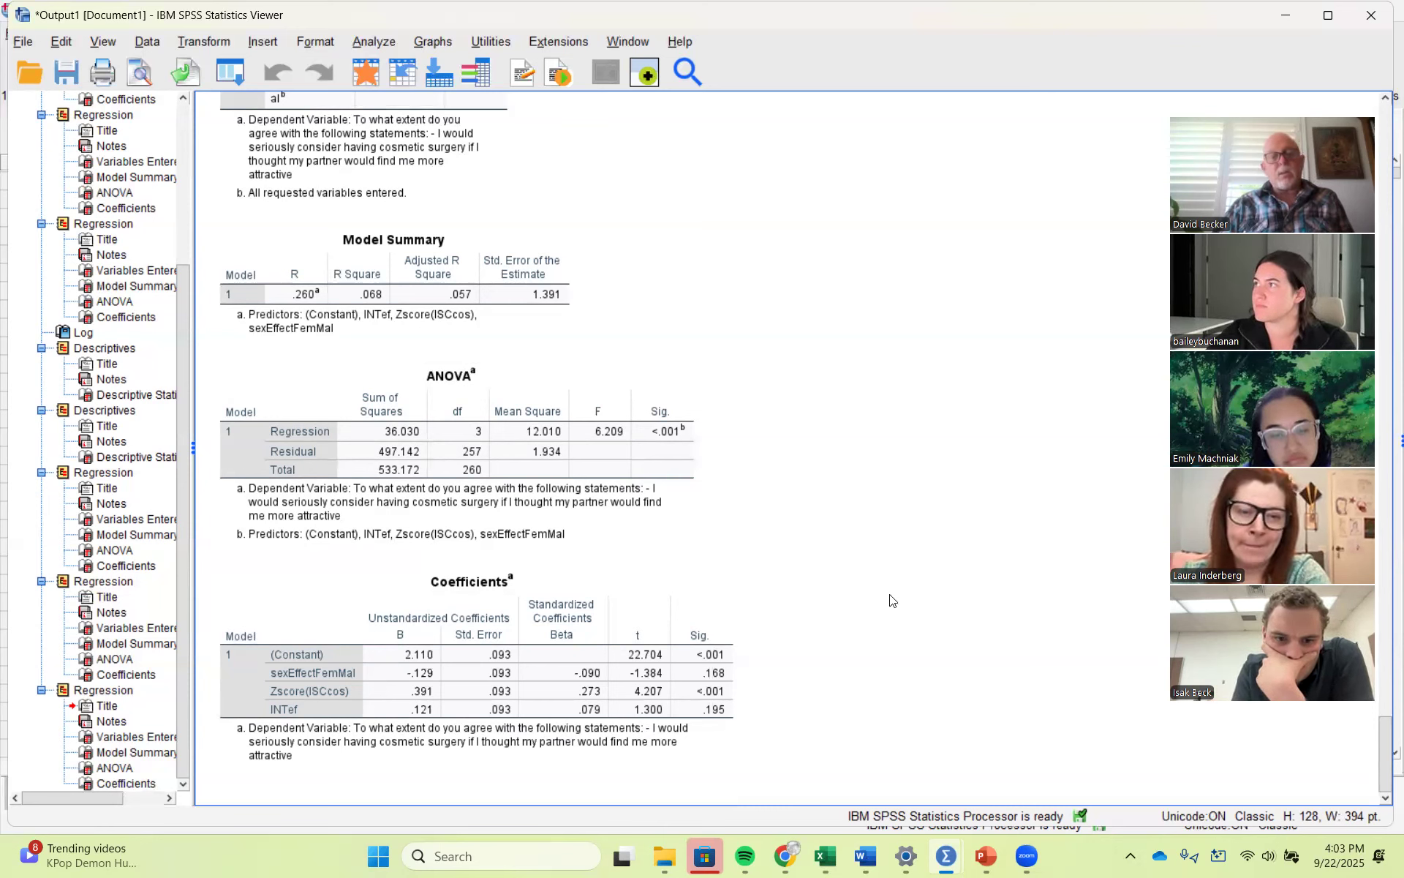
left_click(432, 144)
left_click(950, 343)
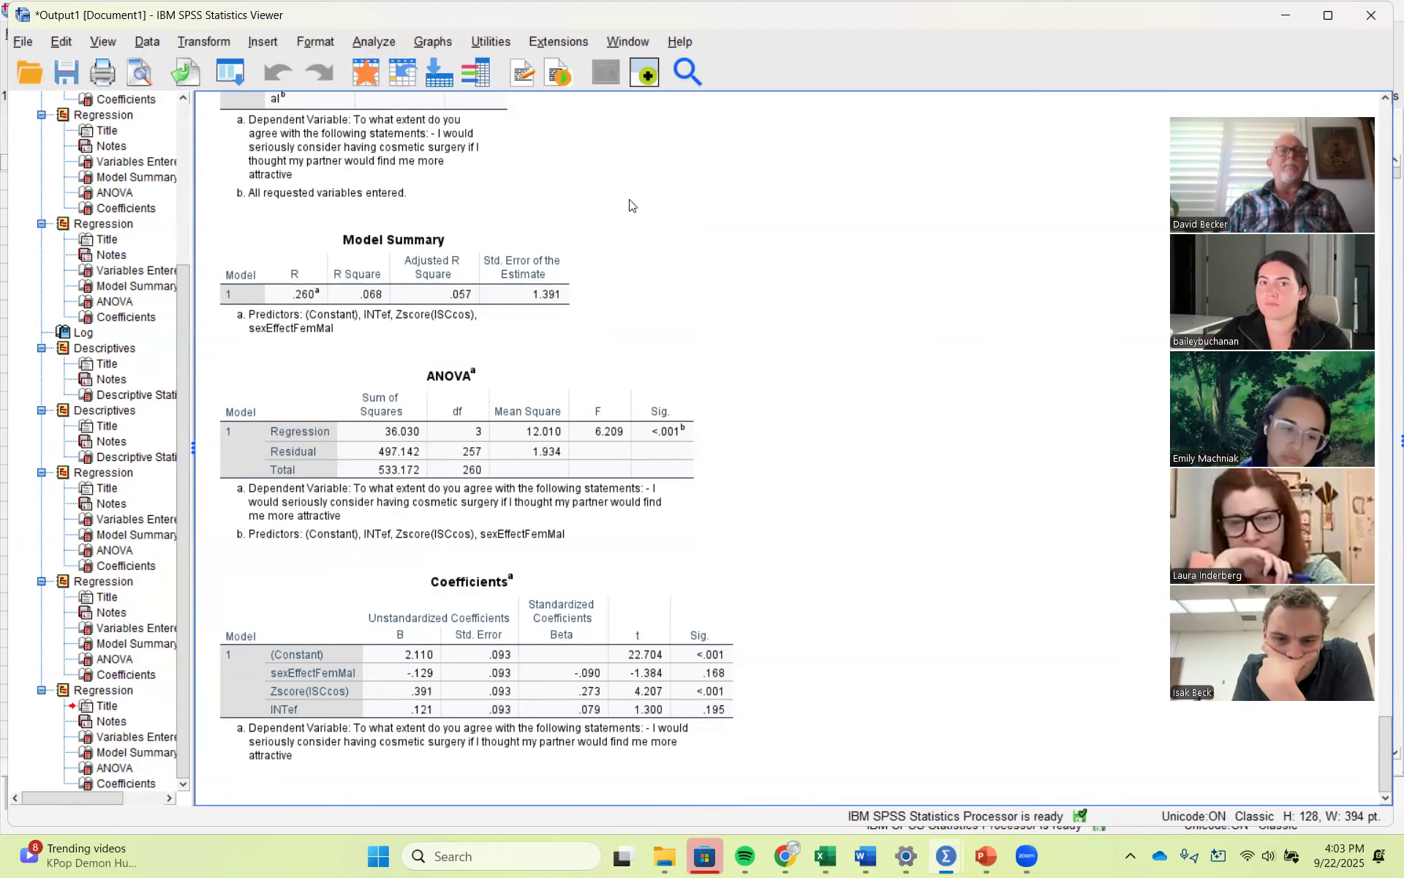
Step: Run the linear regression predicting the "If a simple cosmetic surgery procedure would make me more attractive to others" item and review its output tables
left_click(374, 42)
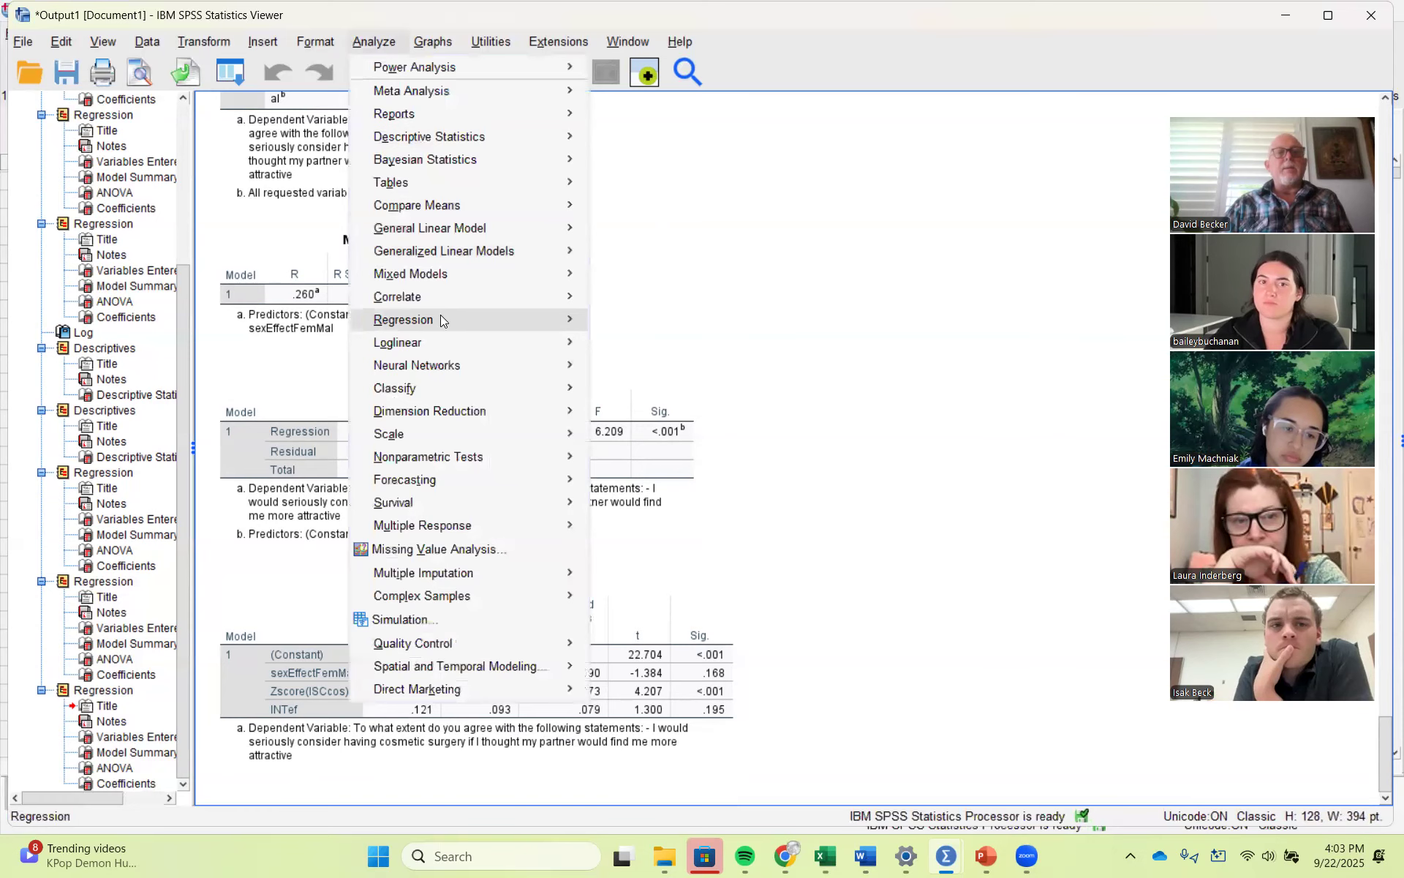
mouse_move(441, 319)
left_click(642, 349)
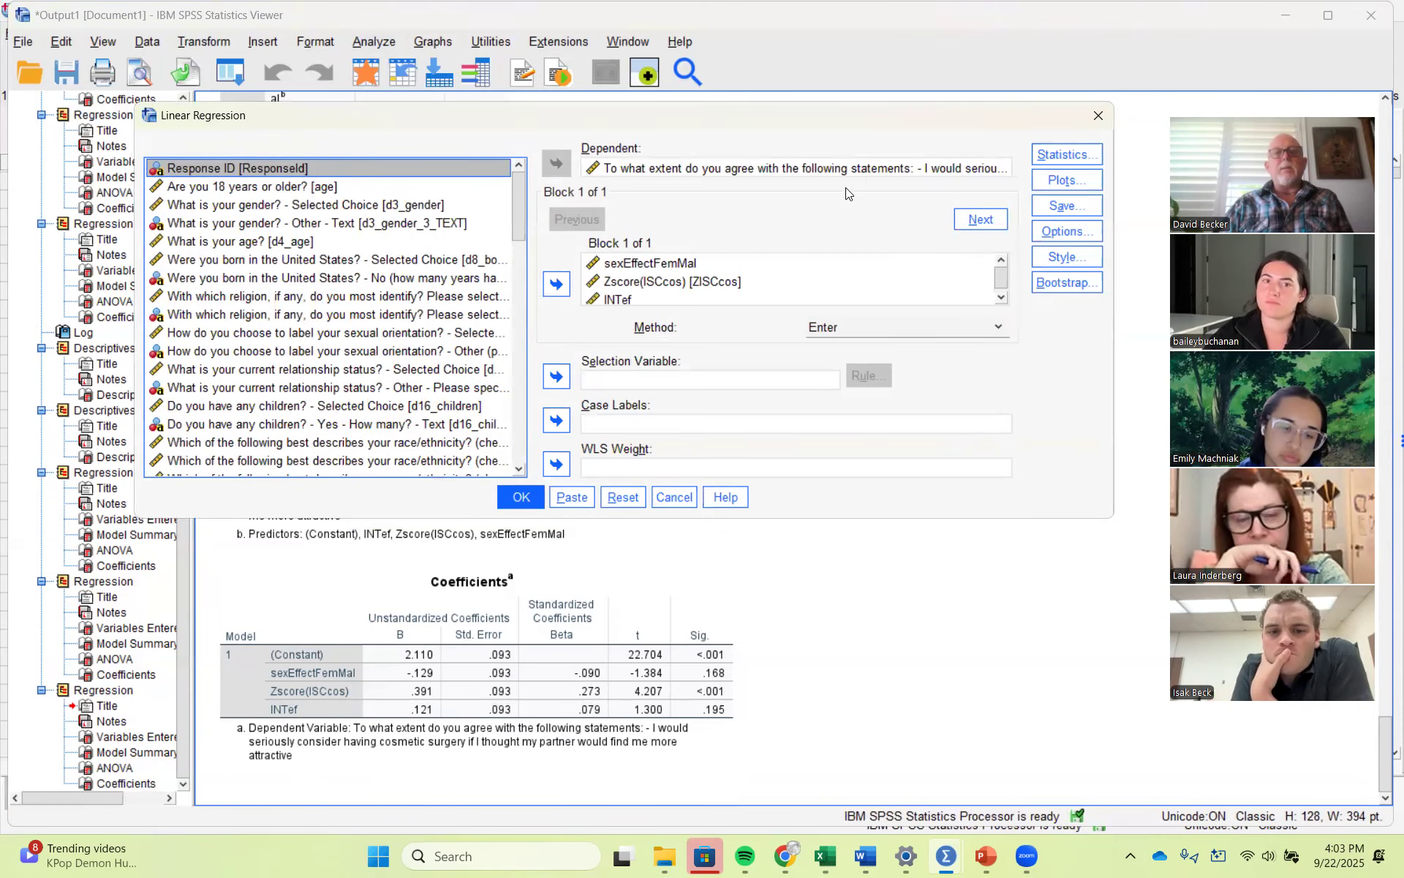
left_click(731, 168)
left_click(556, 164)
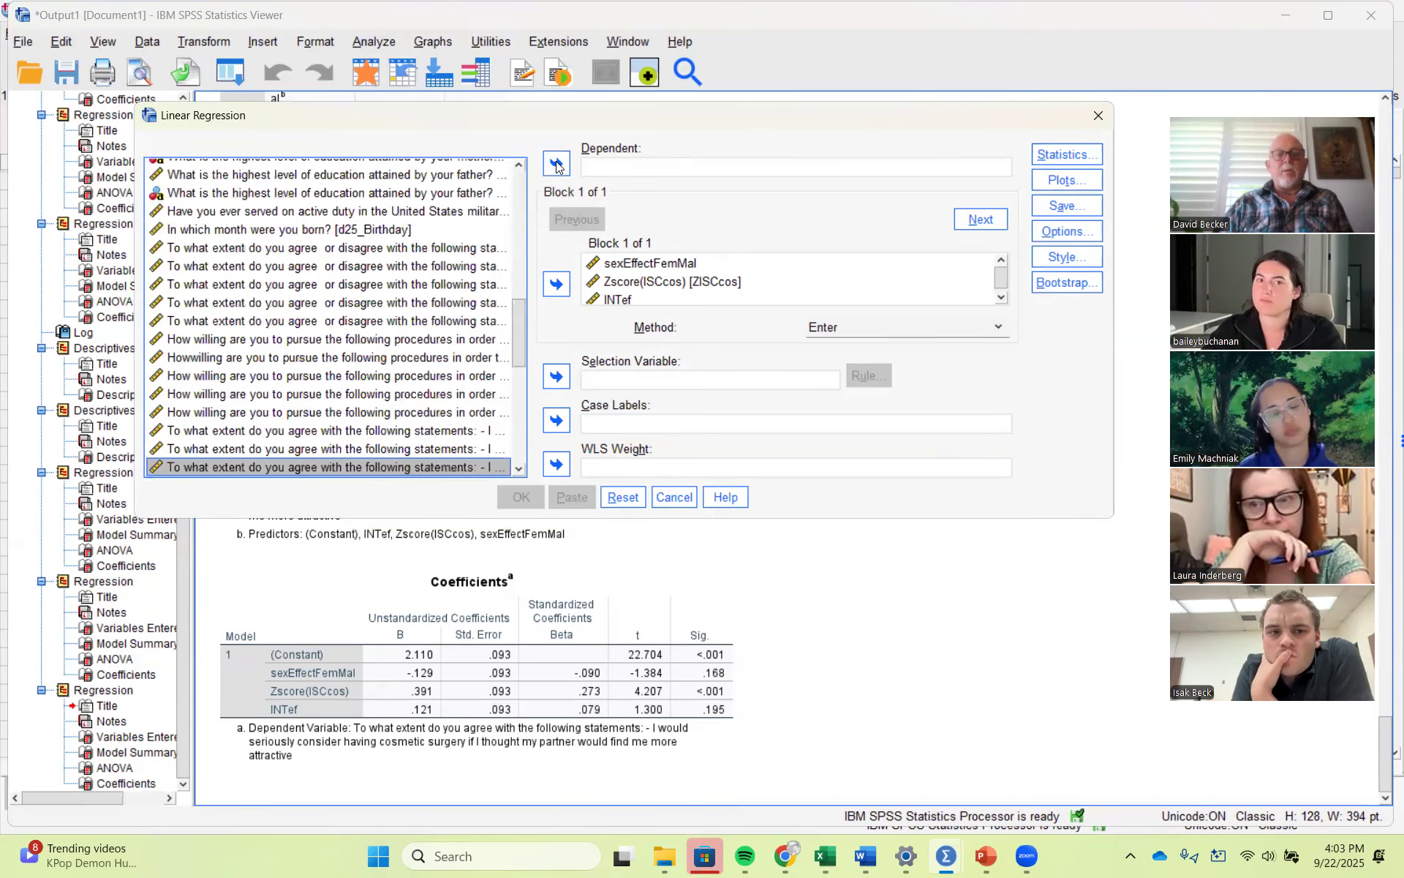
left_click_drag(519, 329, 526, 352)
left_click(466, 379)
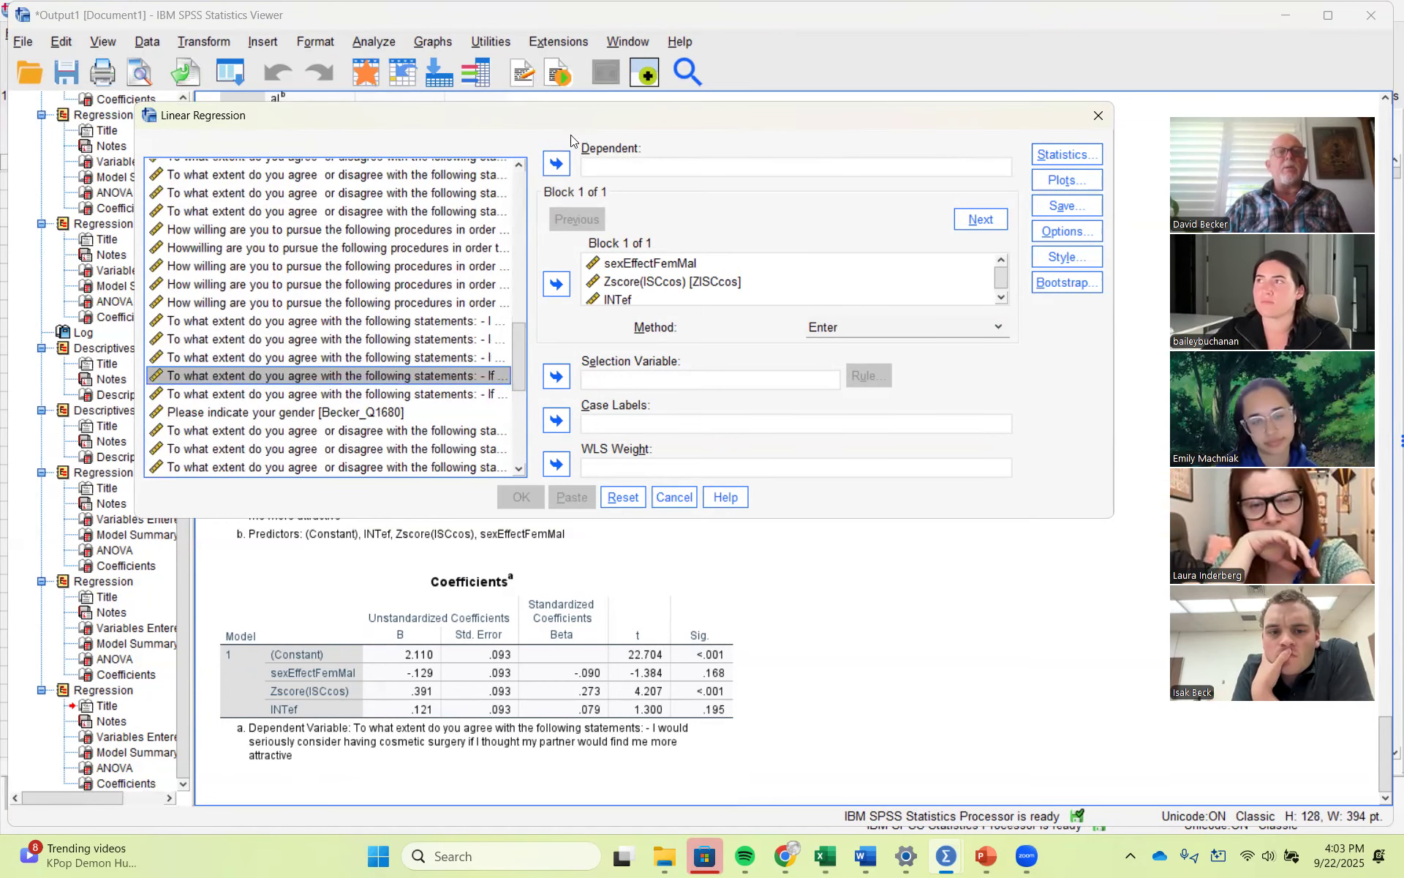
left_click(557, 163)
left_click(522, 497)
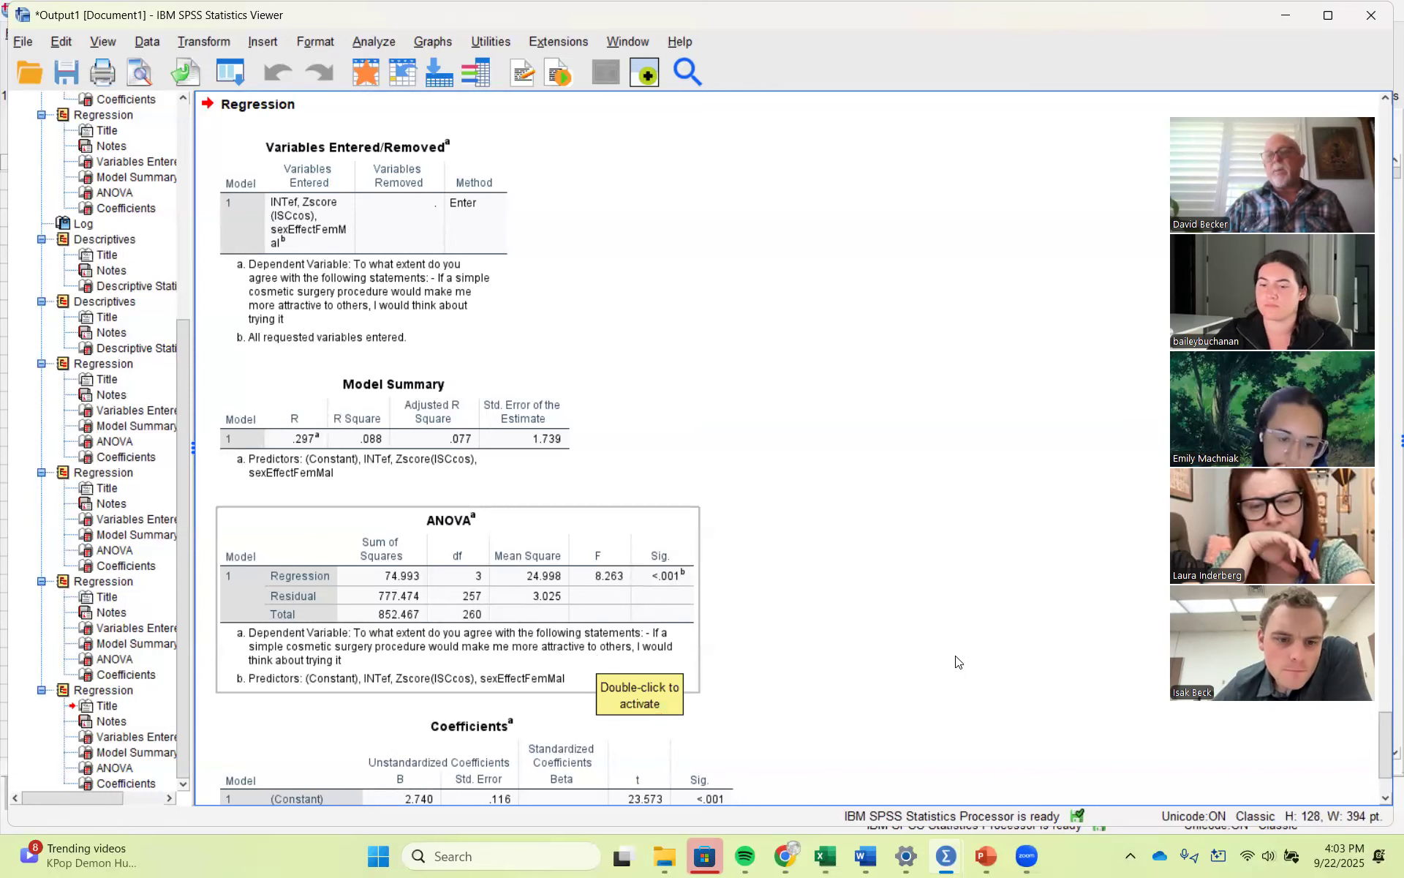
scroll(1387, 773, "down", 3)
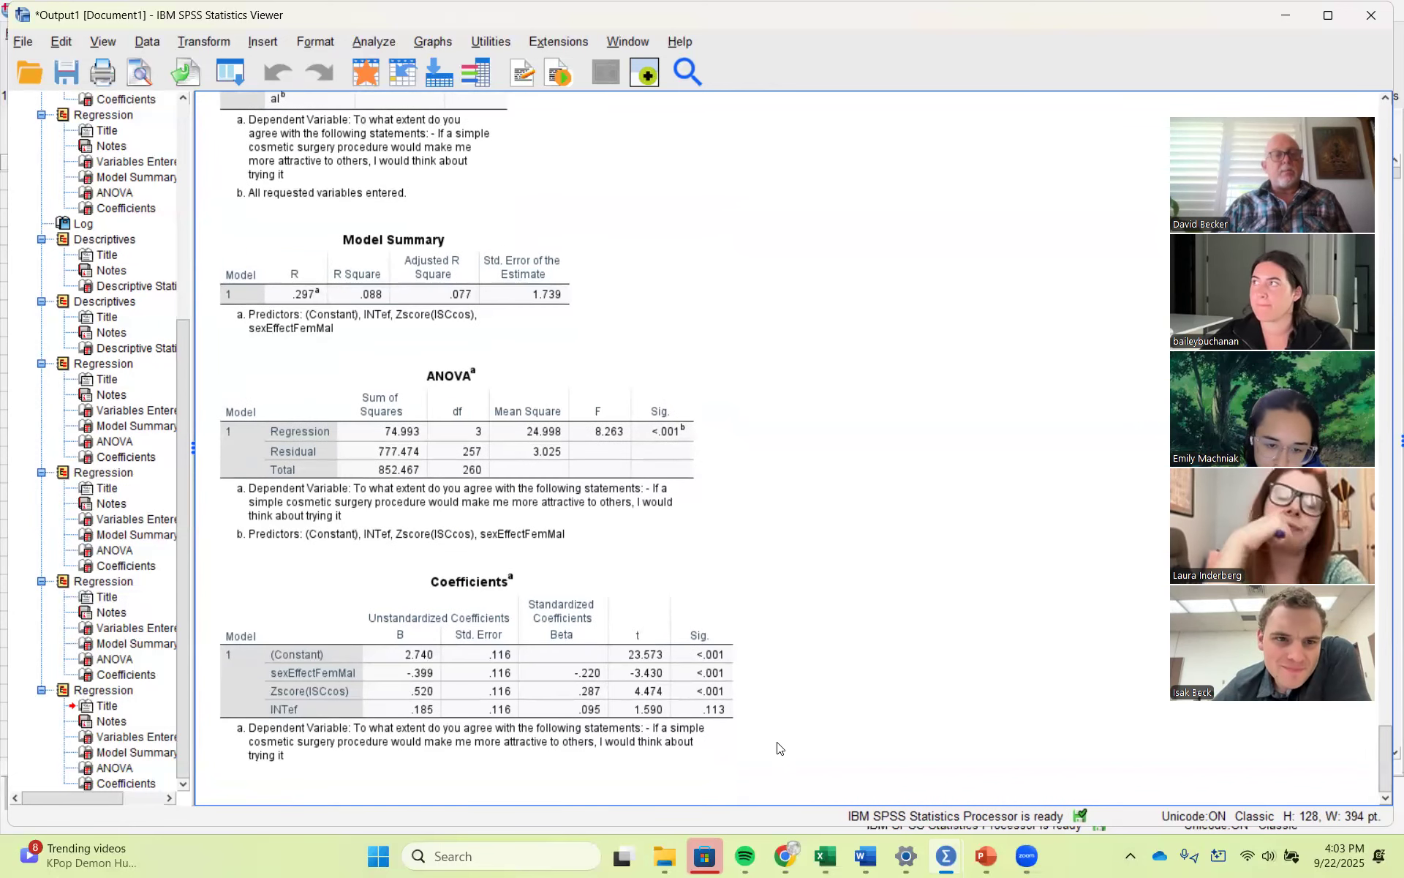
left_click(589, 441)
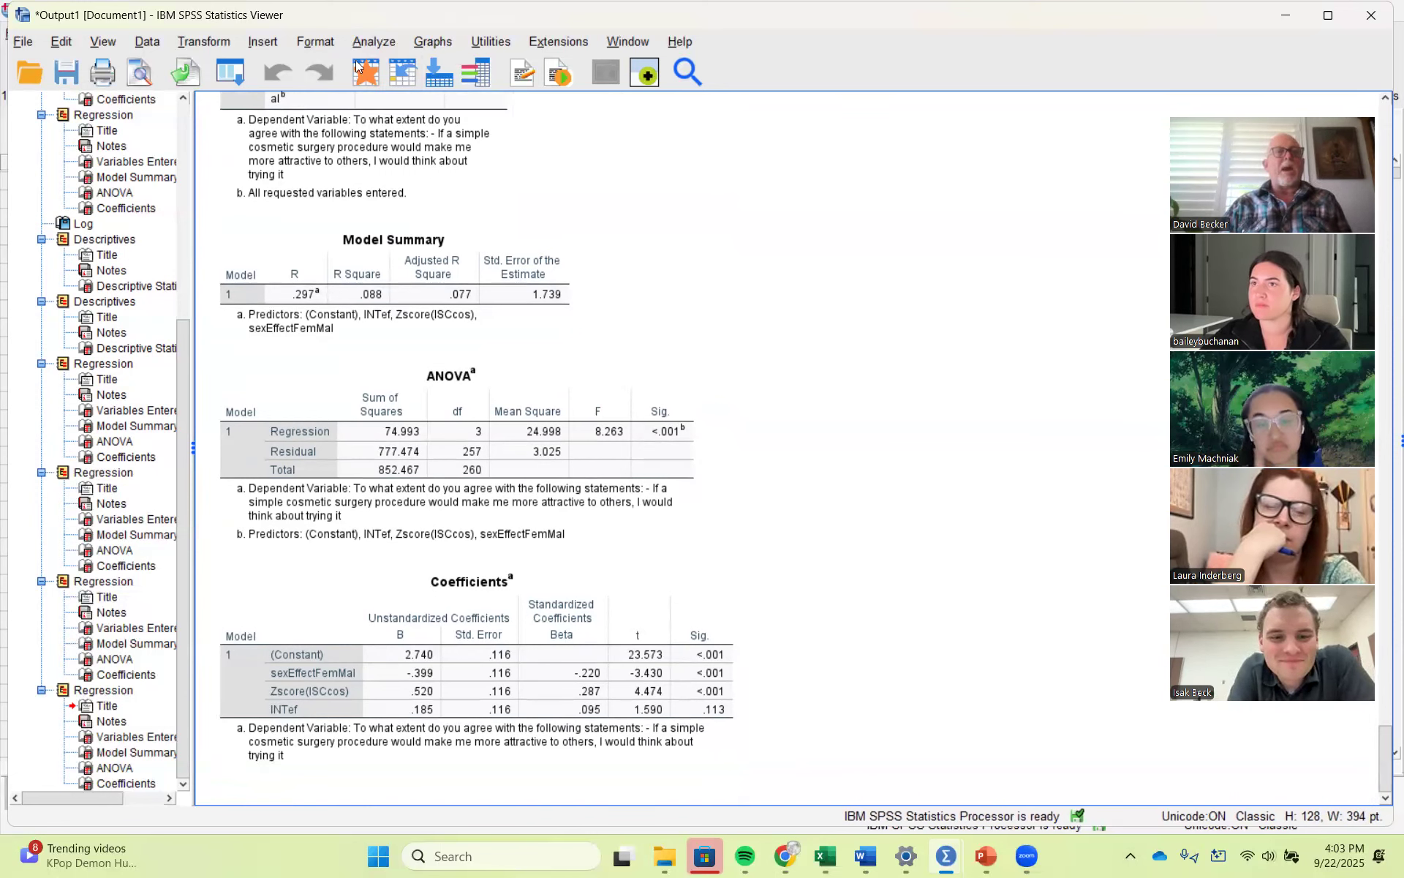
Step: Rerun the linear regression with "If it would benefit my career I would think about having plastic surgery" as the dependent variable and review its output
left_click(377, 45)
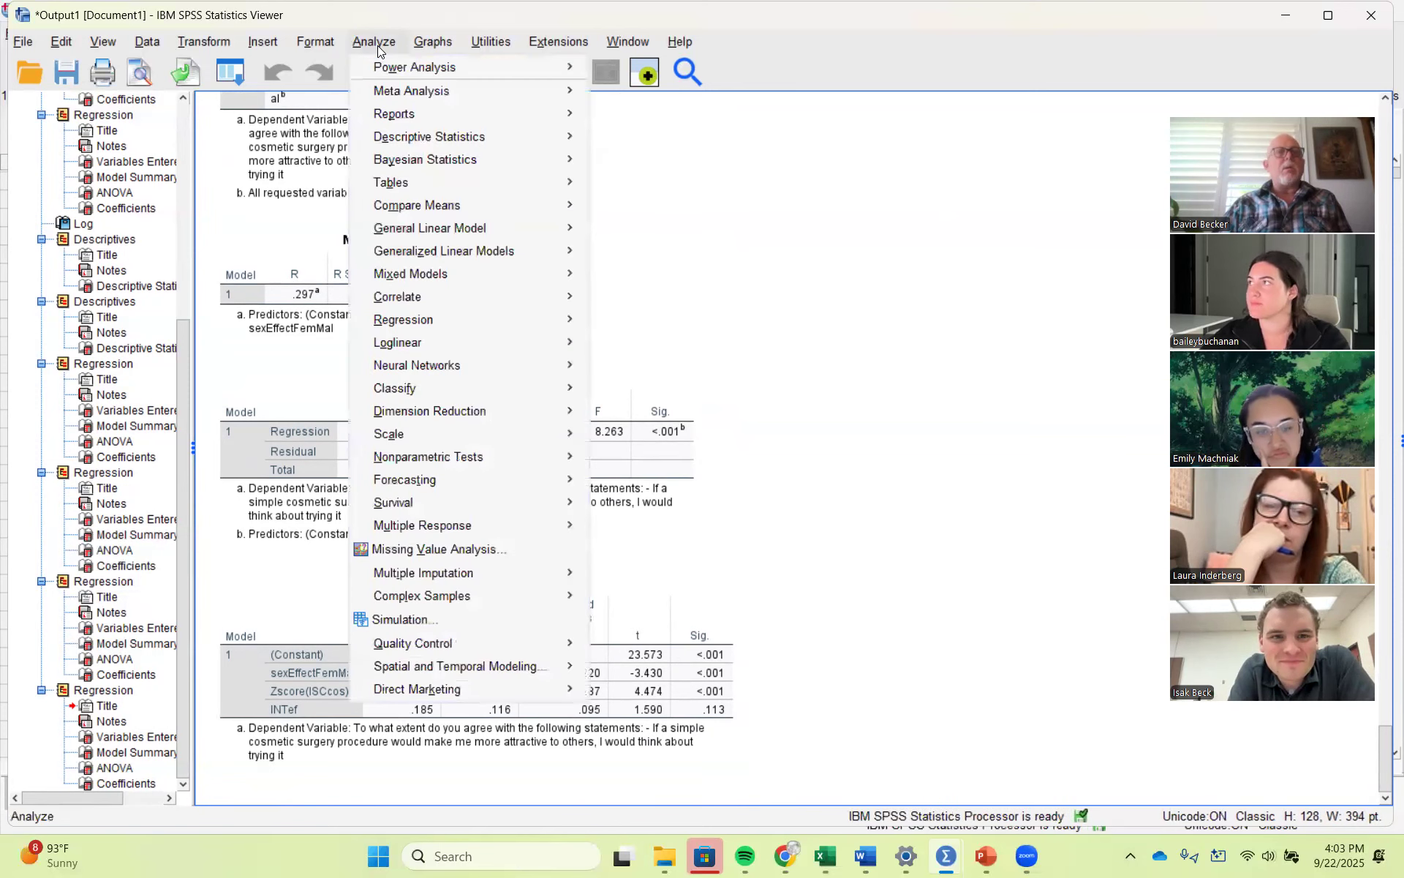
mouse_move(407, 325)
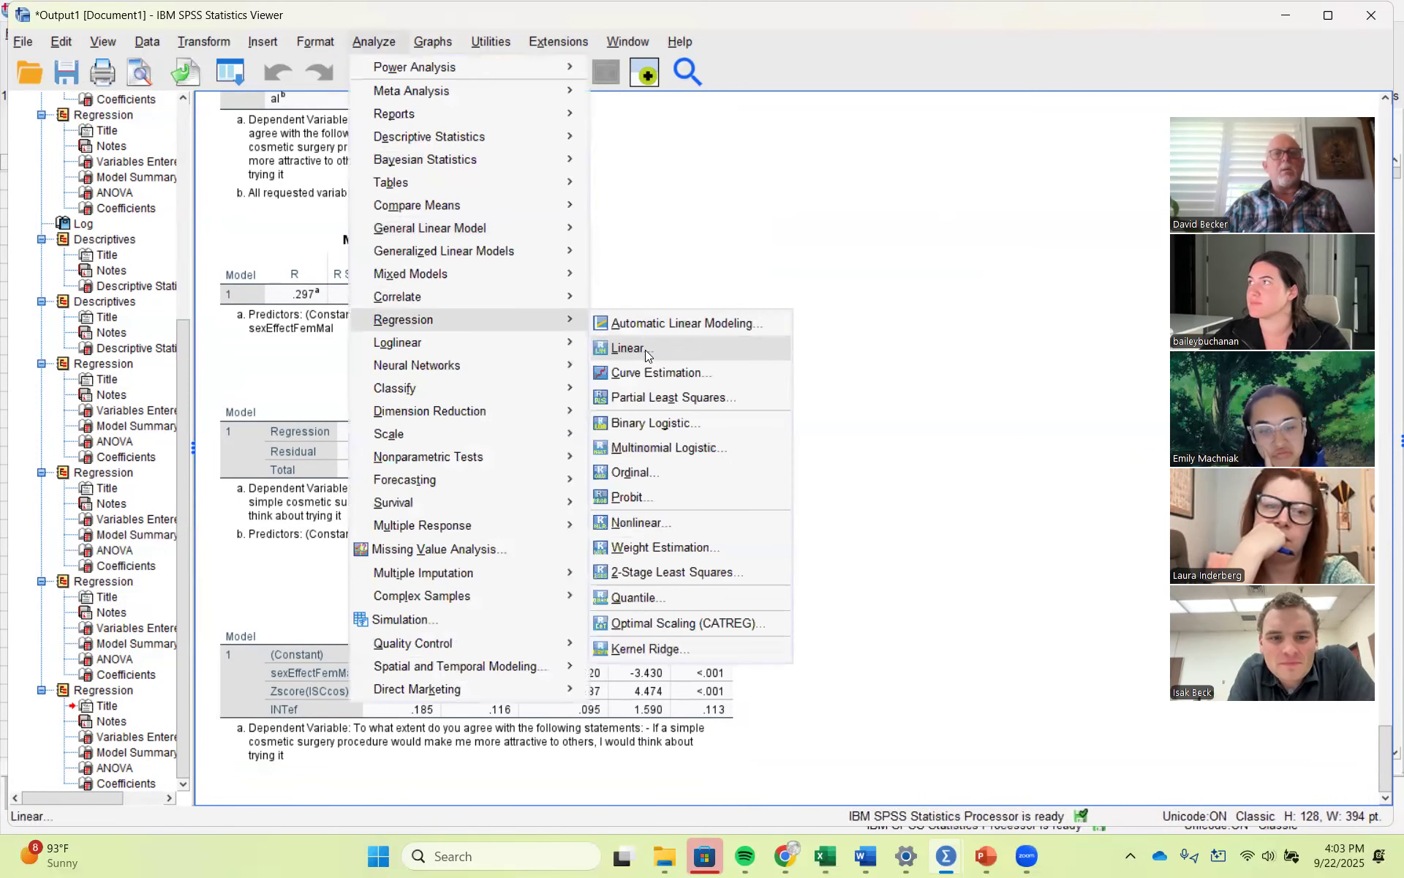
left_click(645, 349)
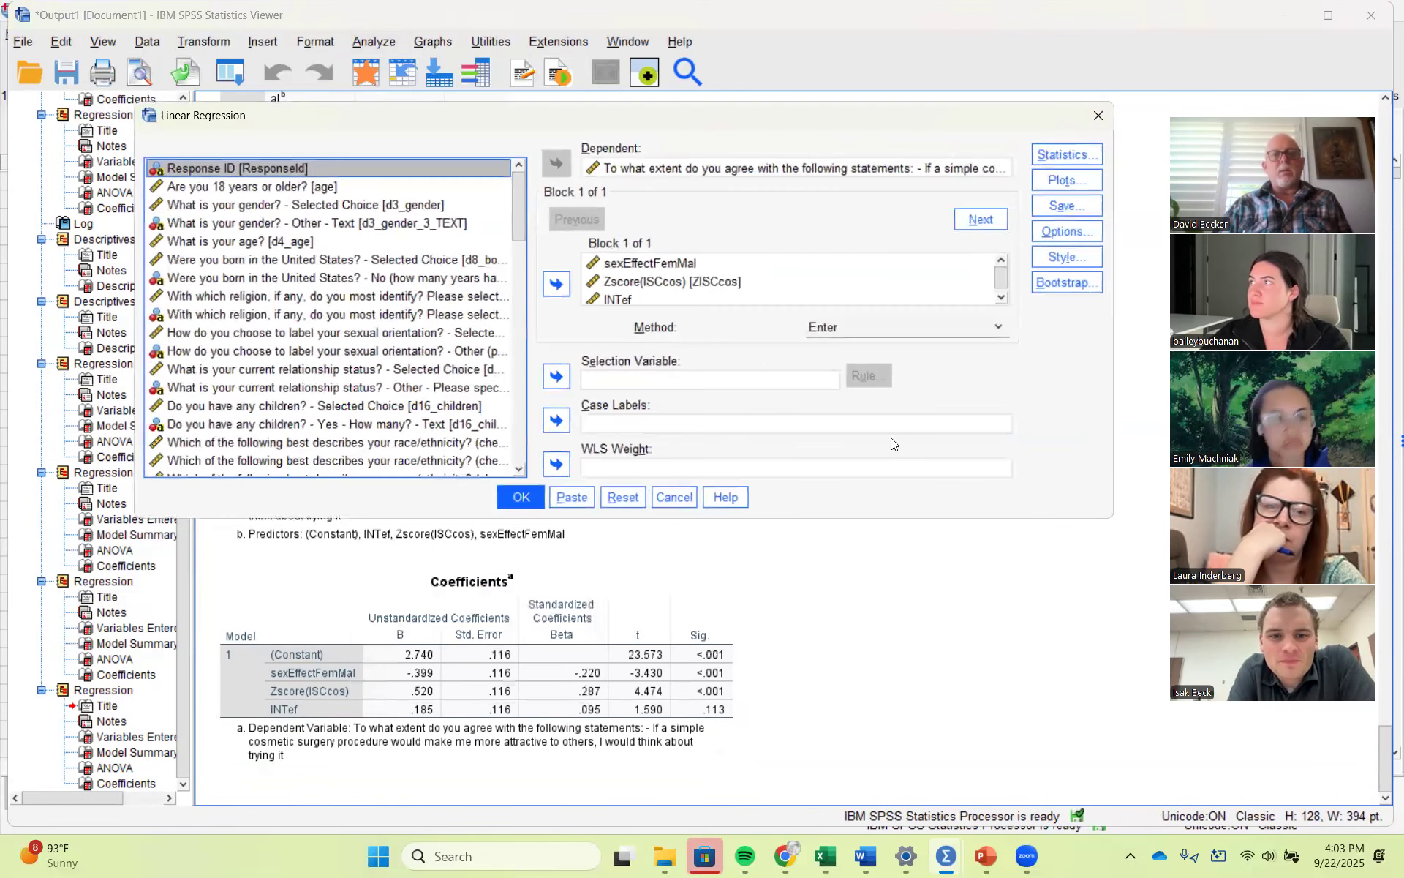
left_click(709, 168)
left_click(557, 165)
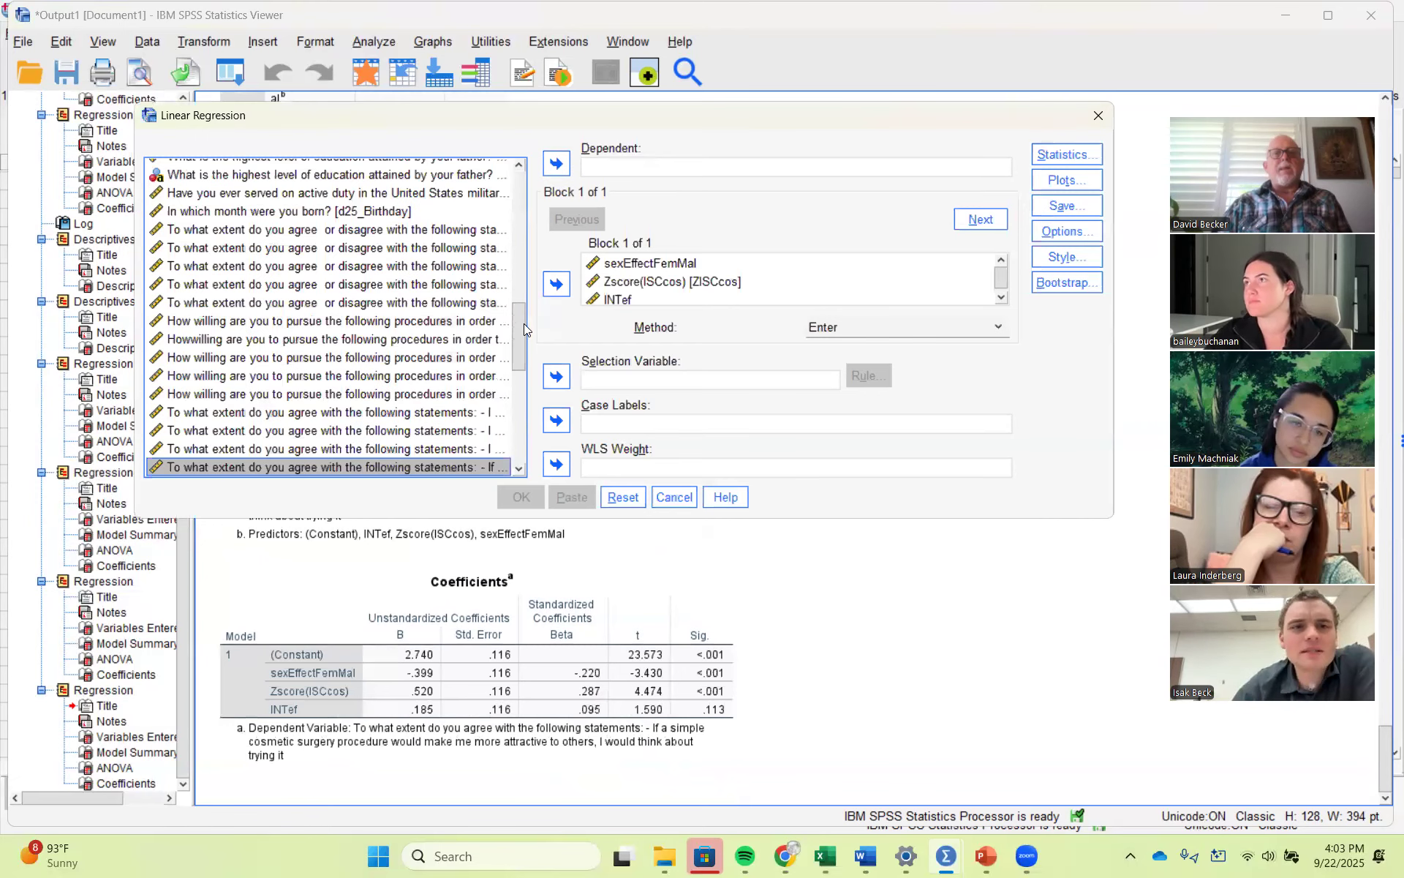
scroll(524, 323, "down", 2)
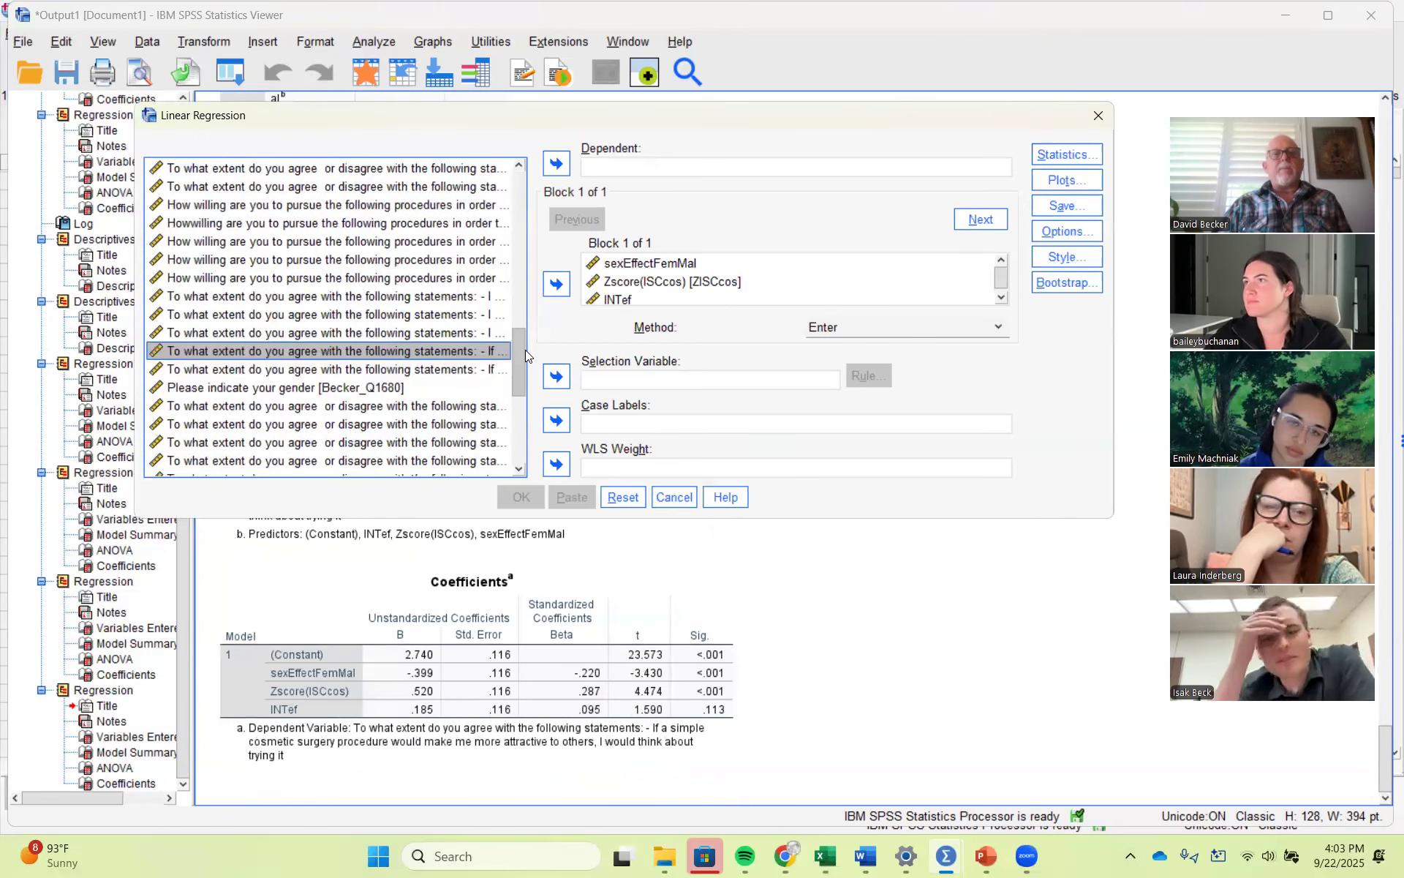
left_click(441, 365)
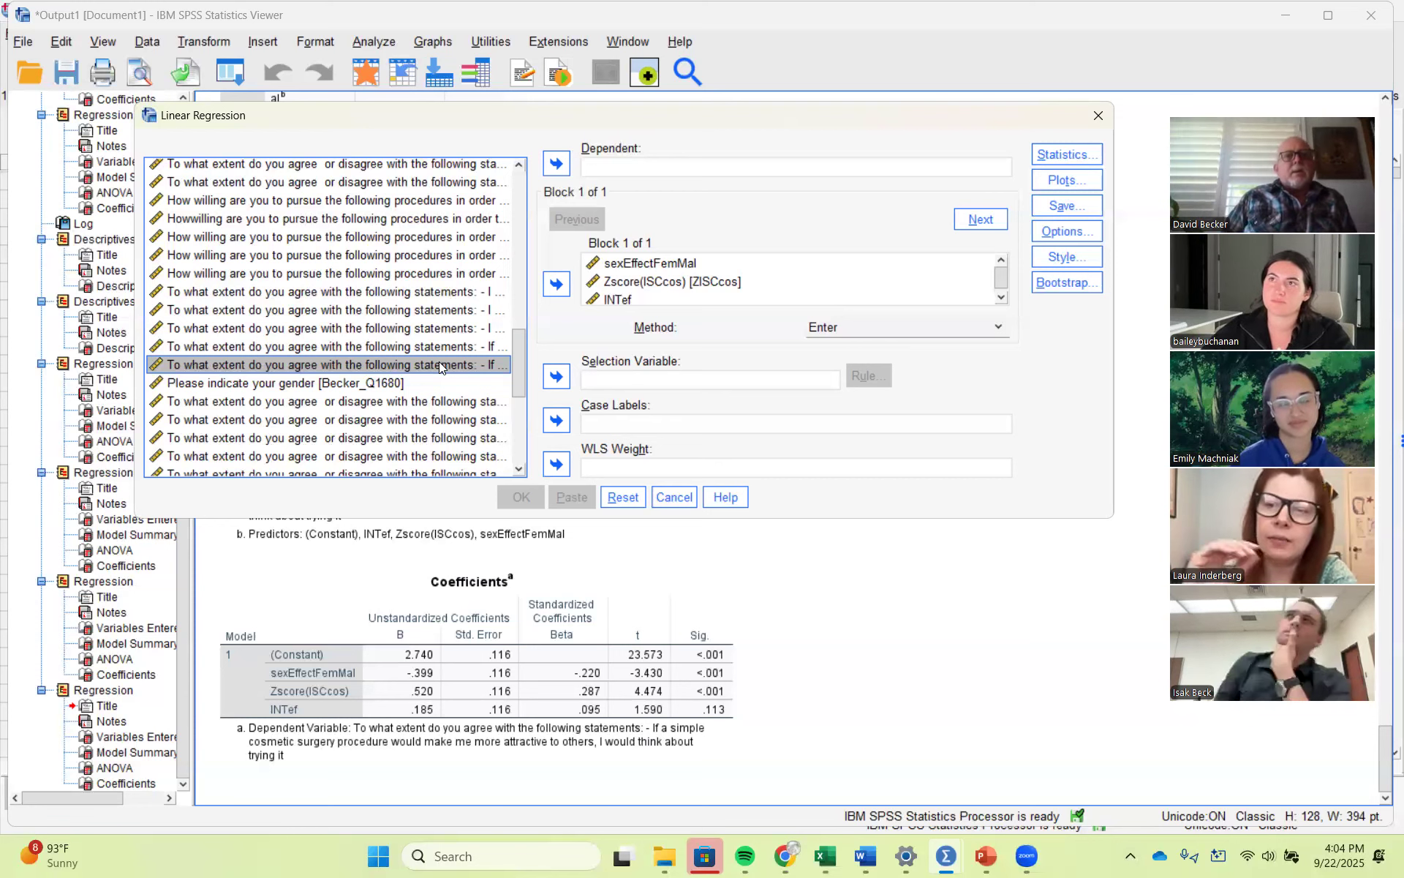
left_click(556, 170)
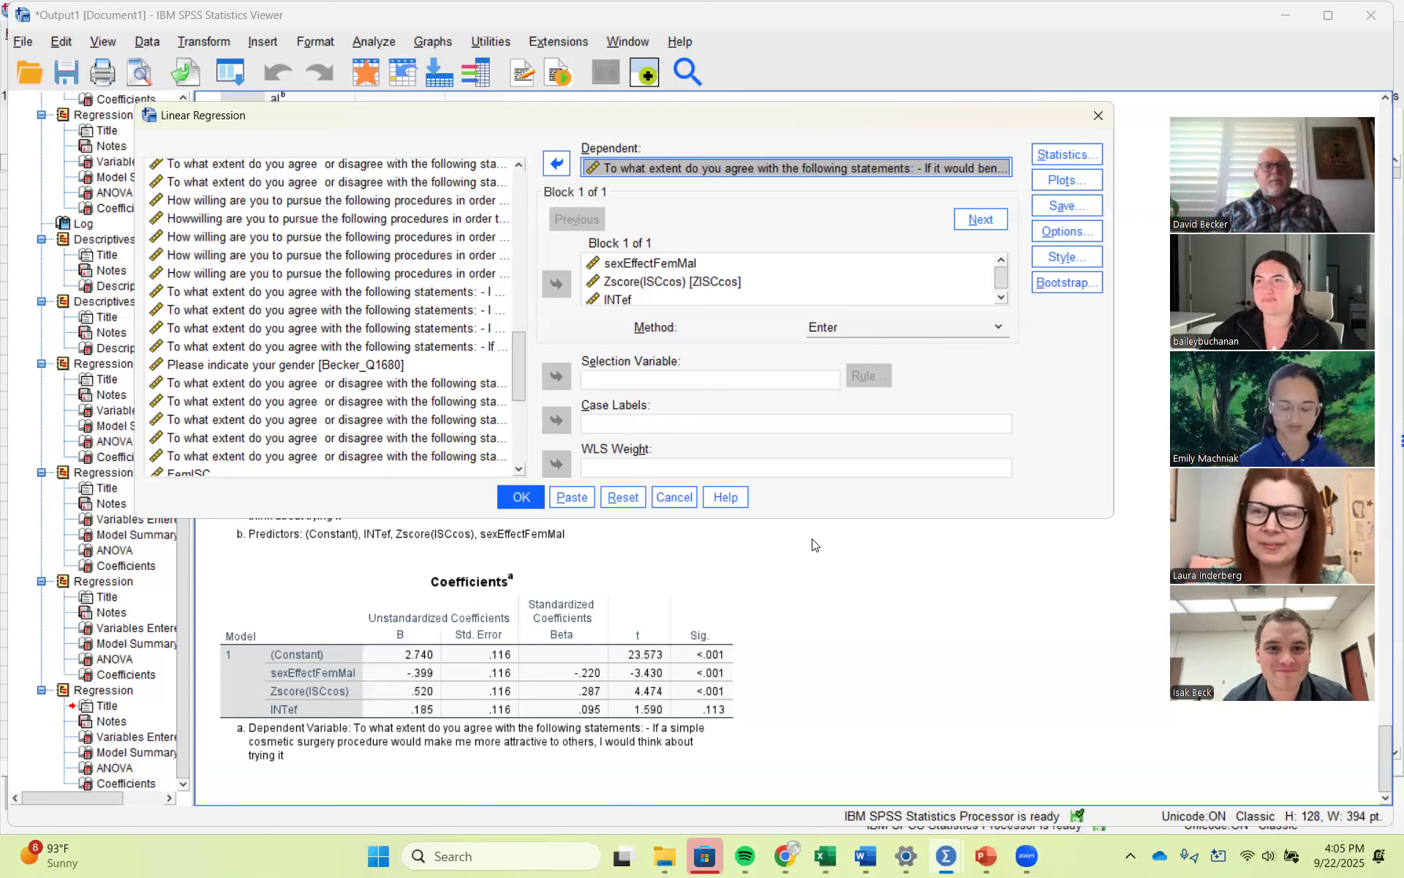
left_click(520, 497)
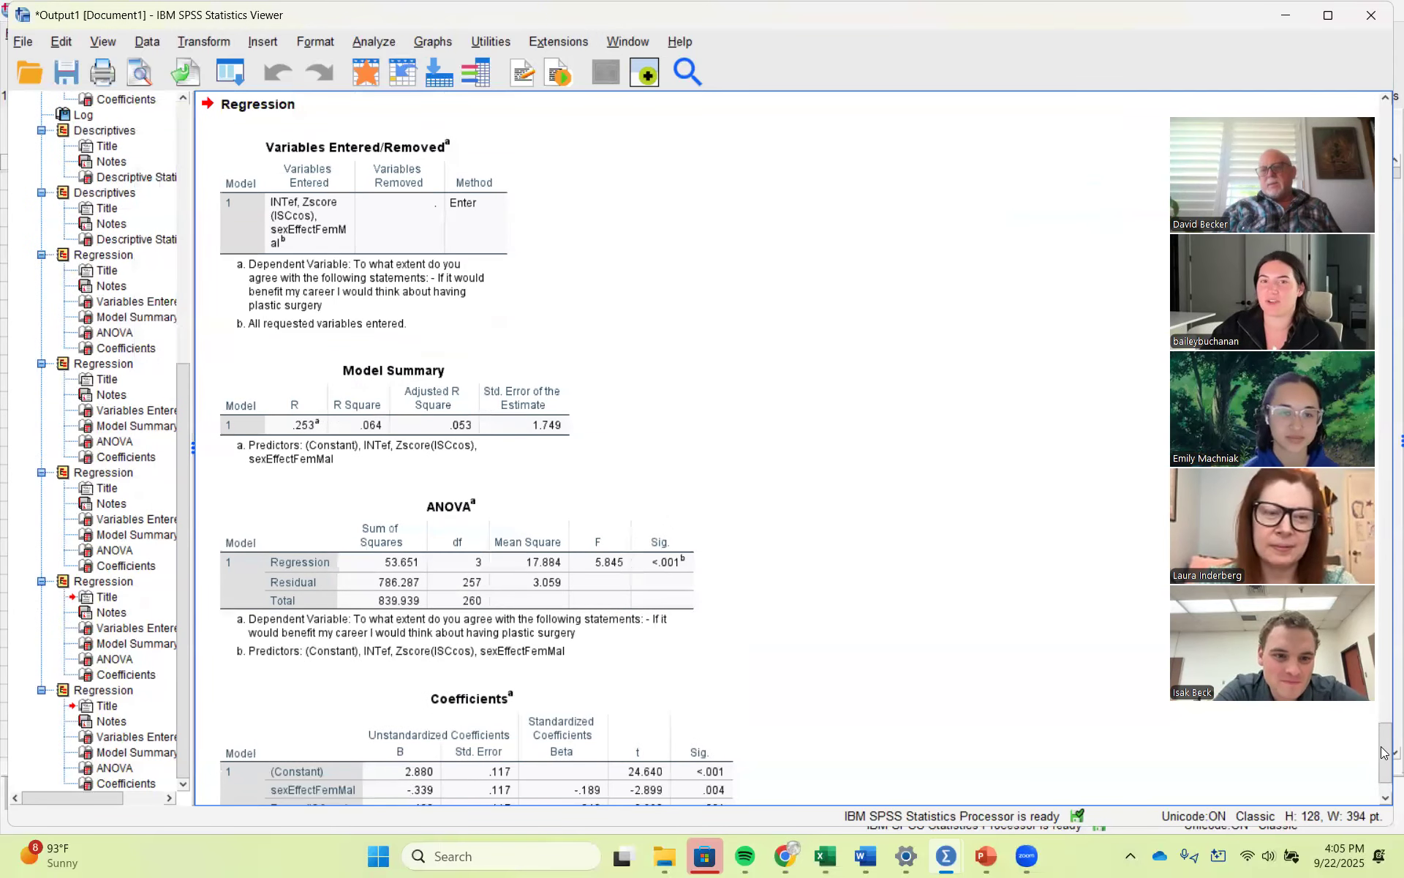
left_click_drag(1386, 755, 1384, 779)
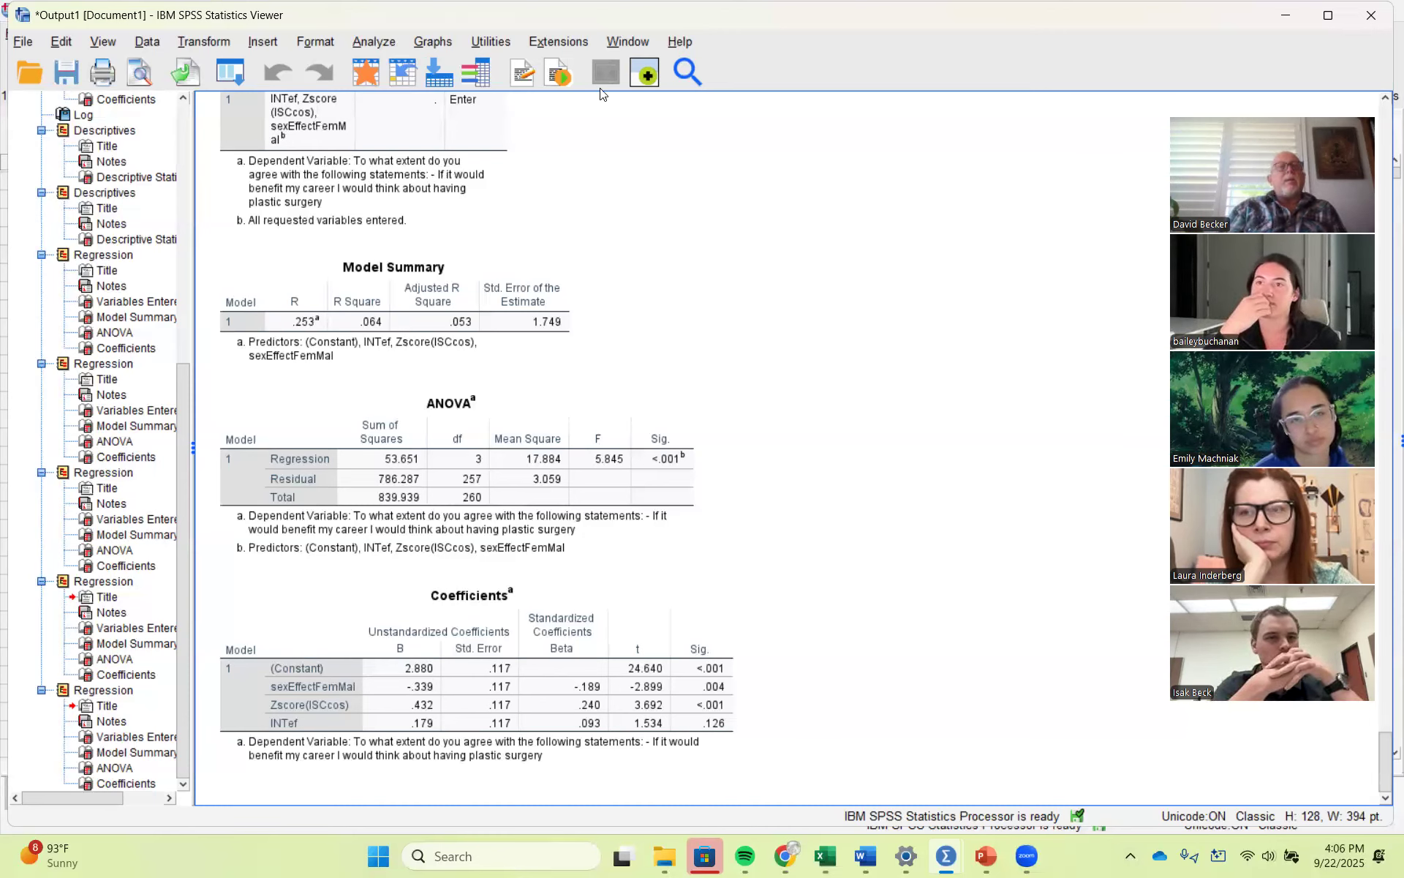
Step: Reopen the linear regression setup and remove the career benefit item as the dependent variable
left_click(387, 42)
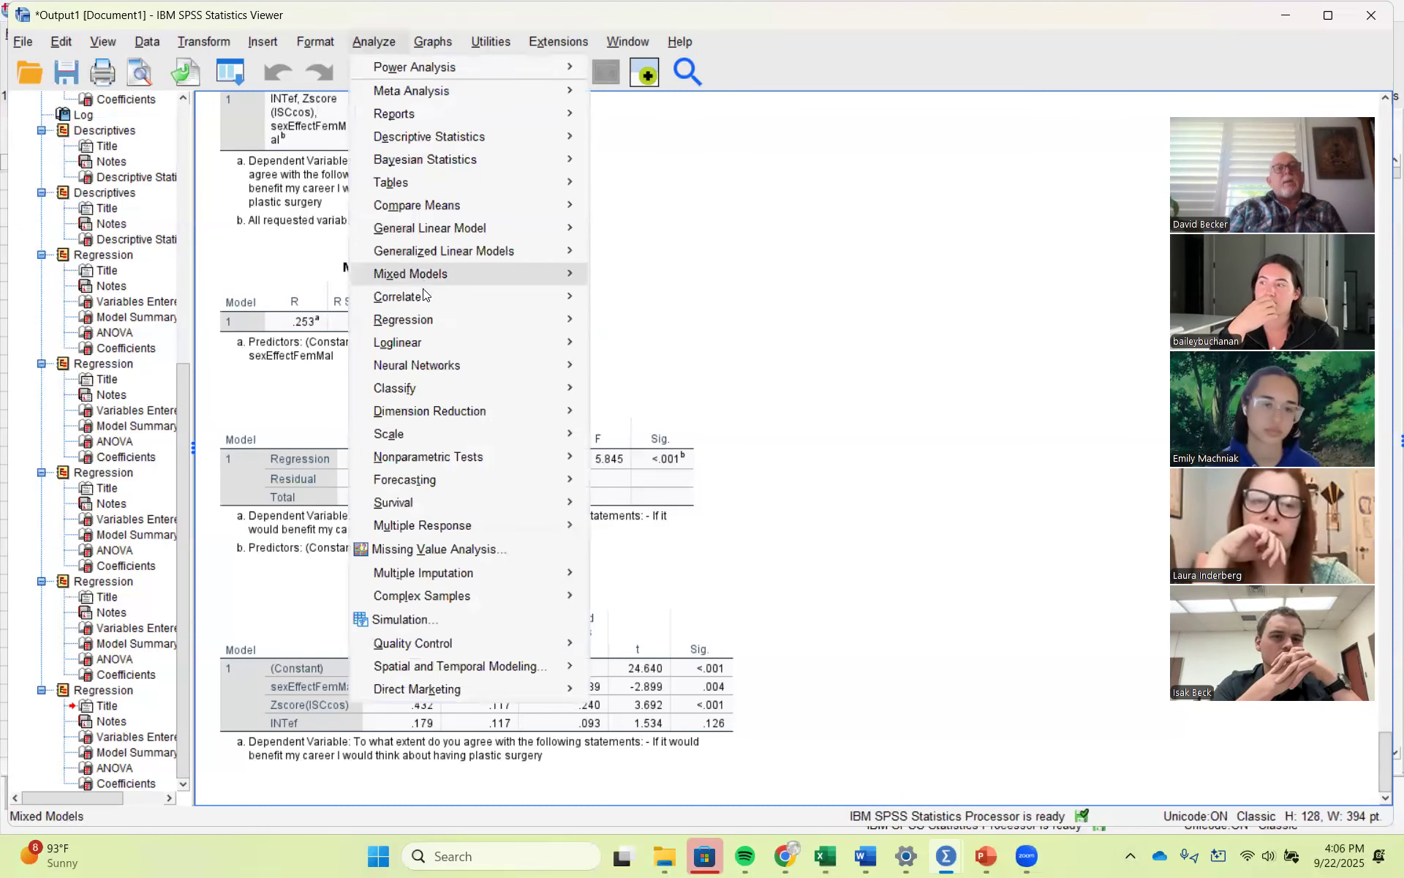
mouse_move(436, 317)
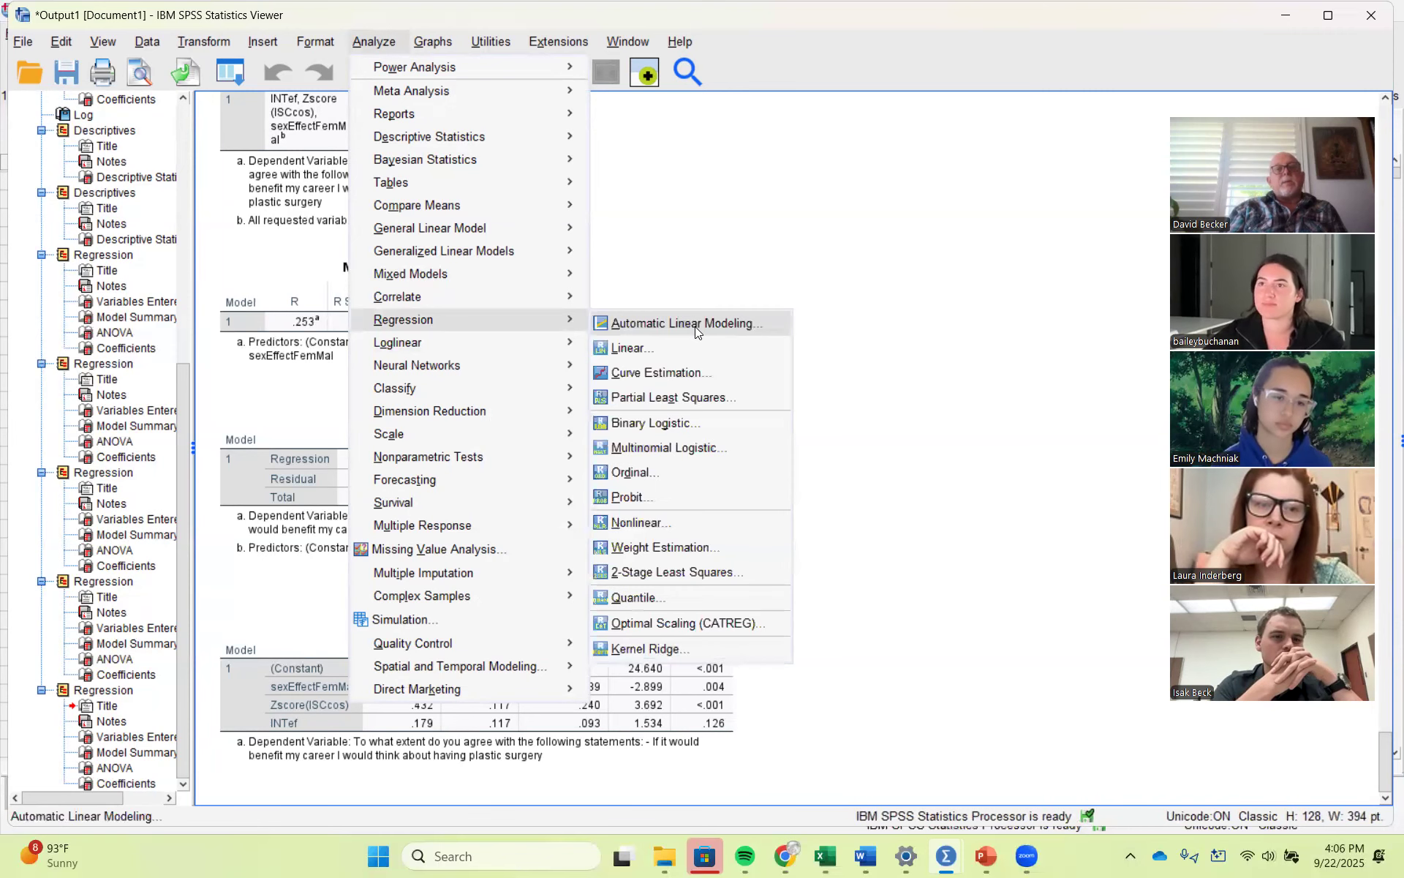
left_click(633, 349)
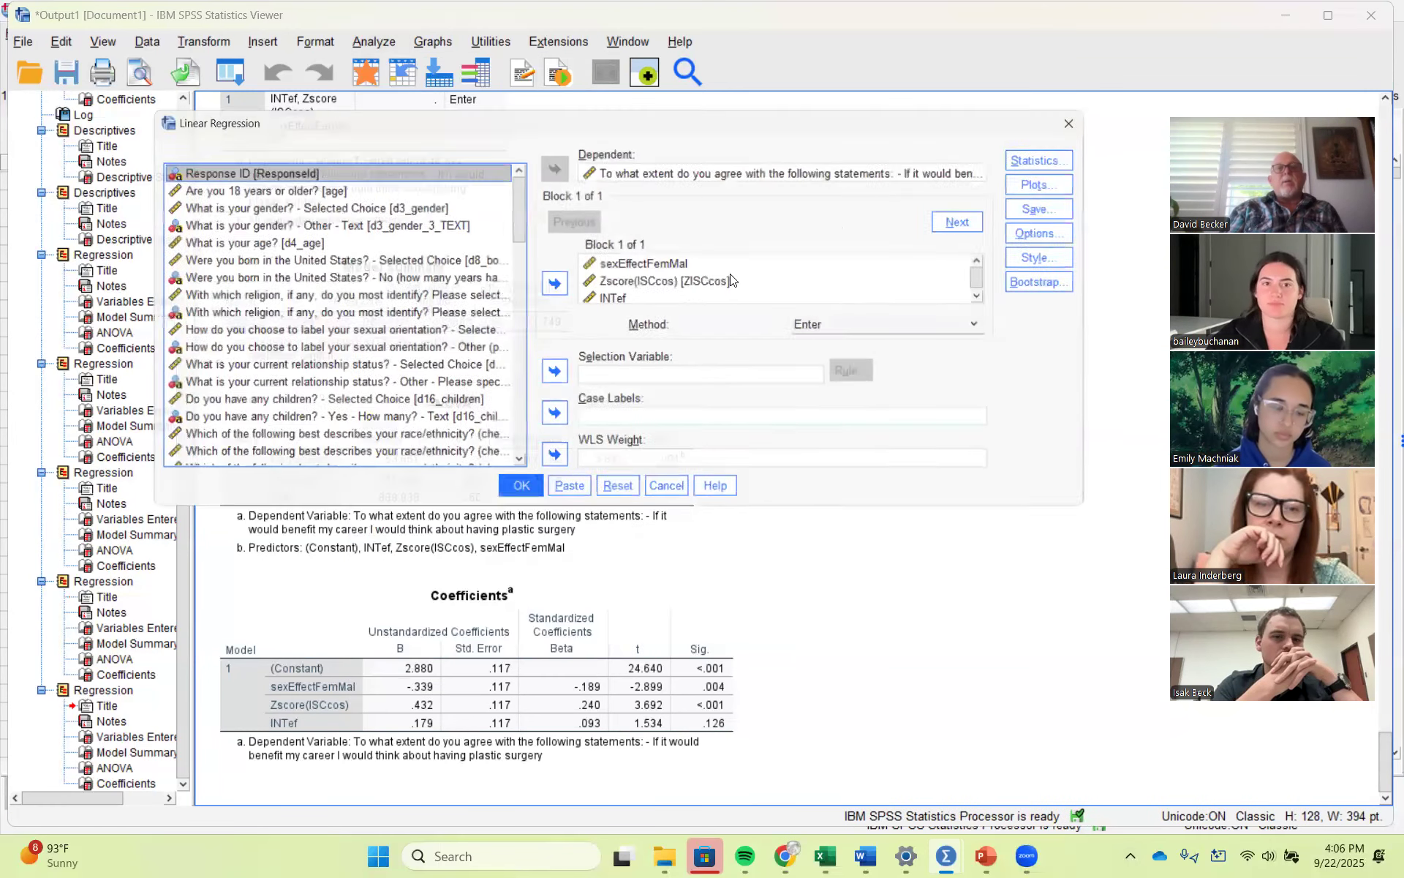
left_click(672, 168)
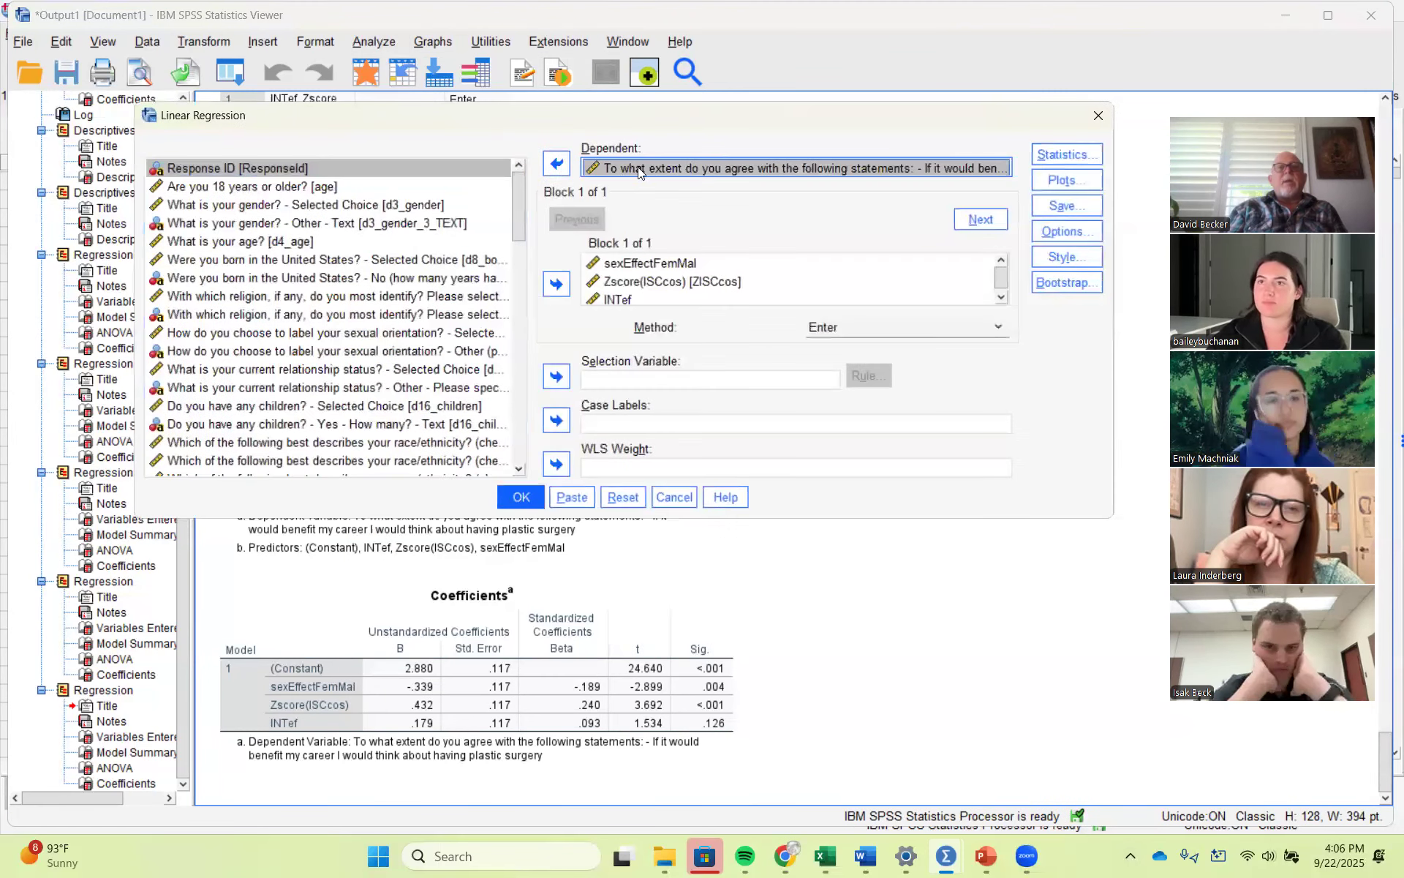
left_click(560, 162)
Step: Replace the predictors Zscore(ISCcos) and INTef with Zscore(isc) [Zisc] and int, keeping sexEffectFemMal in the block
left_click(657, 281)
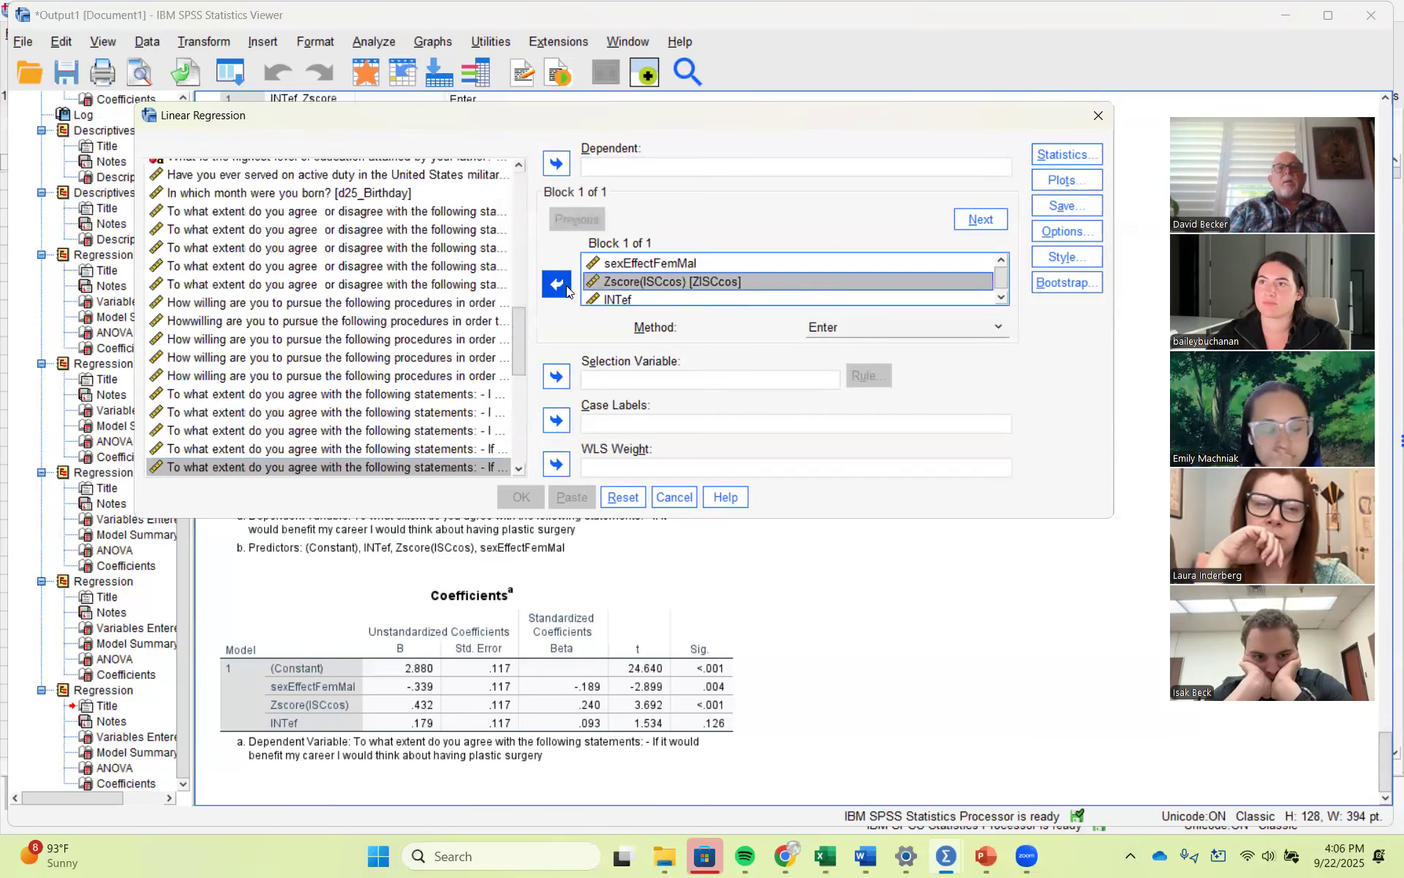
left_click(563, 285)
left_click(626, 284)
left_click(556, 284)
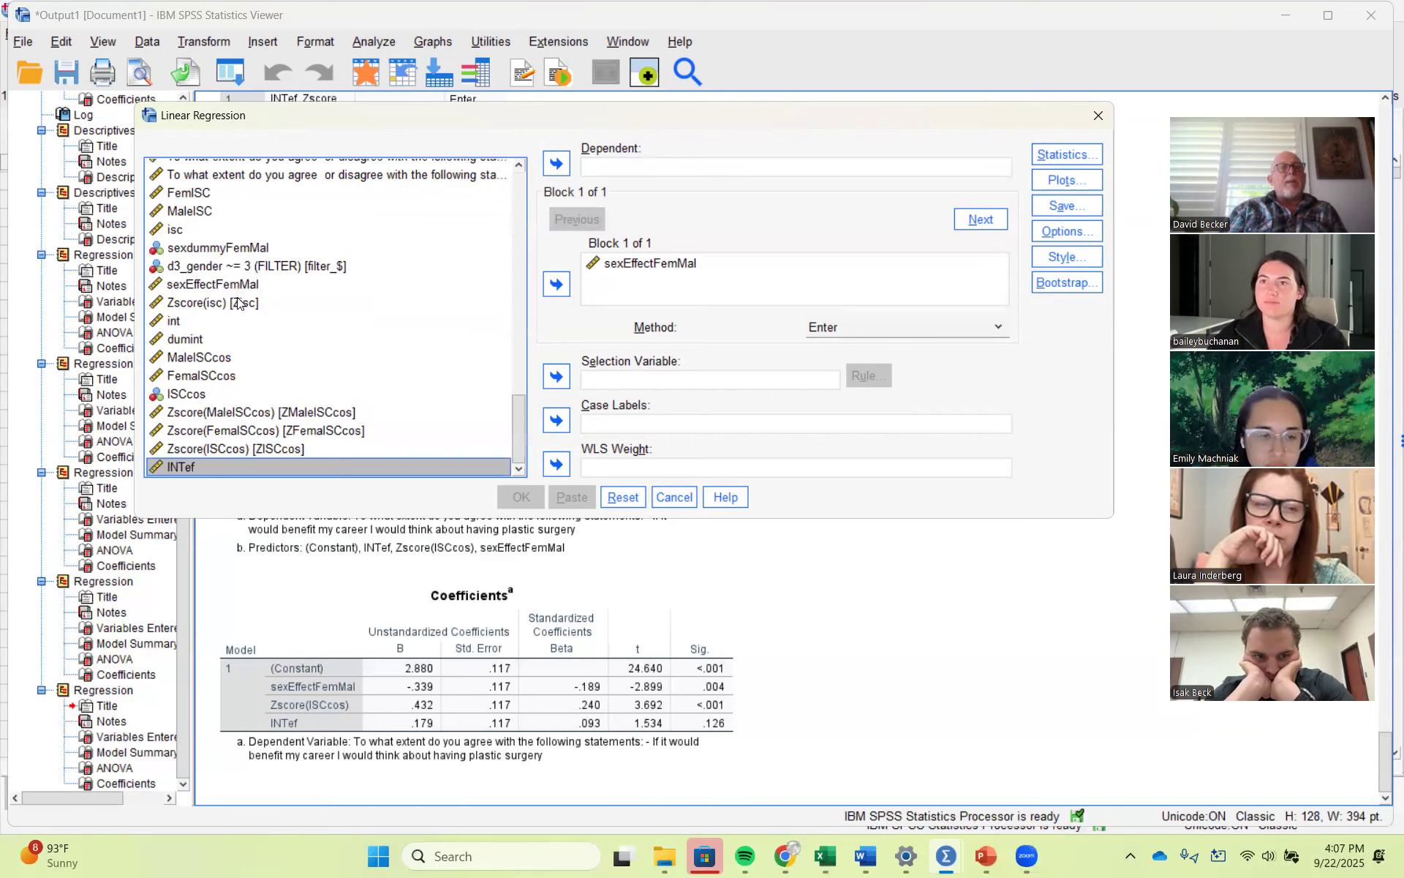
left_click(196, 302)
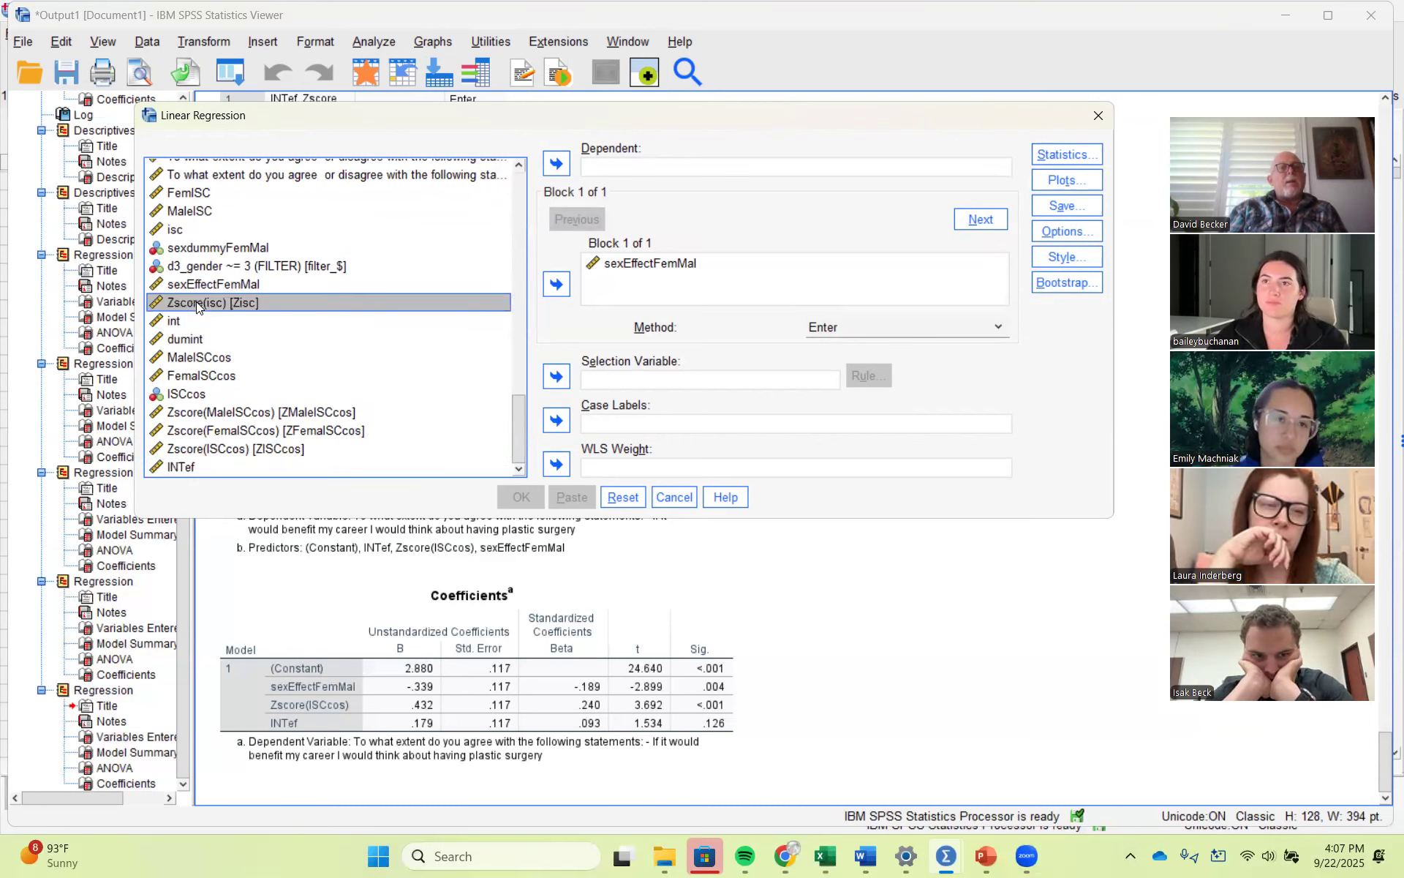
left_click(558, 287)
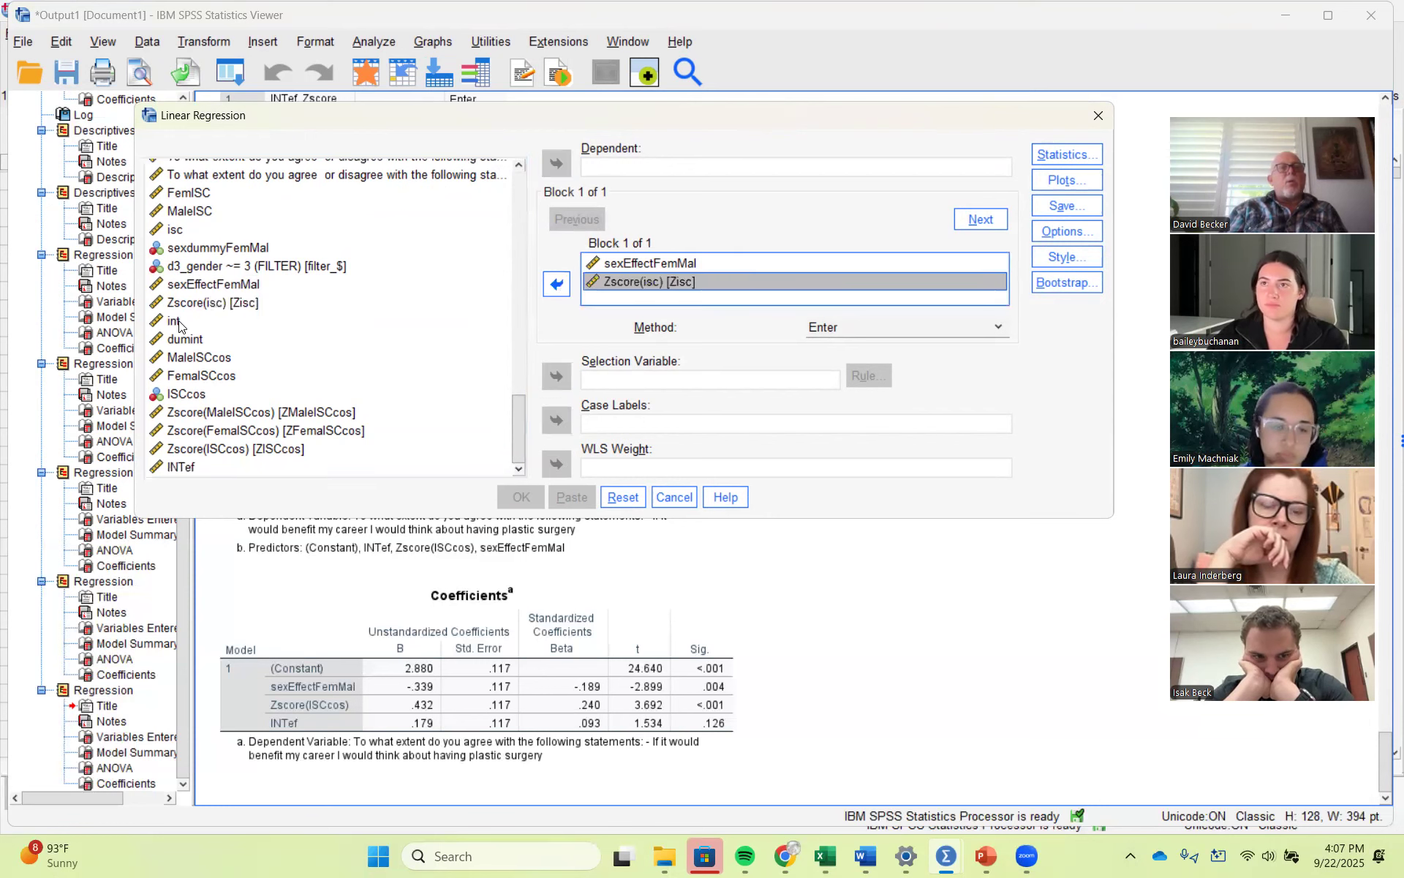
left_click(555, 284)
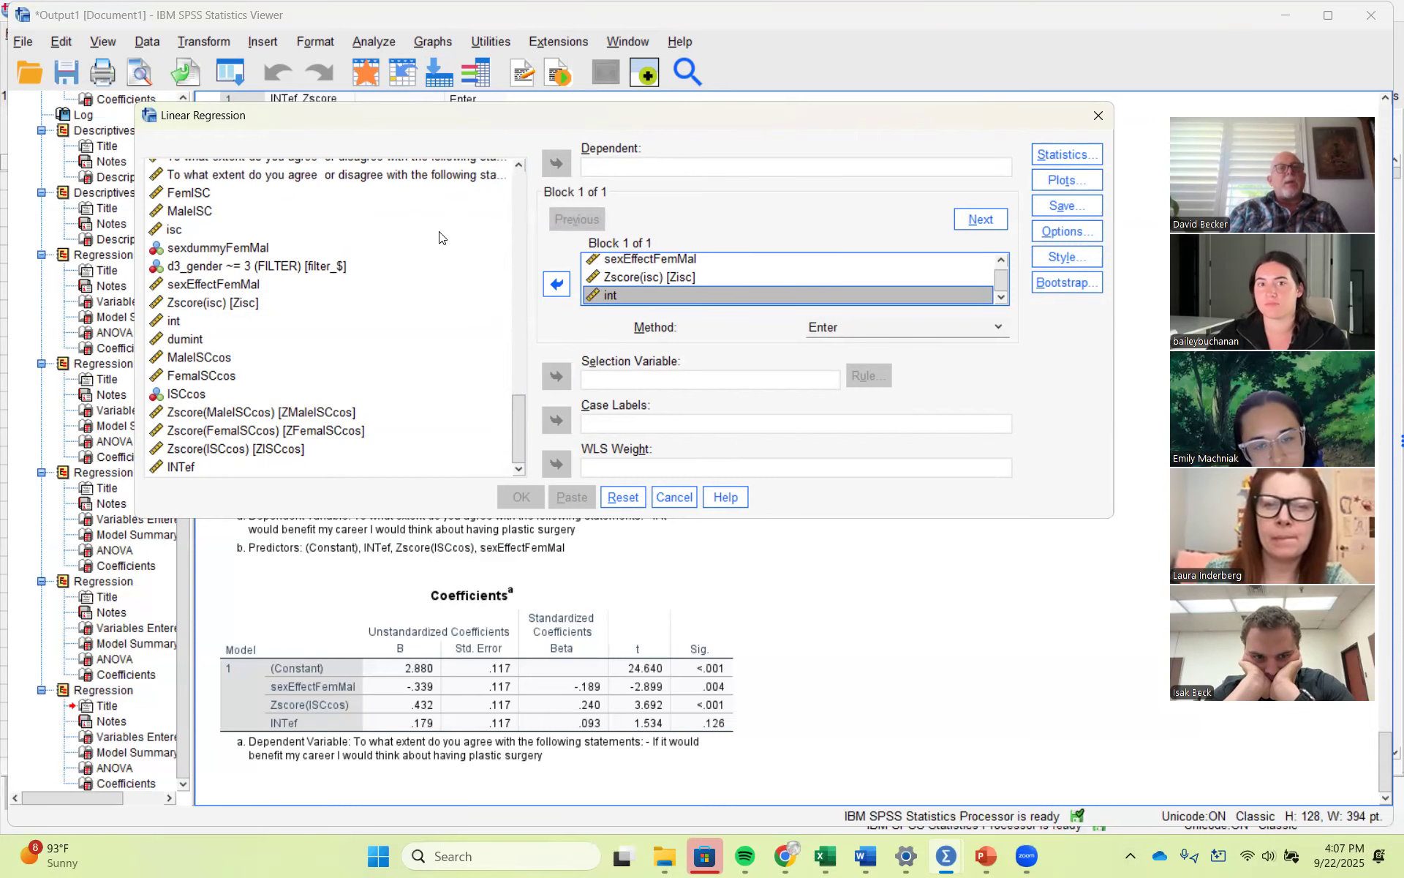
Step: Run the regression with the "How willing are you" plastic surgery to improve facial appearance item as dependent variable and review its output
left_click_drag(524, 420, 521, 325)
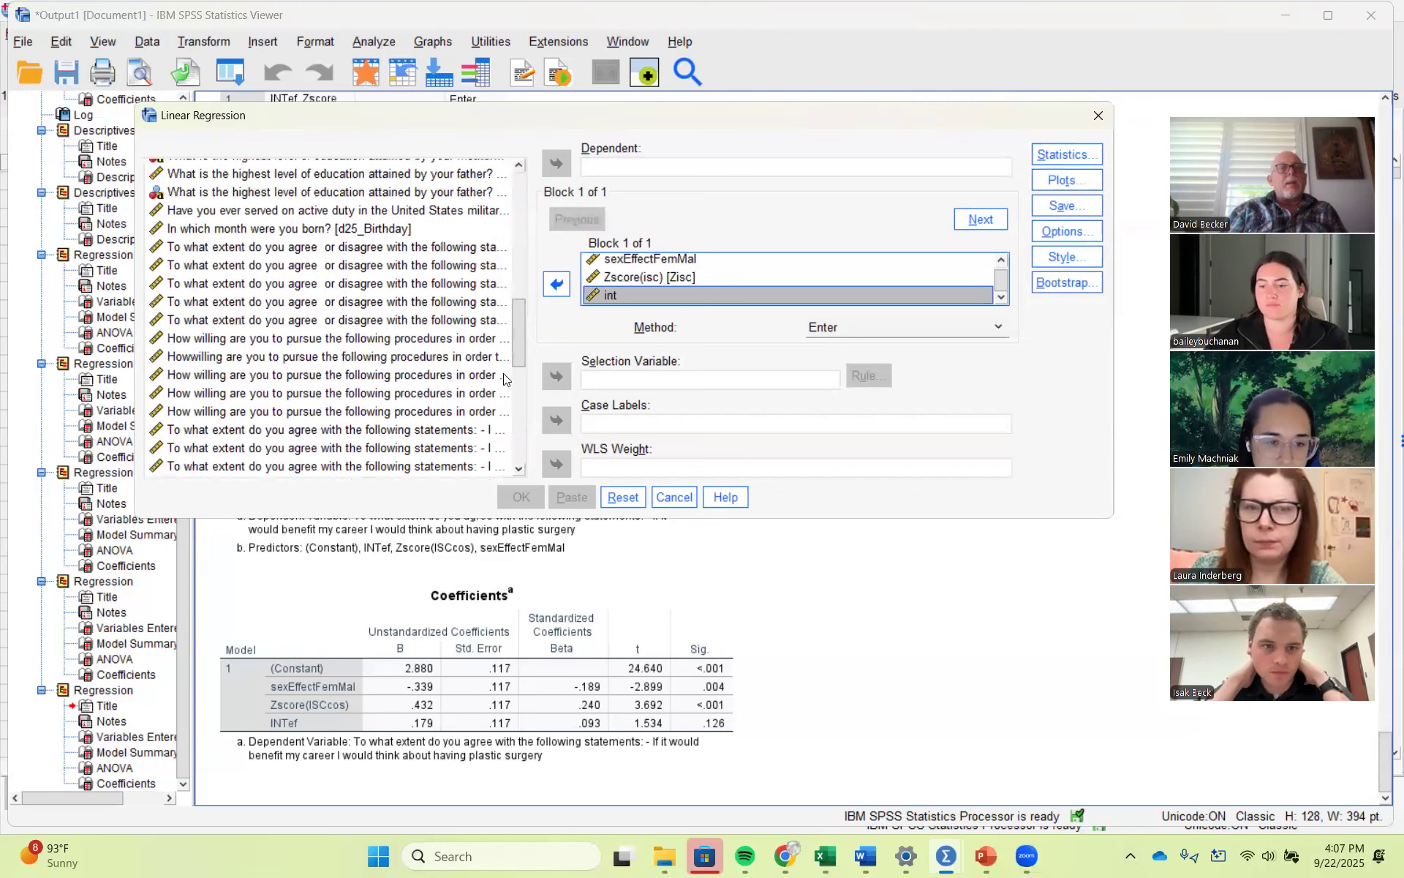
mouse_move(515, 345)
left_mouse_down()
mouse_move(515, 280)
mouse_move(519, 350)
left_mouse_up()
left_click(279, 319)
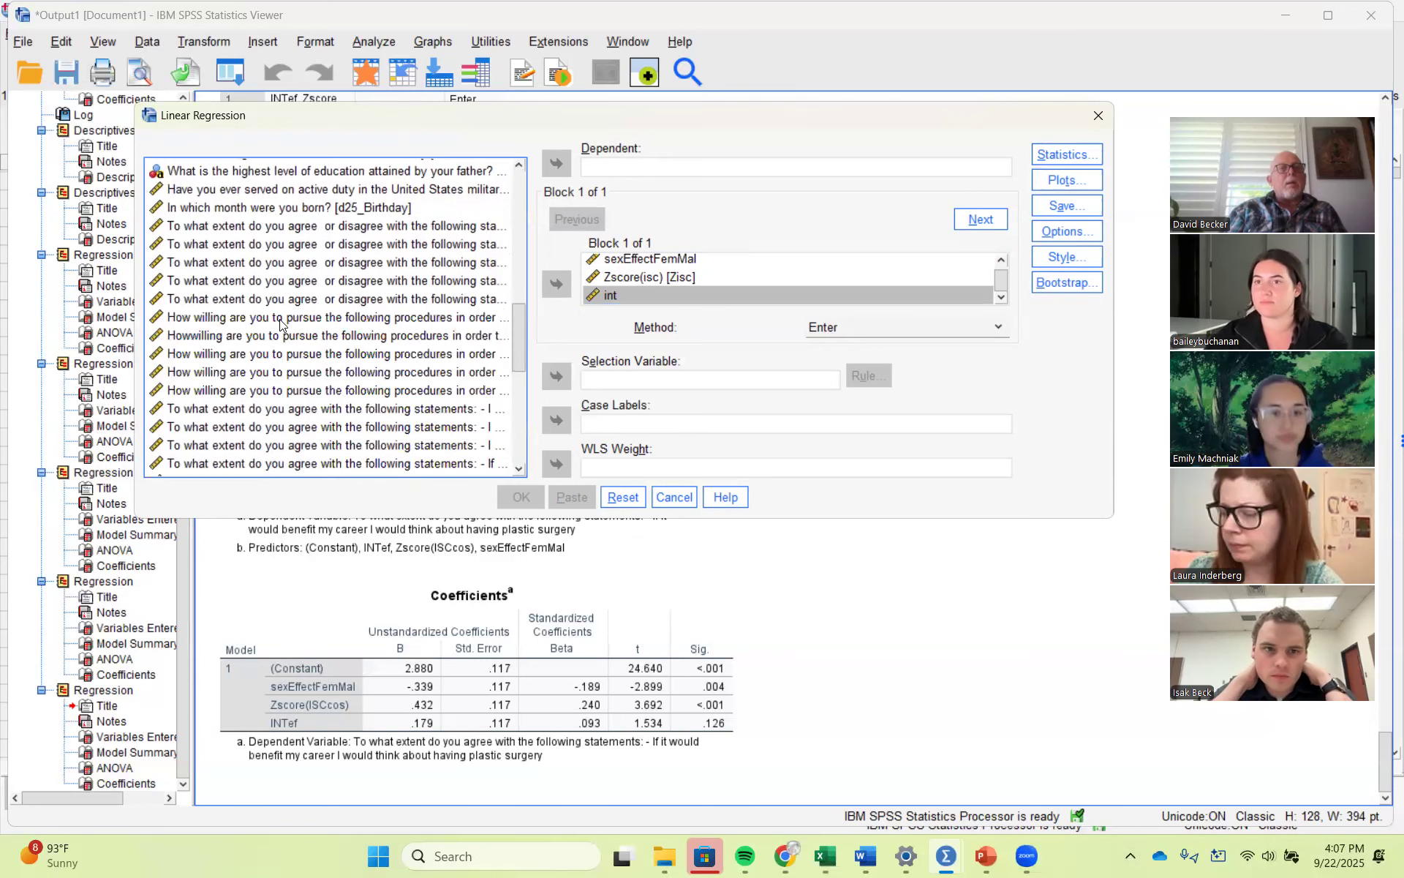
left_click(555, 163)
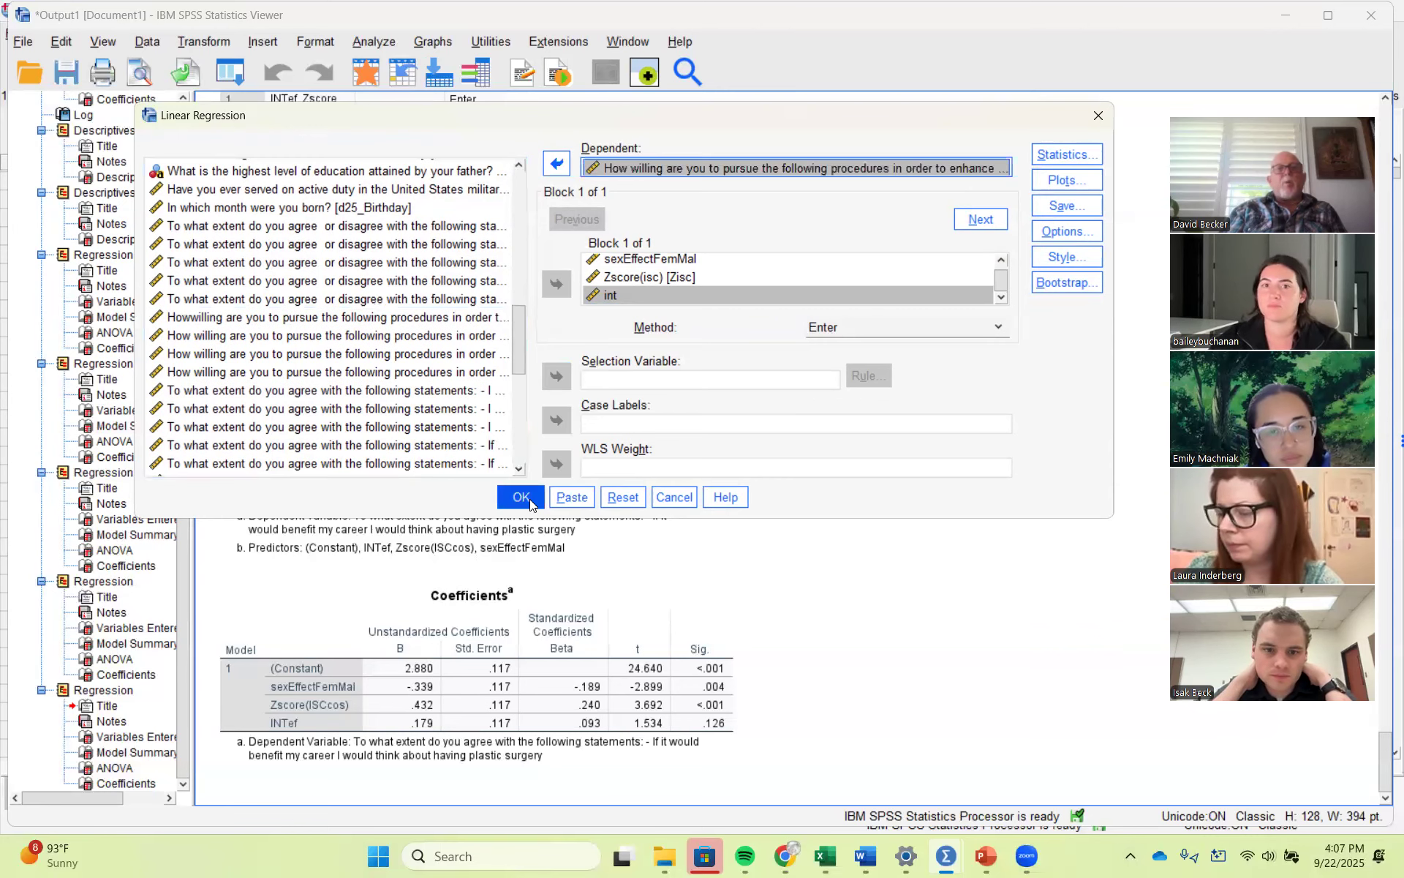
left_click(522, 497)
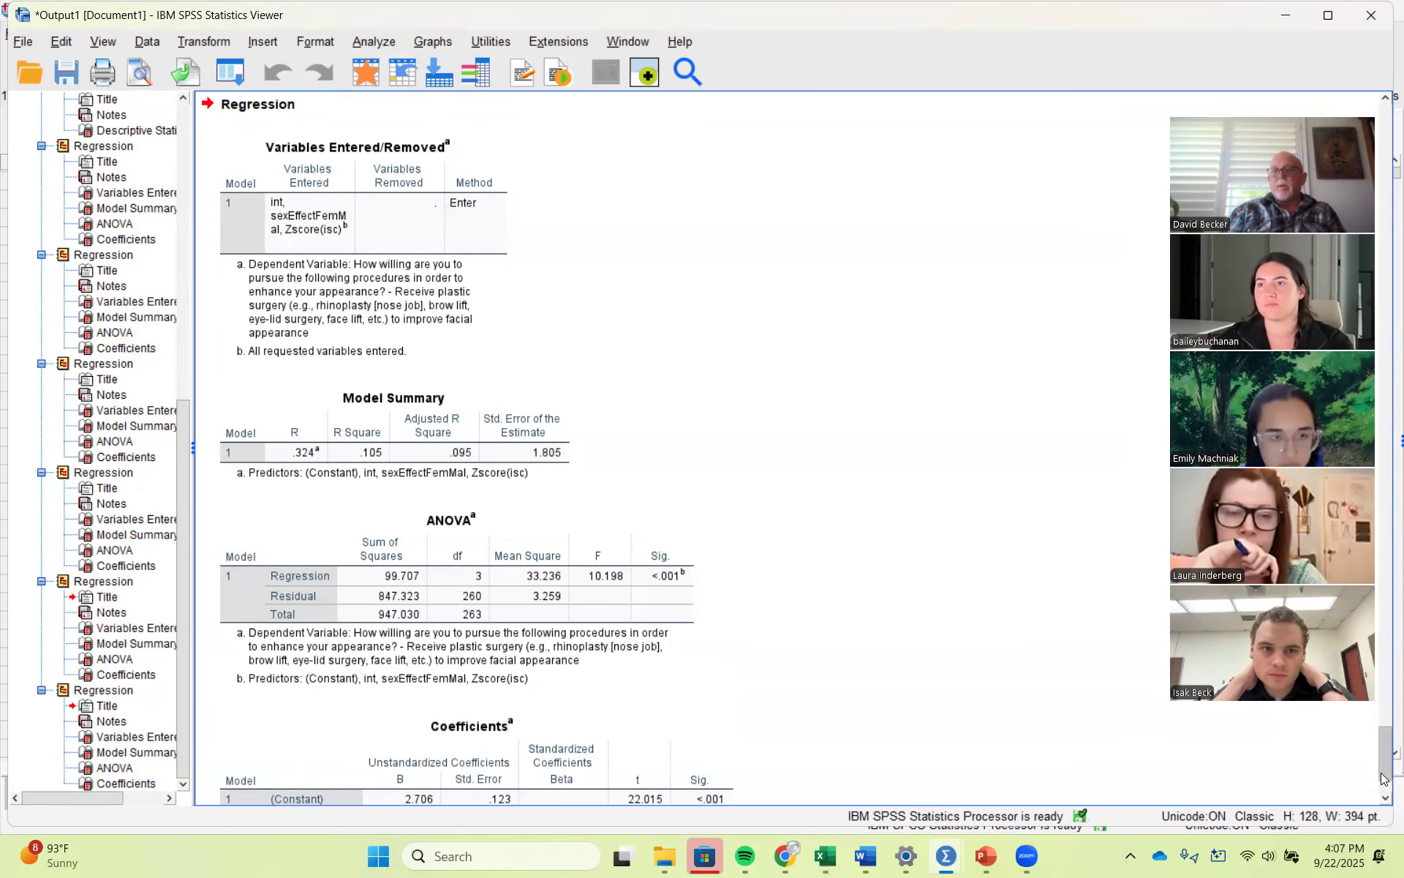
left_click(1384, 795)
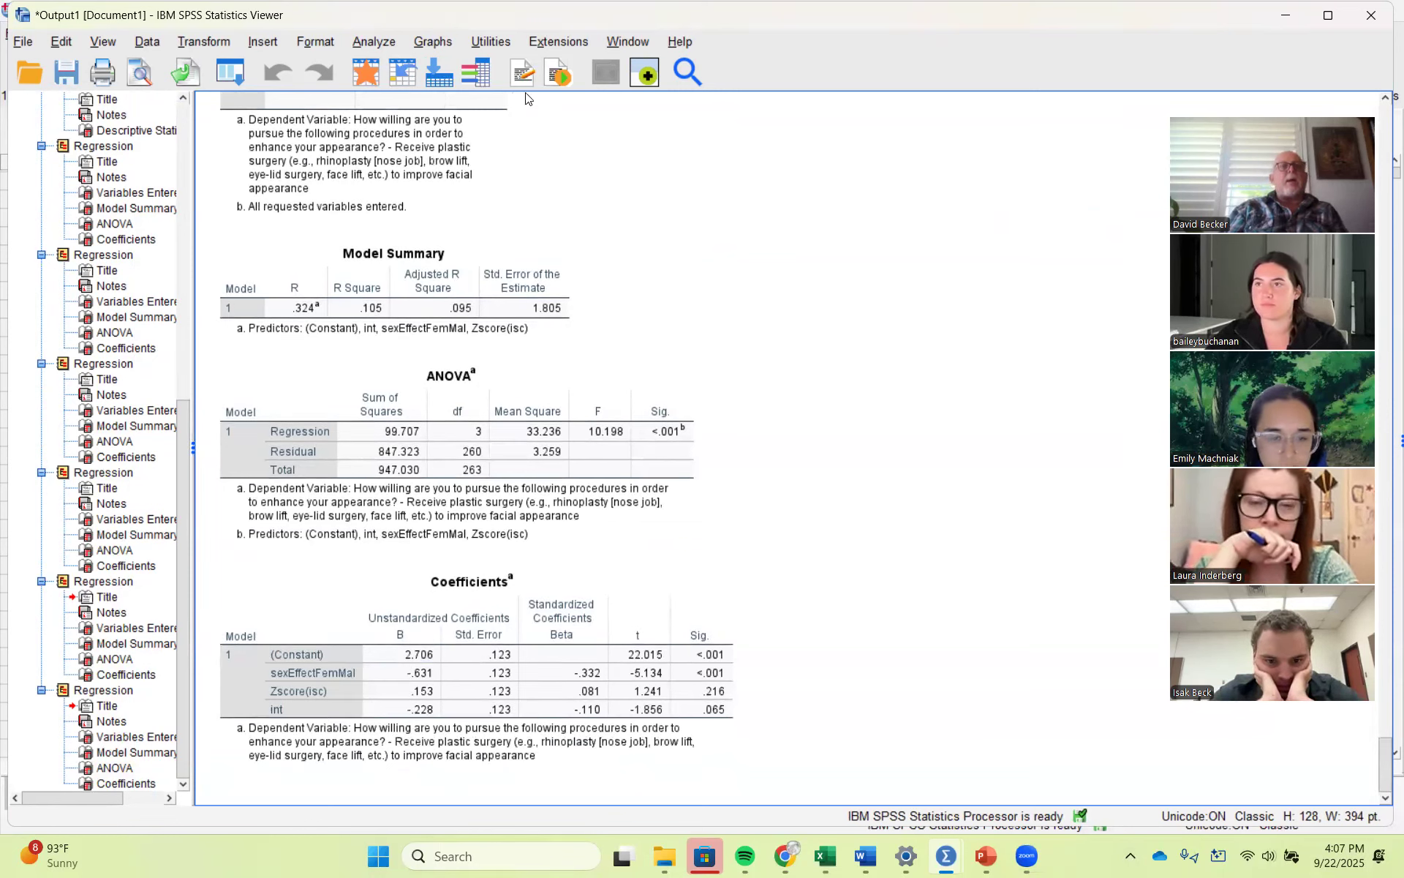
Step: Reopen the linear regression setup and remove the plastic surgery willingness item as the dependent variable
left_click(370, 47)
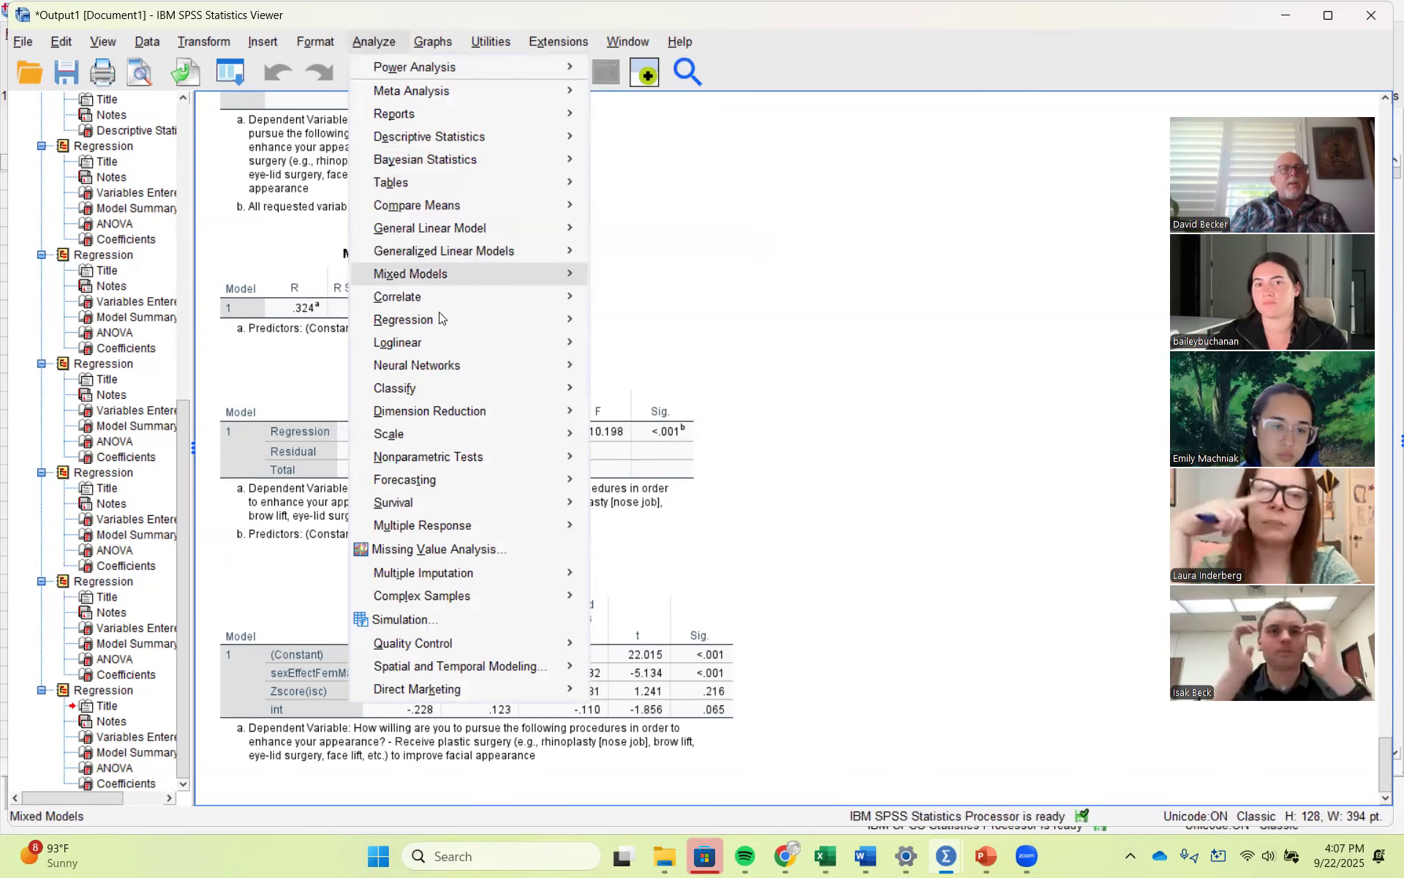
mouse_move(454, 323)
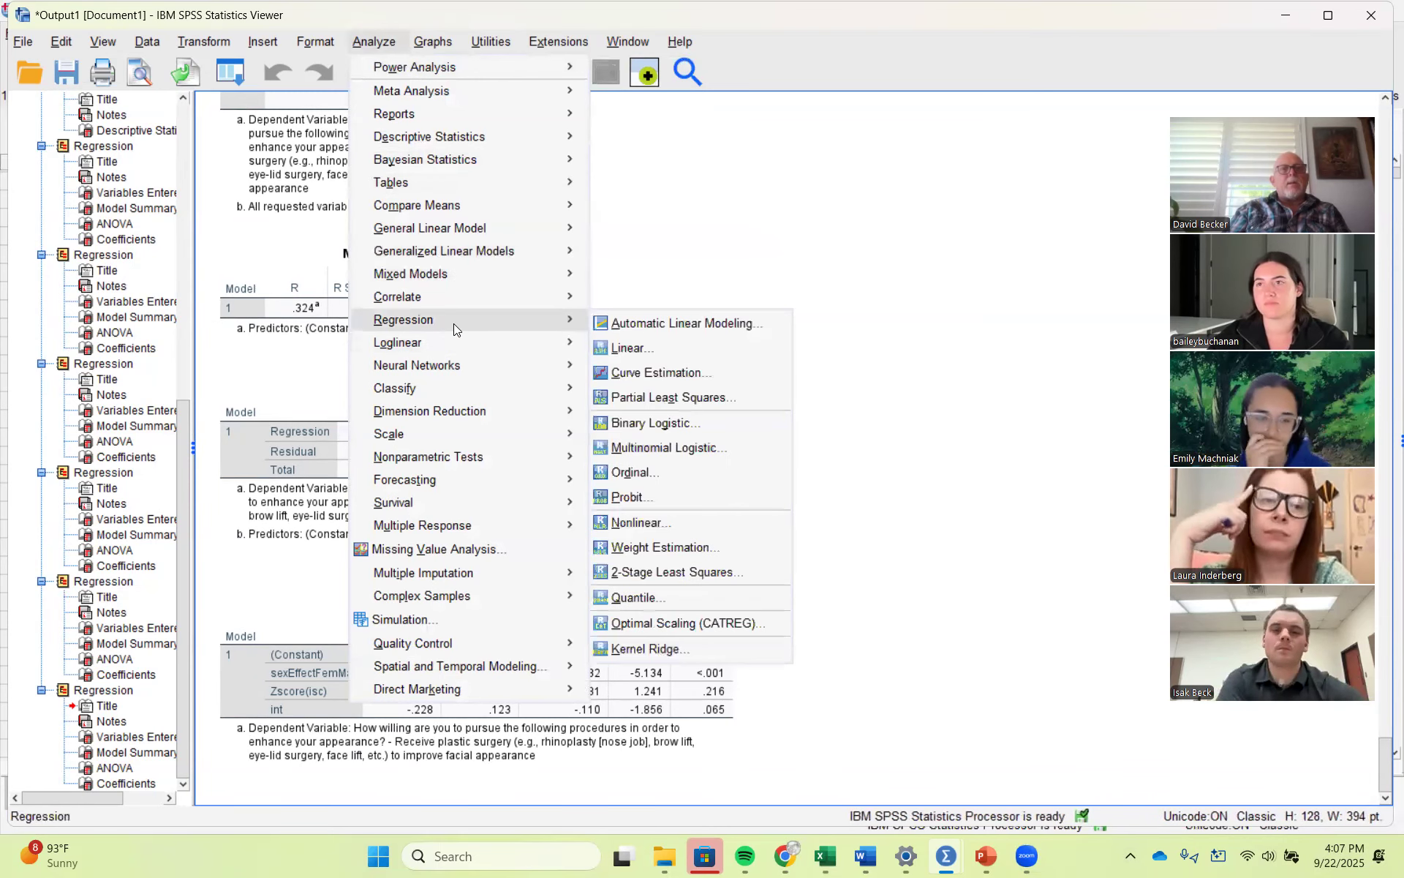
left_click(653, 349)
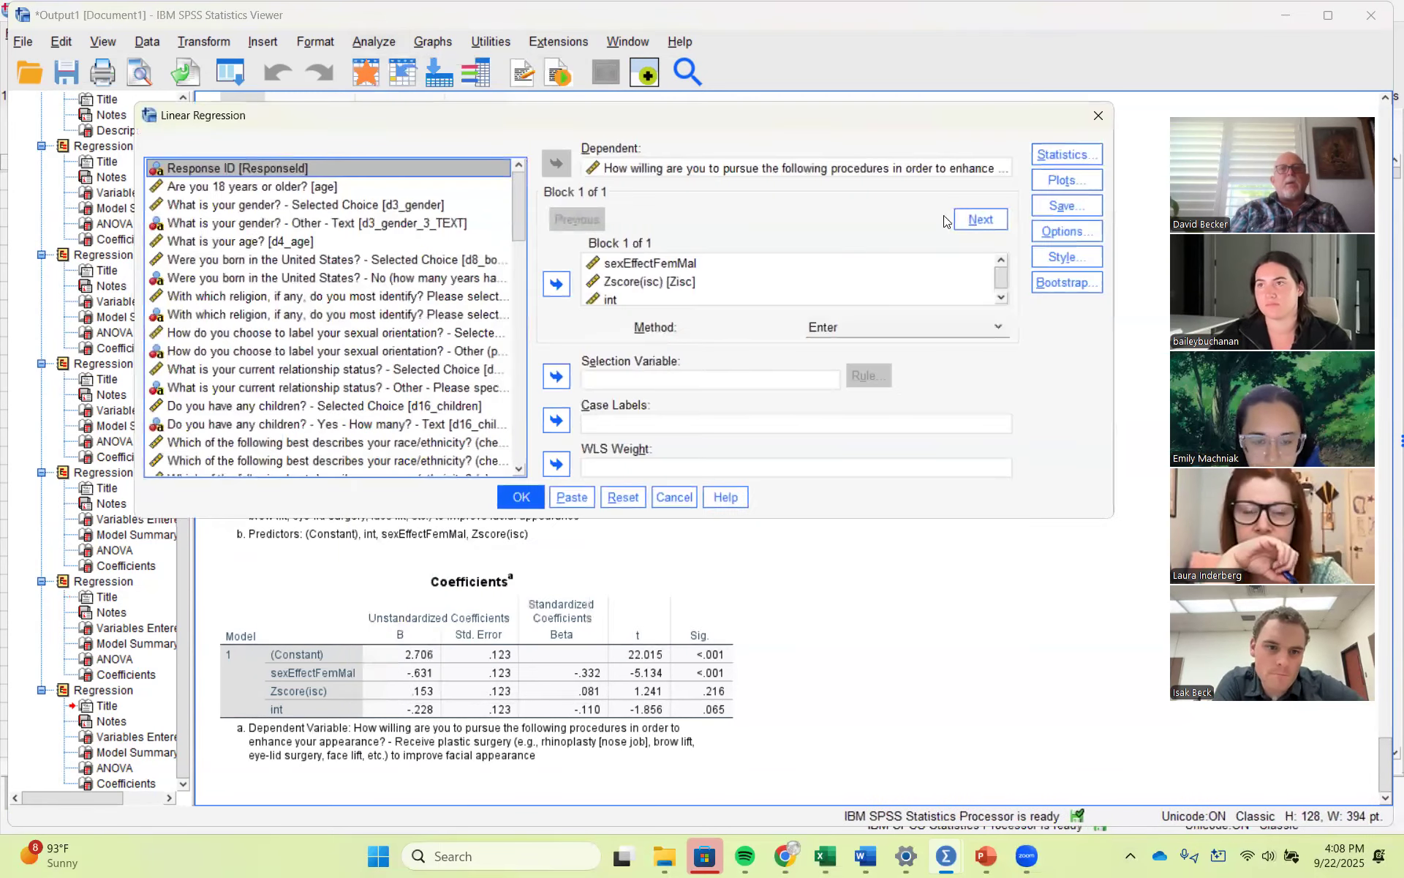
left_click(751, 170)
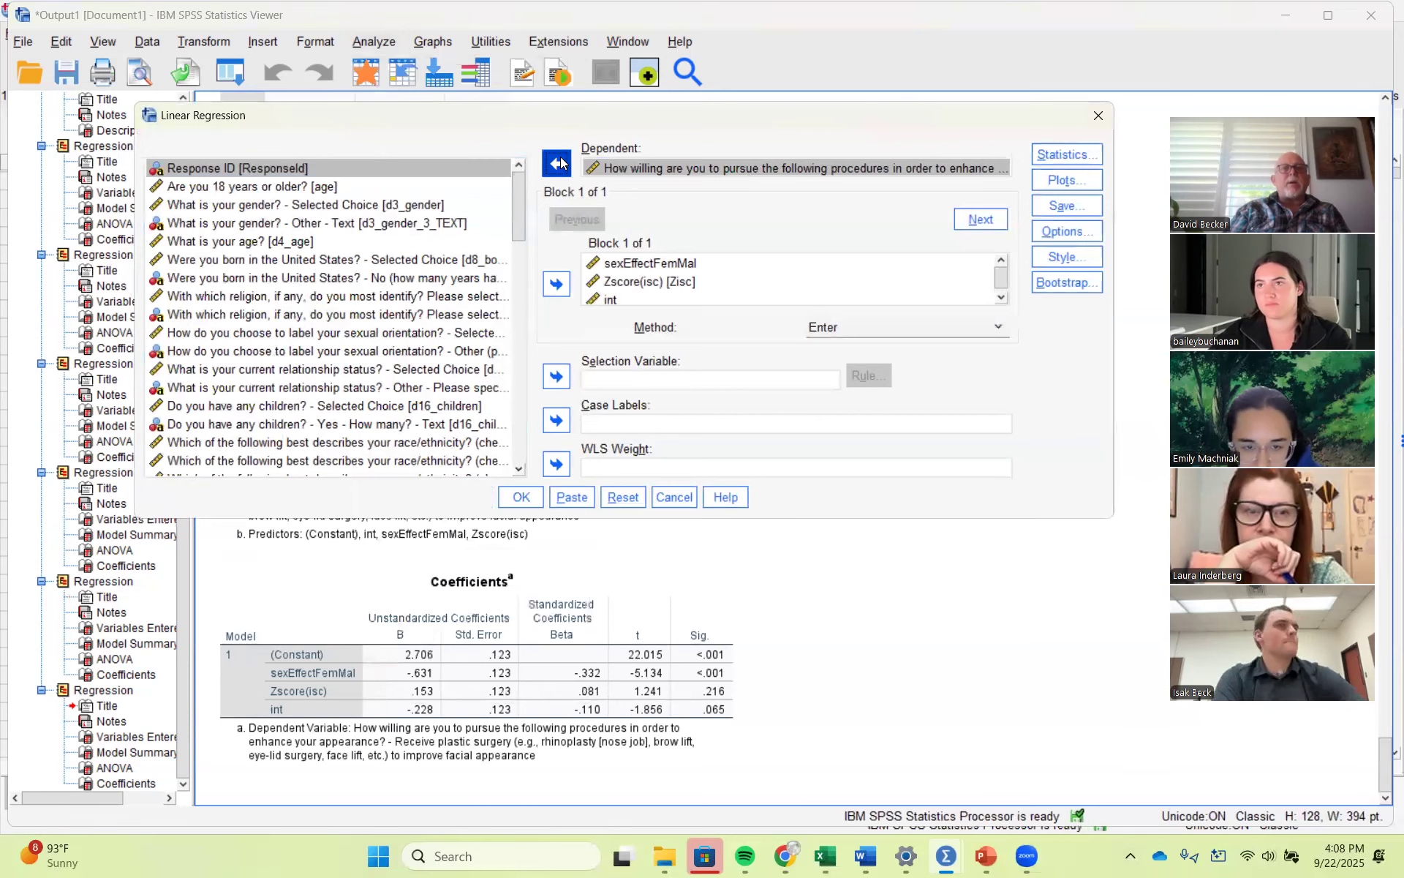
left_click(557, 163)
Step: Run the regression with the willingness to receive injectables or fillers item as dependent variable and review its output tables
scroll(515, 469, "down", 1)
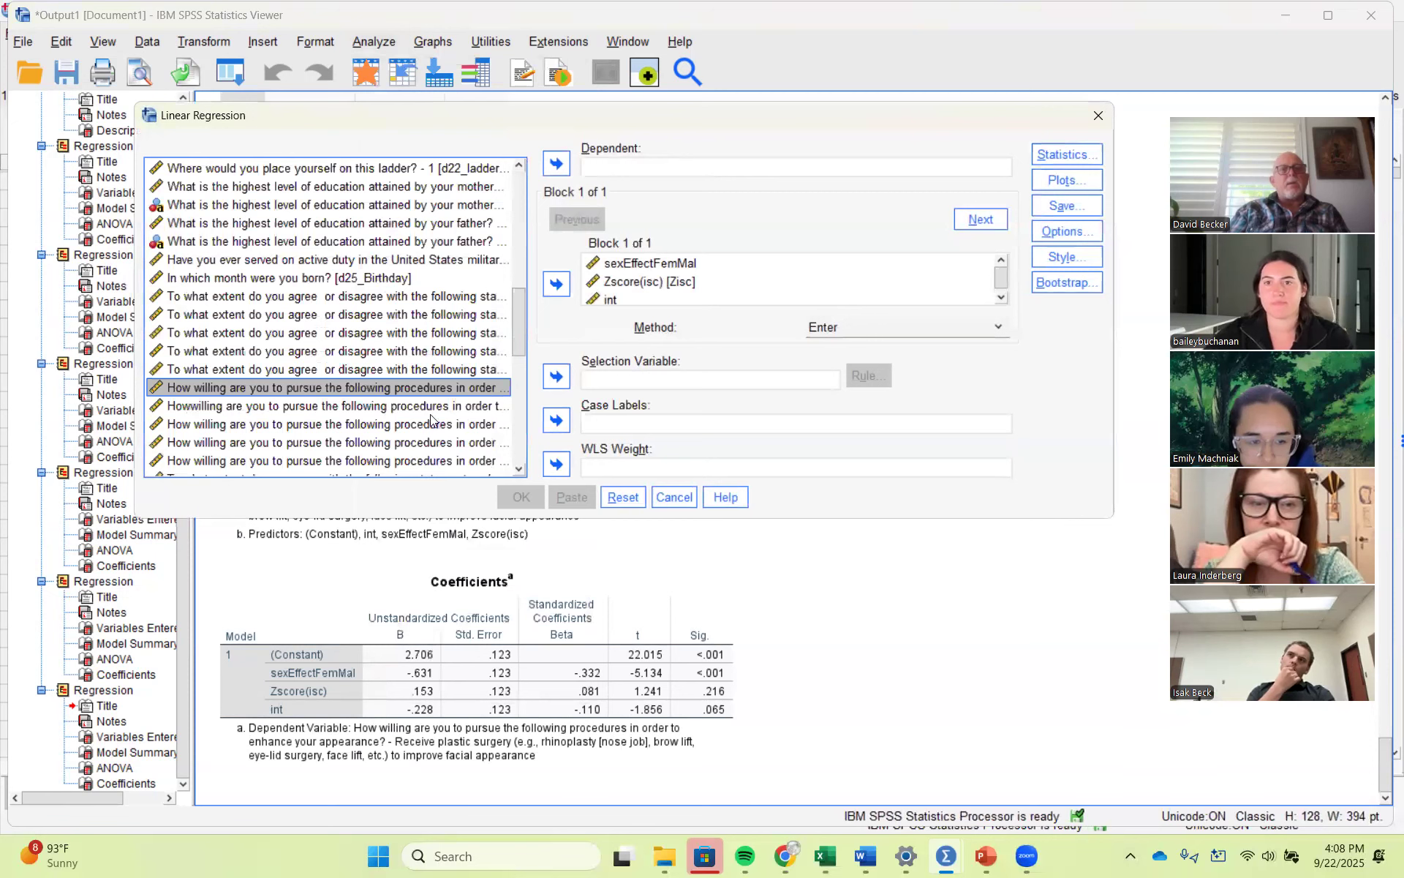
left_click(411, 465)
right_click(411, 465)
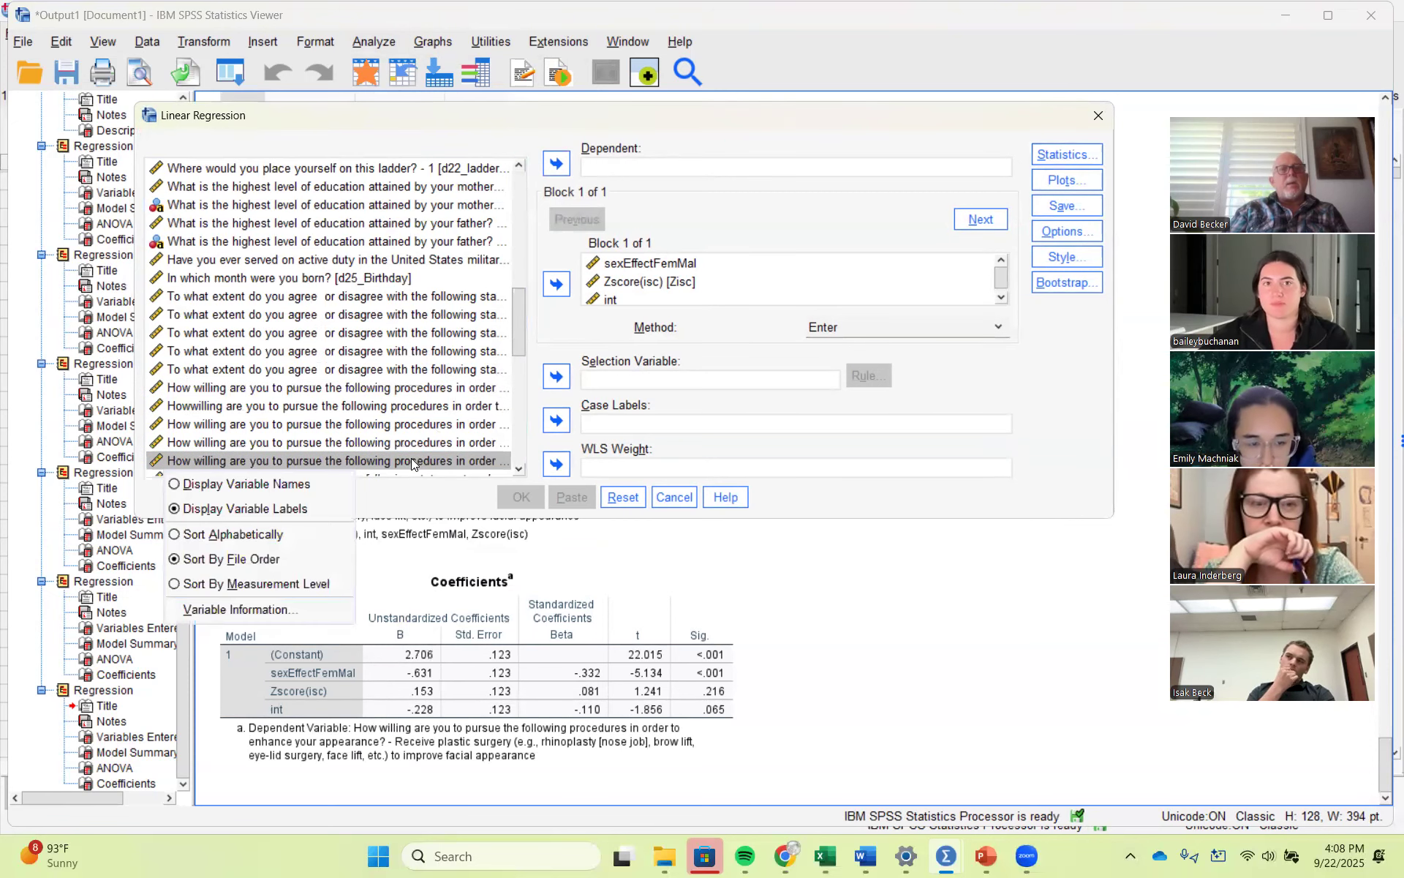
left_click(560, 167)
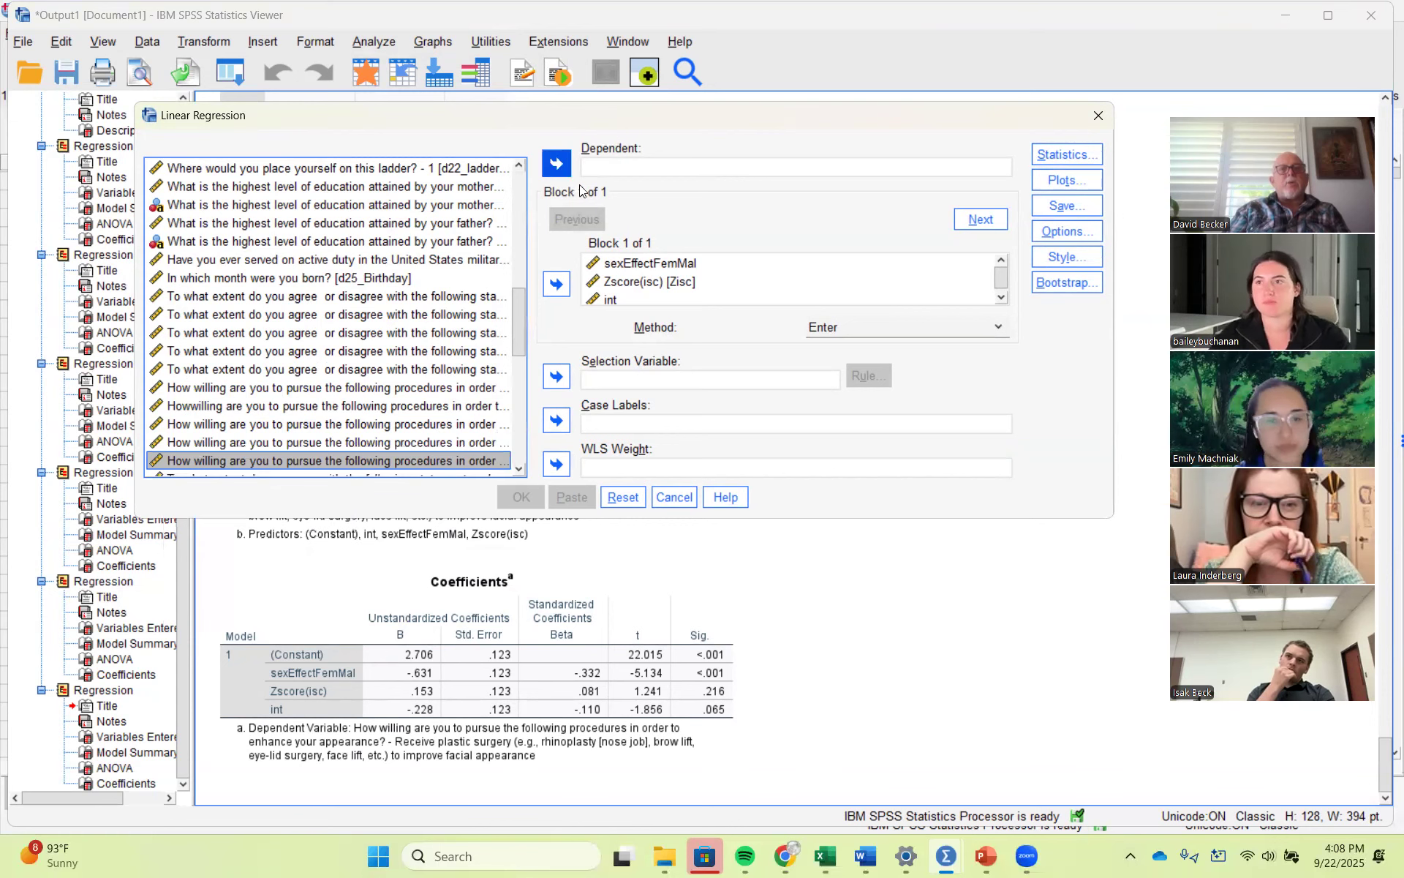
left_click(561, 165)
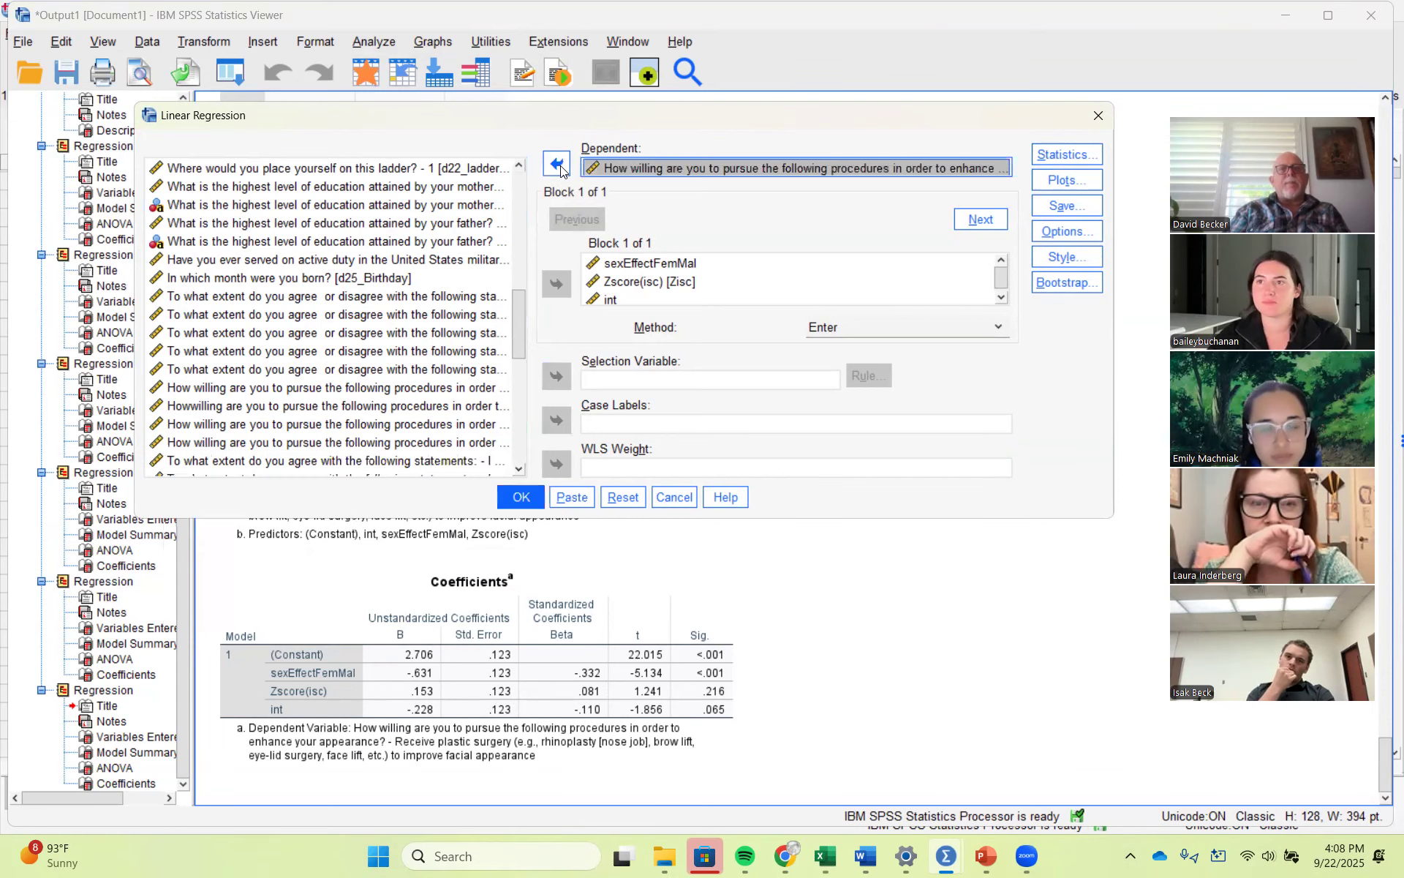
left_click(522, 497)
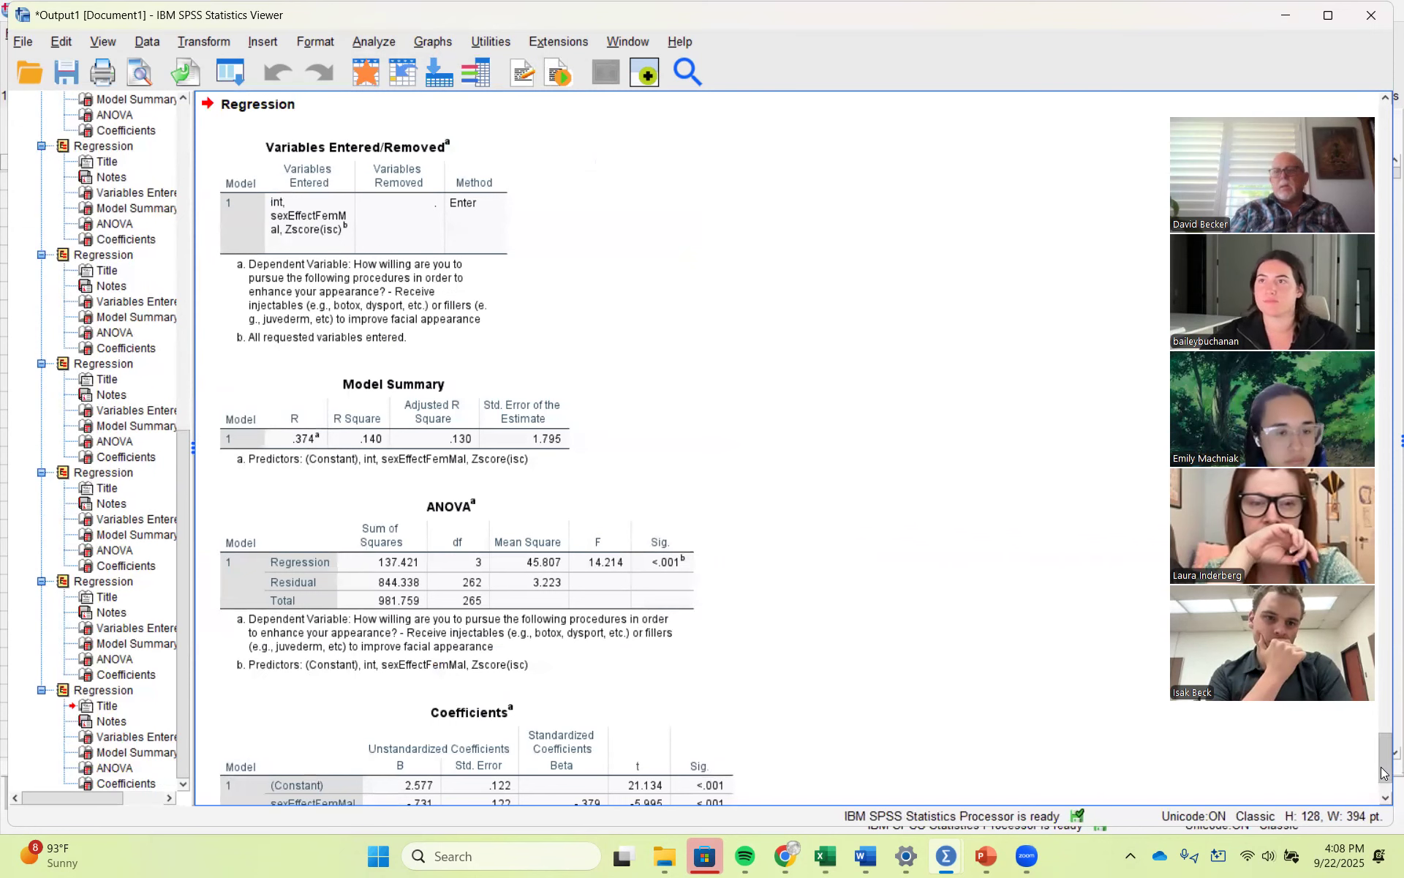
left_click_drag(1385, 772, 1384, 789)
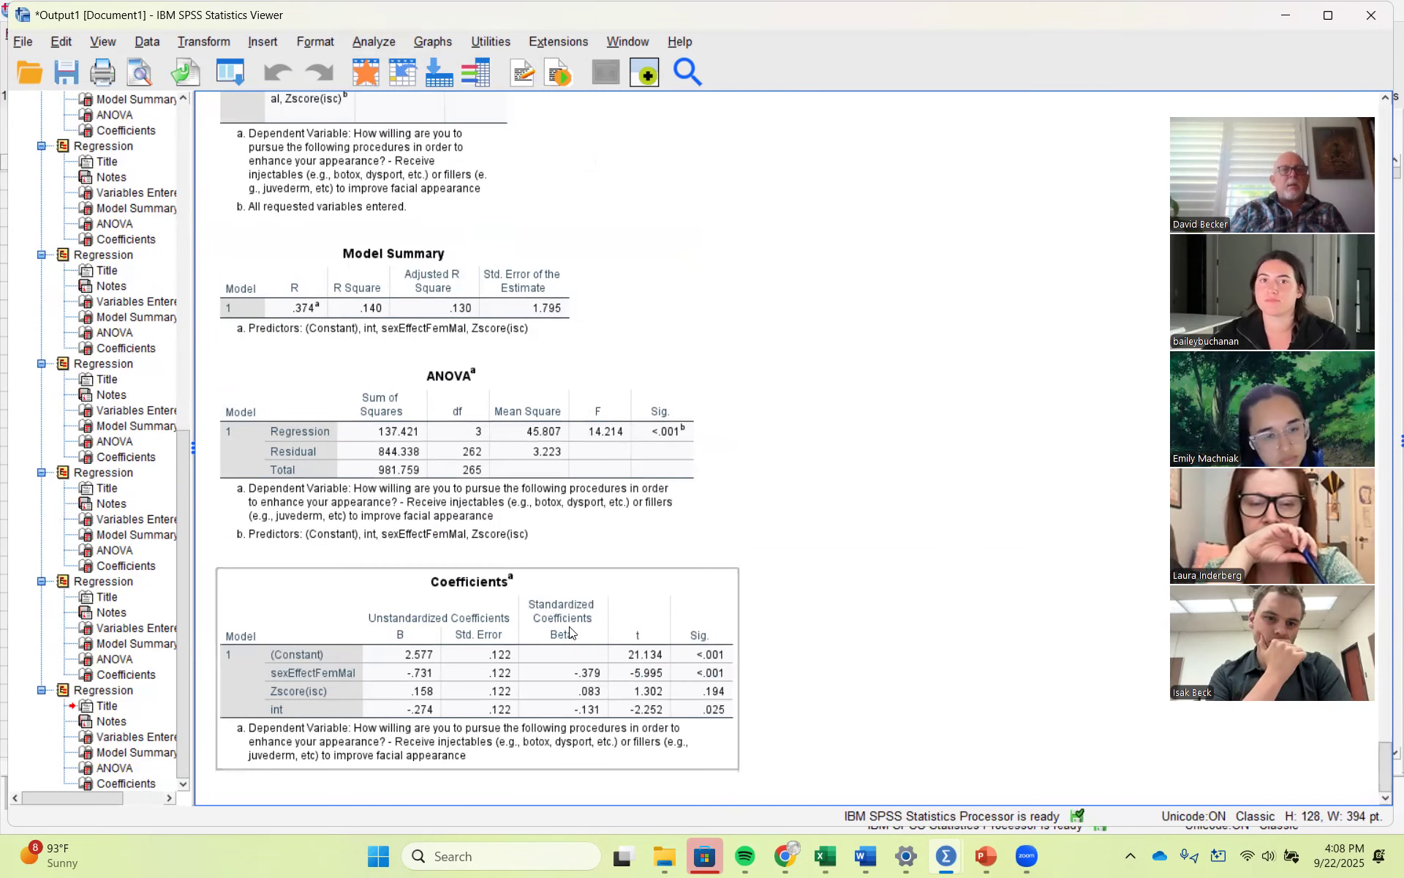
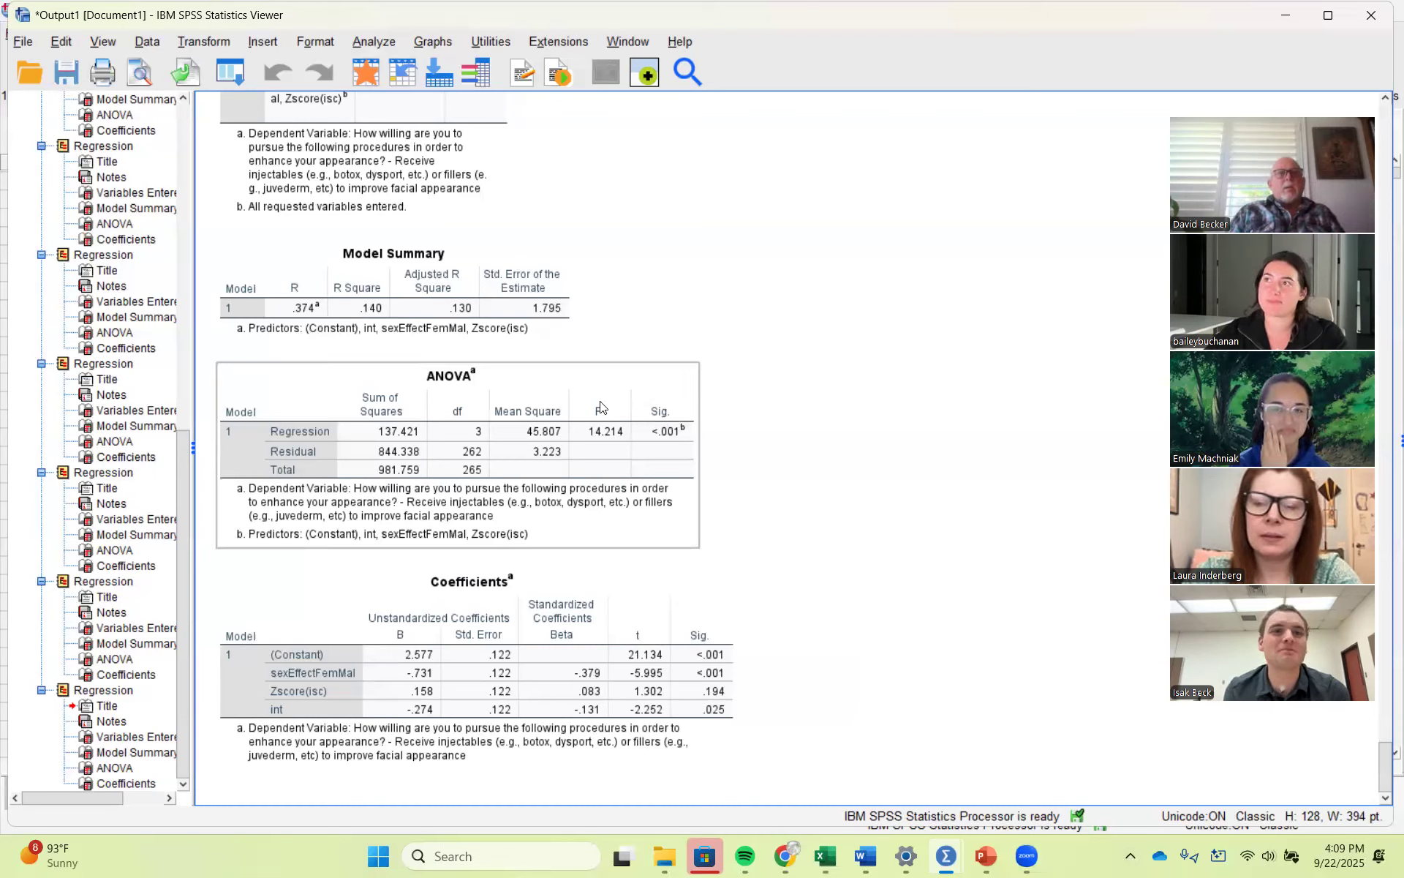
Step: Open the linear regression setup again and clear the injectables or fillers item from the dependent variable
left_click(360, 42)
mouse_move(430, 322)
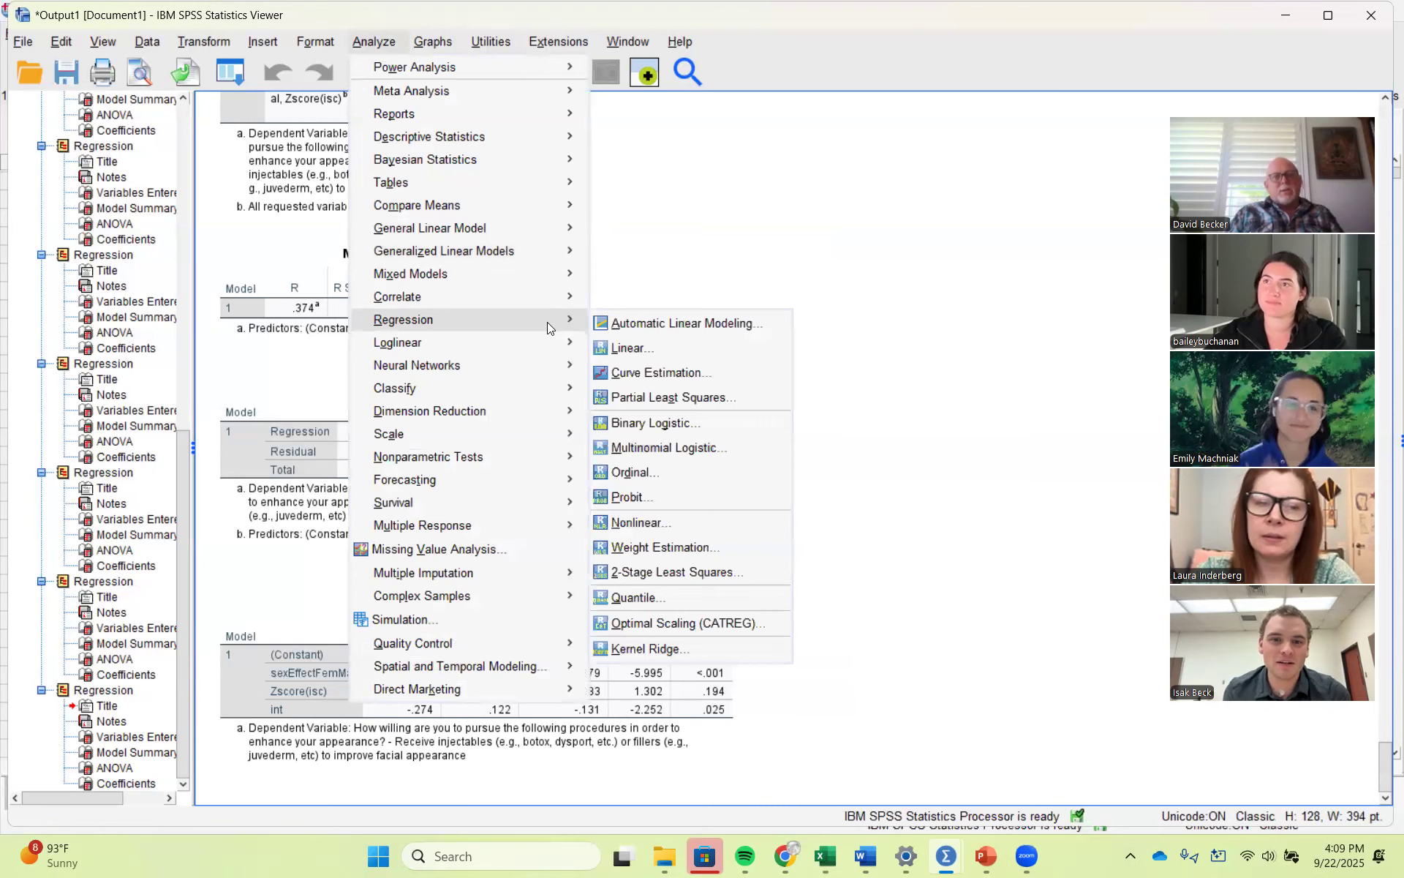
left_click(642, 348)
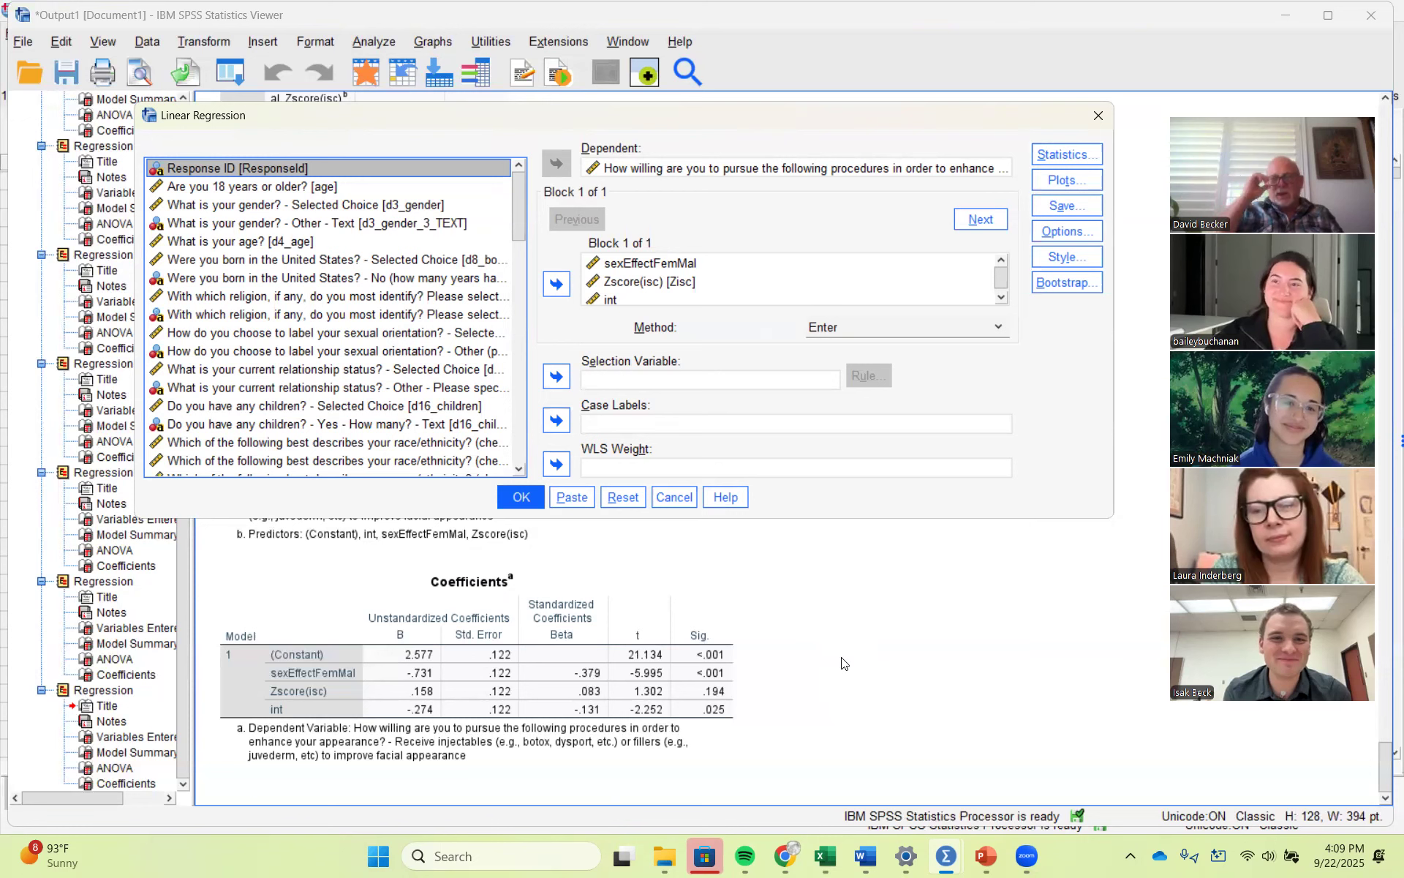
left_click(683, 170)
left_click(558, 164)
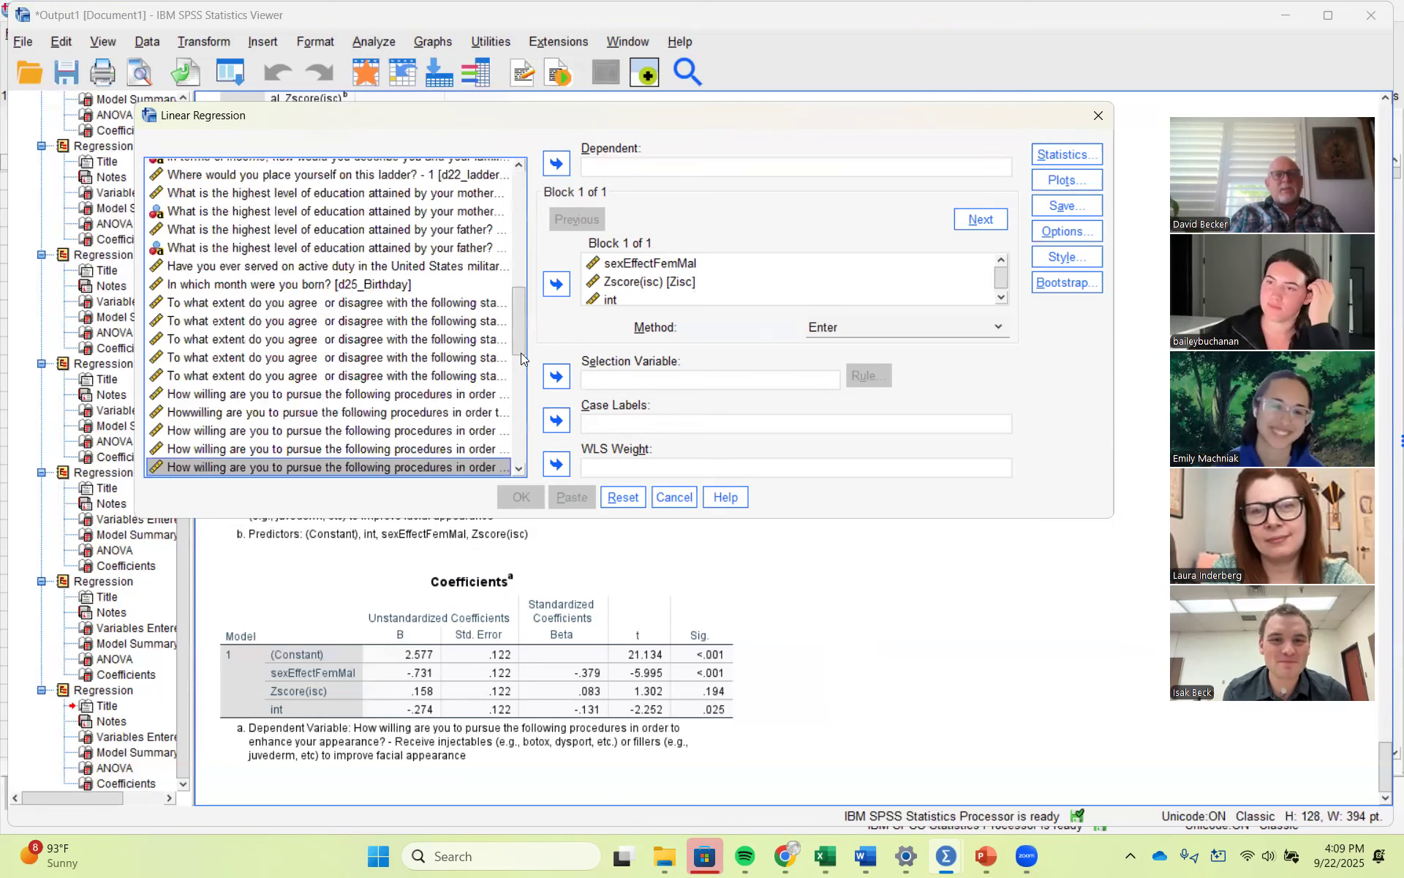
Step: Run the regression with the "Receive implants to change the shape of your body" willingness item as dependent variable and review its output
left_click_drag(519, 333, 519, 348)
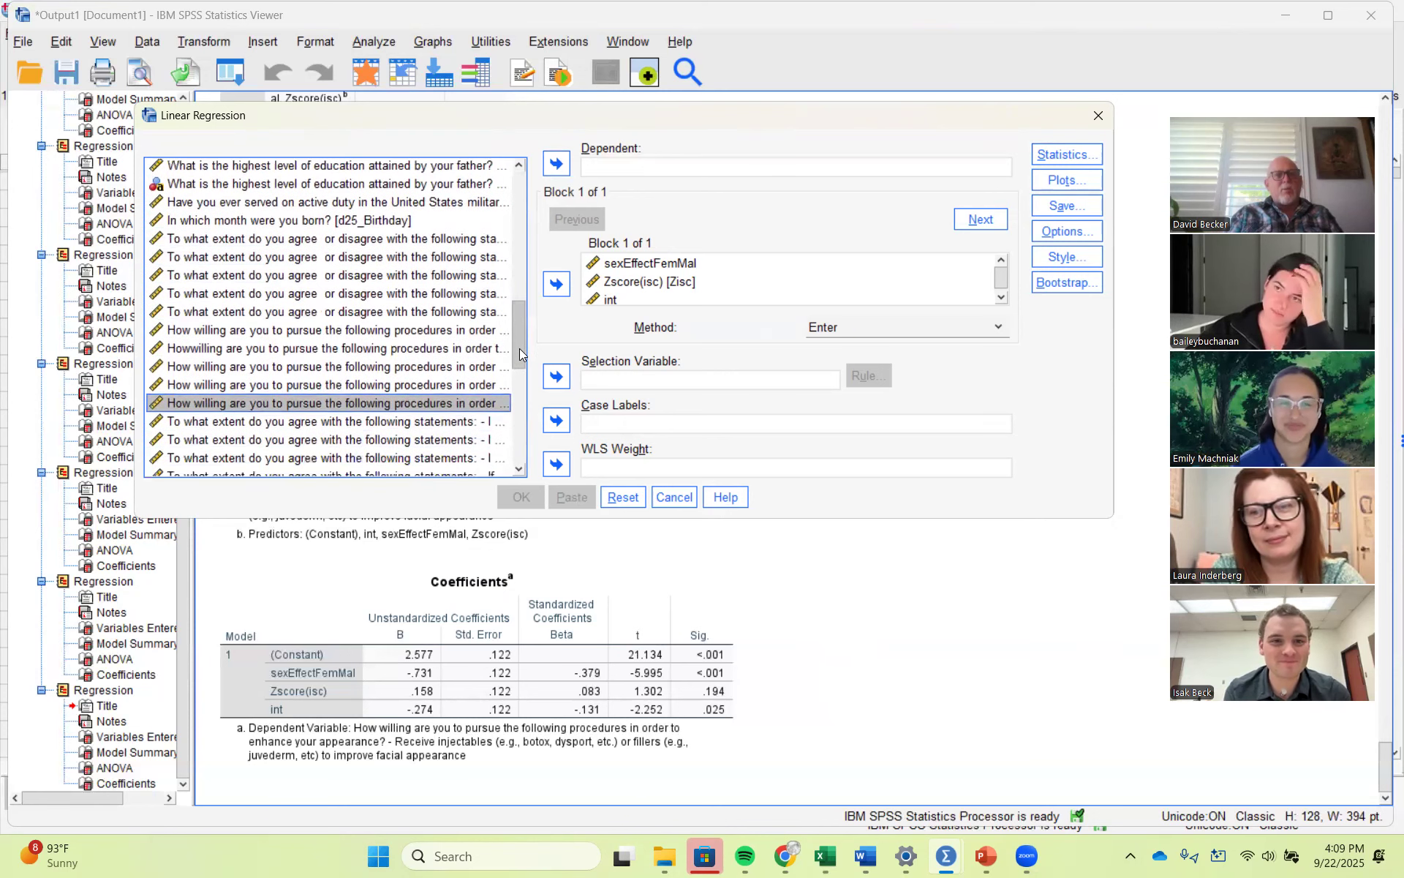
left_click(397, 349)
left_click(556, 163)
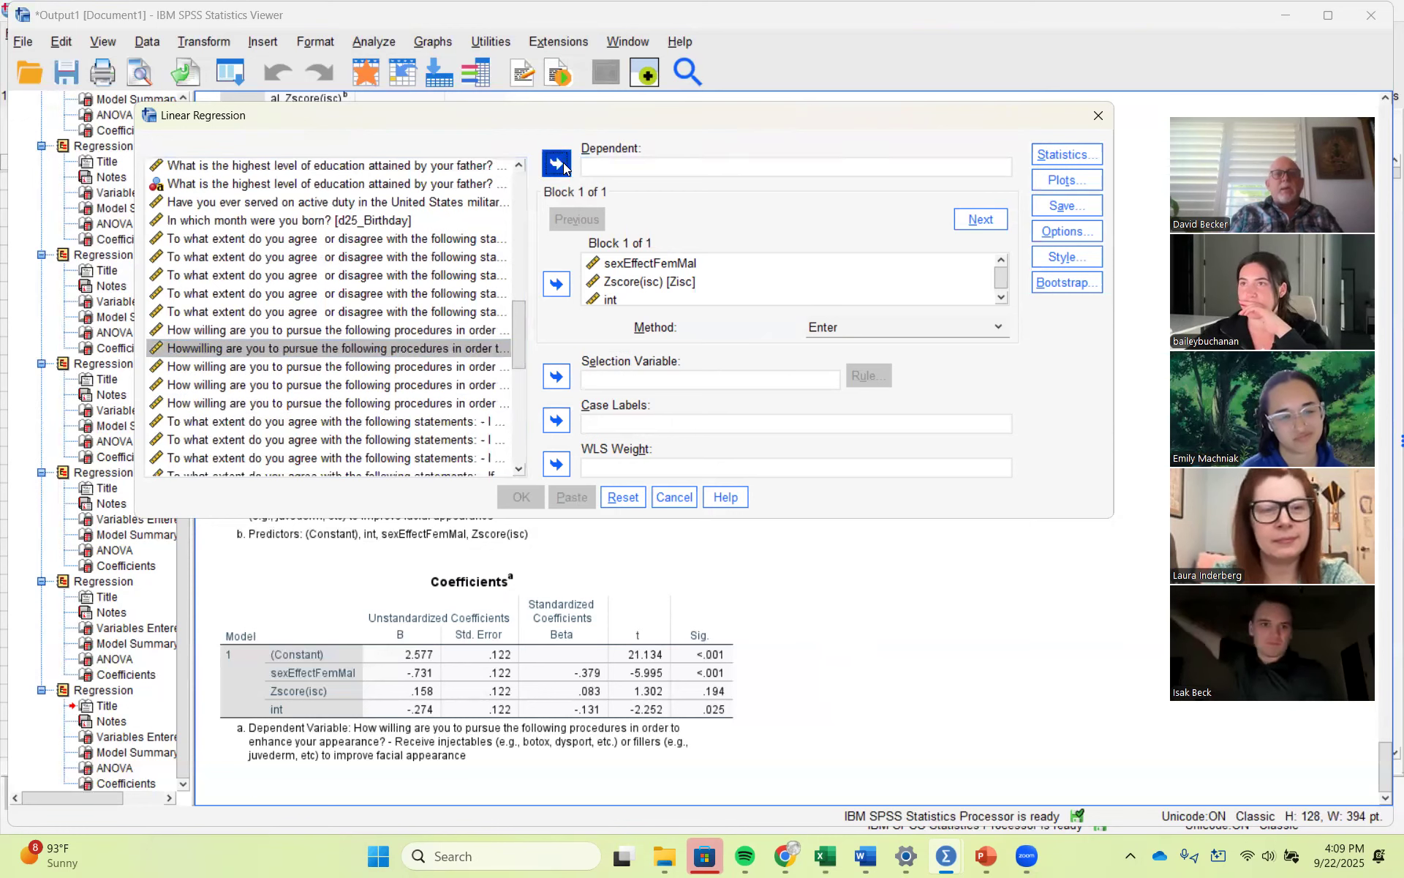
left_click(518, 498)
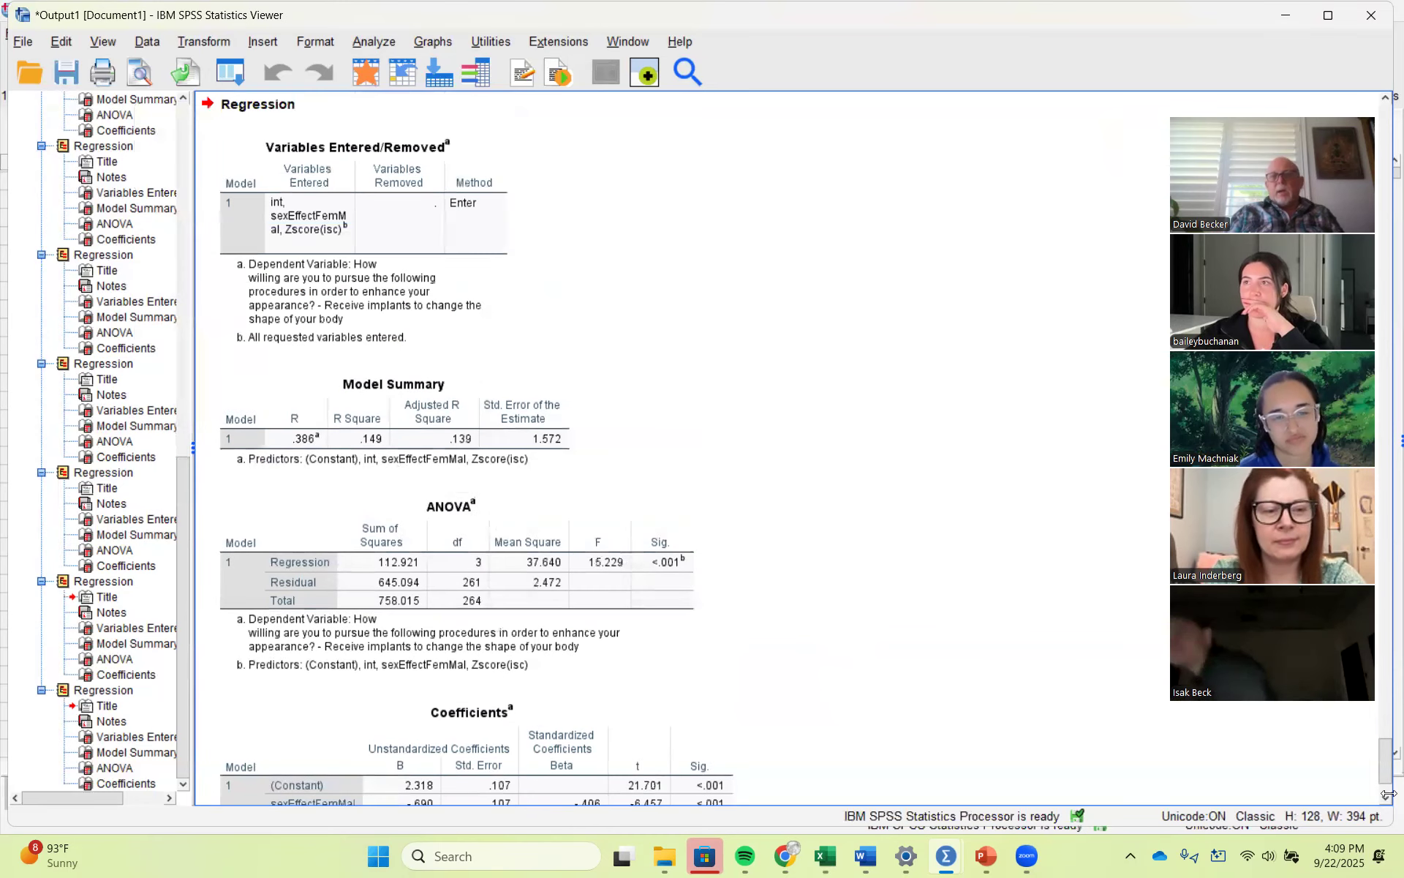
left_click(1385, 797)
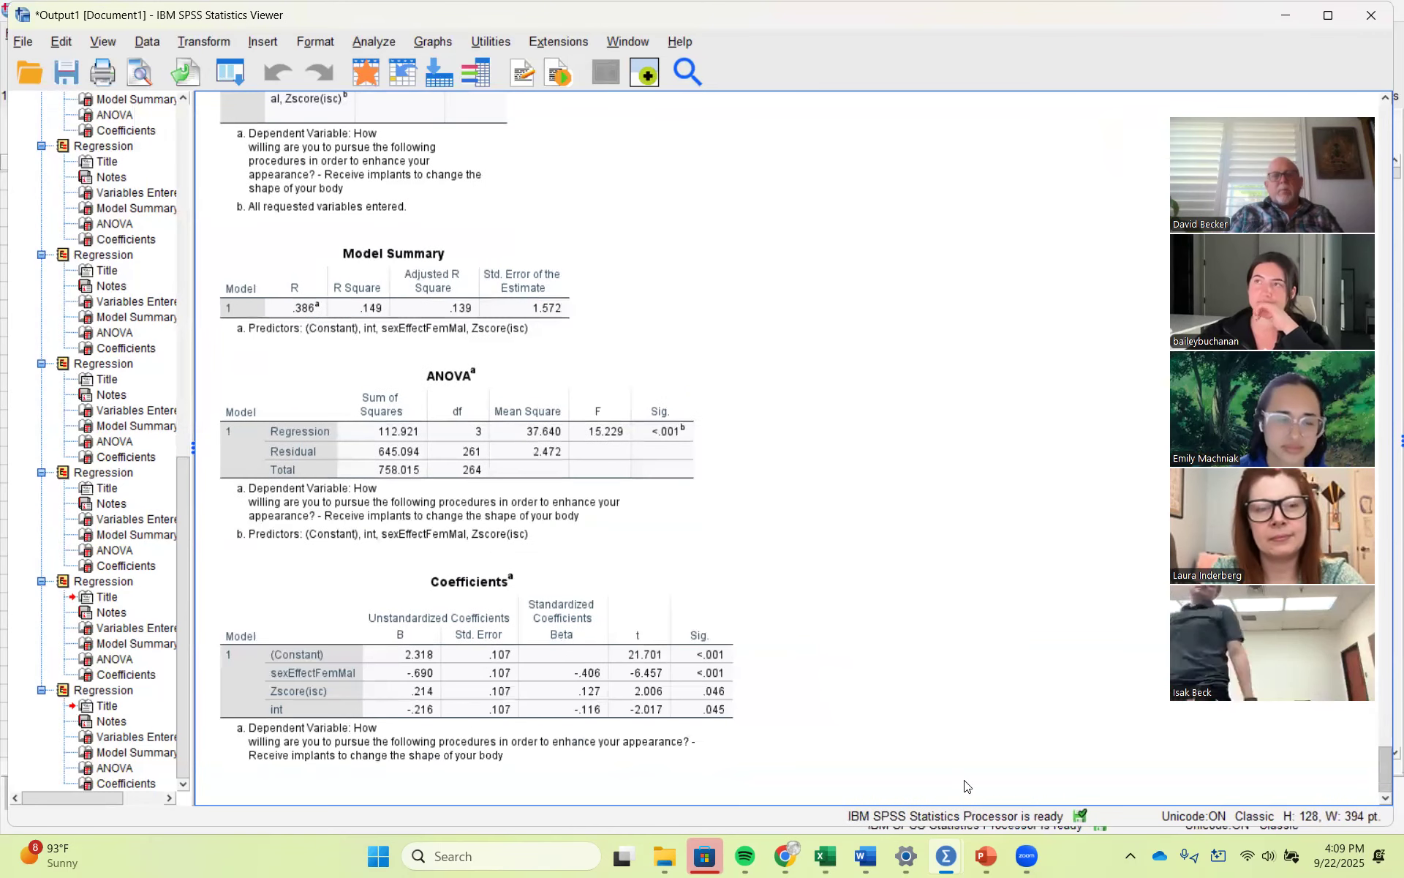
left_click(792, 754)
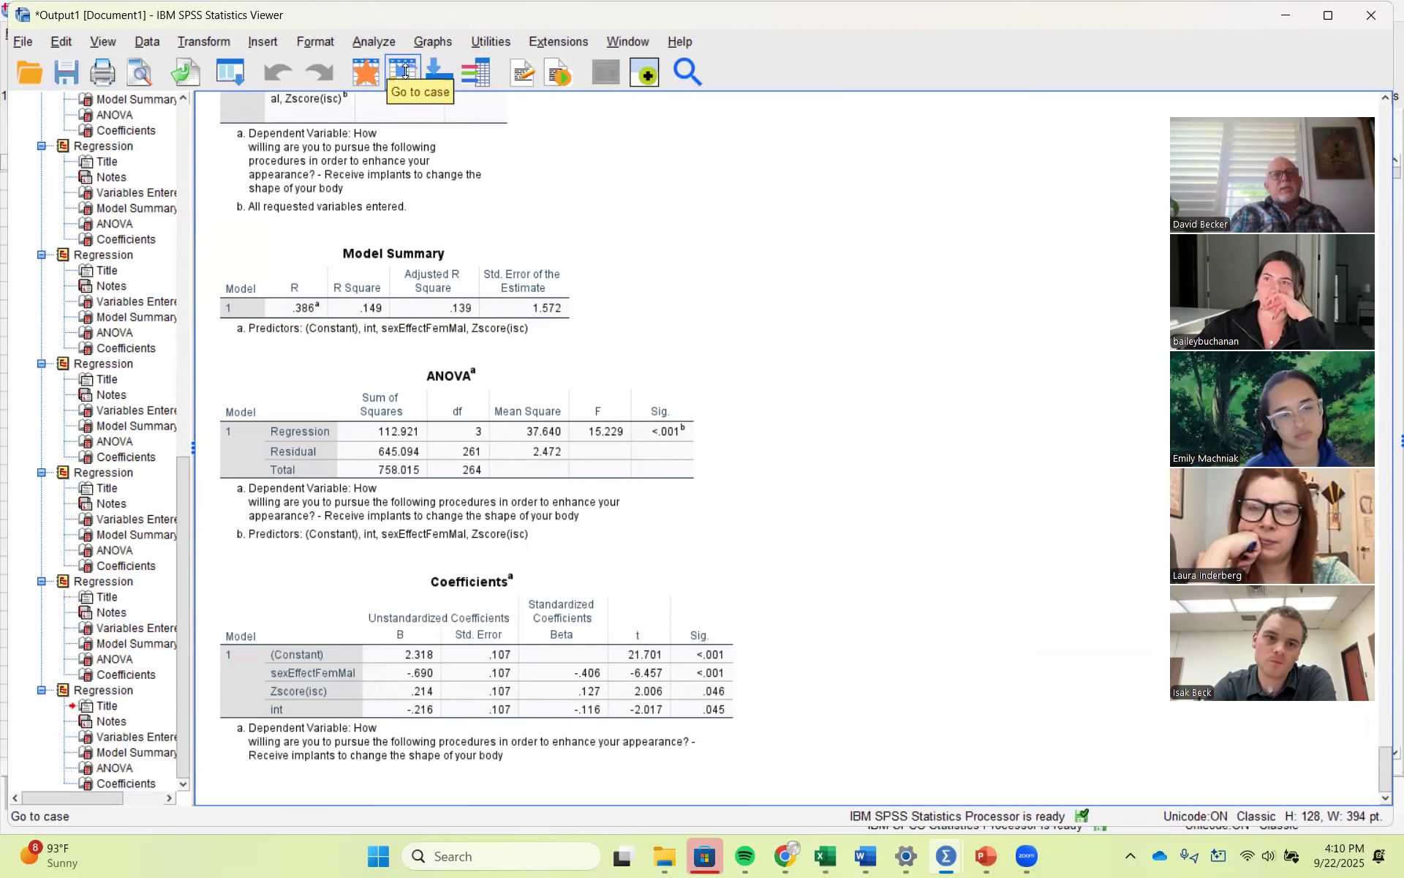
Step: Copy the ZMaleISCcos and ZFemaISCcos columns from the Data Editor into Sheet2 of the GNISCedGraphs workbook in Excel, starting at cell H1
left_click(369, 70)
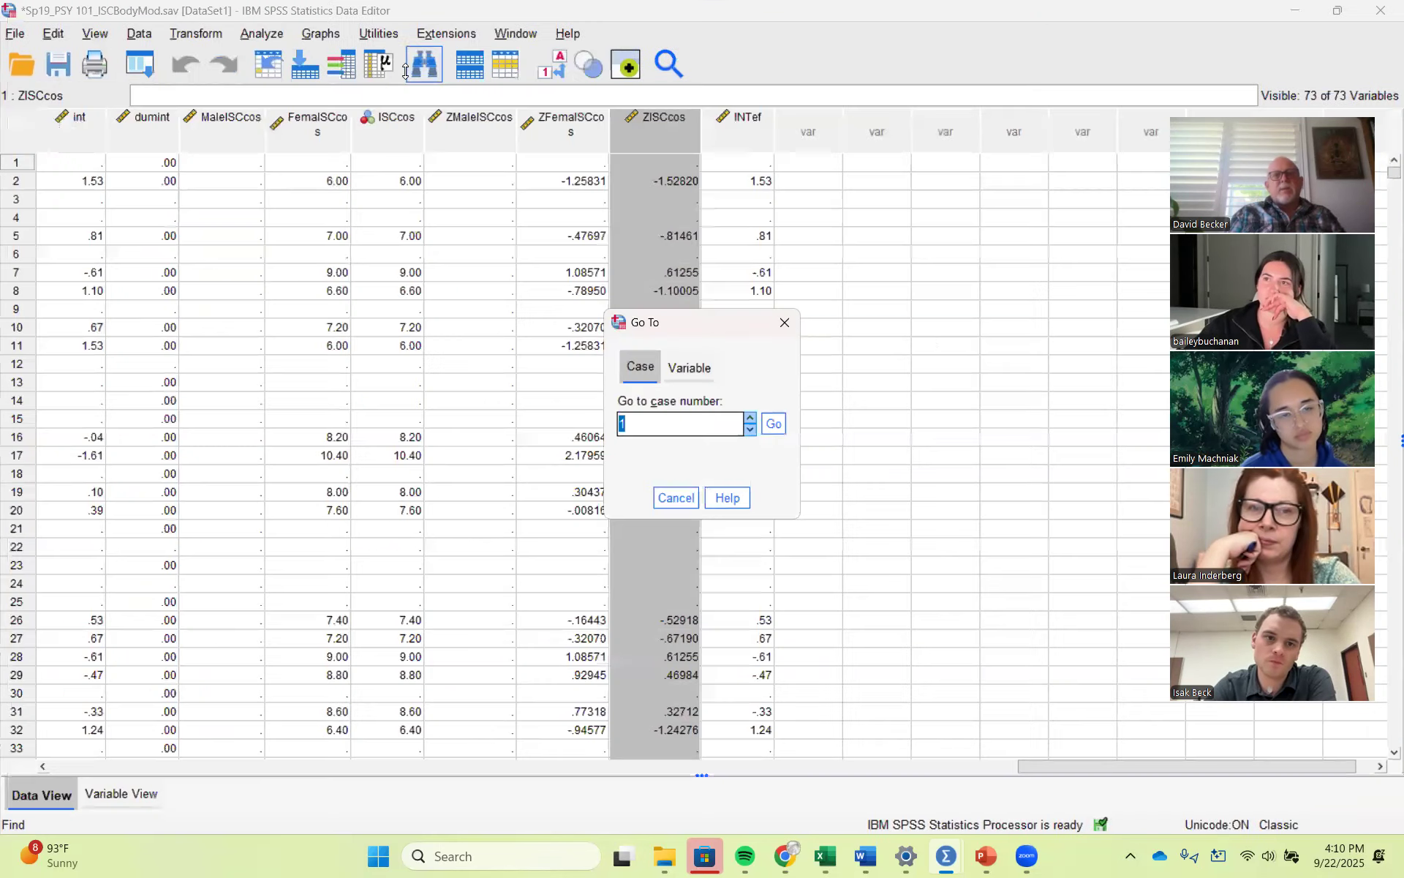
left_click(561, 122)
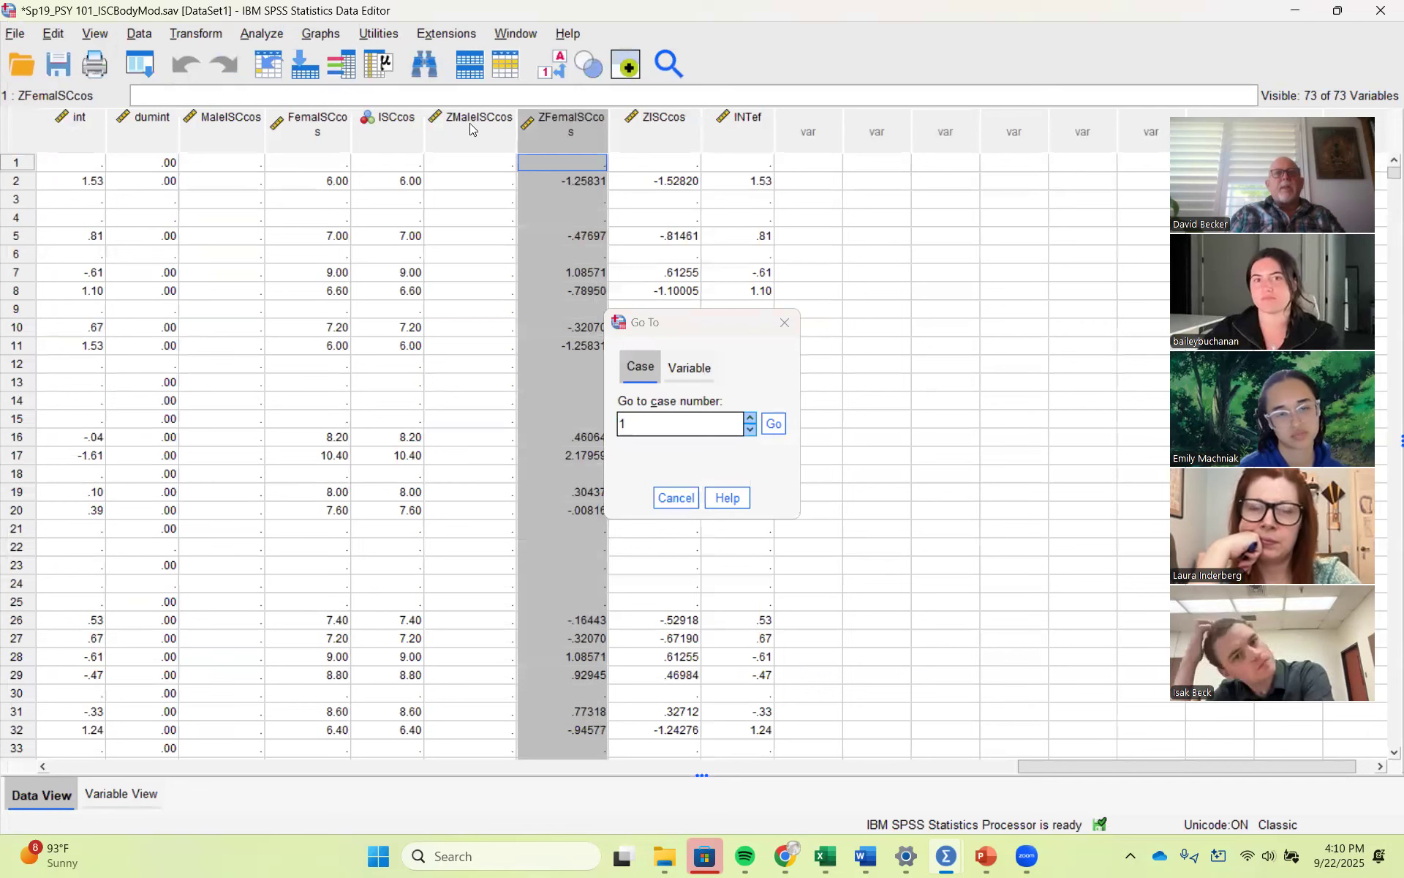
left_click_drag(470, 123, 531, 123)
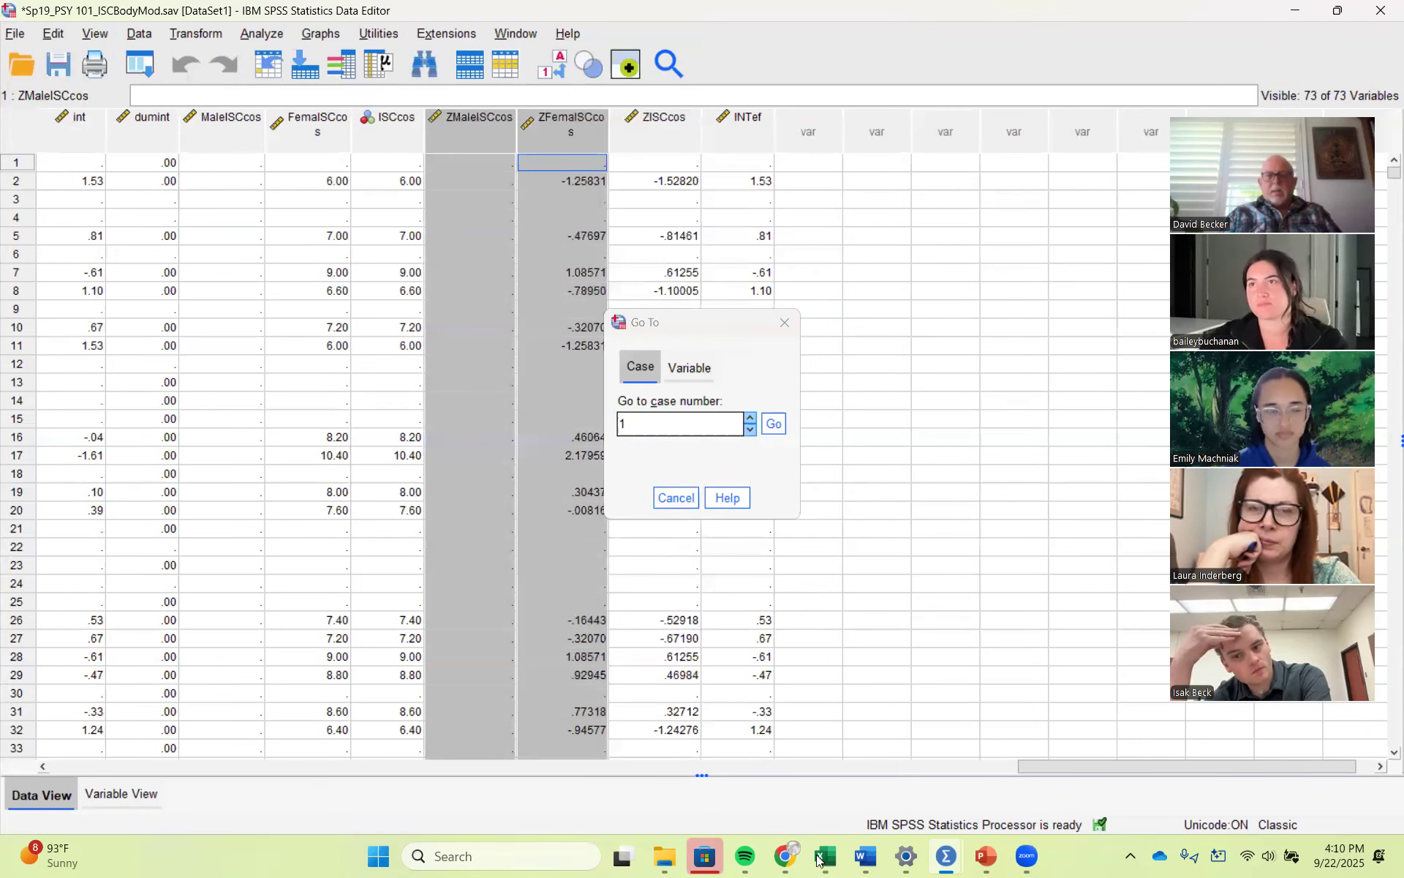
mouse_move(819, 859)
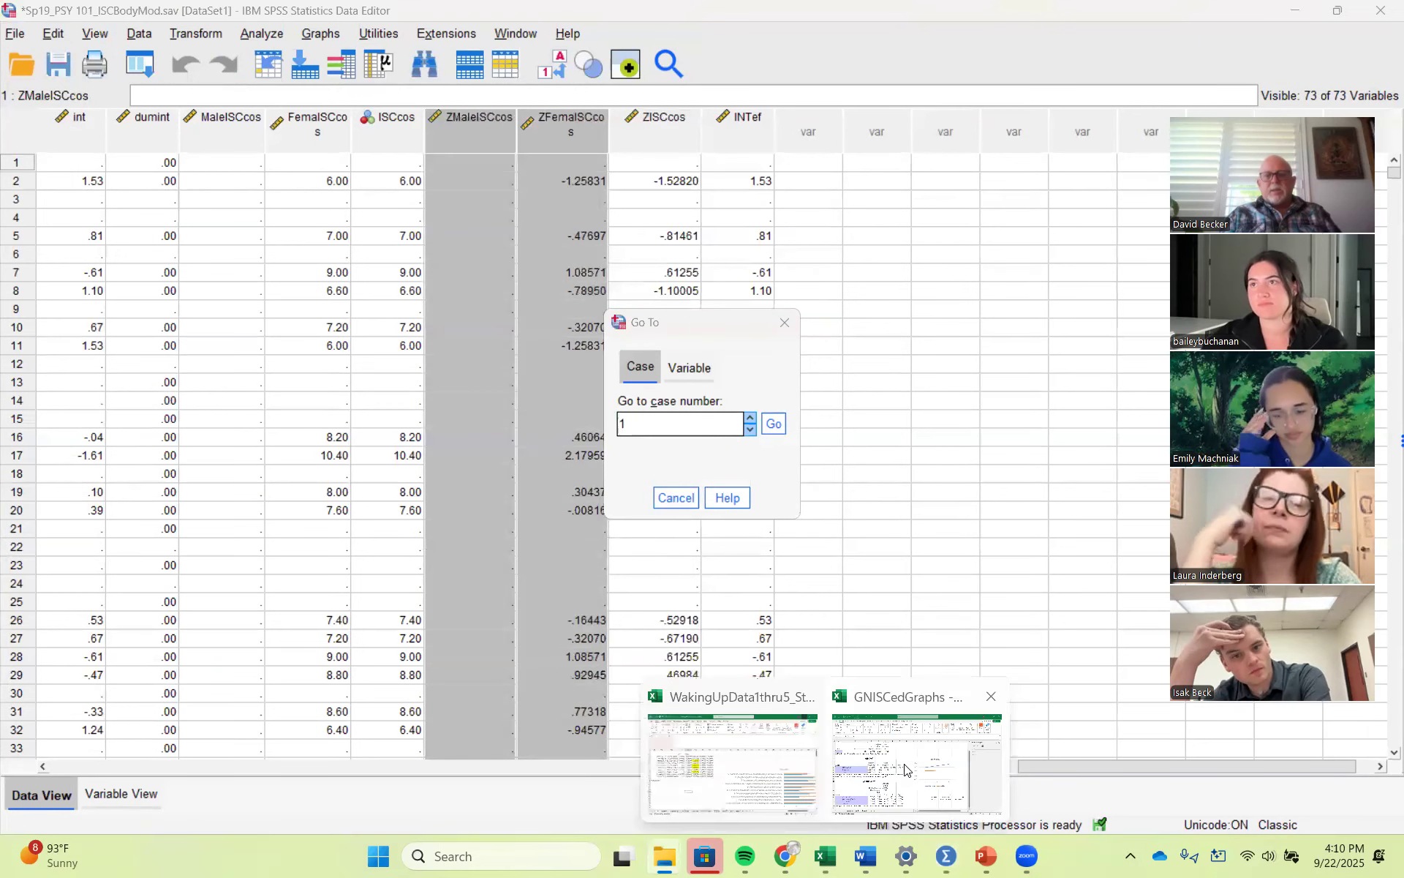
left_click(351, 800)
left_click(465, 238)
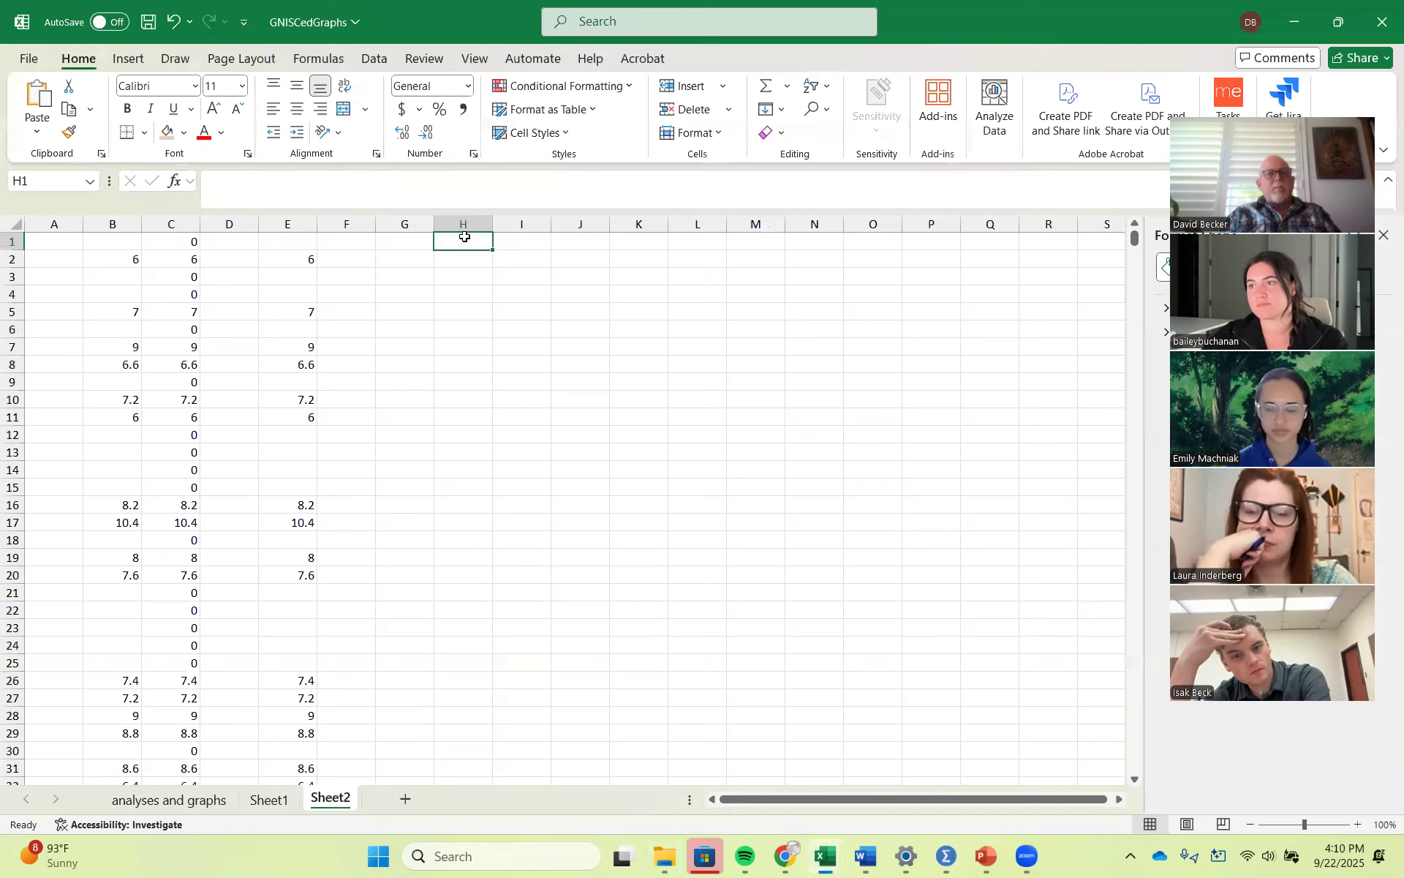
key("ctrl+v")
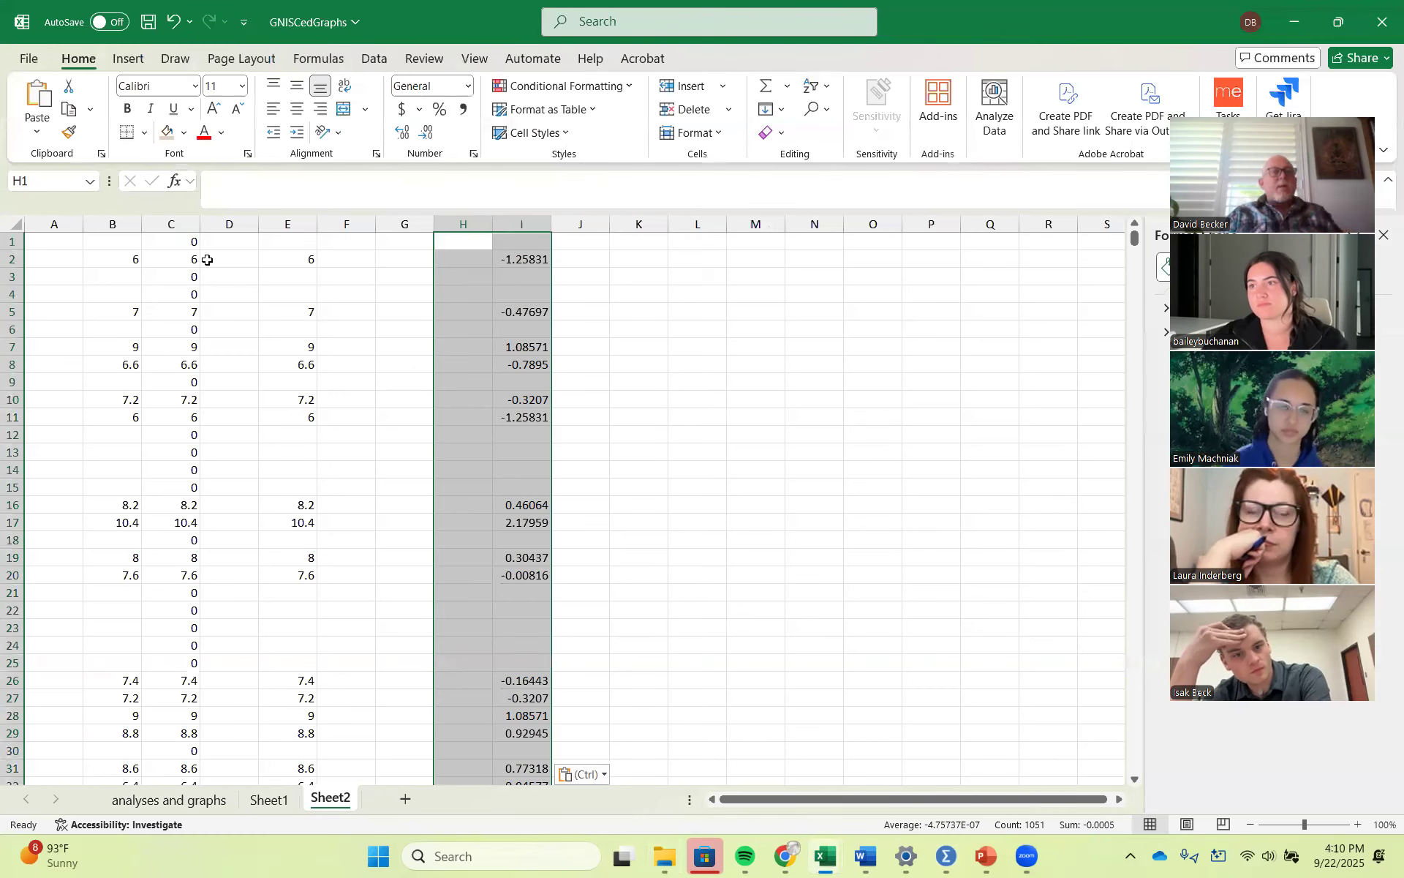
Step: Copy the row-sum formulas from column C into column J so they add columns H and I
left_click(186, 226)
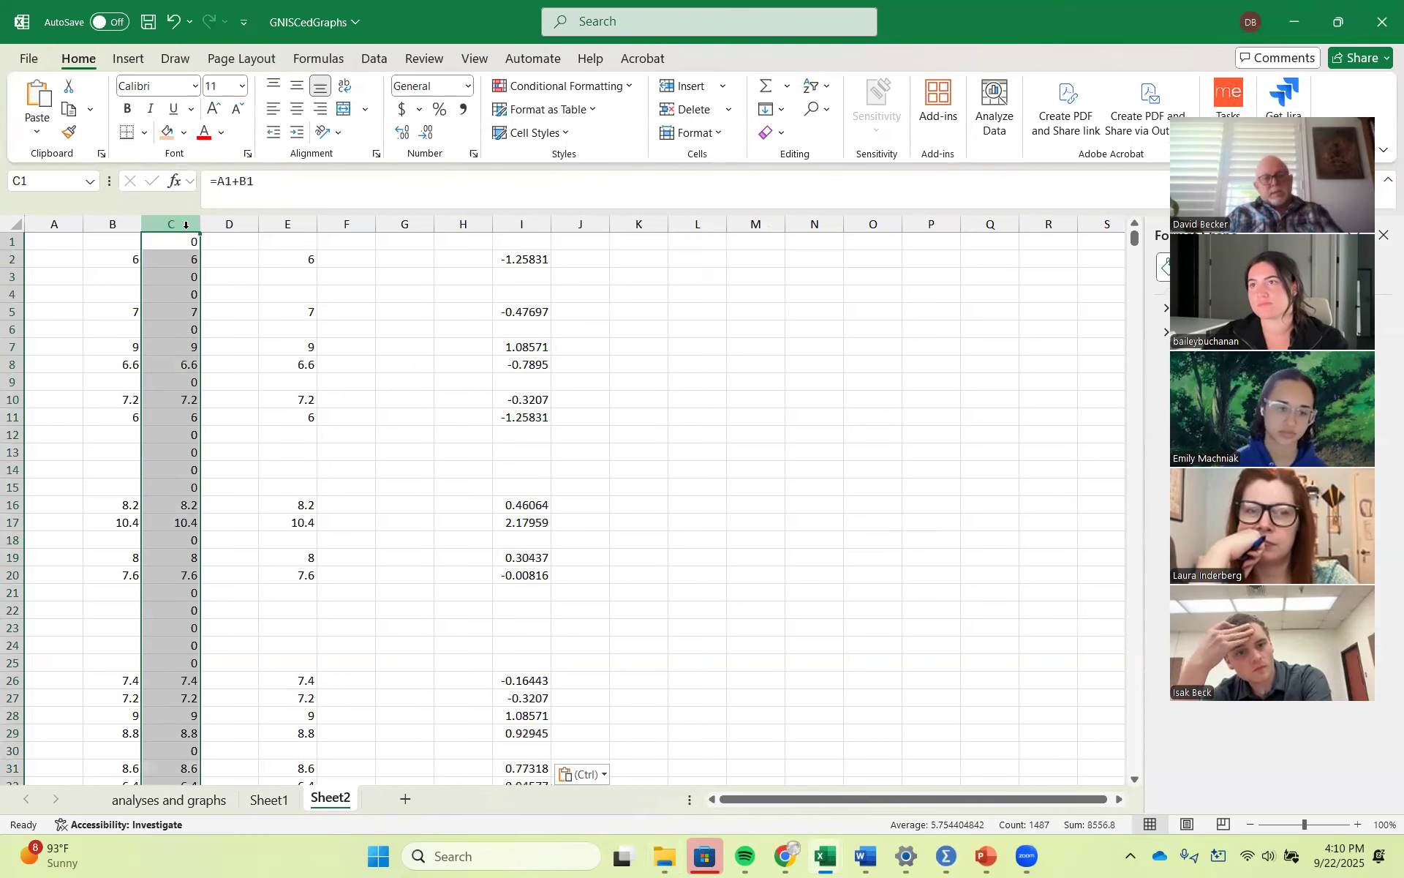
key("ctrl+c")
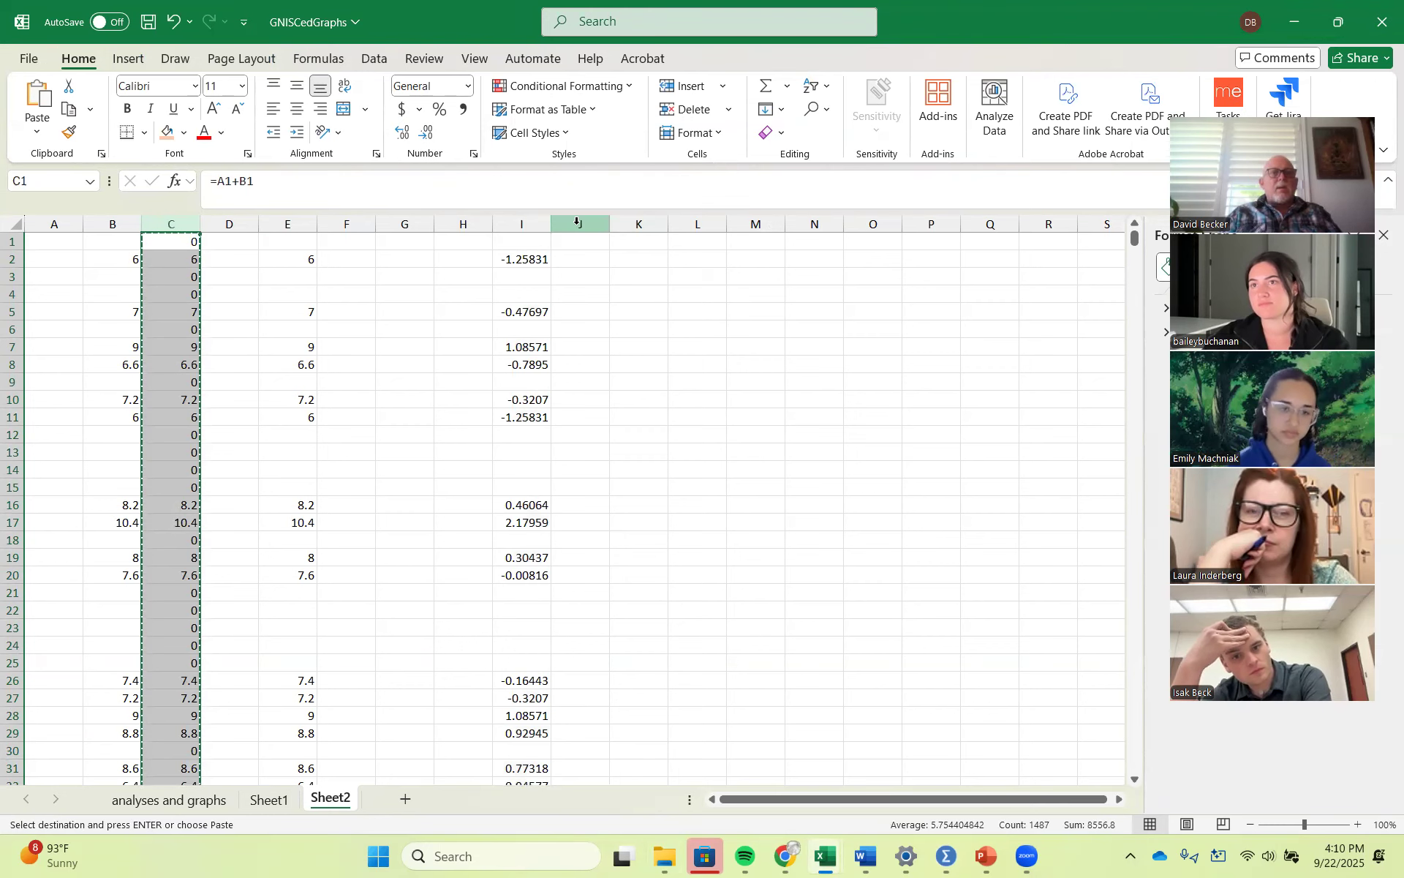
left_click(576, 222)
key("ctrl+v")
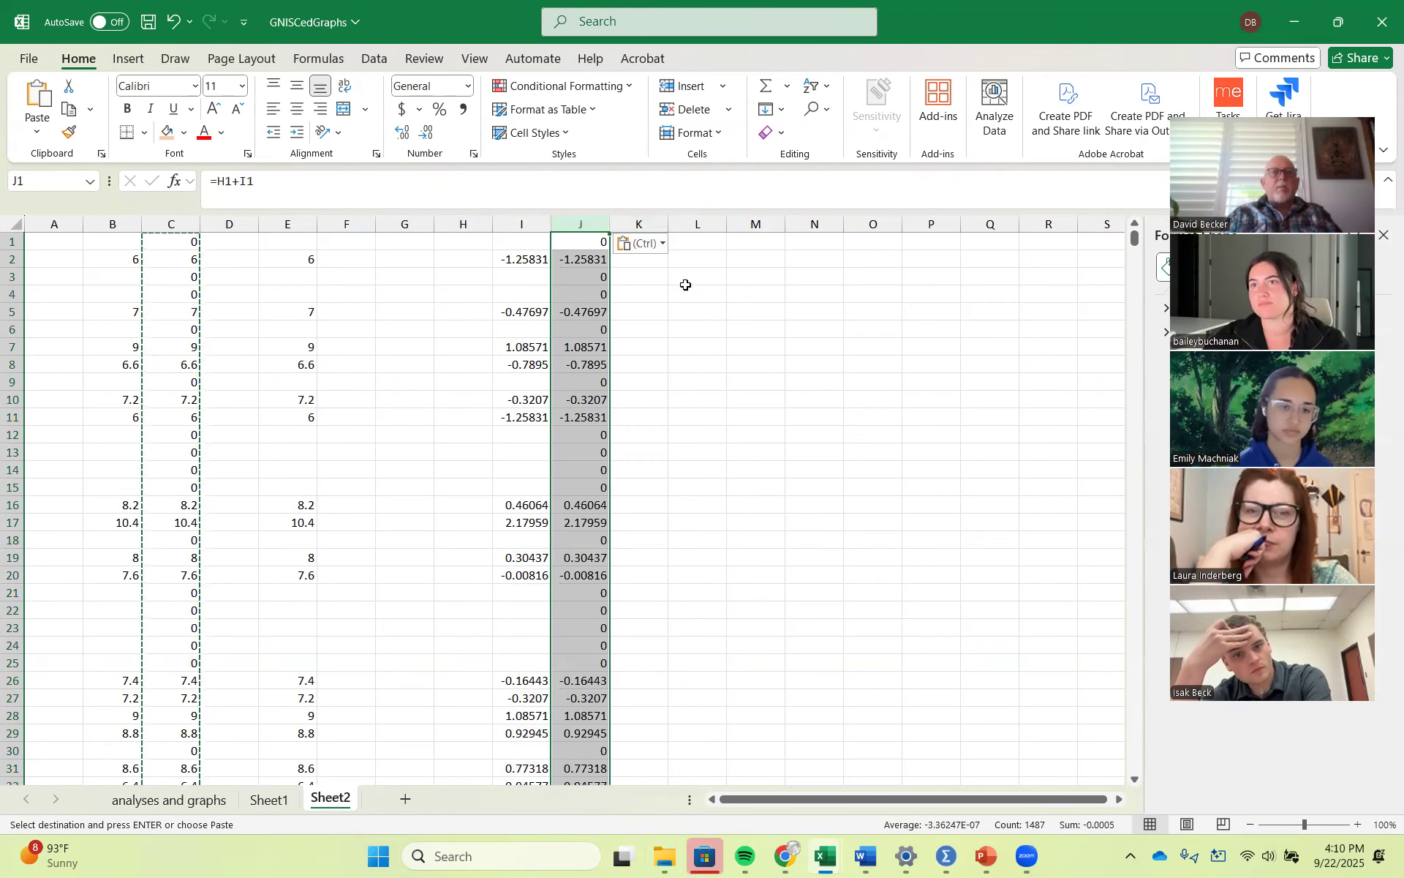
Step: Copy the combined scores in column J and paste them as values only into column L
key("ctrl+c")
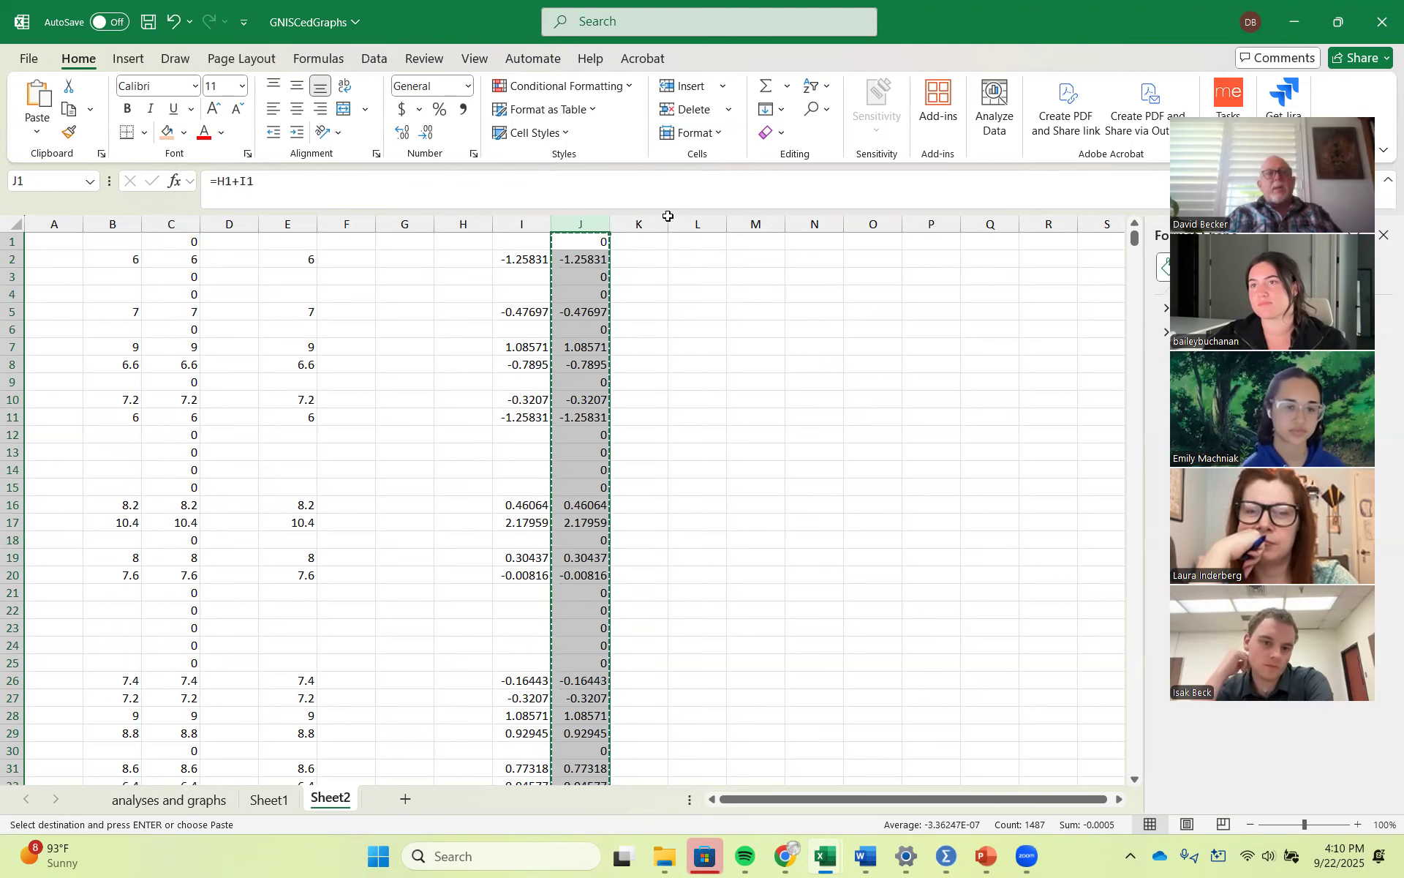
left_click(663, 223)
left_click(677, 223)
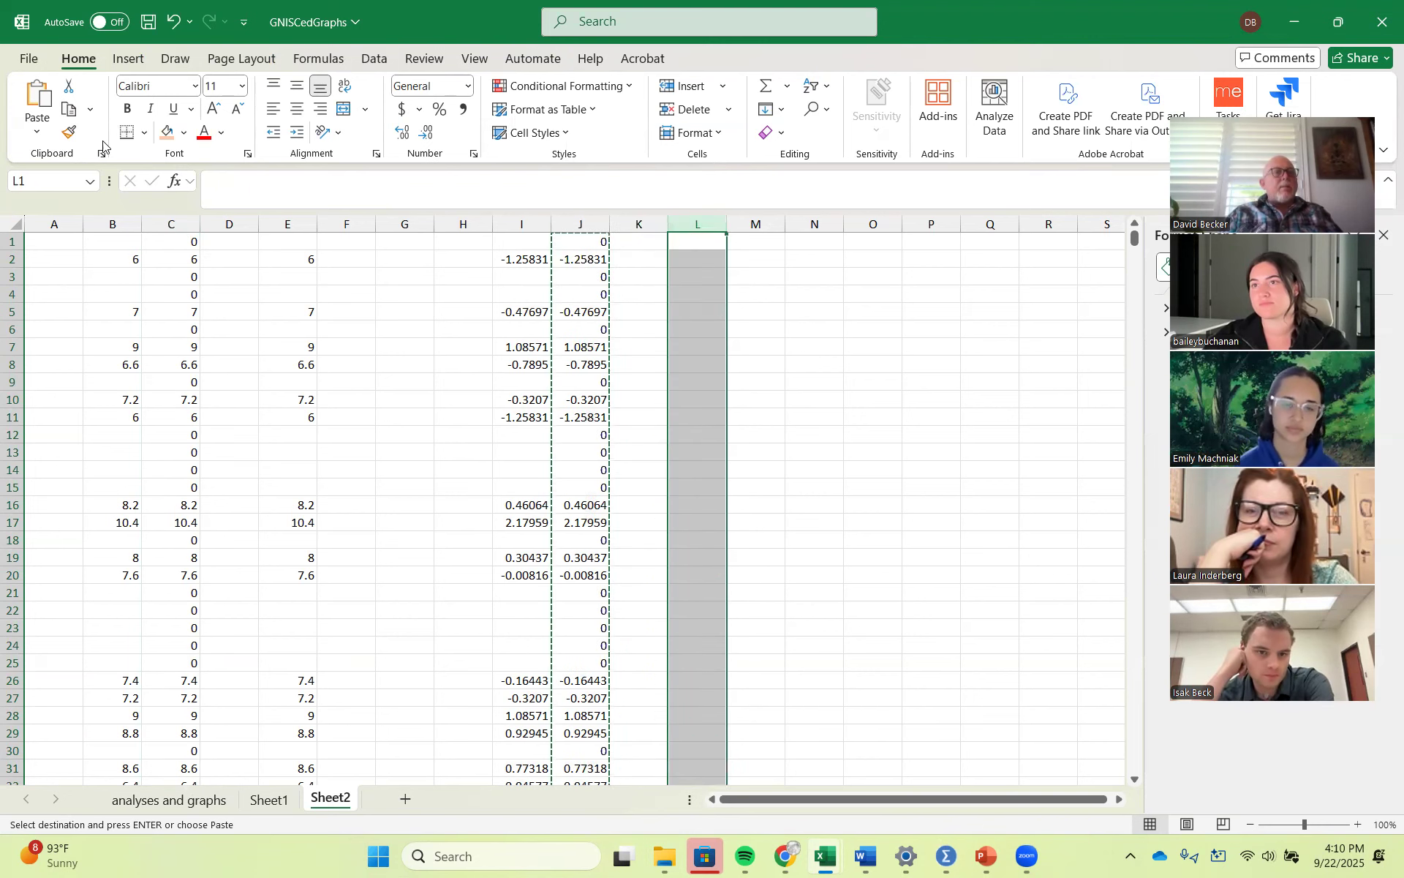
left_click(37, 126)
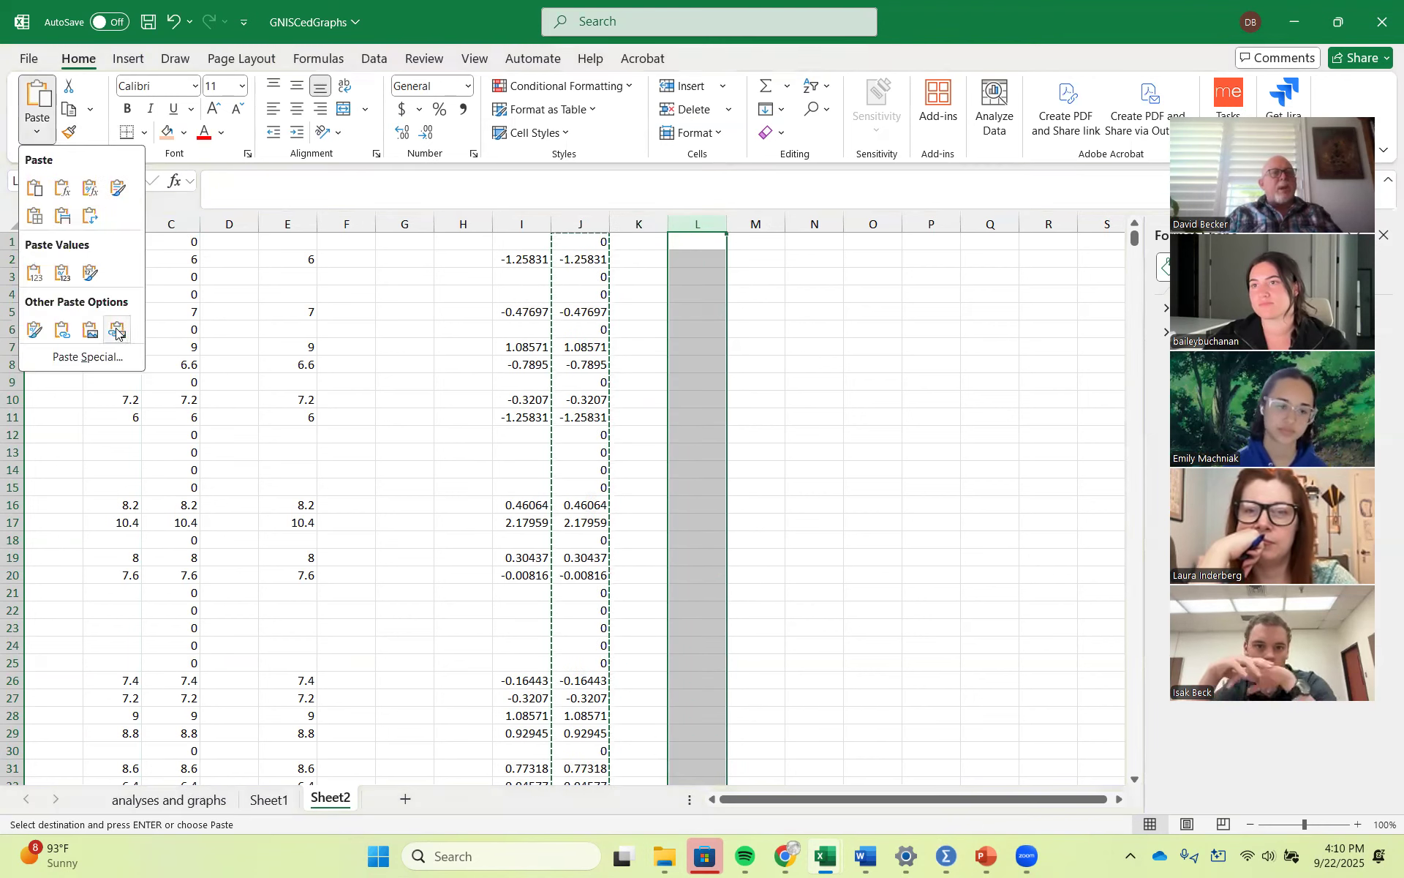
left_click(28, 273)
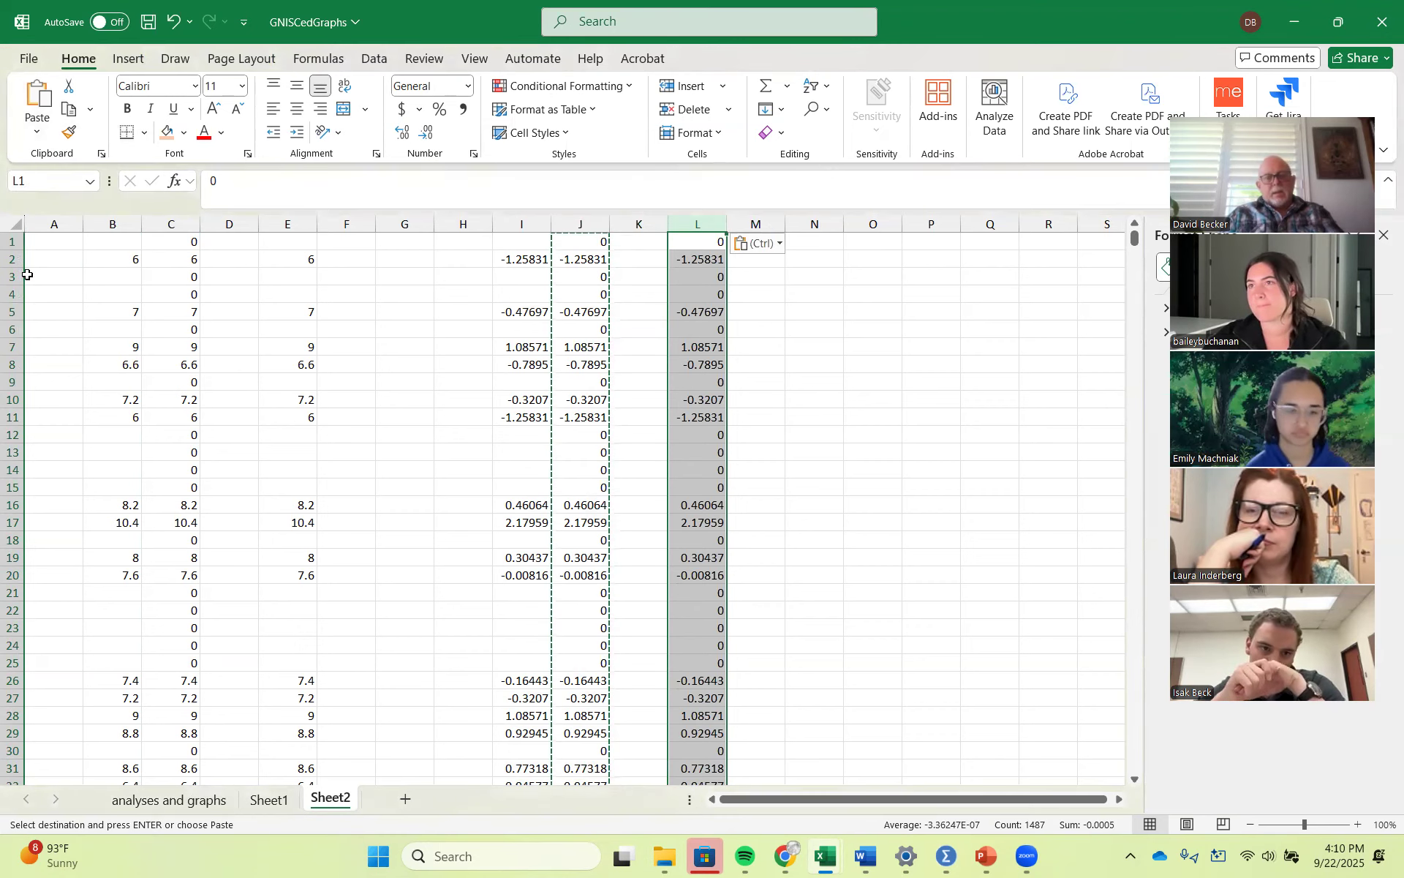
Step: Replace all 0 cells in column L with blanks, matching entire cell contents, and copy the cleaned column
key("ctrl+h")
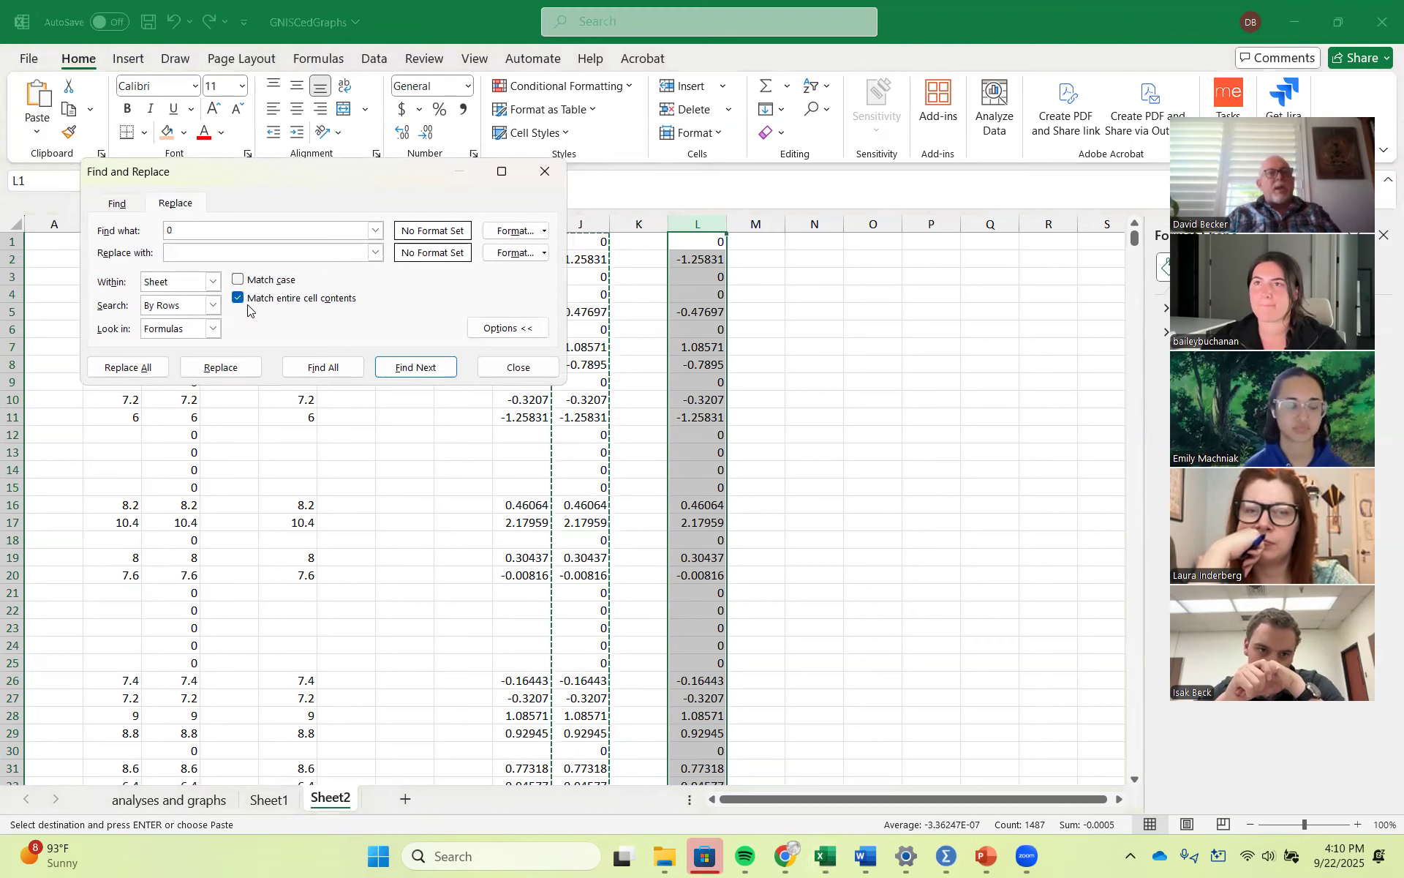
left_click(150, 375)
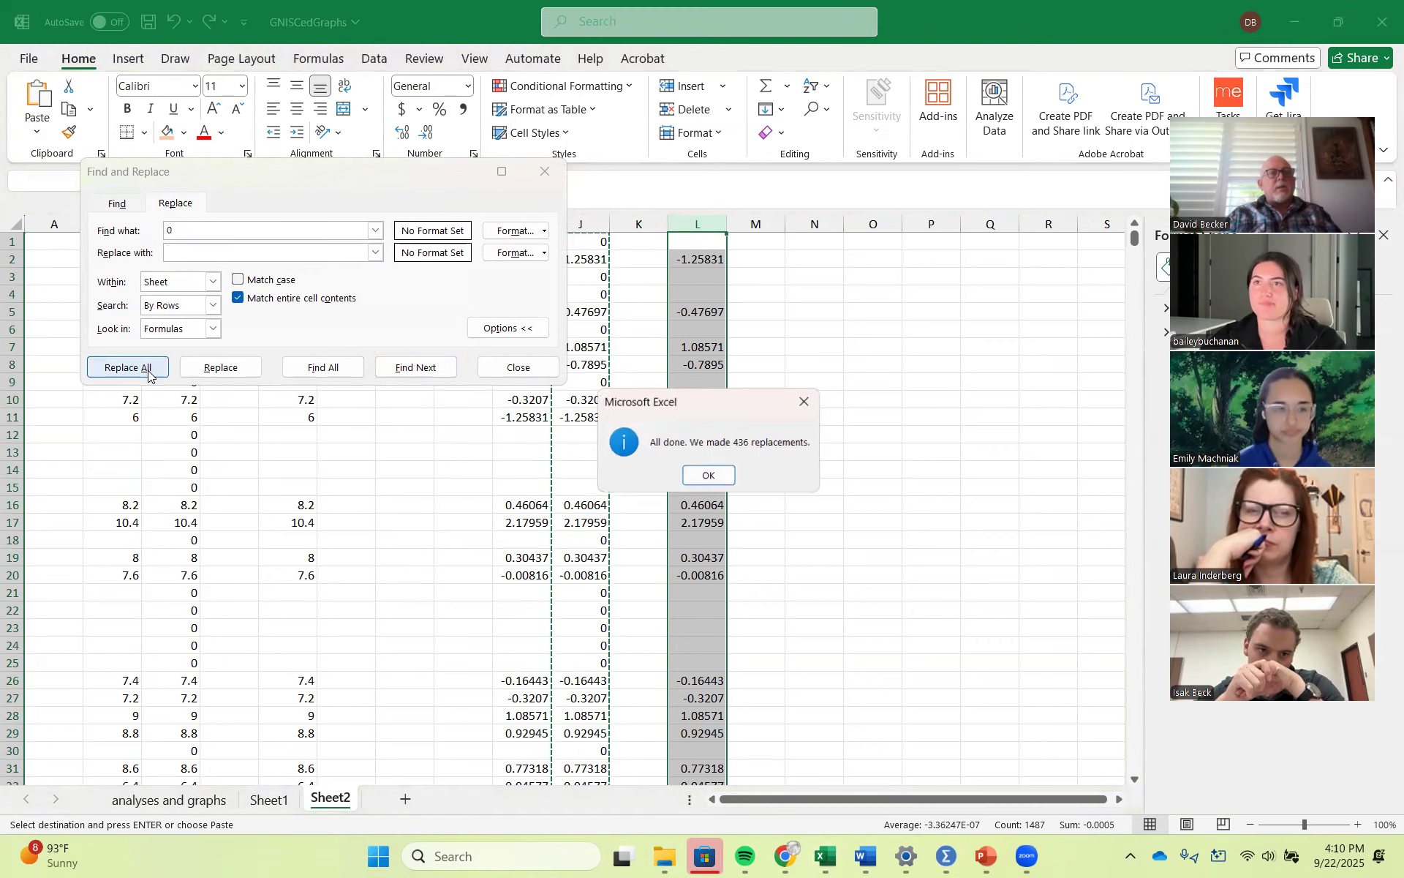
left_click(708, 476)
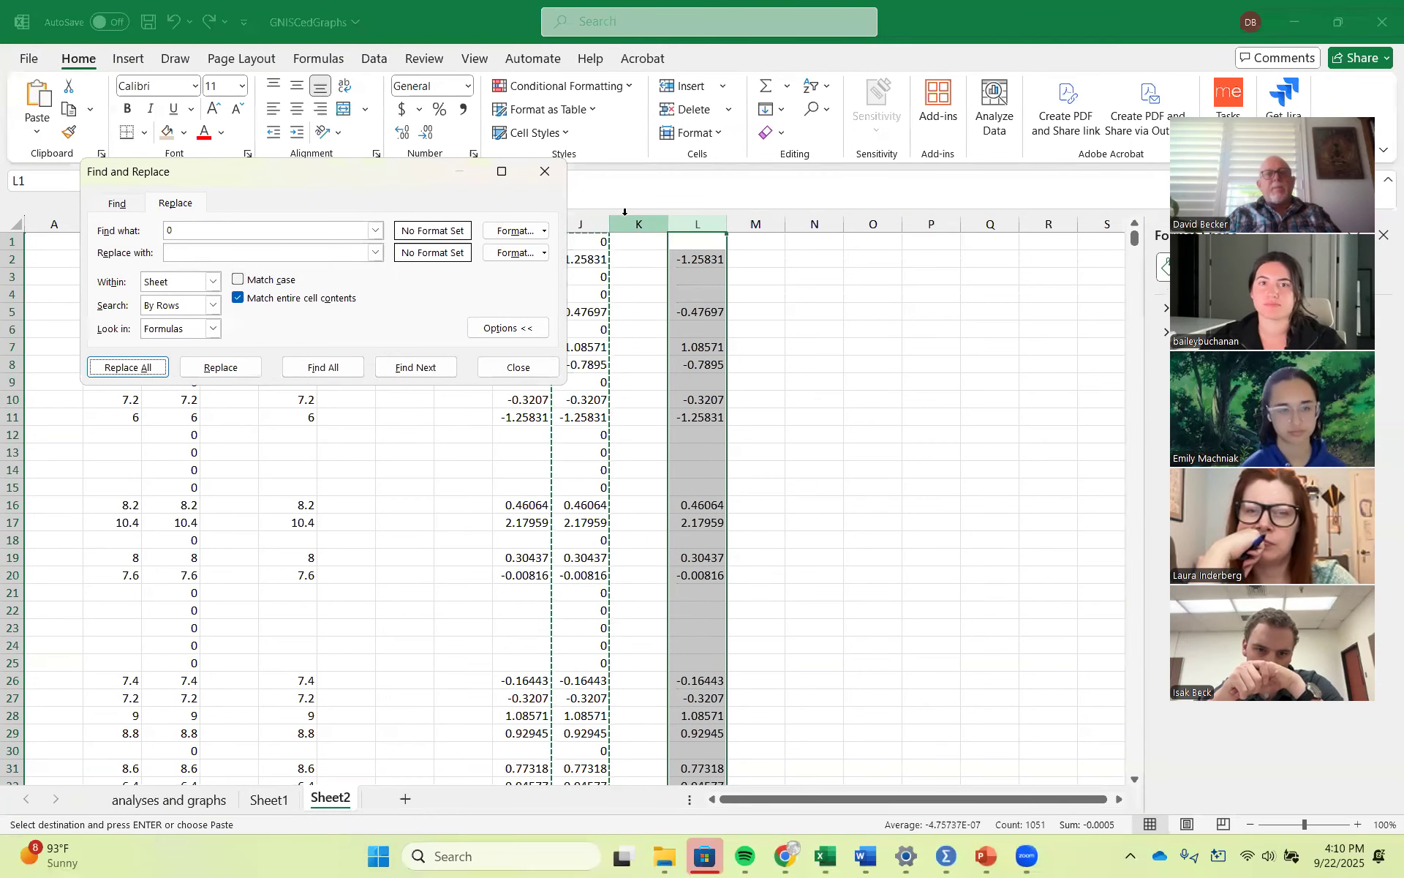
left_click(544, 173)
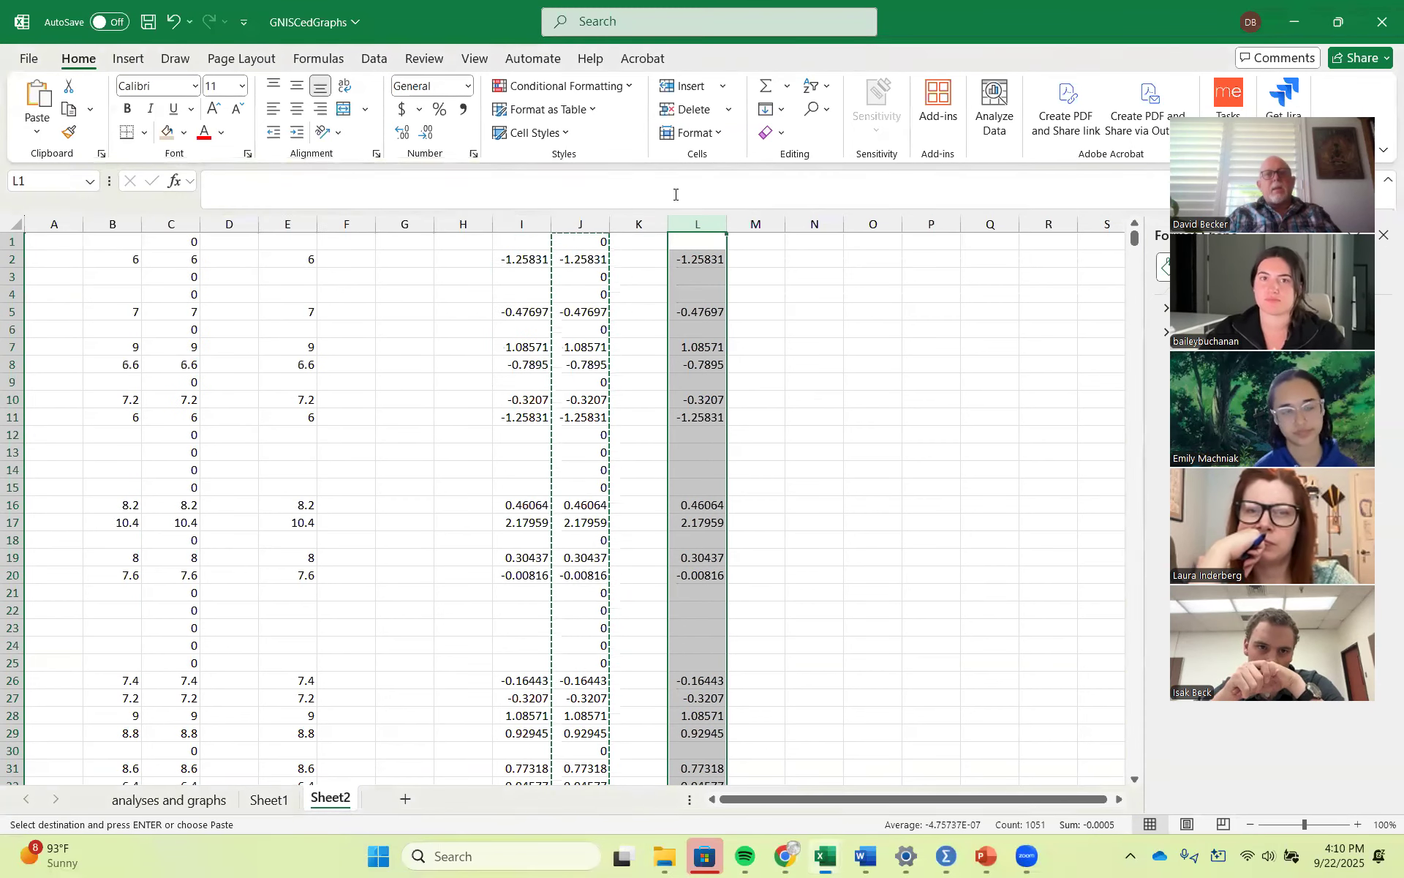
key("ctrl+c")
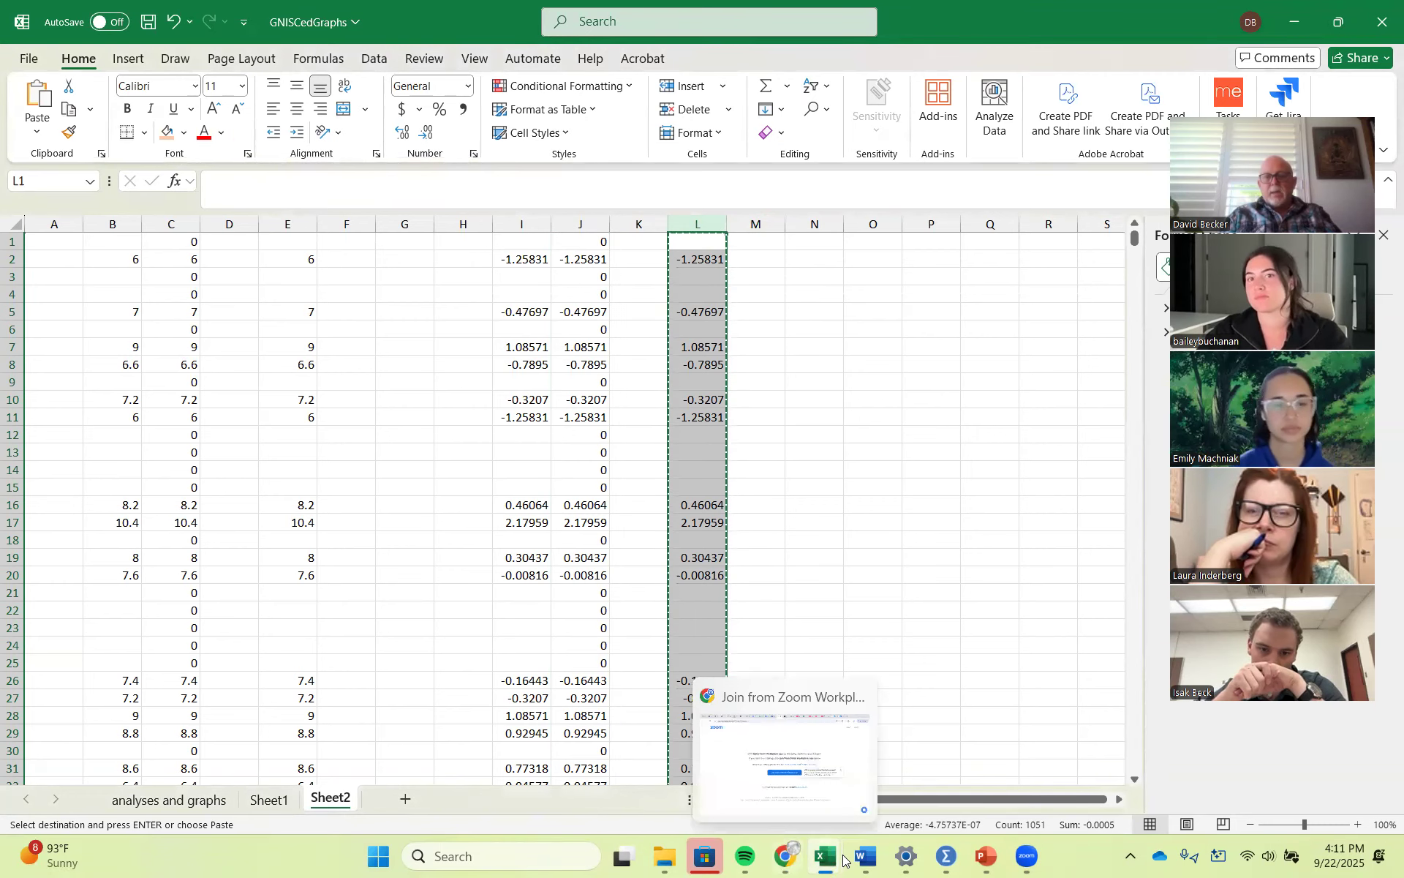
mouse_move(836, 861)
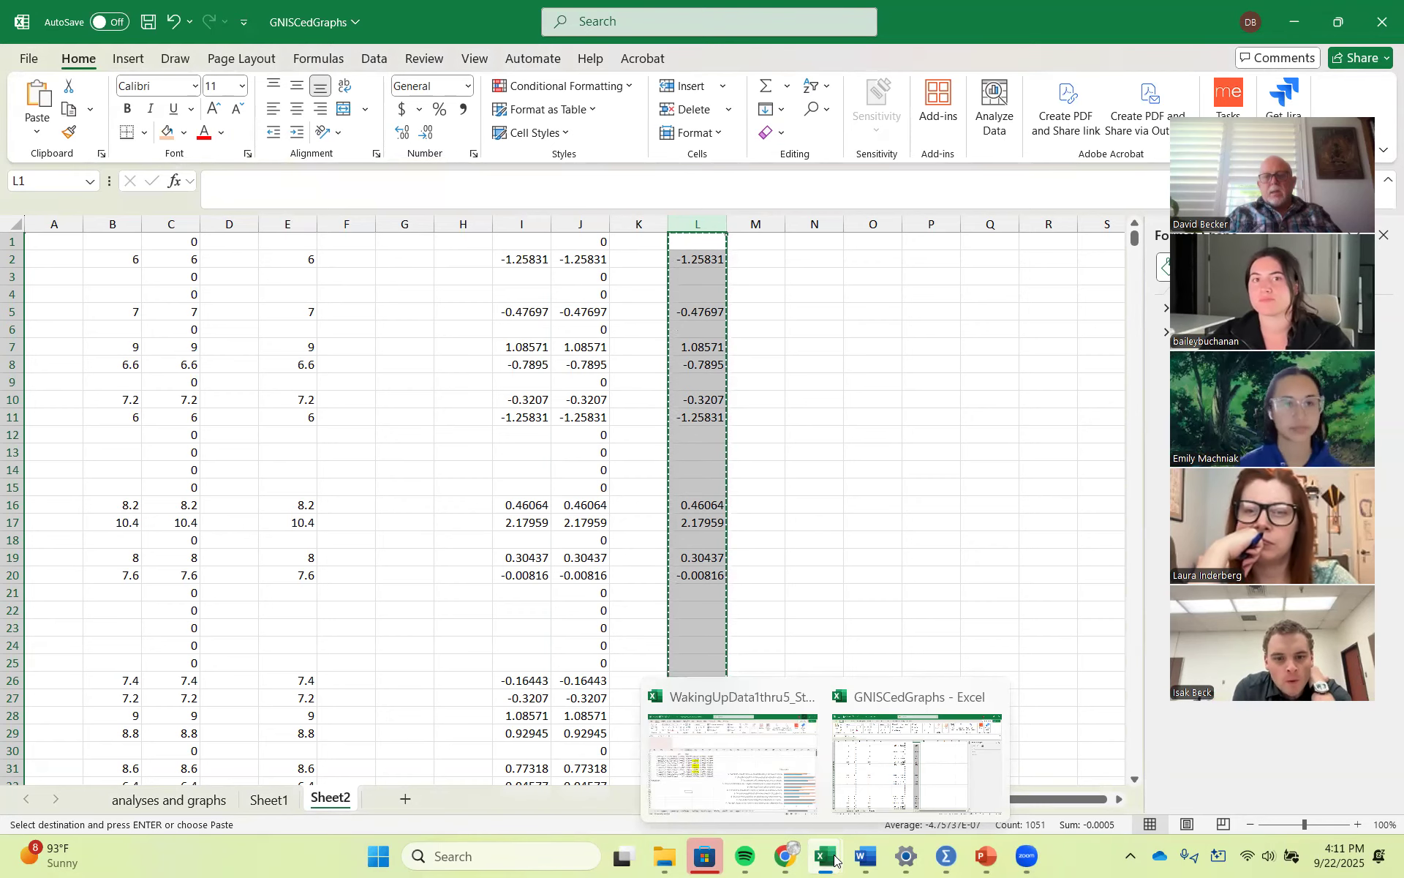
left_click(1024, 858)
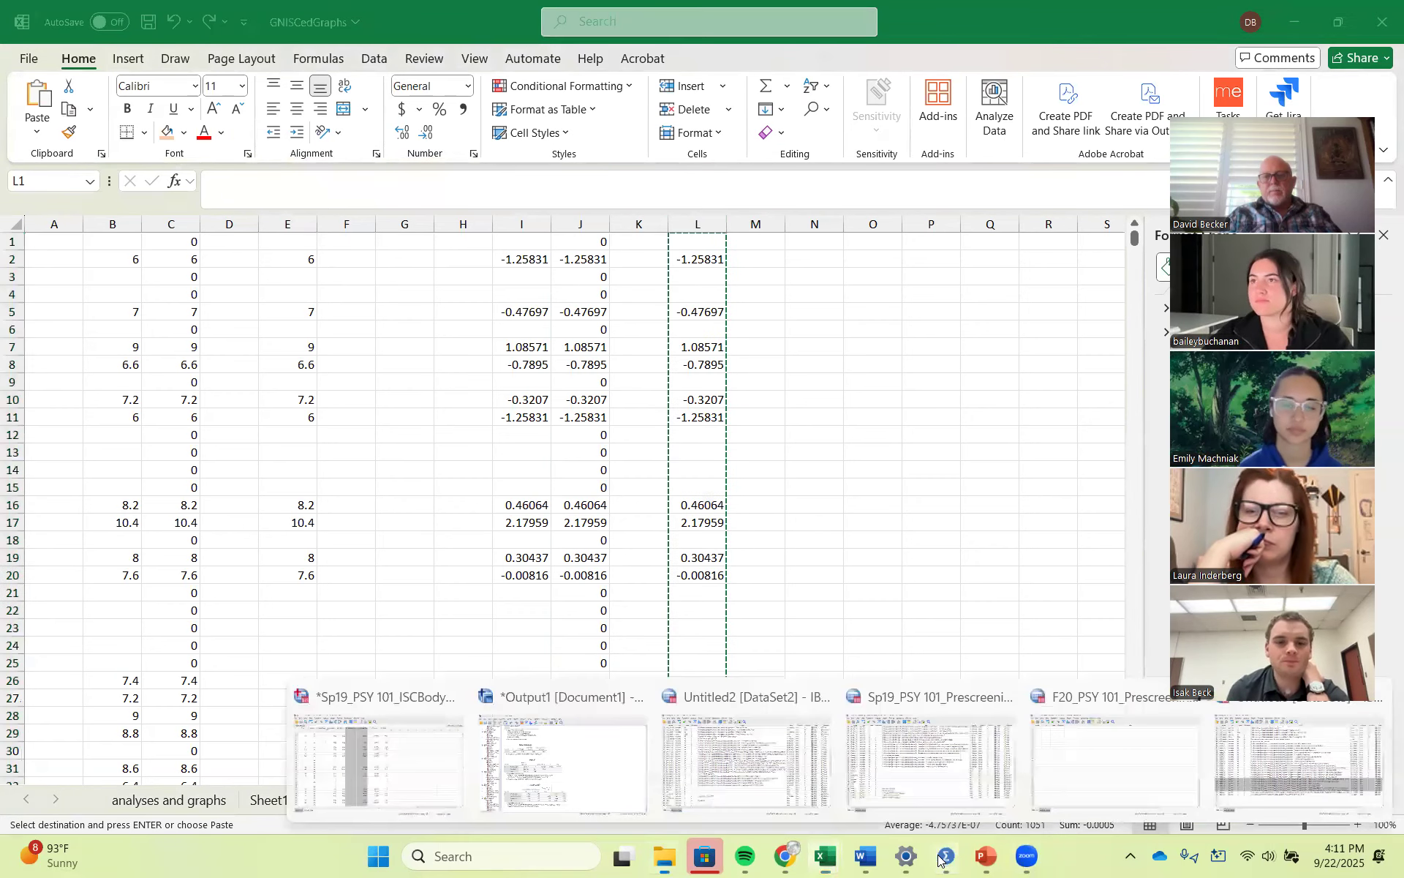
left_click(1249, 762)
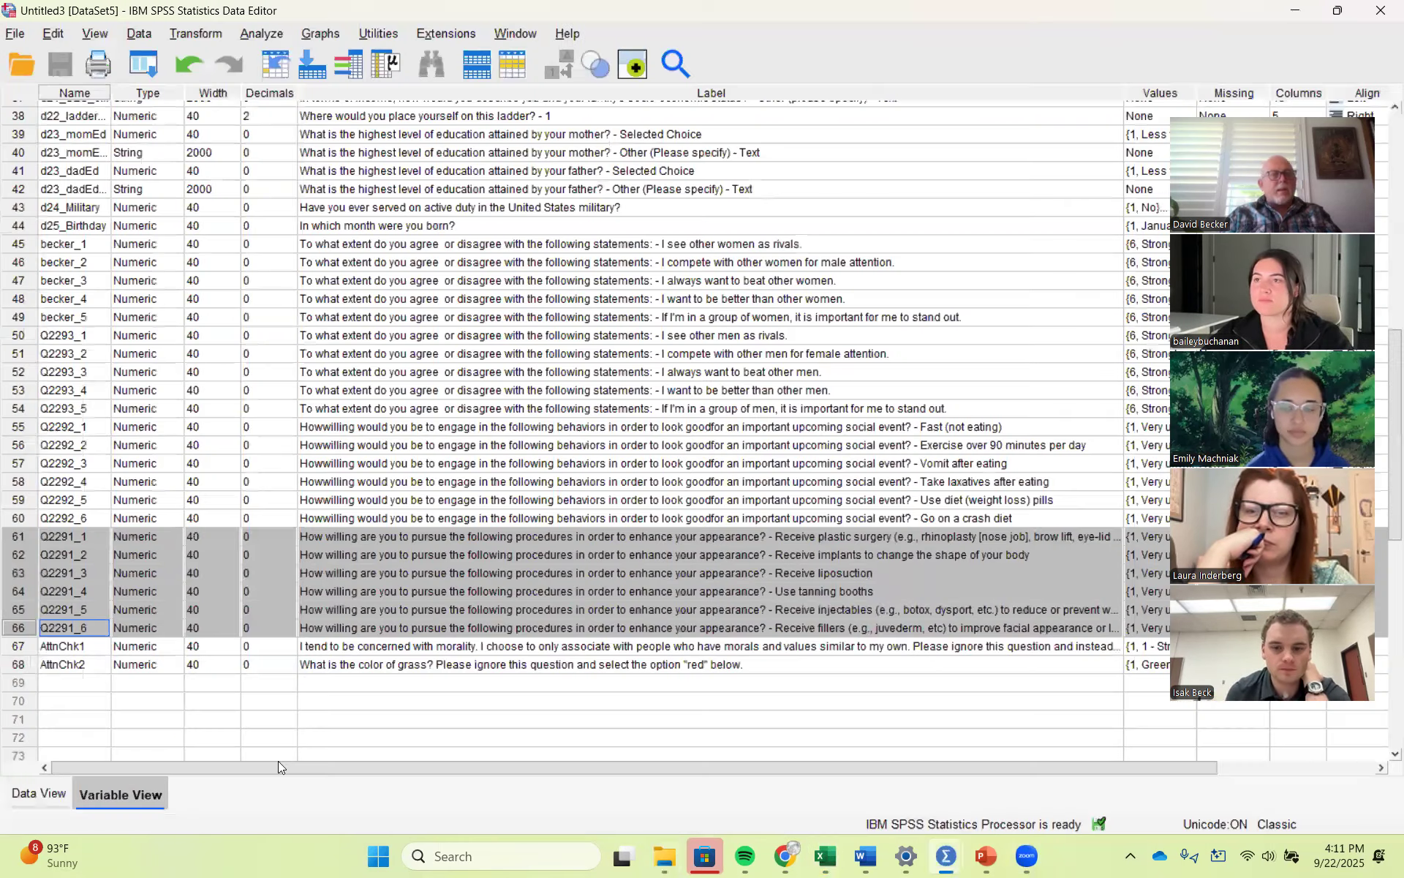
left_click(41, 794)
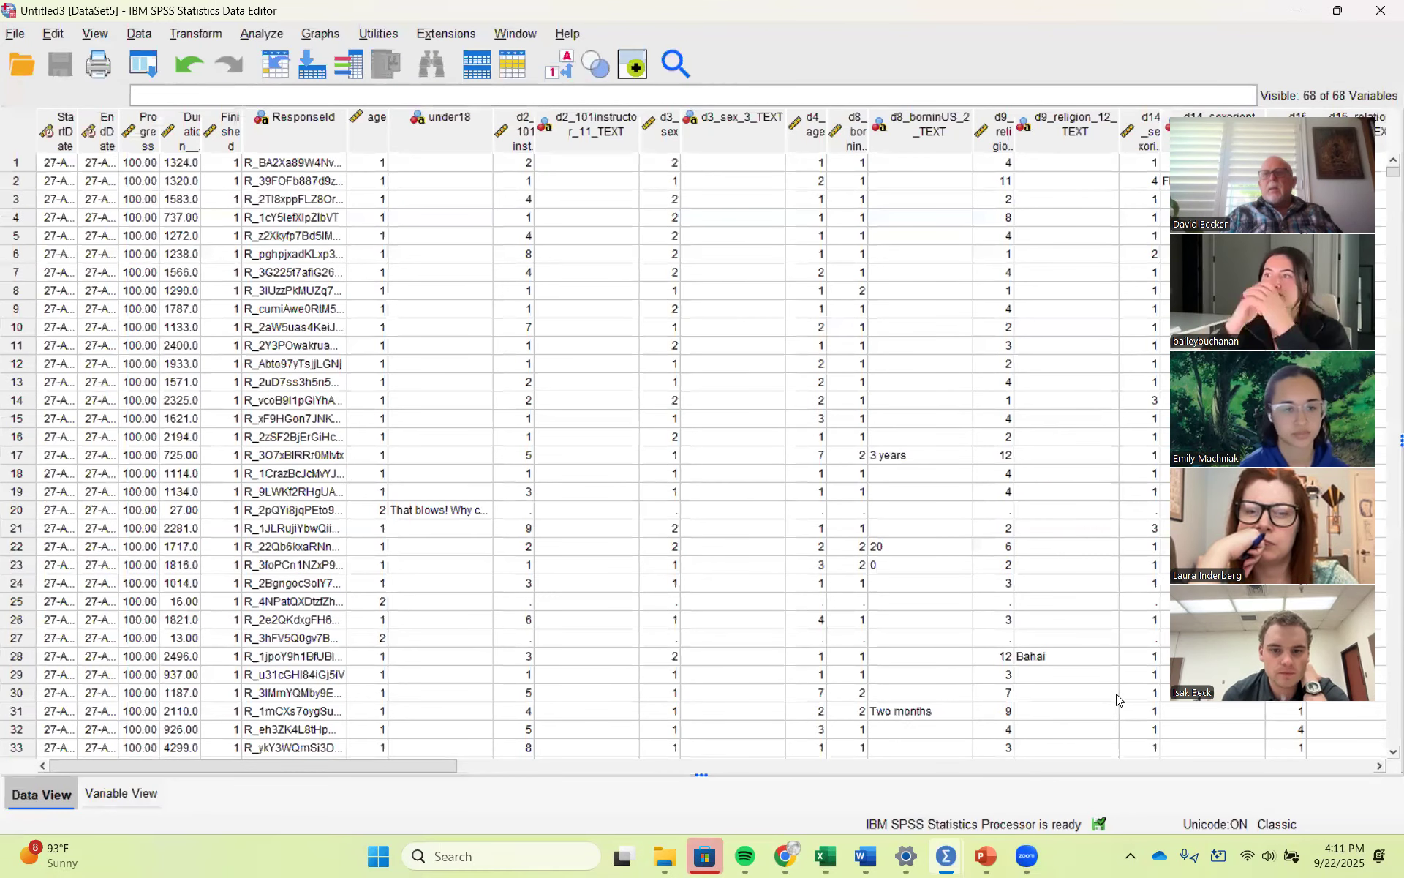
left_click_drag(380, 766, 1291, 774)
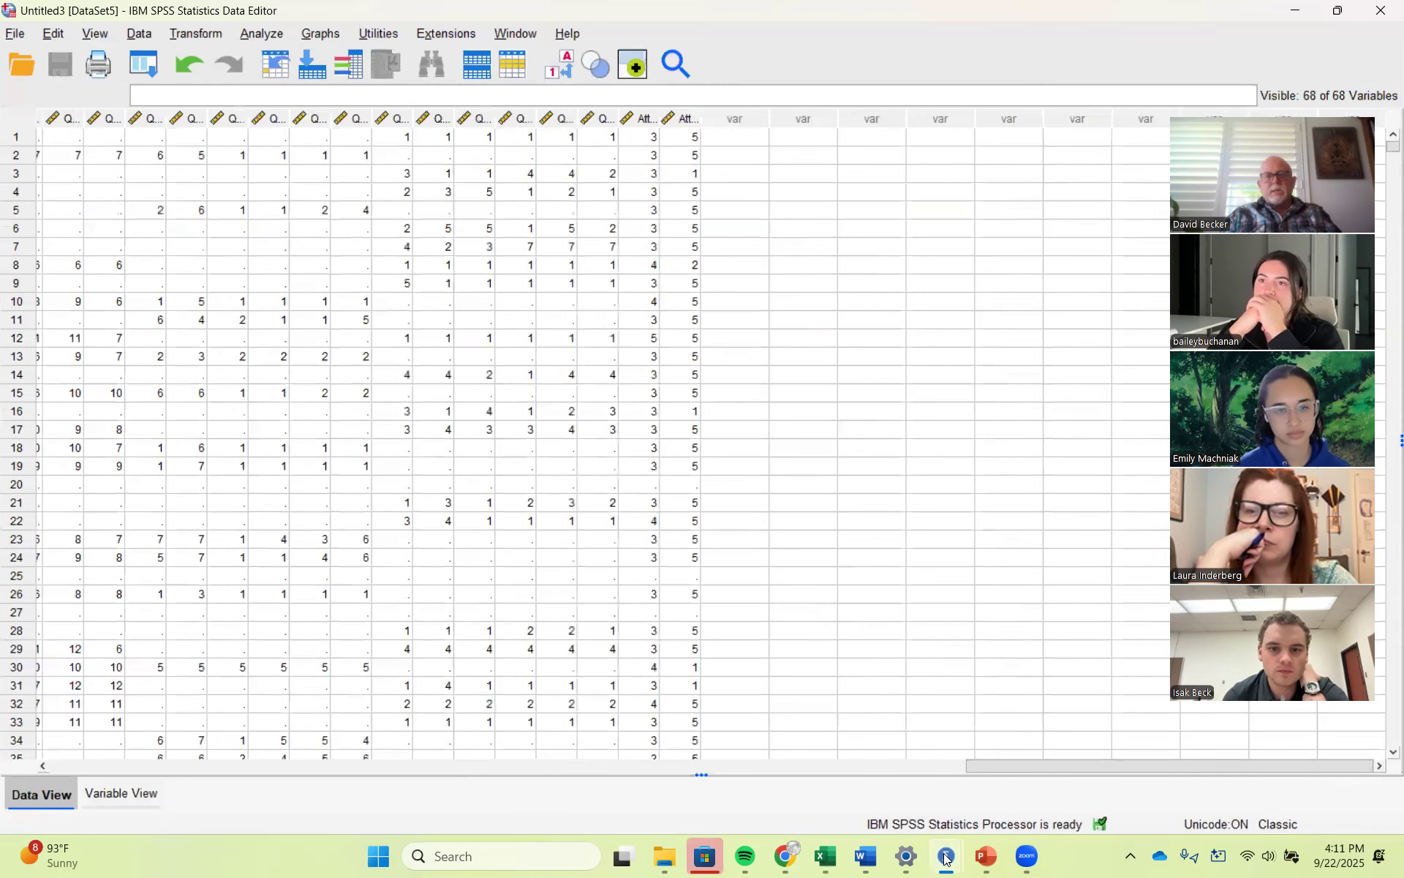
Step: Switch to the Sp19_PSY 101_ISCBodyMod dataset in SPSS and paste the copied scores into the first empty column after INTef
mouse_move(955, 861)
left_click(349, 759)
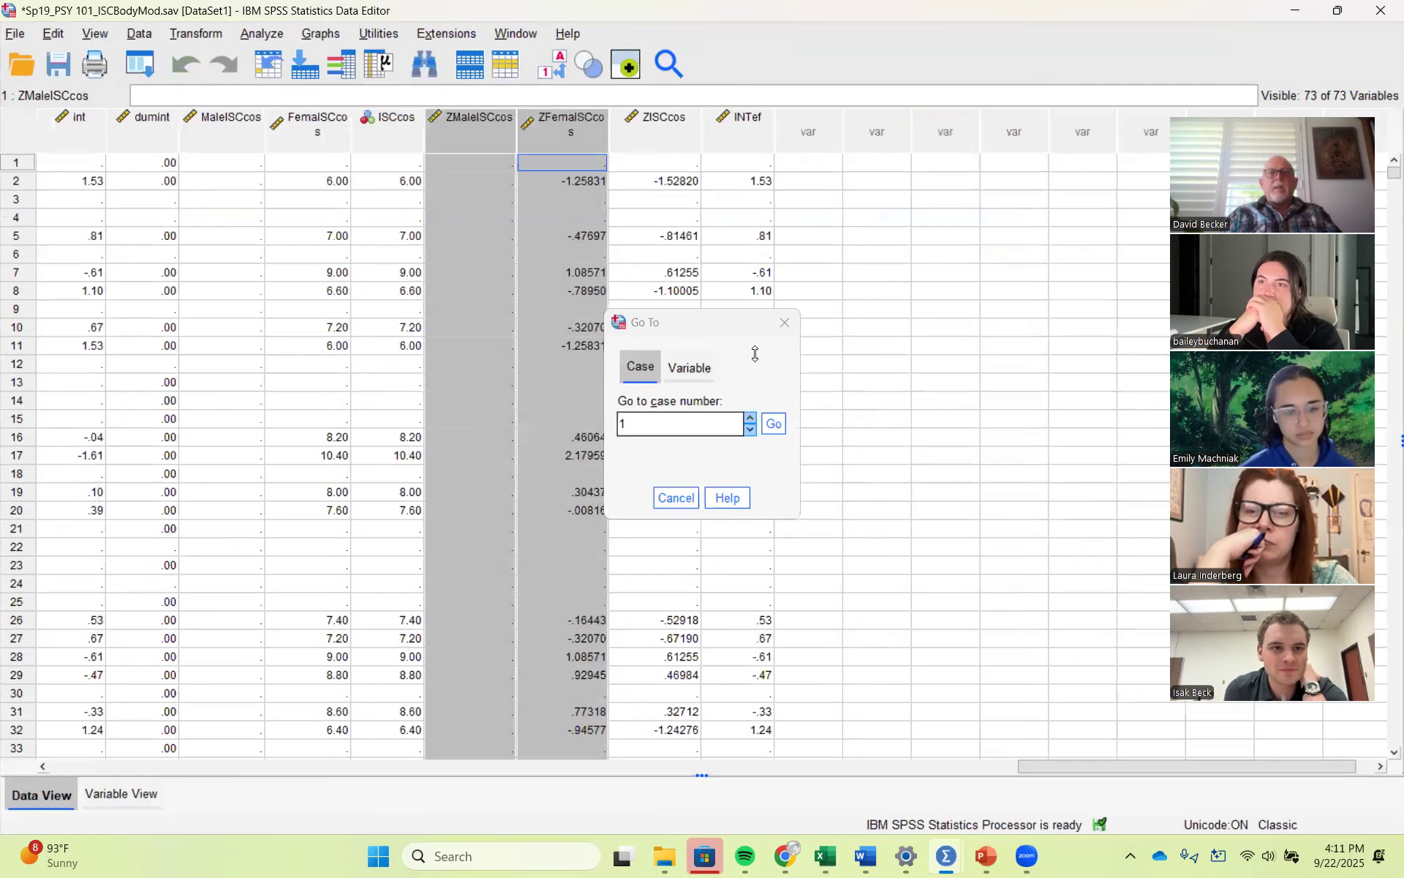
left_click(782, 323)
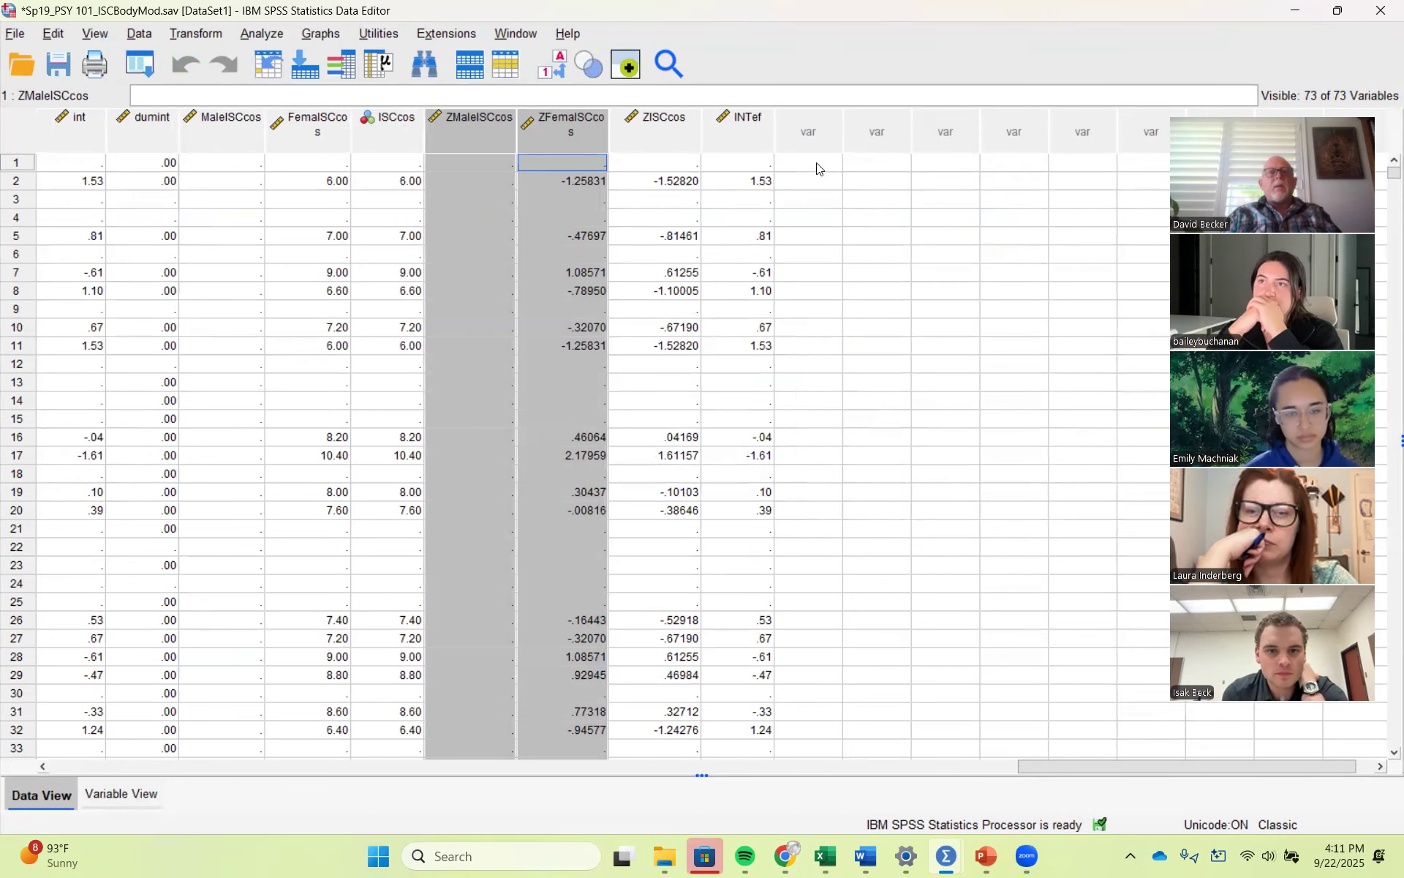
left_click(817, 163)
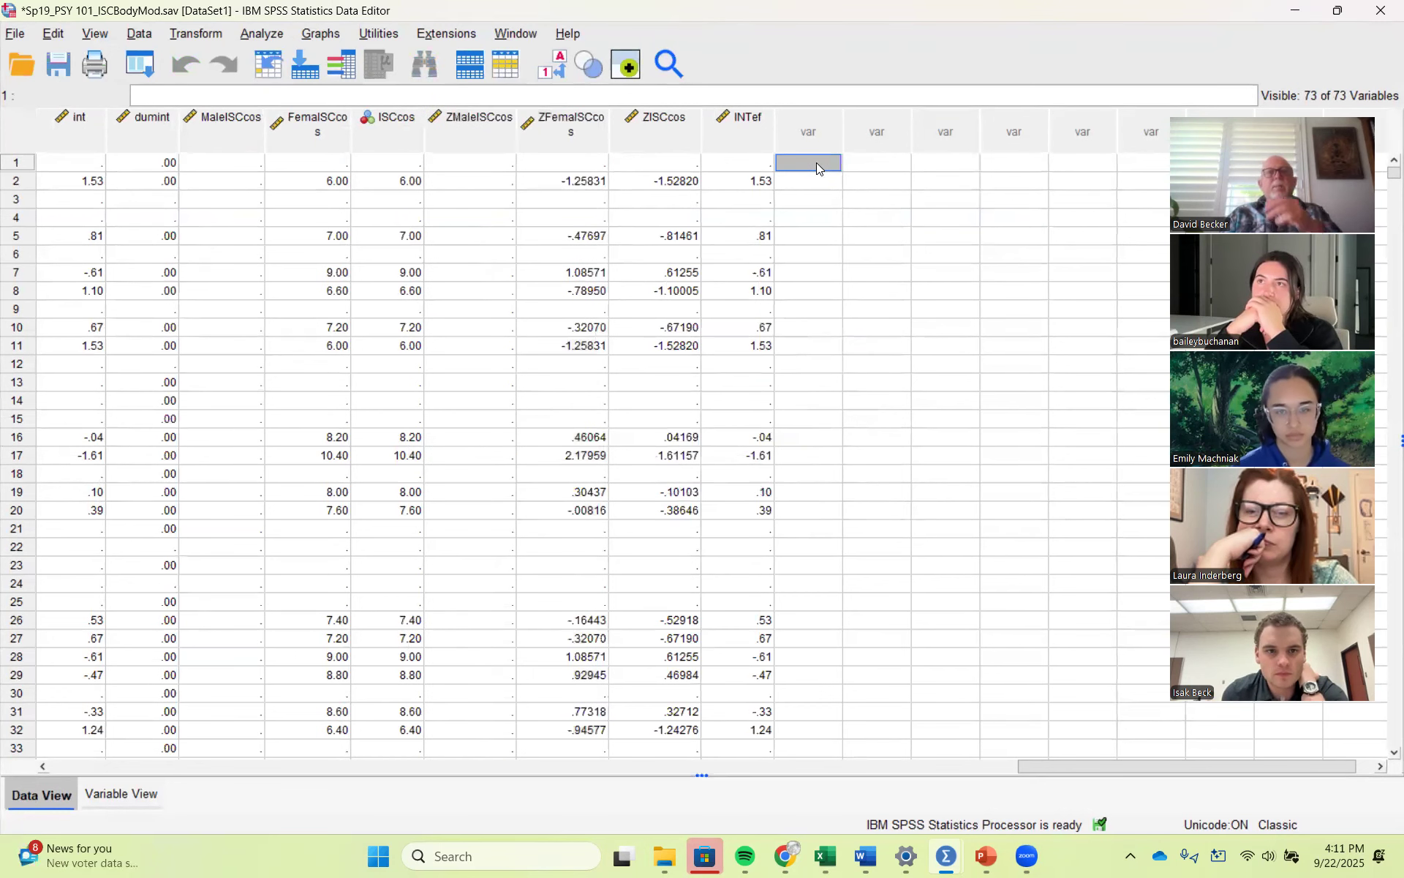
key("ctrl+v")
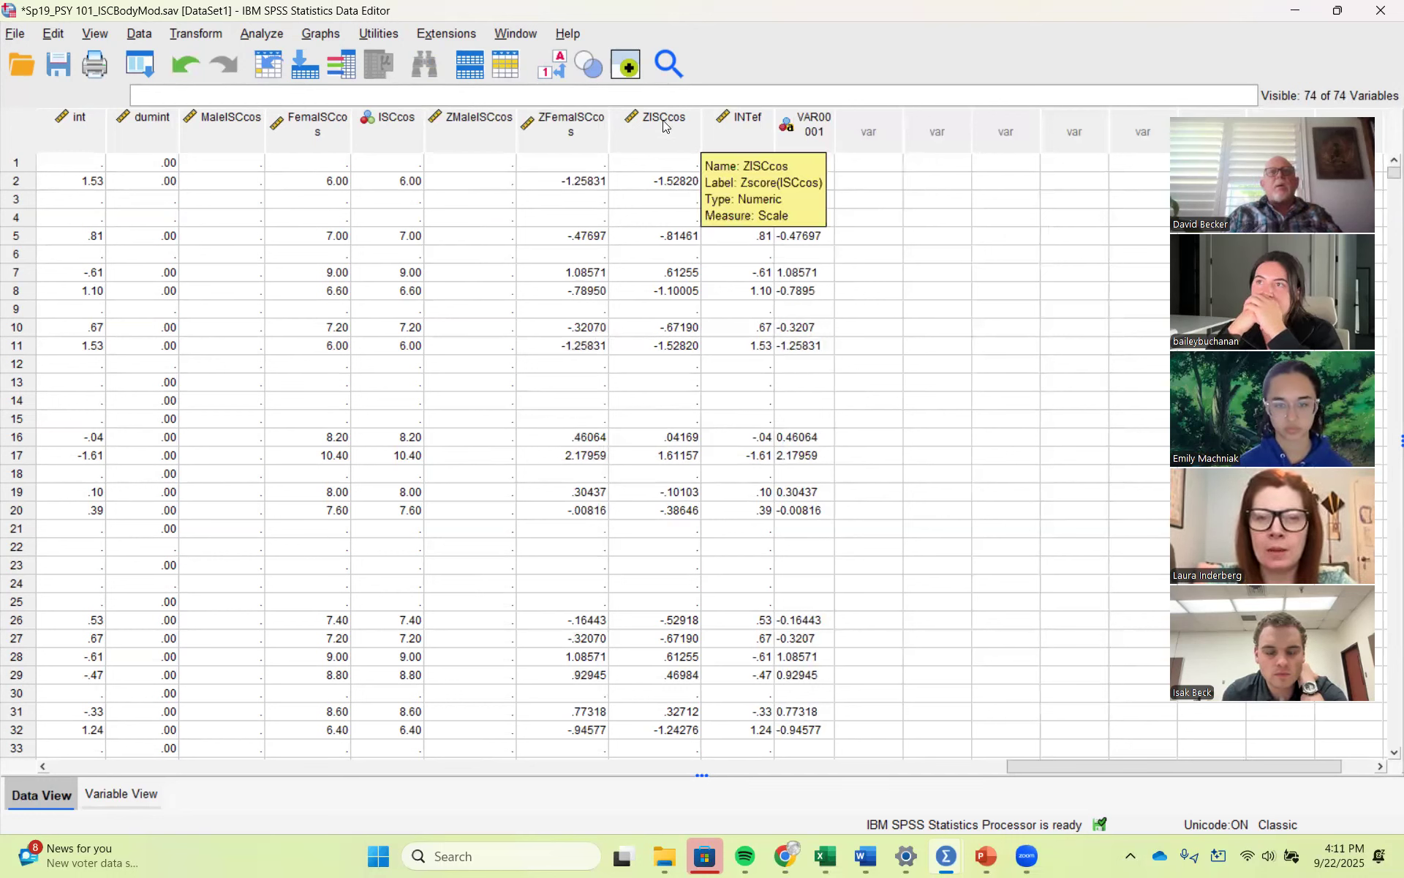
Step: Rename the variable ZISCcos to ZISCcosGrandMC in the variable definitions
left_click(117, 795)
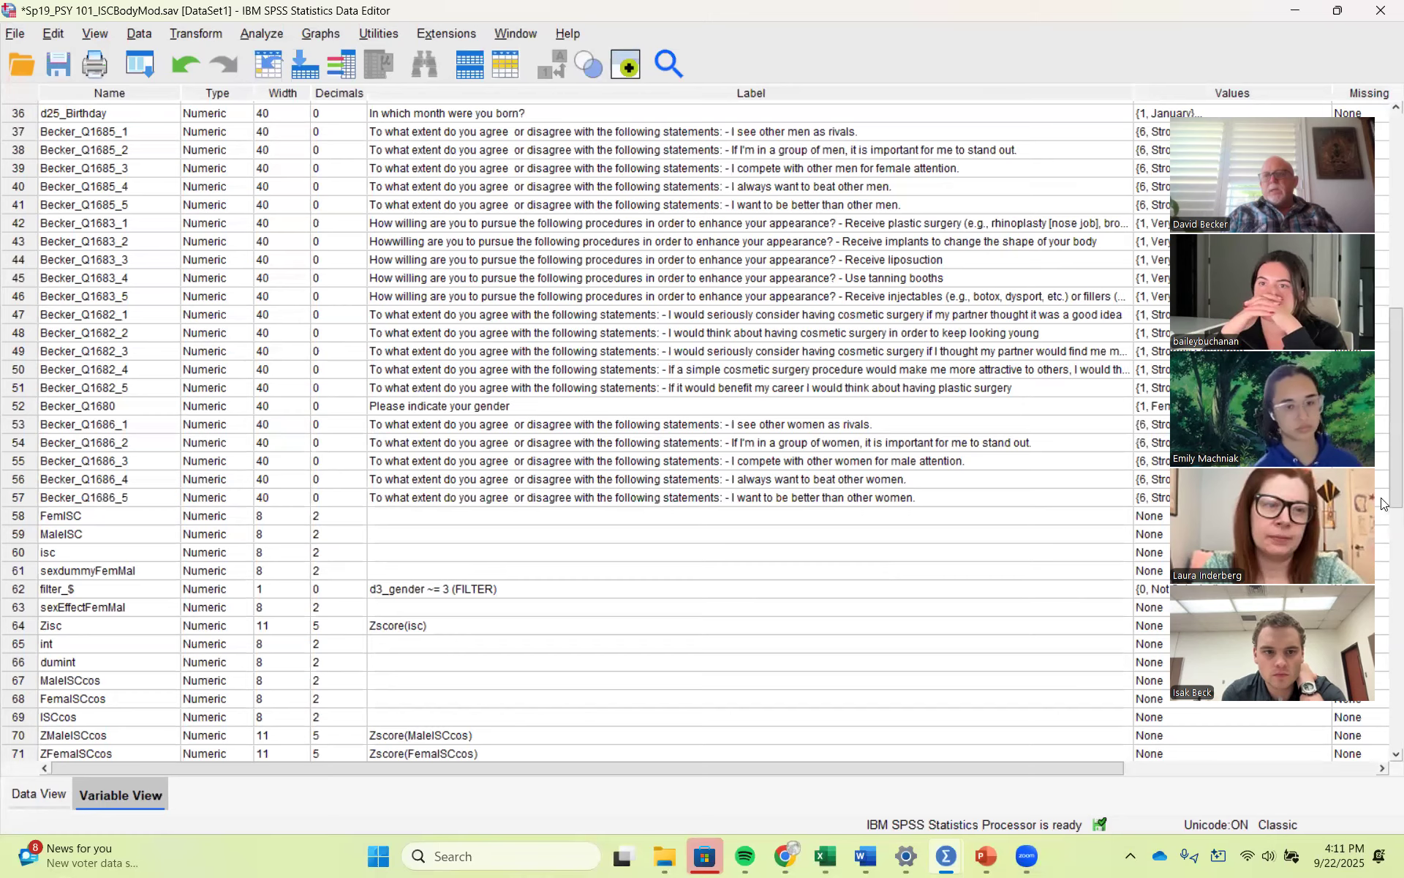
scroll(1382, 503, "down", 3)
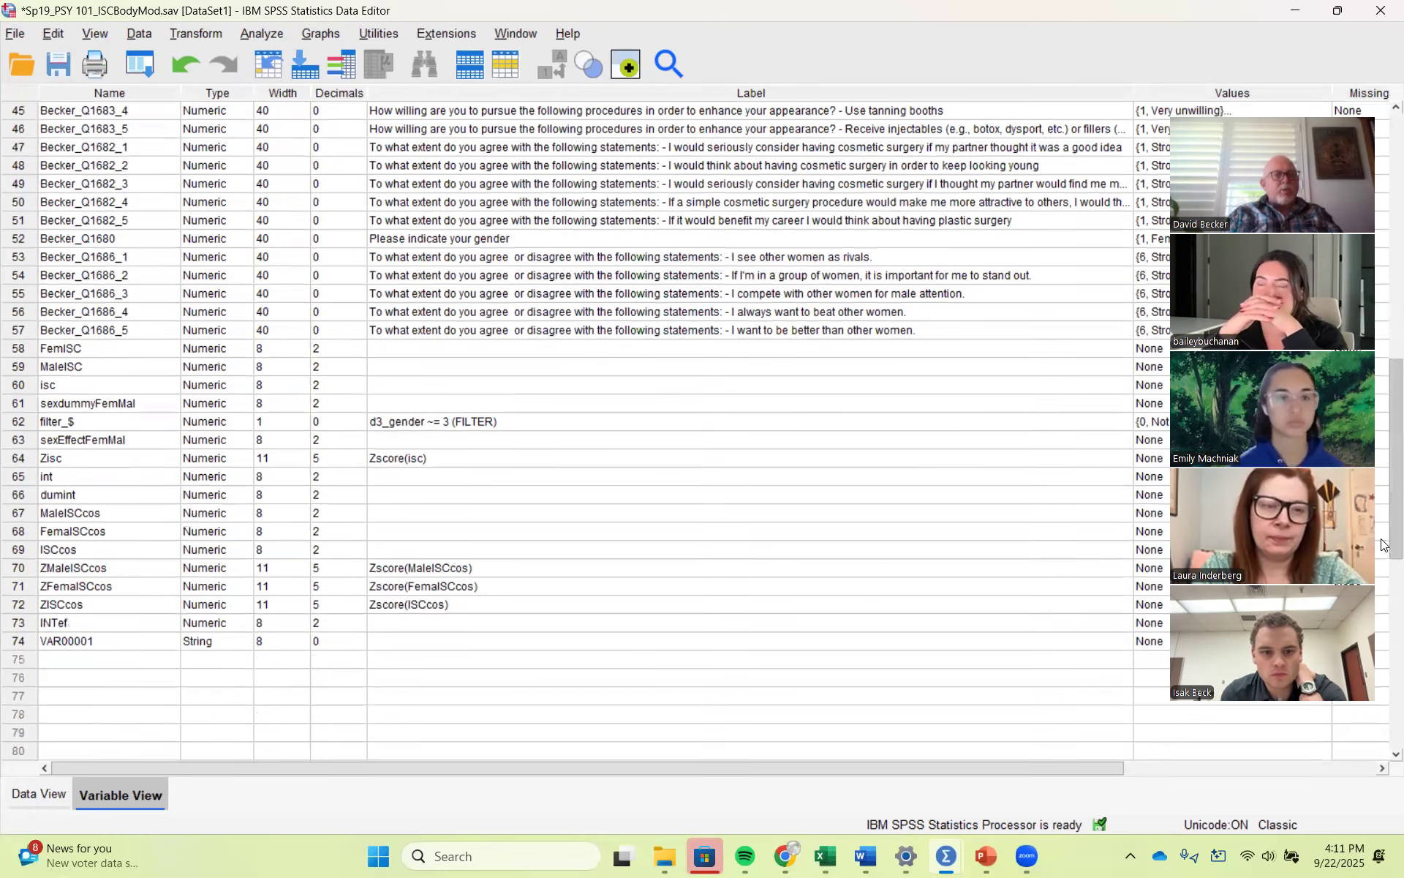
double_click(86, 601)
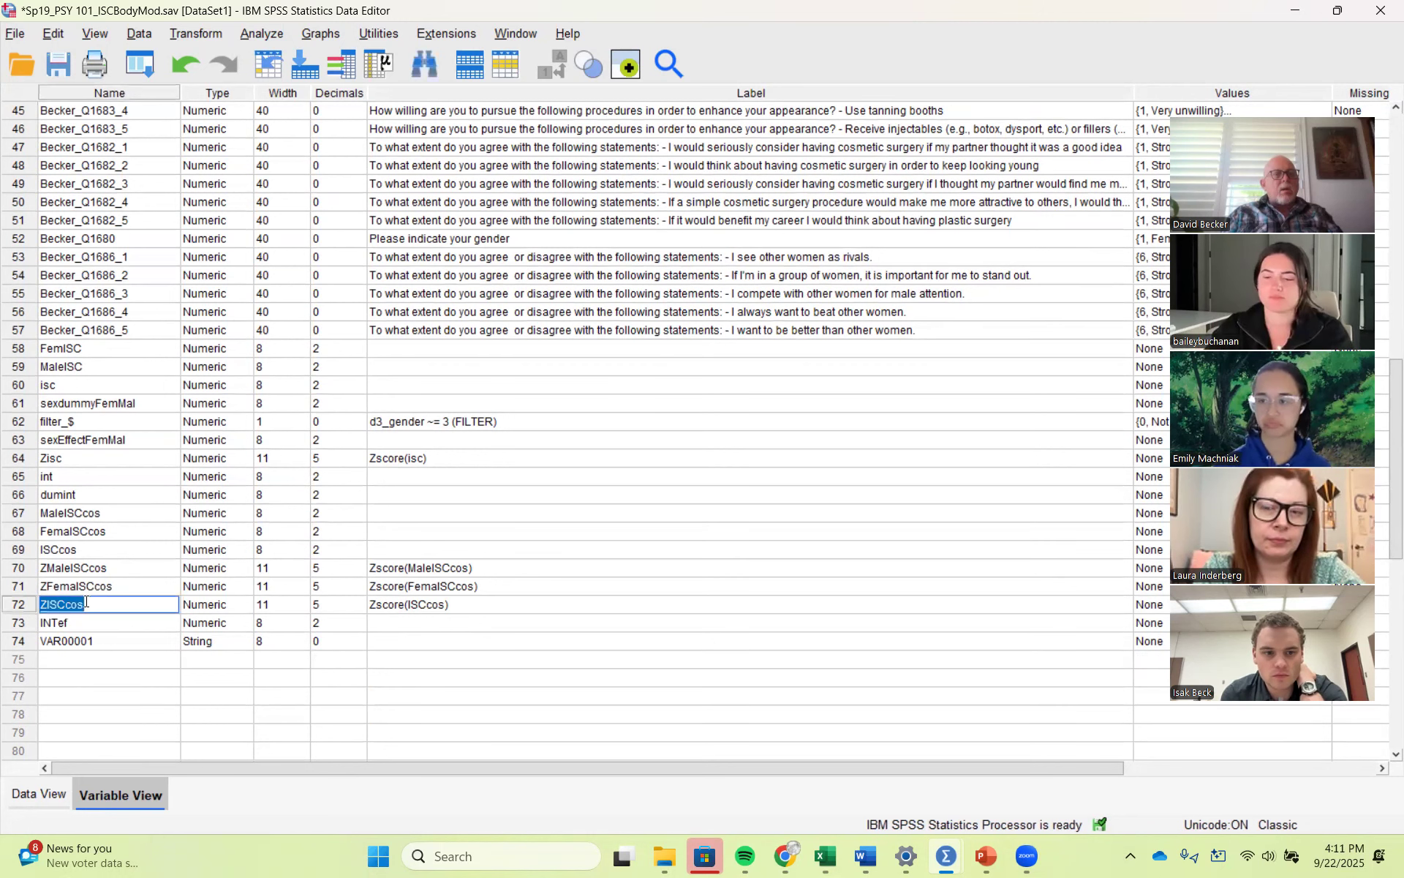
left_click(85, 601)
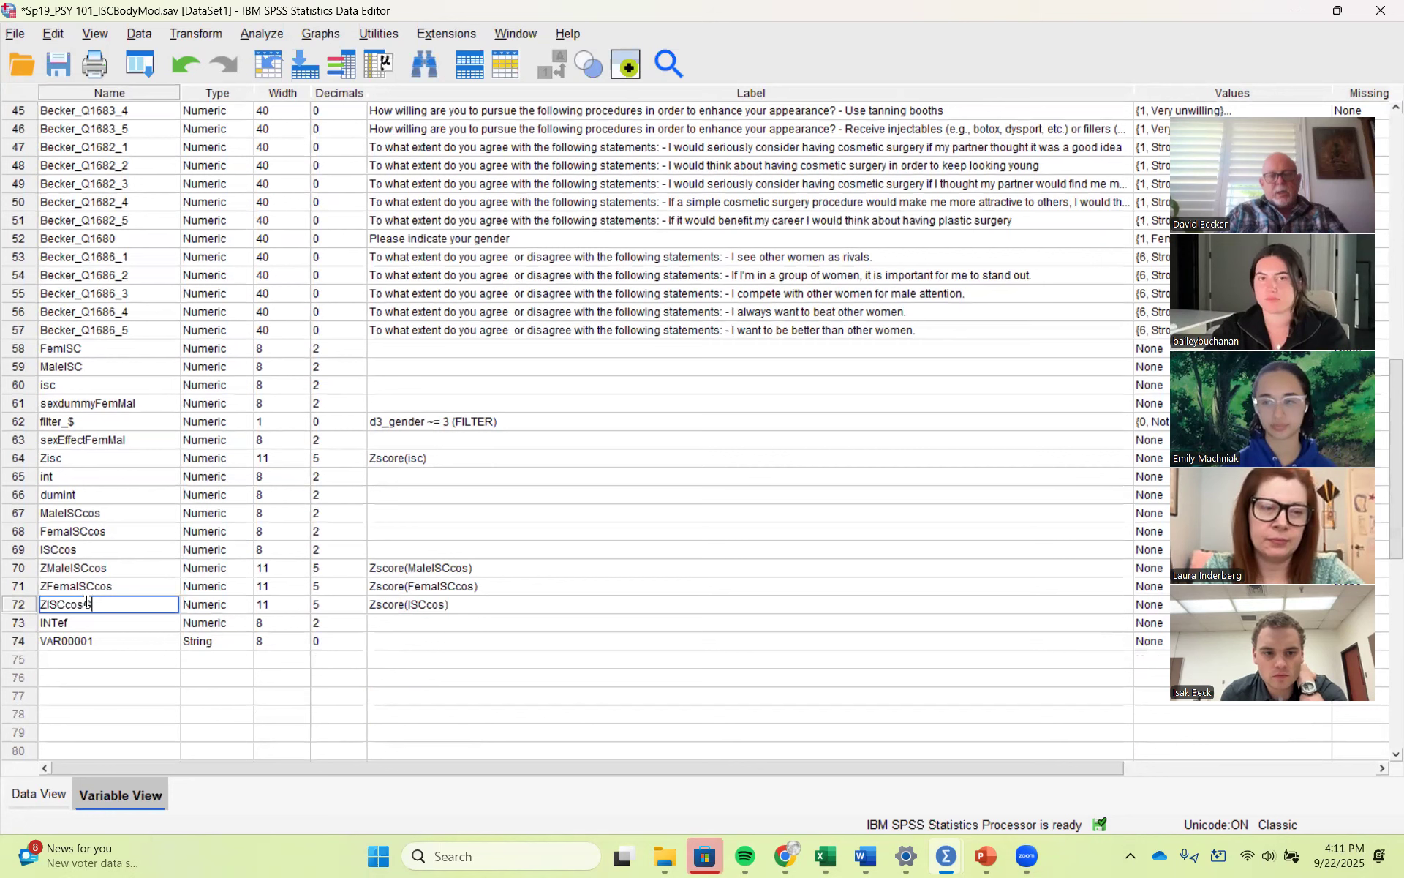
type("GMC")
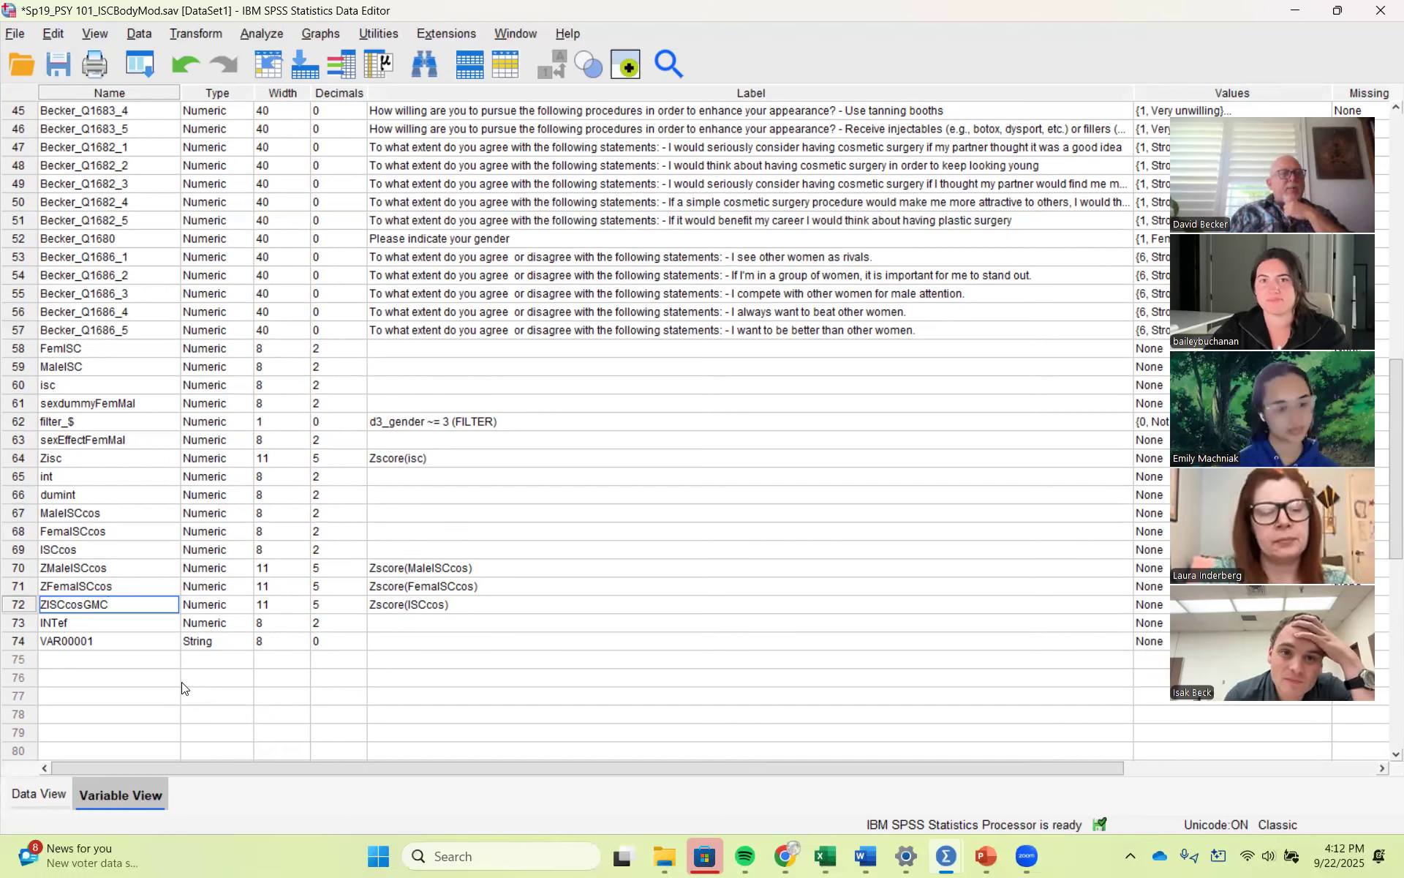
key("Left")
key("Left")
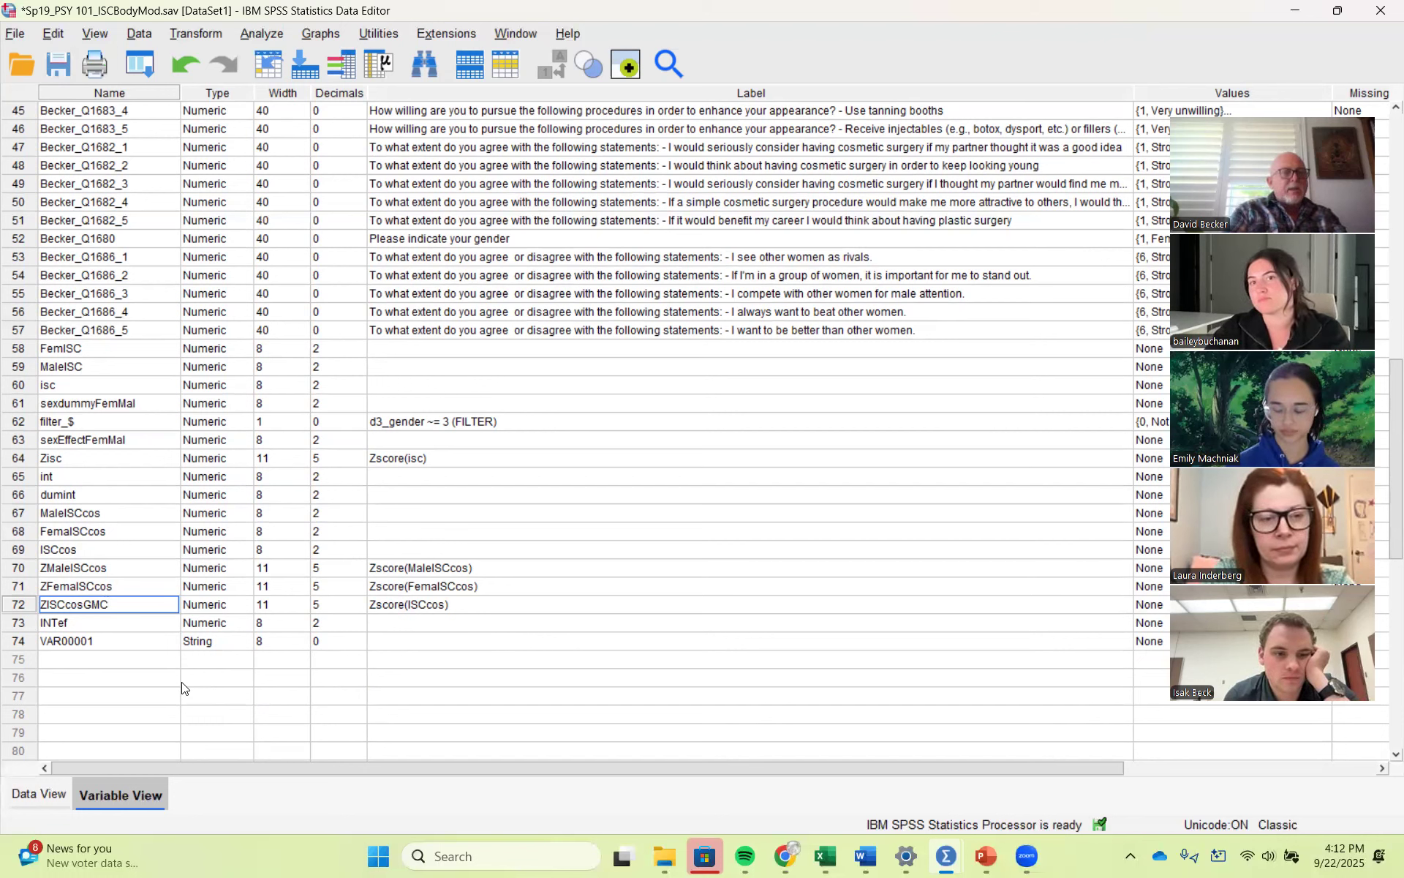
type("rand")
Step: Rename the pasted variable VAR00001 to ZISCcosGroupMC, adapting a copy of the ZISCcosGrandMC name
double_click(111, 642)
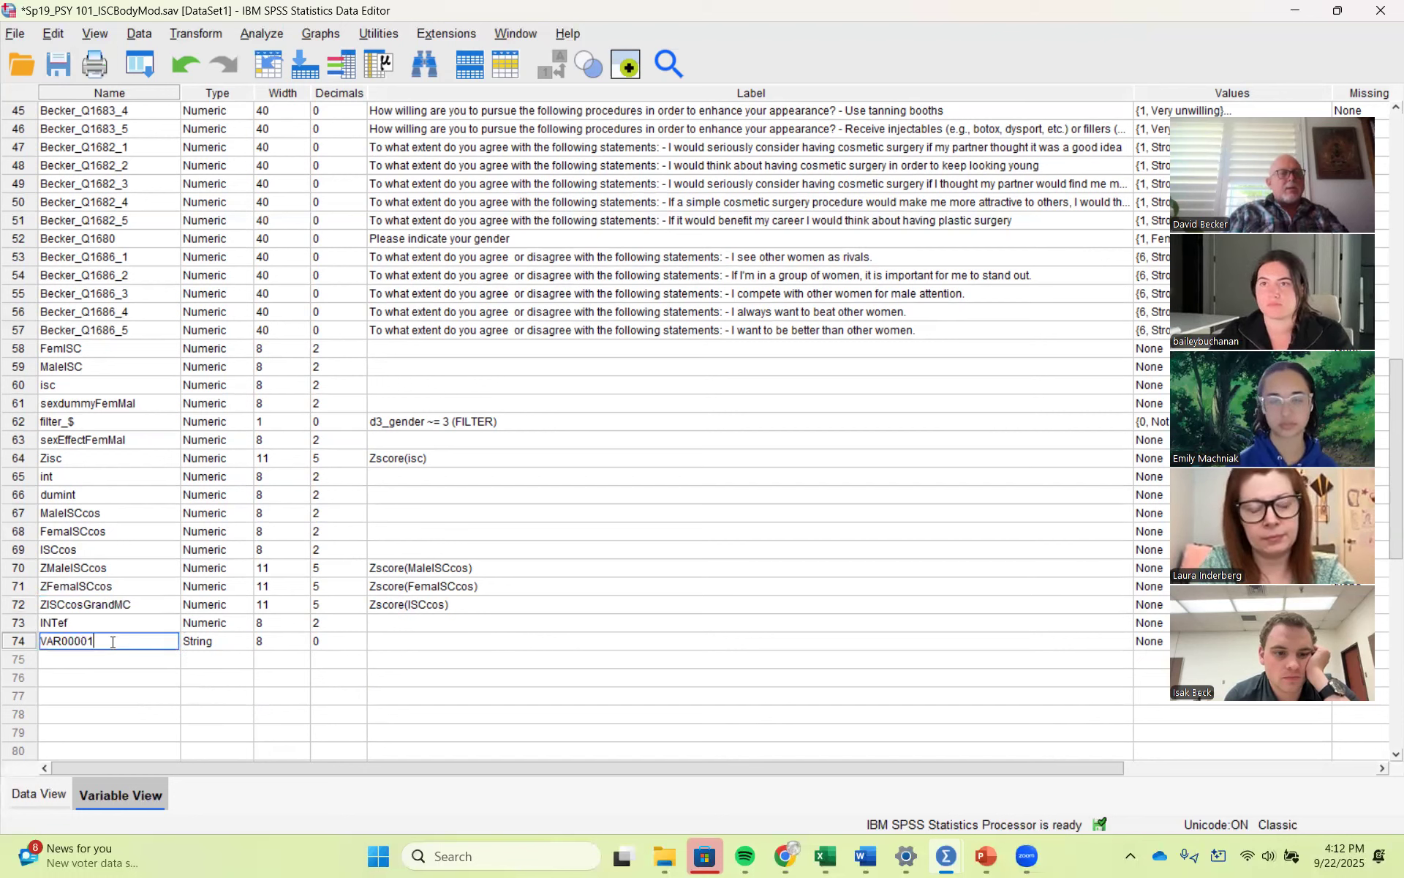
double_click(139, 605)
key("ctrl+c")
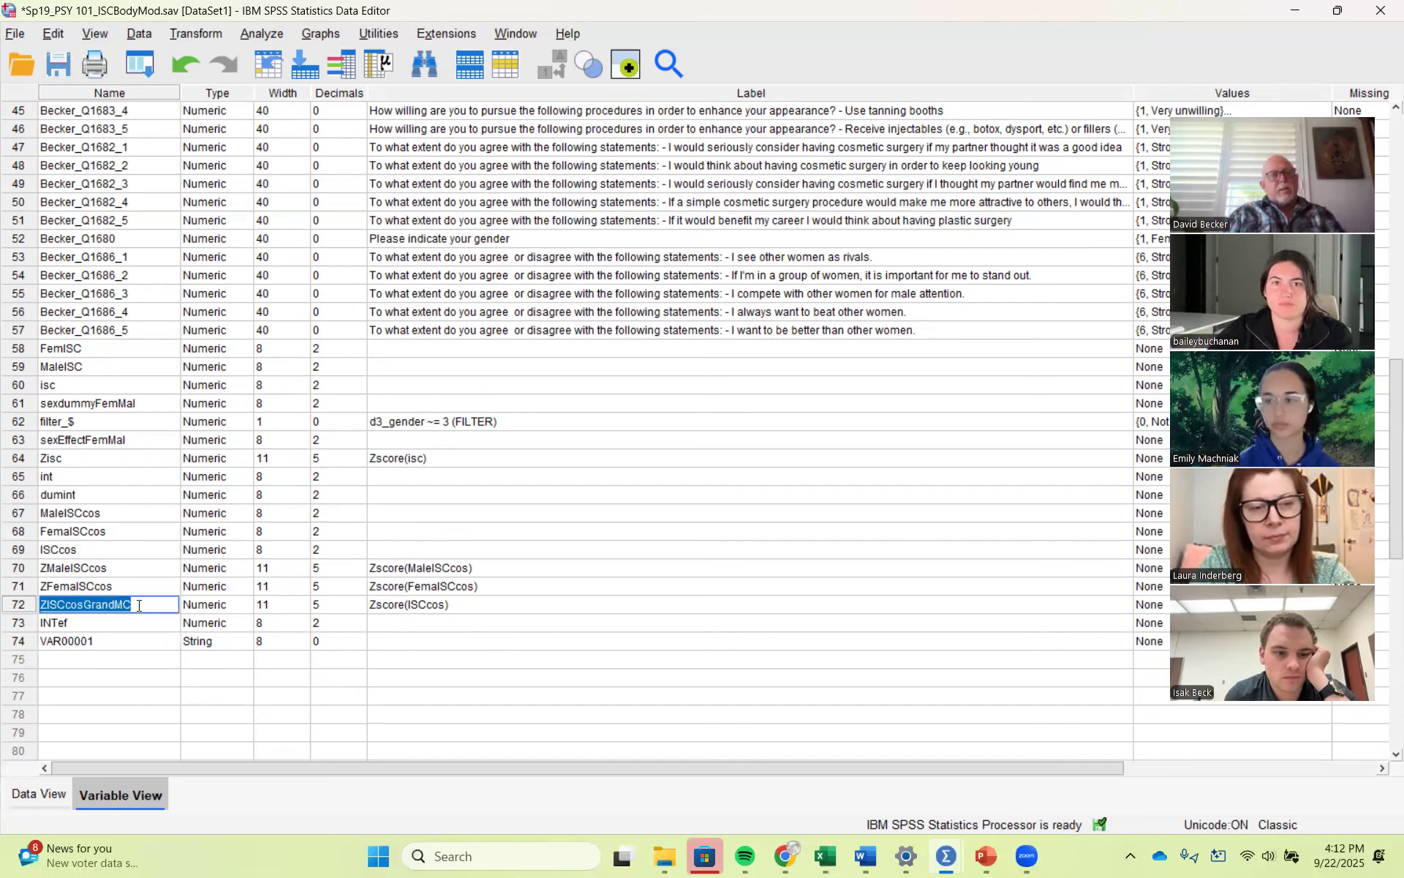
left_click(82, 640)
double_click(83, 640)
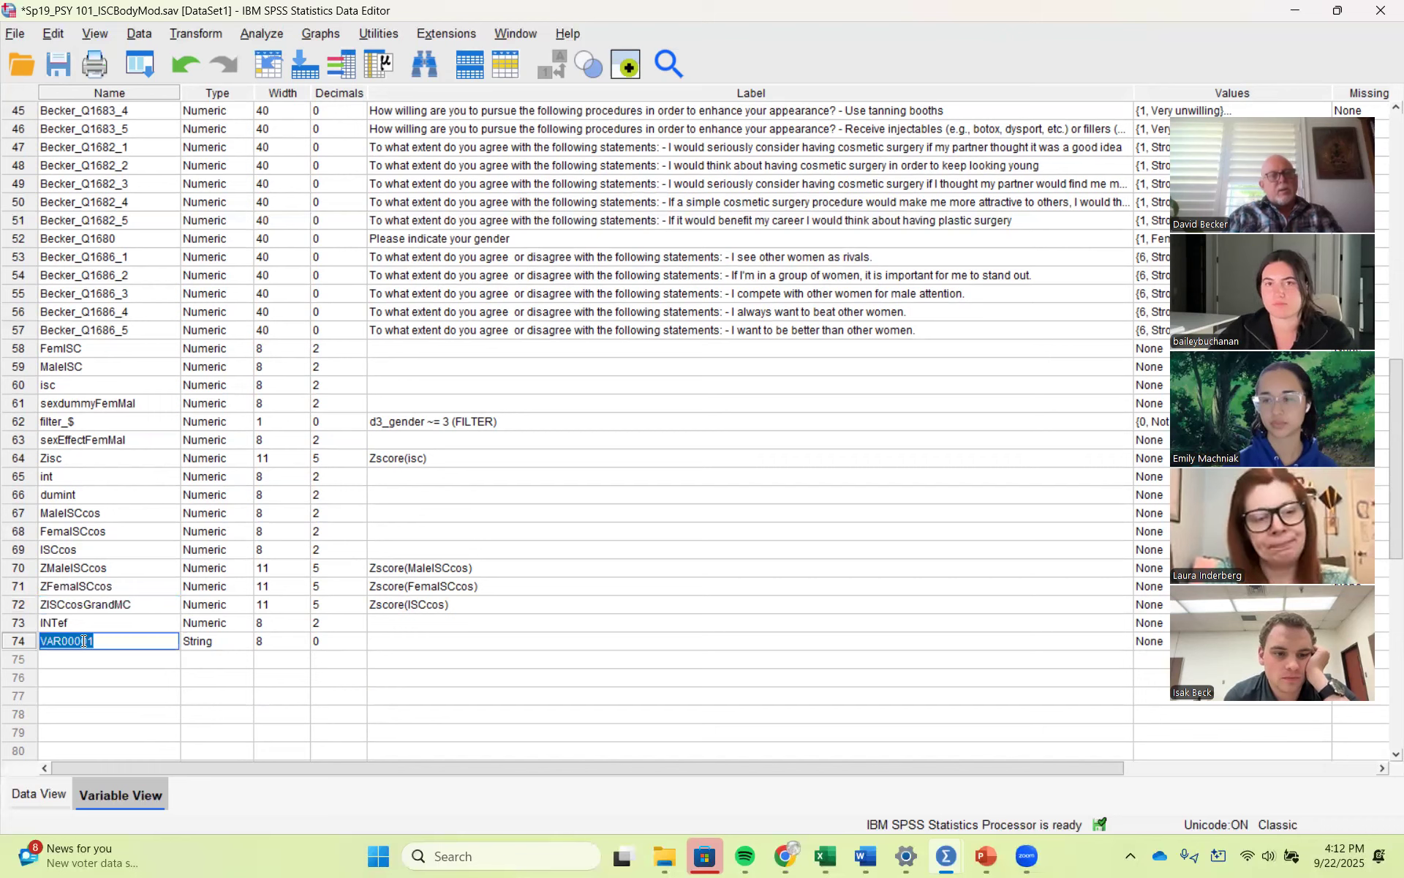
key("ctrl+v")
left_click(113, 638)
key("BackSpace")
key("BackSpace")
key("BackSpace")
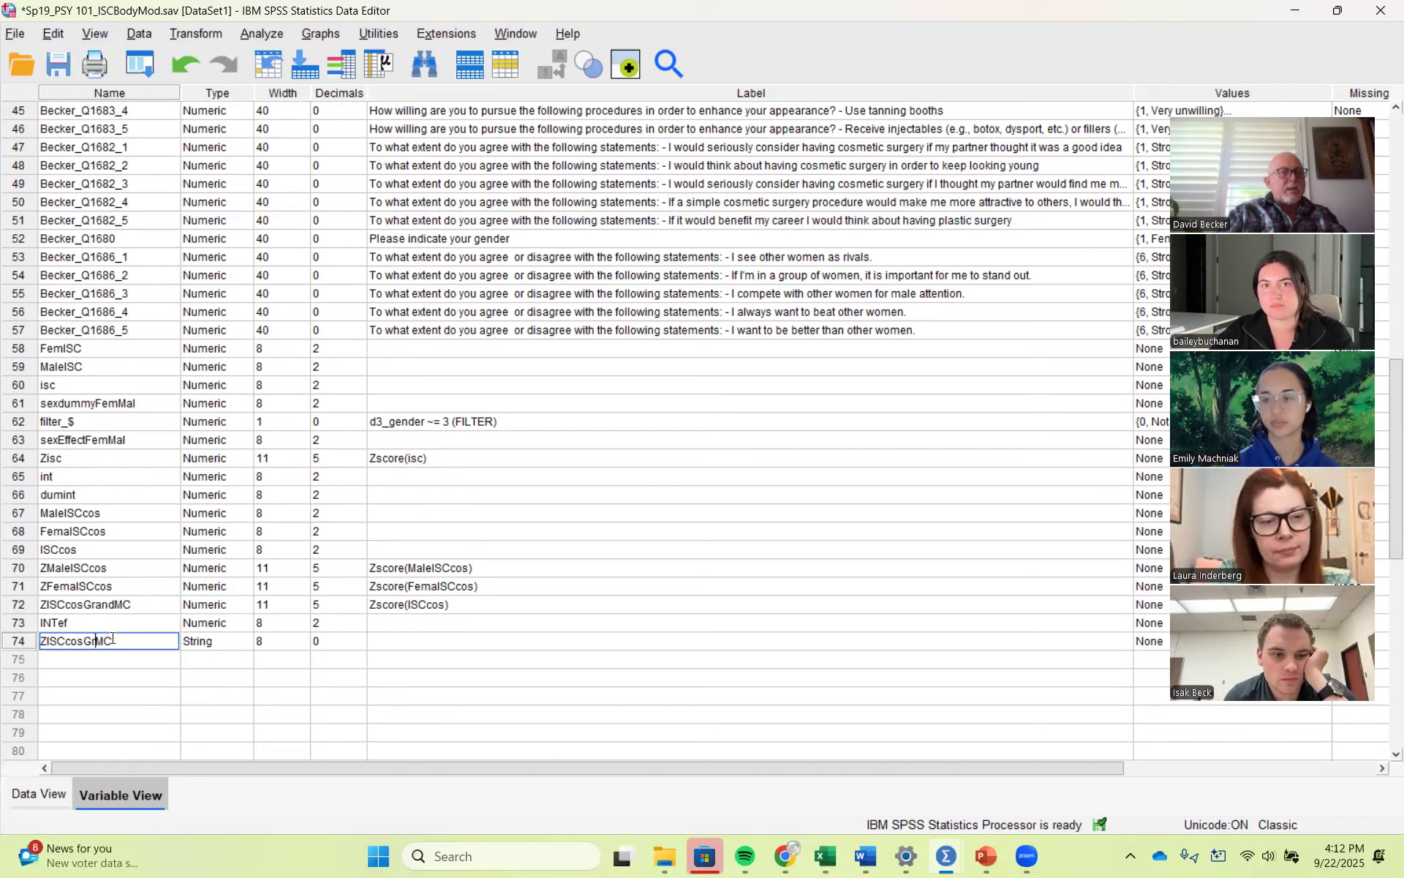
type("roup")
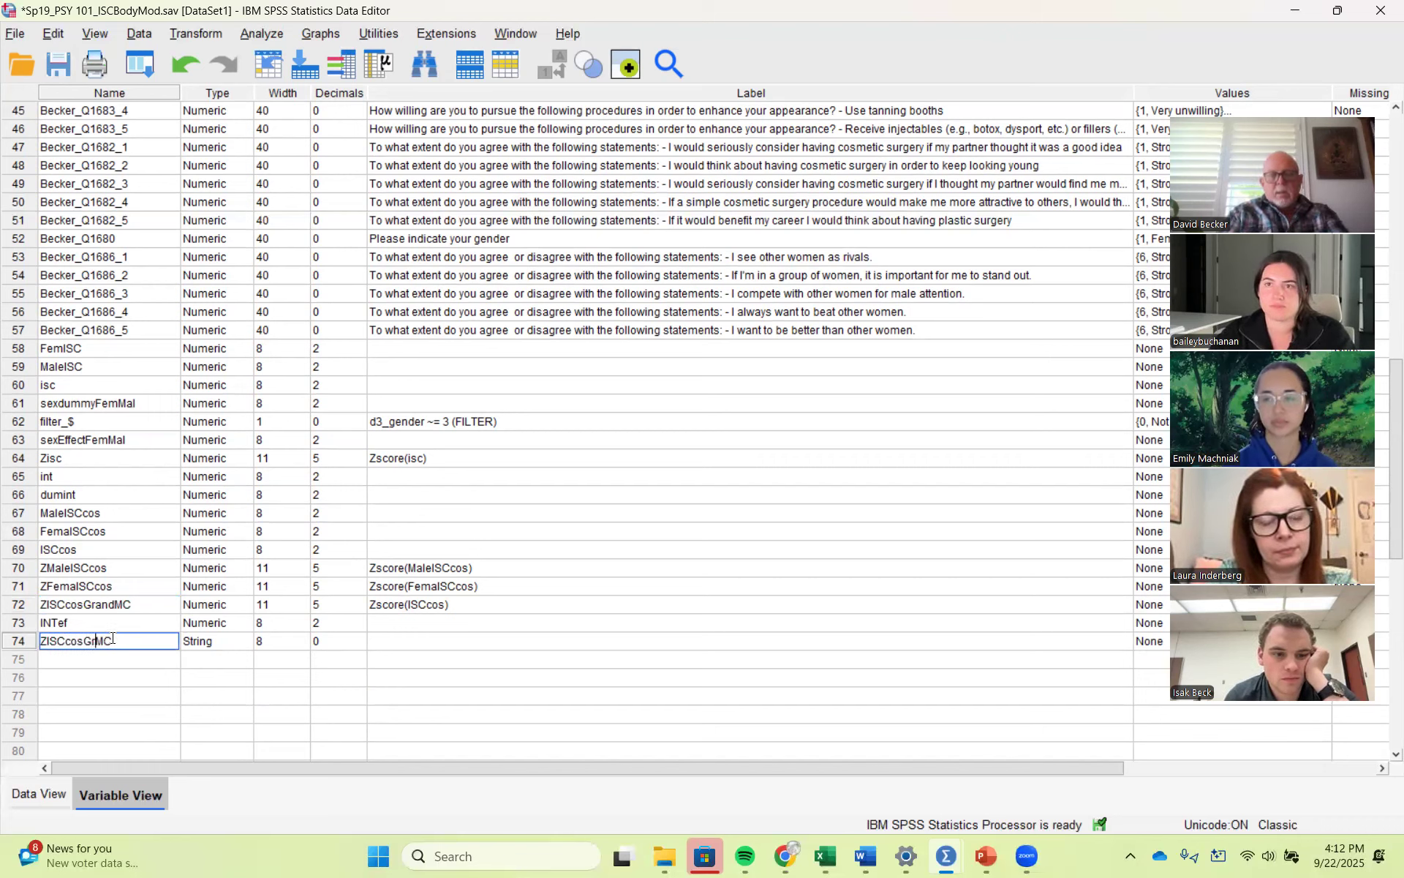
left_click(449, 674)
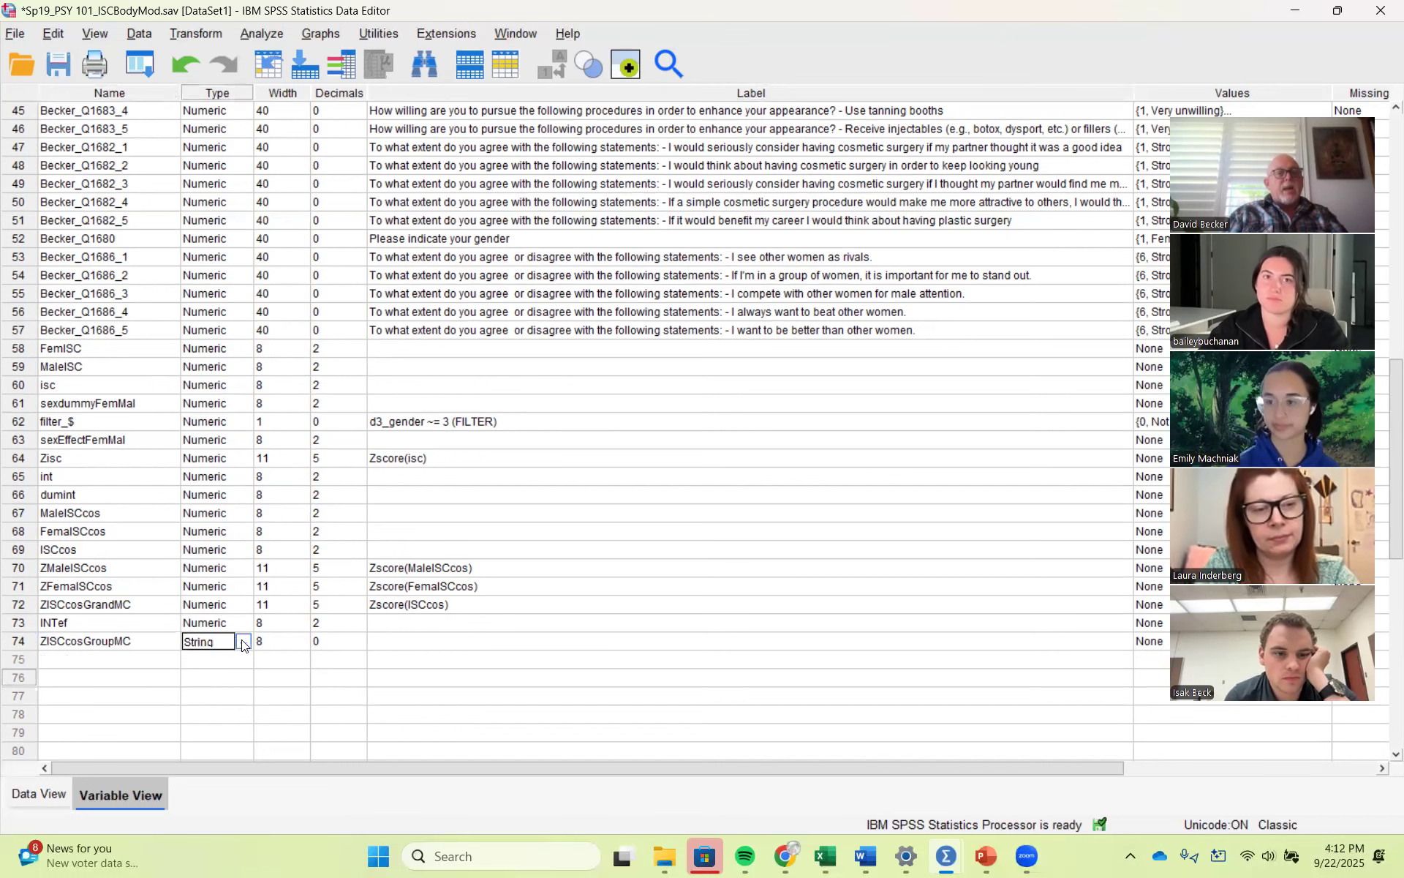
Step: Change the variable type of ZISCcosGroupMC to Numeric
left_click(244, 642)
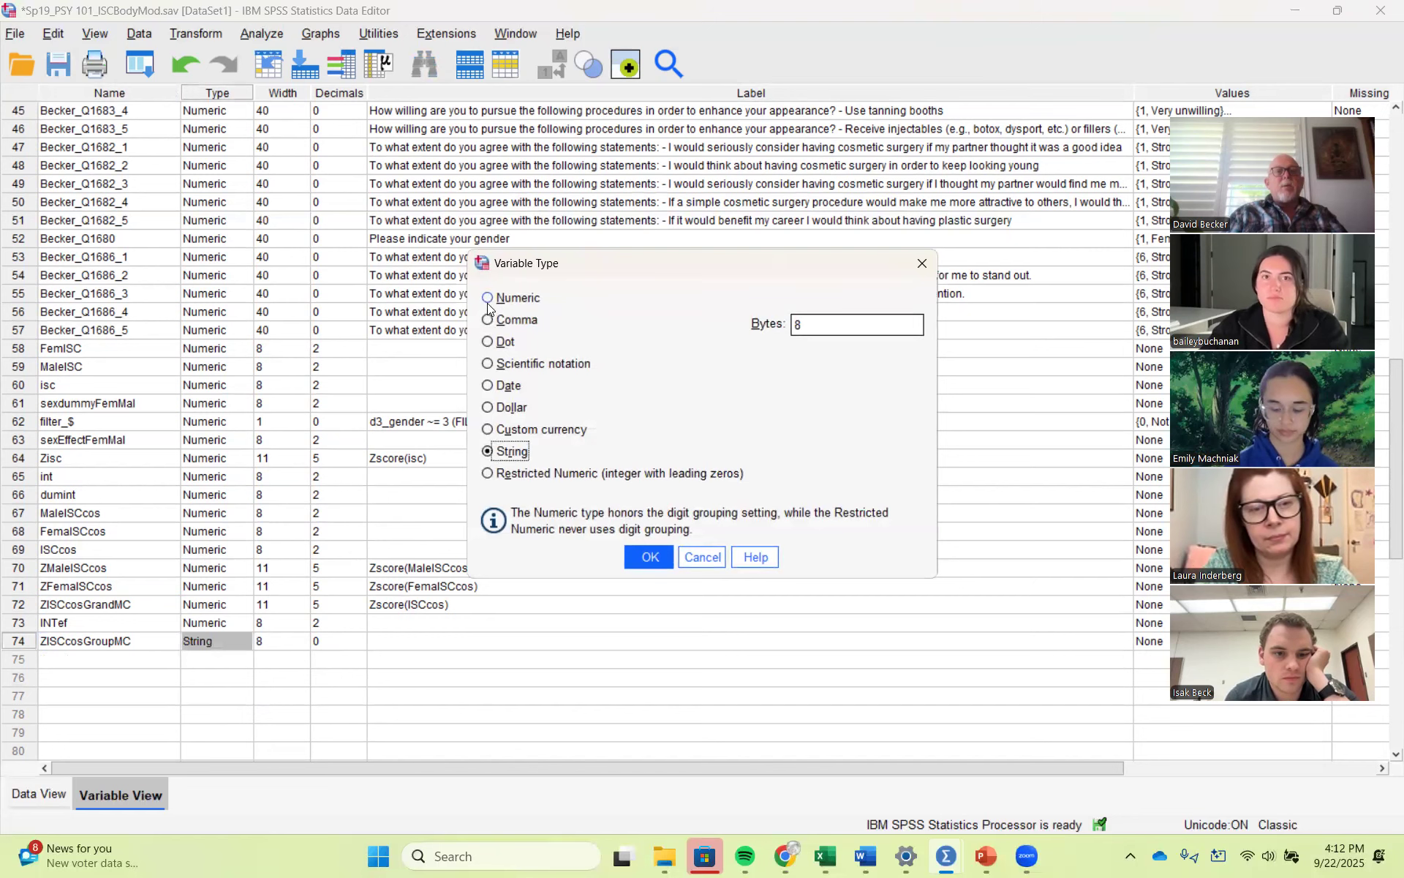
left_click(488, 299)
left_click(648, 557)
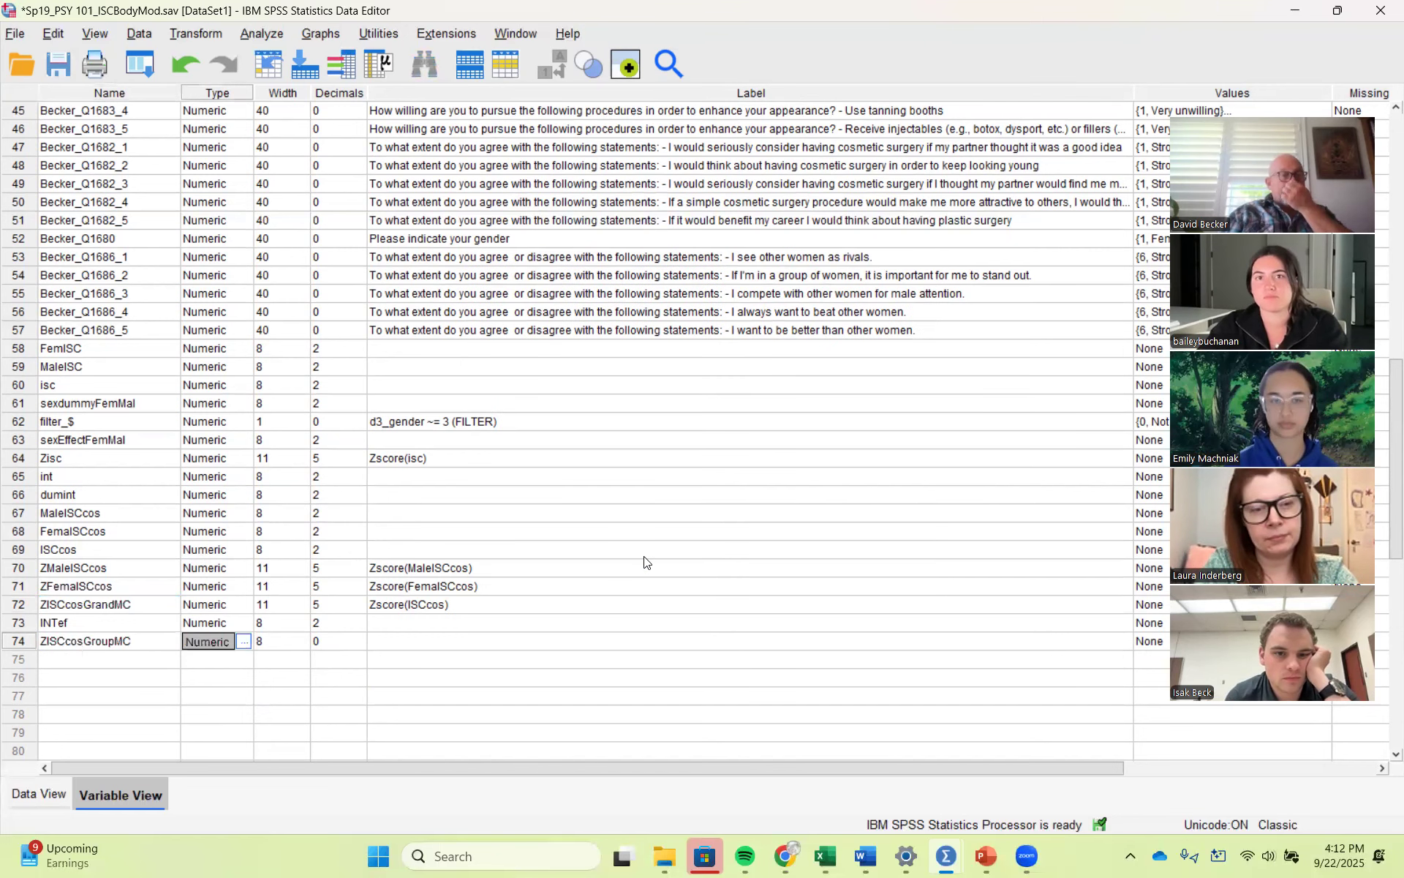
Step: Compute a new variable INTefGroup as sexEffectFemMal * ZISCcosGroupMC, adapting the previous INTef computation
left_click(262, 35)
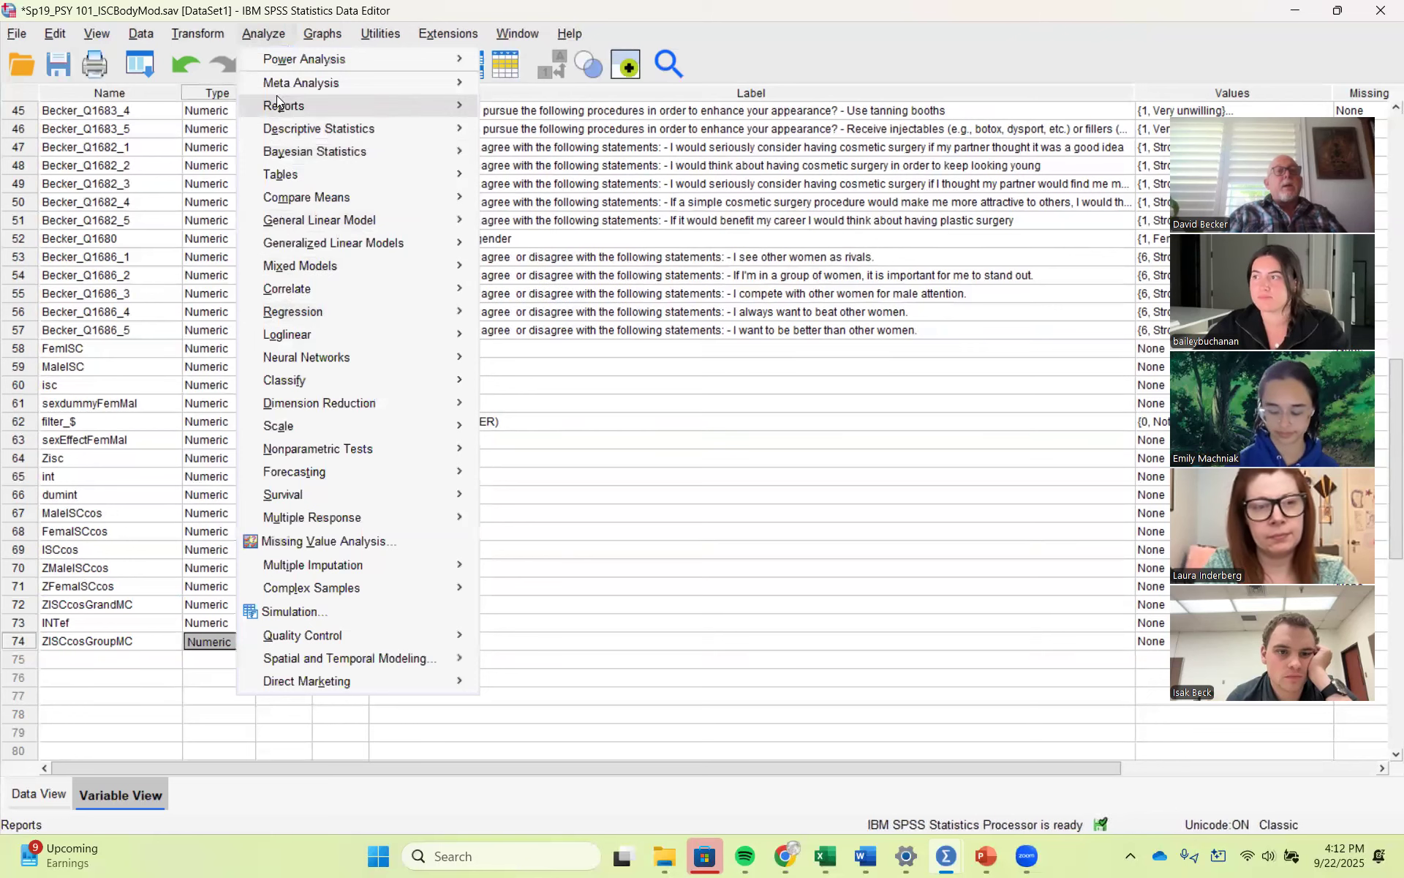
mouse_move(197, 33)
left_click(241, 58)
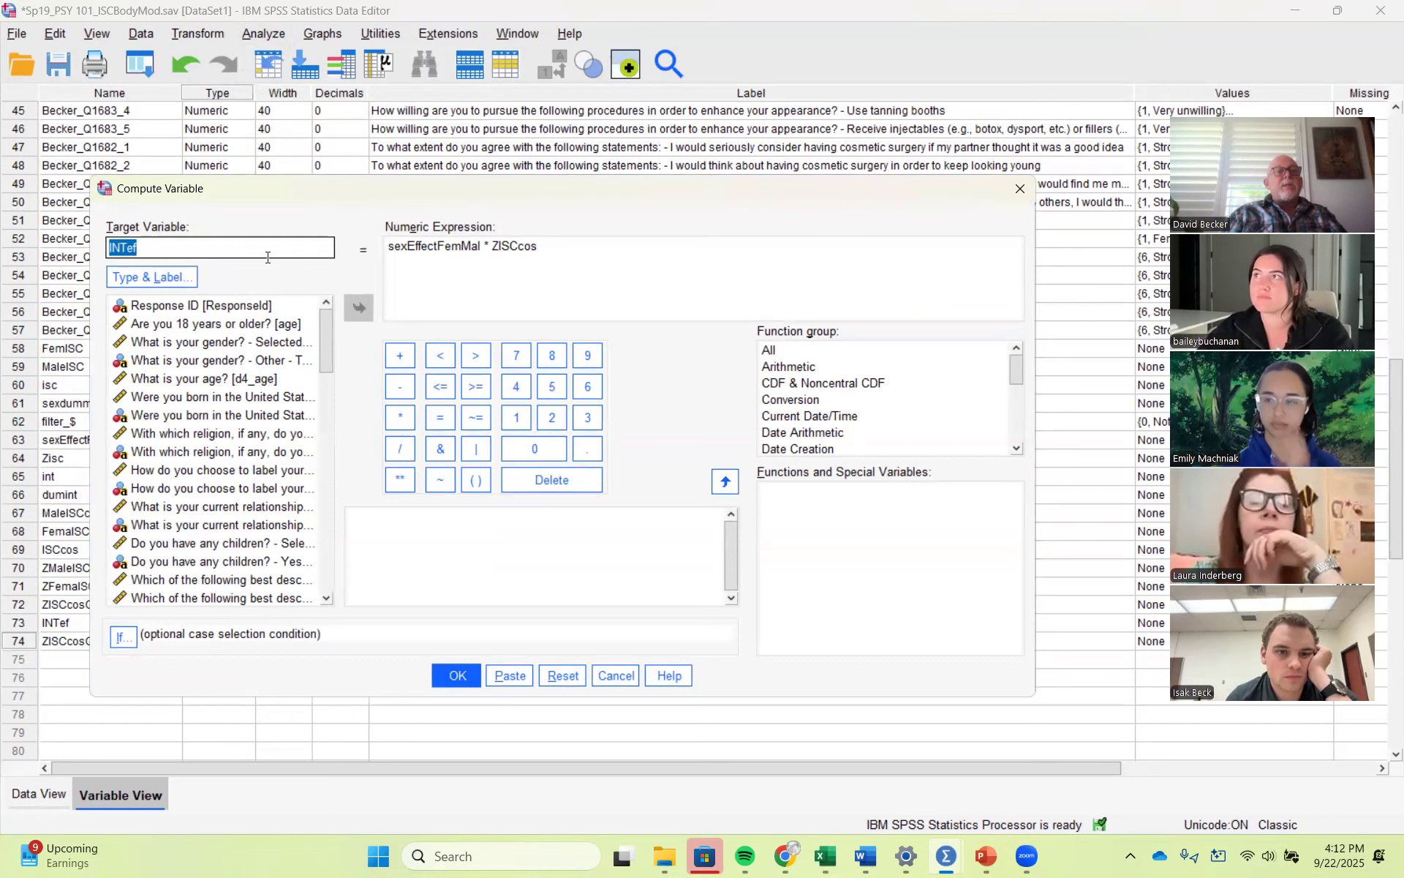
left_click(178, 249)
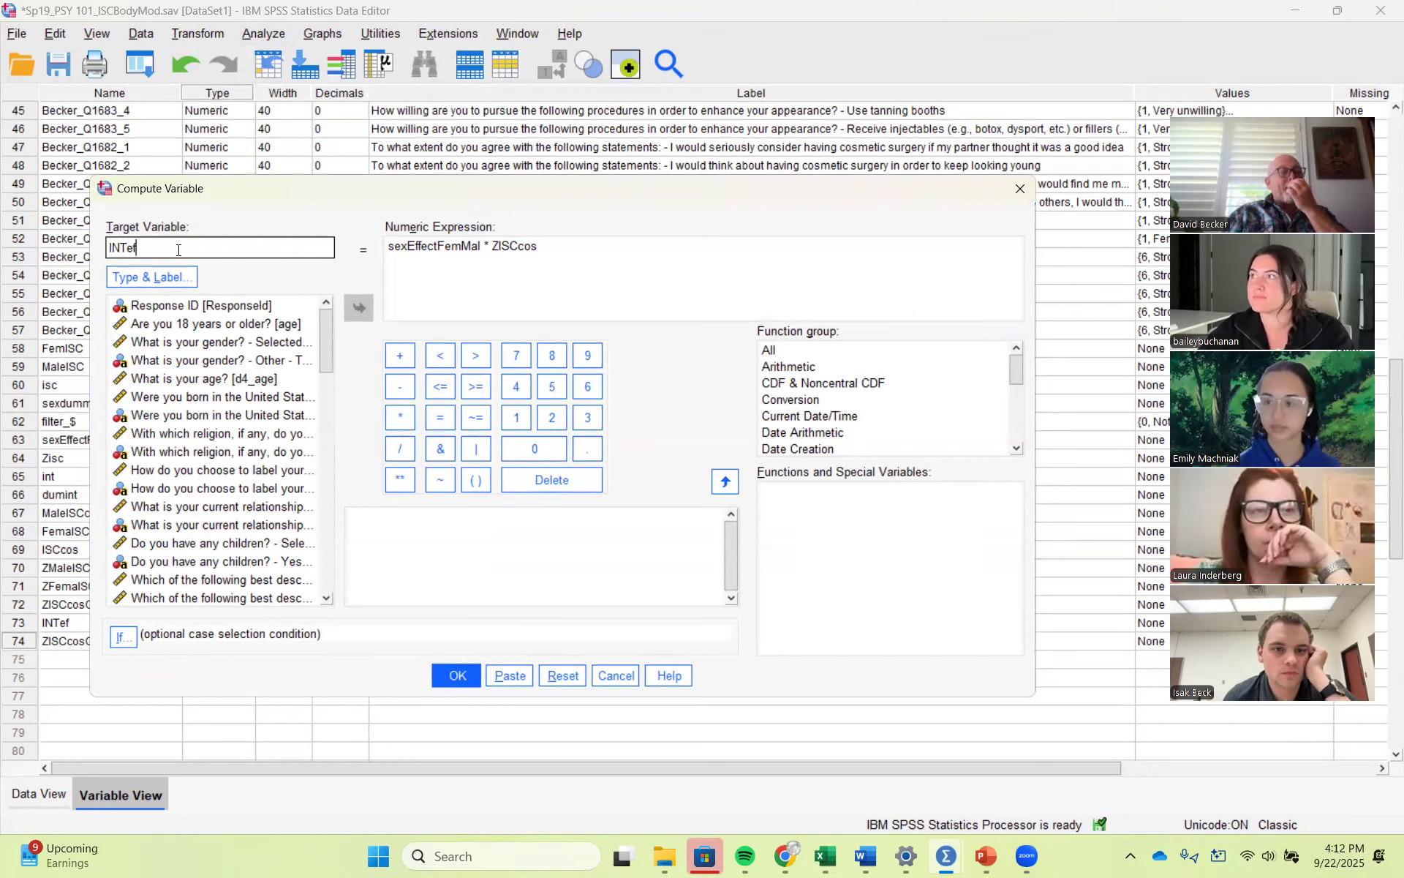
type("Group")
left_click_drag(541, 246, 494, 250)
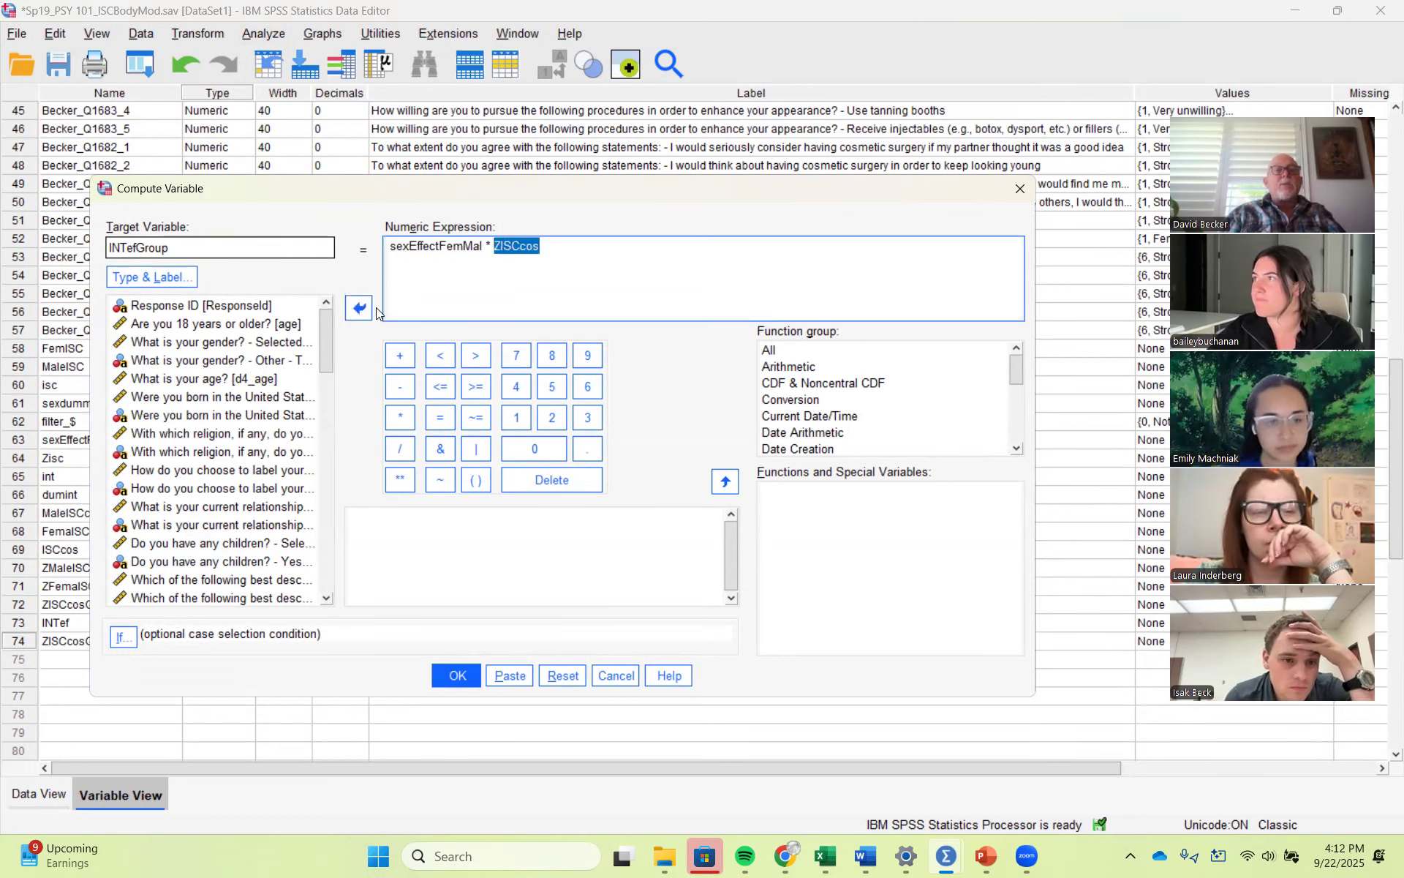
key("BackSpace")
left_click_drag(327, 340, 345, 632)
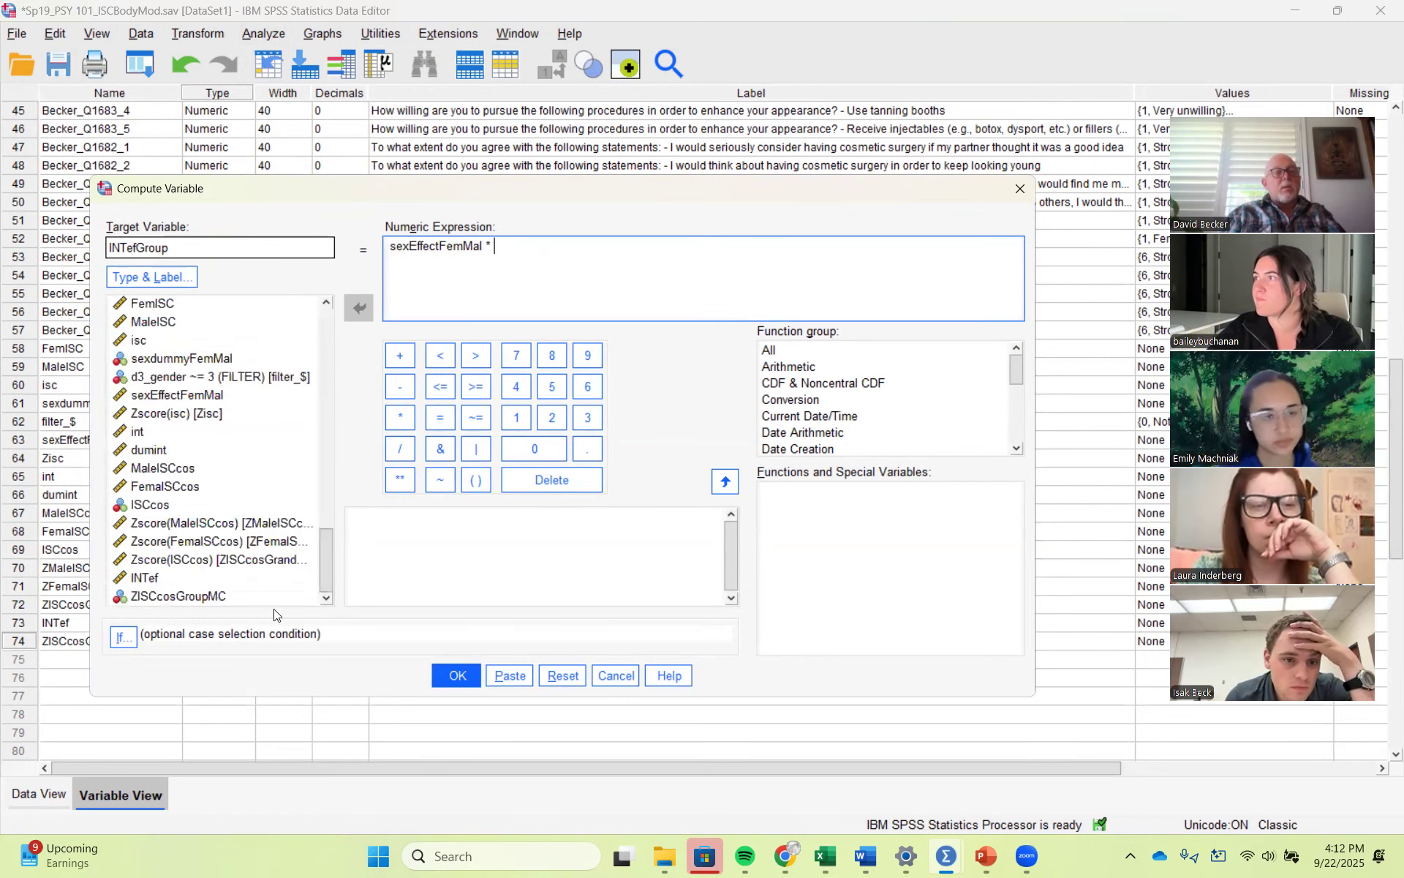
left_click(203, 597)
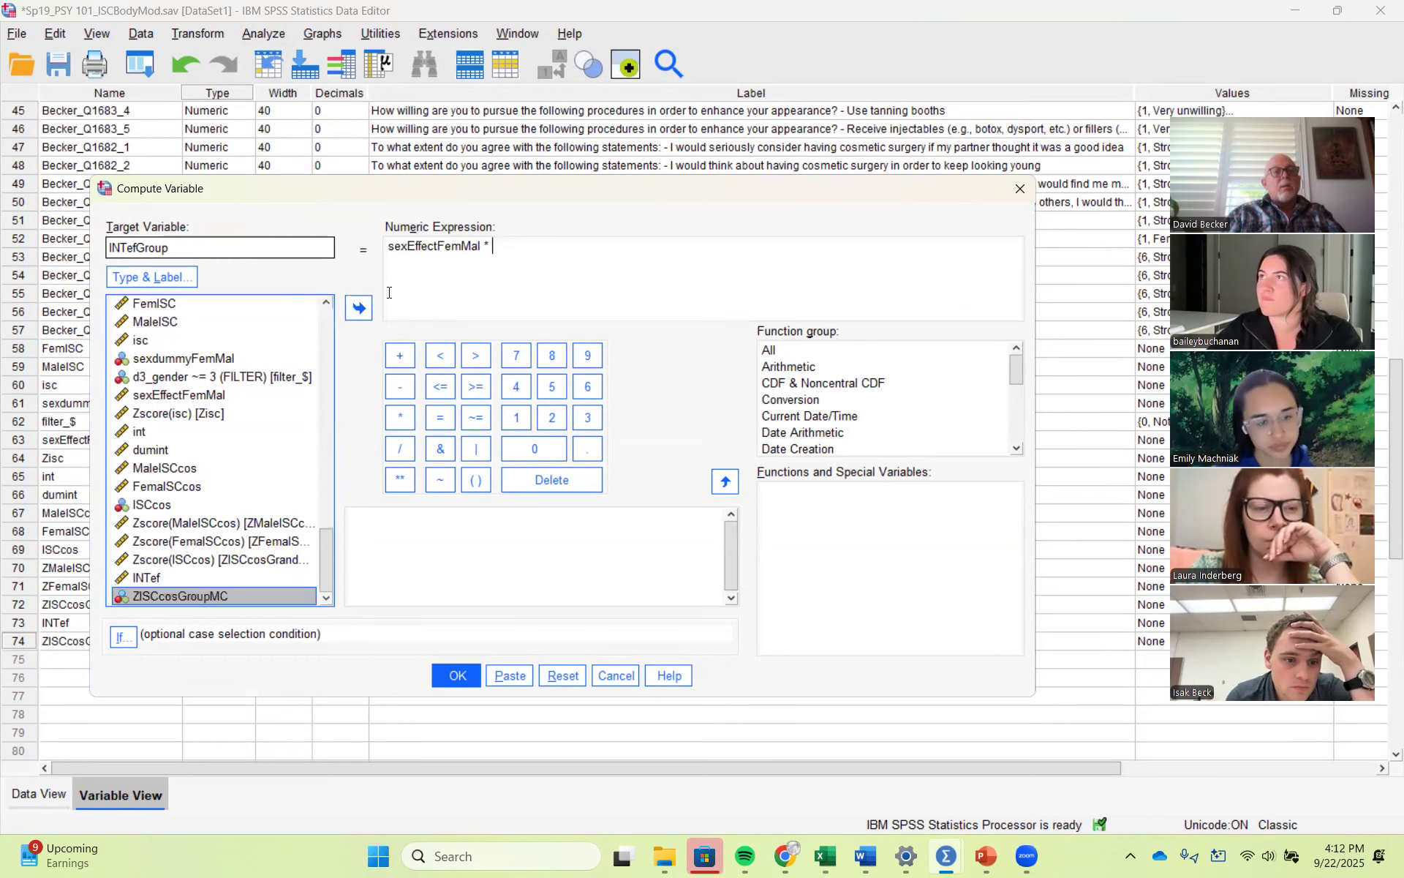
left_click(359, 308)
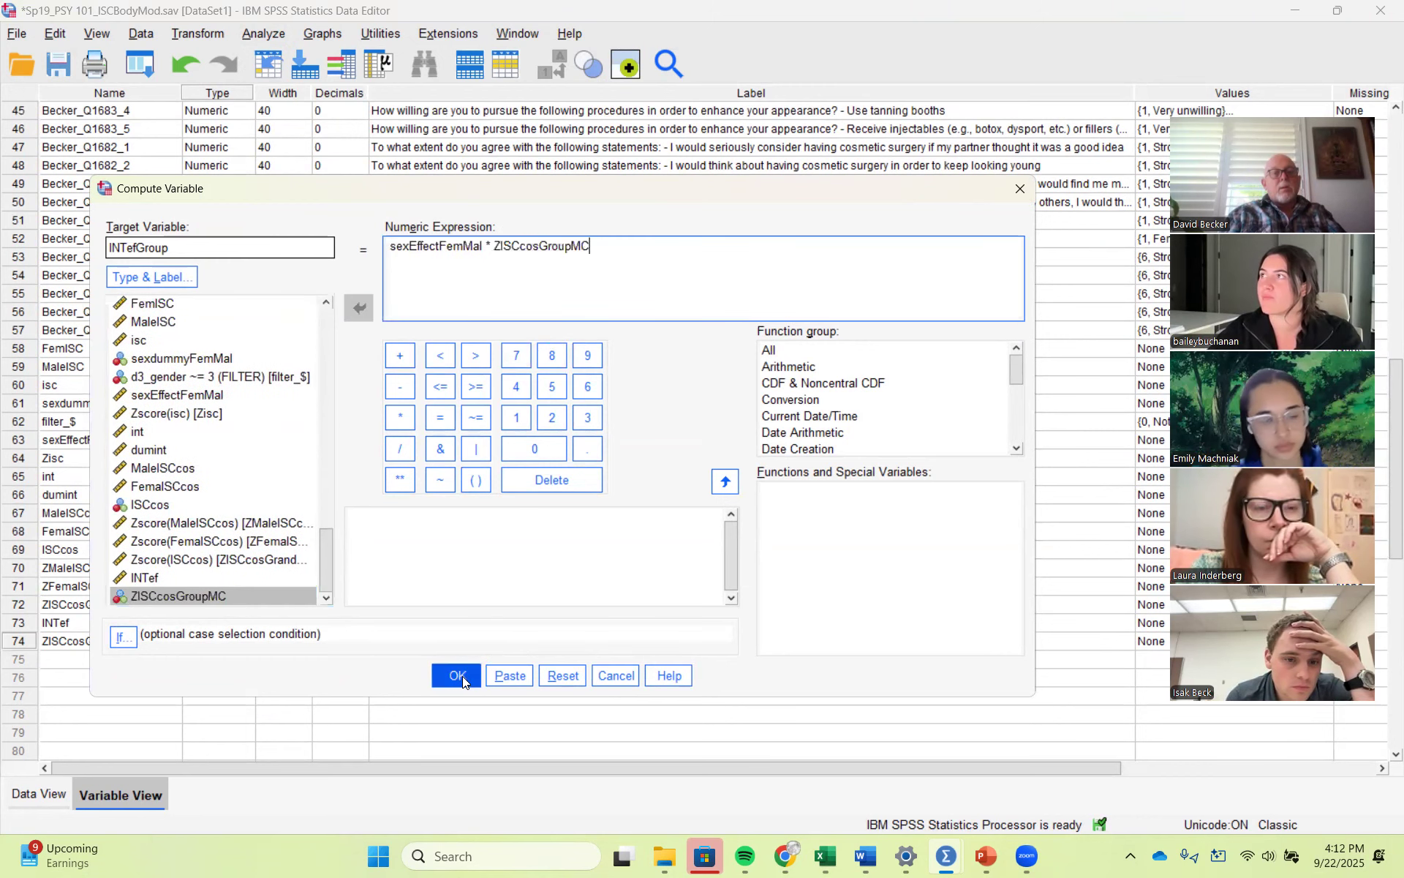
left_click(463, 676)
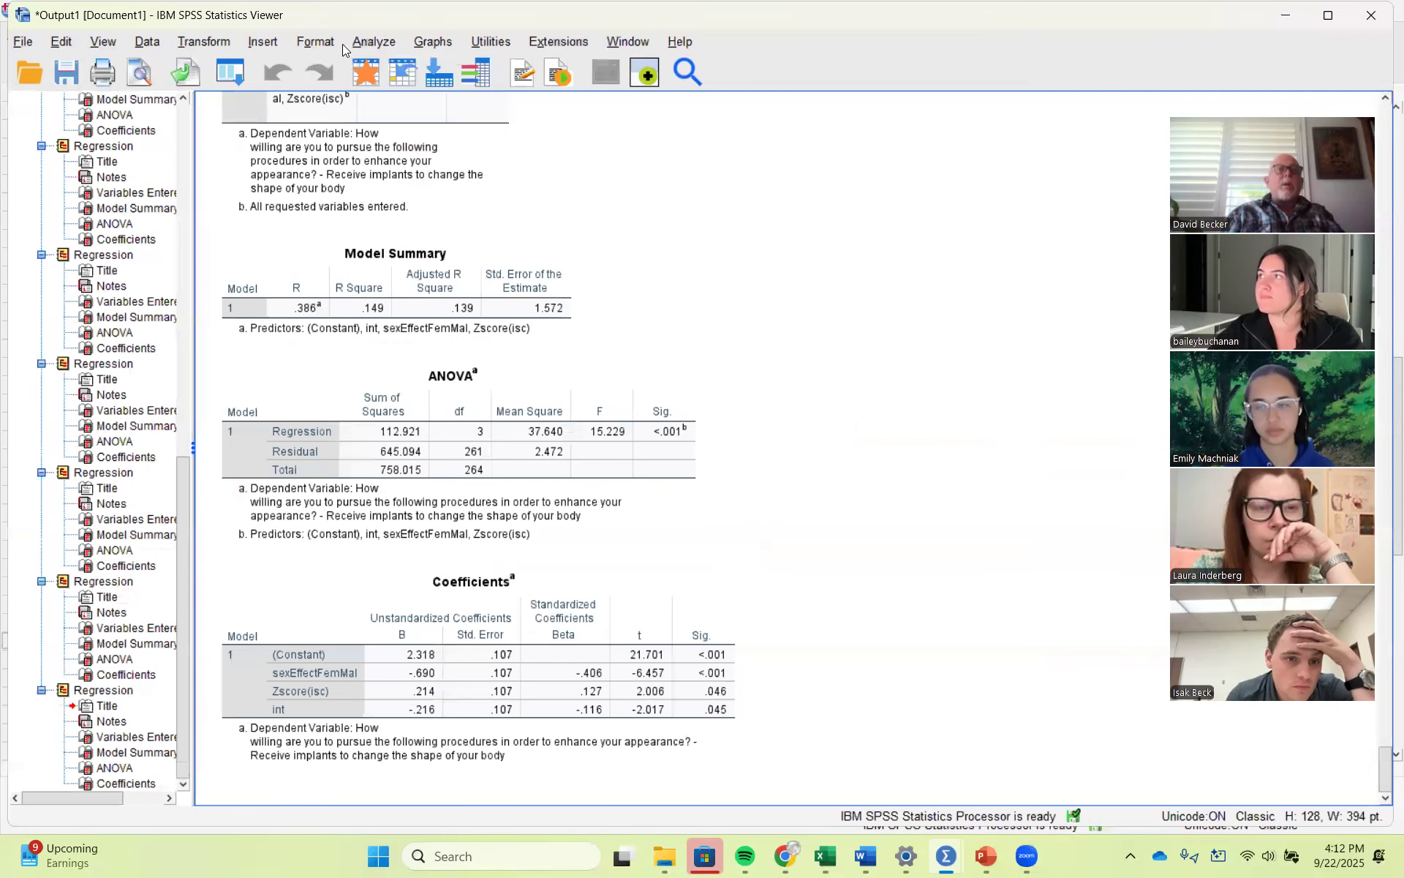
Step: Open the linear regression setup and remove the dependent variable and the predictors int and Zisc, keeping sexEffectFemMal
left_click(376, 43)
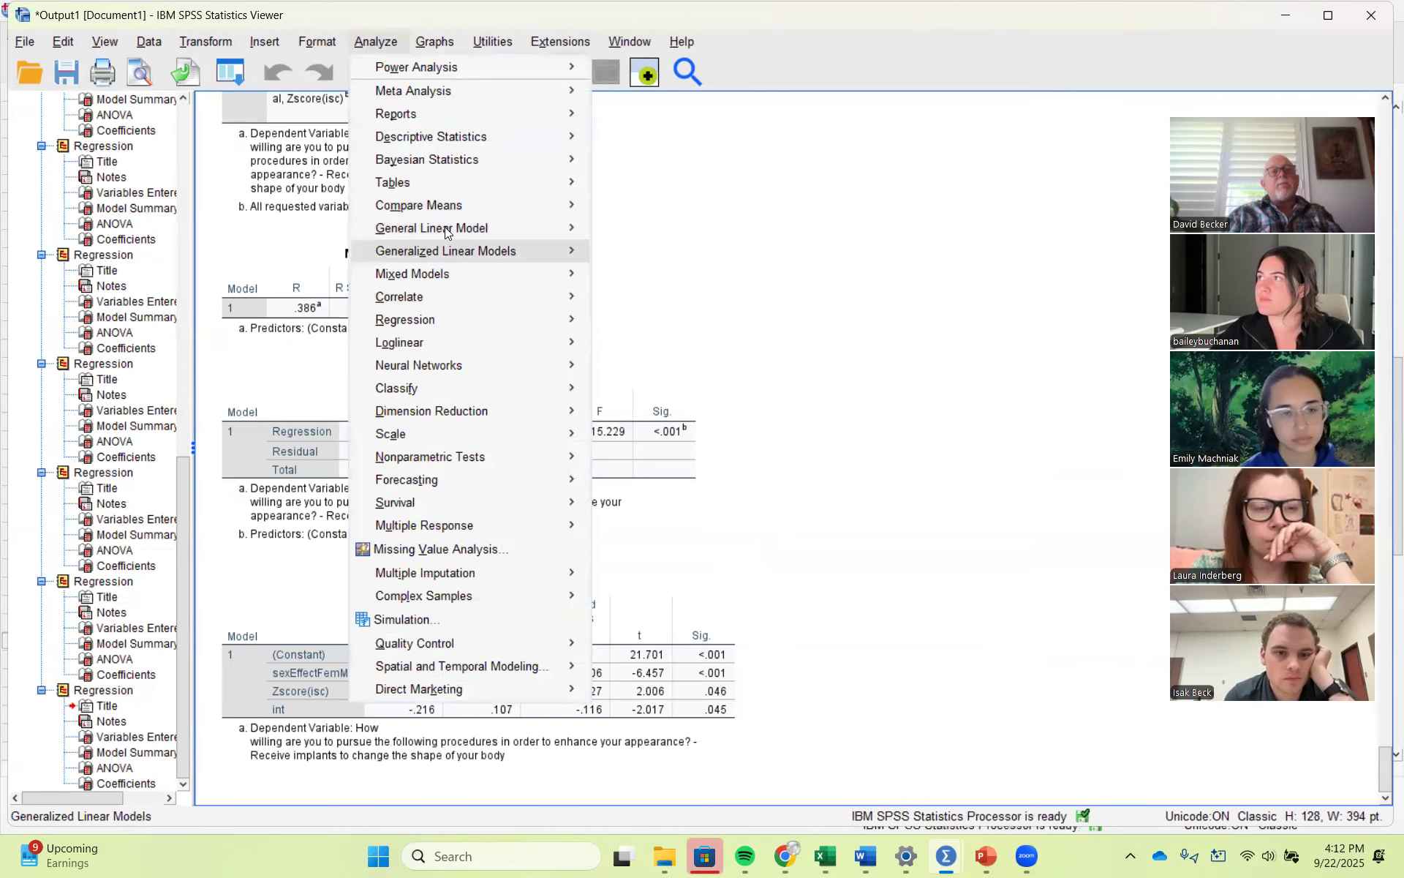
mouse_move(435, 319)
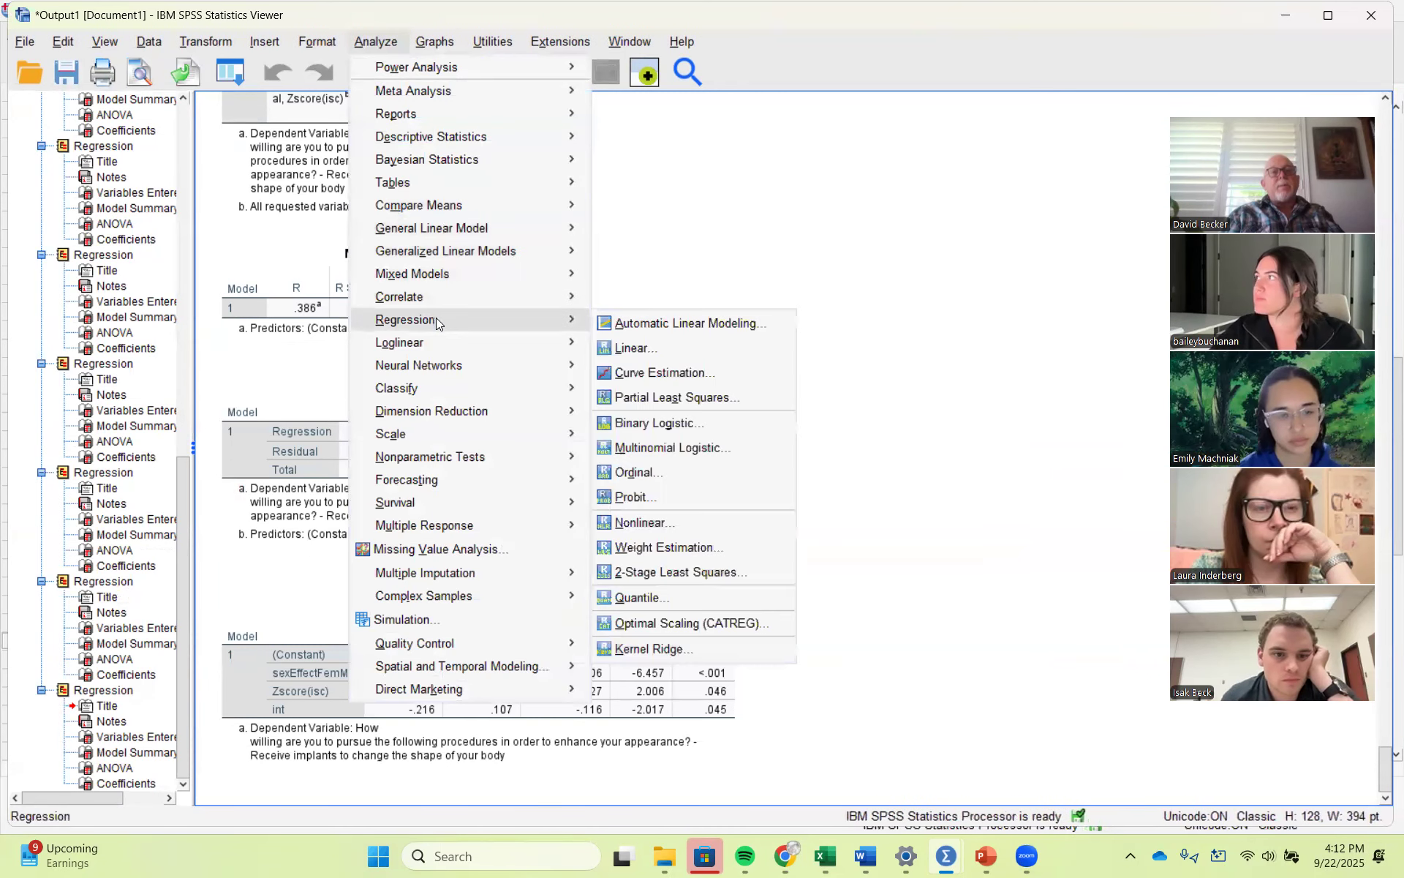
left_click(642, 349)
left_click(626, 169)
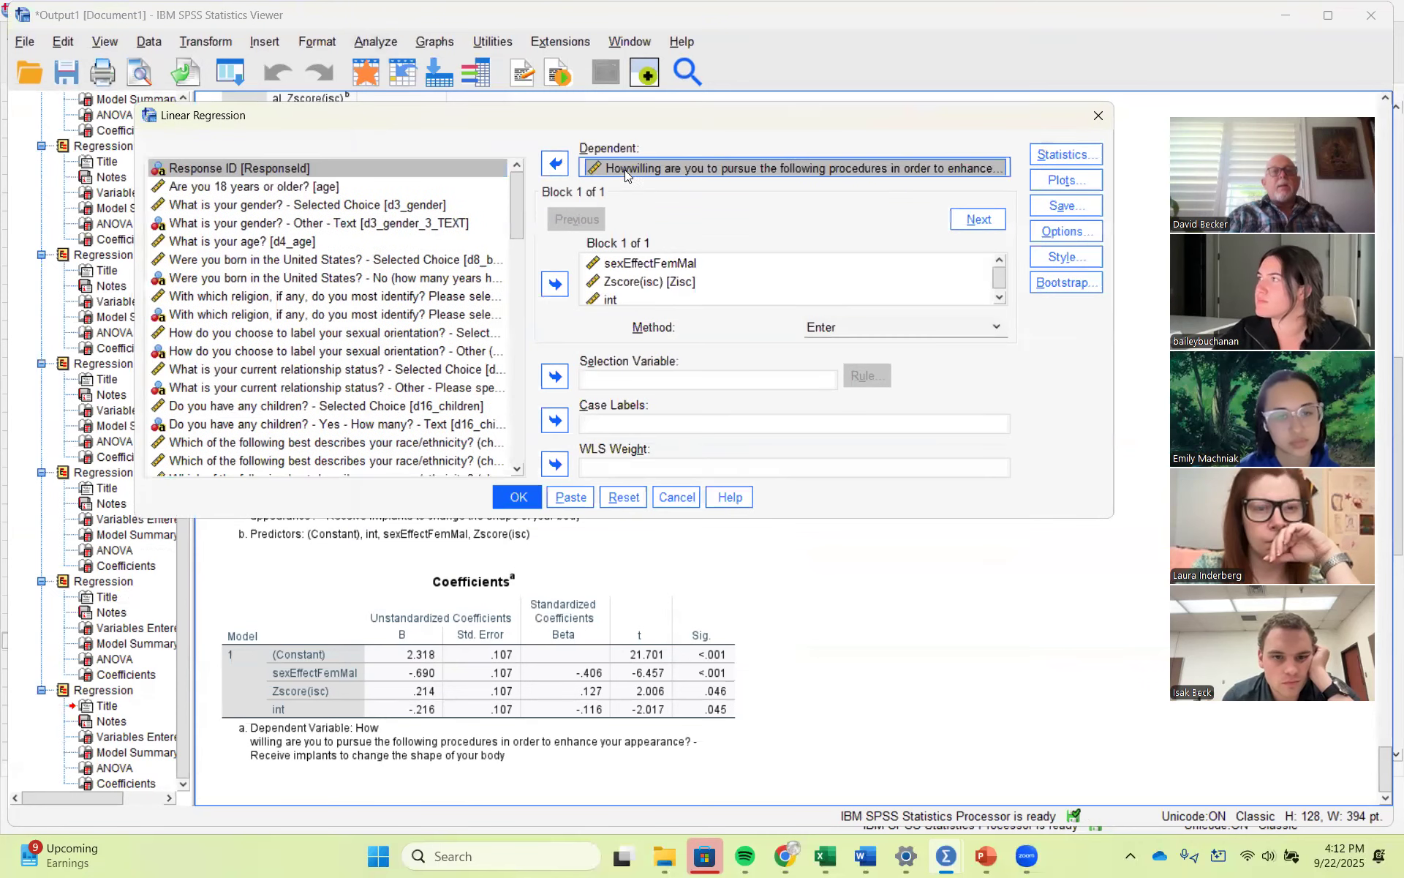
left_click(555, 164)
left_click(642, 299)
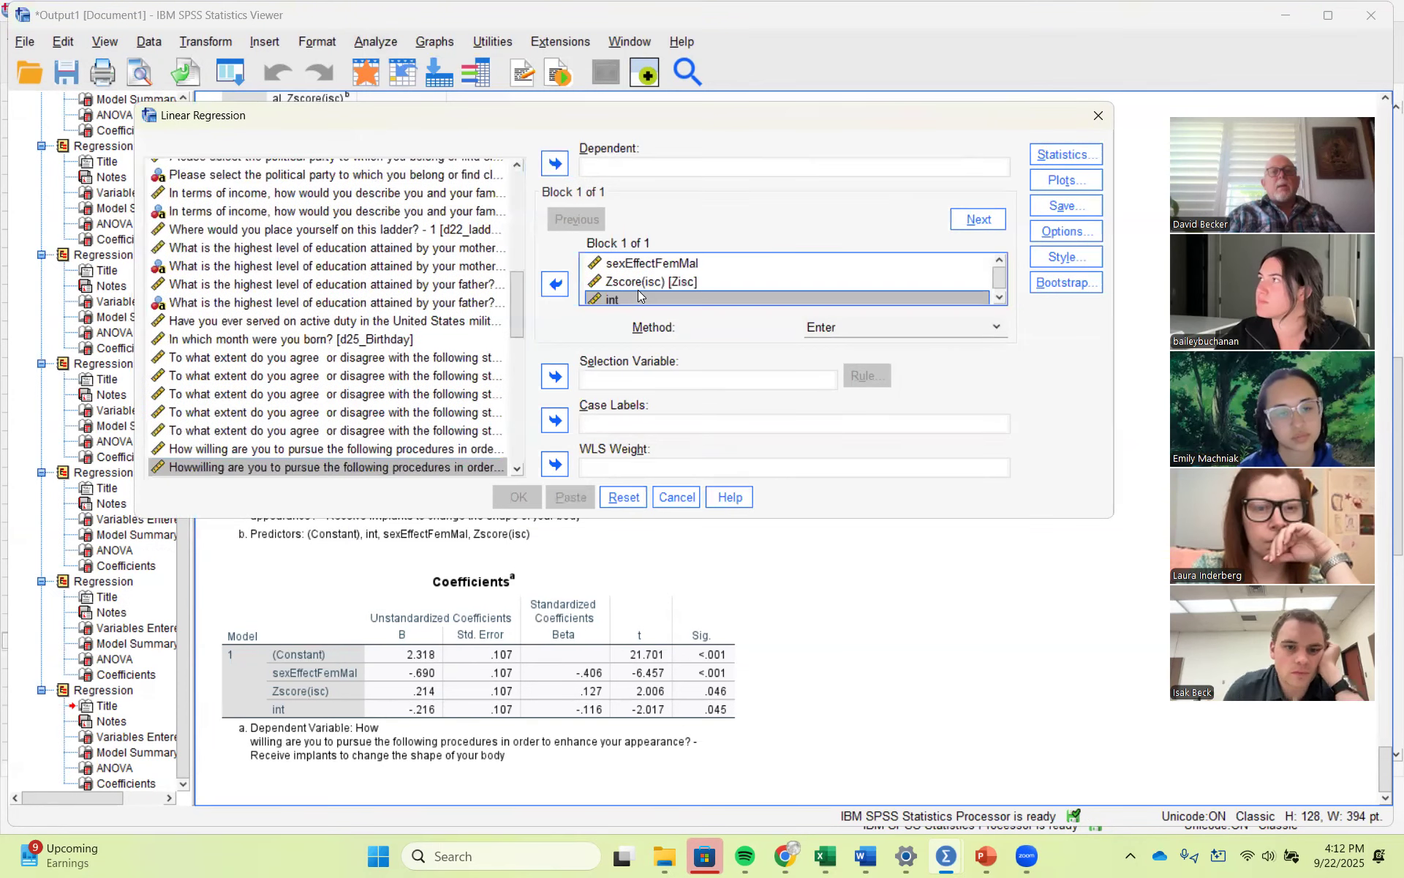
left_click(554, 284)
left_click(630, 282)
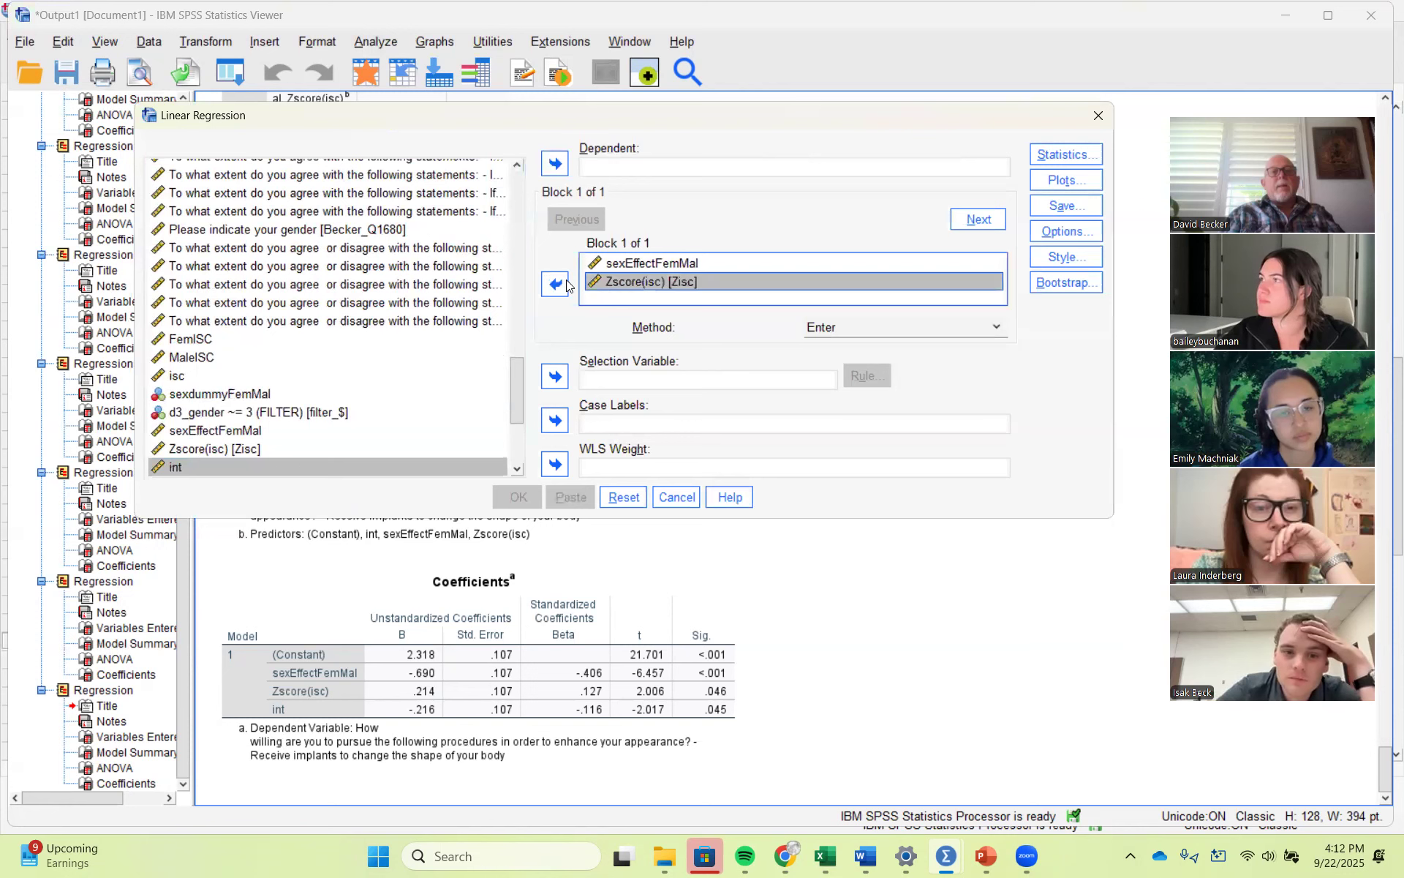
left_click(556, 283)
Step: Add ZISCcosGroupMC and INTefGroup as predictors alongside sexEffectFemMal in the linear regression
left_click_drag(518, 381, 525, 472)
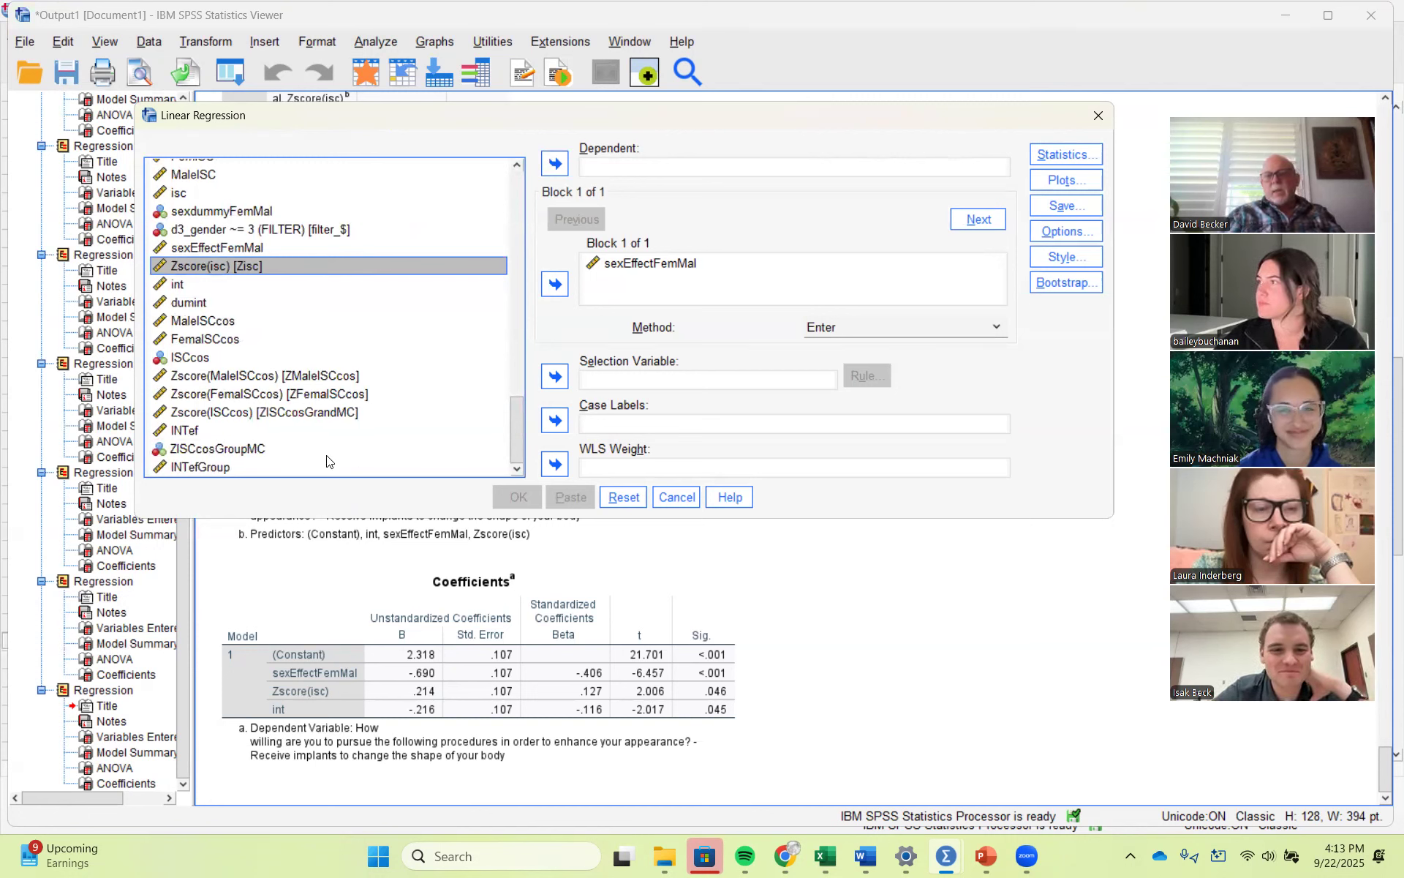
left_click(236, 449)
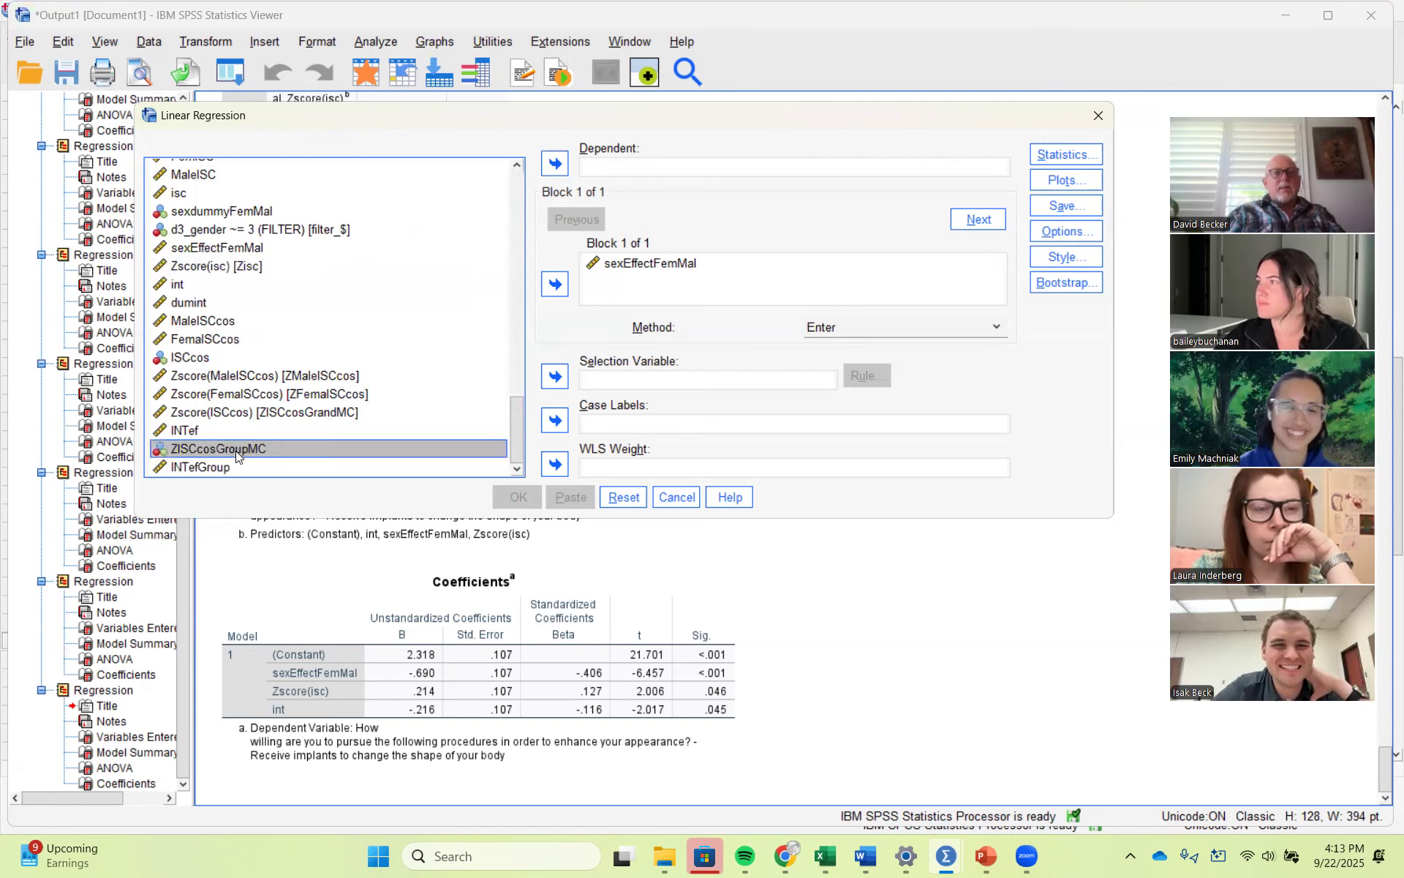
left_click(554, 286)
left_click(196, 468)
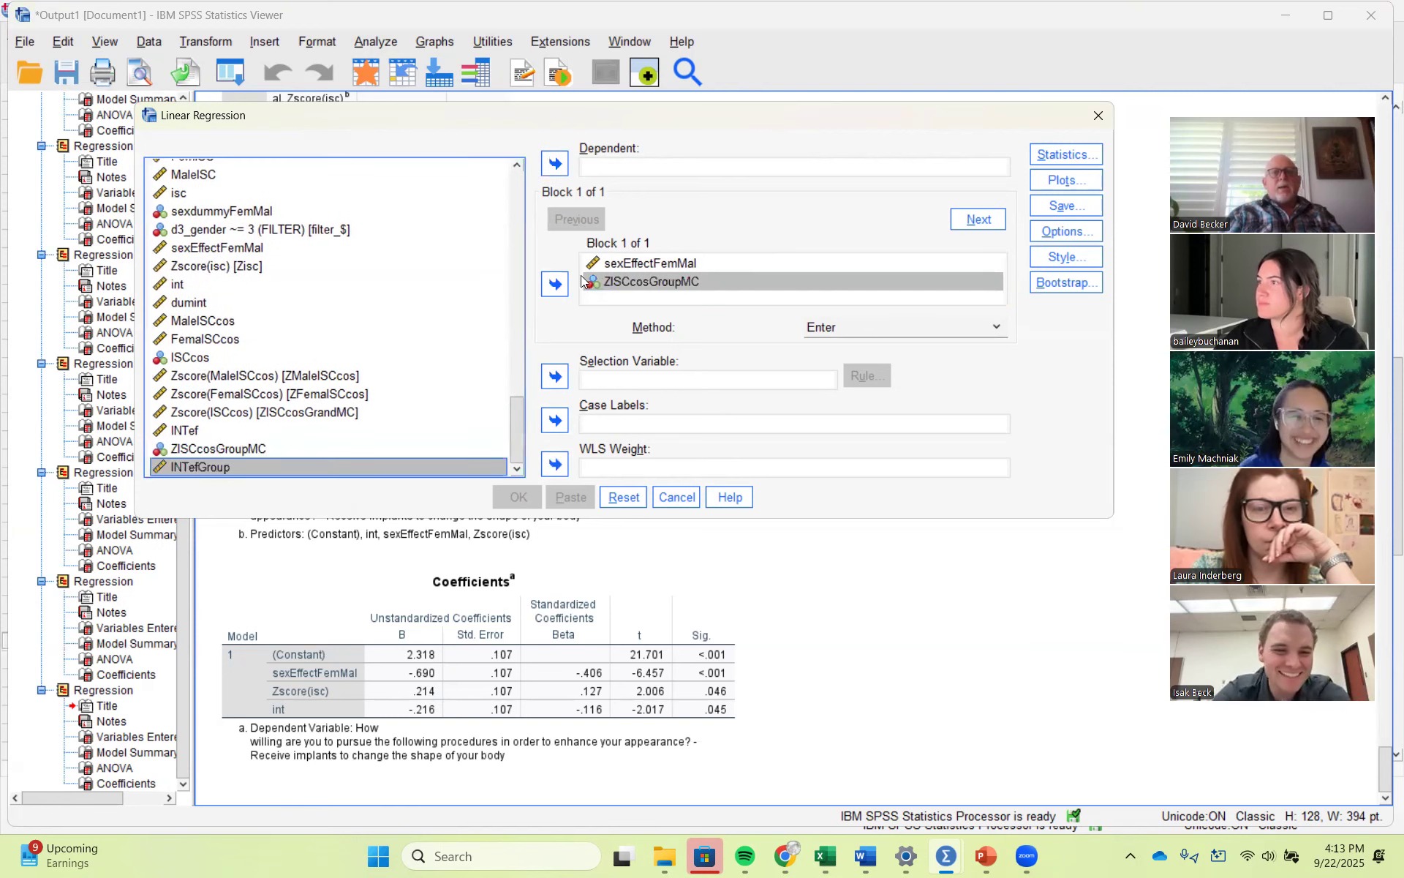
left_click(555, 284)
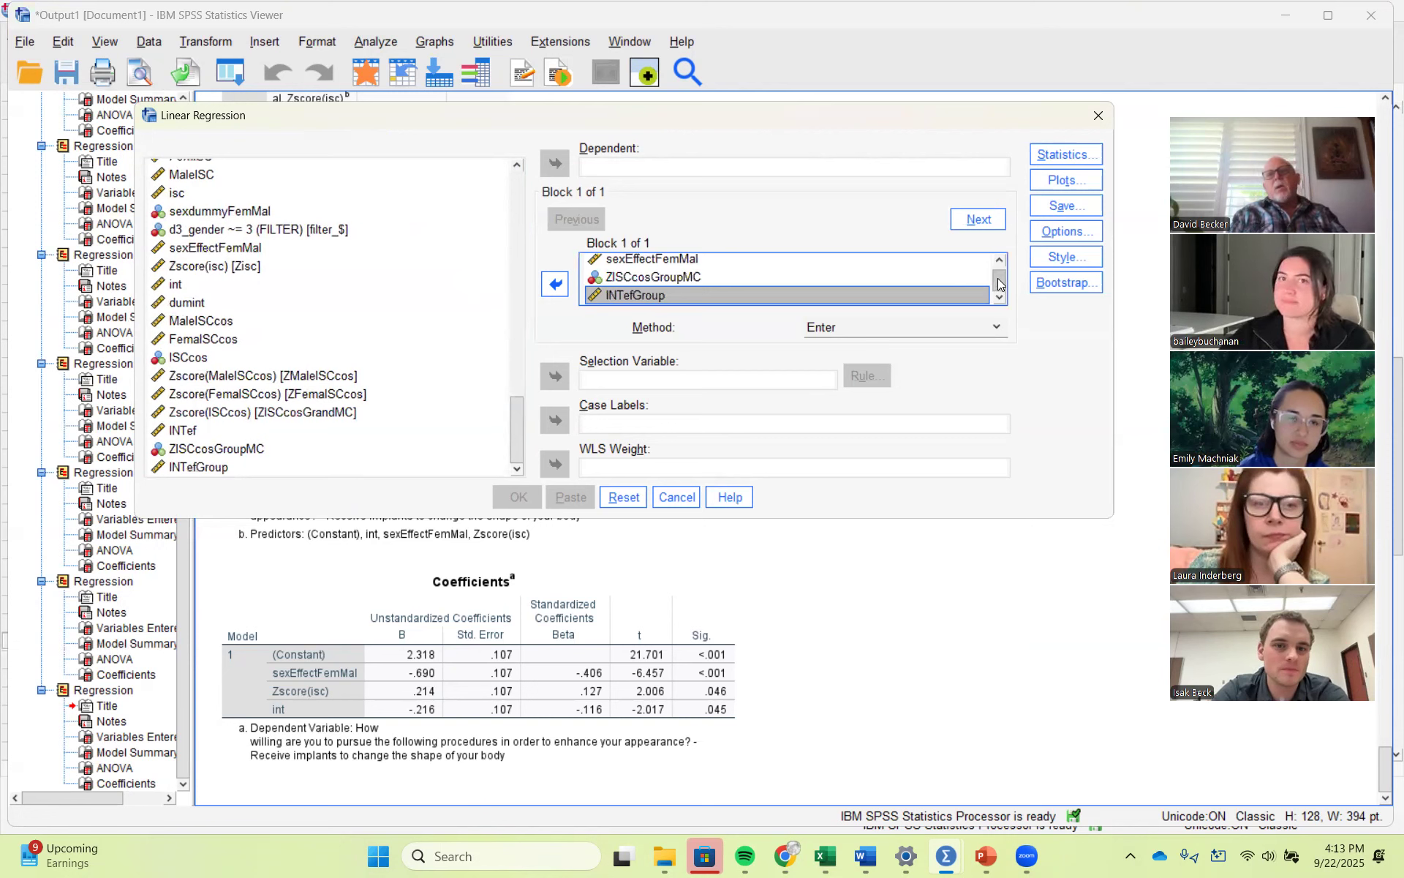
left_click_drag(999, 276, 1000, 267)
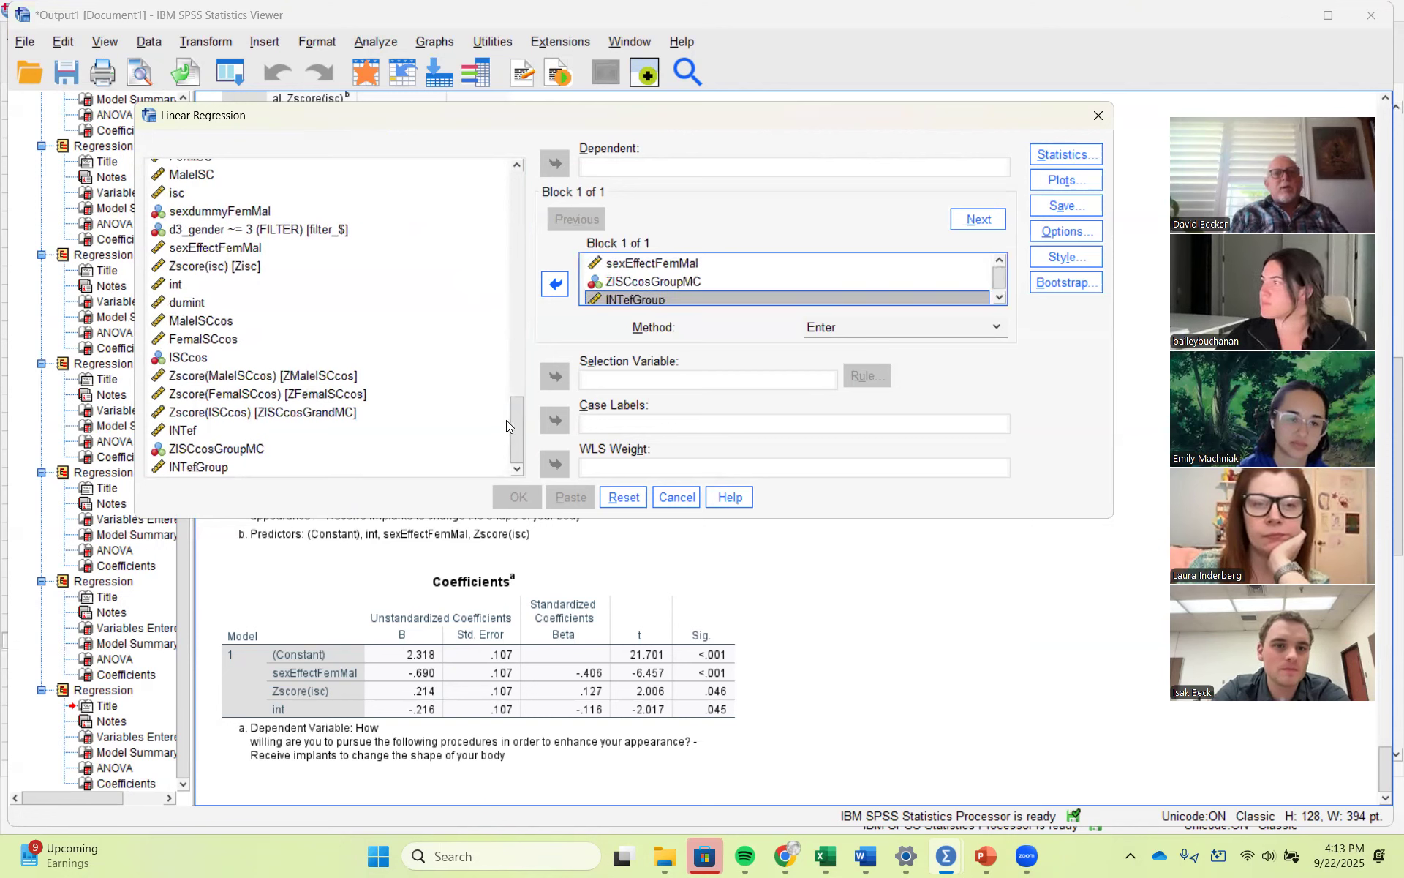
Step: Set the dependent variable to the item on seriously considering cosmetic surgery if a partner thought it a good idea, and run the regression
mouse_move(516, 437)
left_mouse_down()
mouse_move(517, 418)
mouse_move(517, 456)
left_mouse_up()
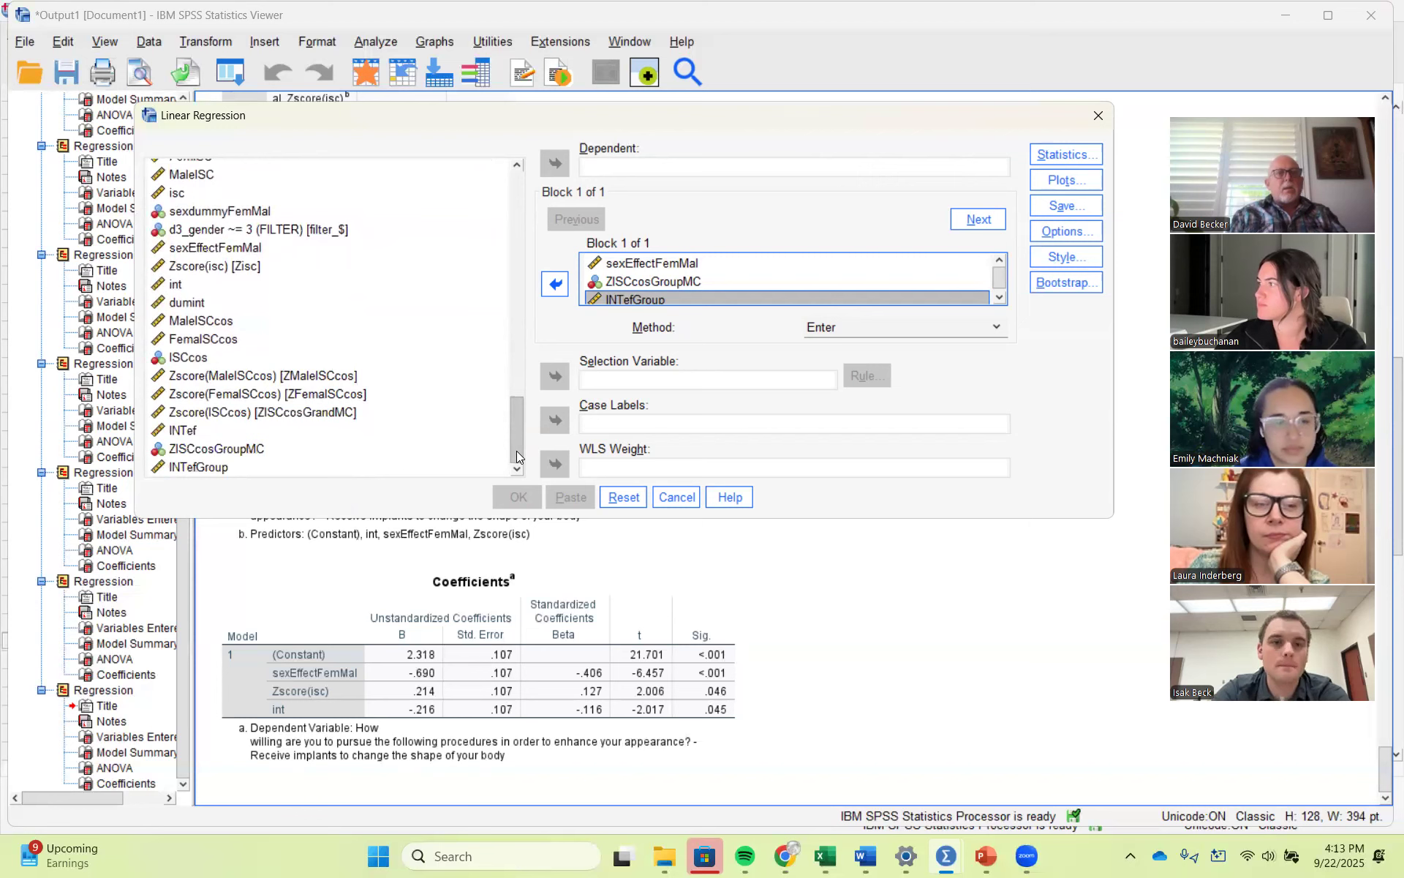
left_click_drag(514, 437, 516, 398)
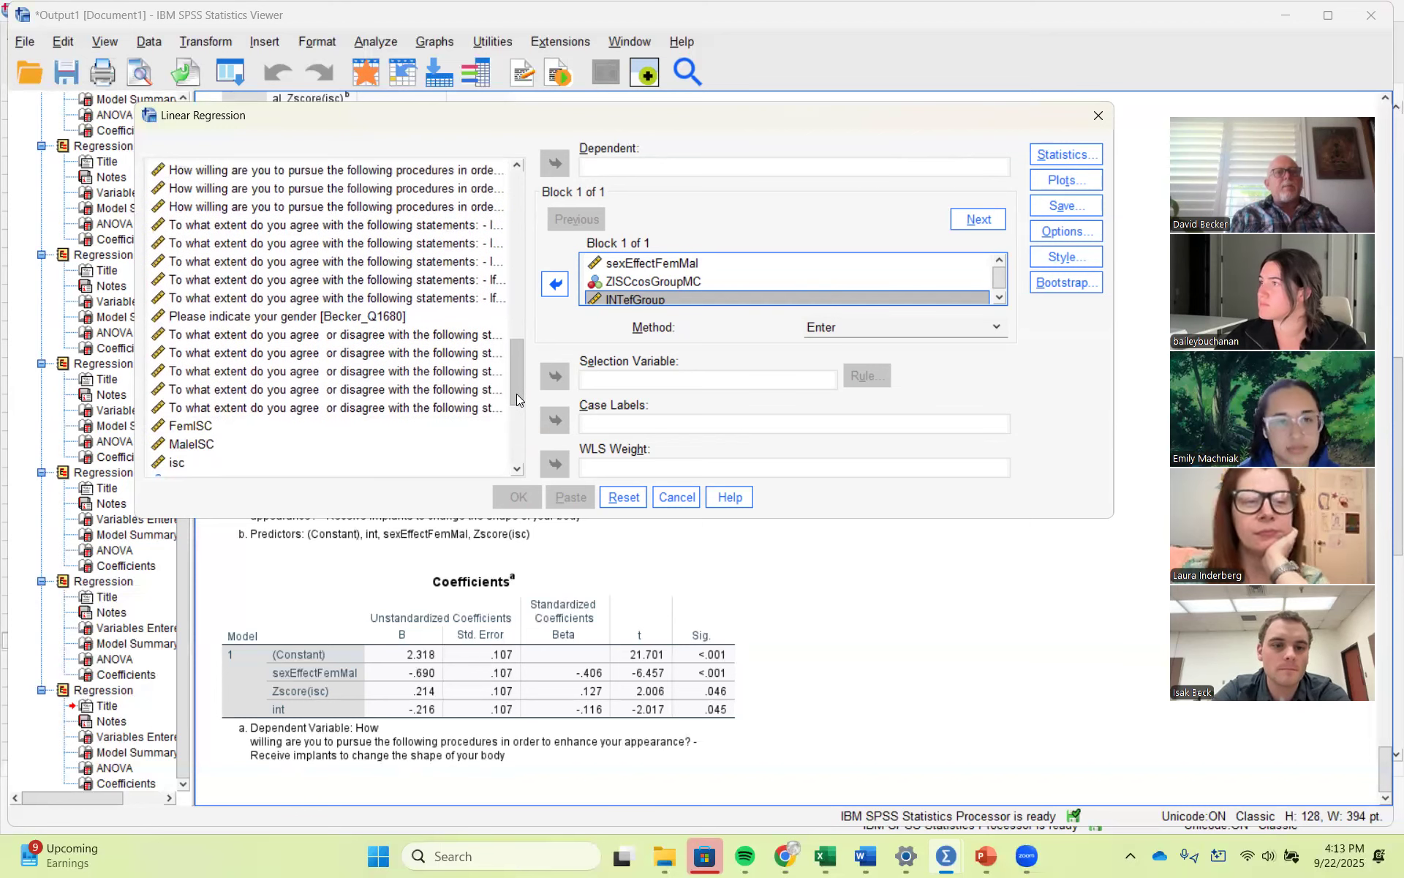
left_click_drag(516, 393, 516, 361)
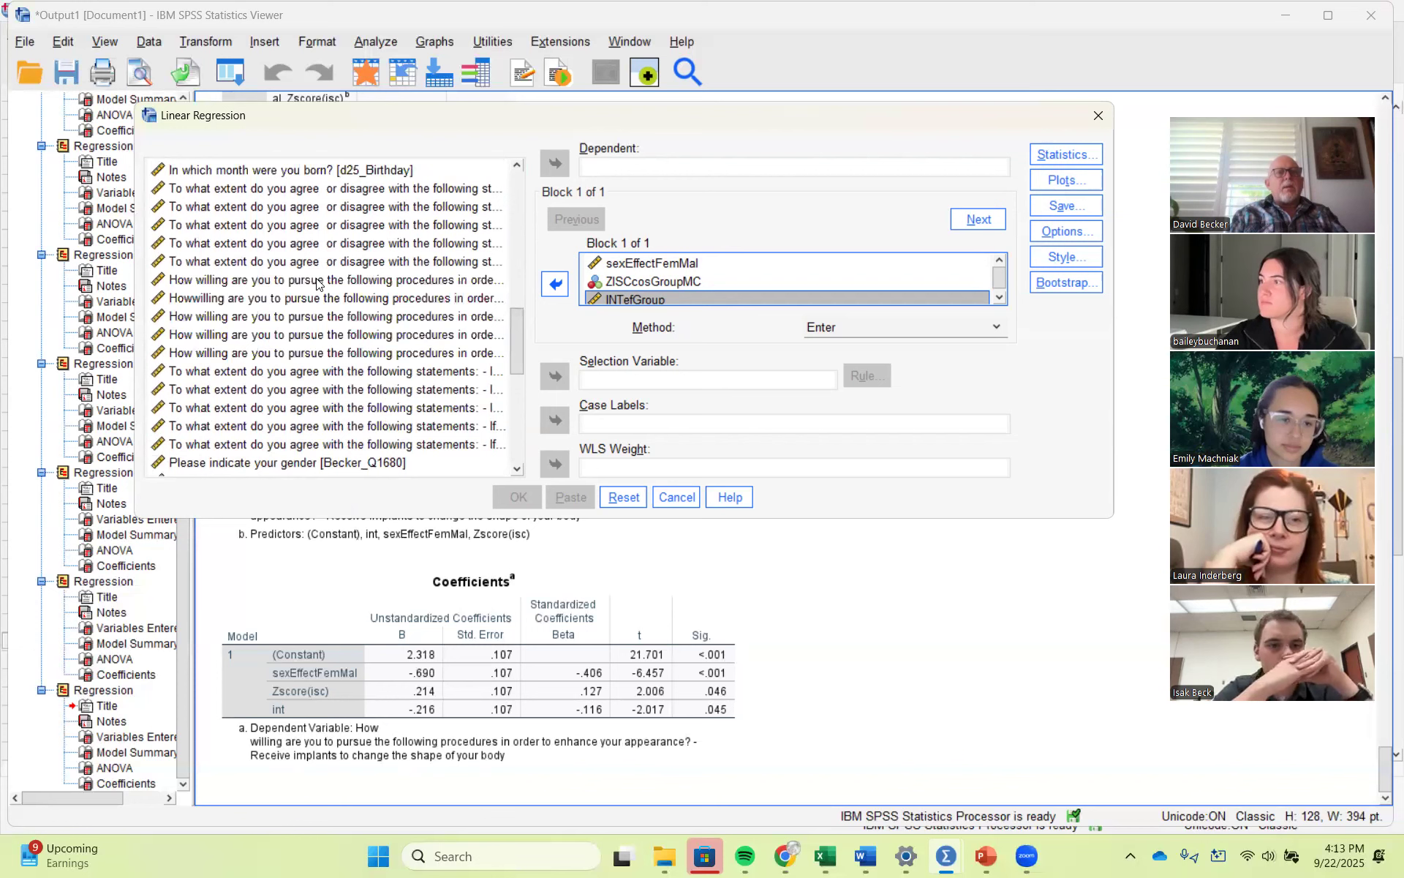
left_click(326, 373)
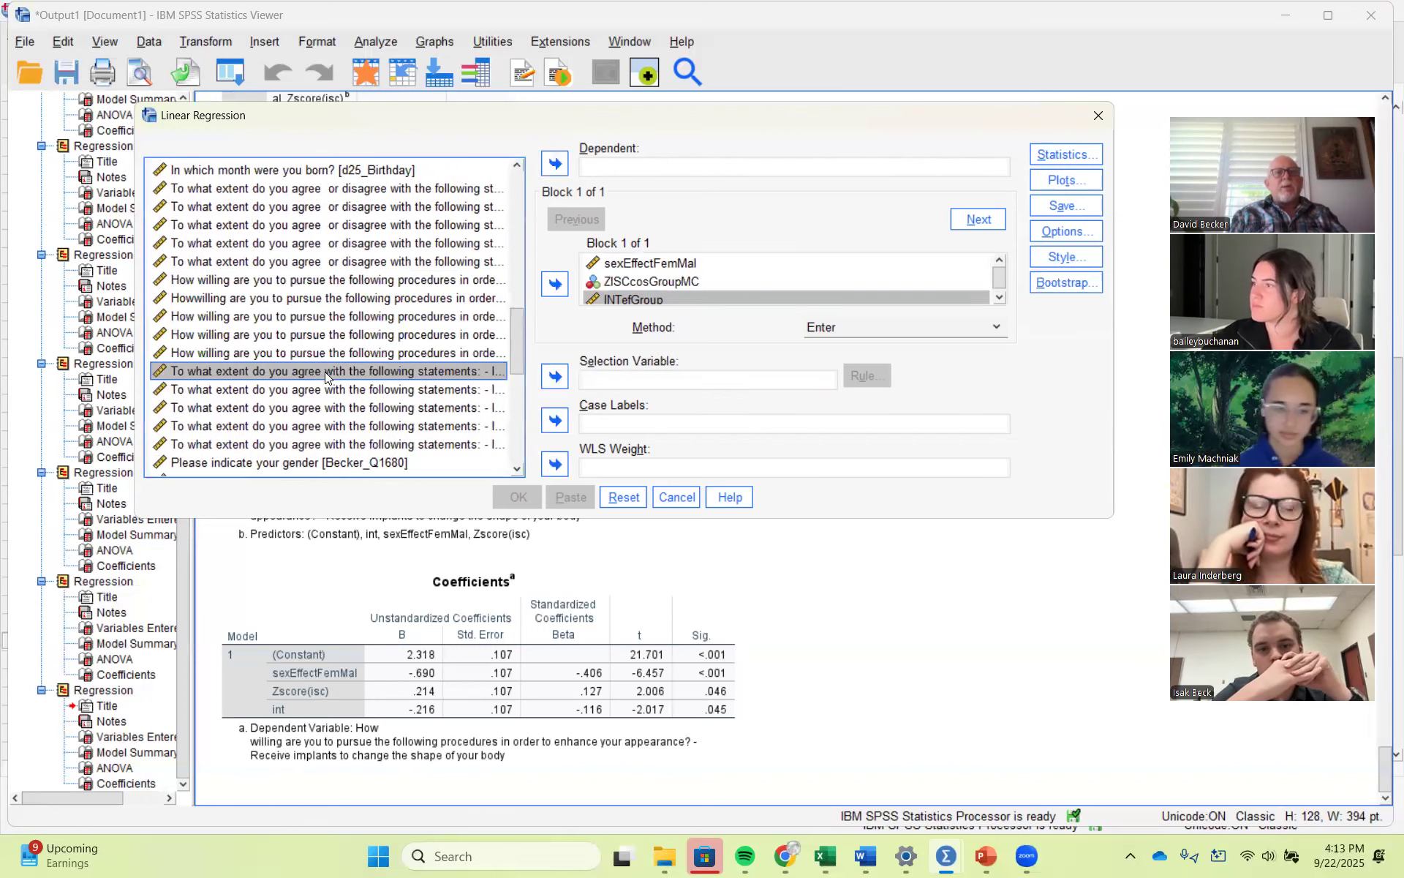
left_click(555, 163)
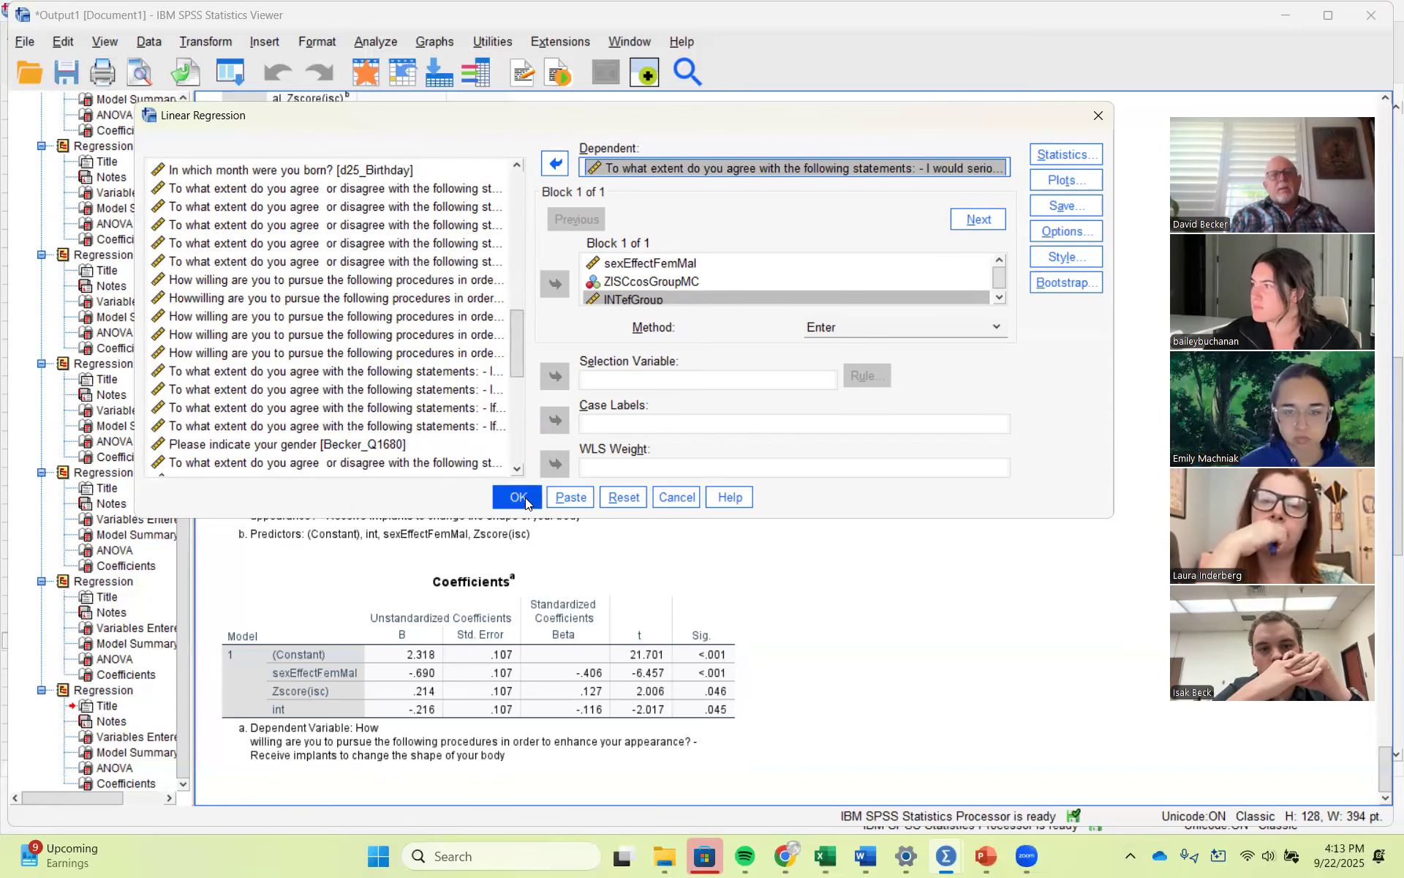
left_click(518, 497)
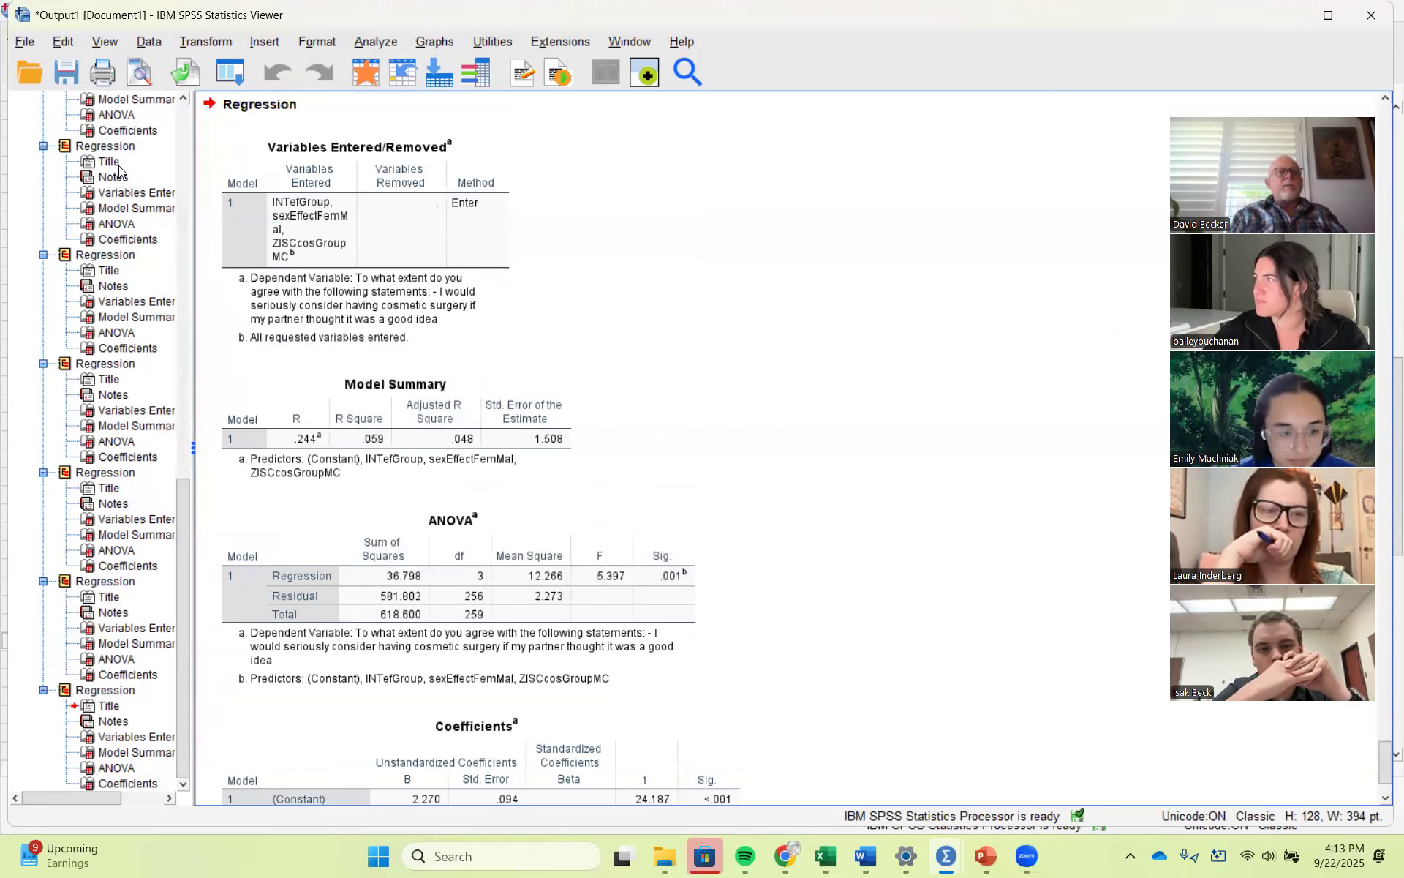
Step: Review the earlier regression results and the ISCcos descriptive statistics from the start of the output
left_click(183, 104)
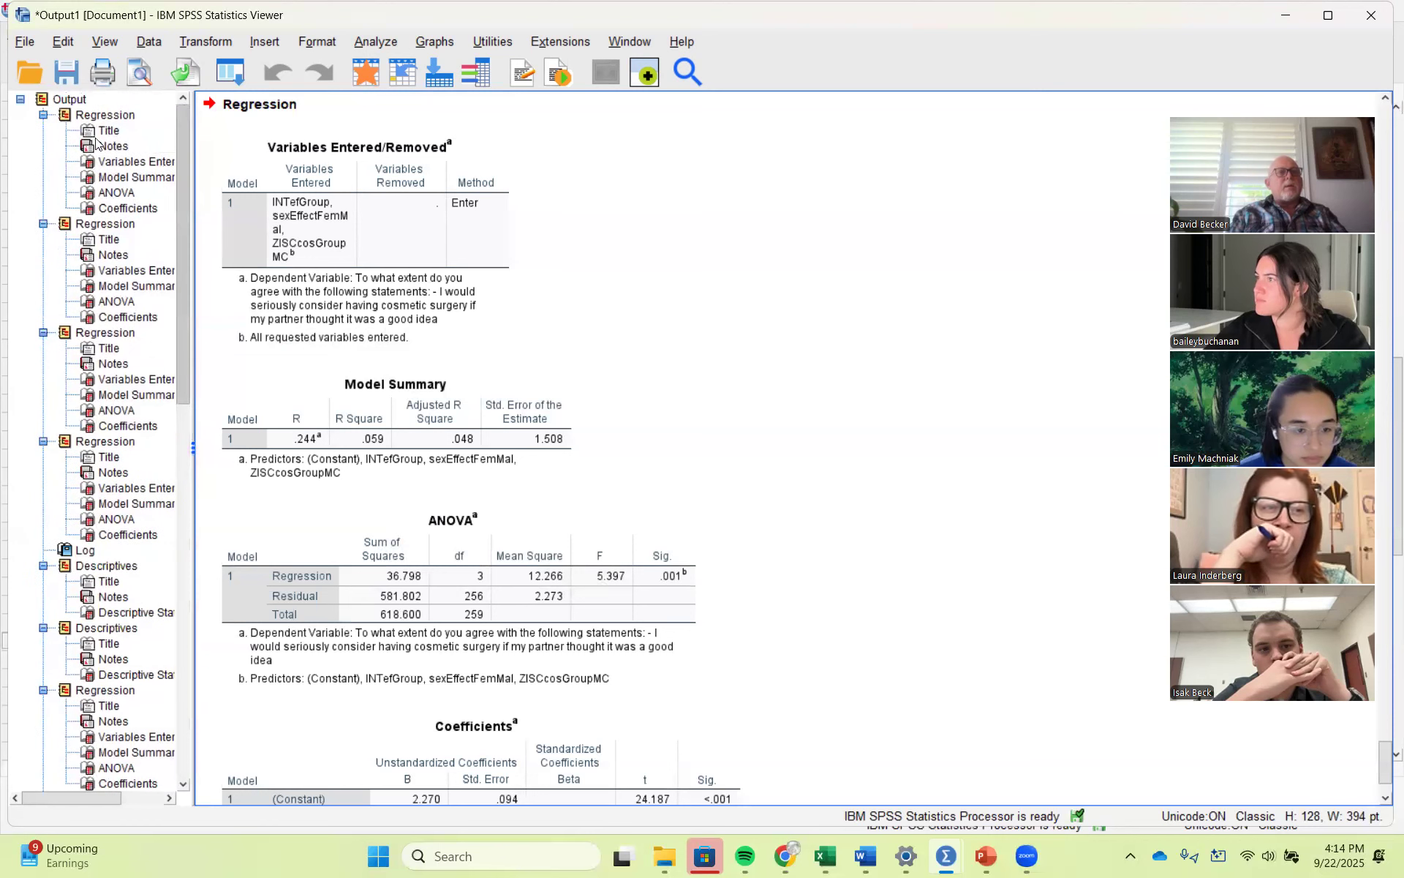
left_click(116, 114)
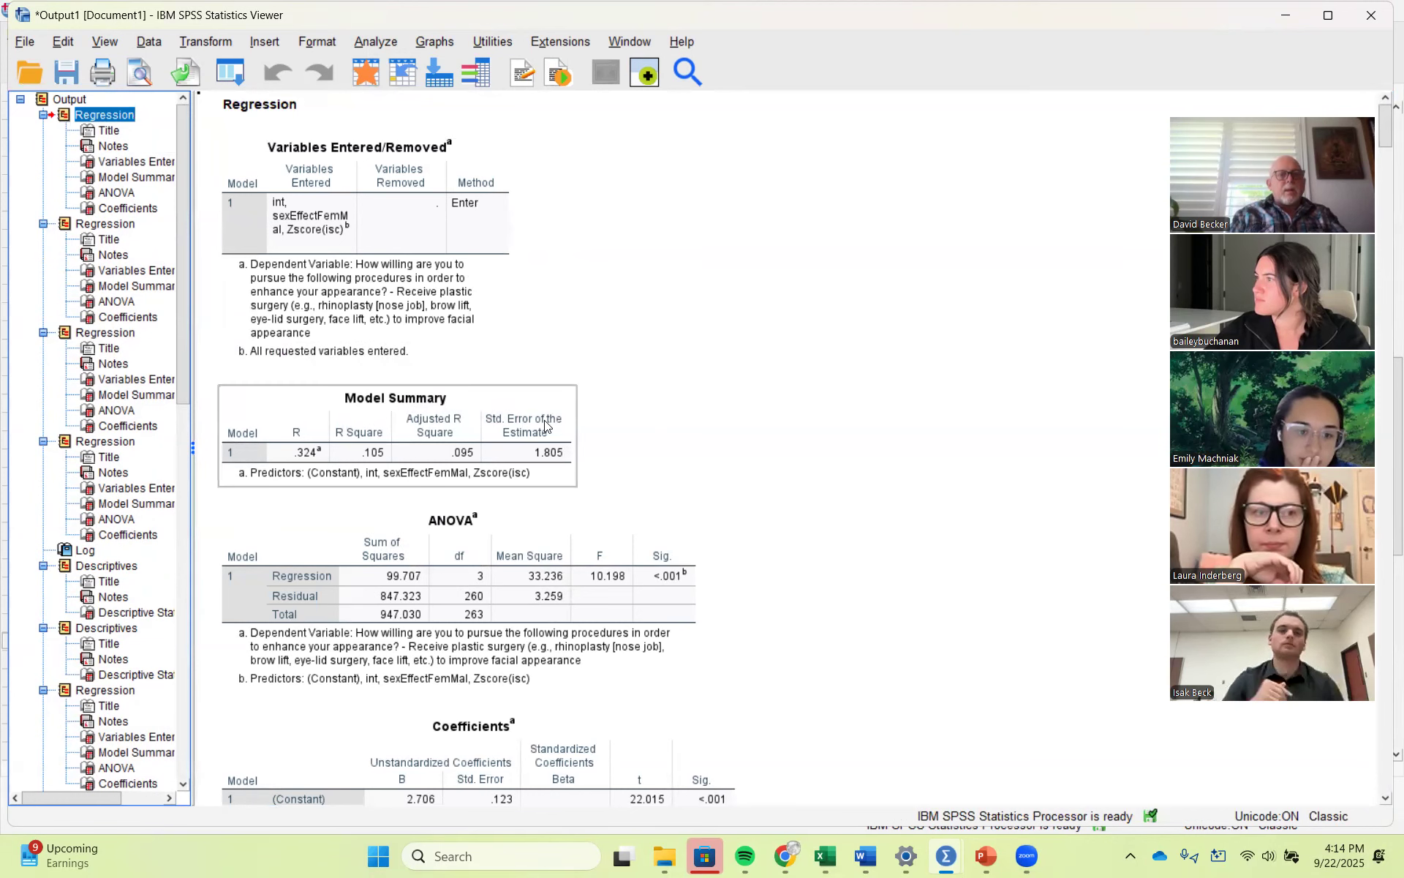
left_click(108, 223)
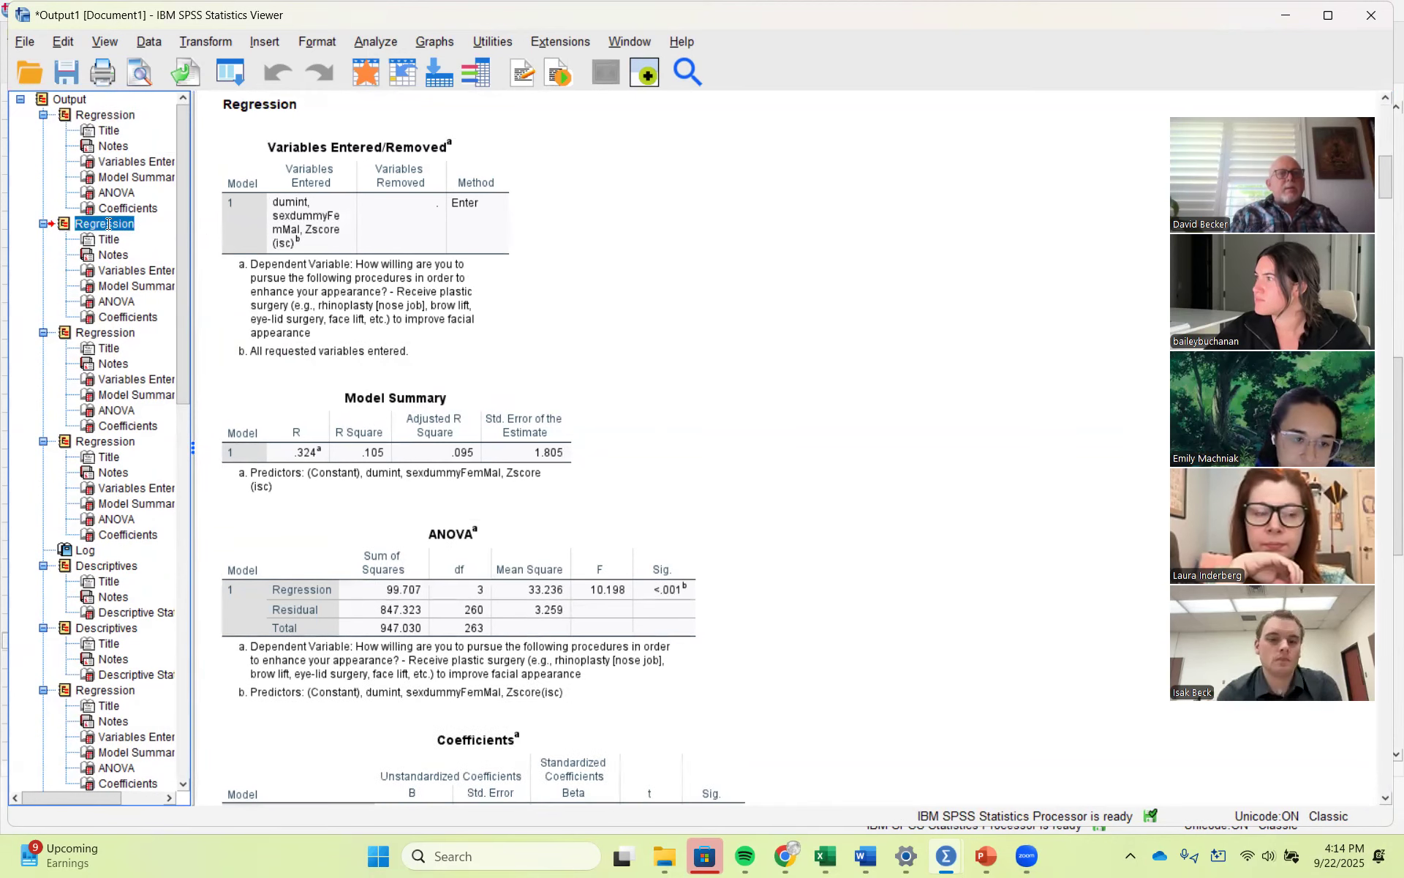
left_click(117, 333)
left_click(655, 642)
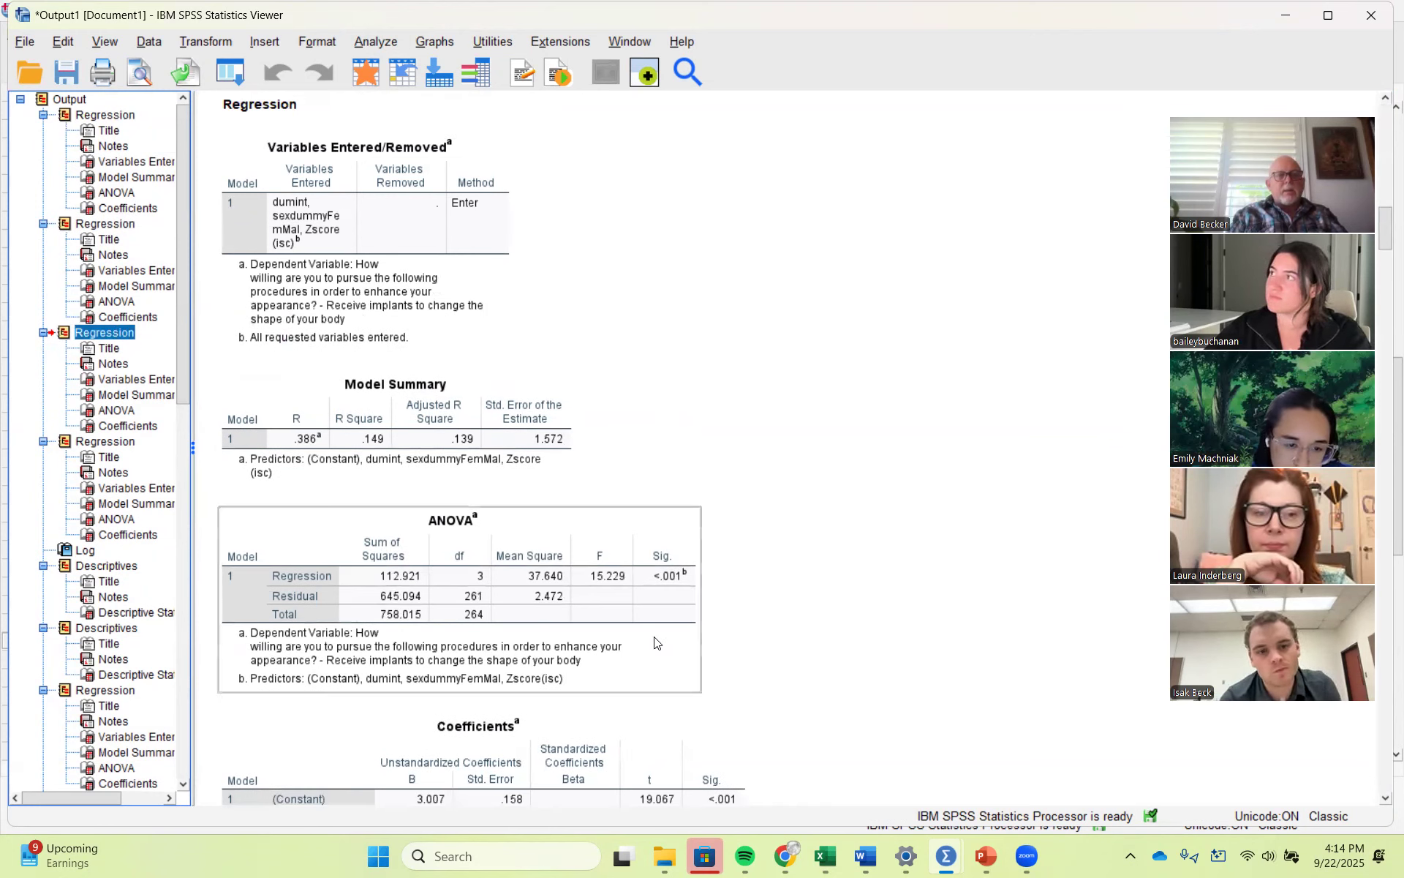
left_click(119, 442)
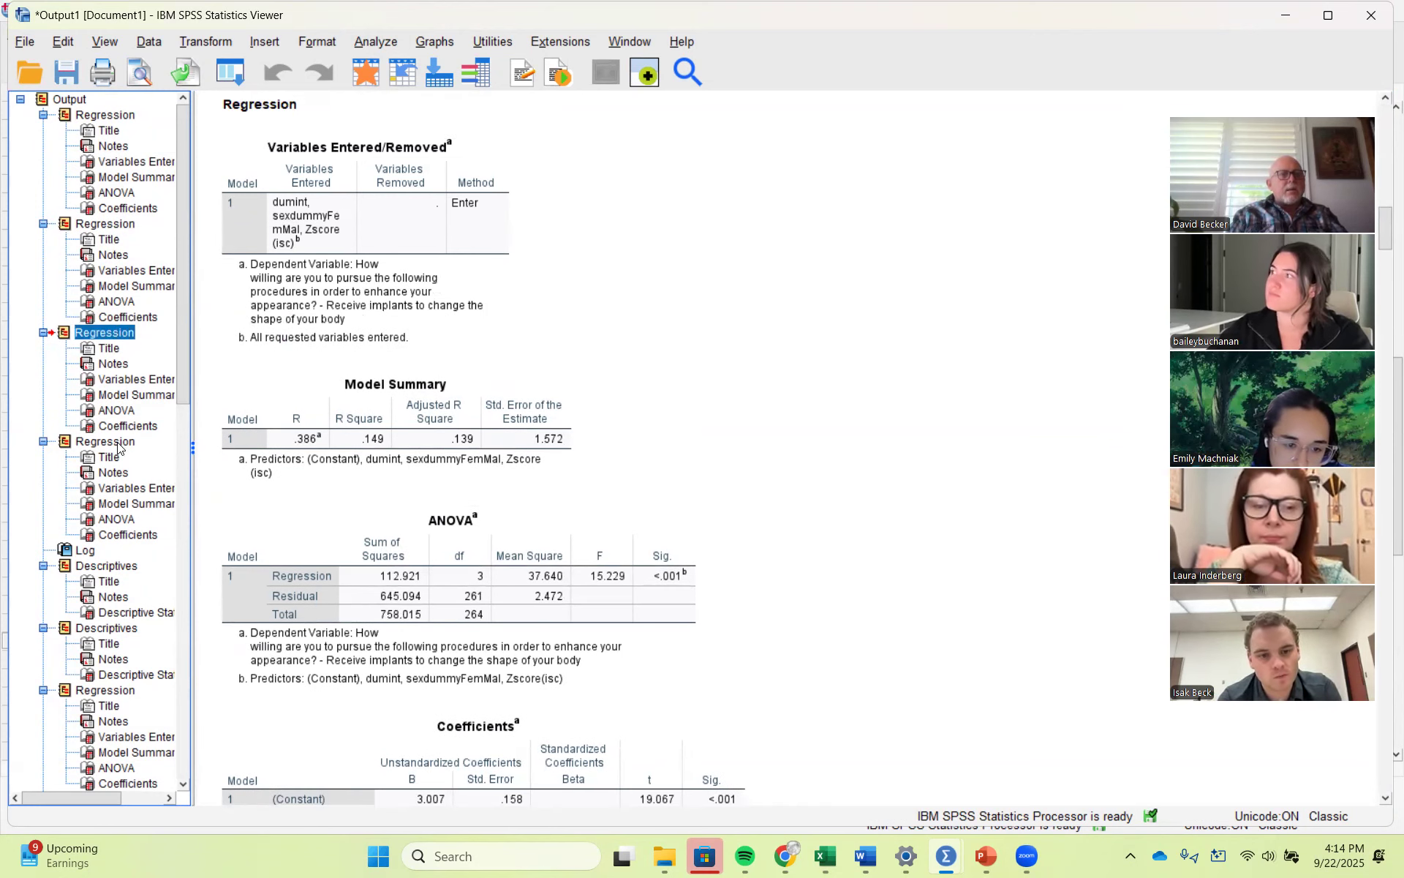
left_click(110, 567)
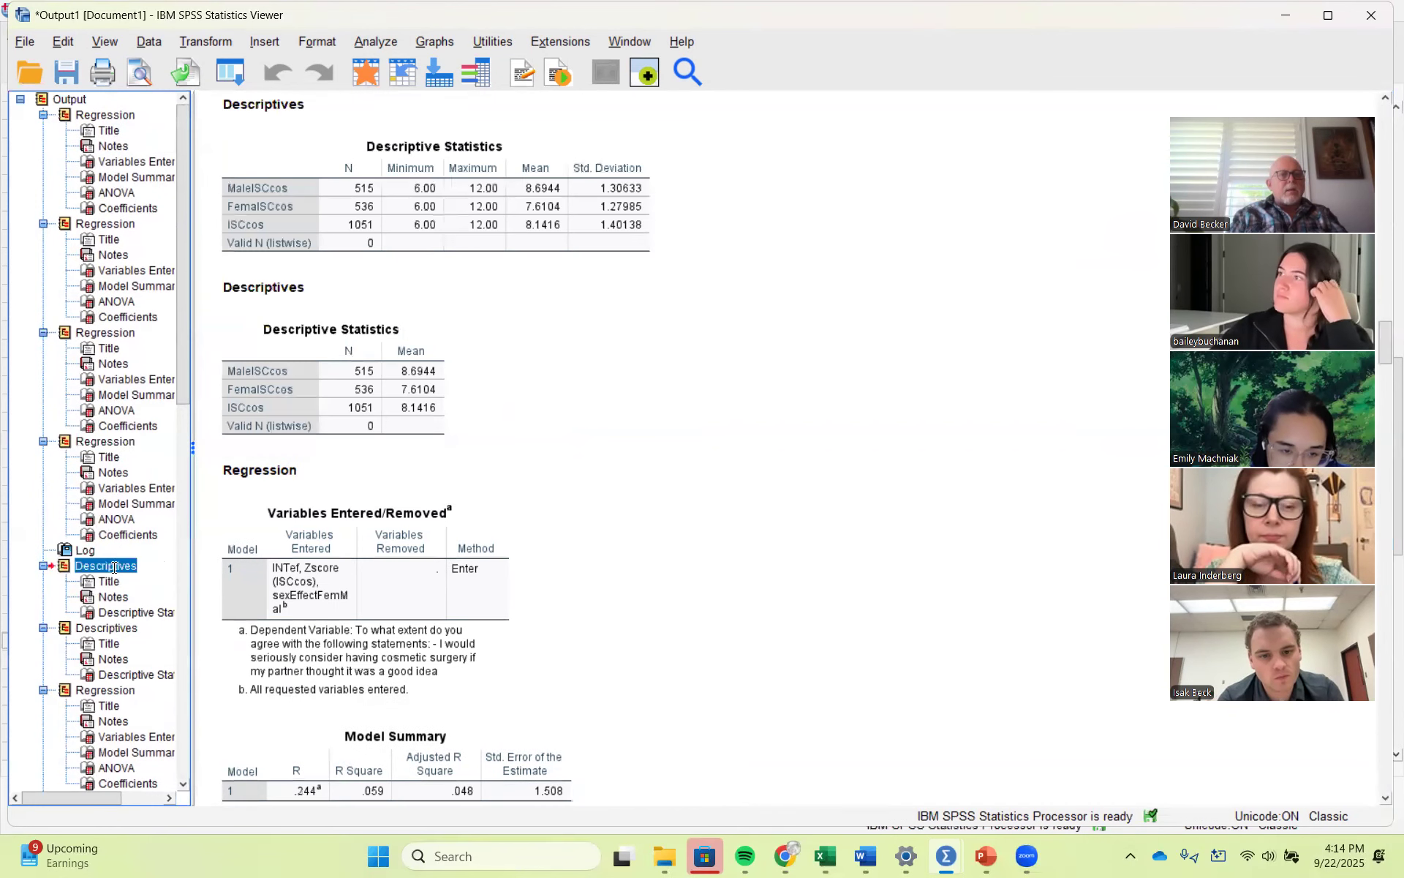
Step: Examine the ANOVA and Coefficients tables of the first regression after the descriptives, with predictors sexEffectFemMal, Zscore(ISCcos) and INTef
left_click(117, 703)
left_click(106, 690)
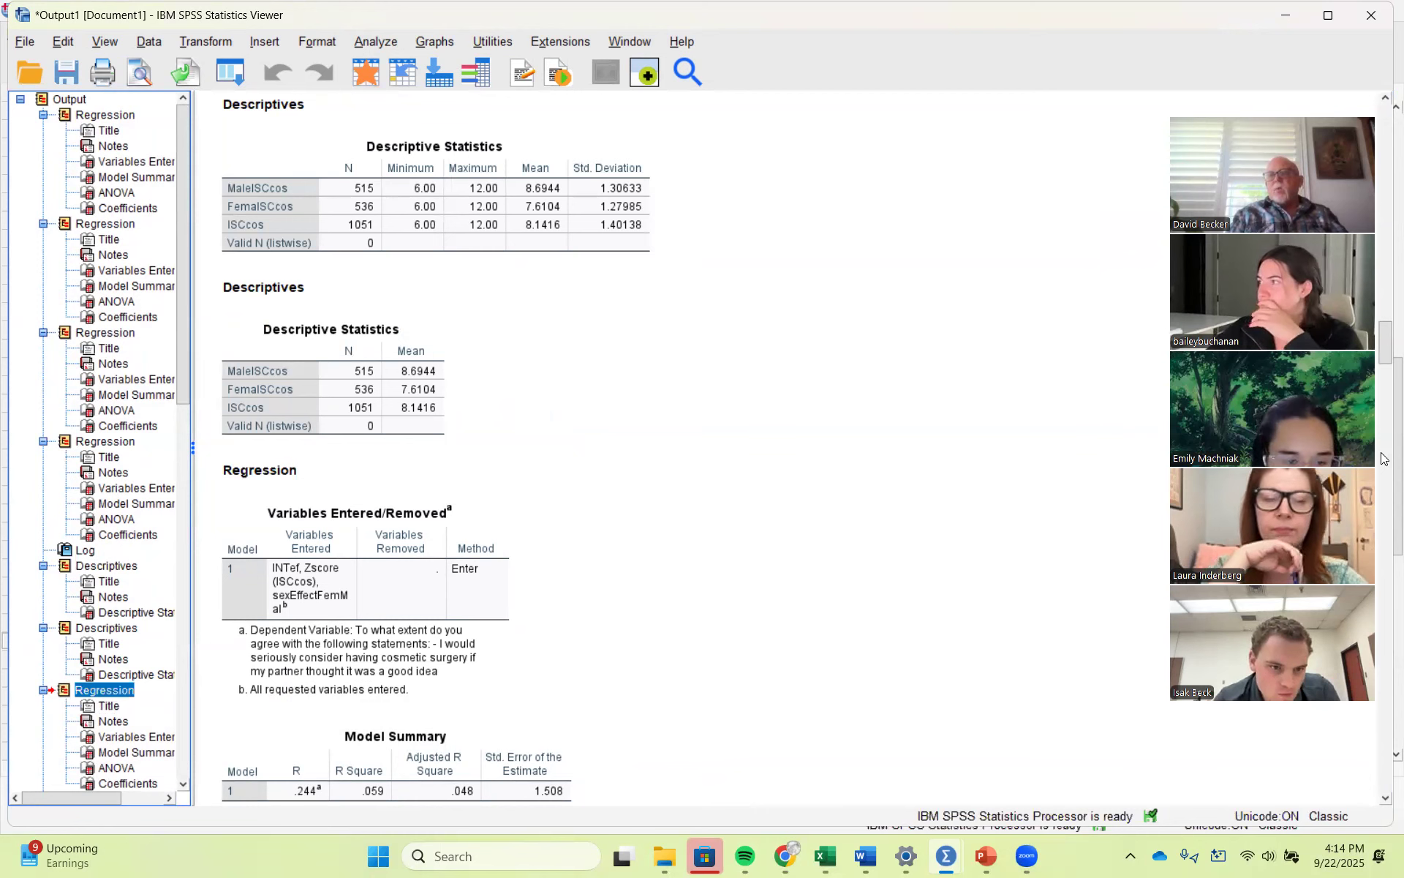
left_click_drag(1384, 351, 1384, 386)
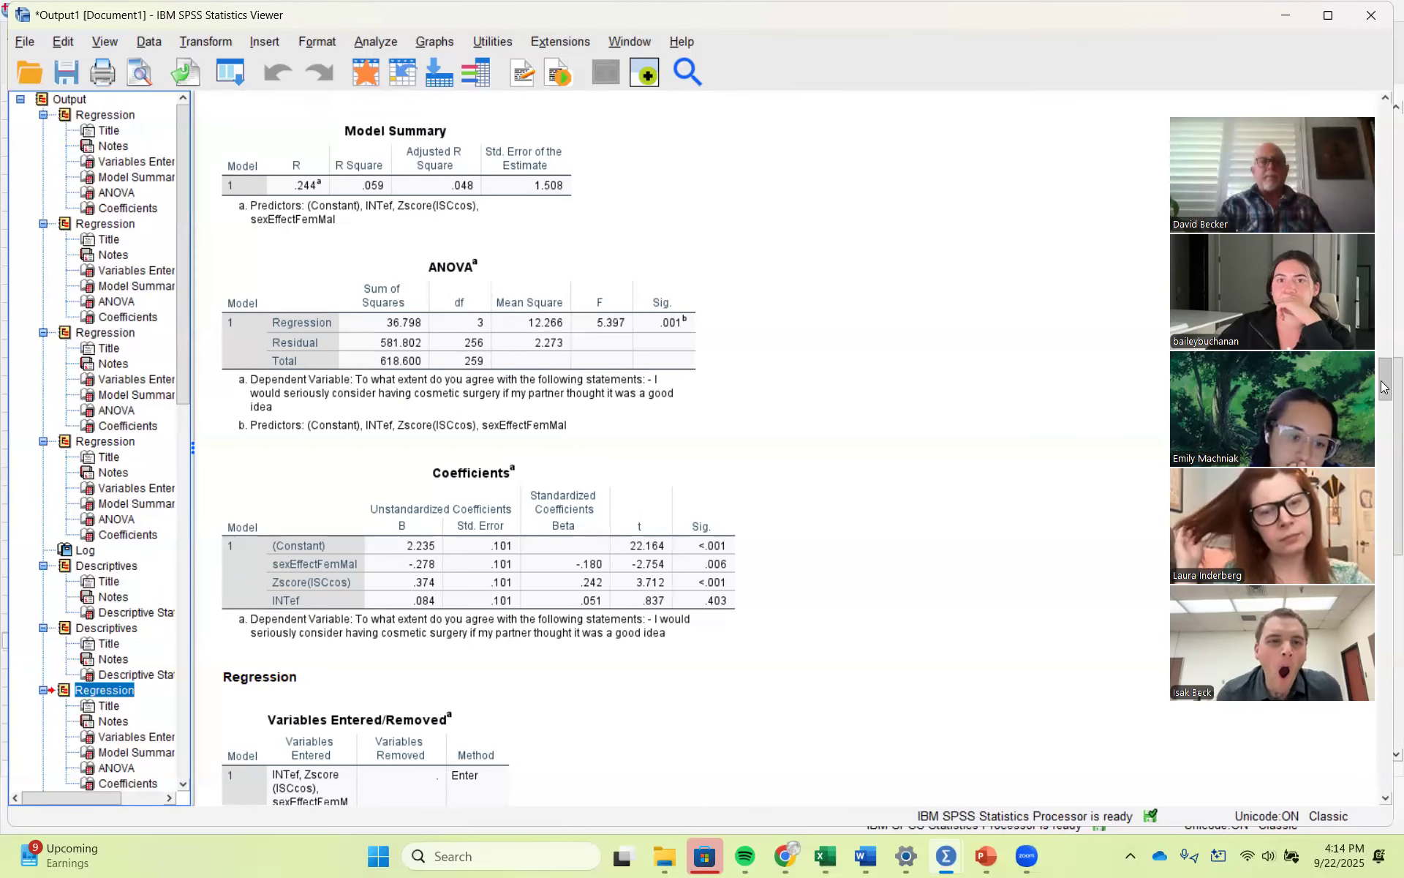
left_click(660, 616)
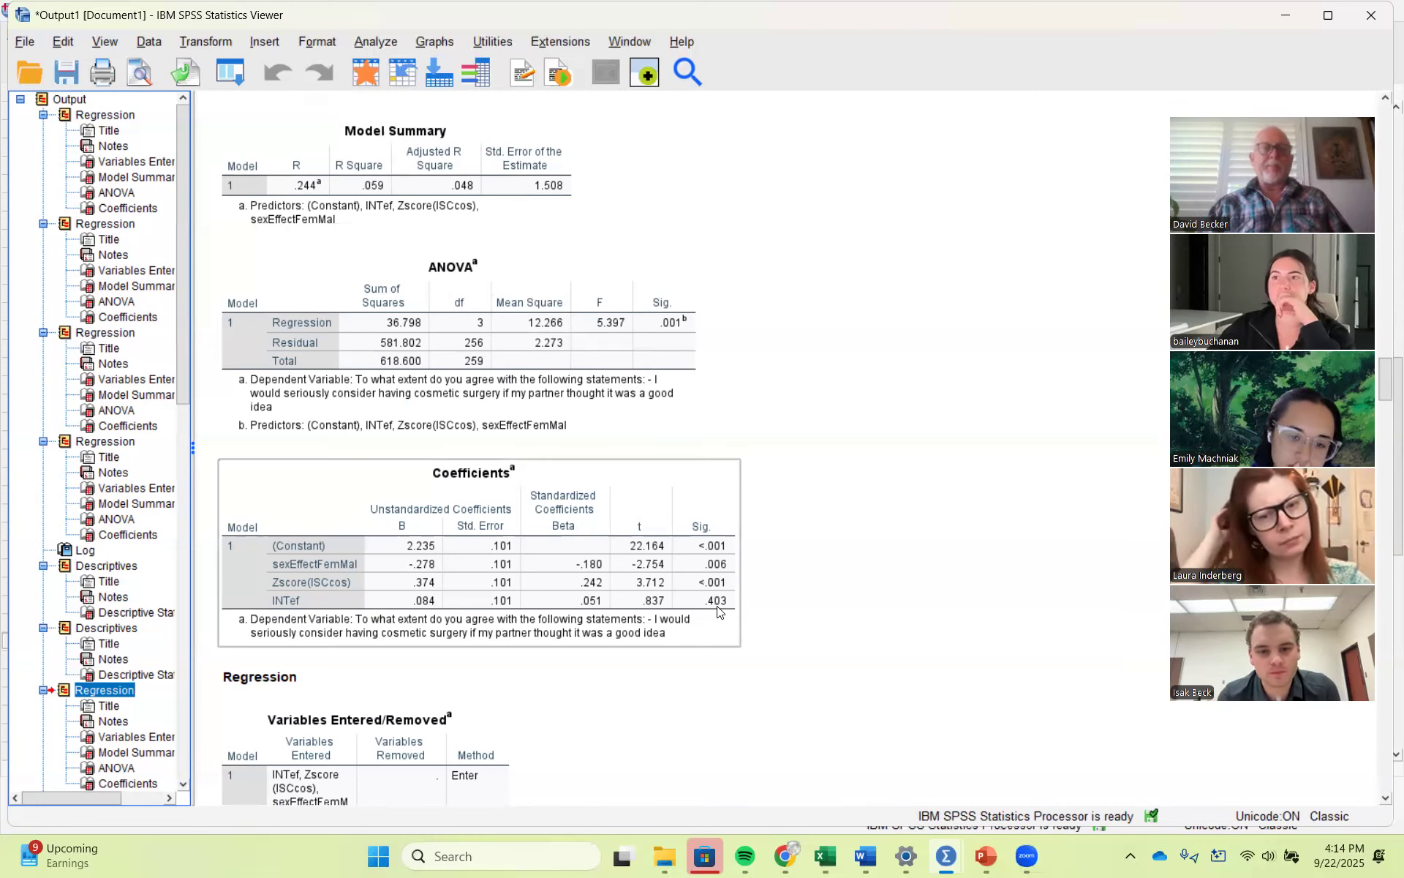
left_click(860, 622)
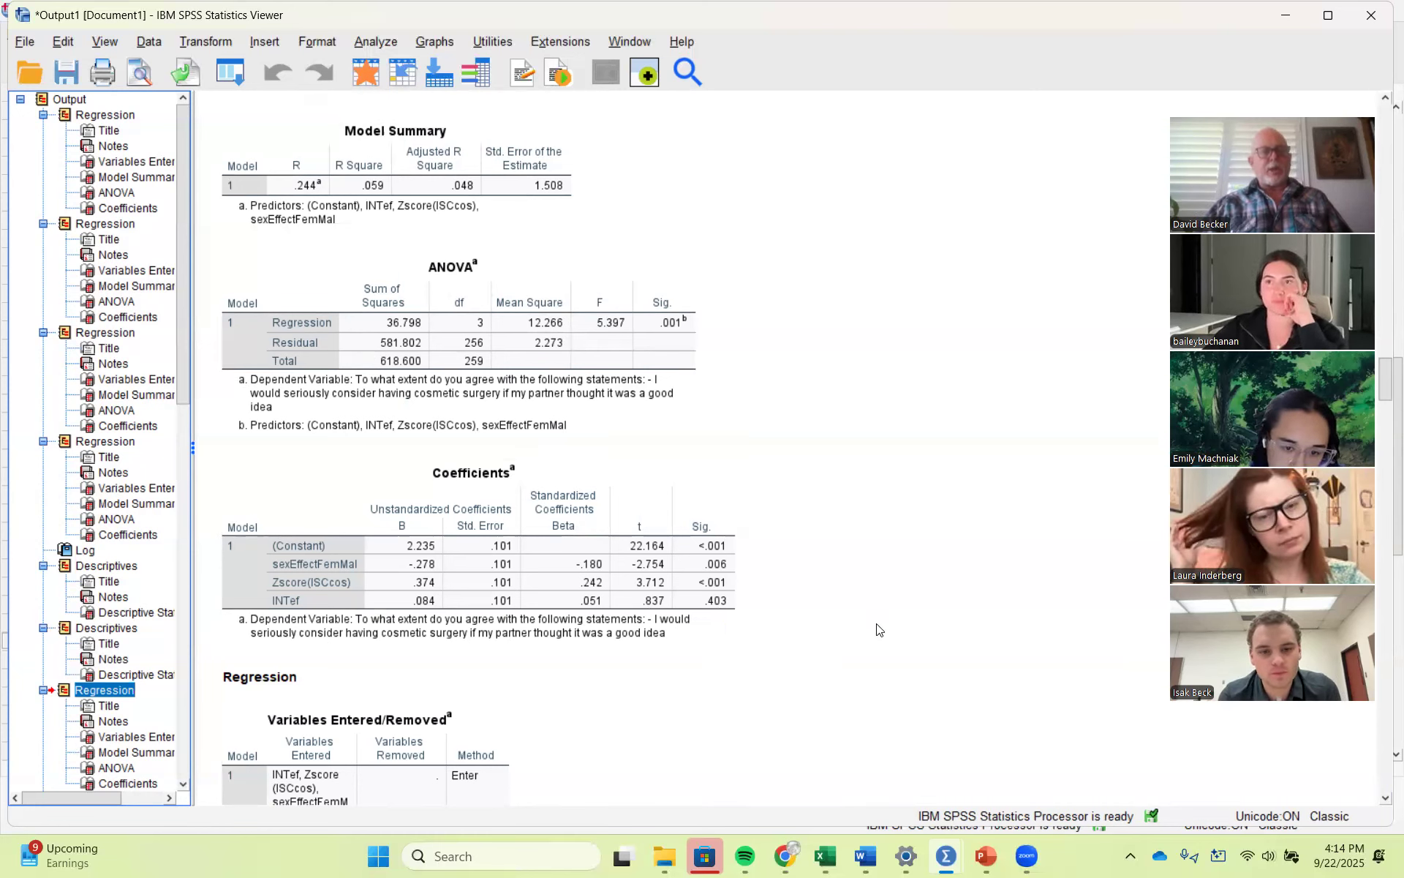
left_click(341, 372)
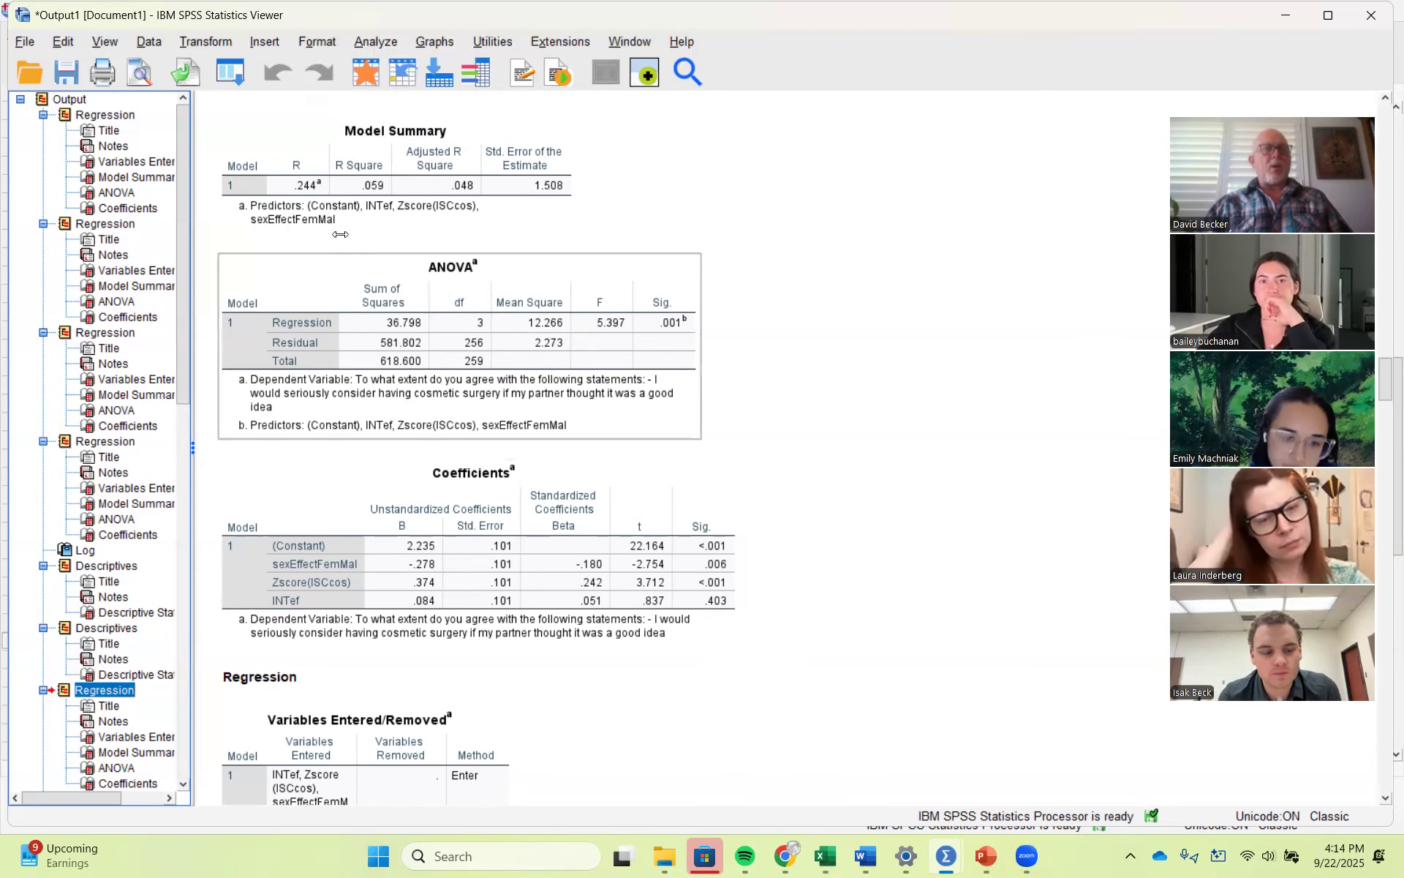
left_click(604, 550)
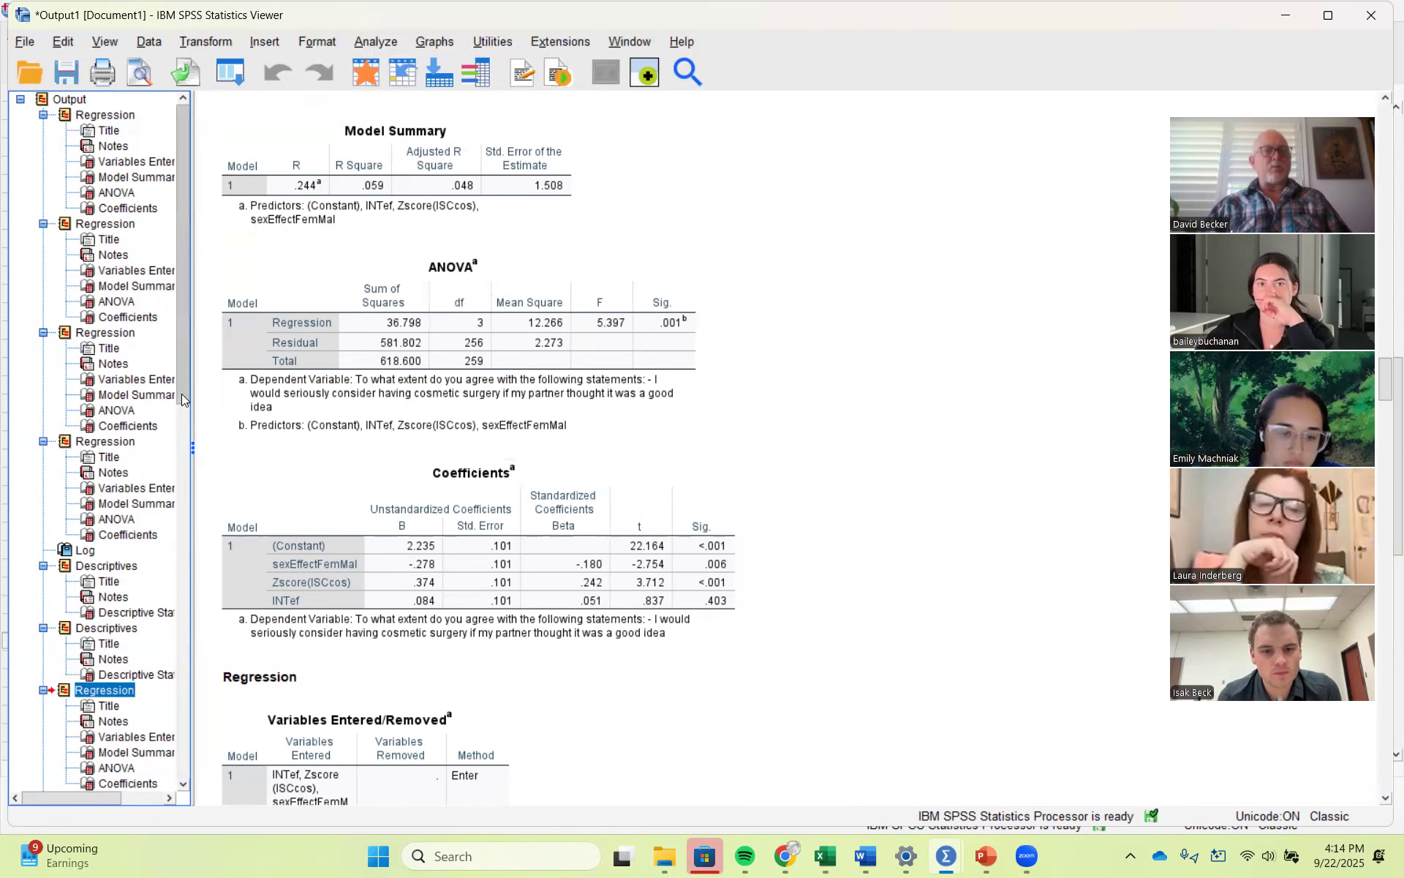
Step: Review the Coefficients table of the last regression in the output, with predictors sexEffectFemMal, ZISCcosGroupMC and INTefGroup
scroll(153, 723, "down", 10)
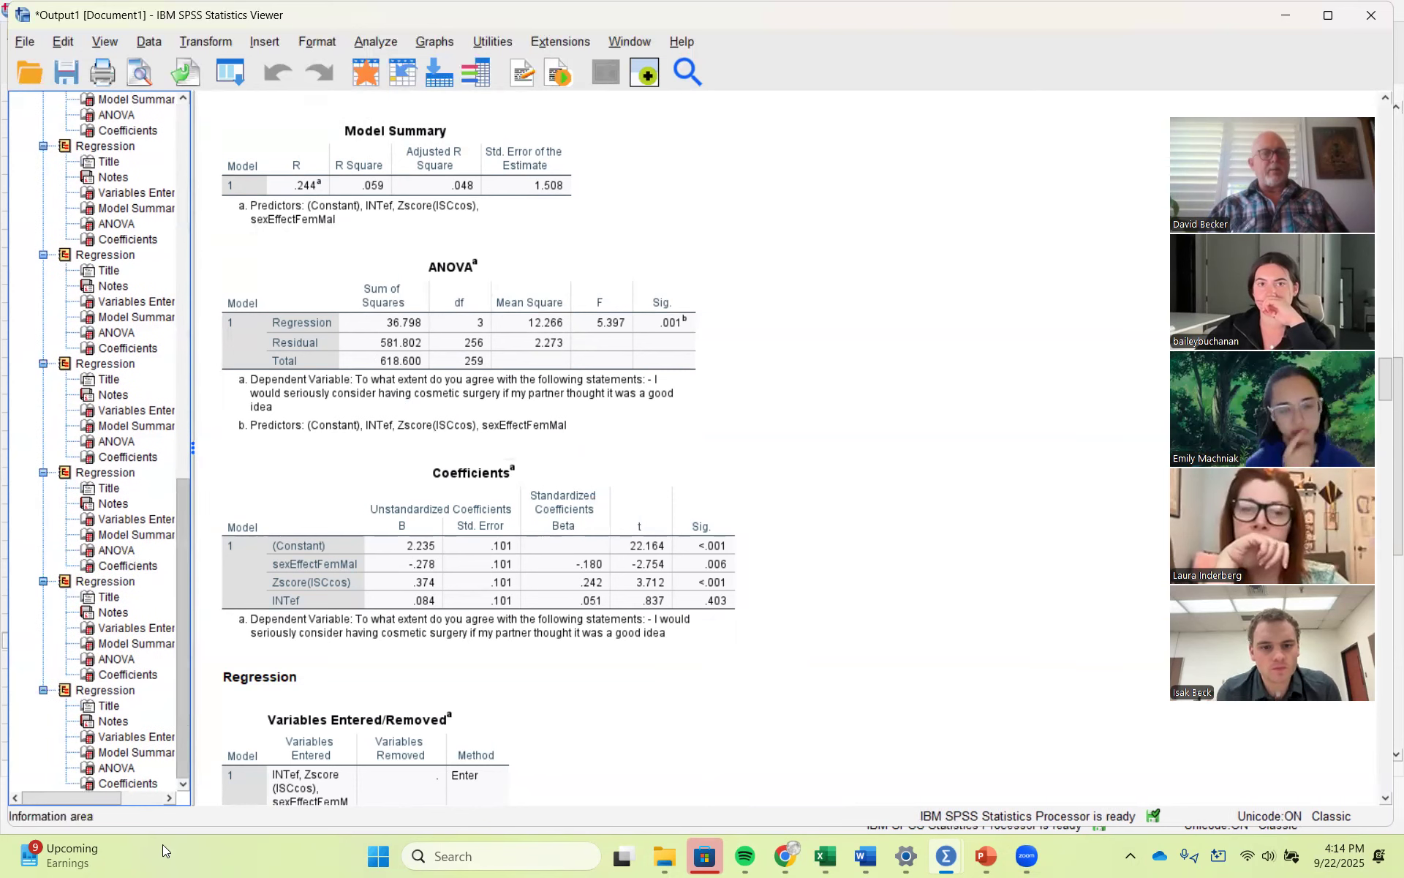
left_click(102, 691)
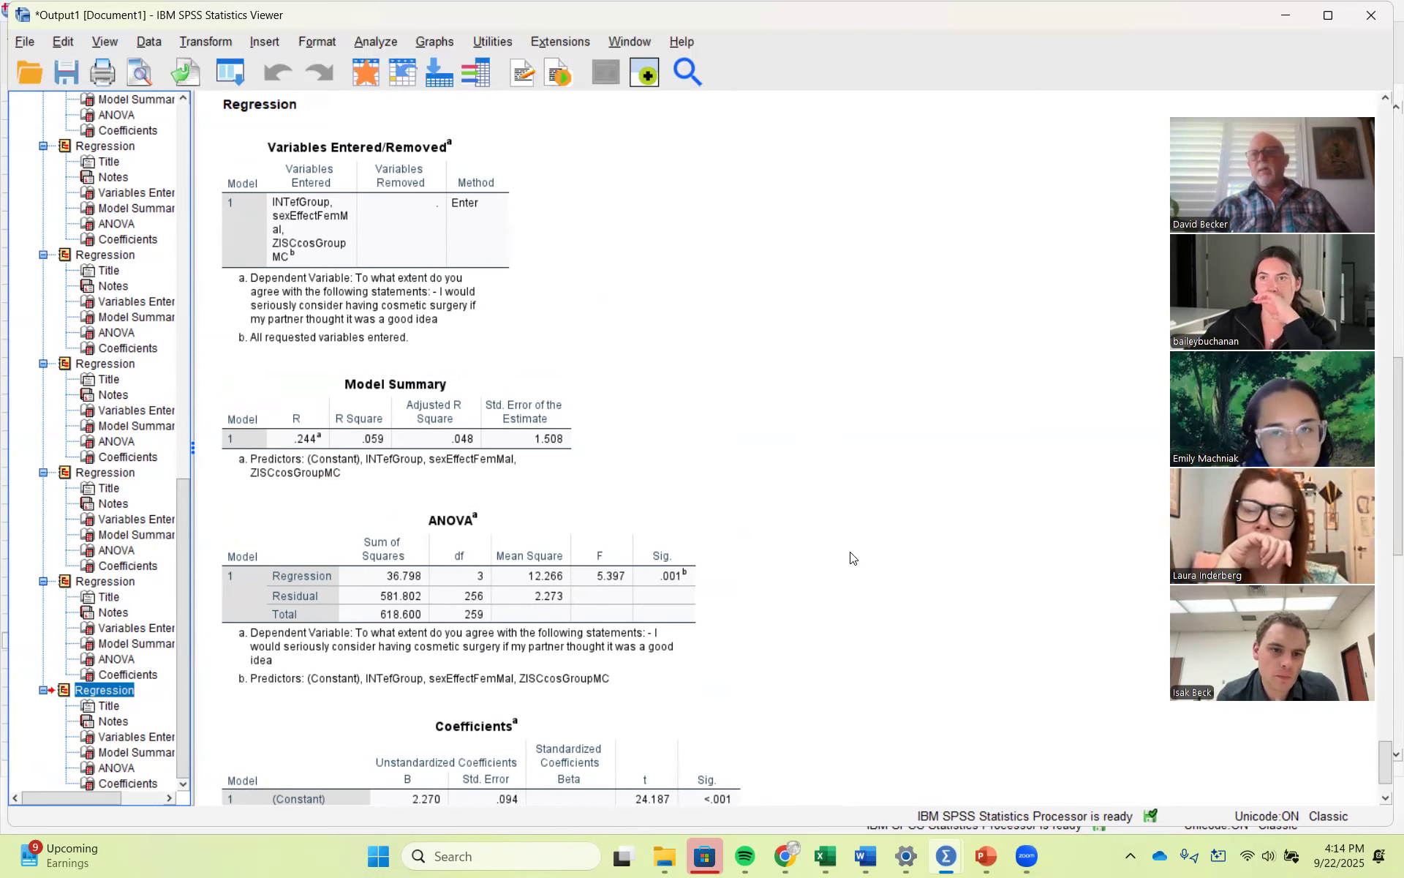
left_click(1394, 538)
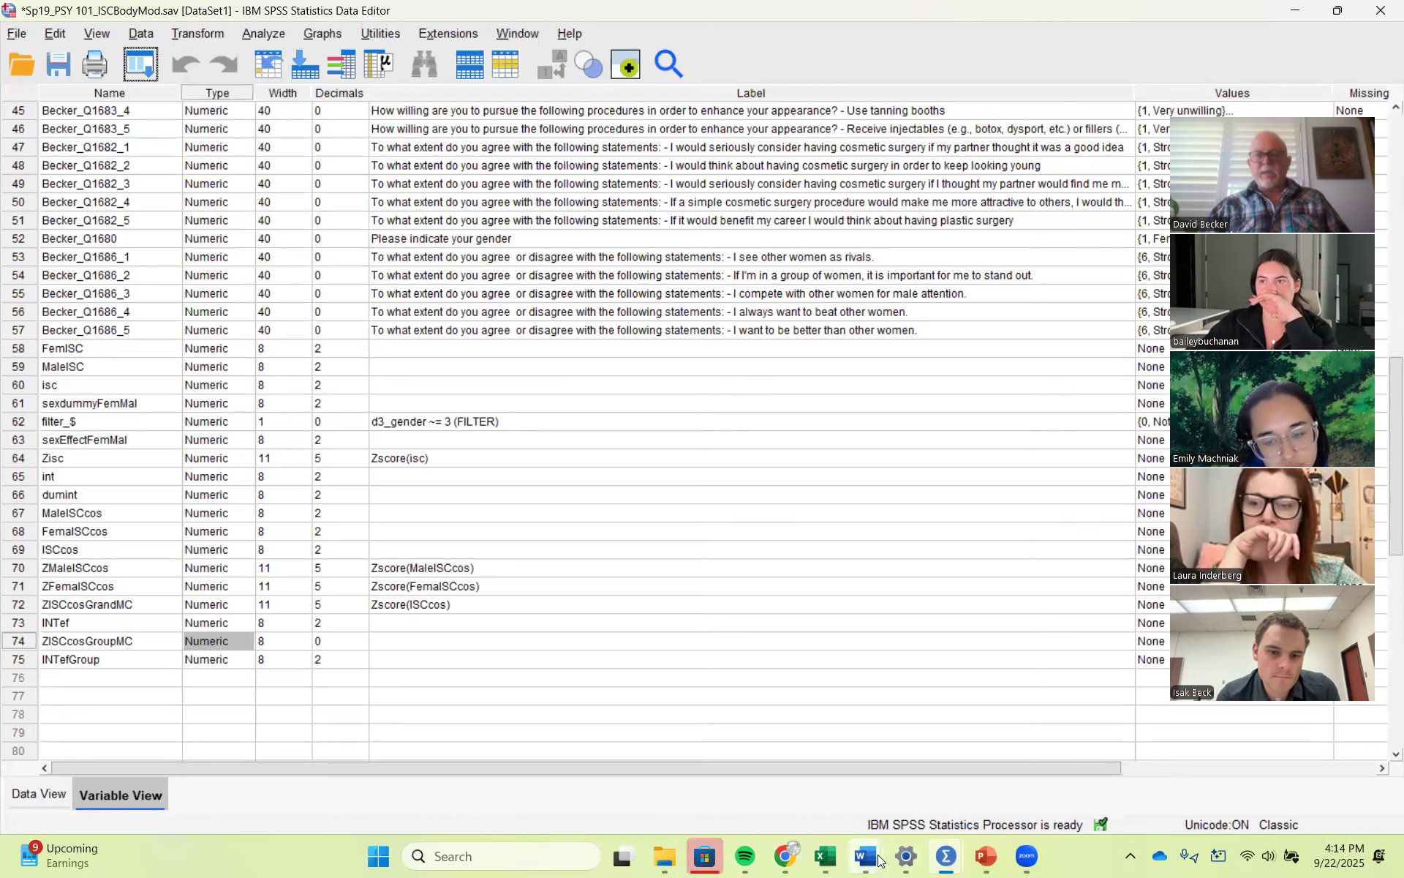
mouse_move(948, 861)
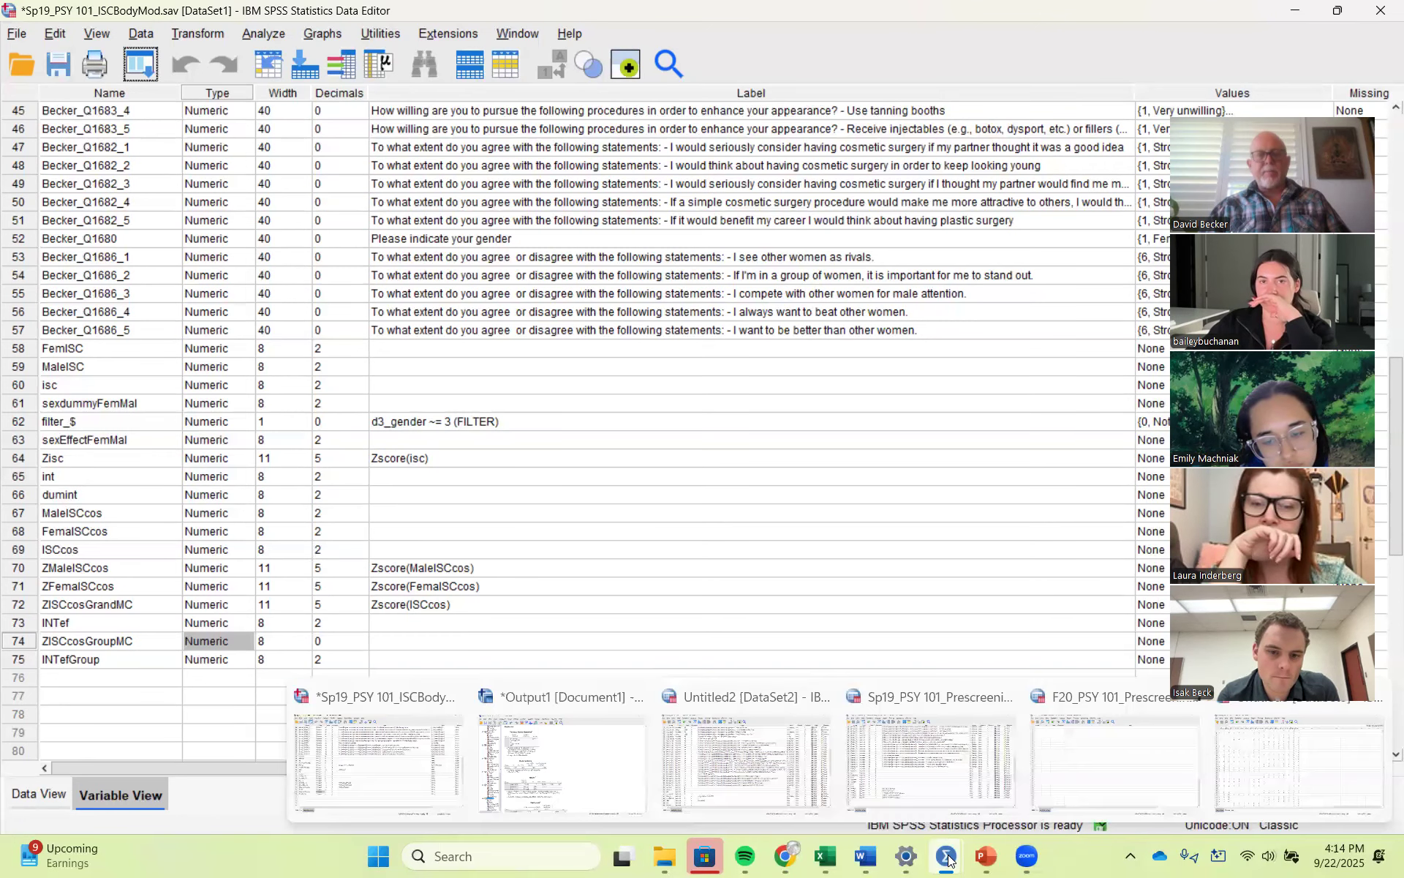
left_click(569, 750)
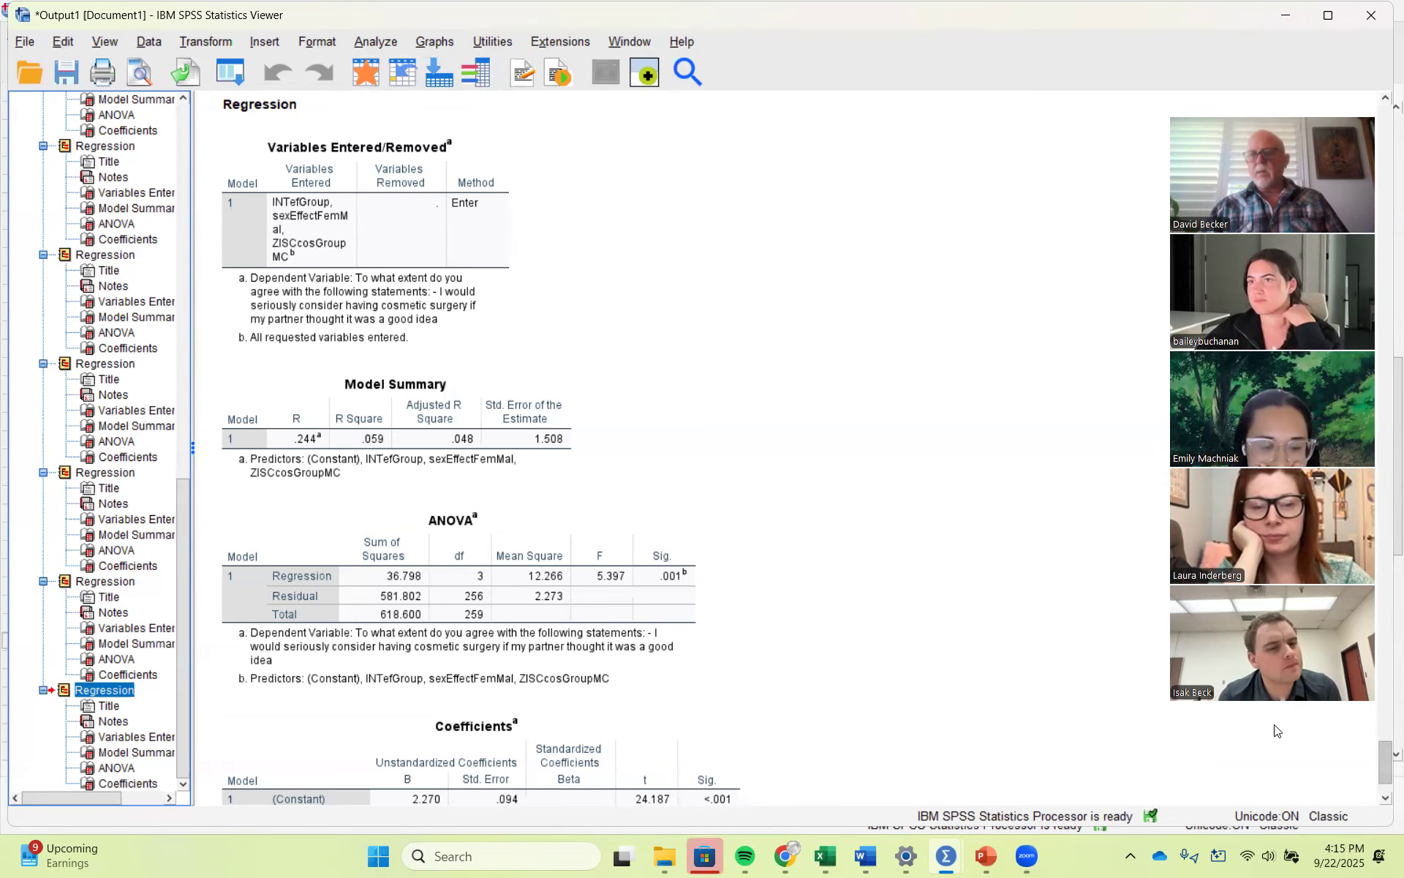
scroll(1277, 730, "down", 3)
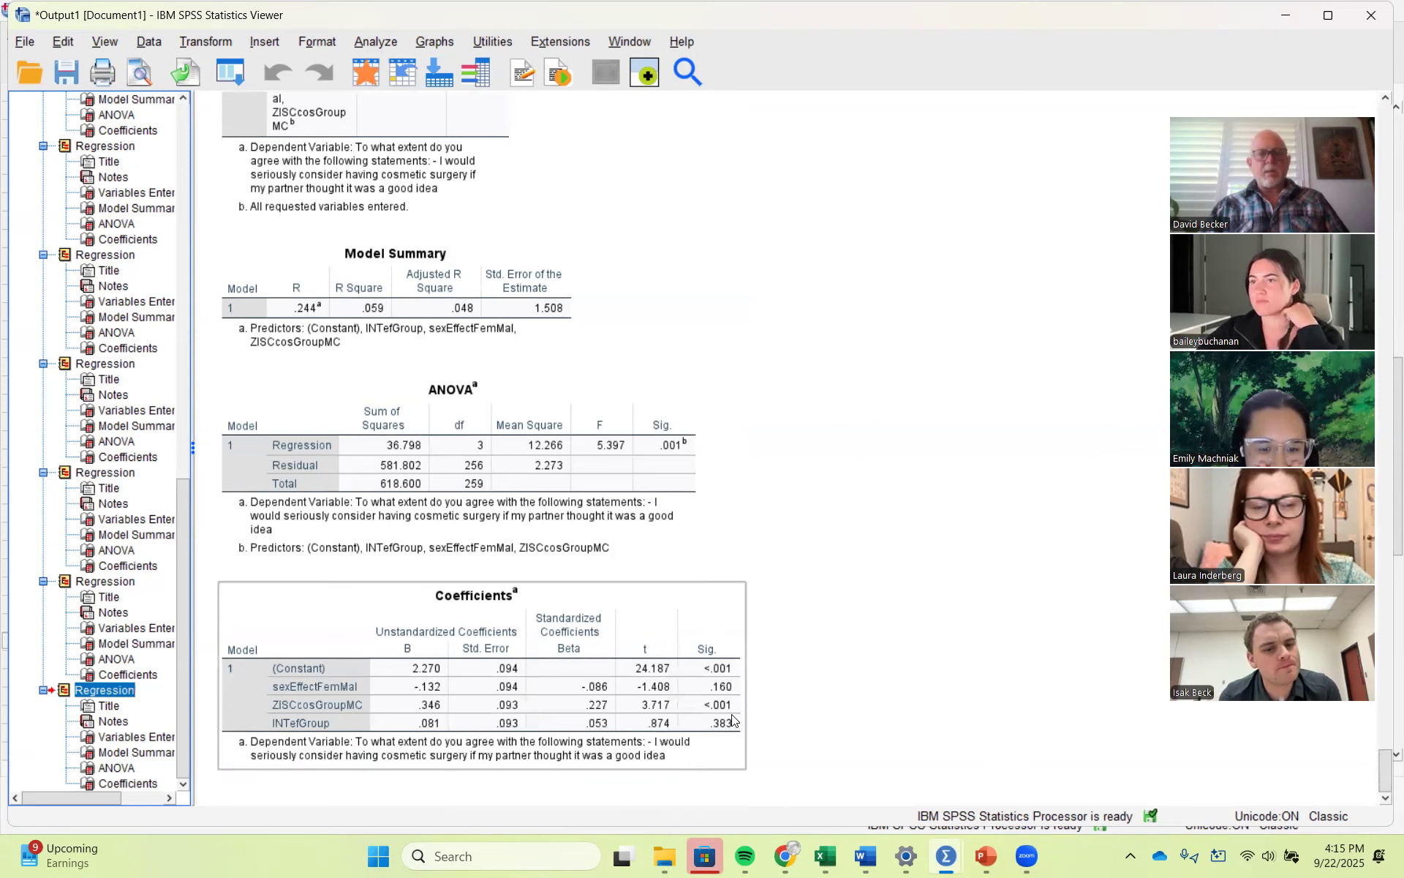
left_click(715, 749)
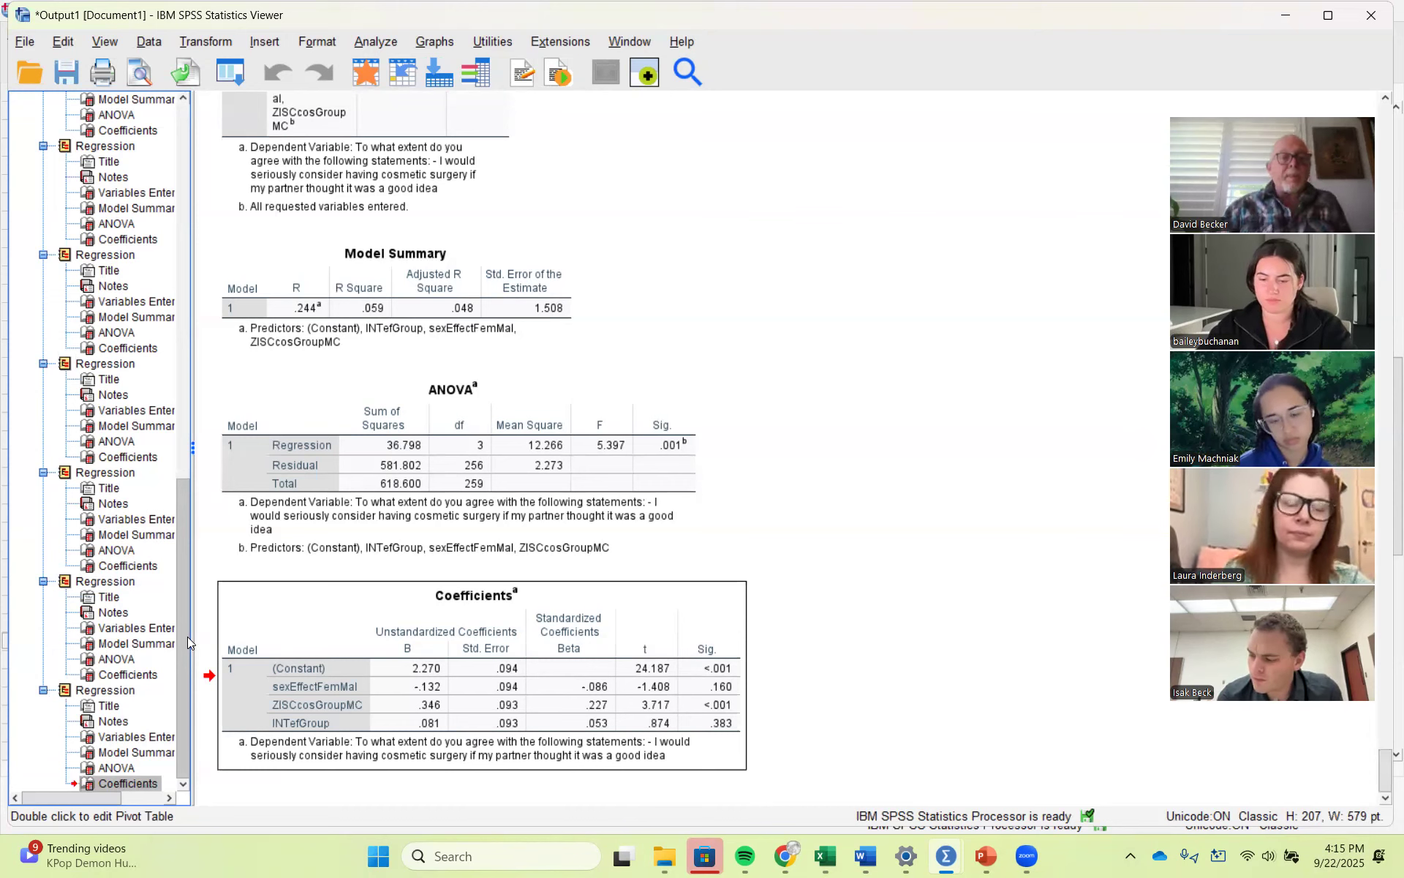
Step: Compare the coefficients of the Zscore(ISCcos) regression with those of the final ZISCcosGroupMC regression for the "my partner thought it was a good idea" item
left_click_drag(187, 641, 185, 419)
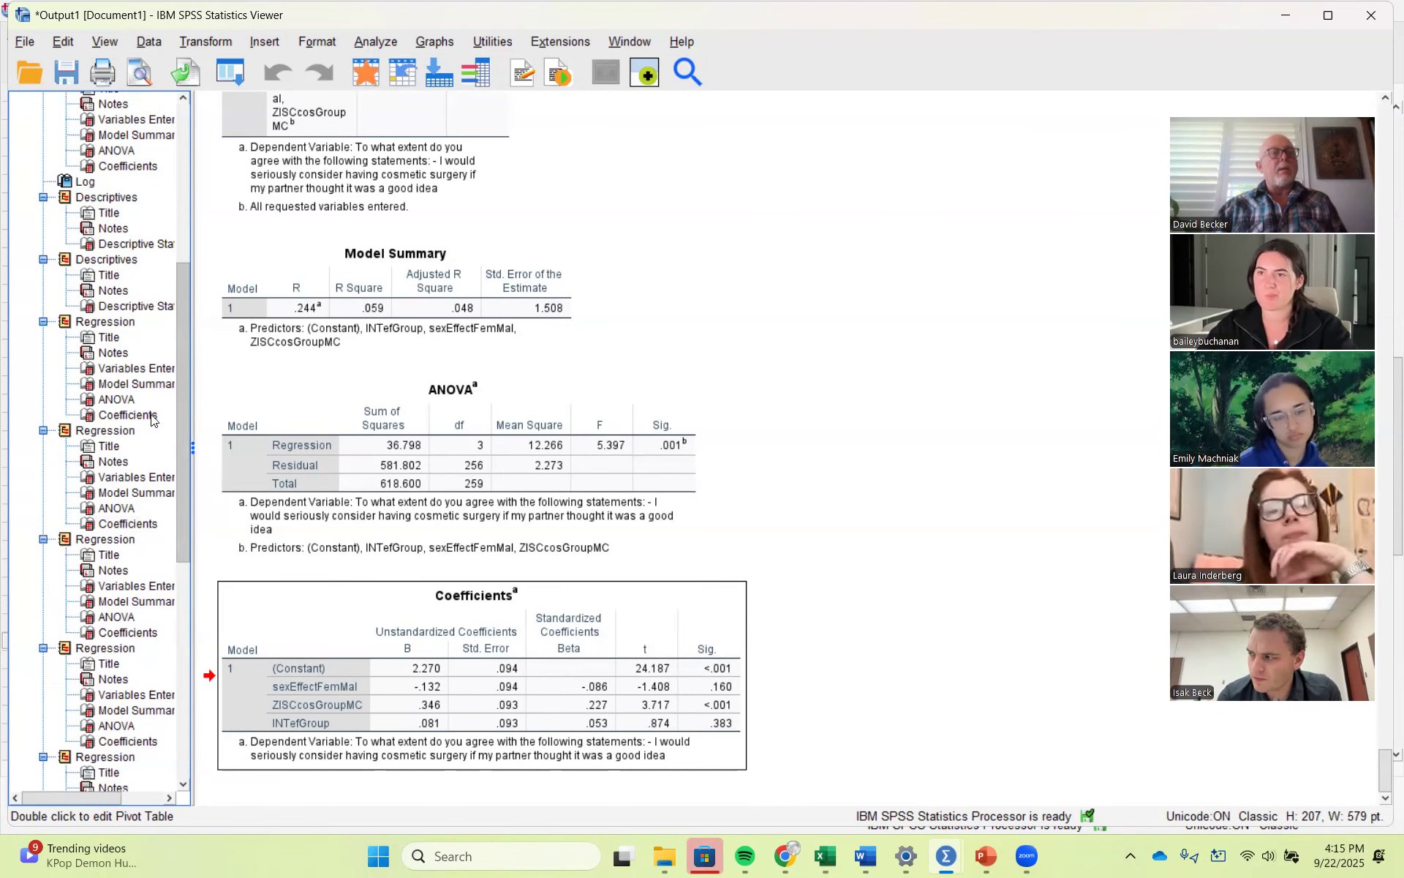
left_click(104, 321)
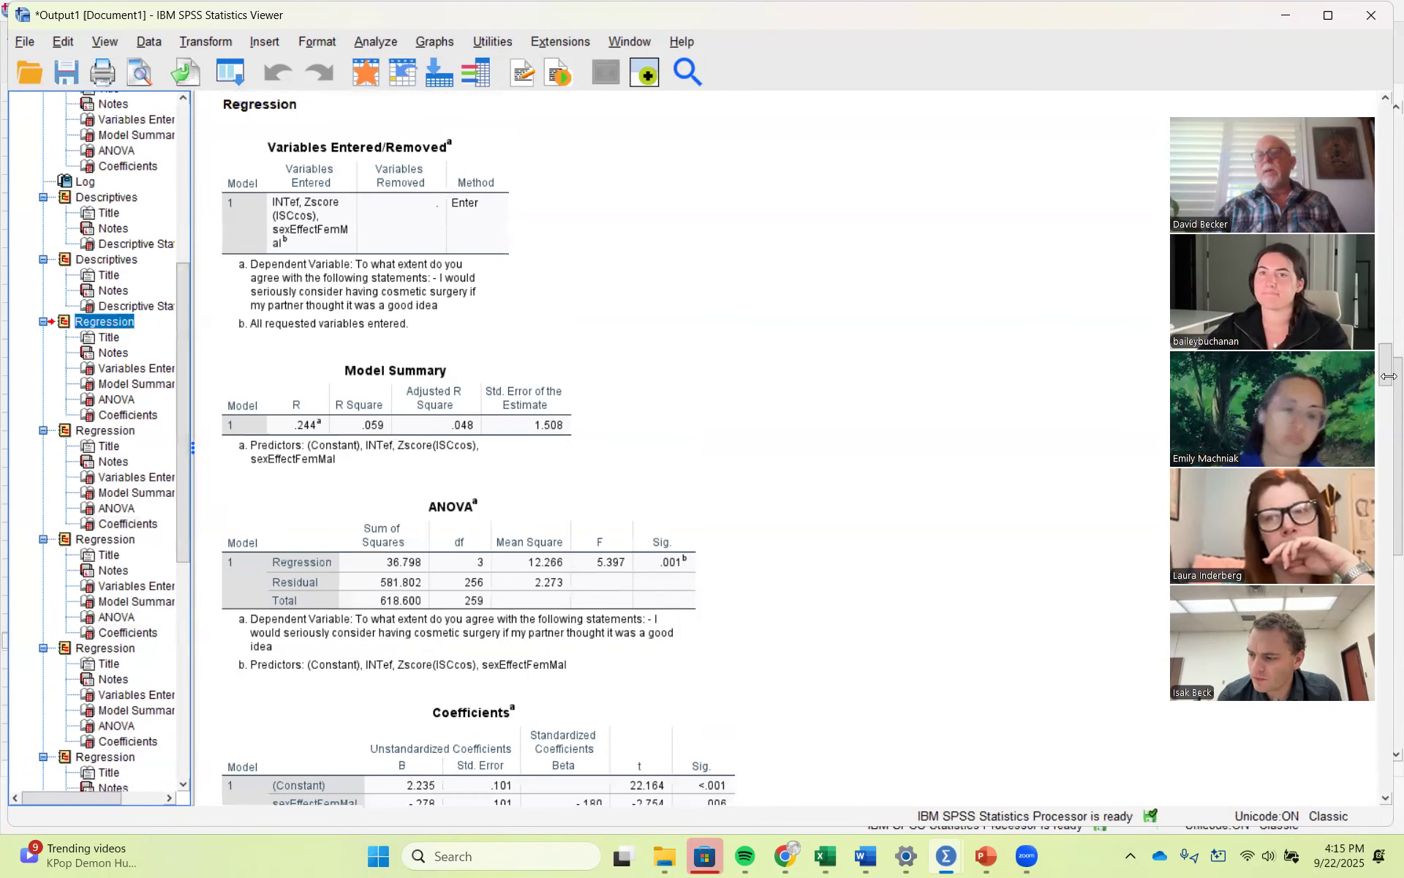
left_click_drag(1388, 376, 1384, 392)
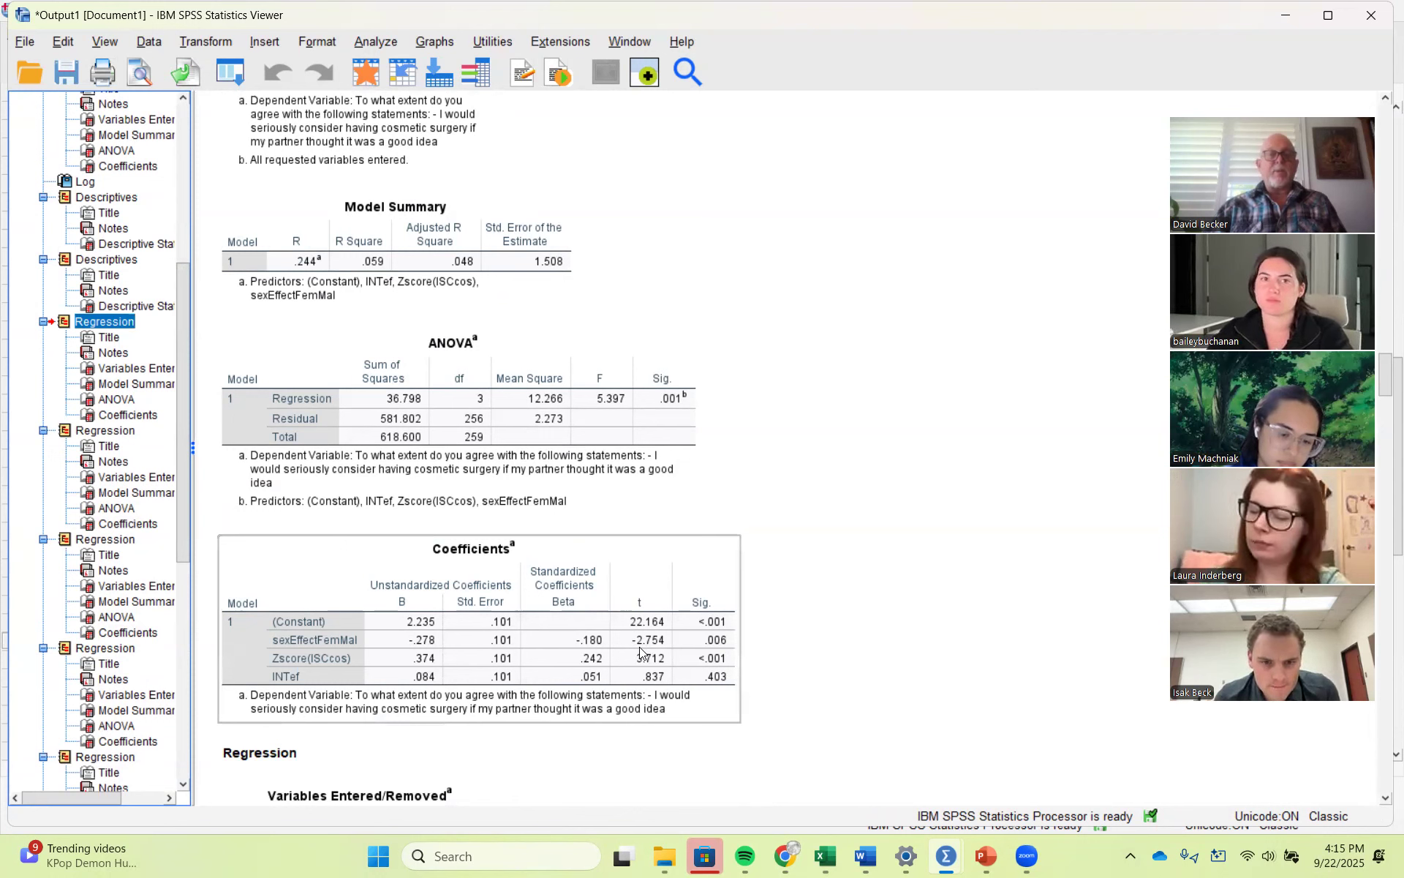
left_click_drag(187, 531, 183, 788)
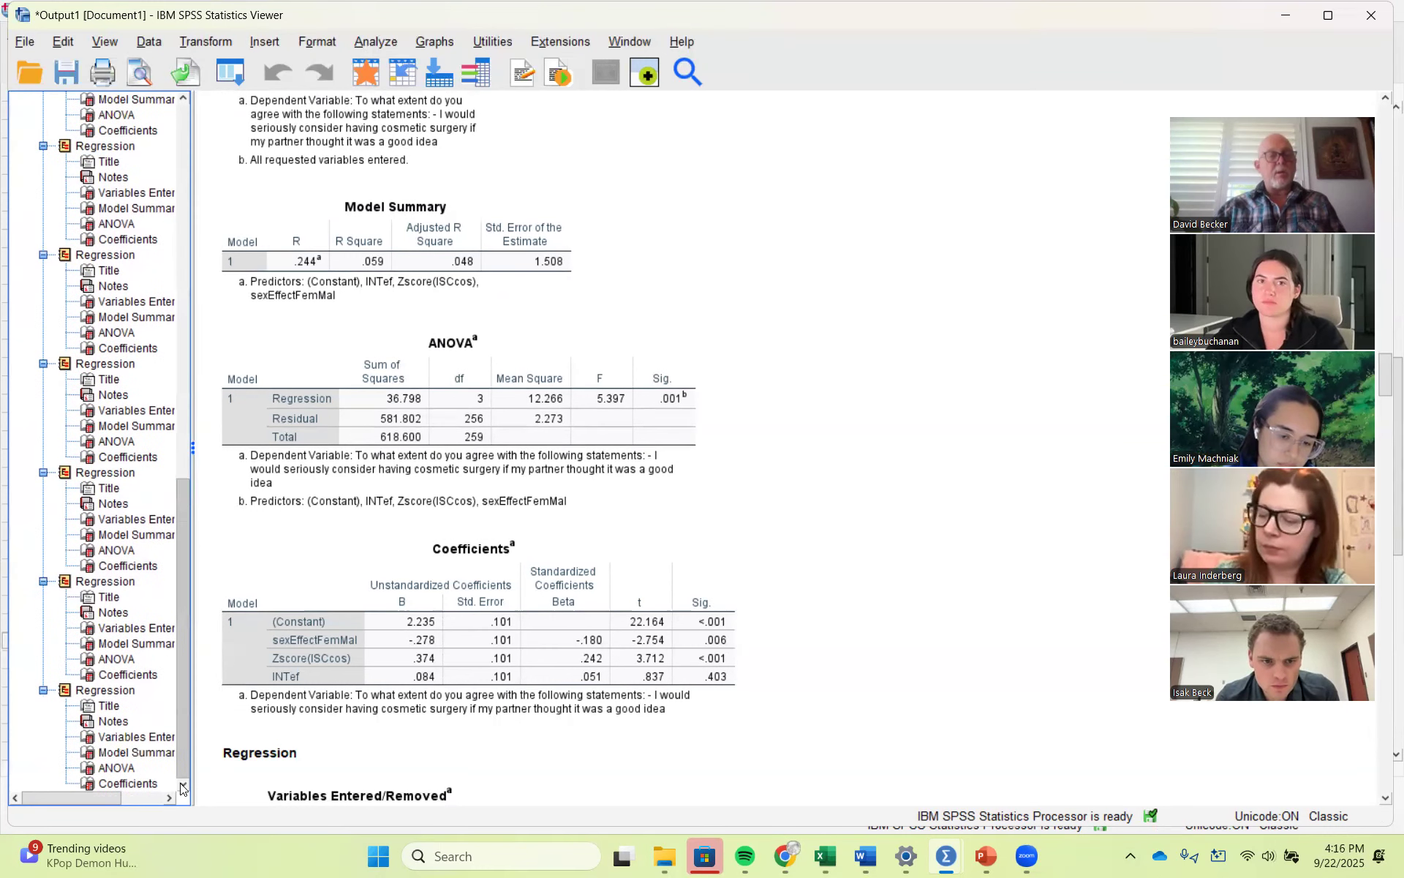
left_click(126, 782)
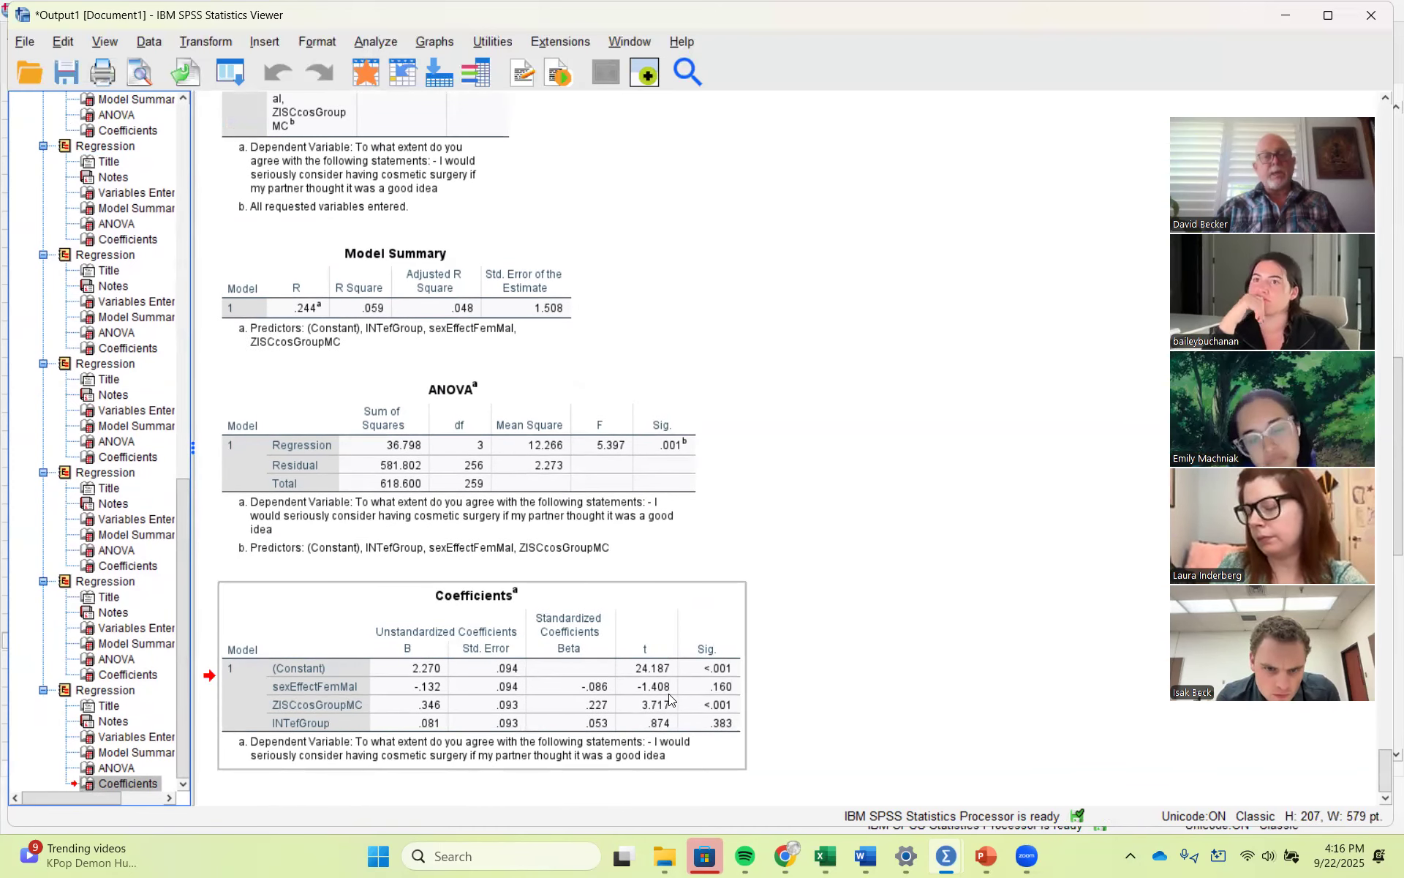
left_click_drag(186, 663, 199, 466)
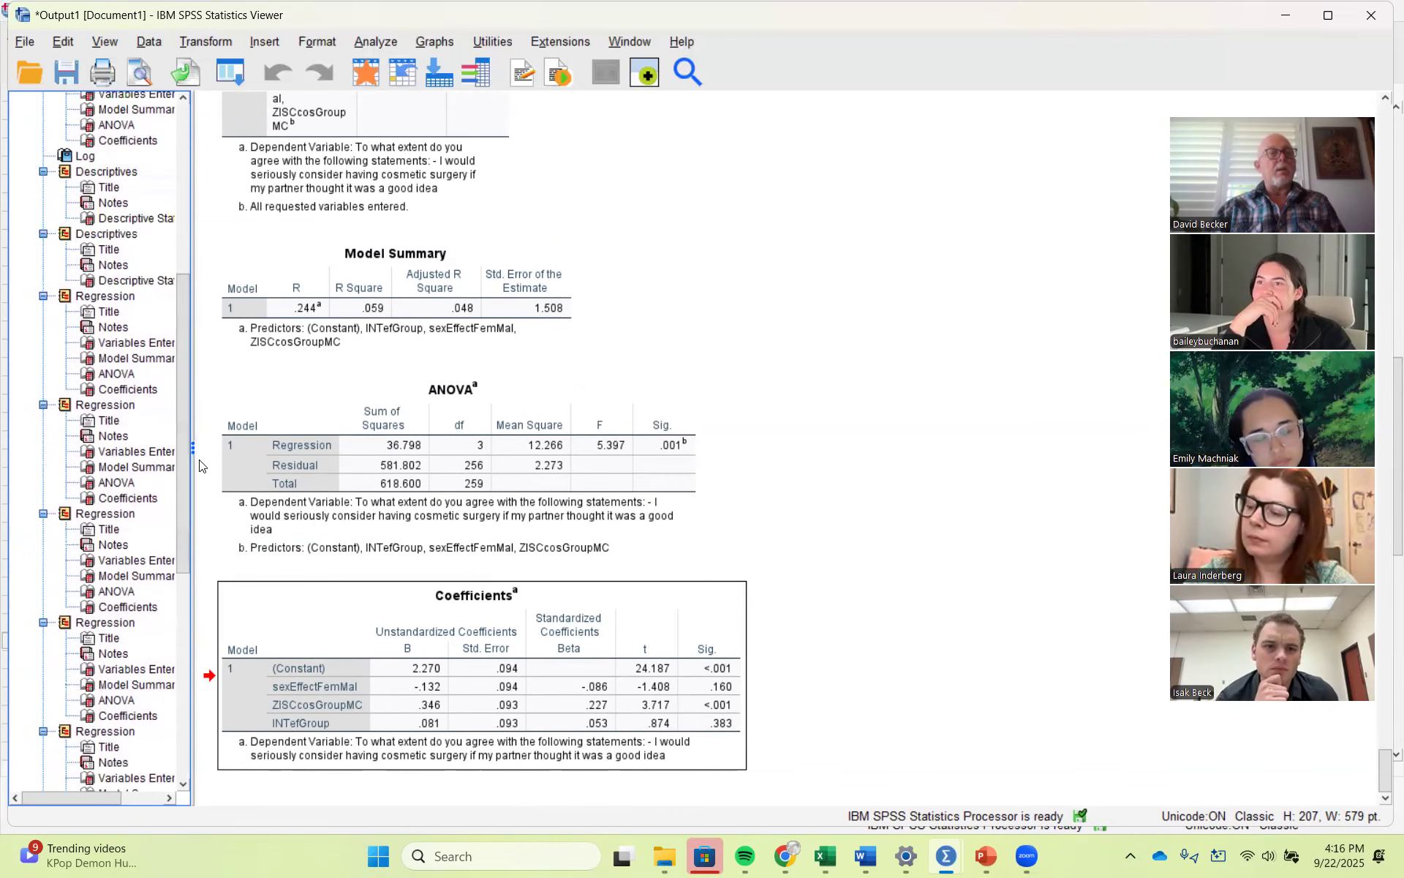
left_click(130, 296)
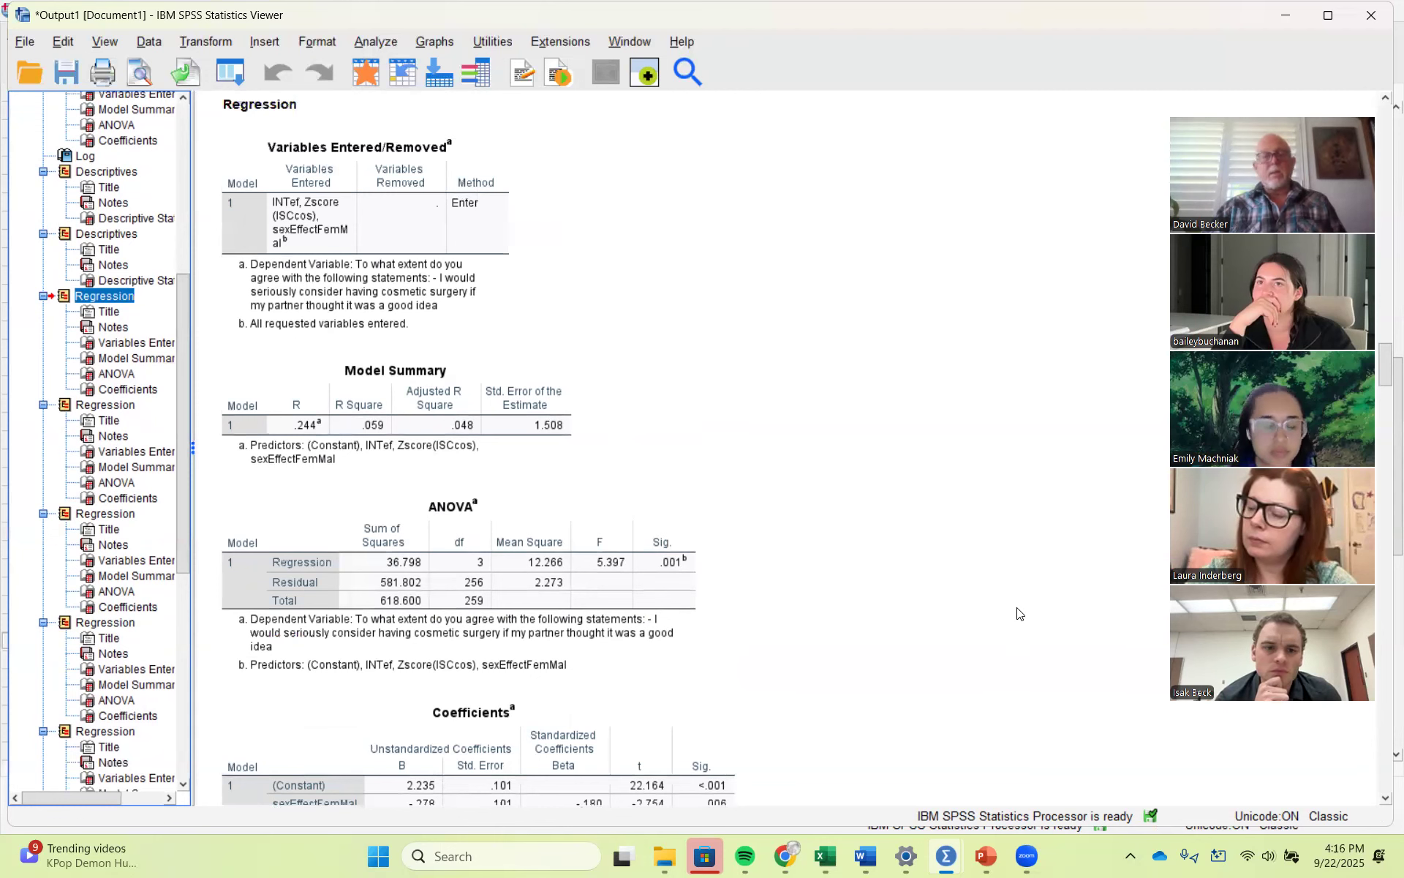
scroll(1382, 807, "down", 3)
left_click(330, 701)
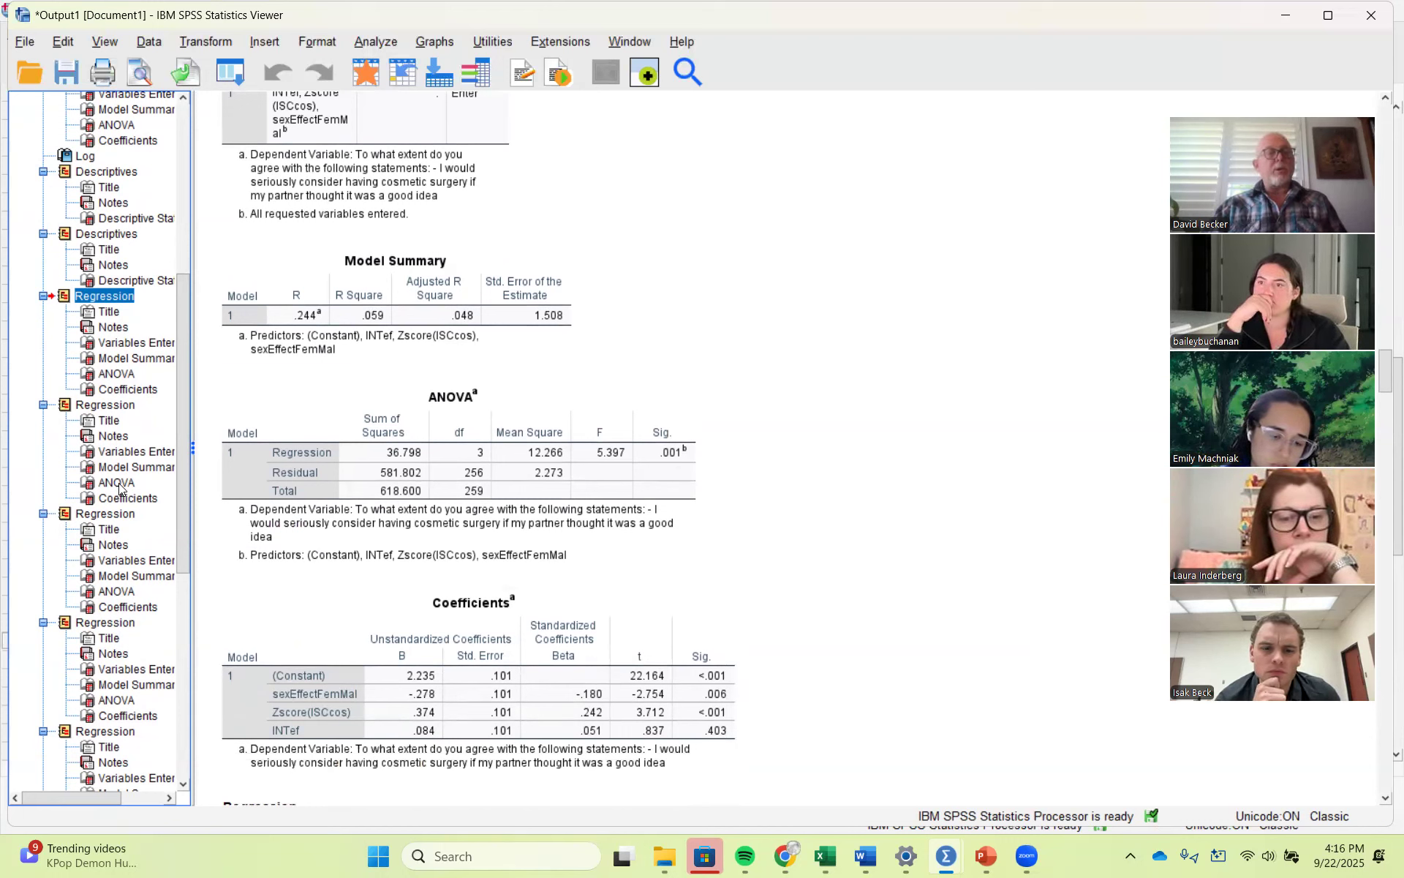
left_click_drag(180, 512, 183, 724)
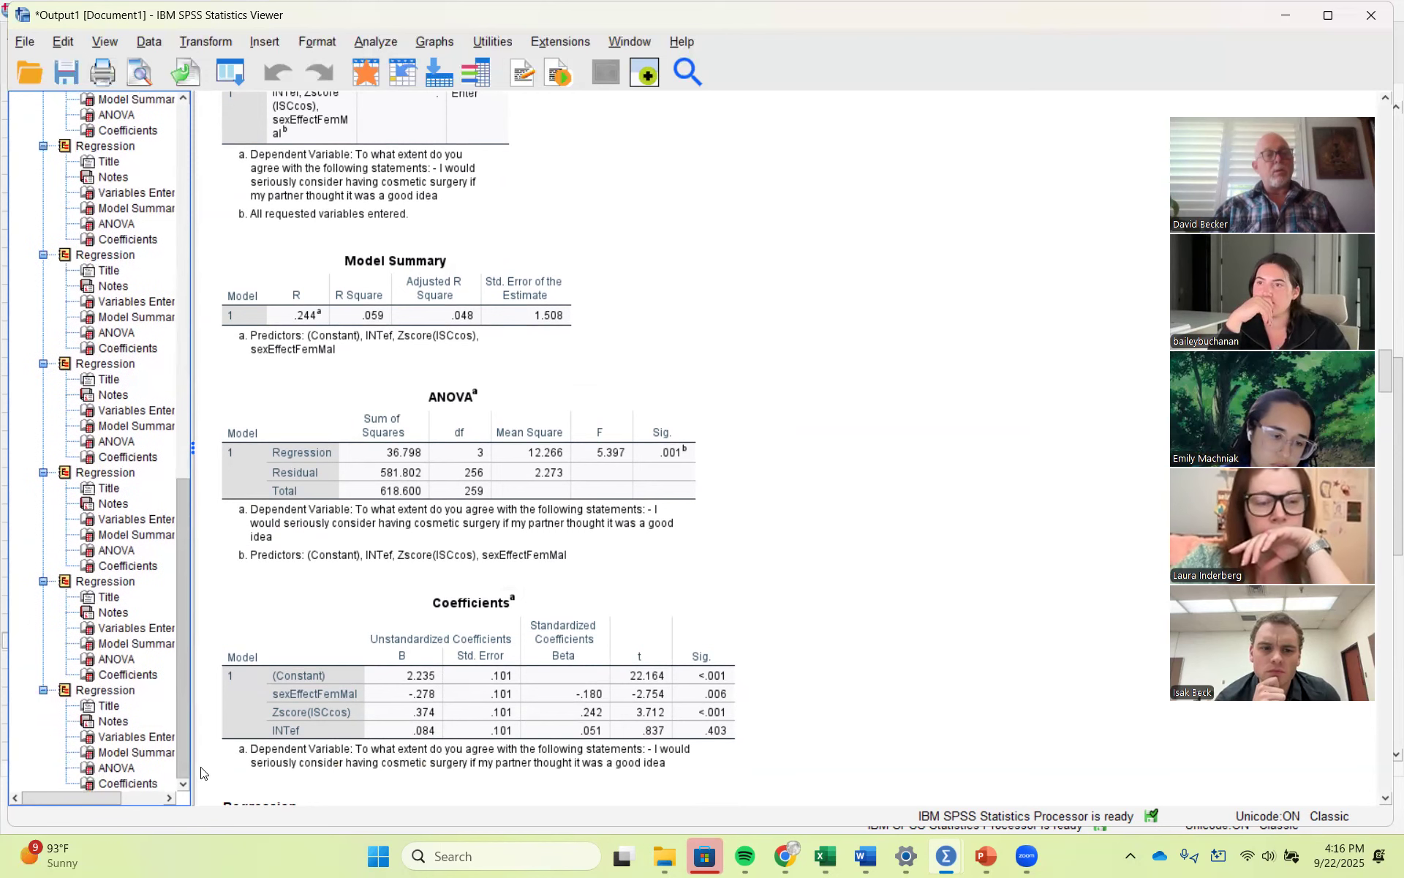
left_click(136, 782)
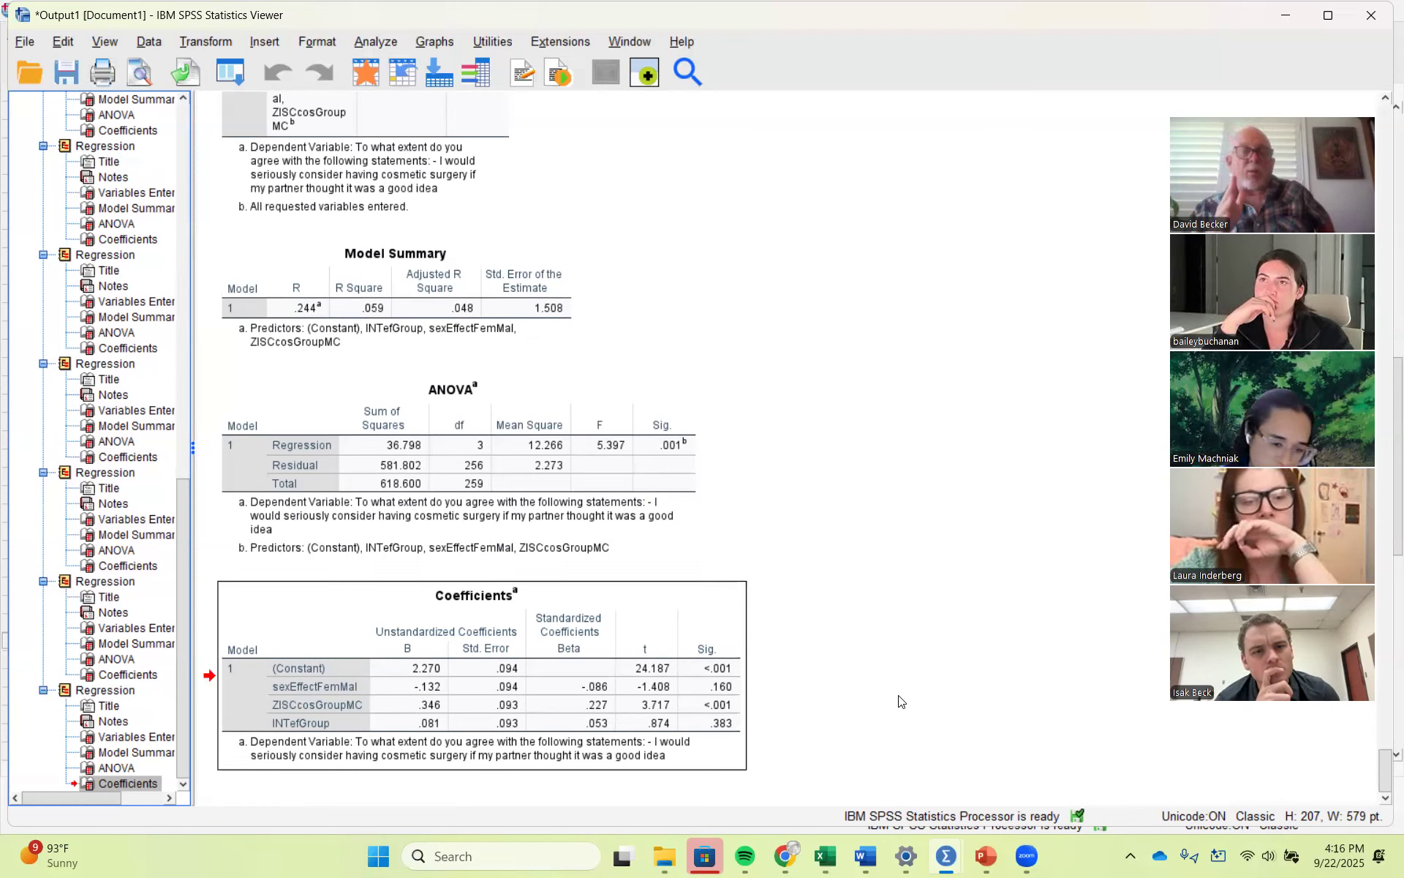
left_click(705, 497)
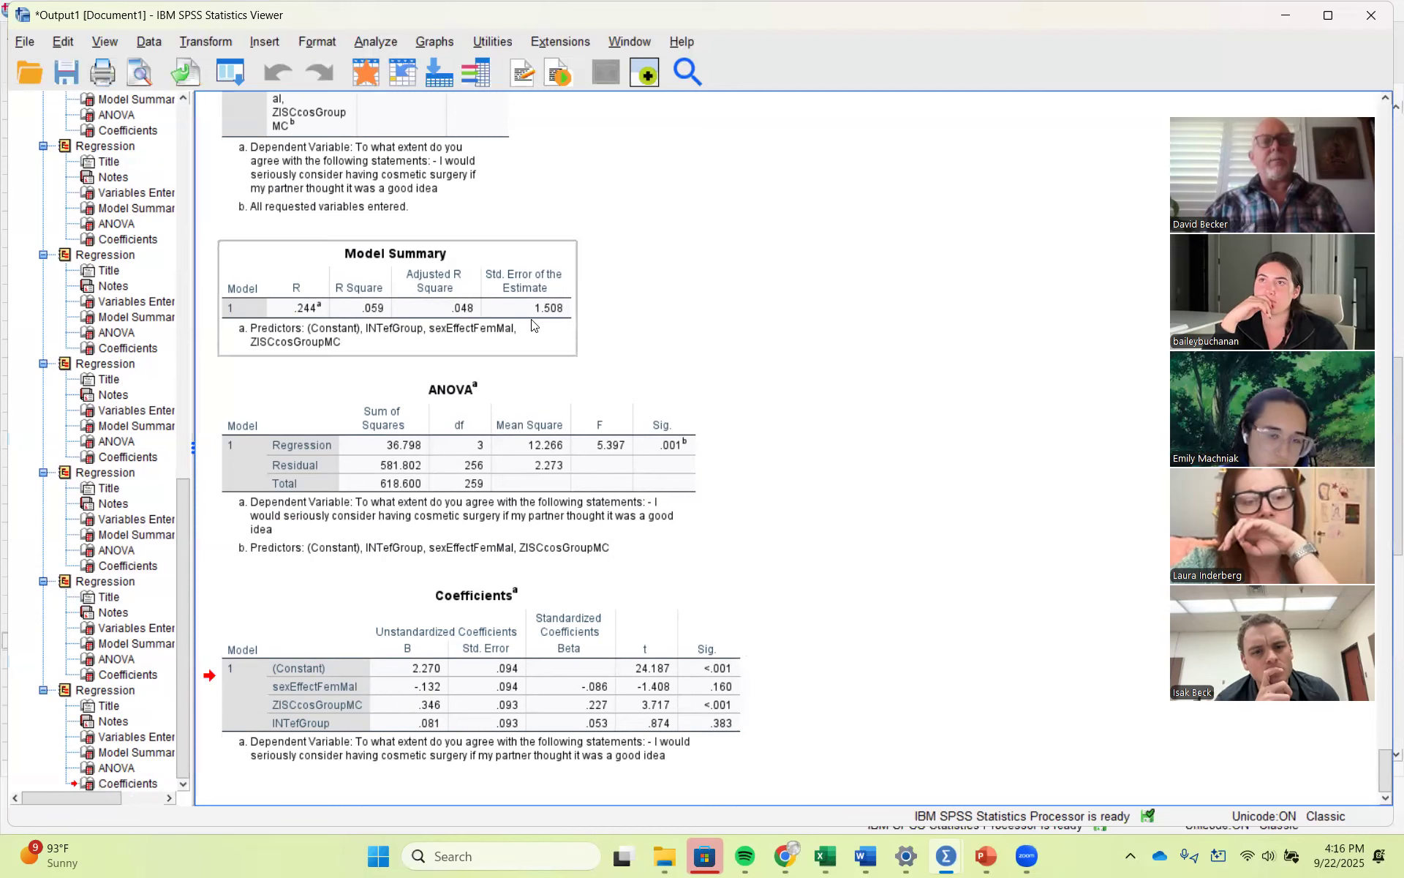
Step: Run the linear regression with "I would think about having cosmetic surgery in order to keep looking young" as dependent, using sexEffectFemMal, ZISCcosGroupMC and INTefGroup
left_click(383, 47)
mouse_move(435, 329)
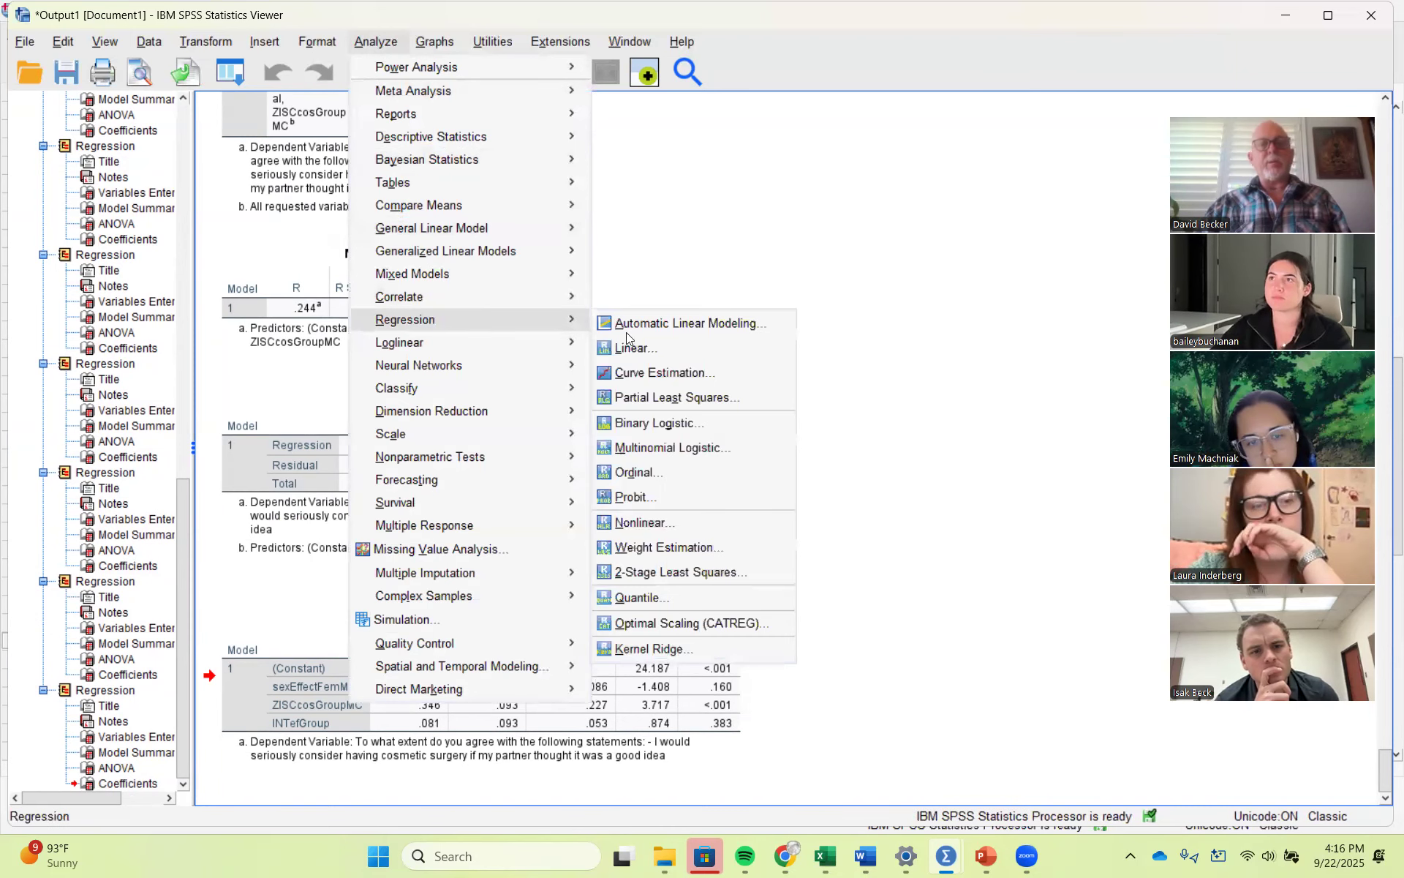
left_click(629, 342)
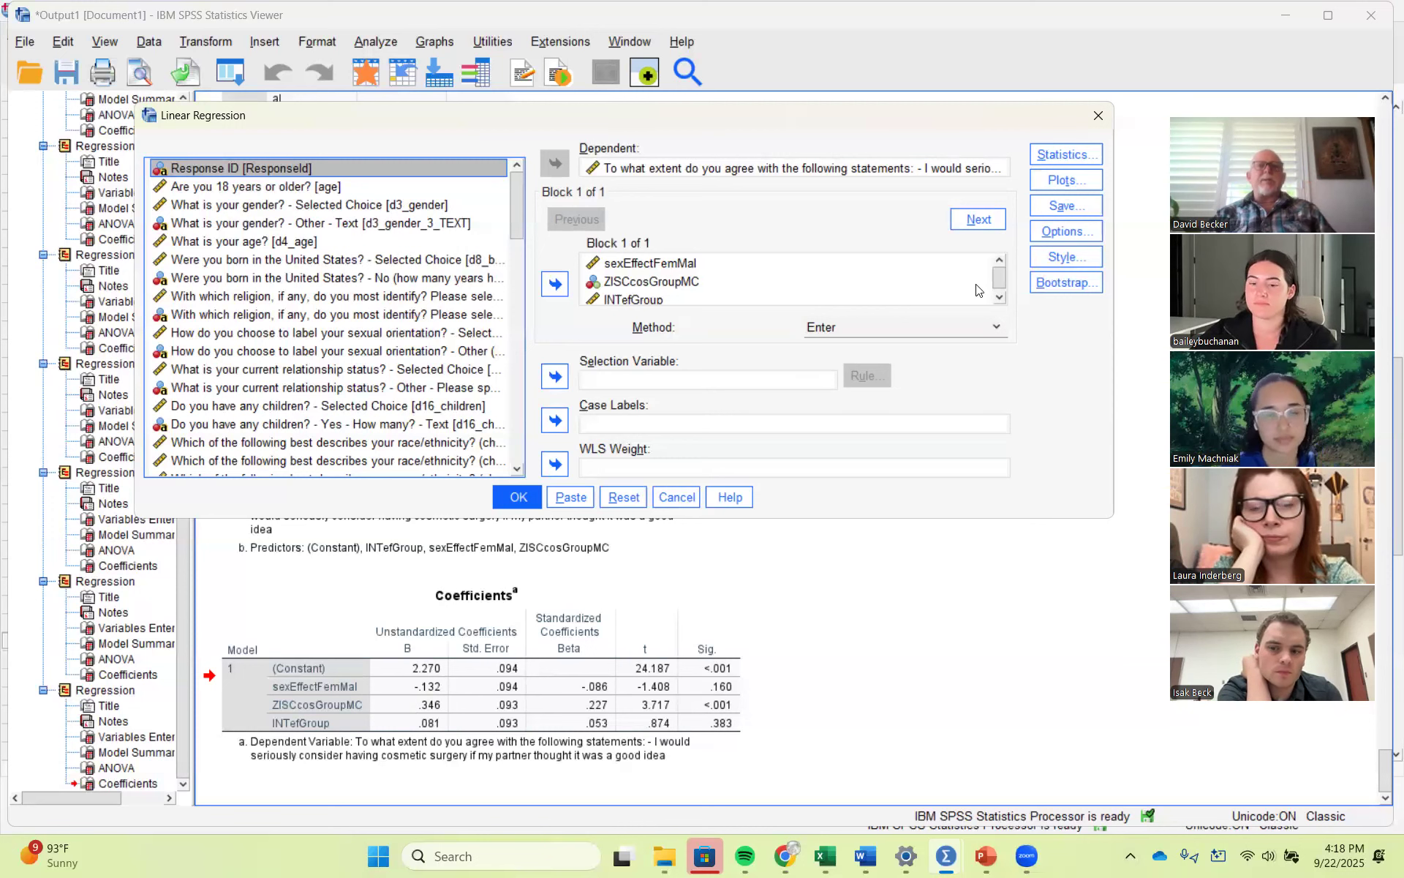
left_click(771, 167)
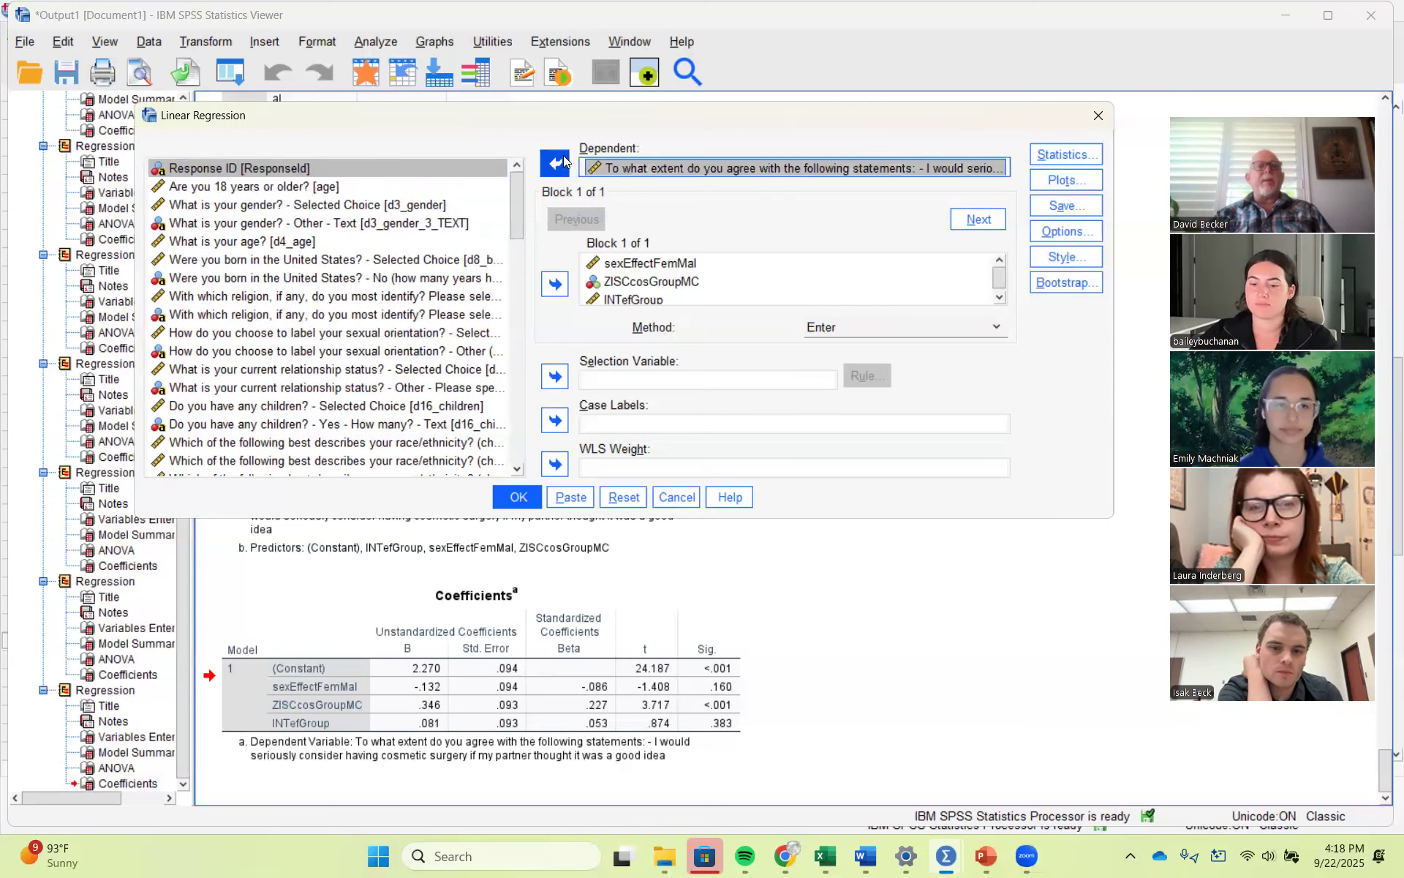
left_click(562, 161)
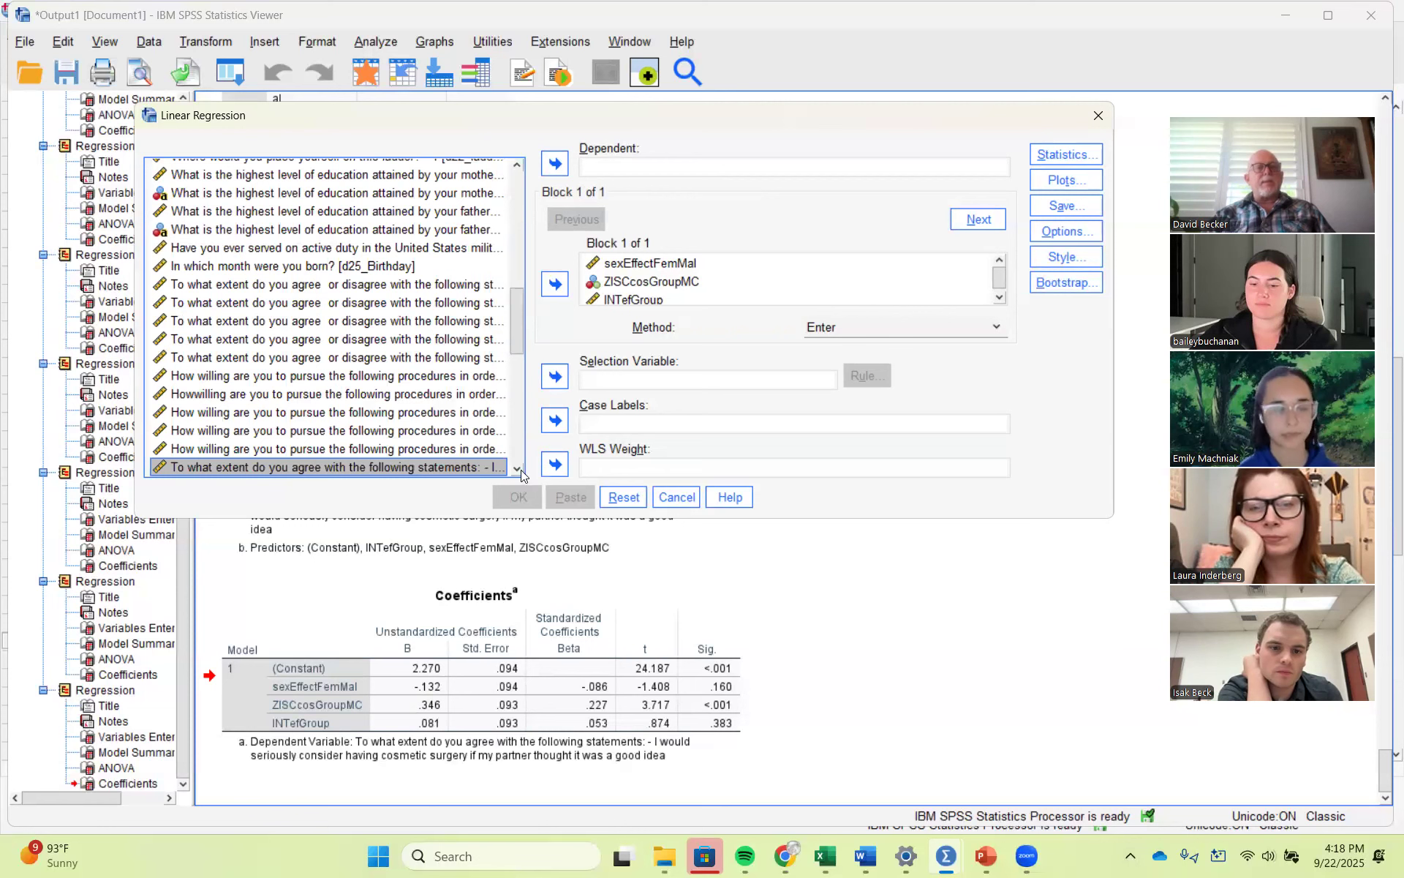
scroll(521, 470, "down", 3)
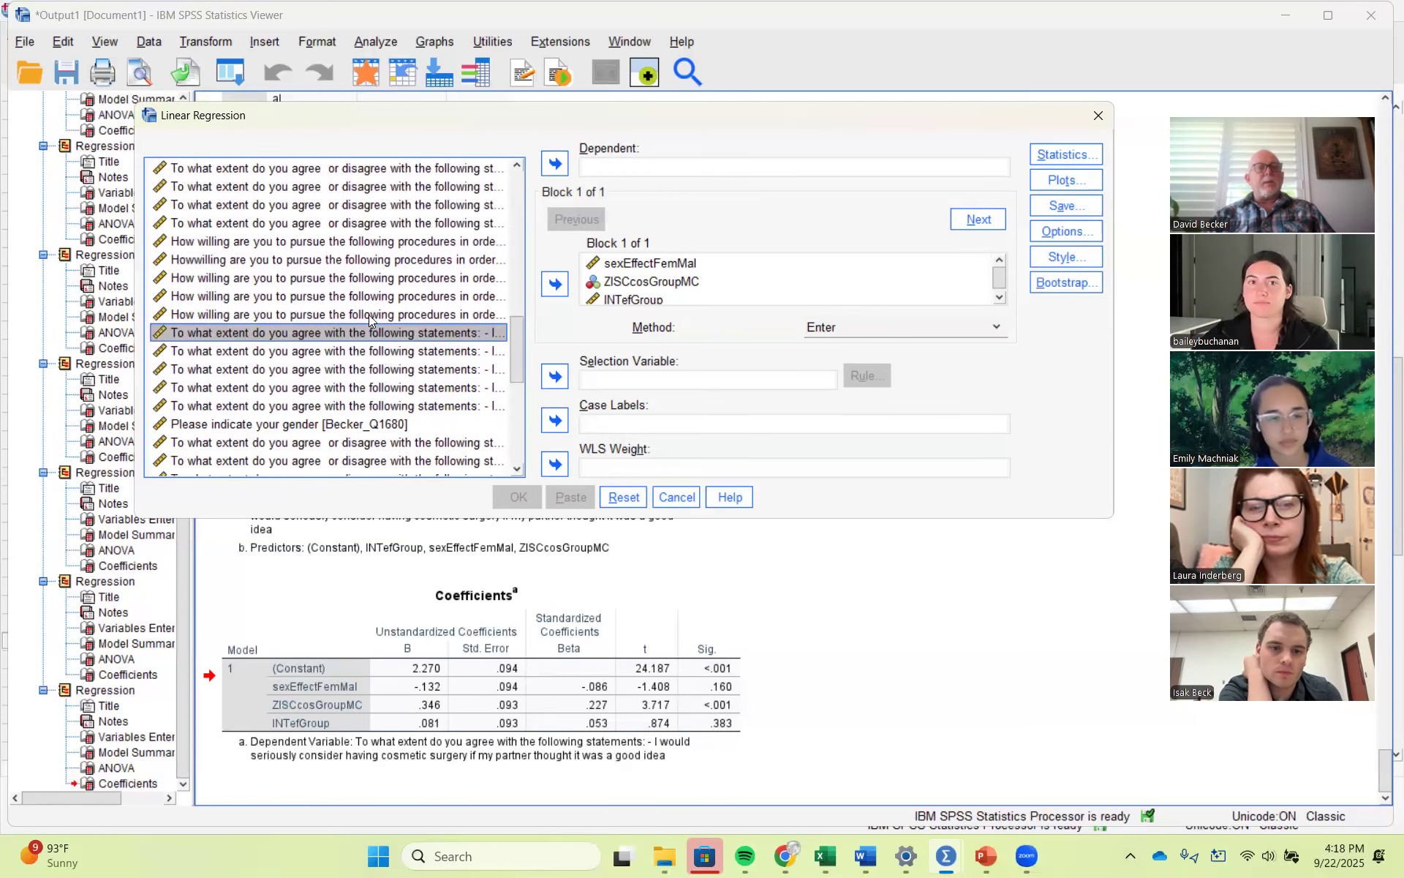
left_click(398, 354)
left_click(562, 169)
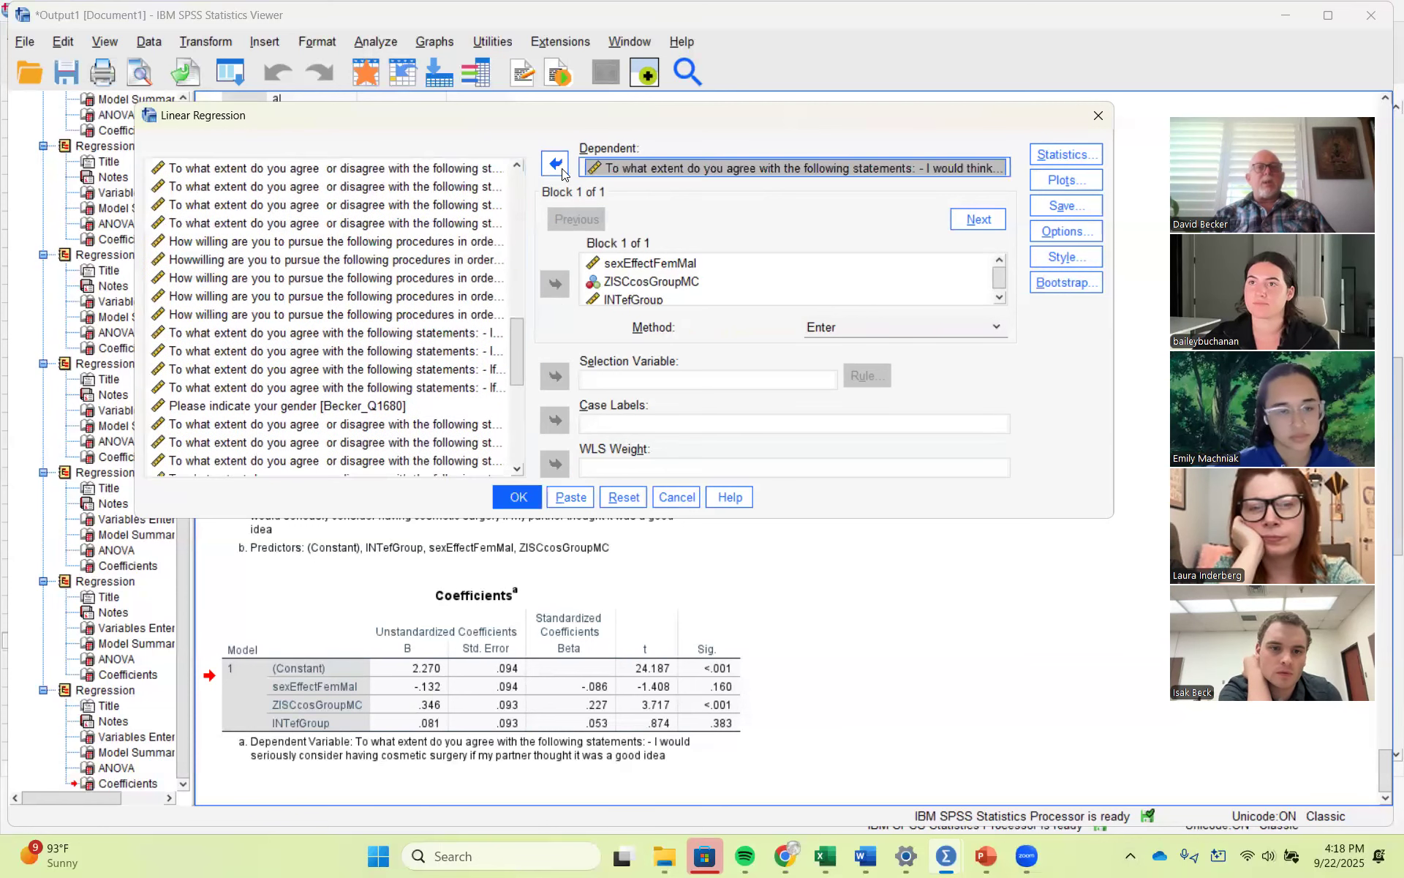
left_click(519, 498)
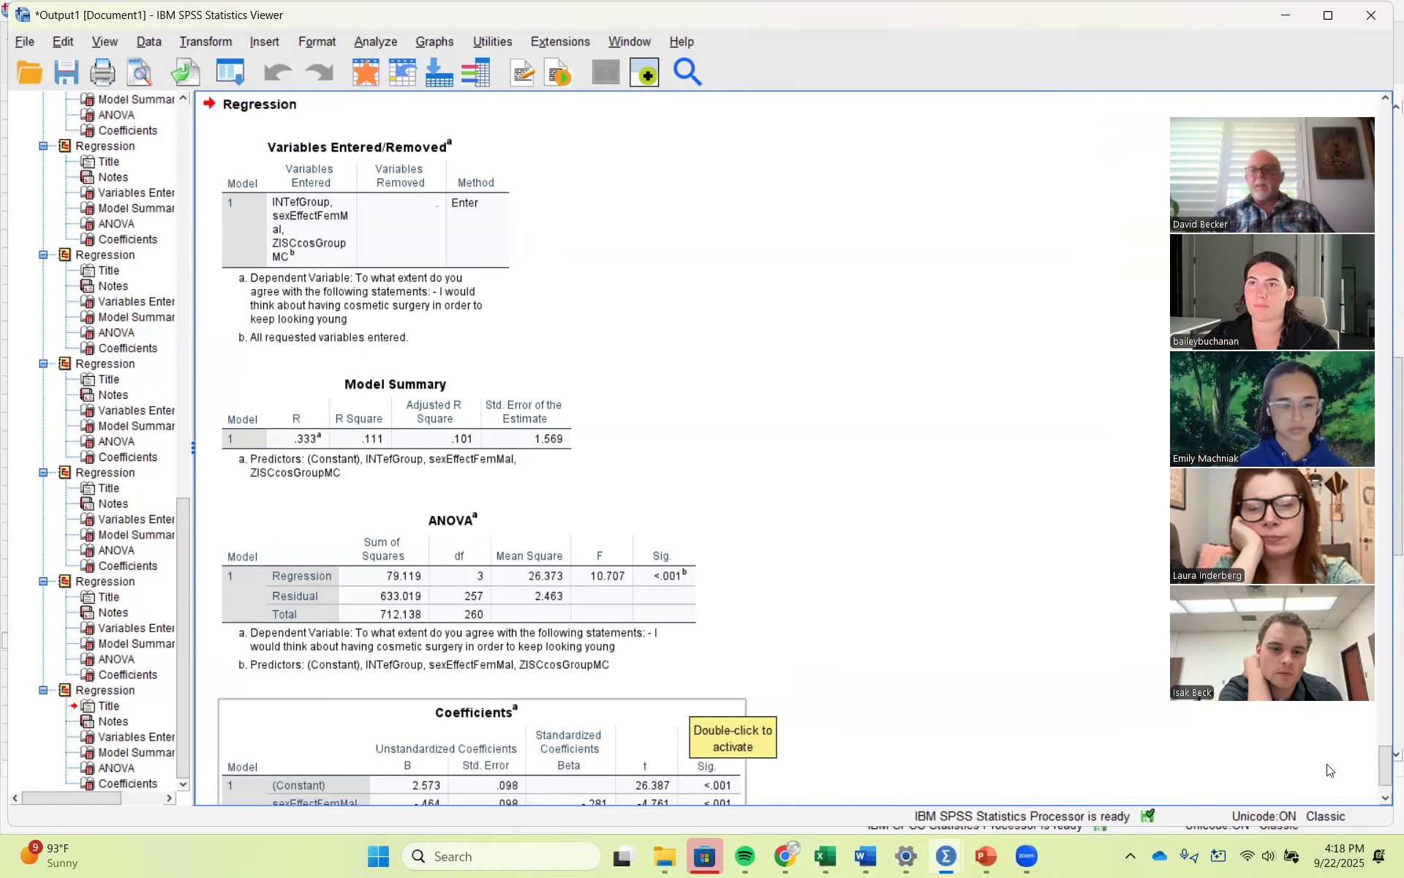
Step: Compare the new regression's coefficients with those of the earlier Zscore(ISCcos) regression on the "keep looking young" item
scroll(816, 752, "down", 3)
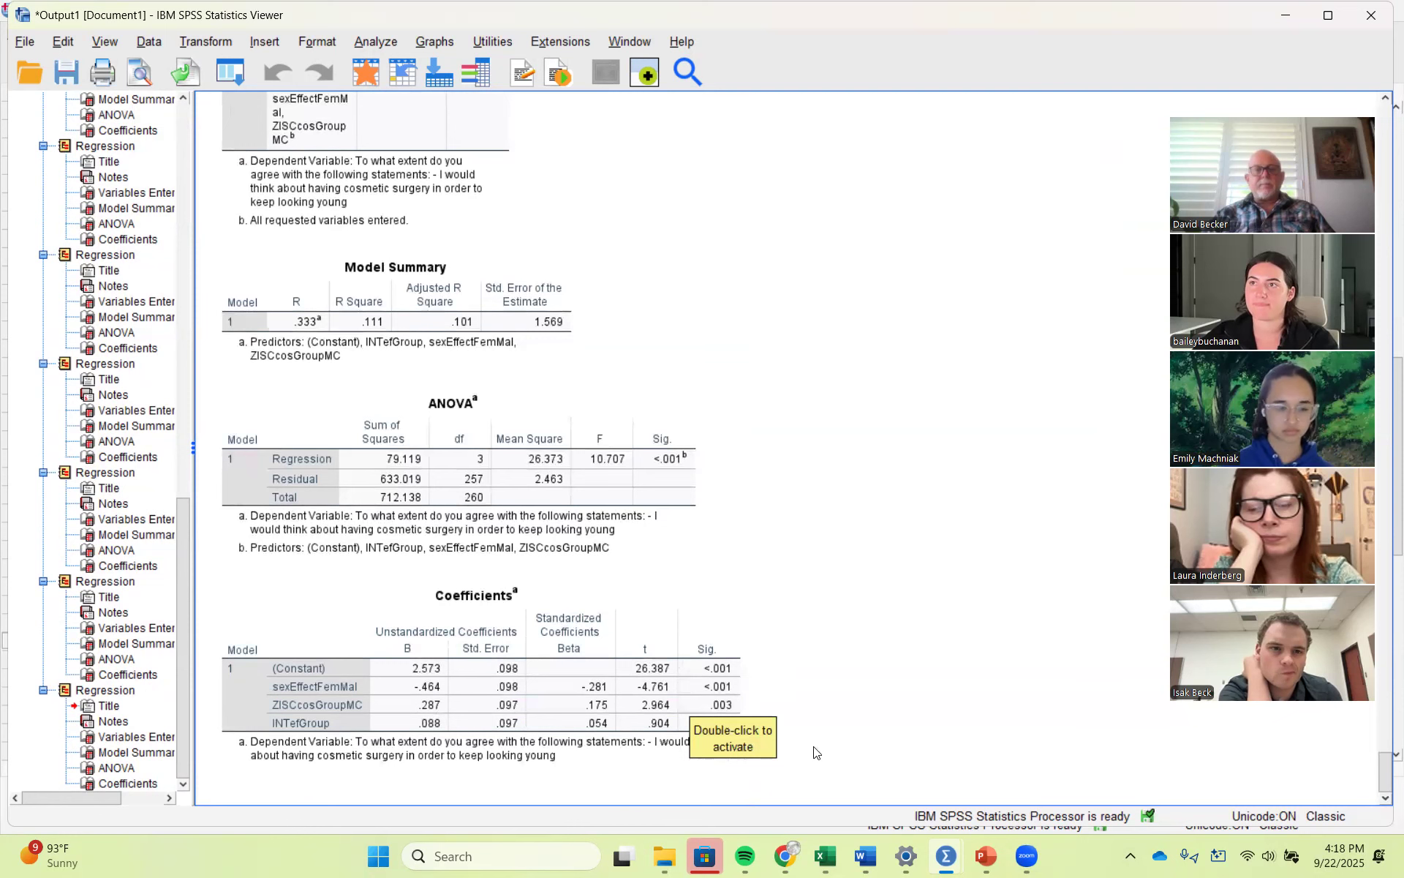
left_click(642, 763)
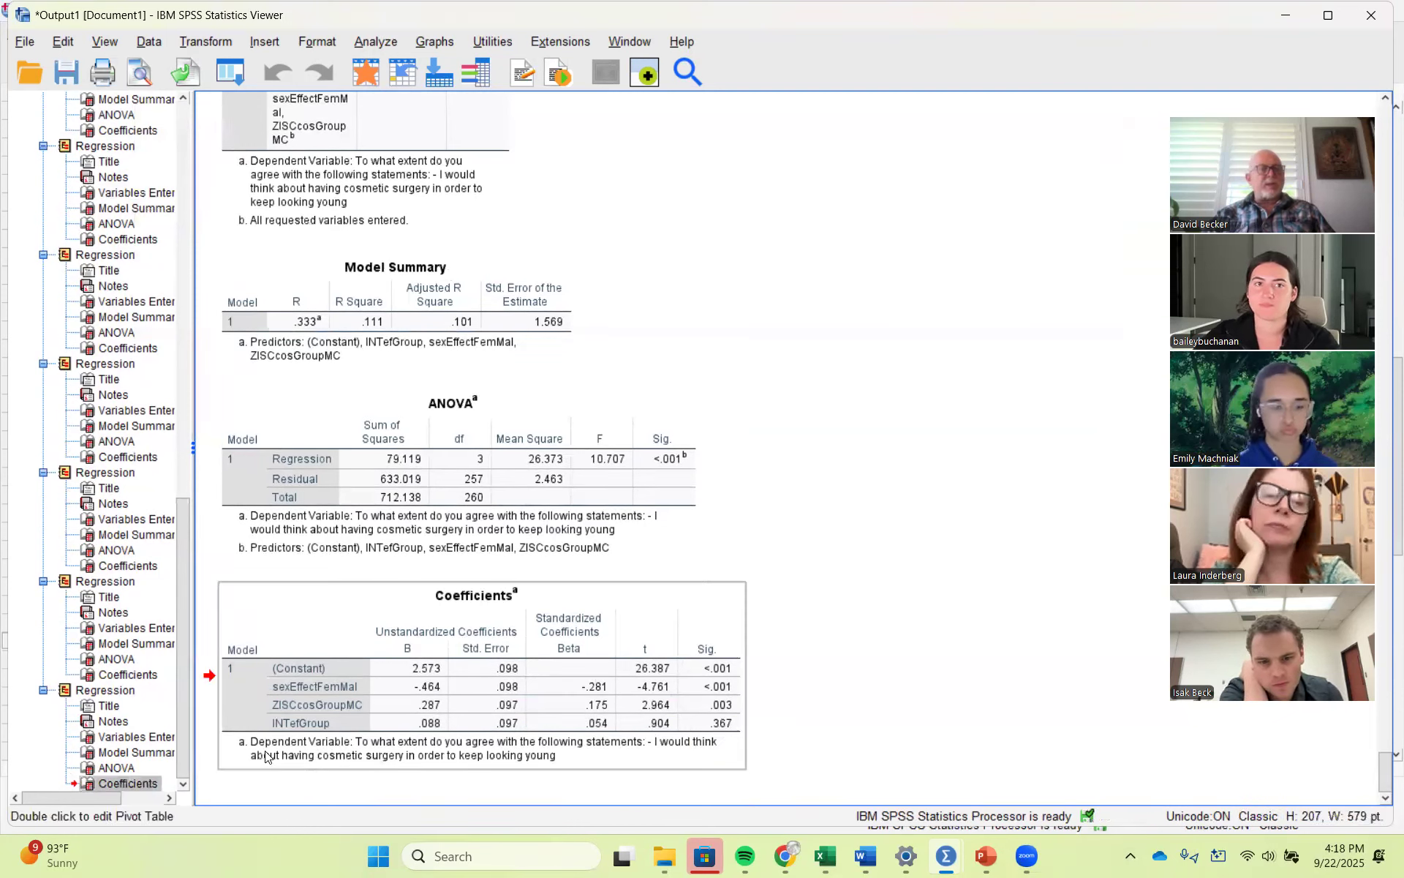
left_click_drag(183, 733, 187, 493)
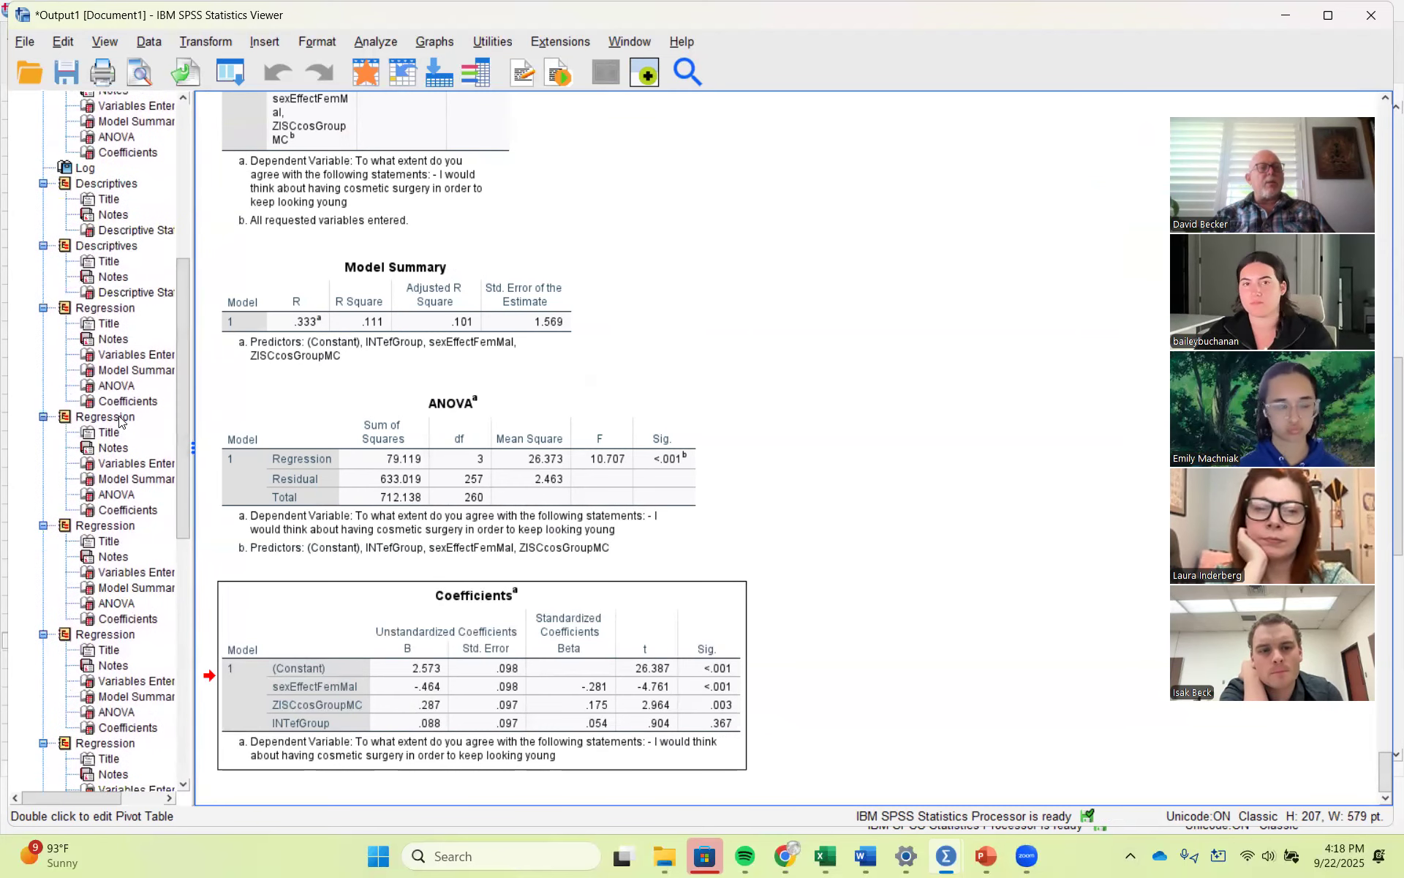
left_click(132, 511)
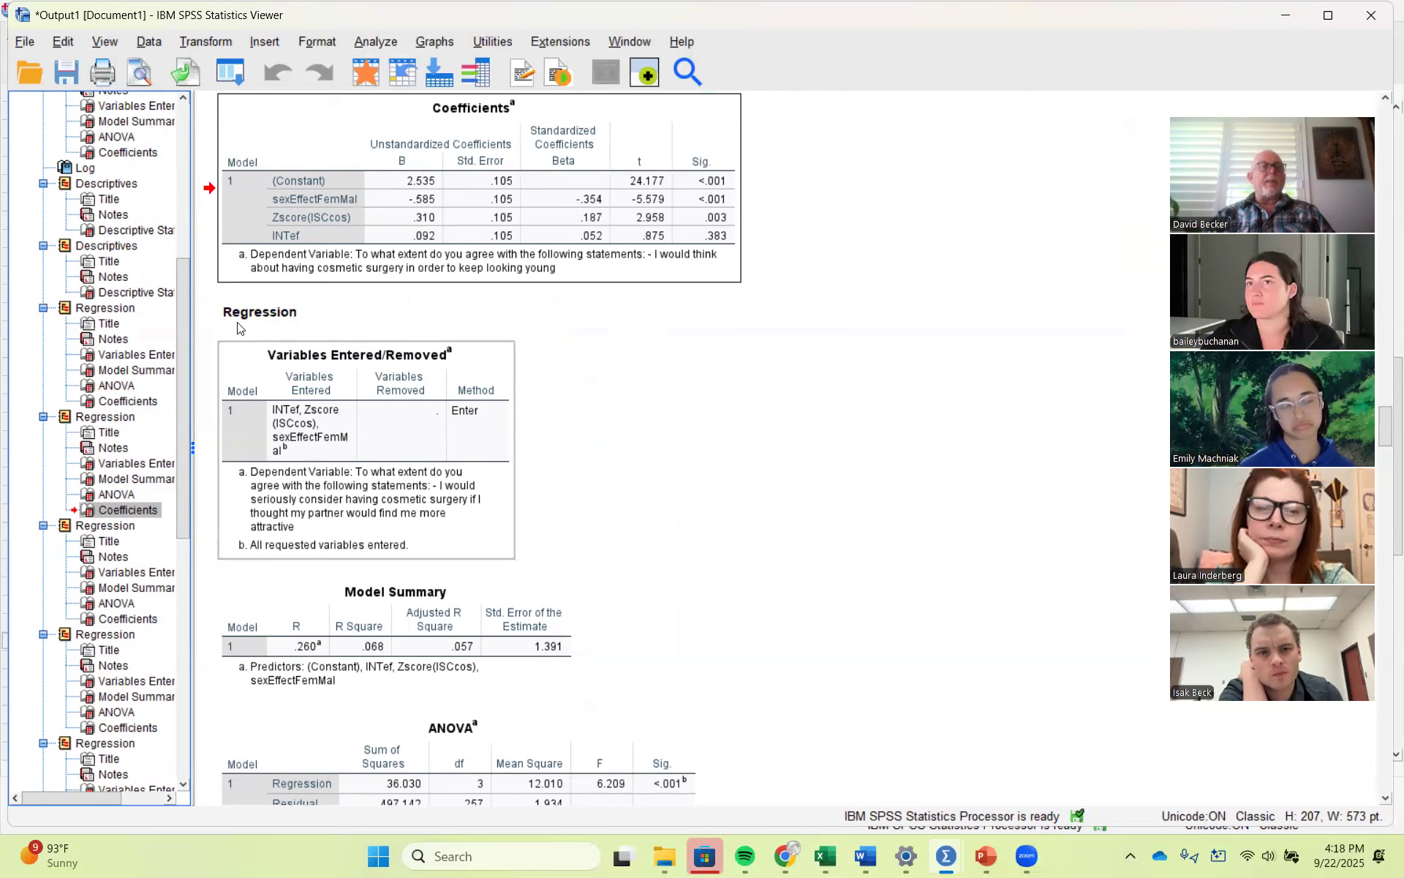
Step: Run the linear regression with "I would seriously consider having cosmetic surgery if I thought my partner would find me more attractive" as dependent, keeping the group-mean-centered predictors
left_click(381, 41)
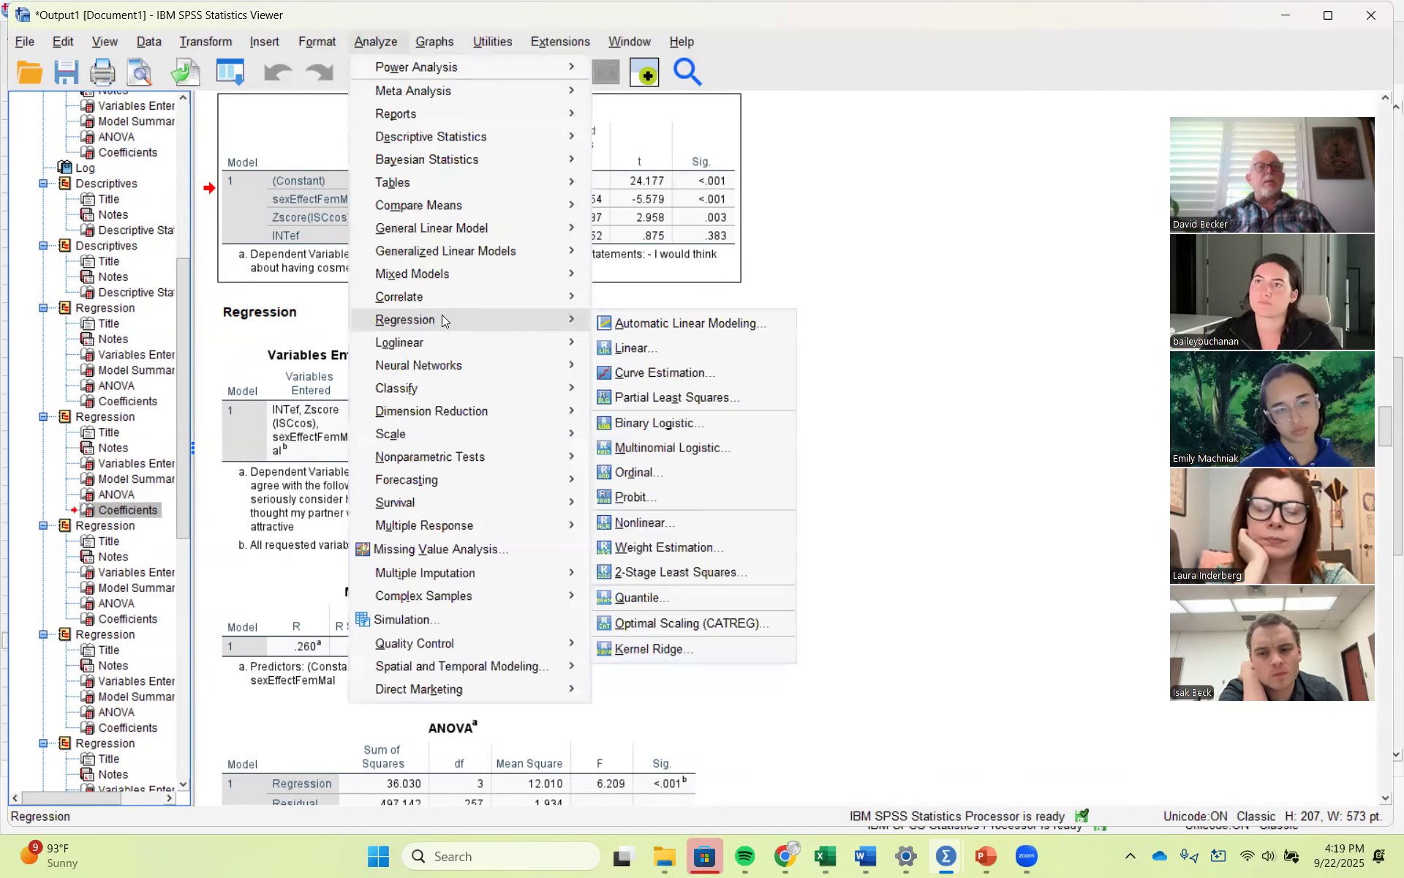
left_click(635, 349)
left_click(708, 170)
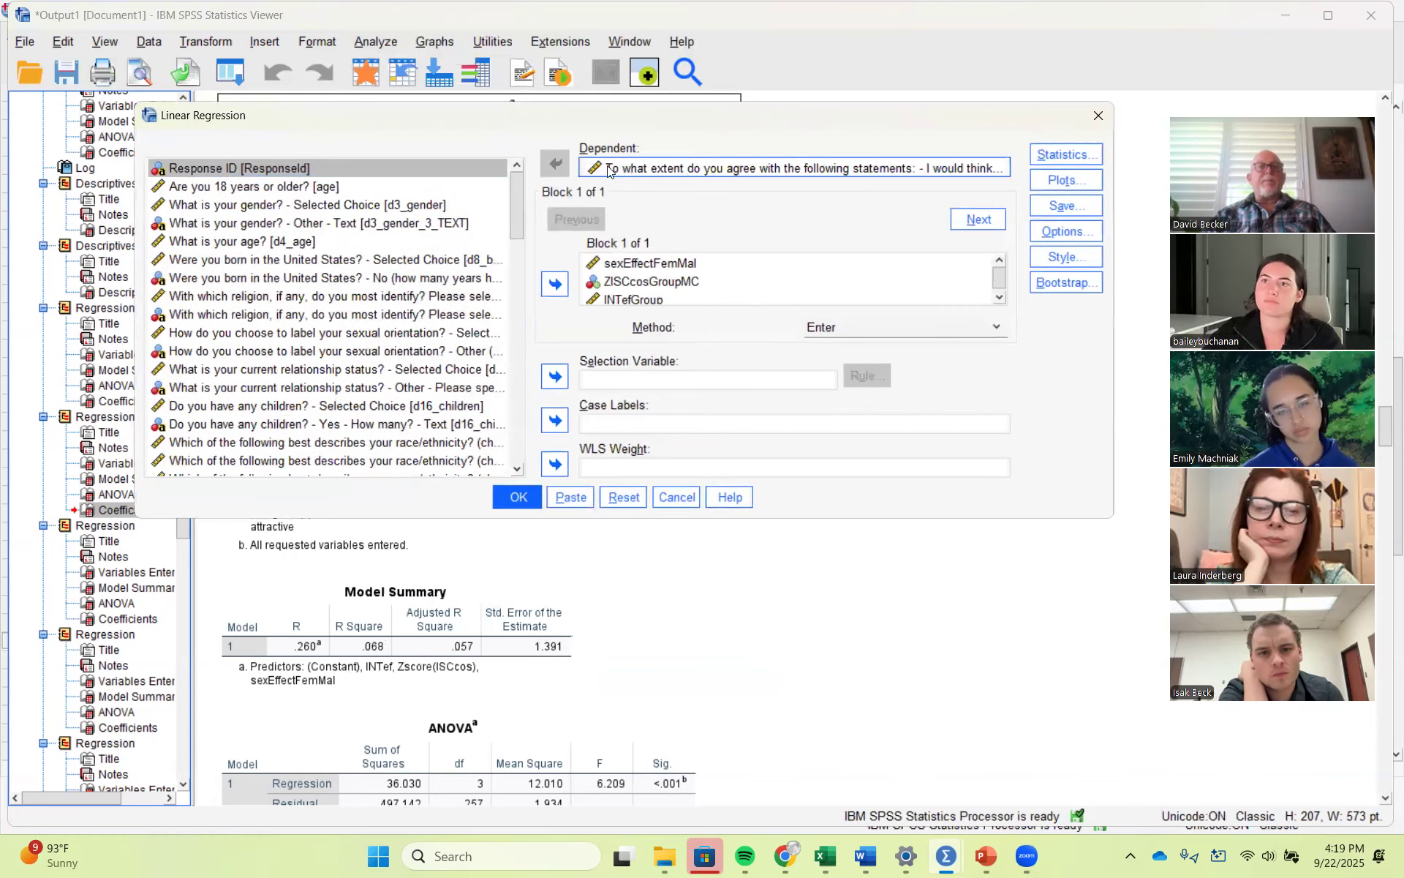
left_click(555, 163)
mouse_move(519, 323)
left_mouse_down()
mouse_move(527, 477)
mouse_move(515, 354)
left_mouse_up()
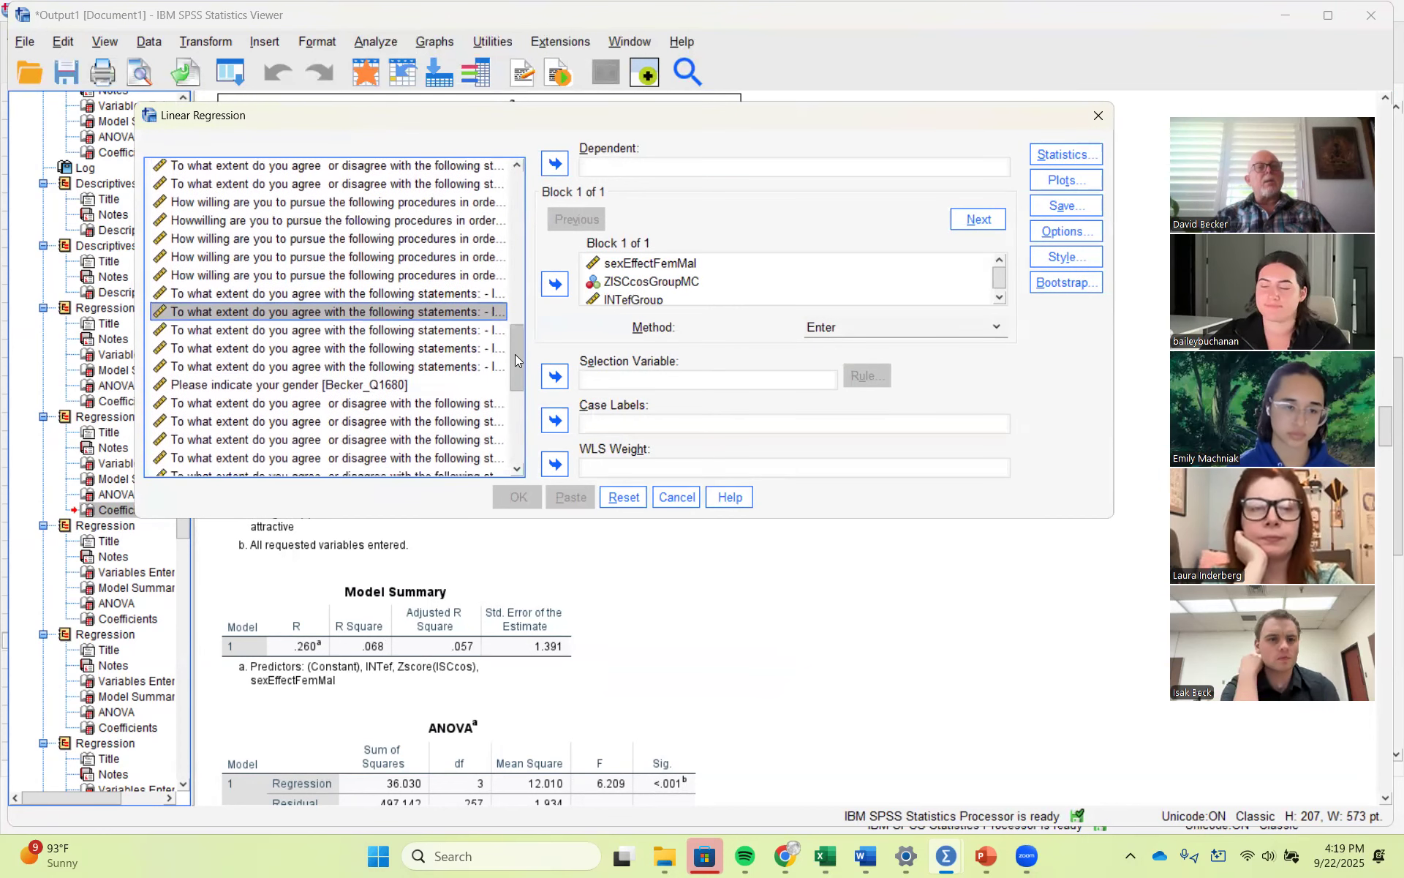
left_click(439, 330)
left_click(555, 162)
left_click(517, 497)
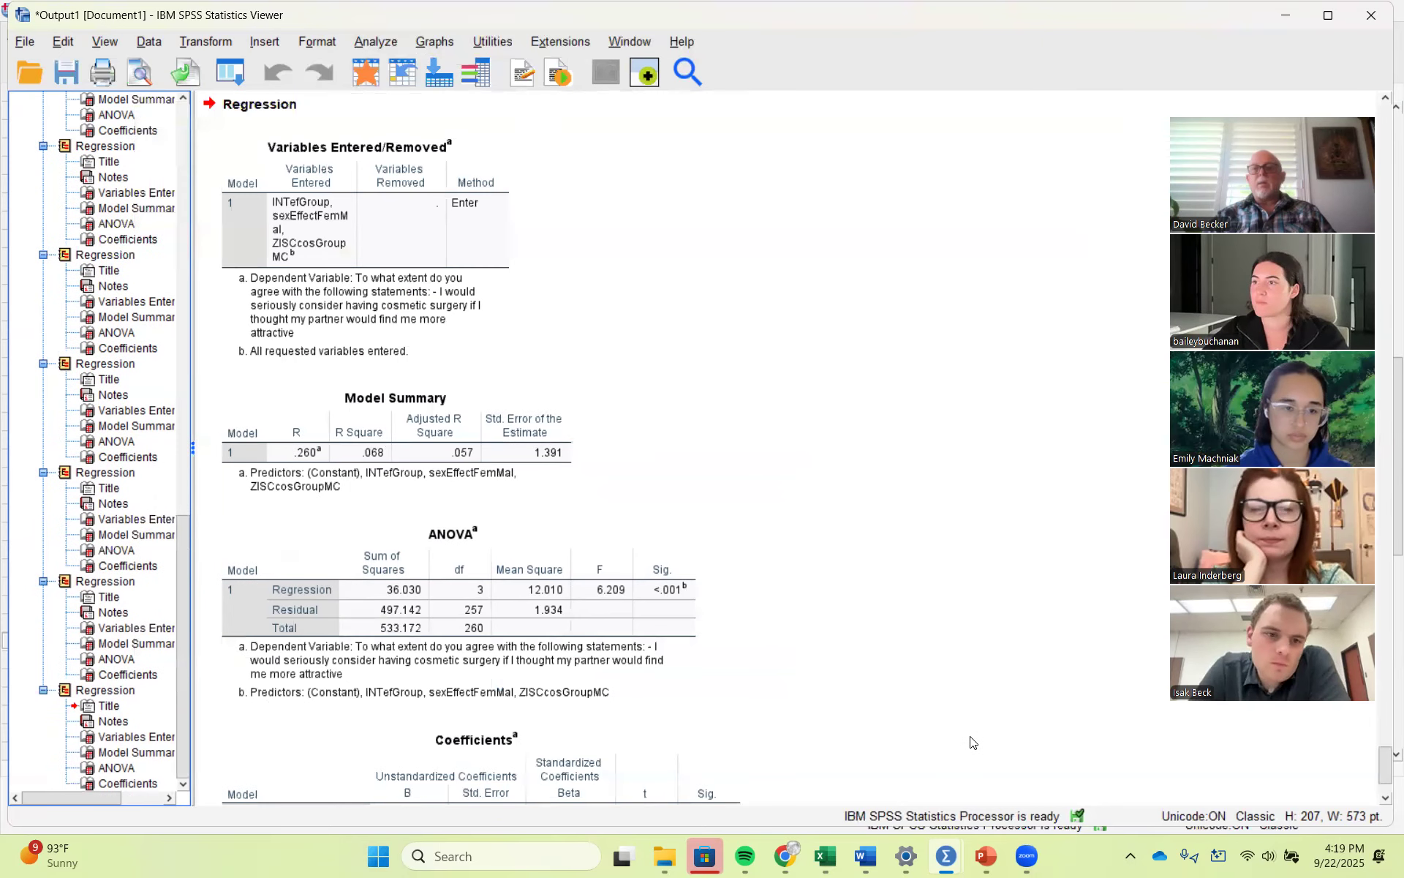
Step: Review the Coefficients table of the new regression on the "partner would find me more attractive" item
left_click_drag(1389, 540, 1384, 536)
left_click(1392, 536)
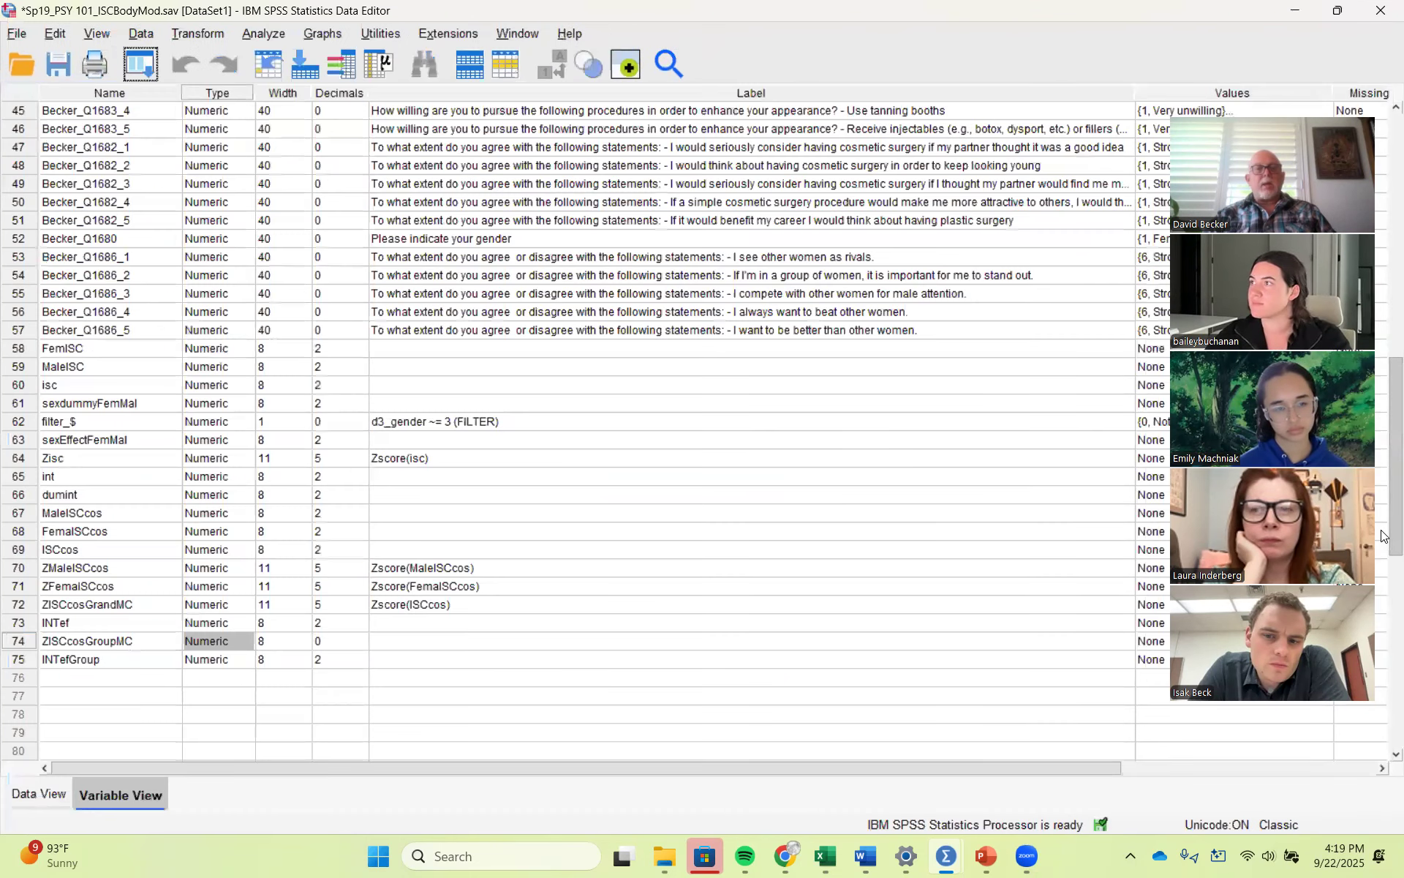
left_click(942, 669)
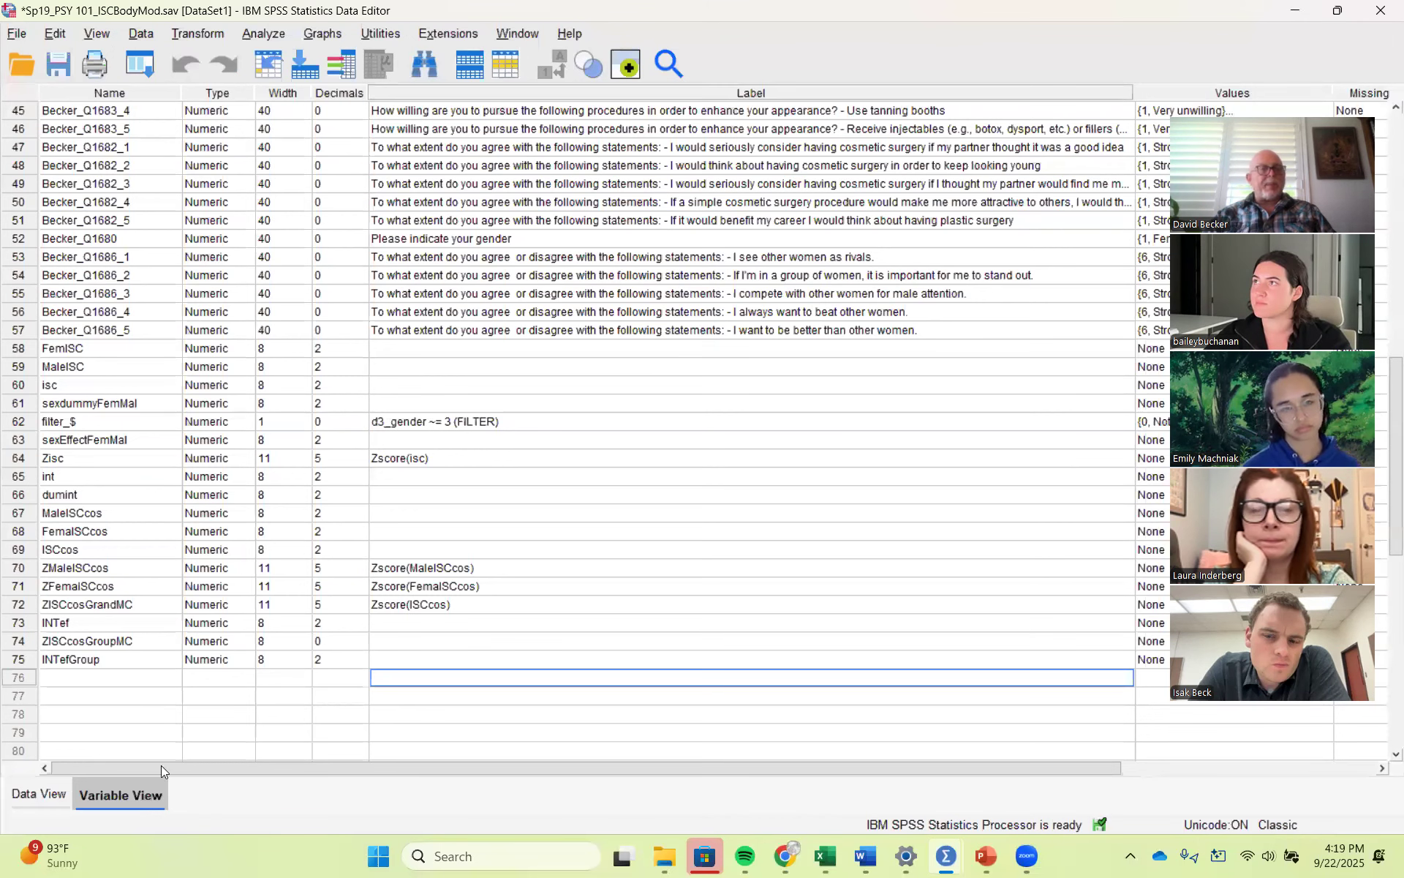
left_click(37, 797)
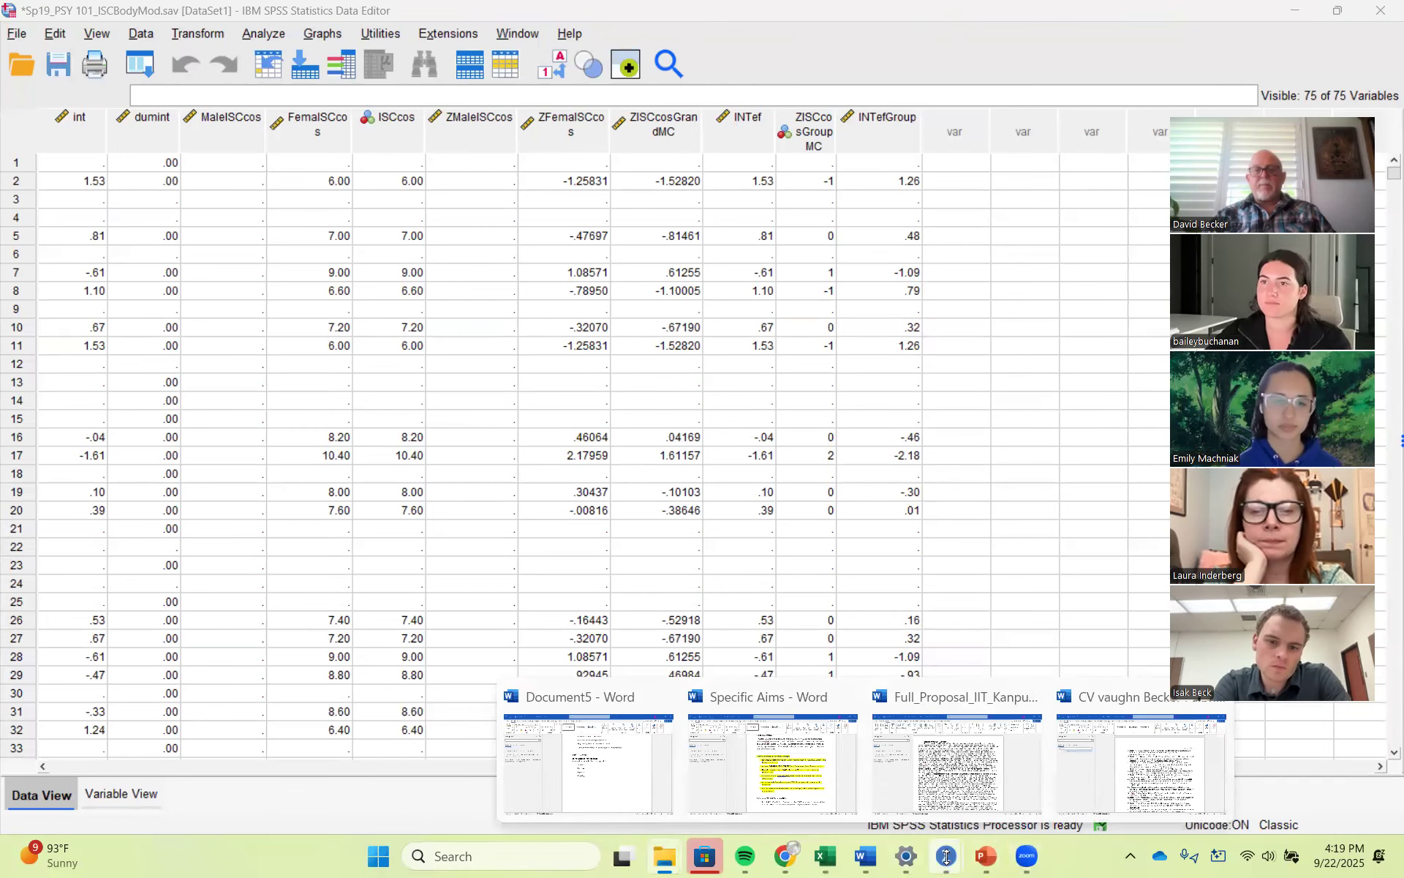
mouse_move(947, 857)
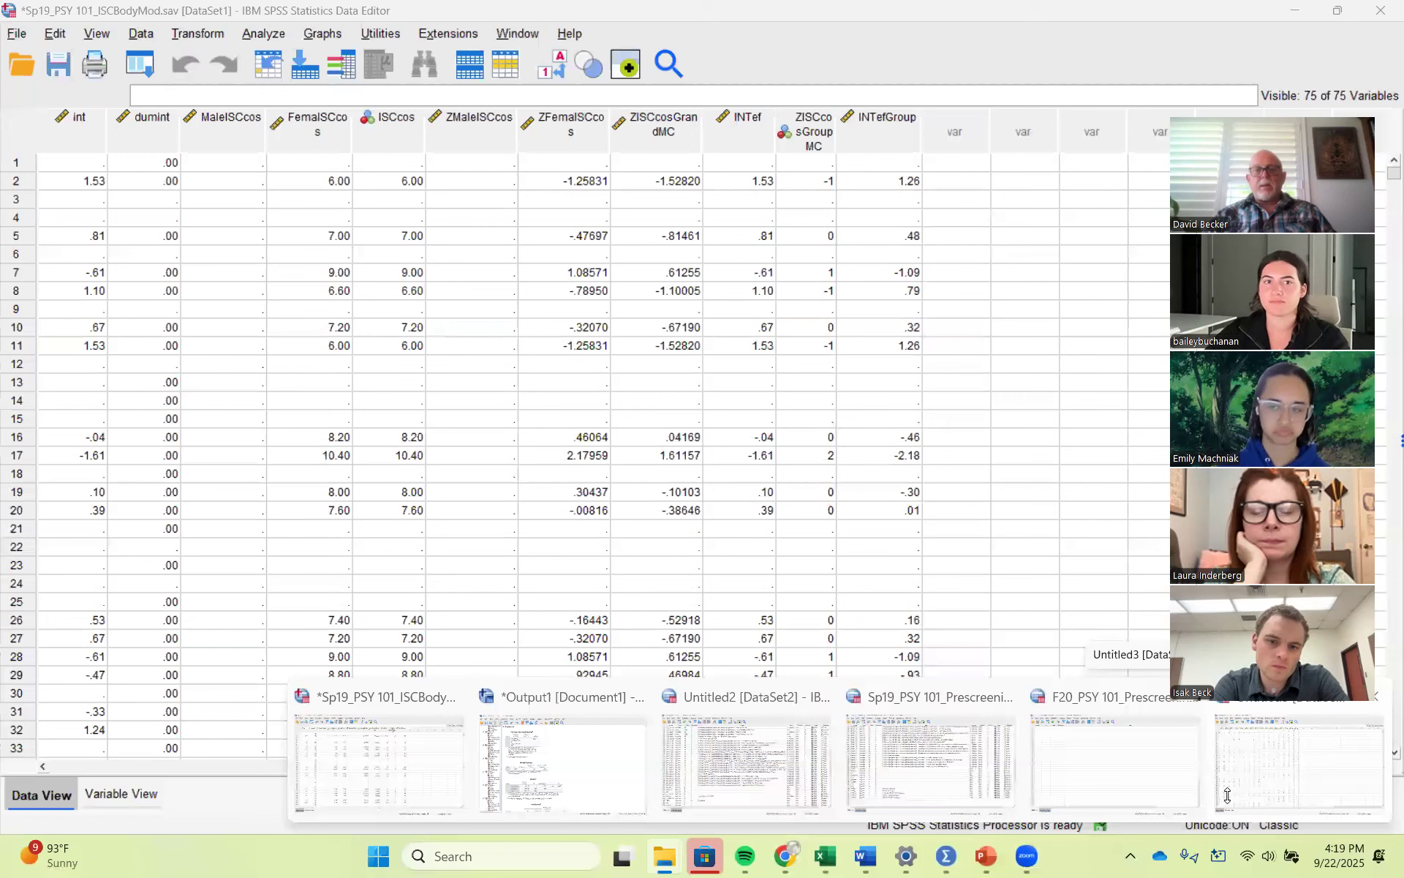
left_click(600, 744)
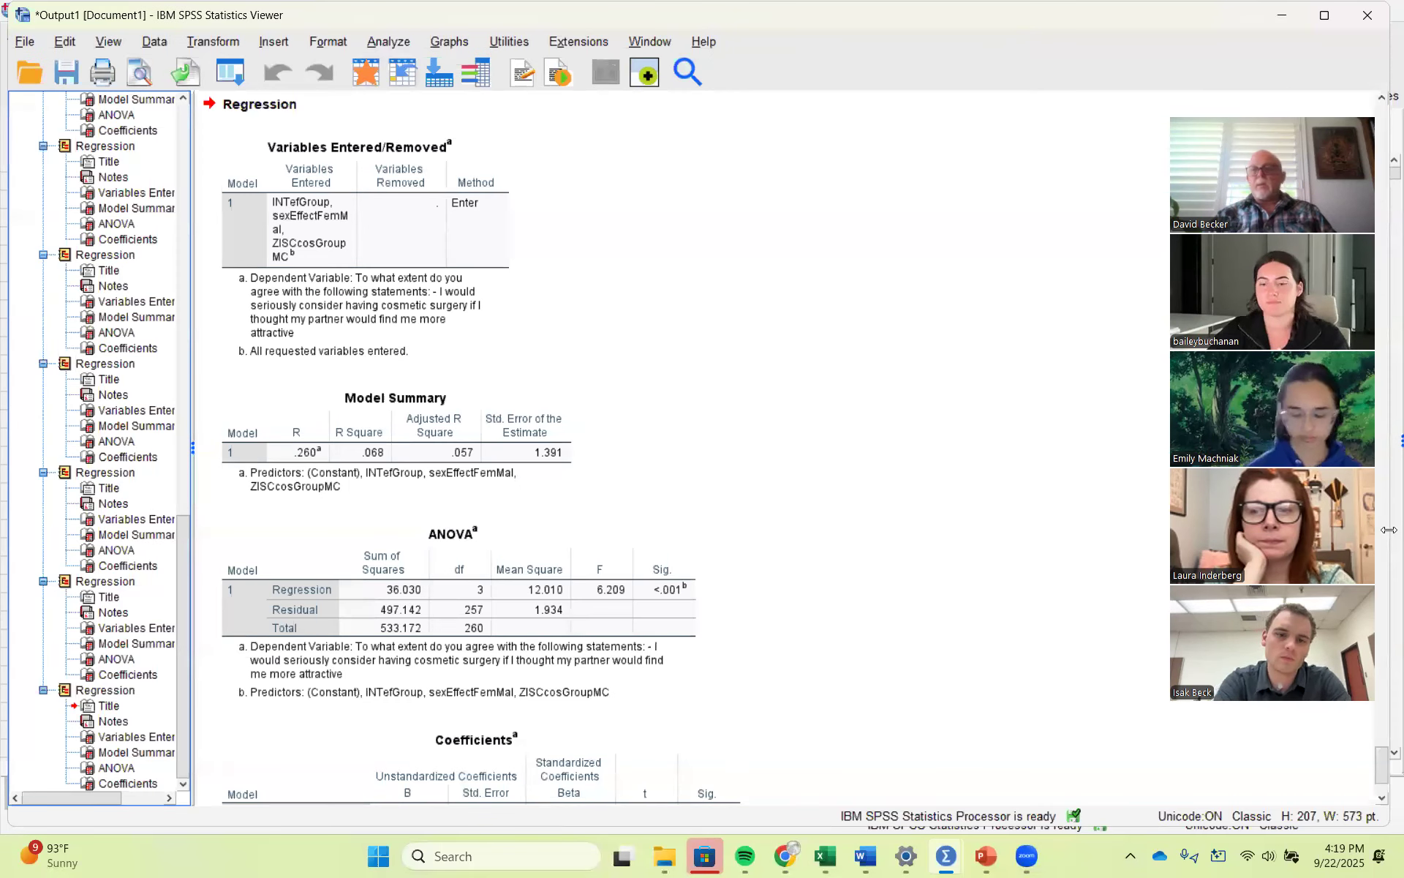
scroll(1389, 529, "down", 3)
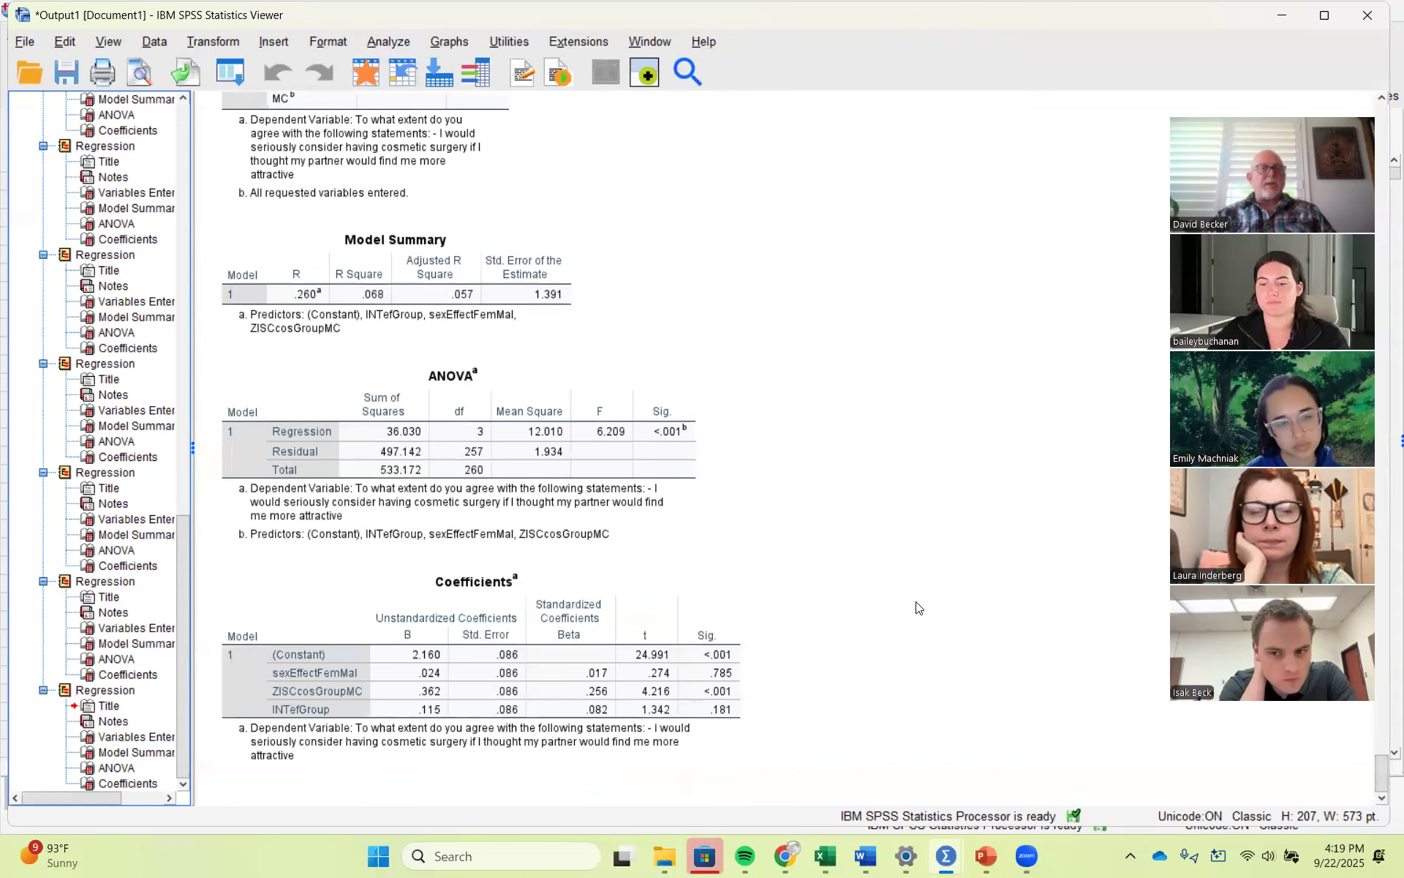
Step: Copy the Coefficients table of the ZISCcosGroupMC regression for the "my partner thought it was a good idea" item
left_click(124, 475)
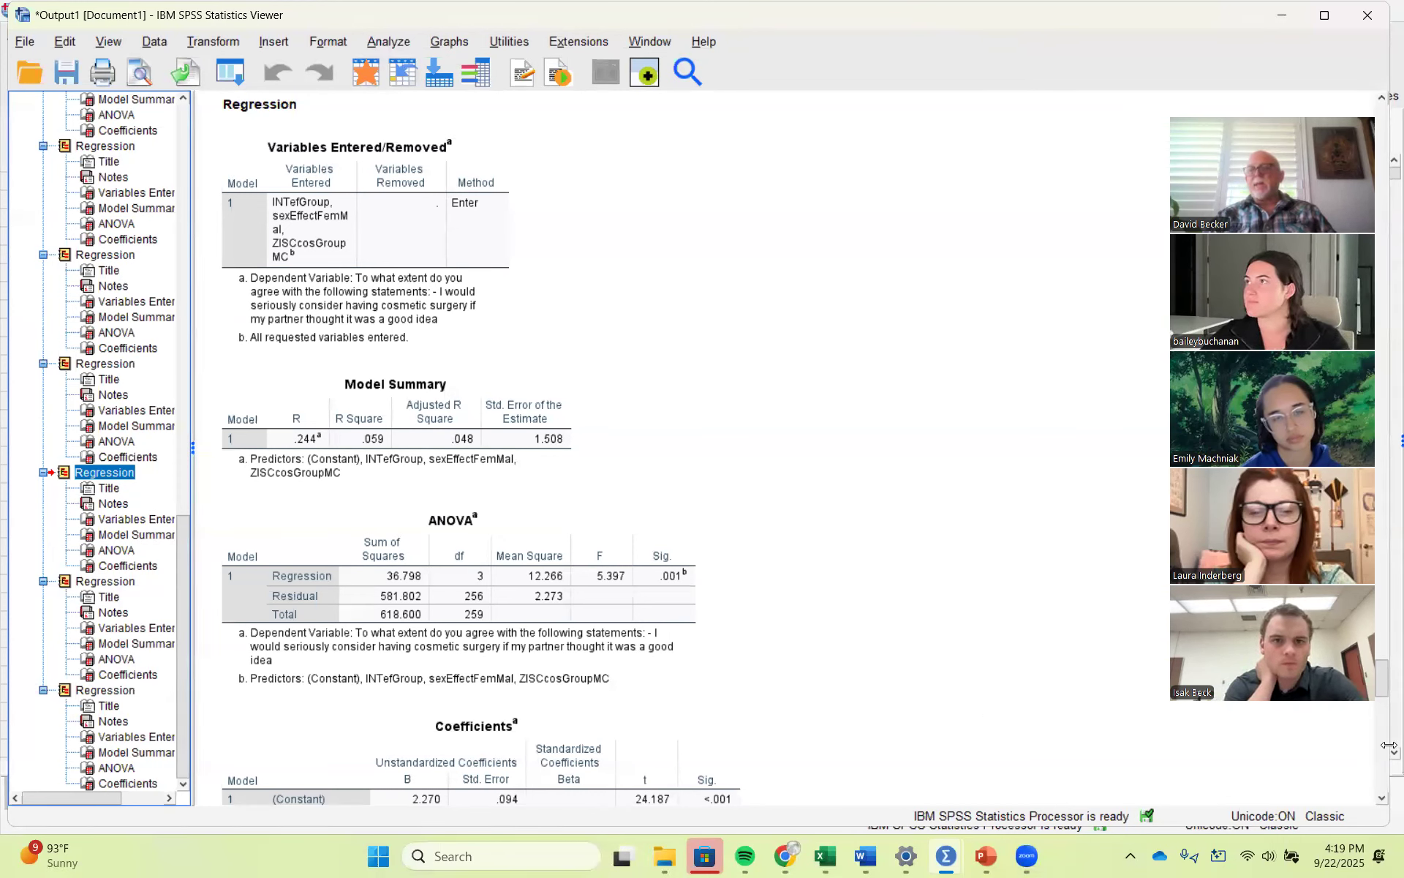
left_click_drag(1382, 696, 1388, 717)
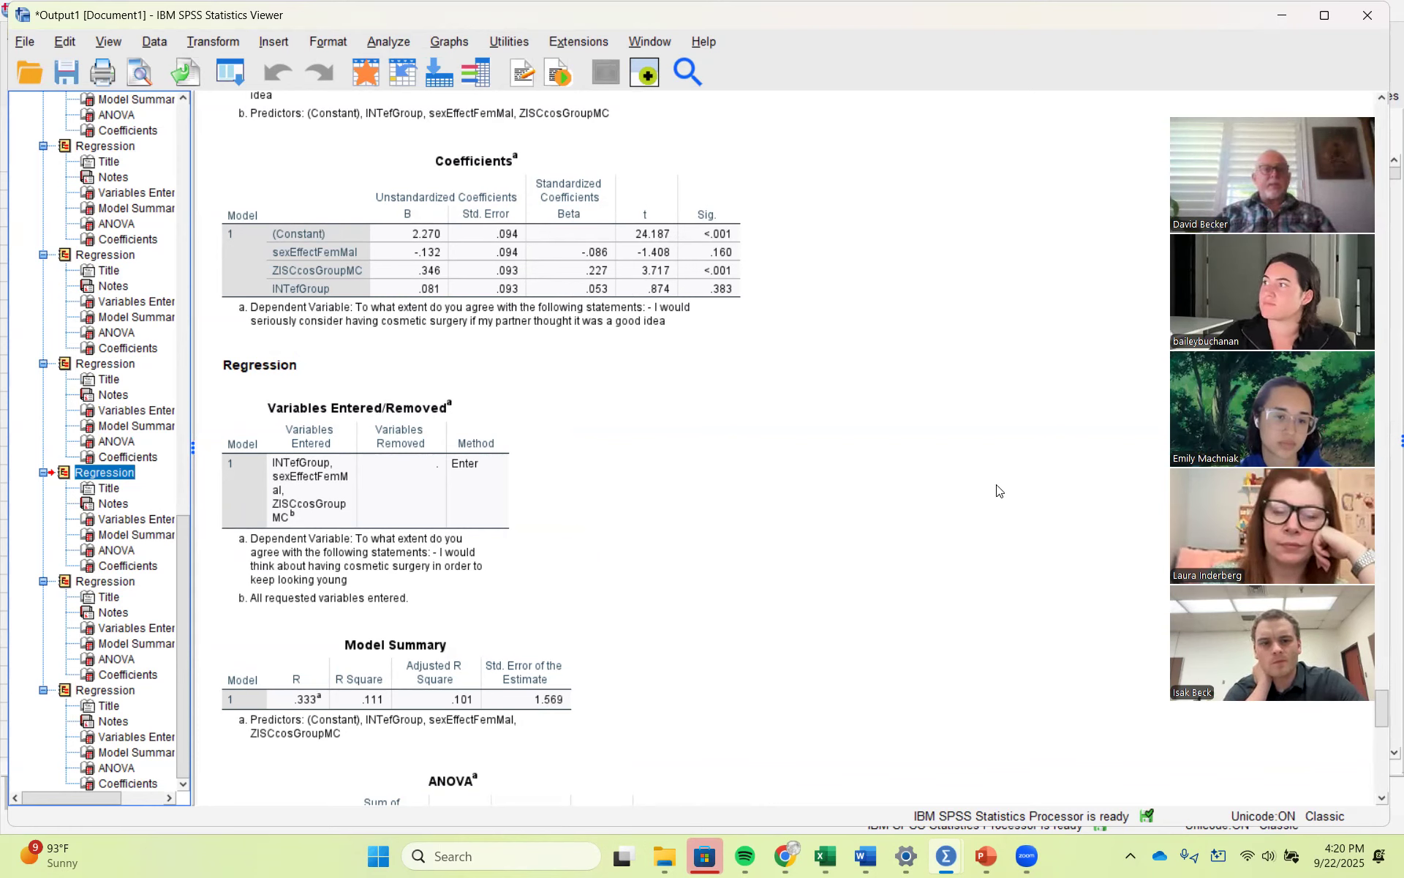
left_click(735, 322)
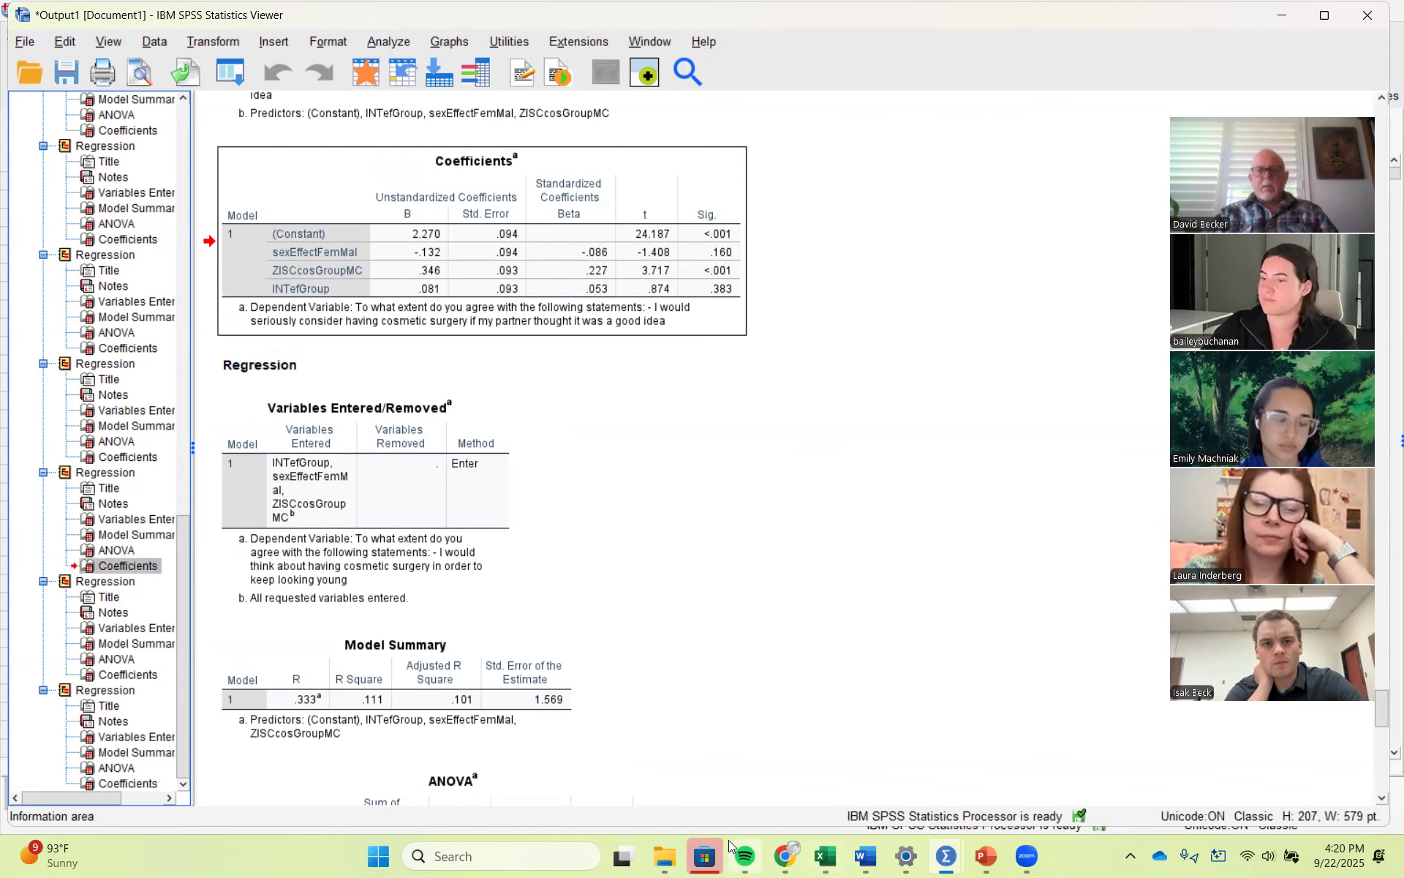
Step: Switch to the GNISCedGraphs workbook in Excel and add a new sheet named "cosmetic Surgery"
mouse_move(832, 854)
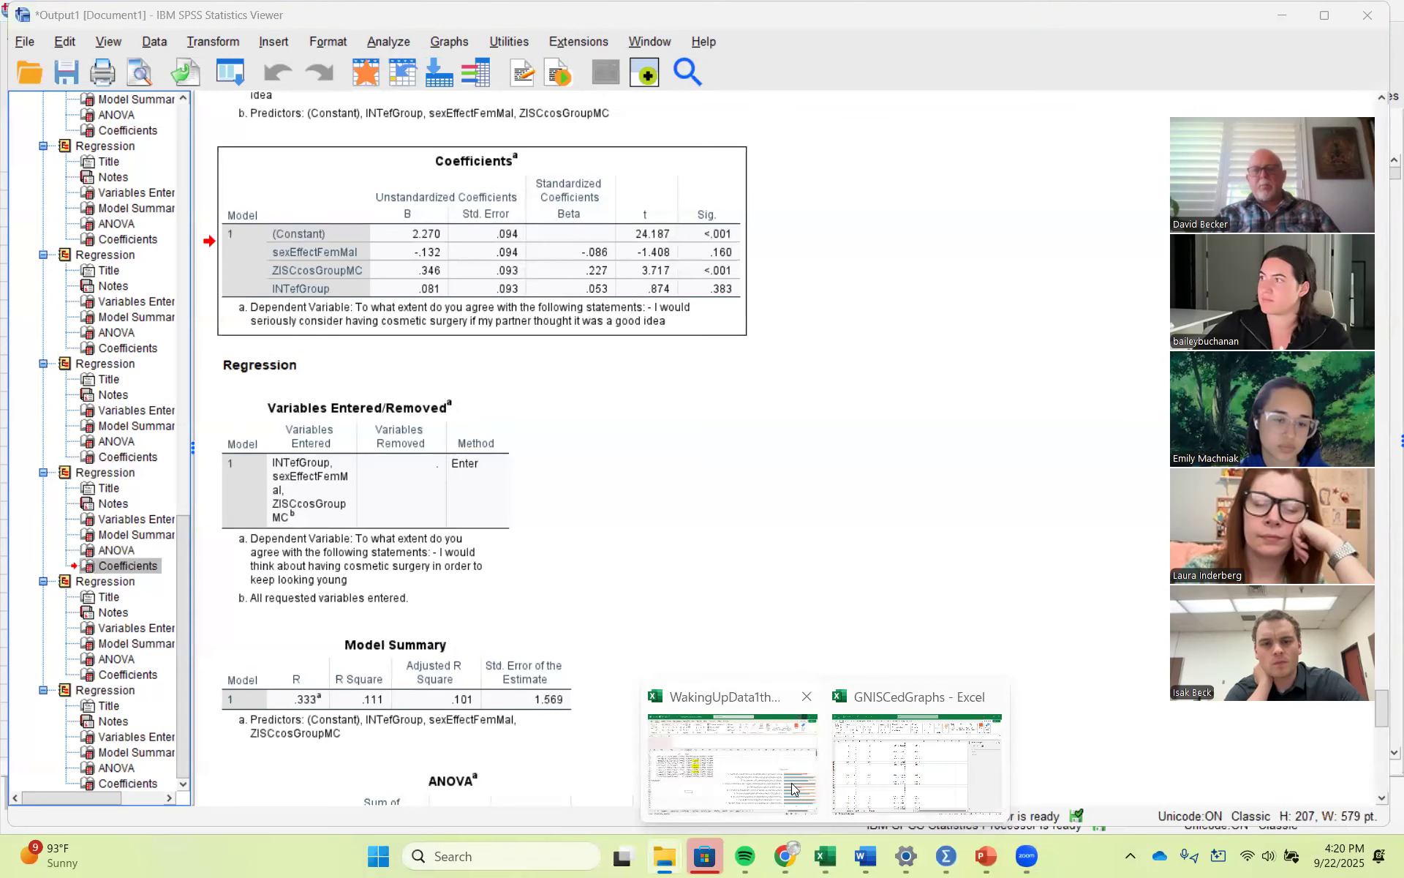
left_click(878, 740)
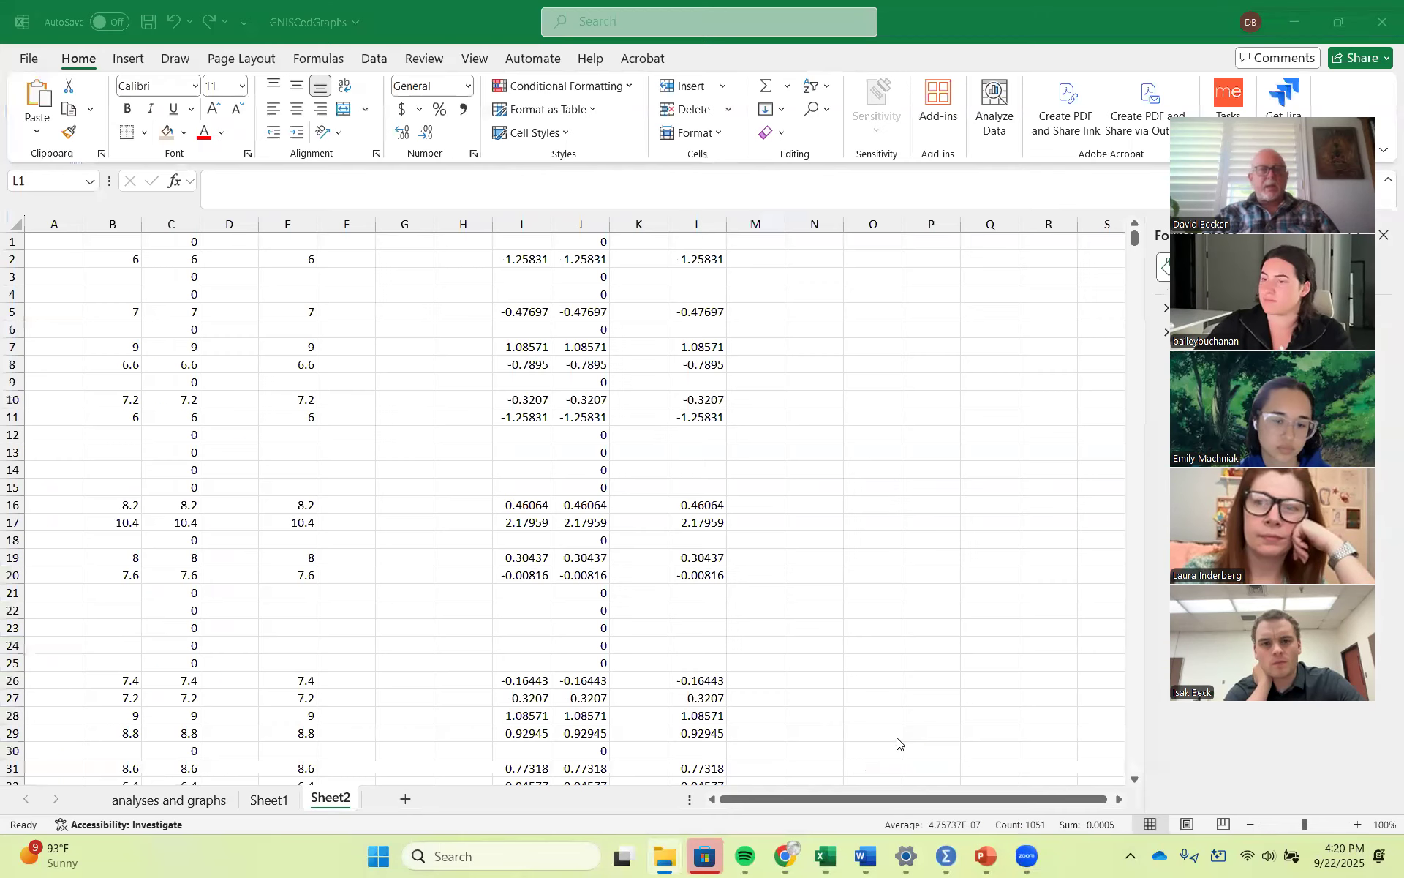
left_click(404, 801)
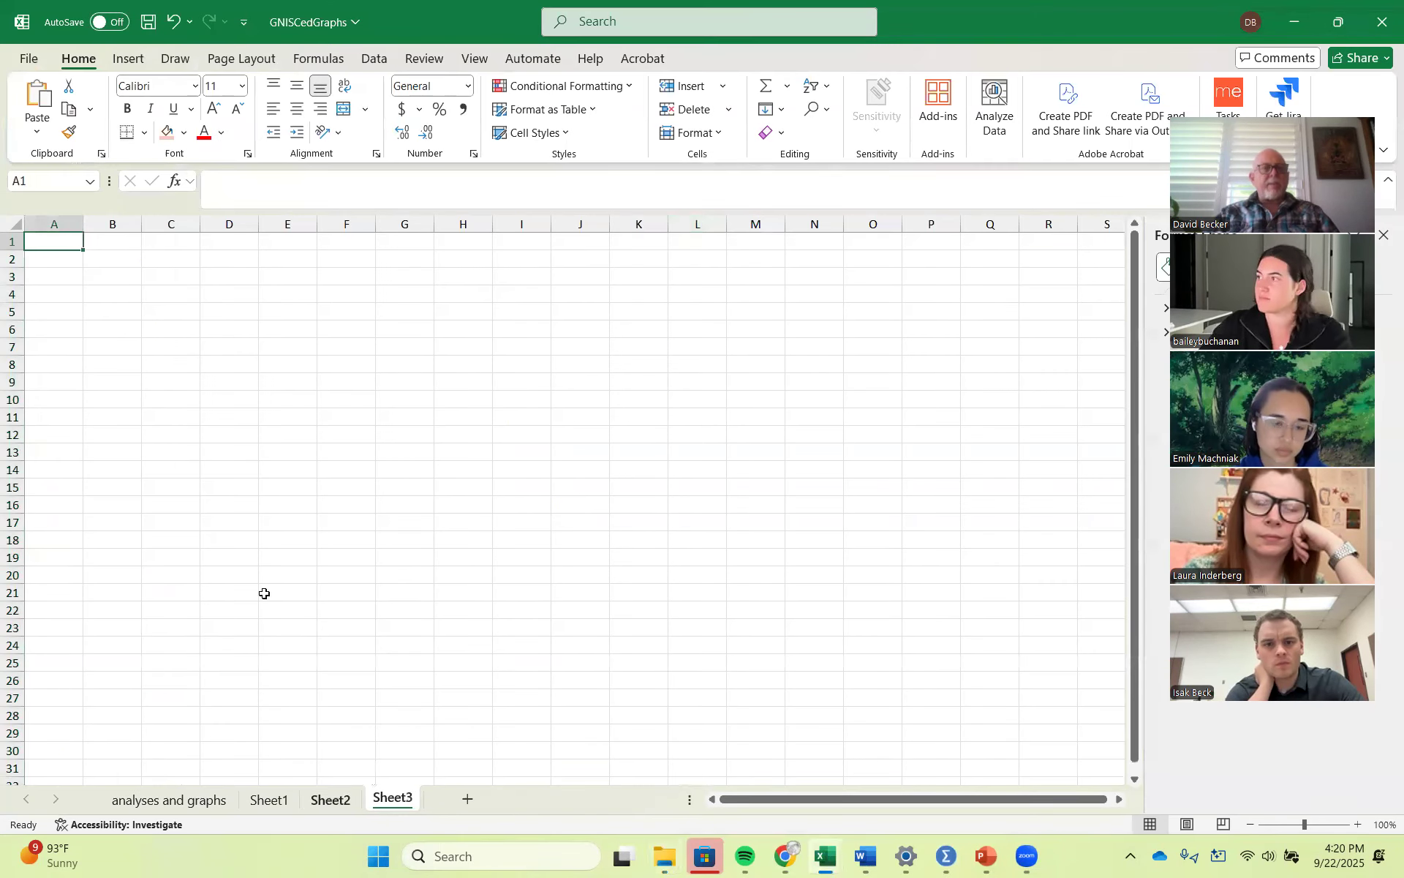
double_click(400, 797)
type("cosmetic Surgery")
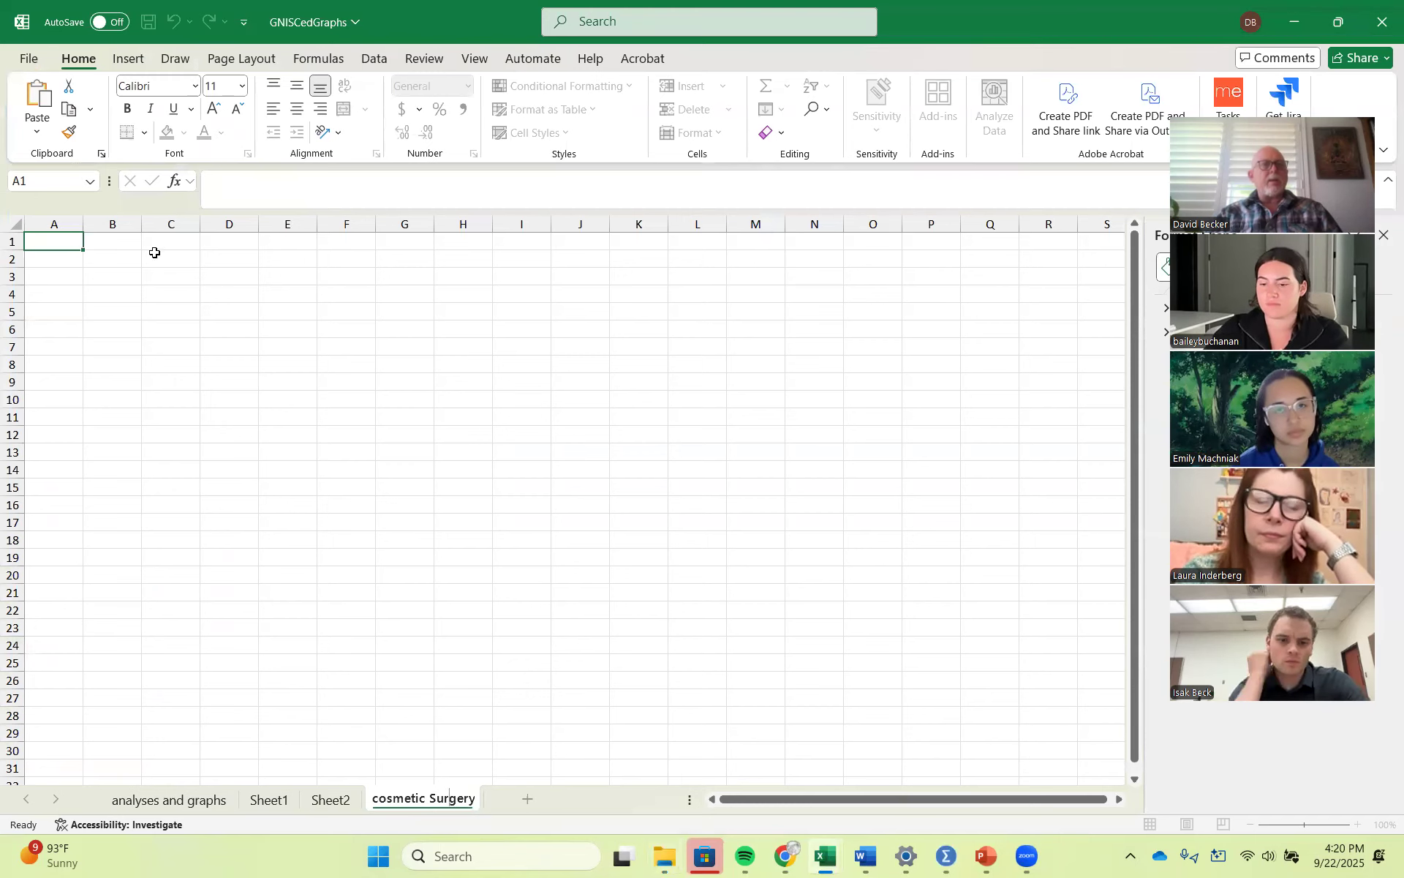
Step: Widen column B and paste the copied Coefficients table starting at cell A2
left_click(119, 258)
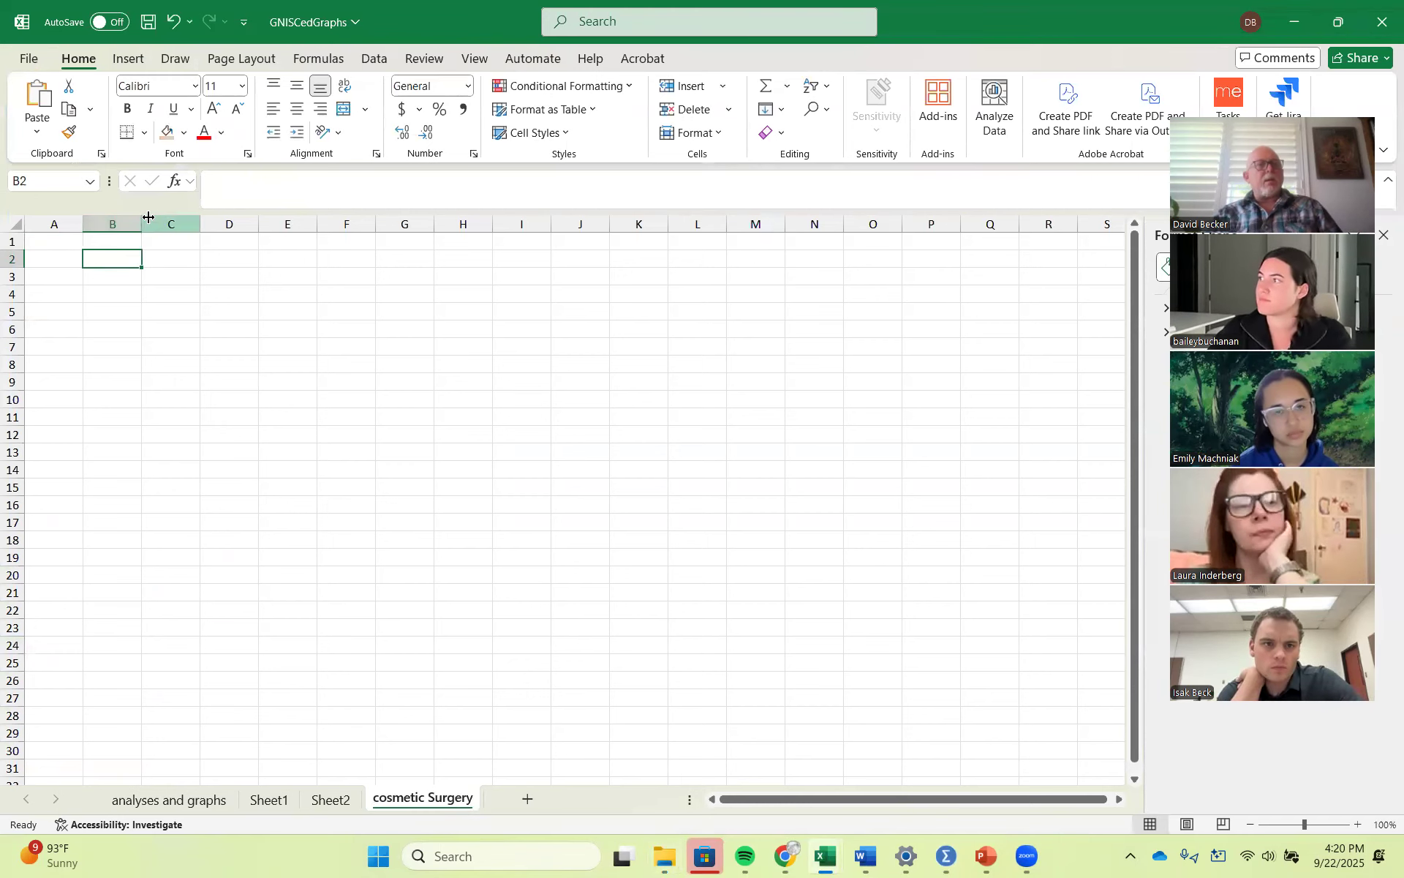
left_click_drag(148, 217, 505, 257)
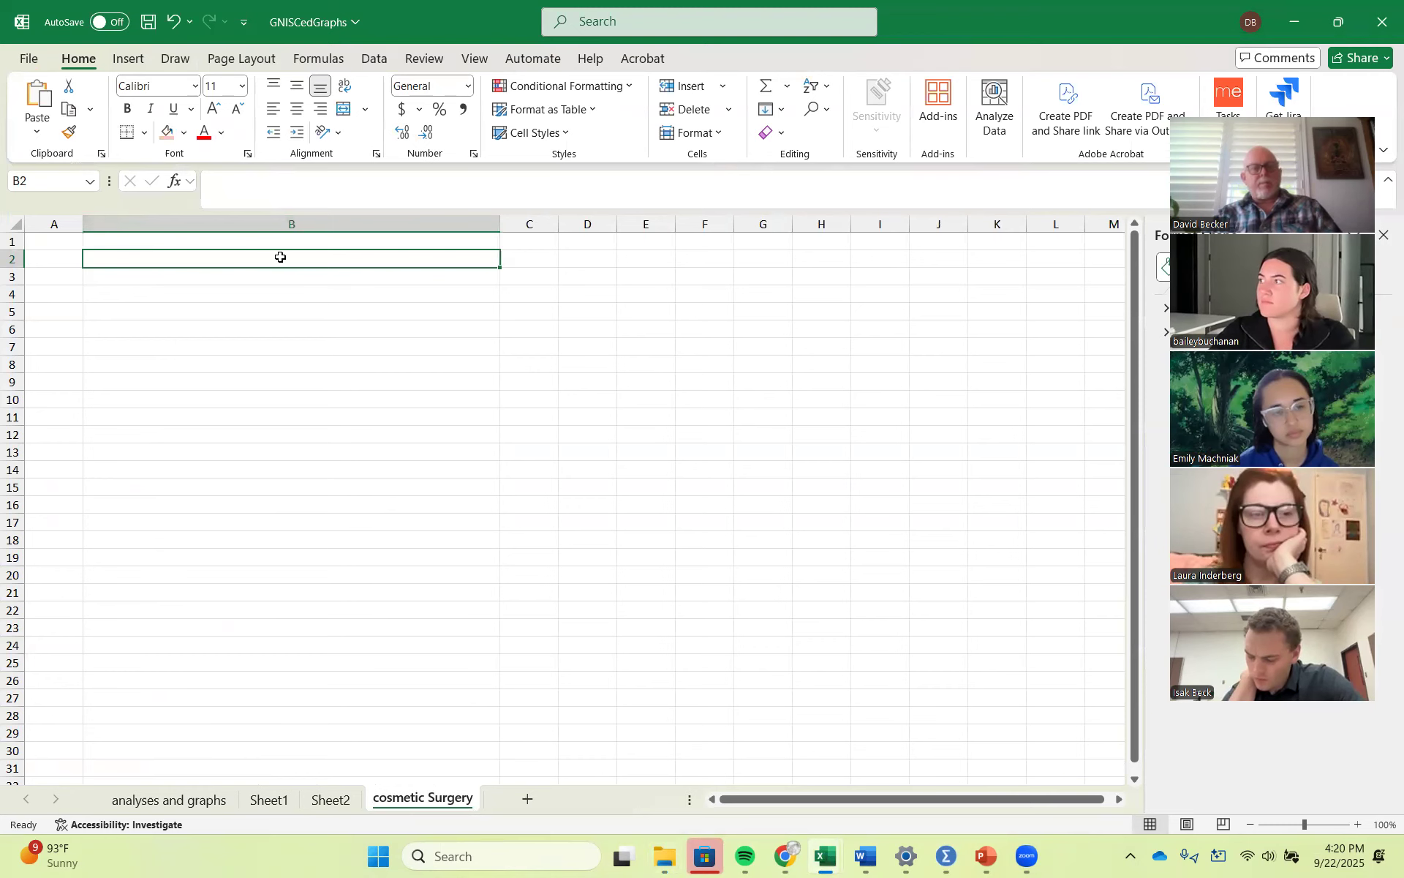
key("ctrl+v")
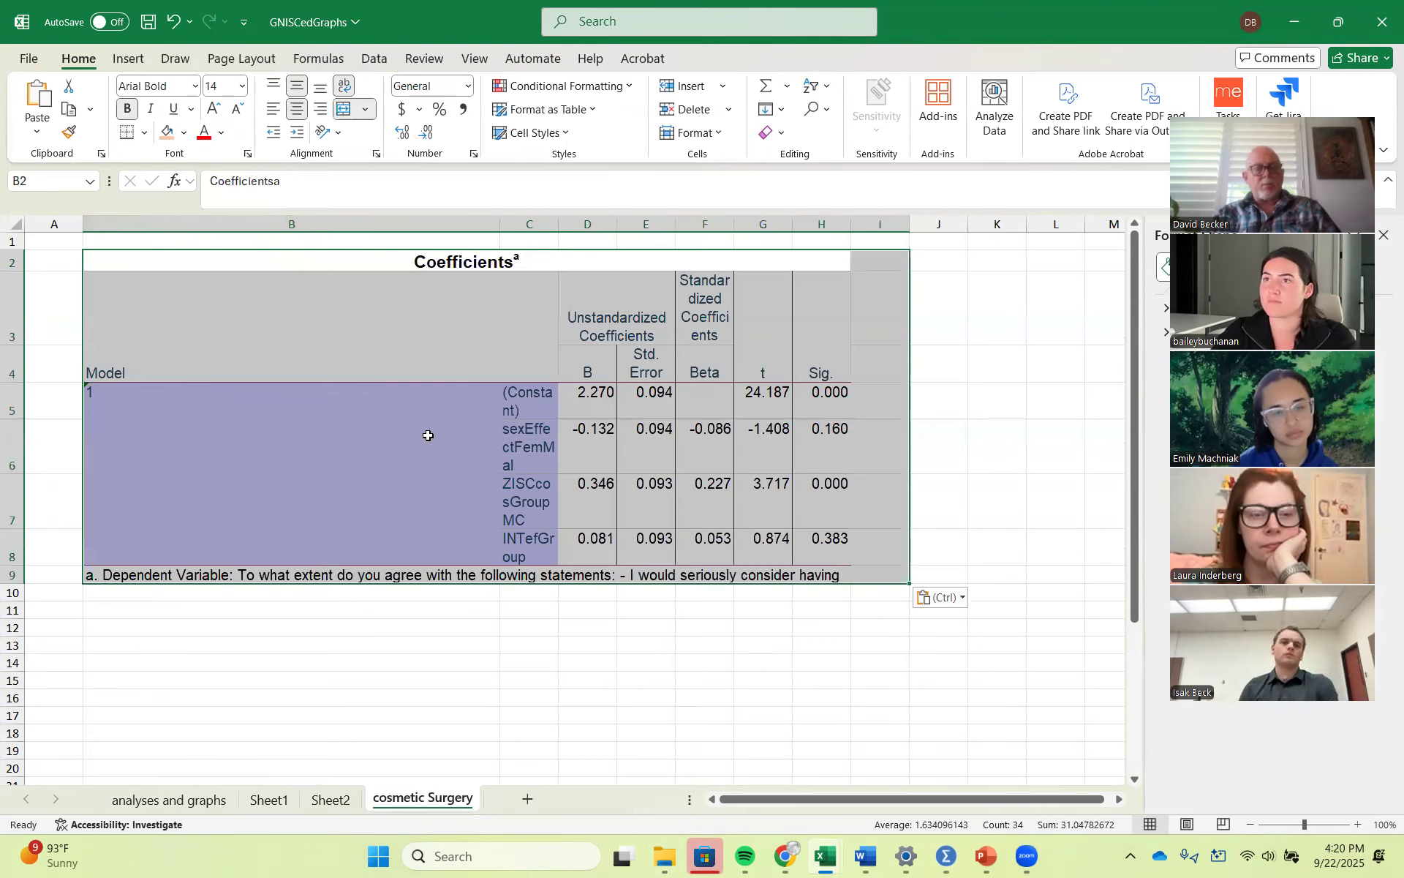
key("ctrl+z")
left_click(49, 261)
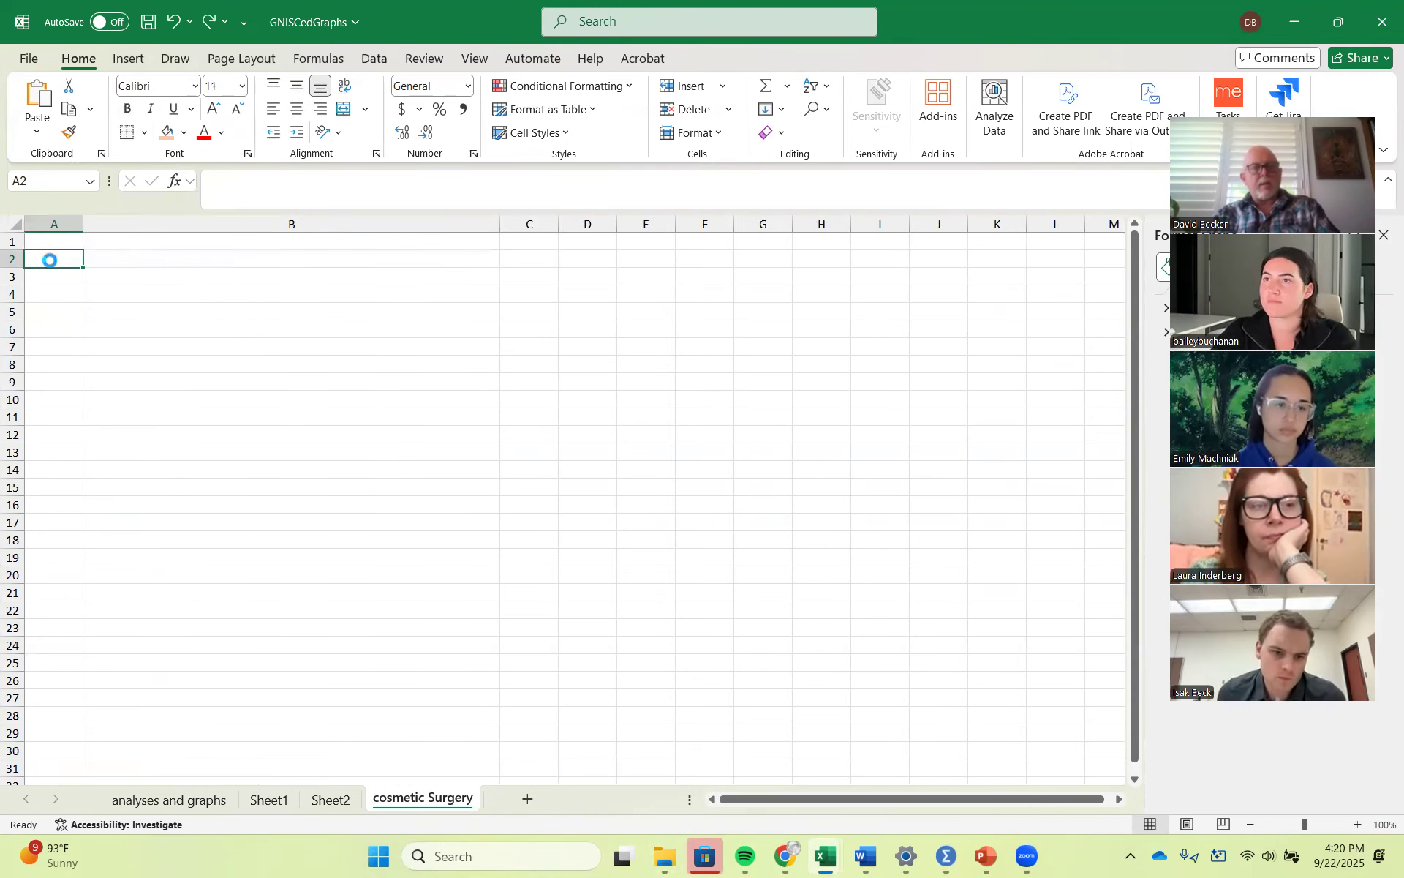
key("ctrl+v")
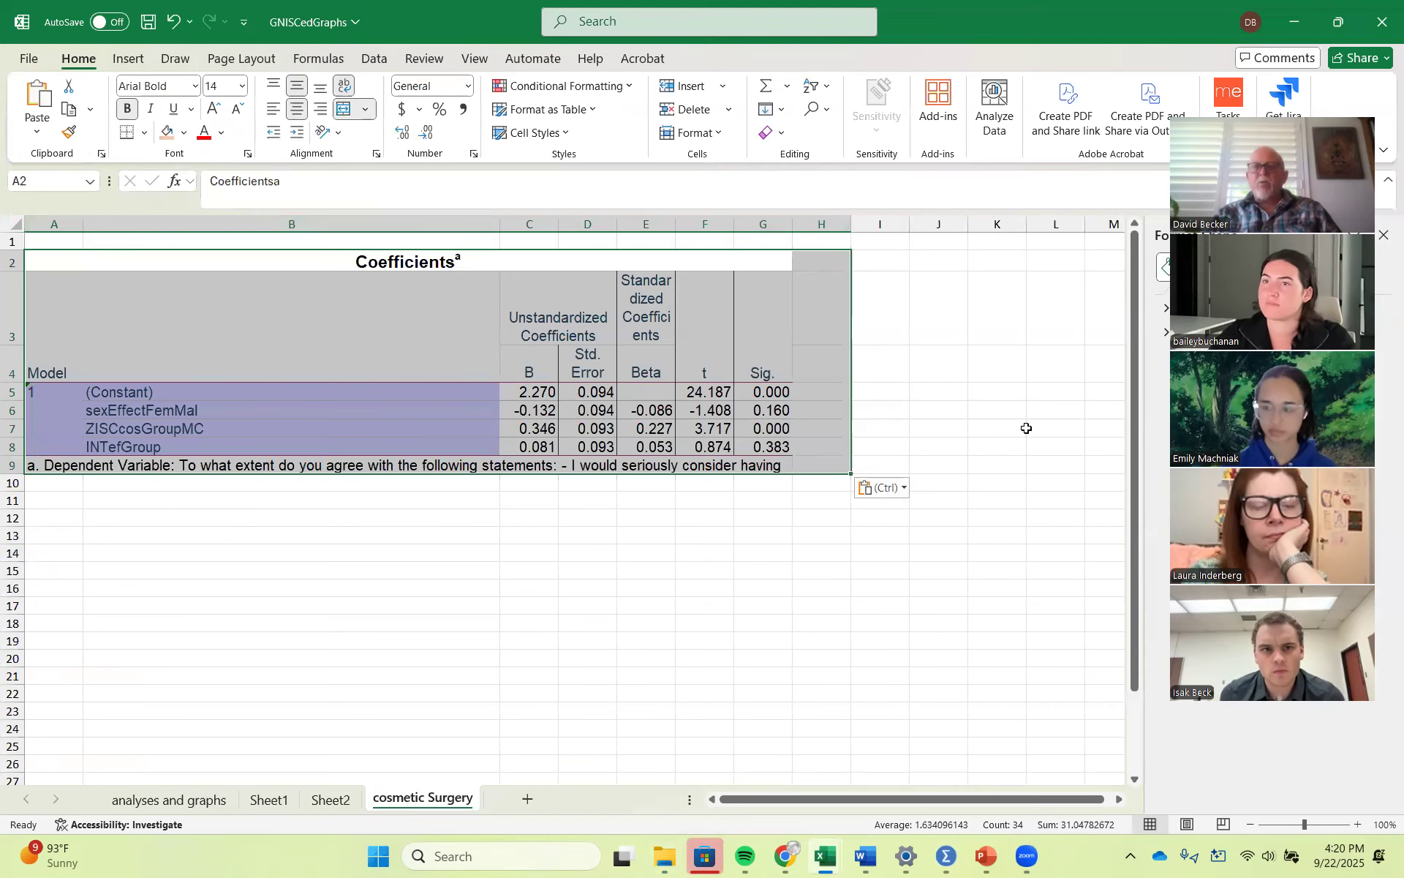
Step: Enter the headings -1, 0 and 1 in cells K5 to M5 and the row label "females" in J6
left_click(1058, 410)
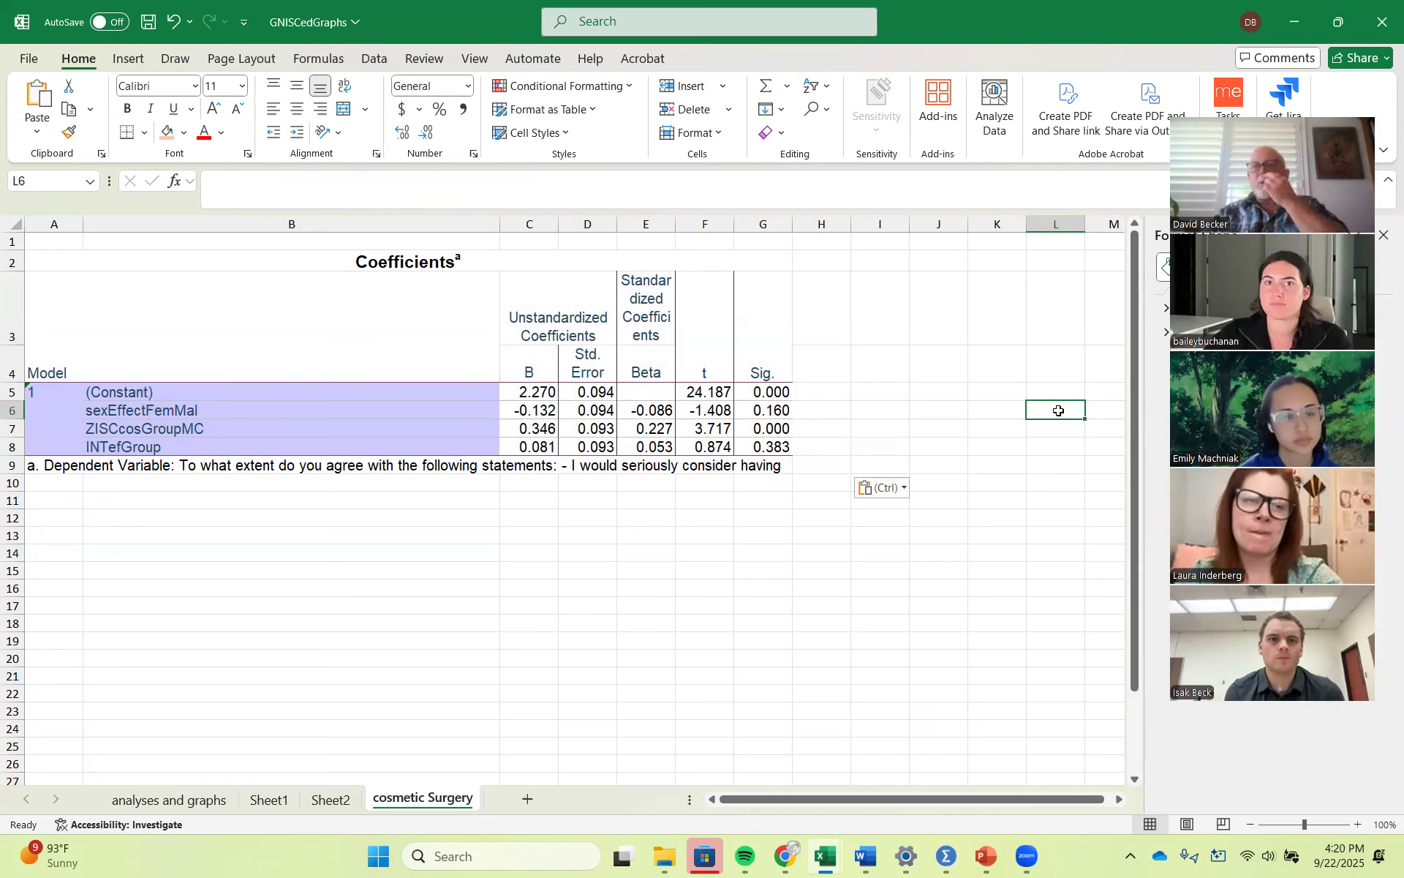
left_click(1054, 365)
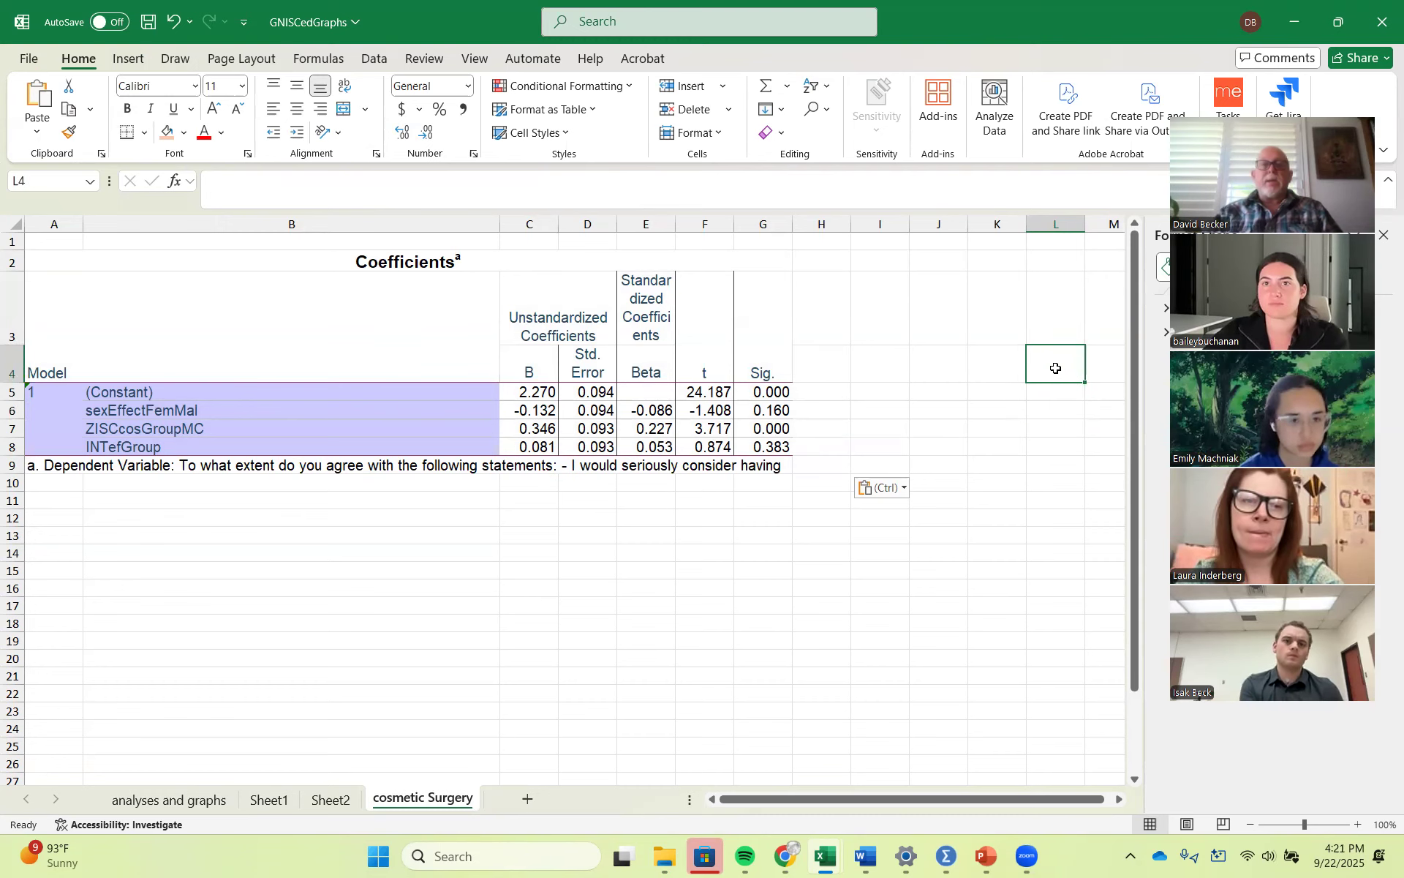
left_click(1055, 393)
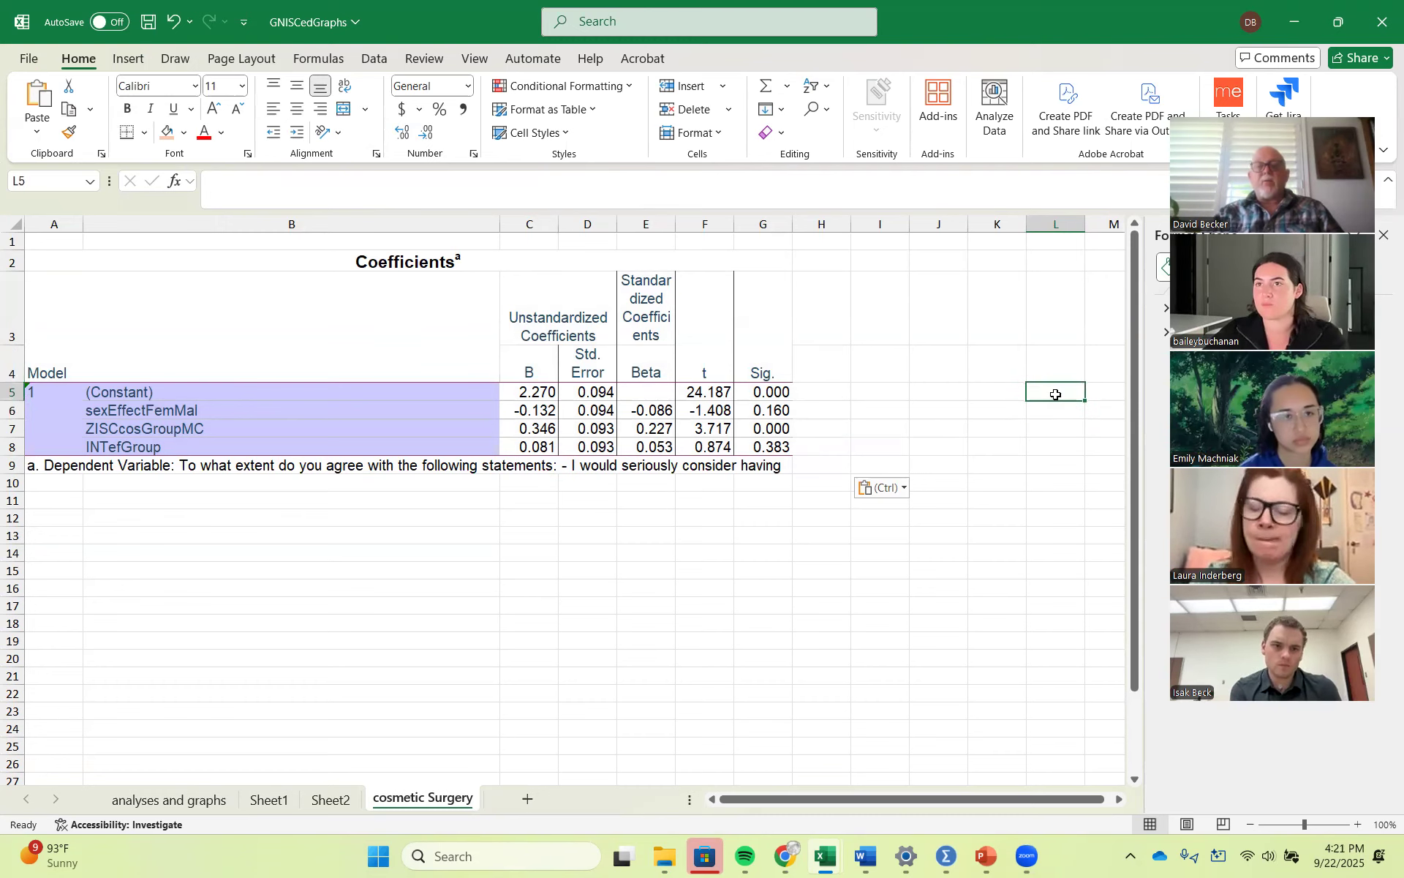
type("0")
key("Left")
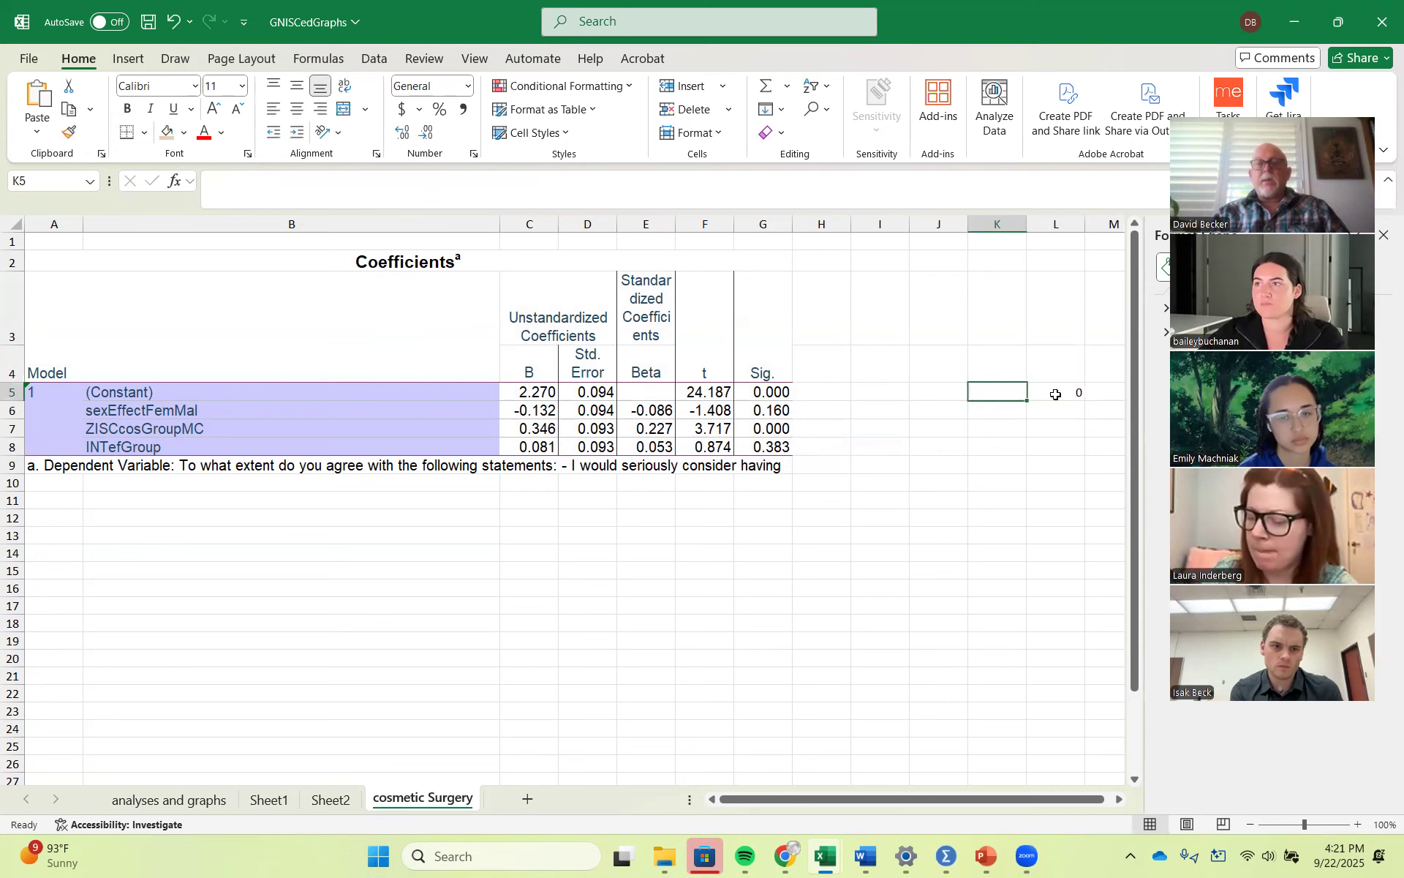
type("-1")
key("Right")
key("Right")
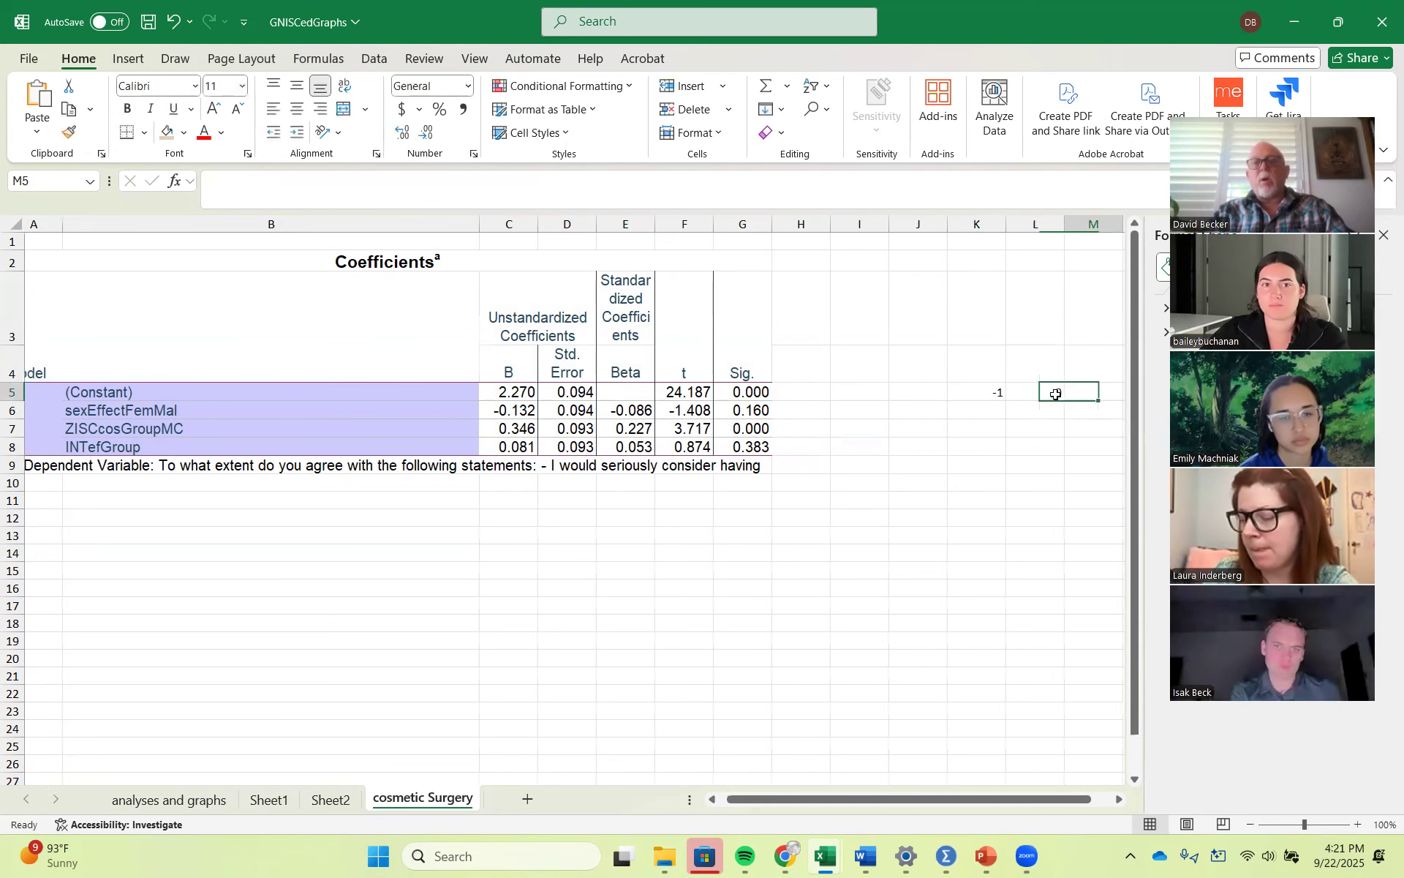
type("1")
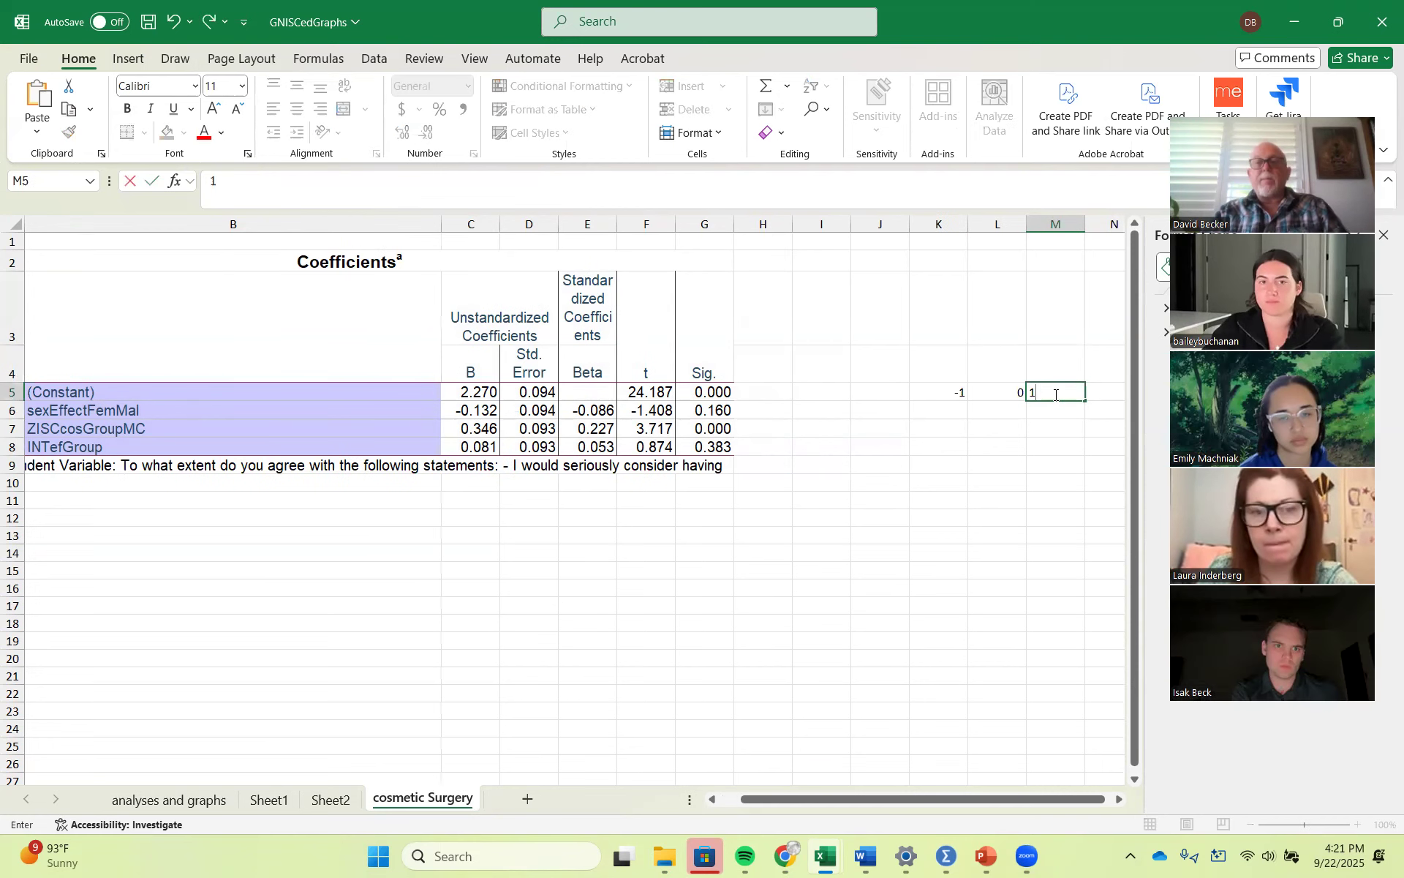
left_click(895, 411)
type("f")
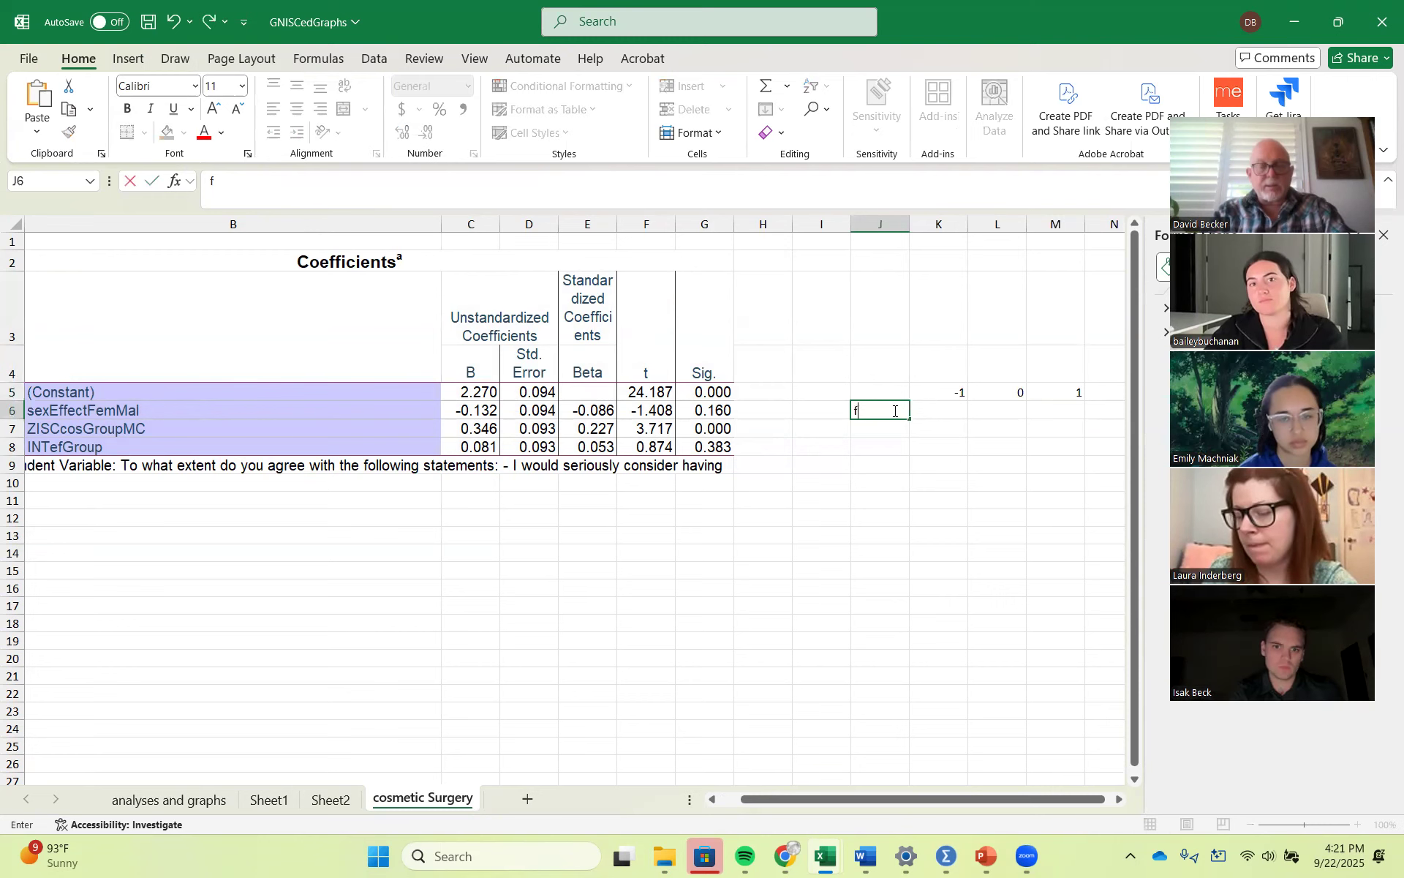
type("emales")
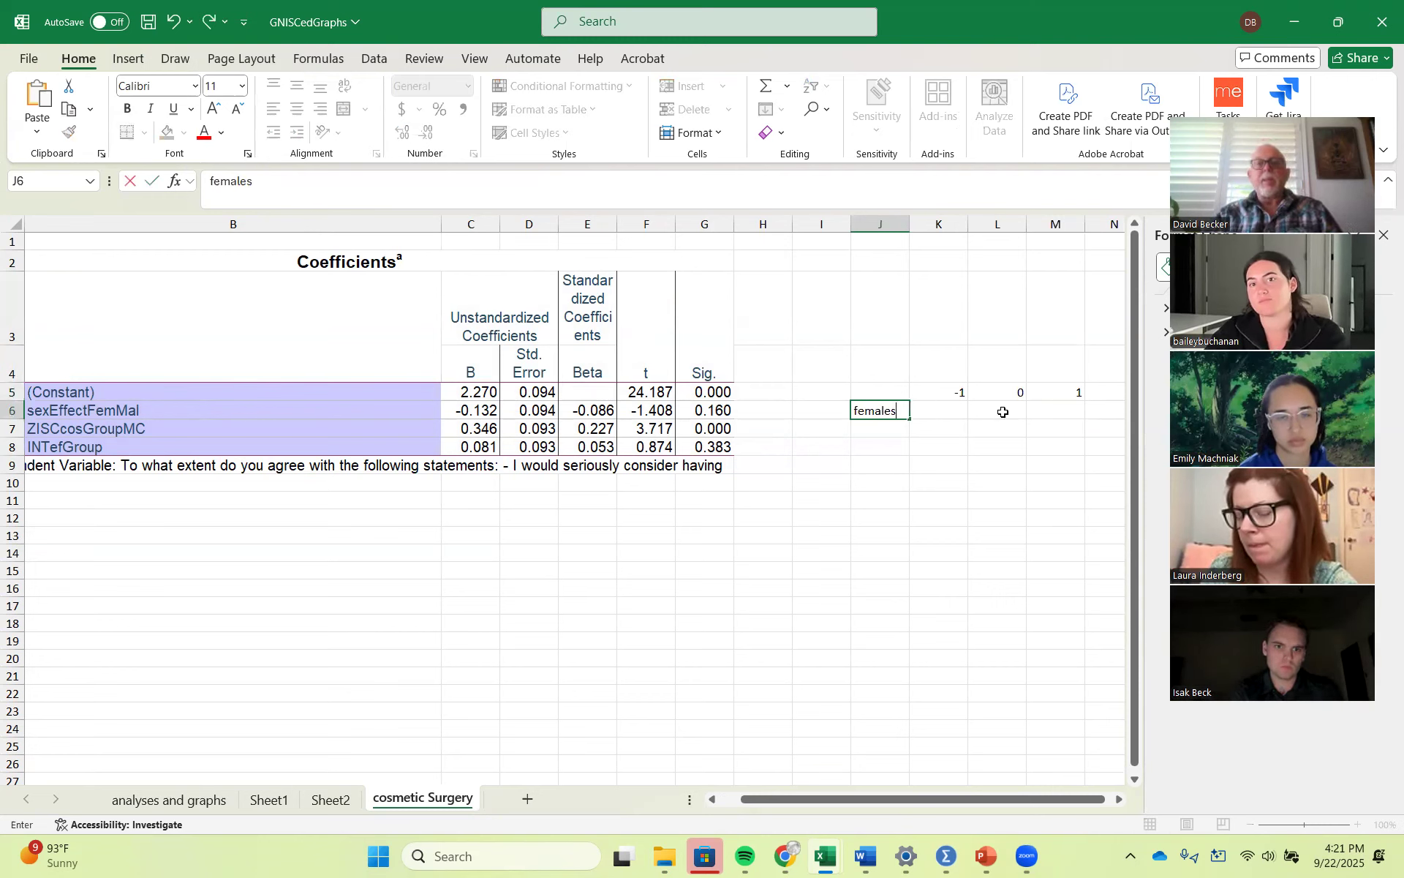
Step: Compute the females' predicted value at 0 in cell L6 with the formula =C5-C6
left_click(1003, 412)
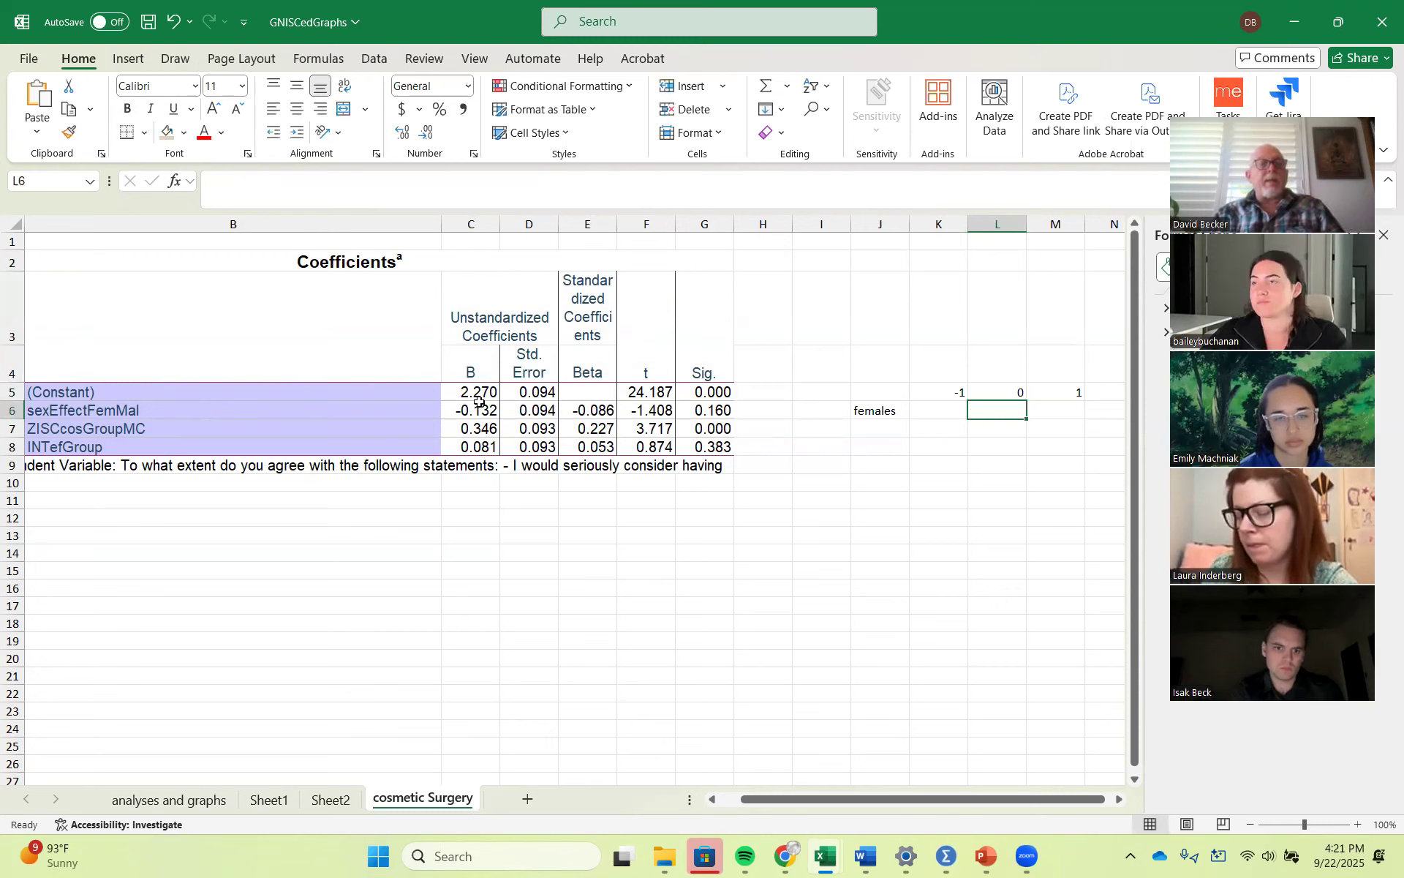
type("=")
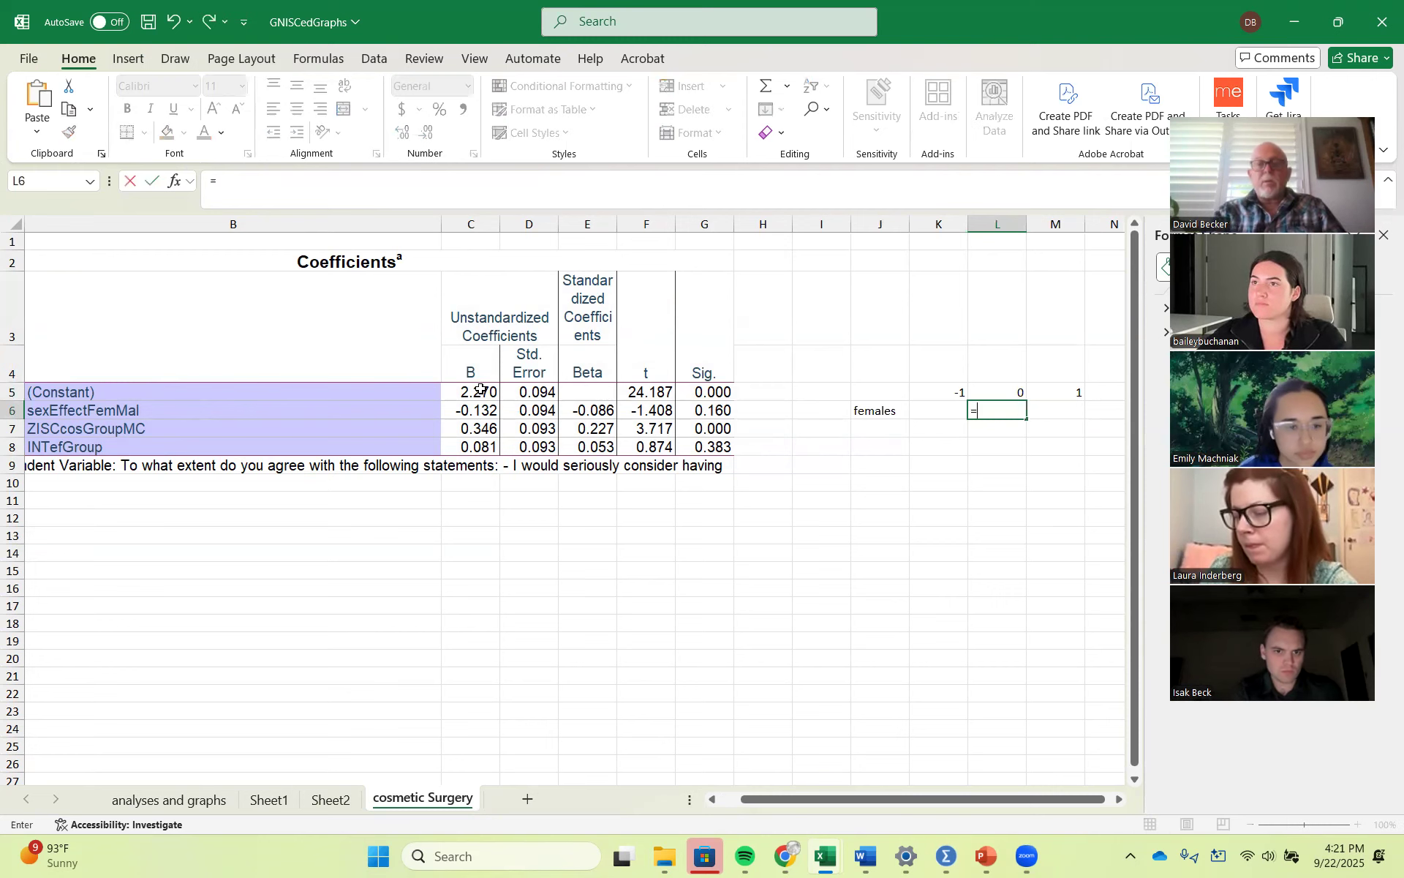
left_click(474, 392)
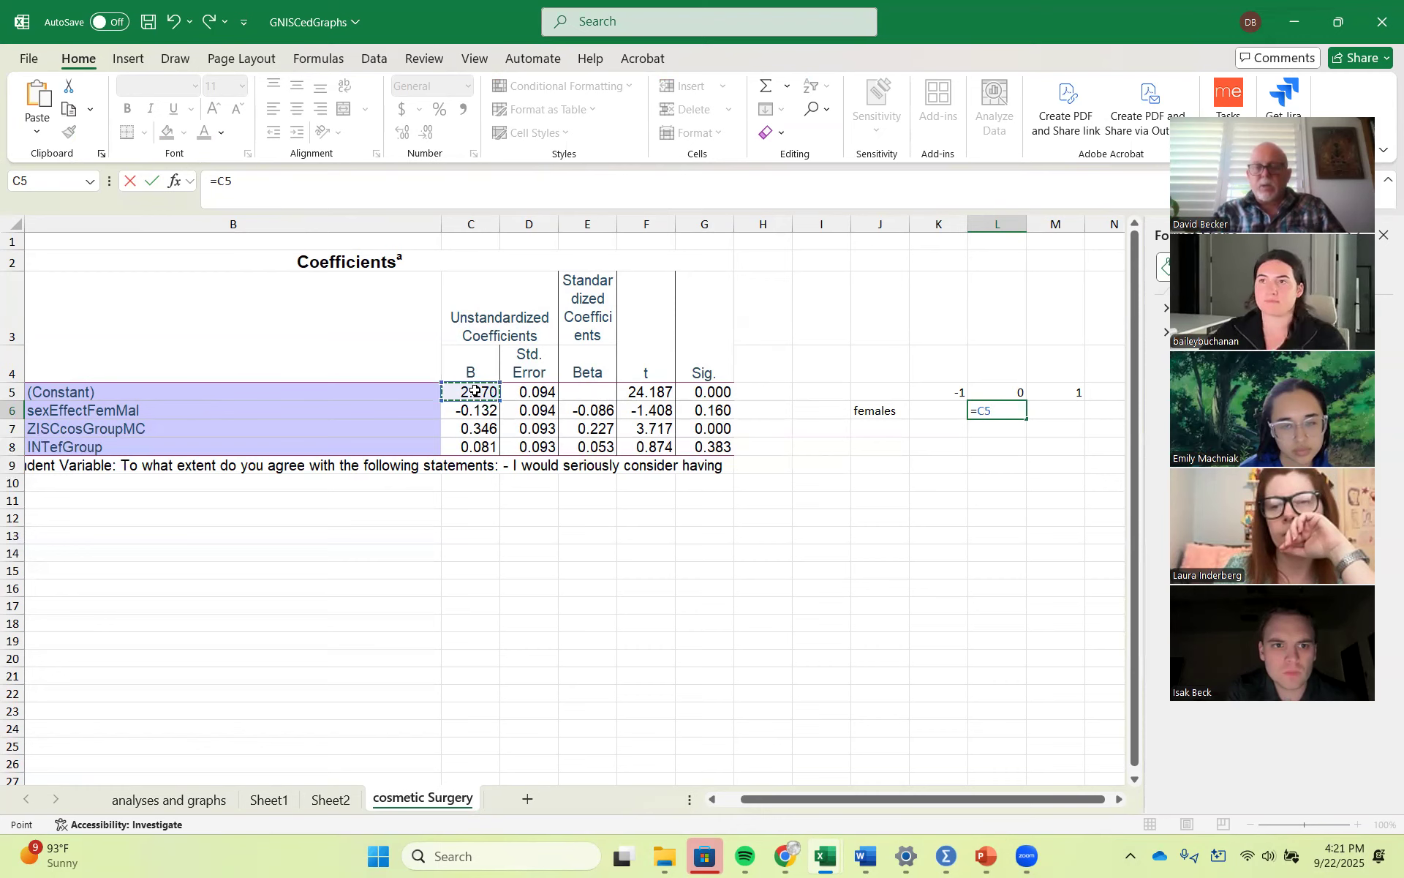
type("-")
left_click(481, 411)
key("Return")
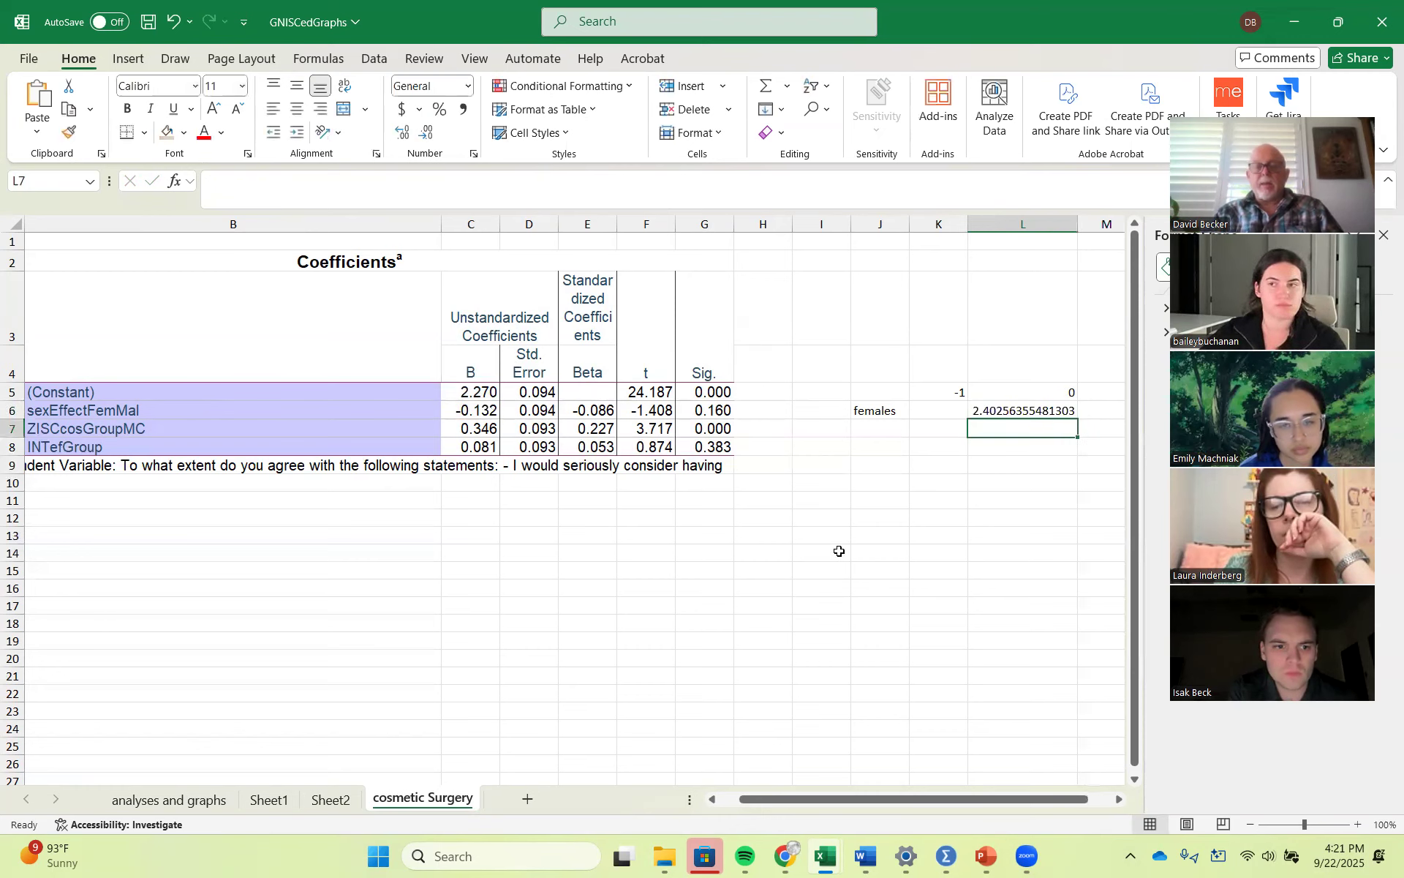
Step: Compute the males' predicted value at 0 in cell L7 with the formula =C5+C6 and label the row "males" in J7
type("=")
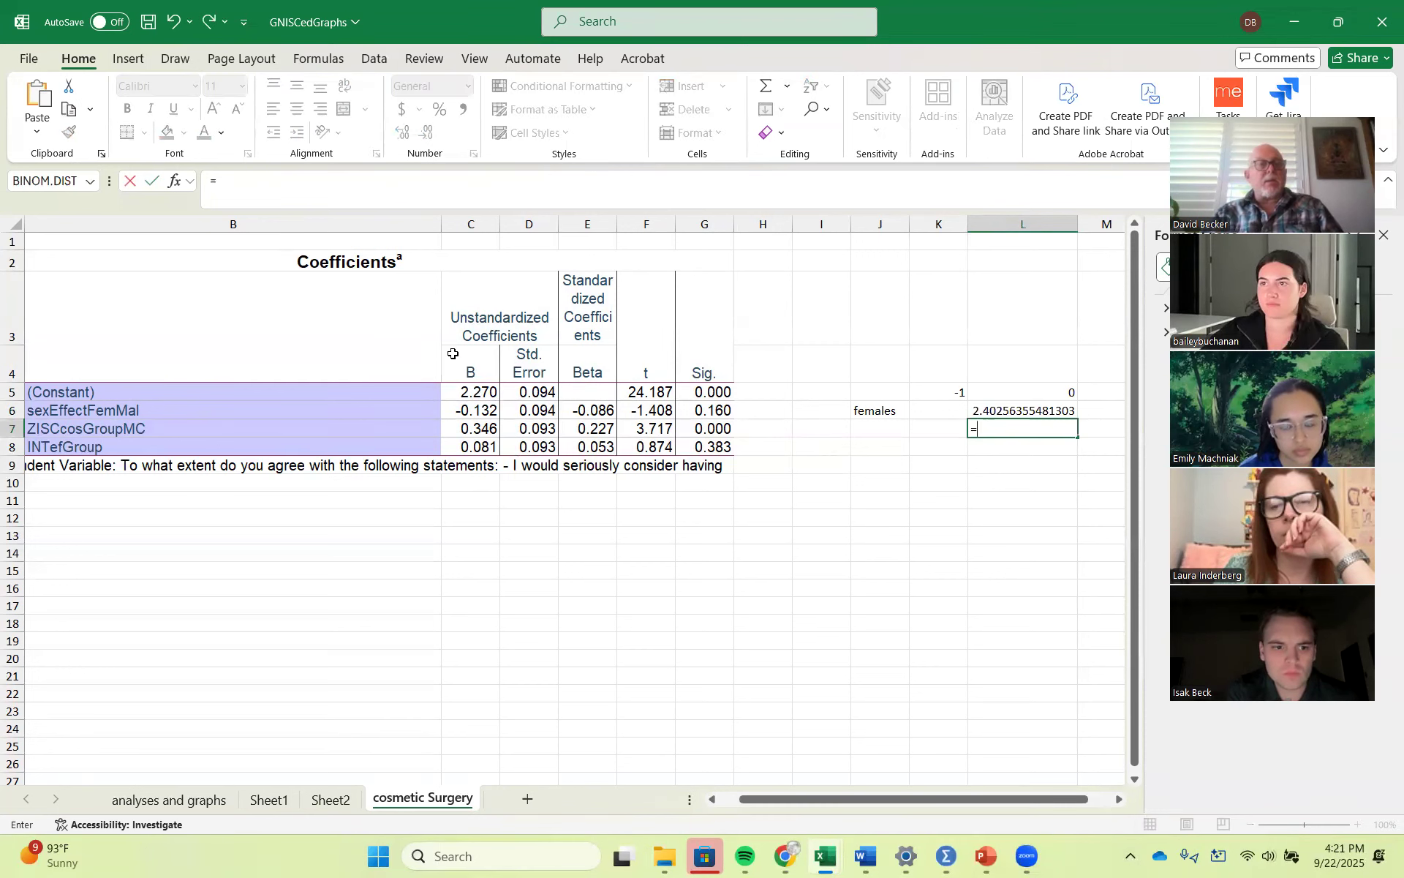
left_click(475, 393)
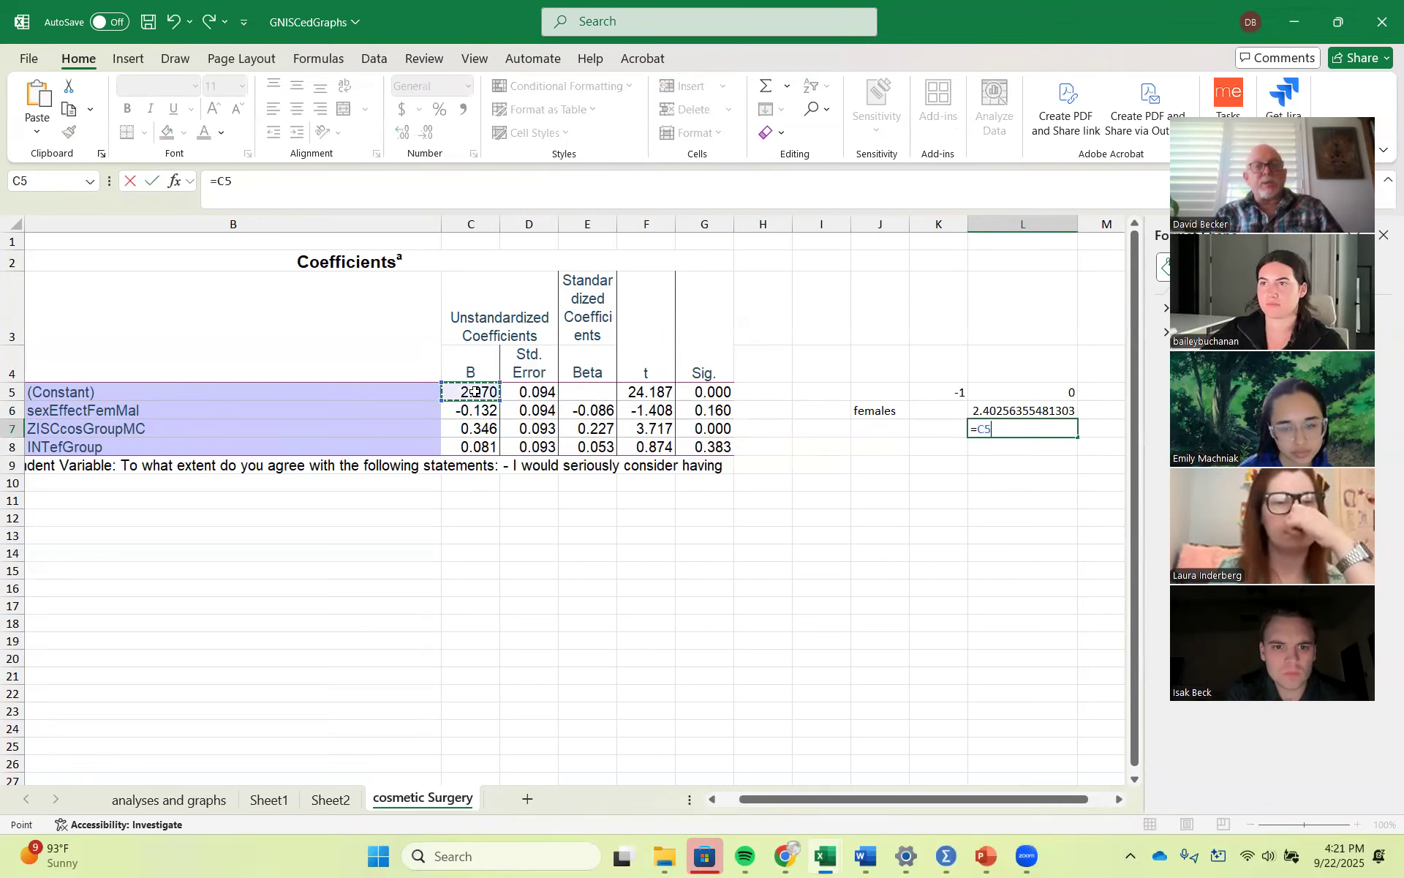
type("+")
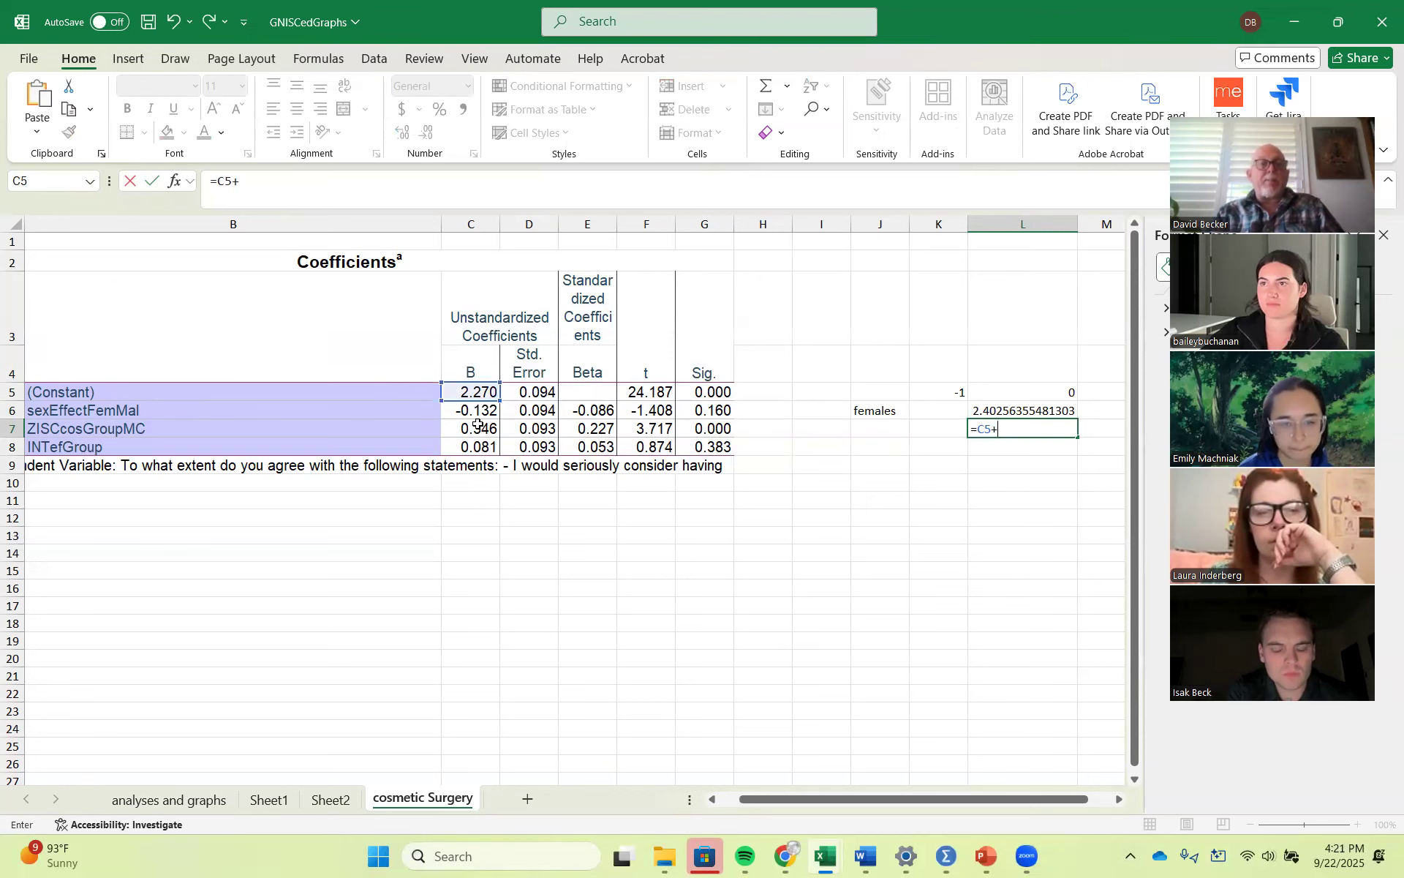
left_click(480, 412)
key("Return")
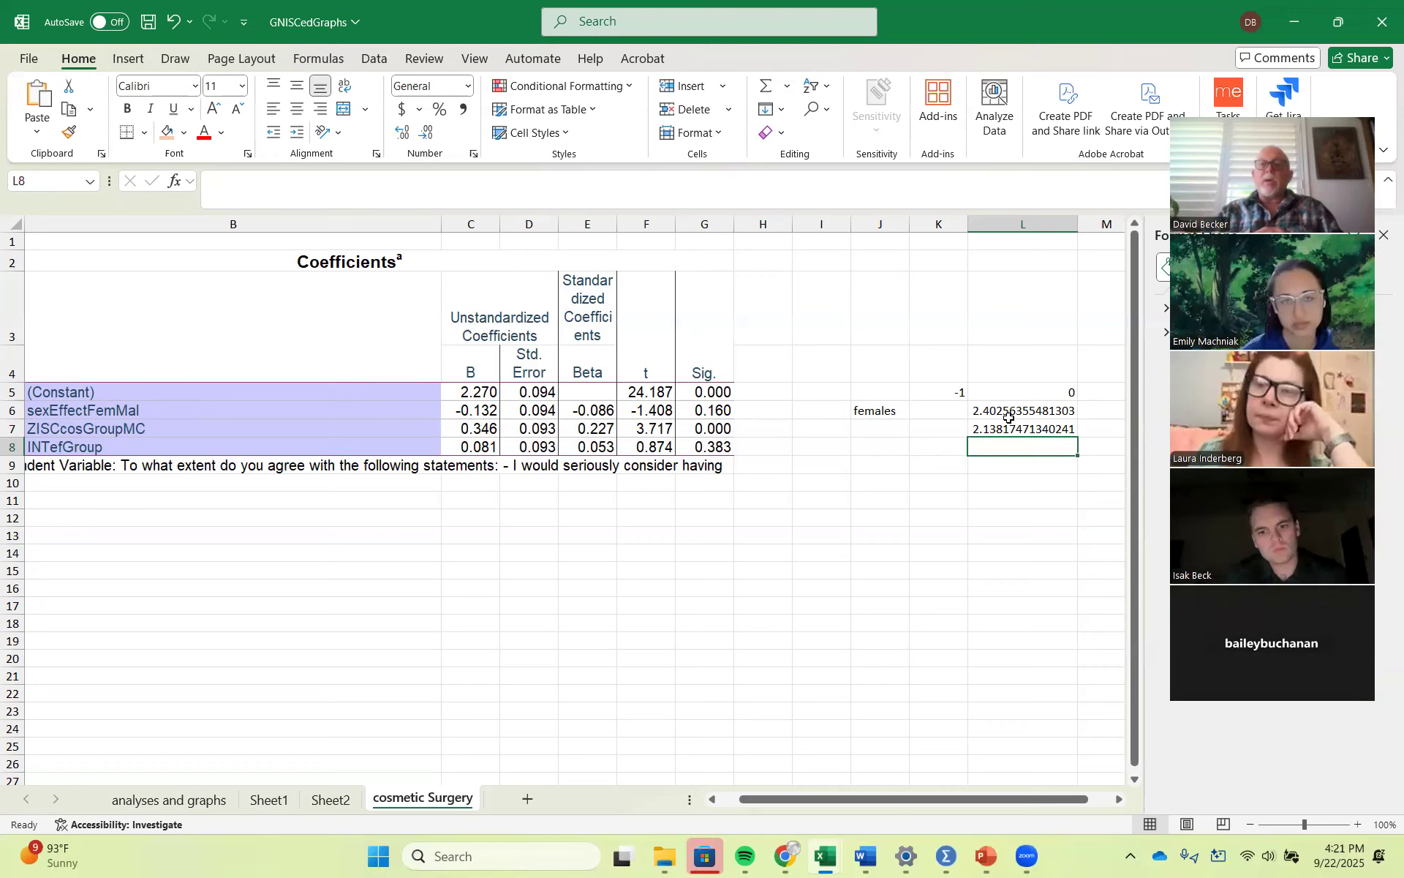
left_click(885, 431)
type("males")
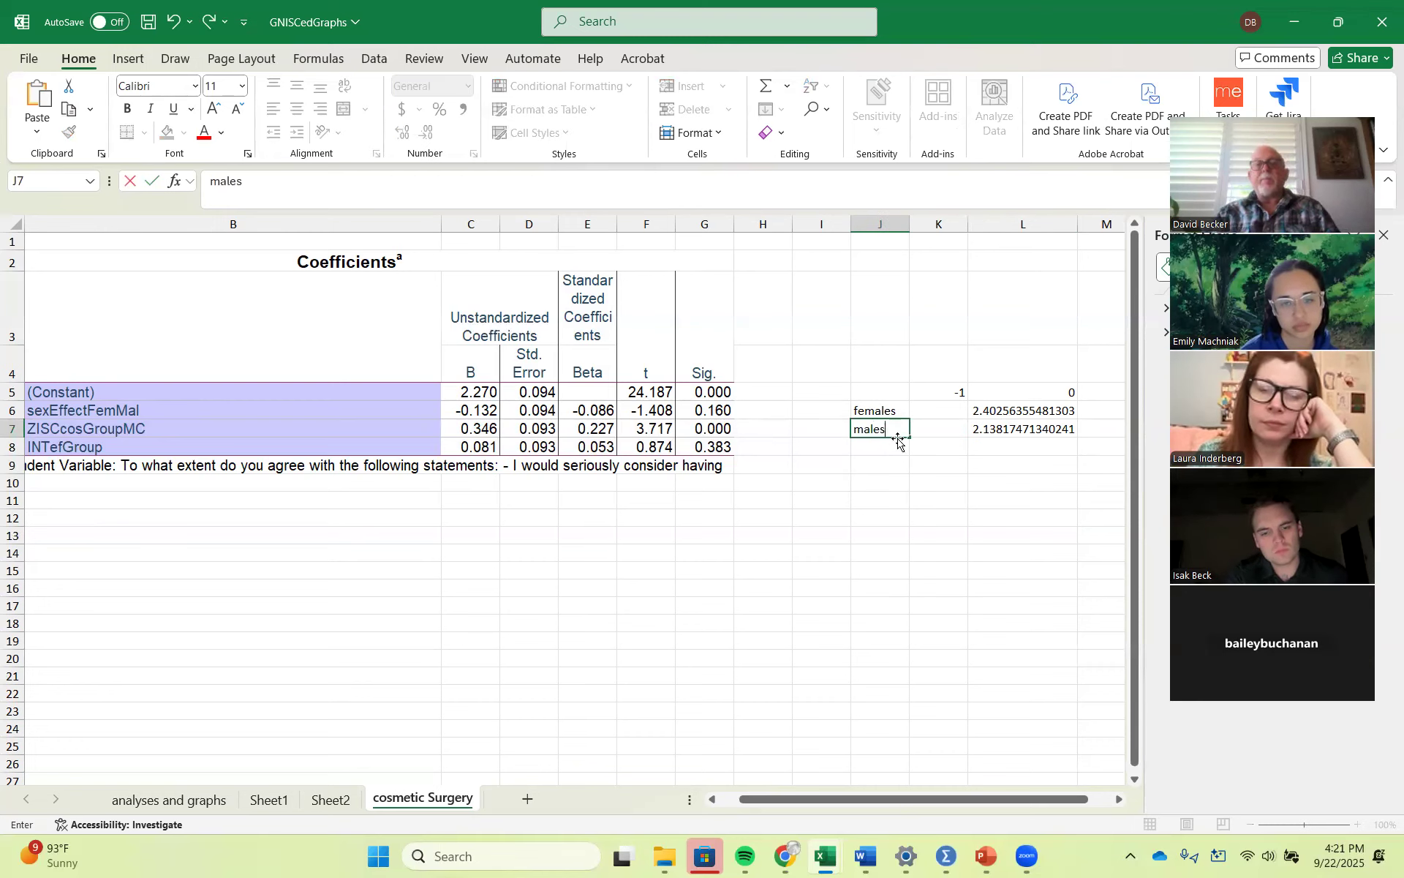
left_click(941, 407)
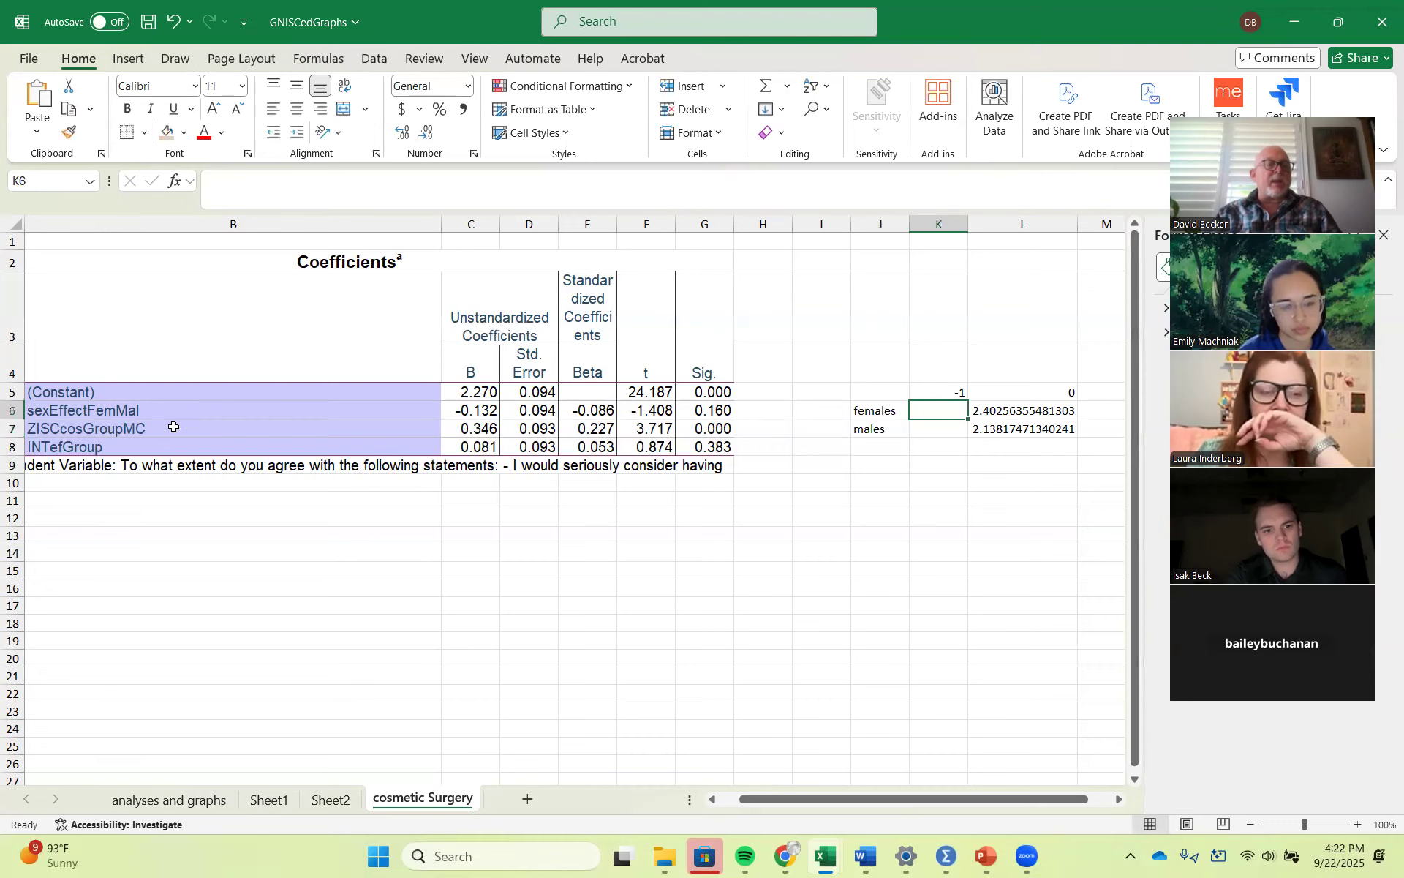
Step: Write the formula =L6-(C7+C8) in cell K6 for the females' predicted value at -1
left_click(481, 430)
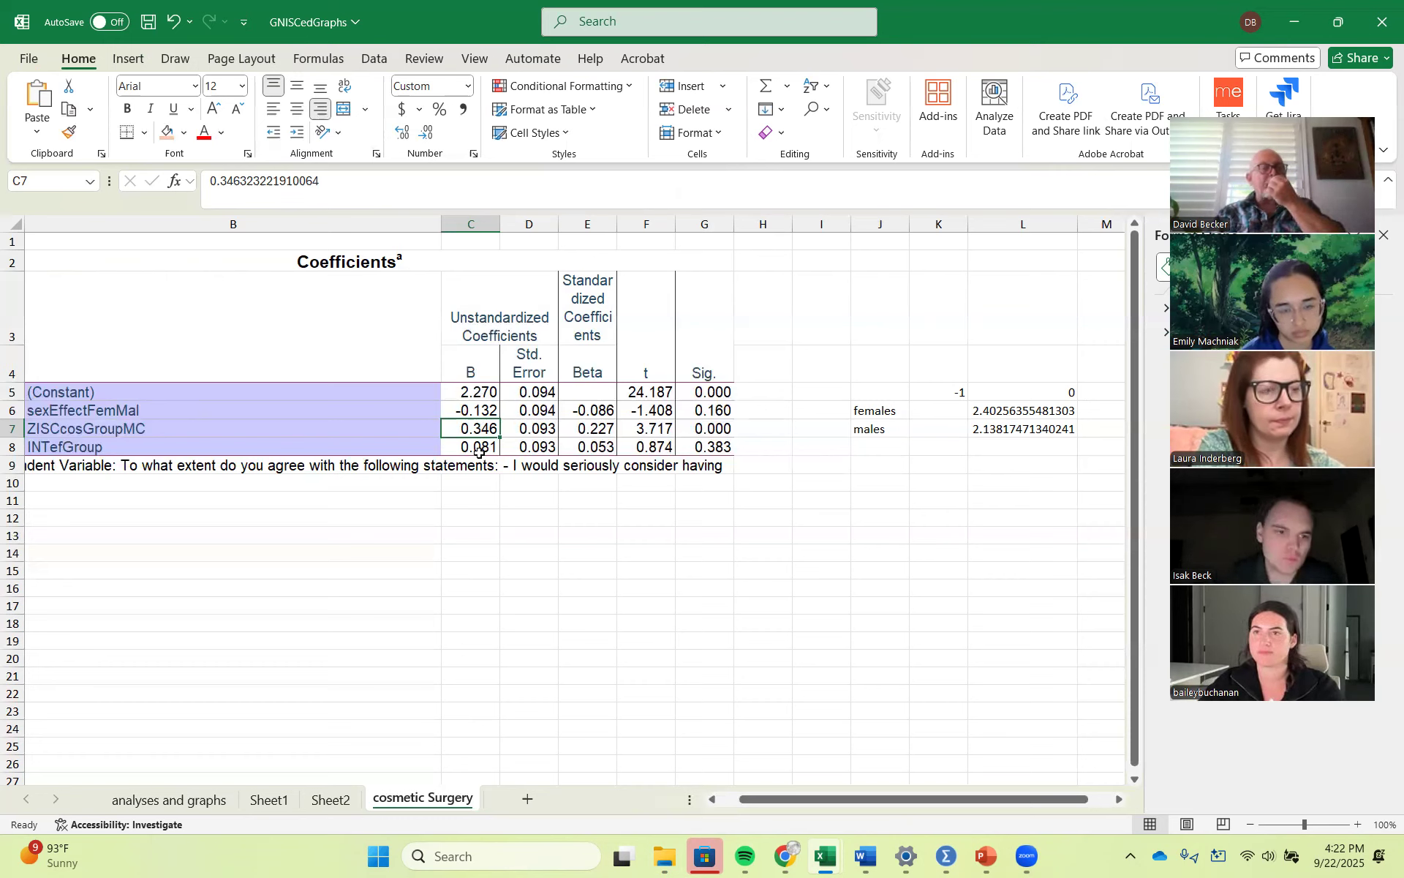
left_click(954, 412)
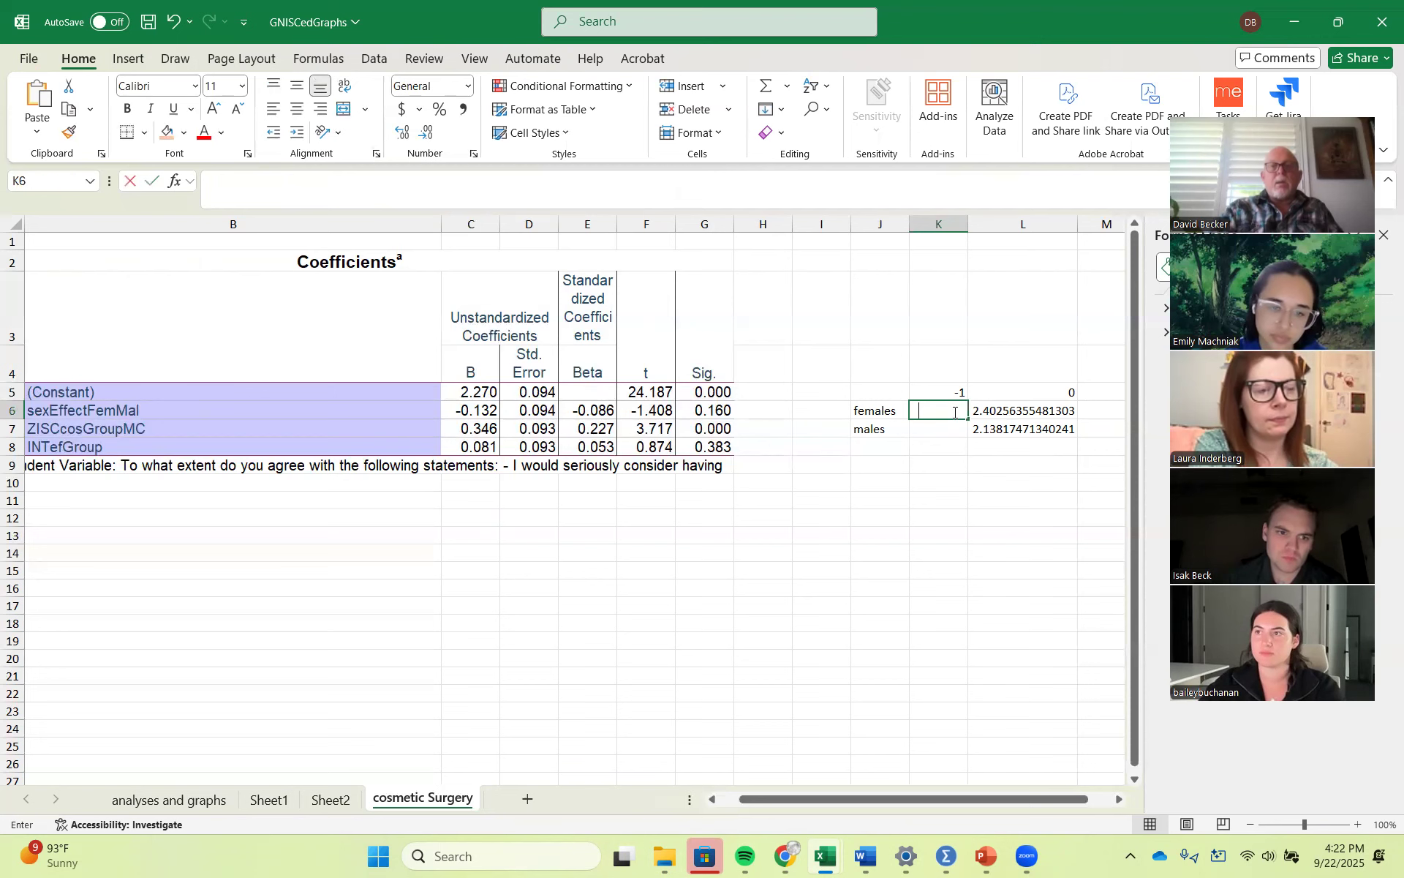
type("=")
left_click(1039, 409)
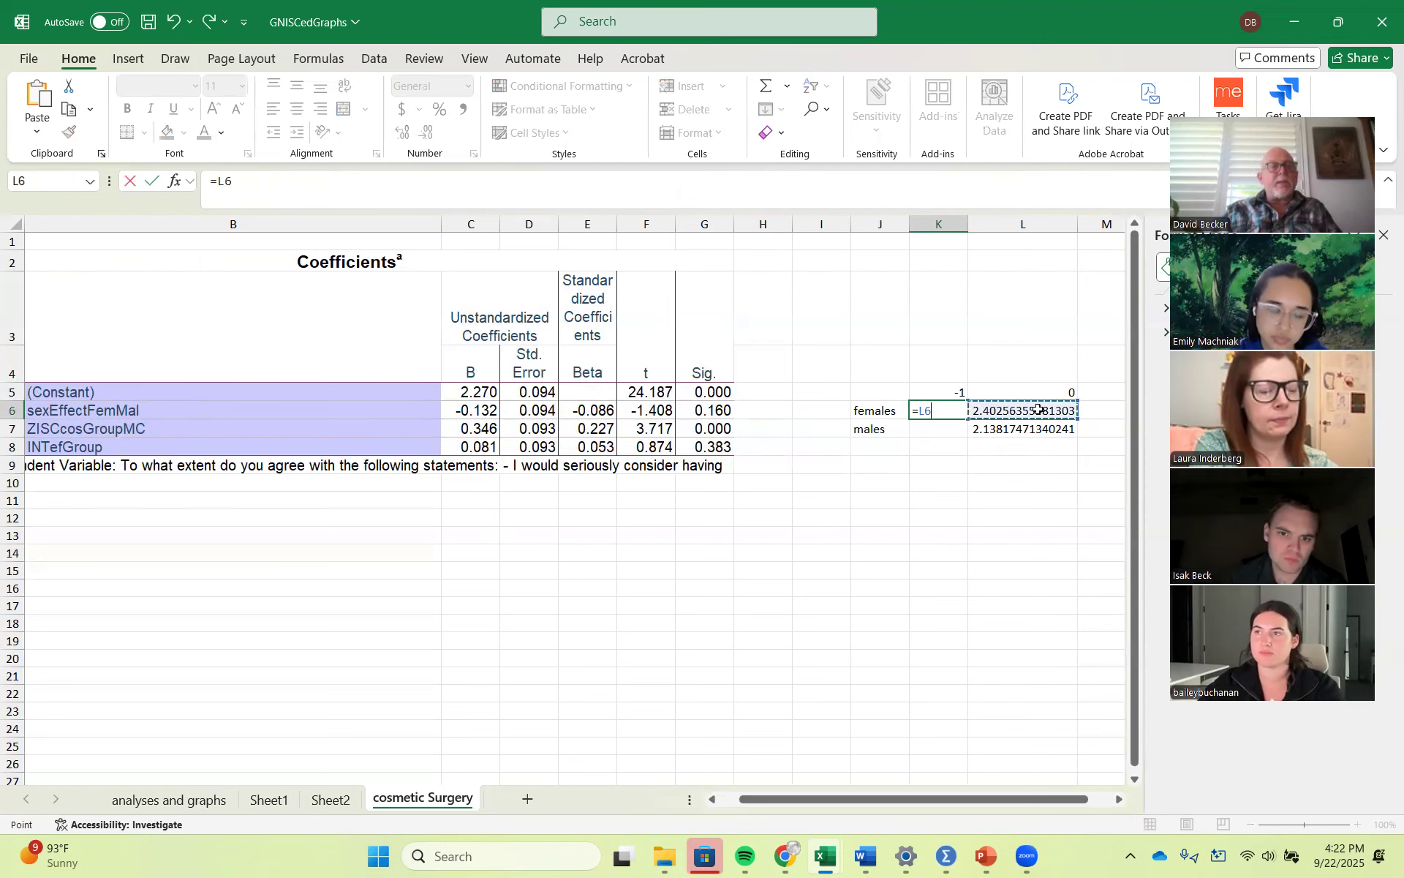
type("-")
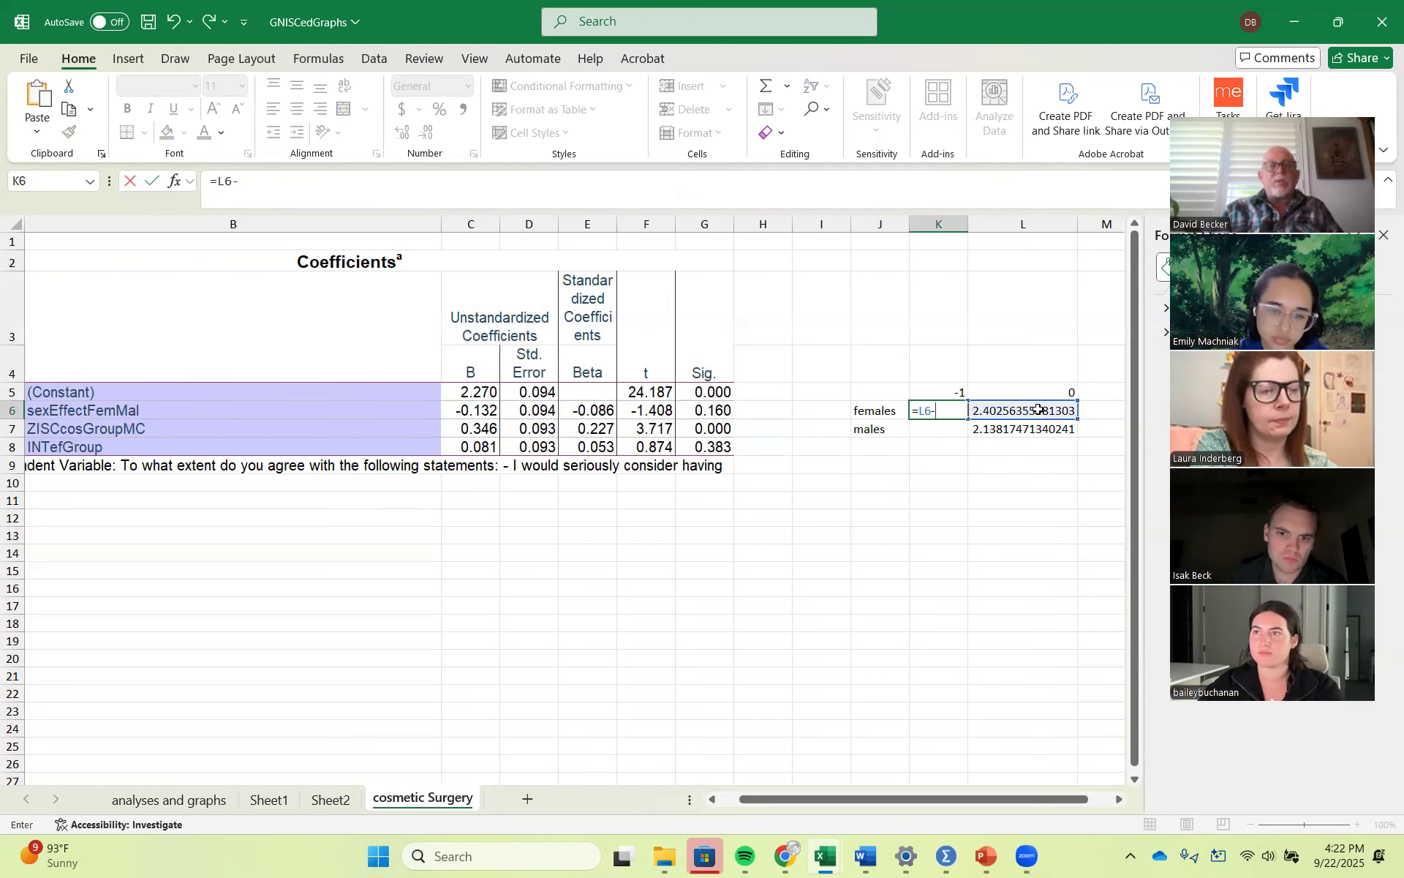
left_click(476, 429)
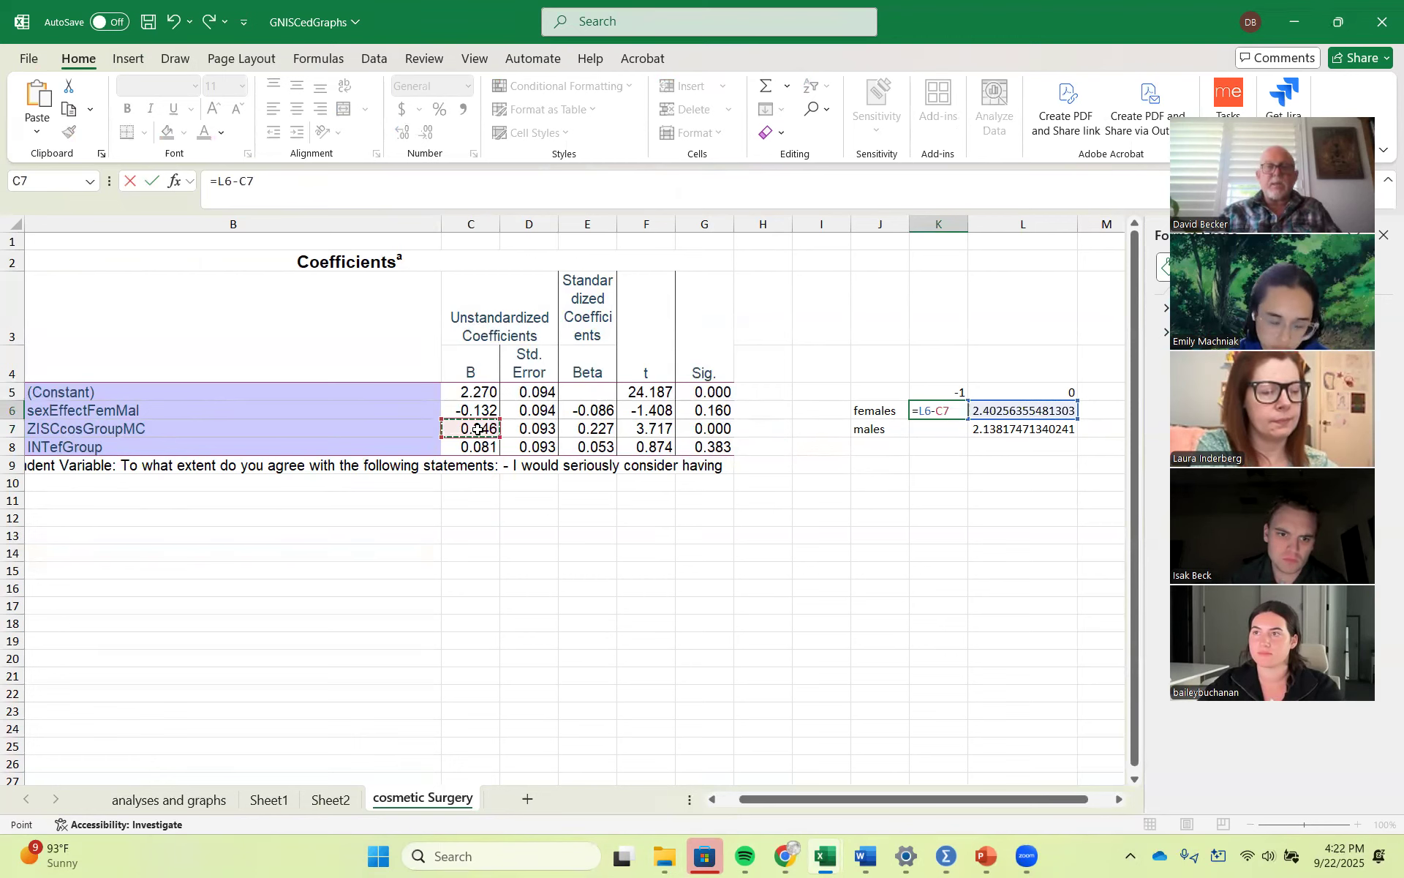
left_click(240, 181)
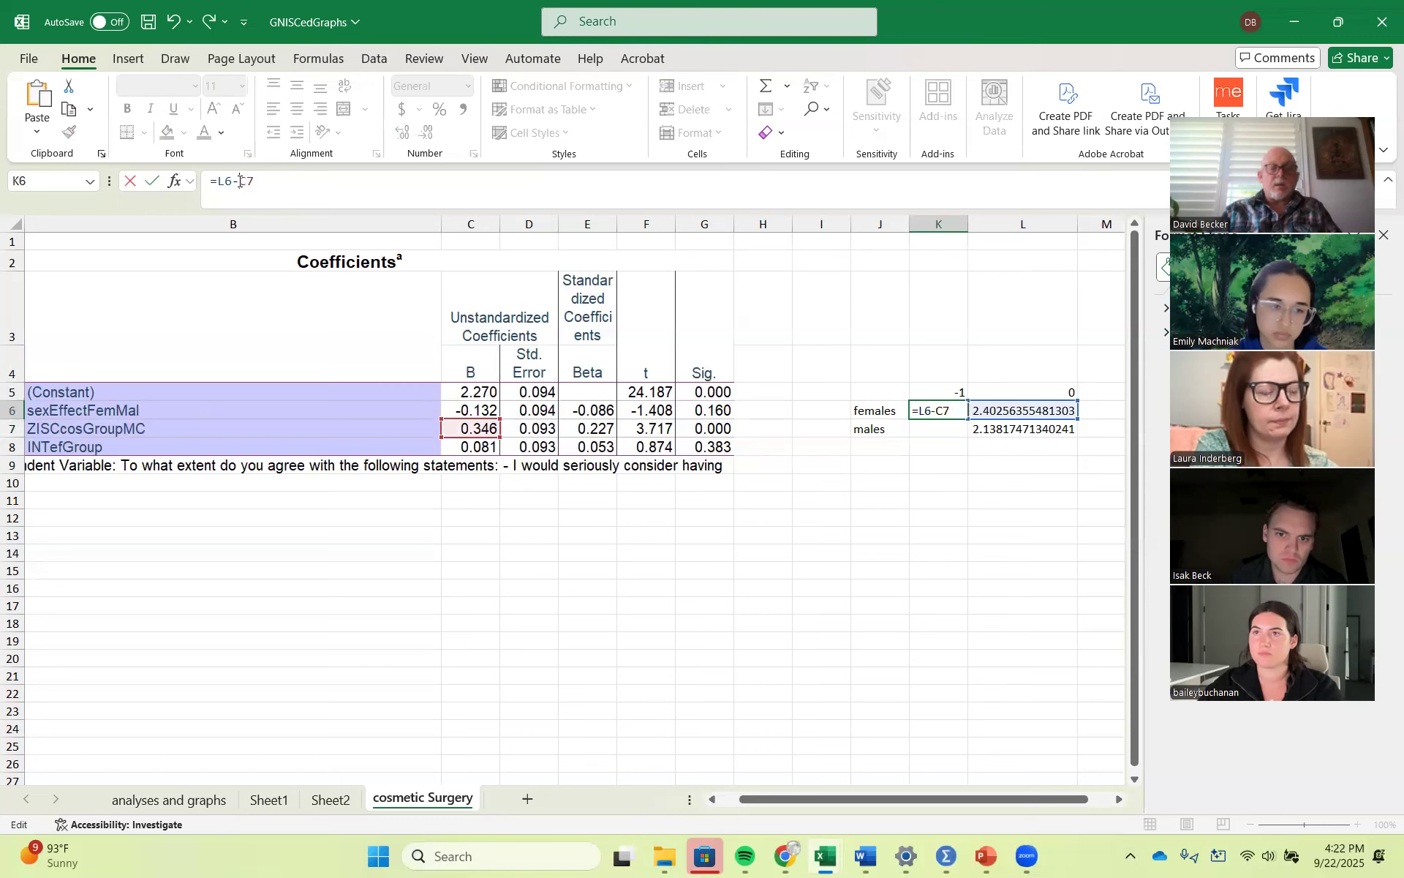
type("(")
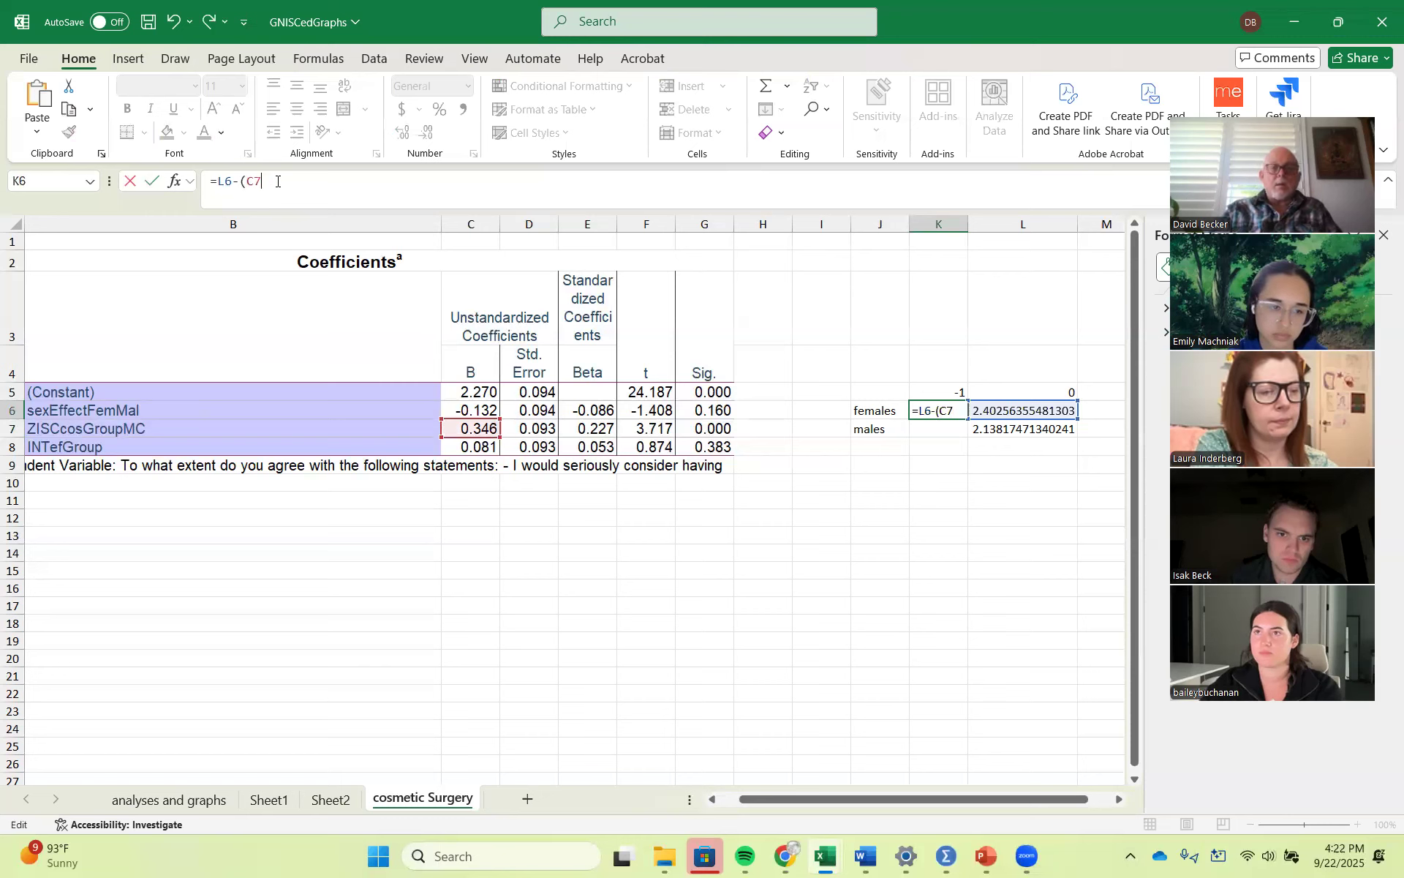
left_click(485, 447)
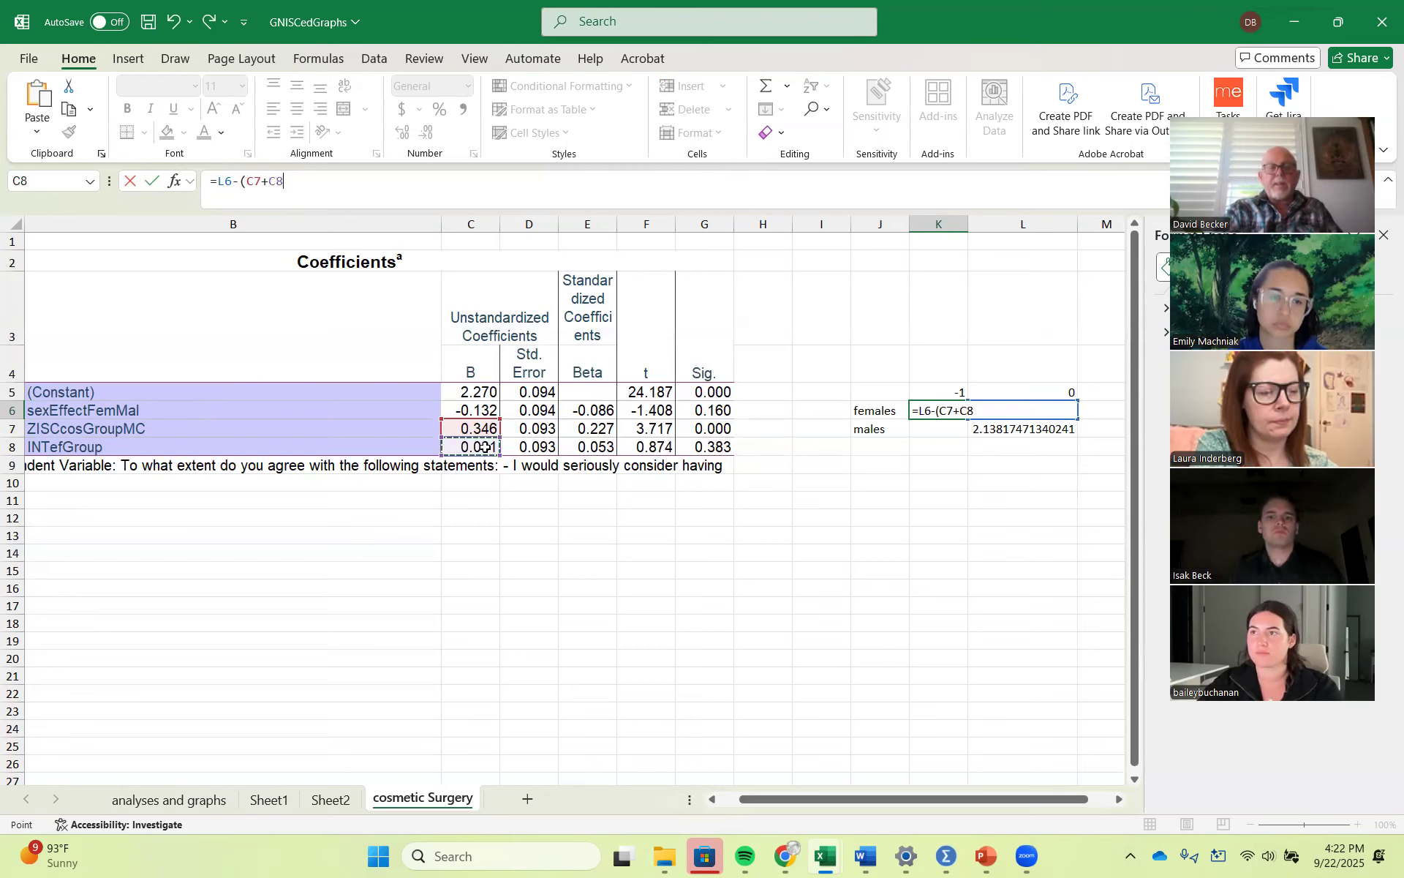
type(")")
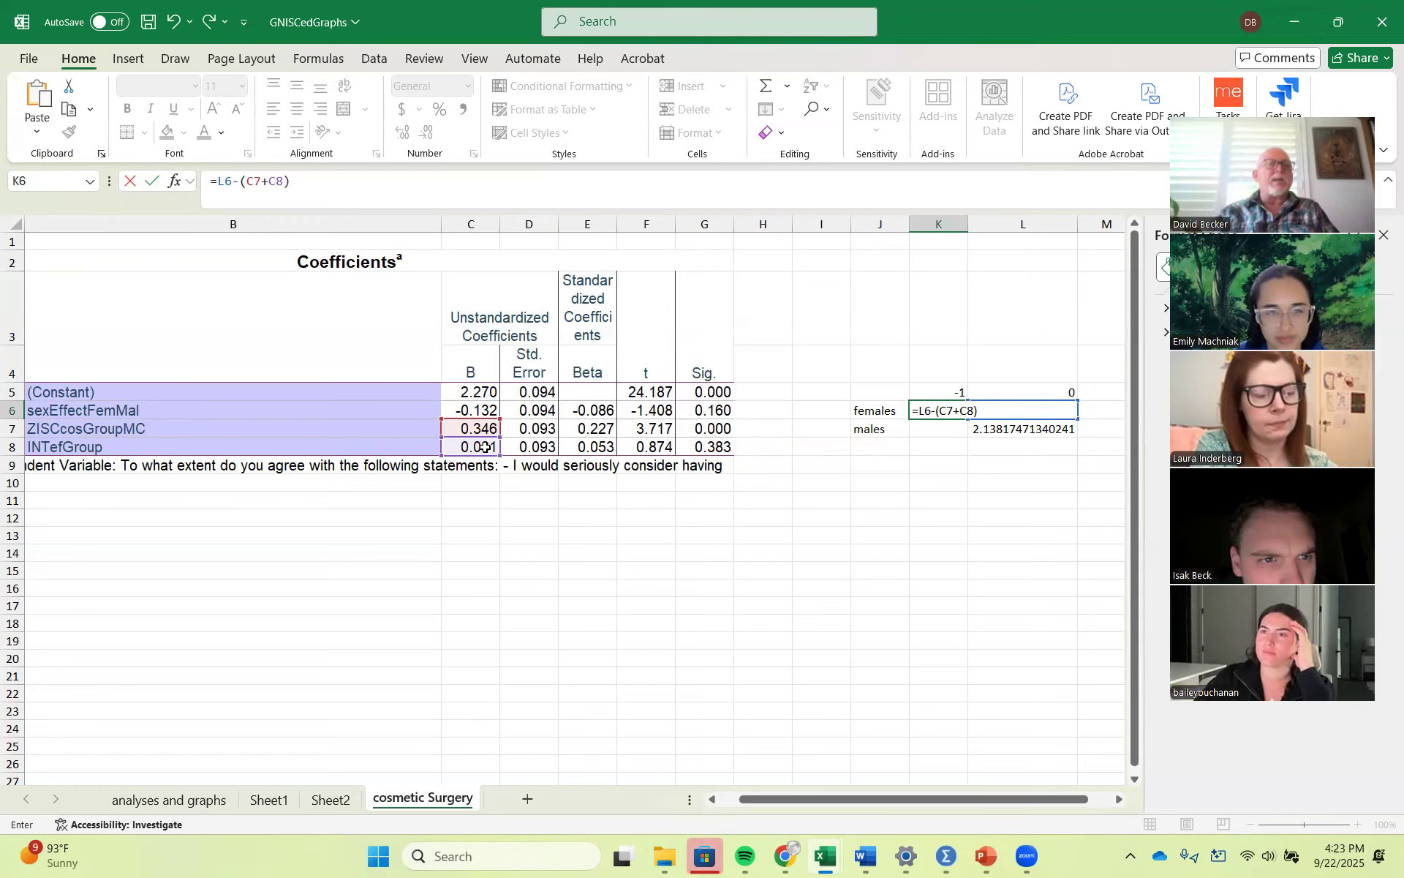
Step: Correct the females' formula in K6 to =L6-(C7-C8), rejecting the suggested typo correction
left_click(269, 183)
key("BackSpace")
key("Return")
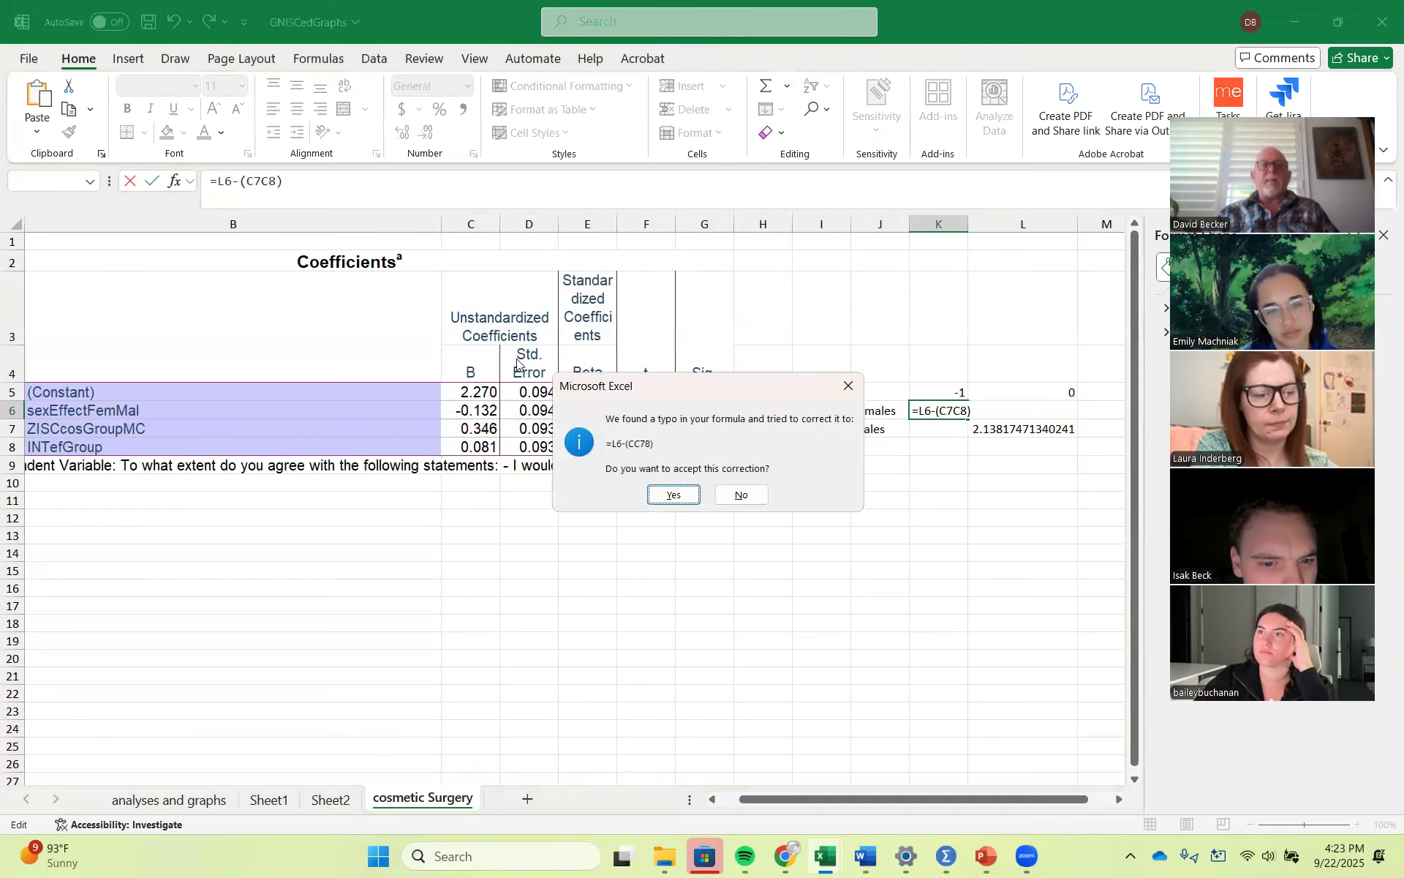
left_click(731, 493)
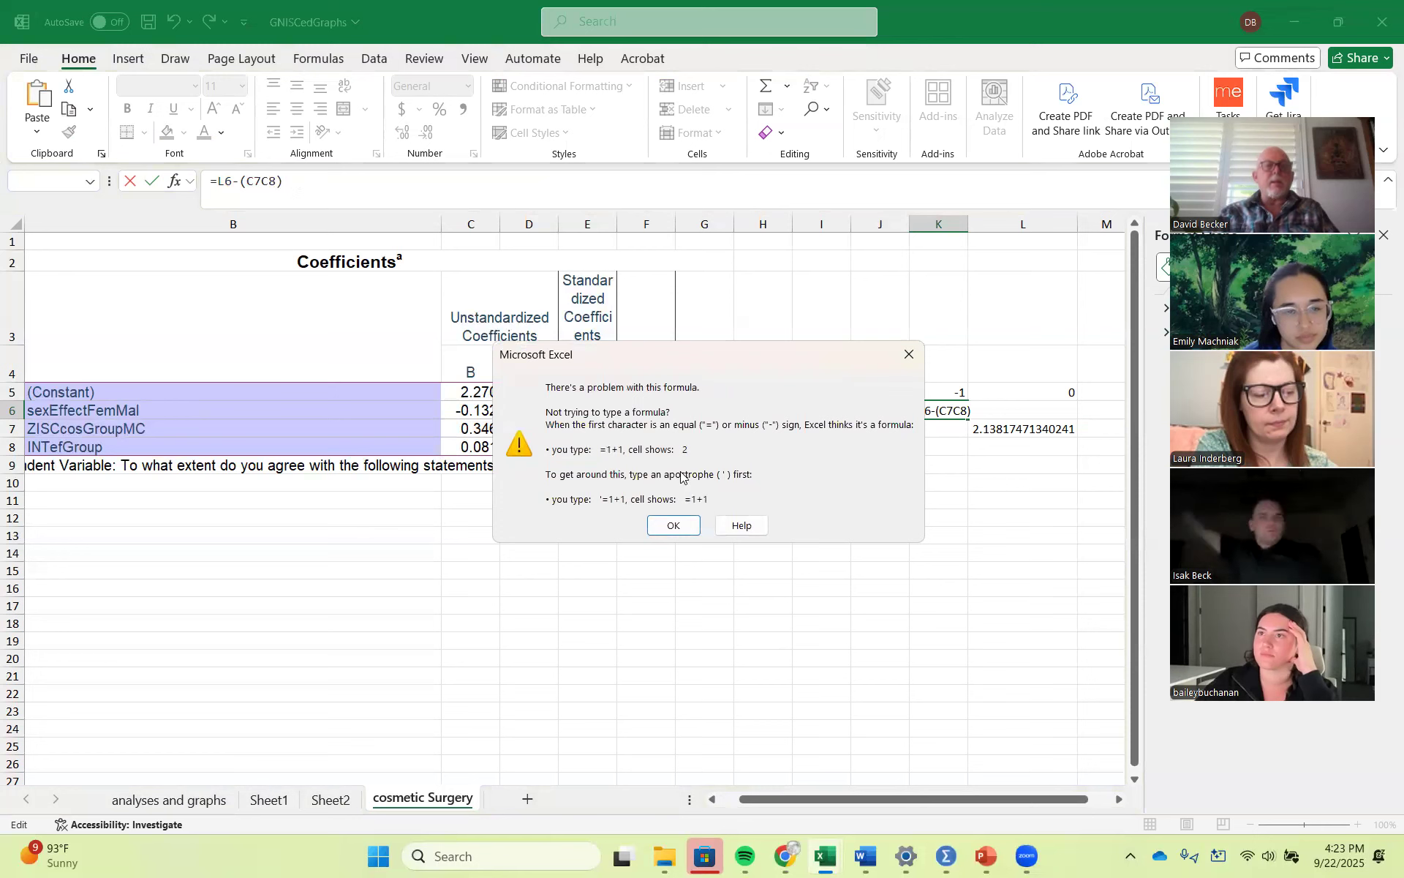
left_click(670, 526)
left_click(261, 180)
type("-")
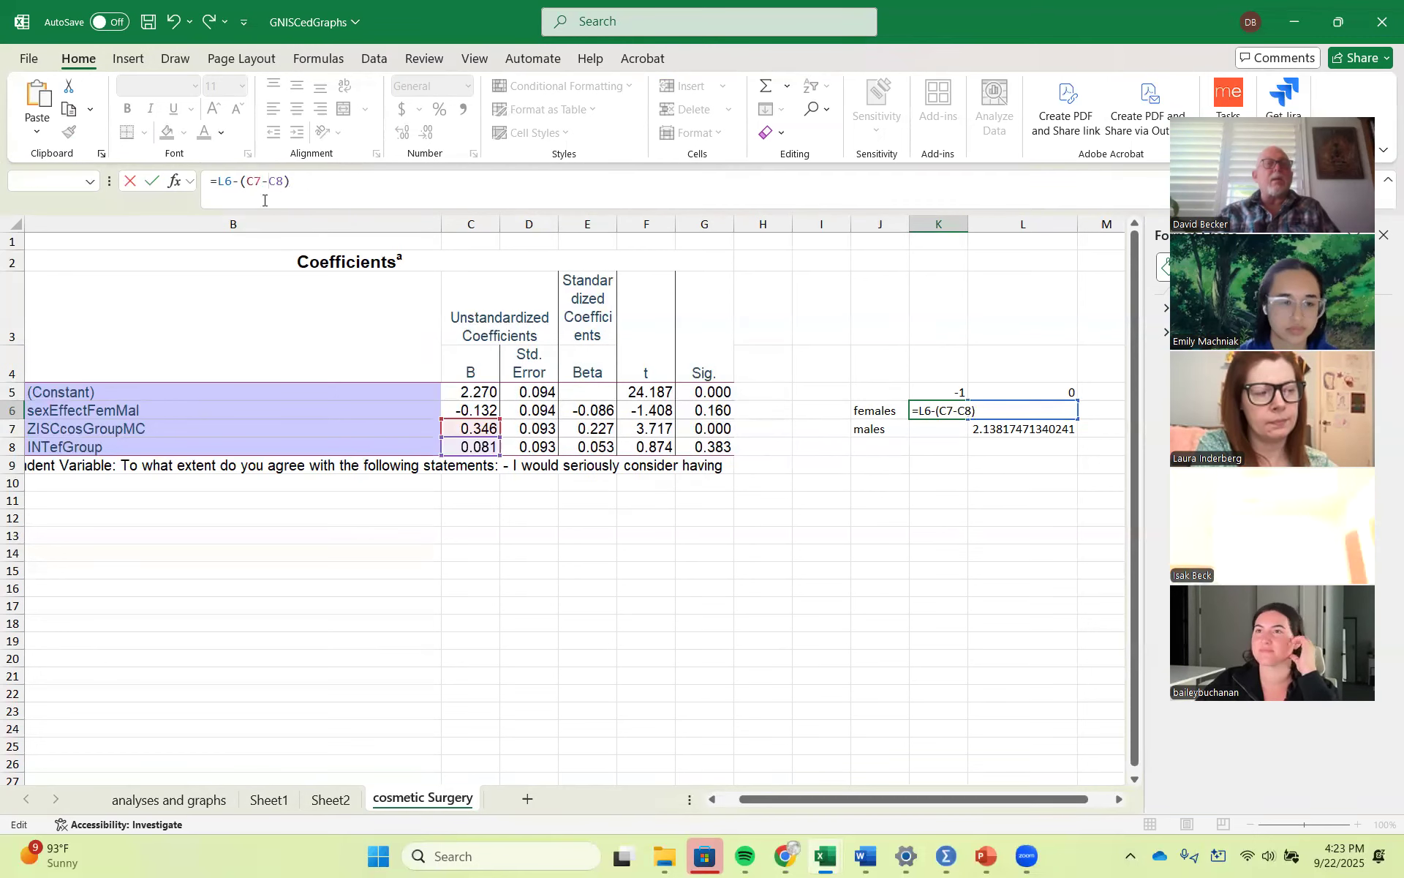
key("Return")
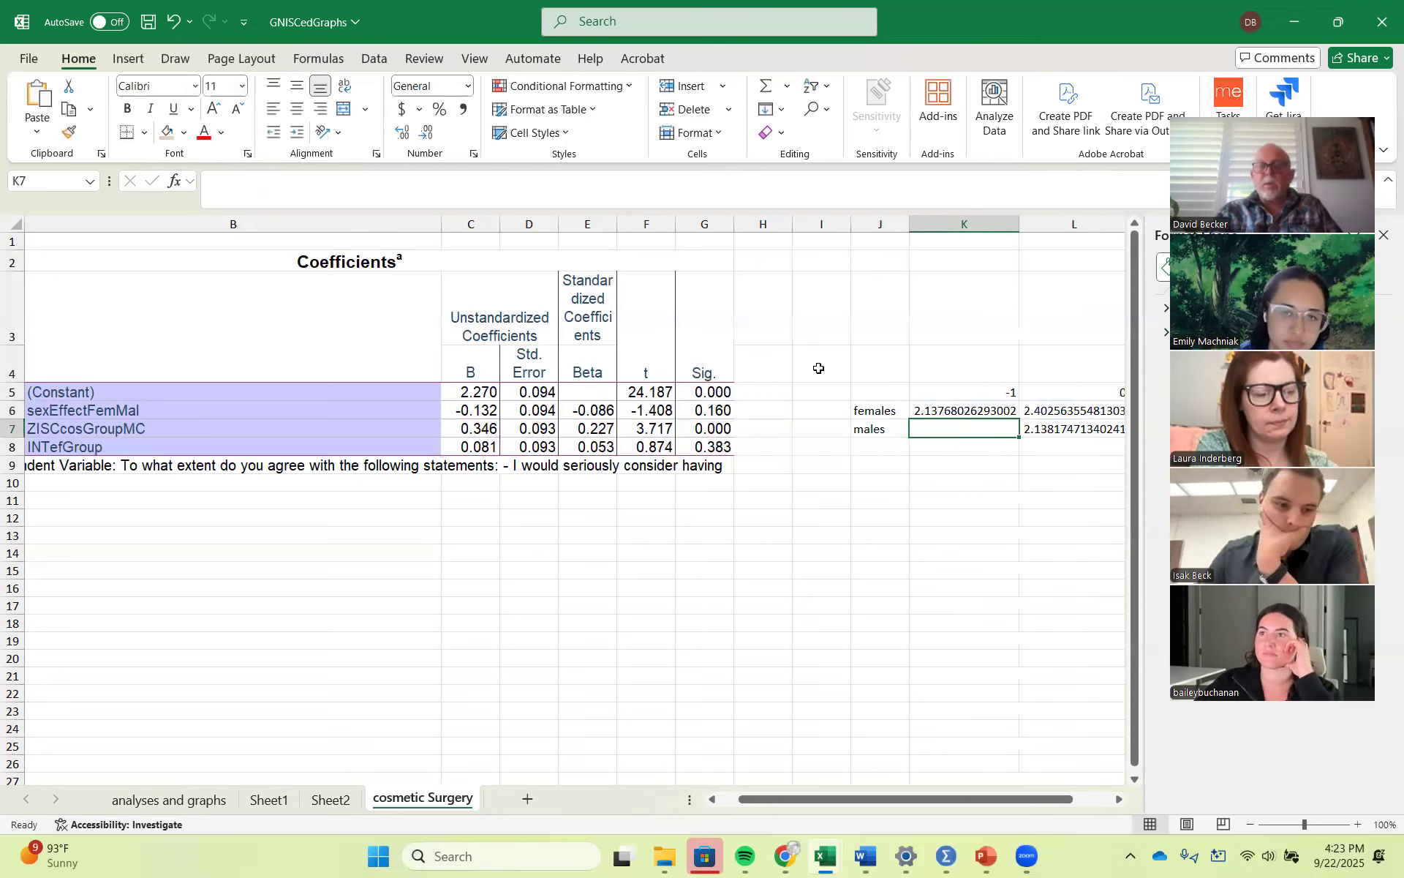
Step: Compute the males' value in cell K7 with the formula =L7+C7+C8
type("=")
left_click(1053, 428)
type("=")
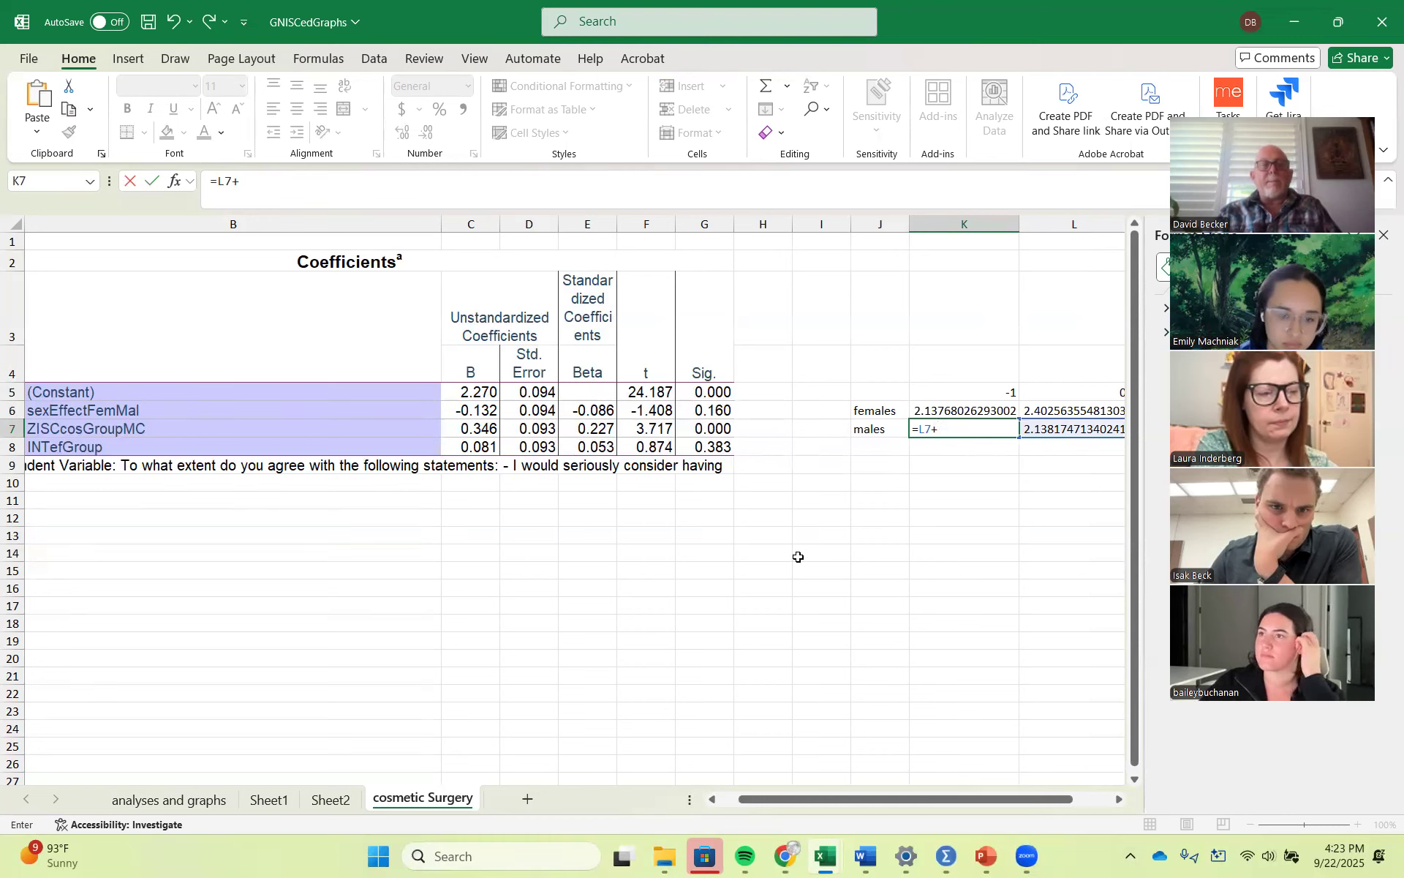
left_click(482, 428)
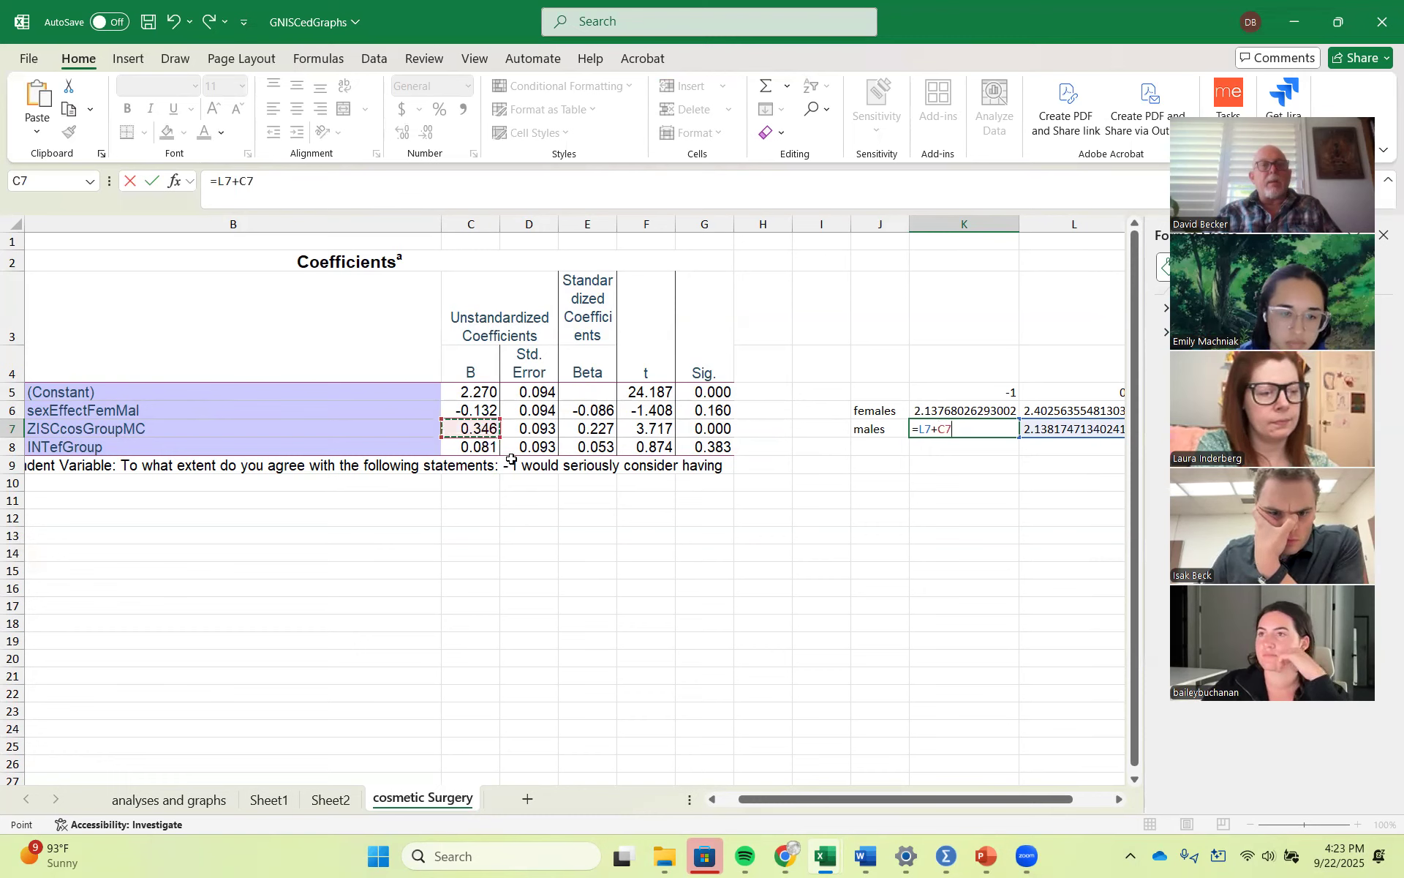
type("+")
left_click(488, 447)
key("Return")
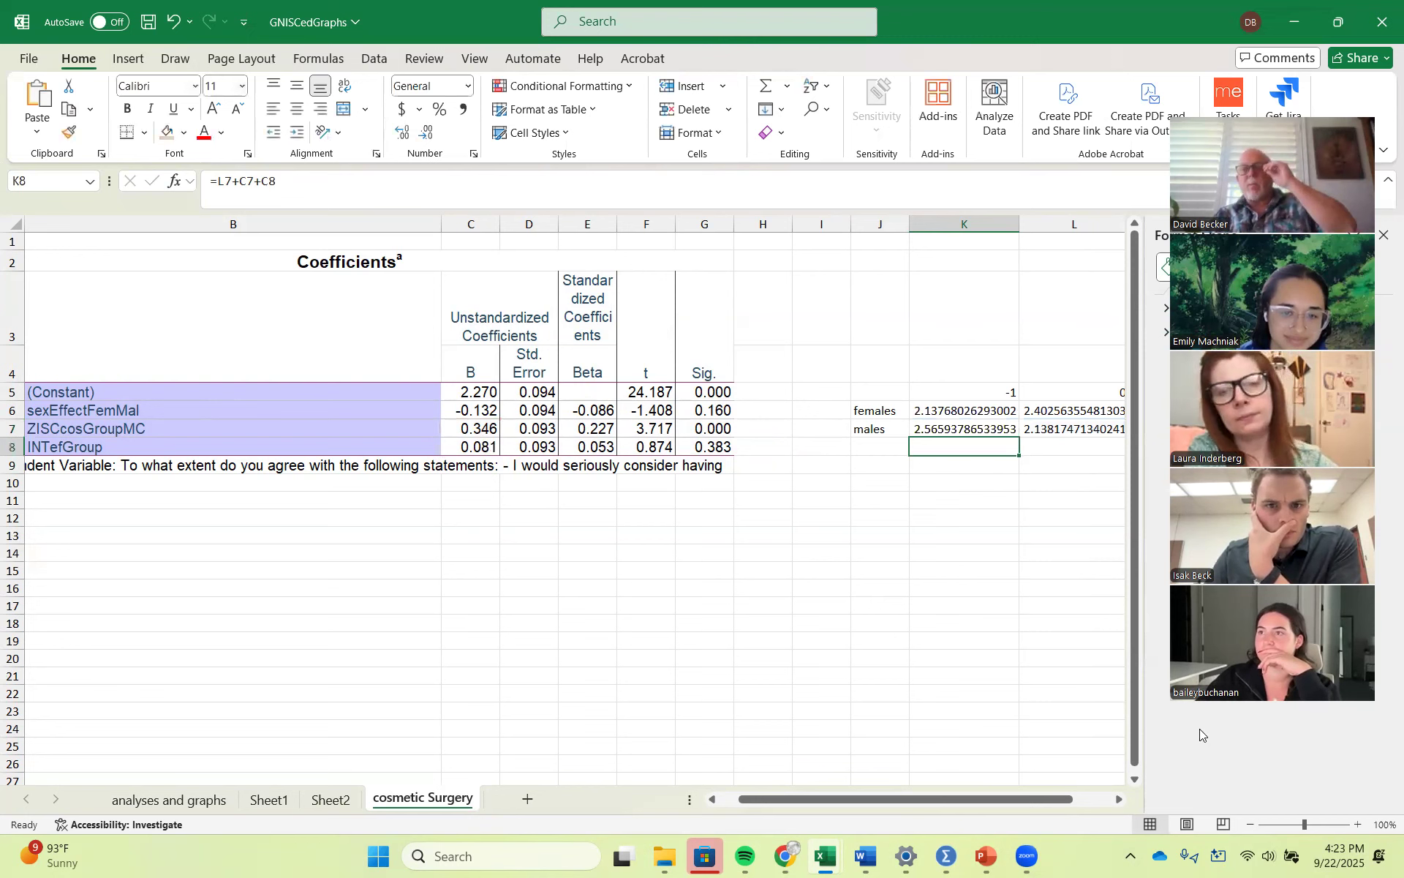
Step: Switch to the Output1 viewer in SPSS and start a Compute Variable with the target variable INTdumGroup
left_click(945, 857)
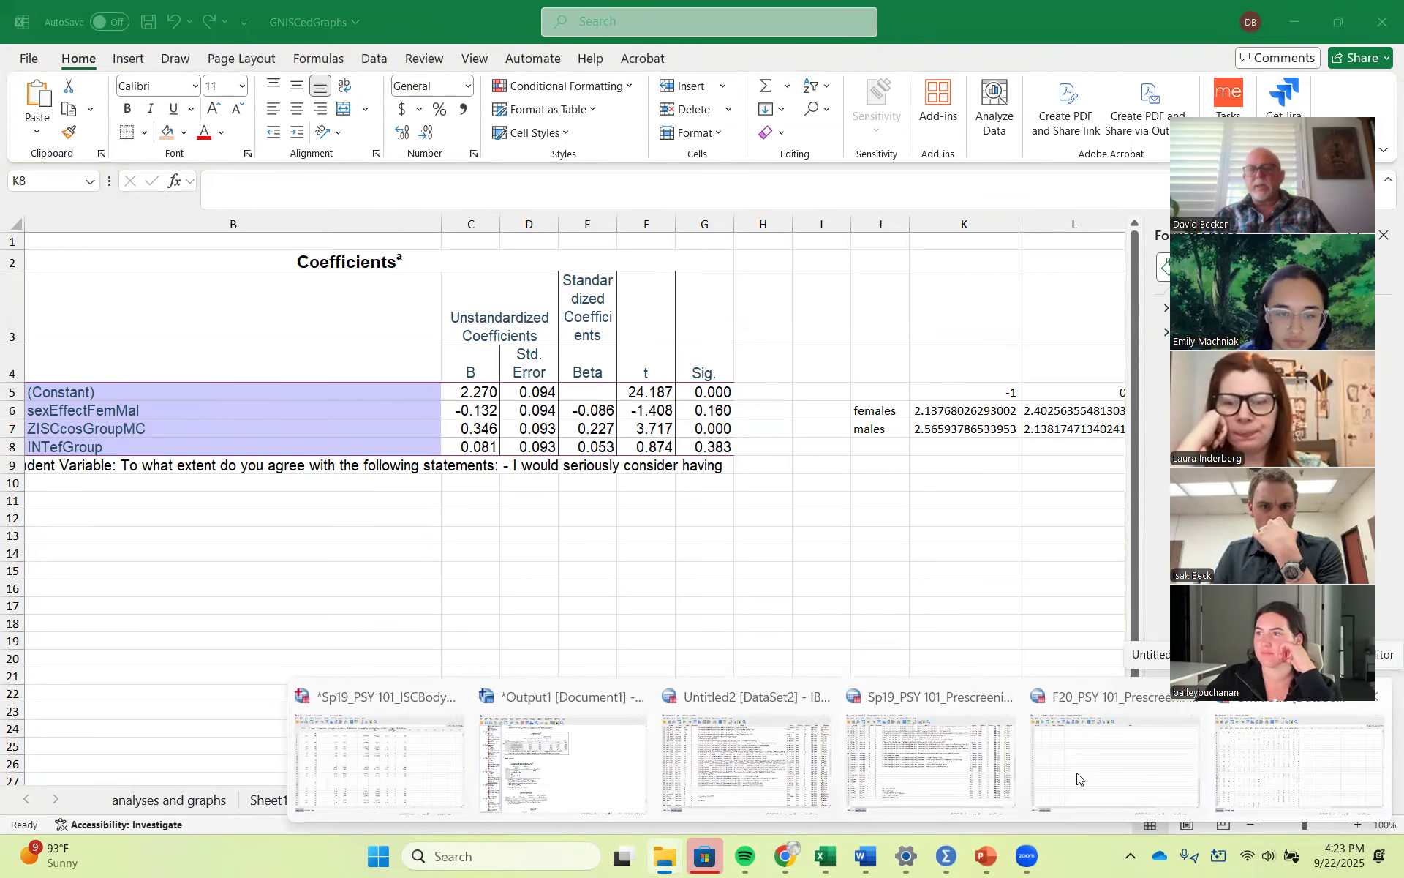
left_click(629, 761)
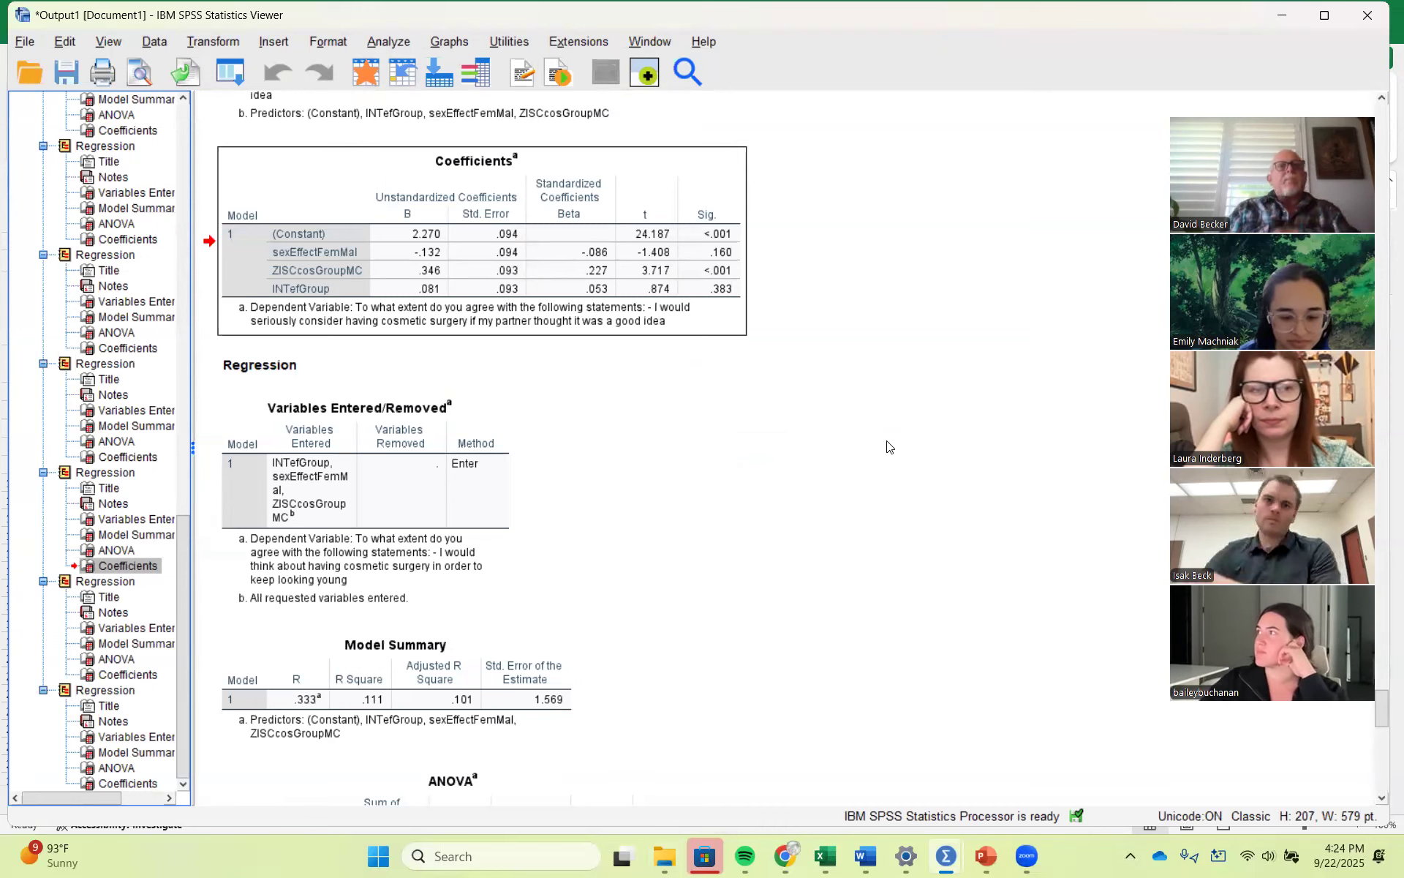
left_click(389, 41)
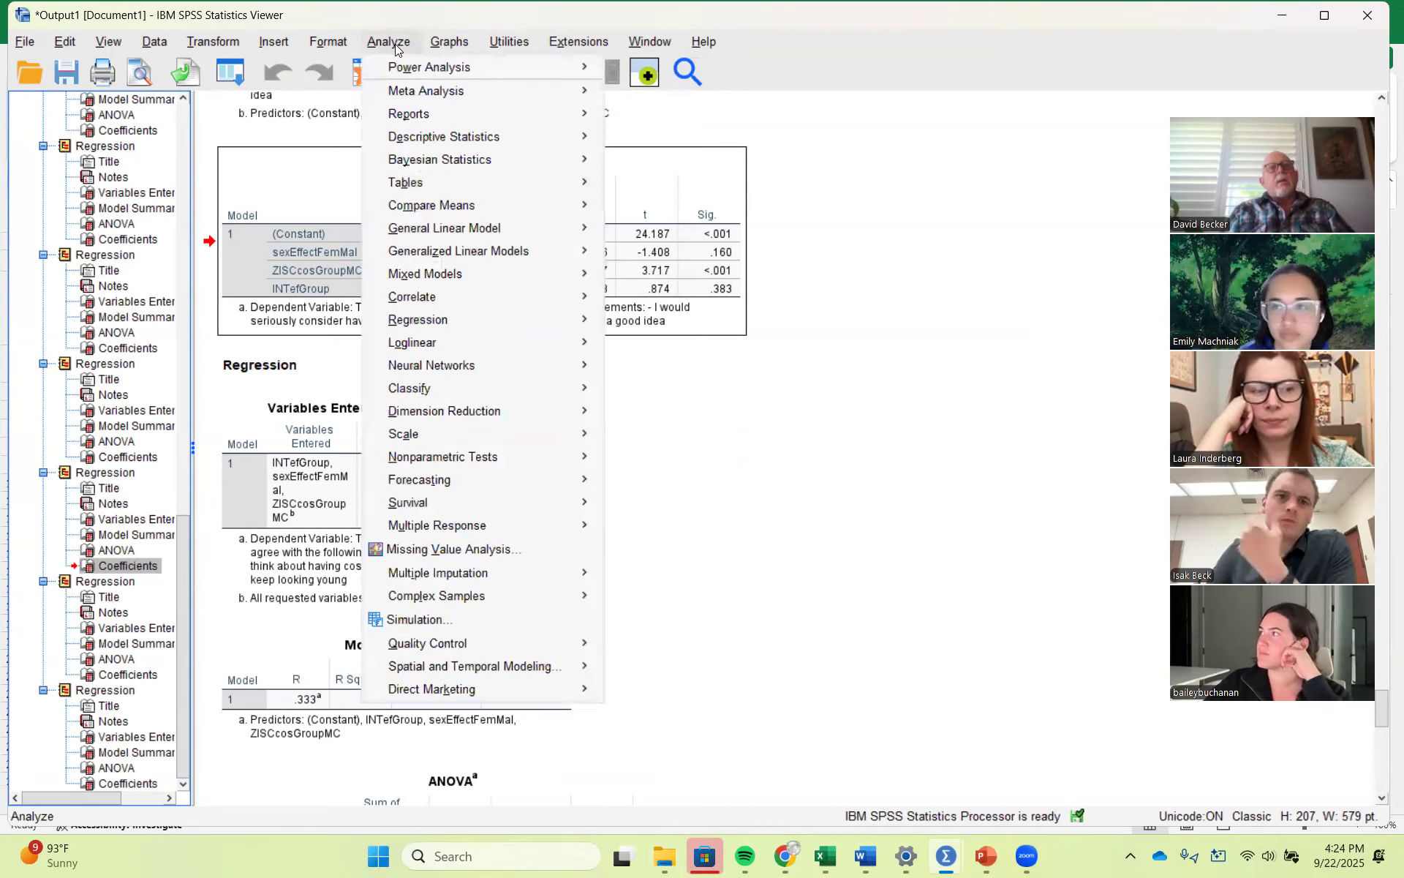
left_click(389, 42)
left_click(213, 42)
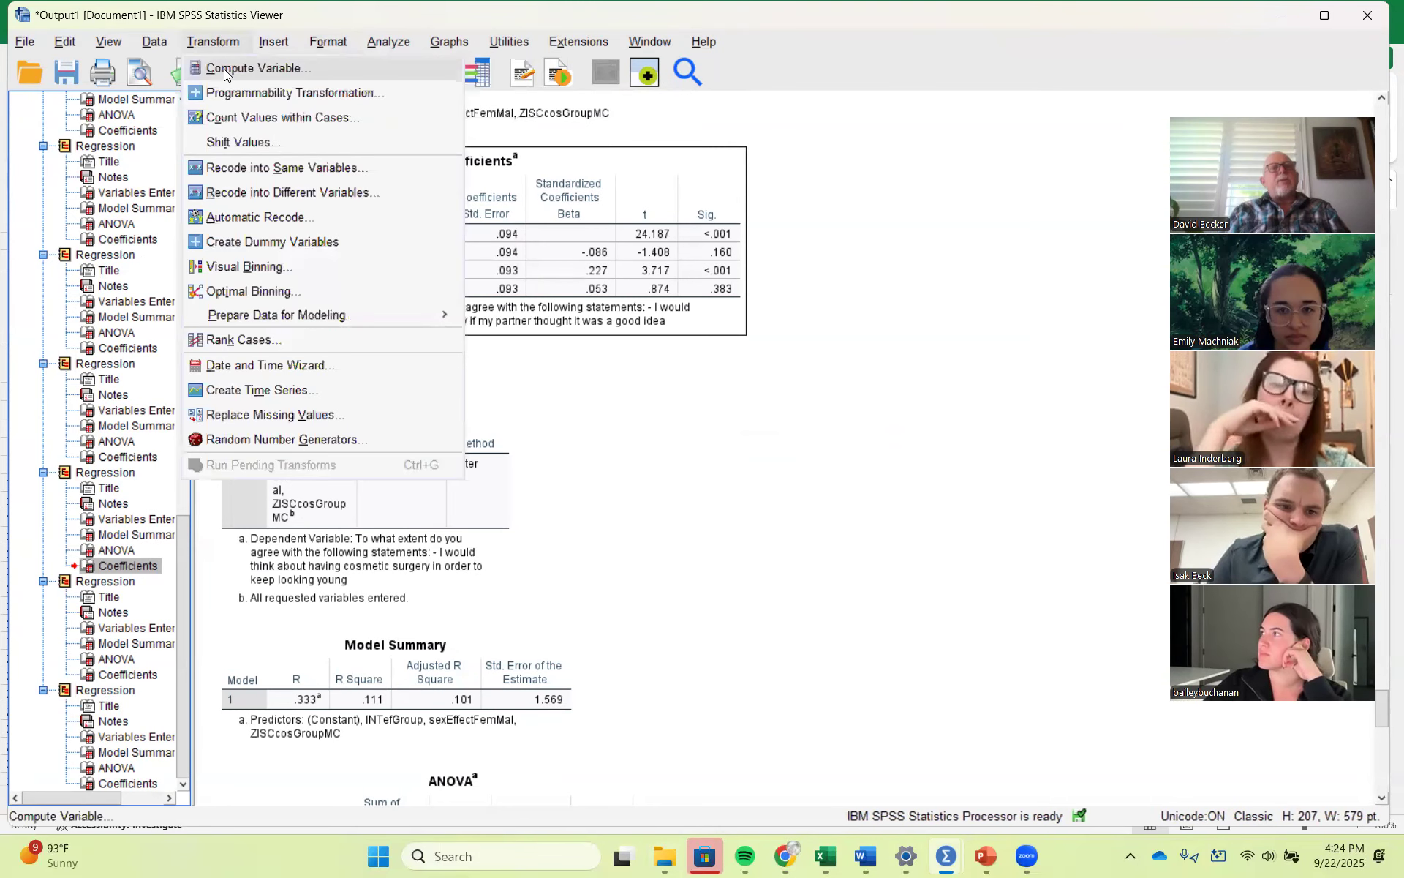
left_click(224, 68)
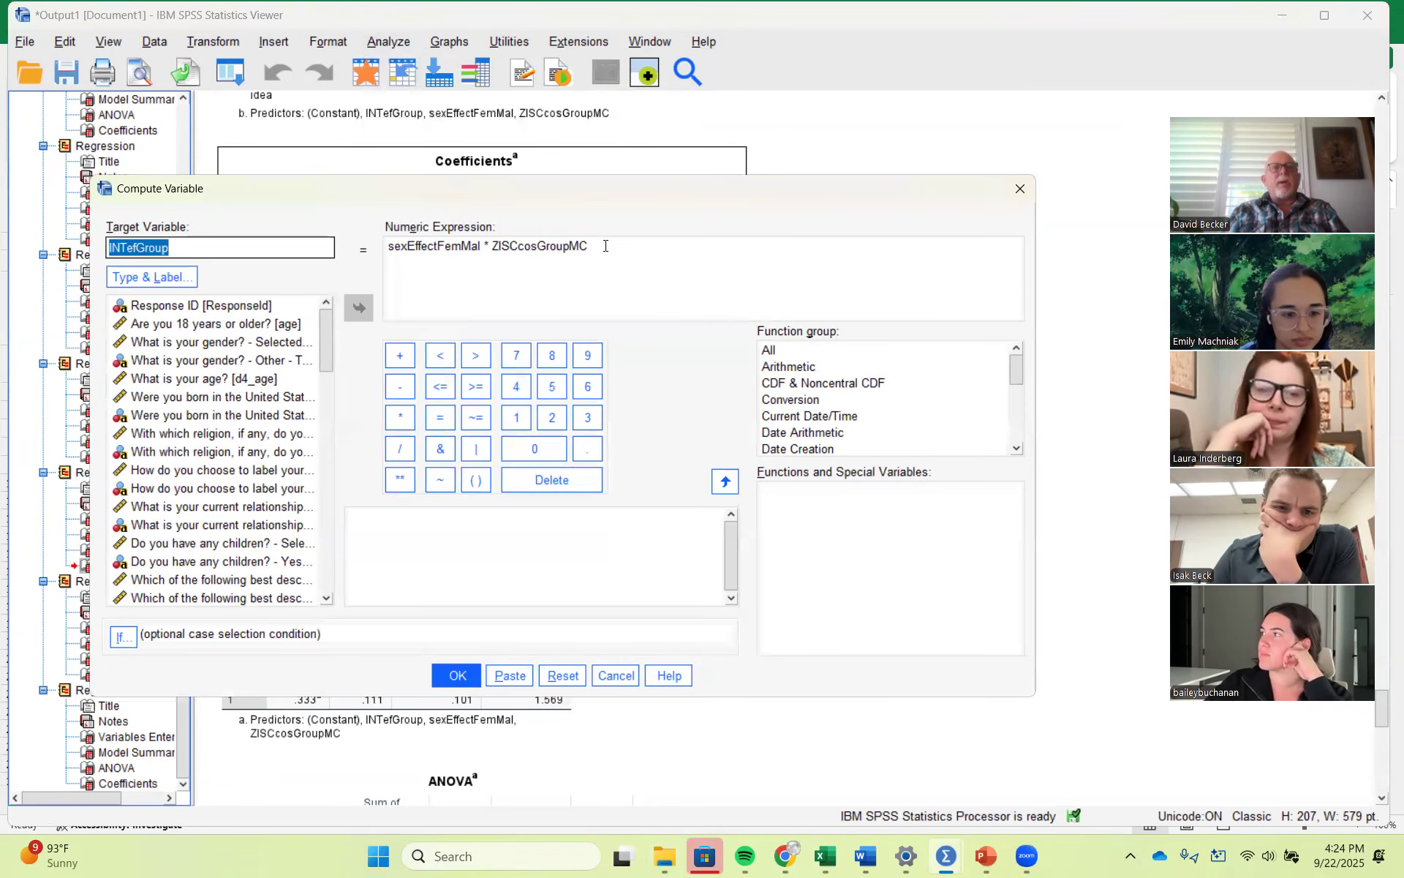
left_click(134, 248)
key("BackSpace")
key("BackSpace")
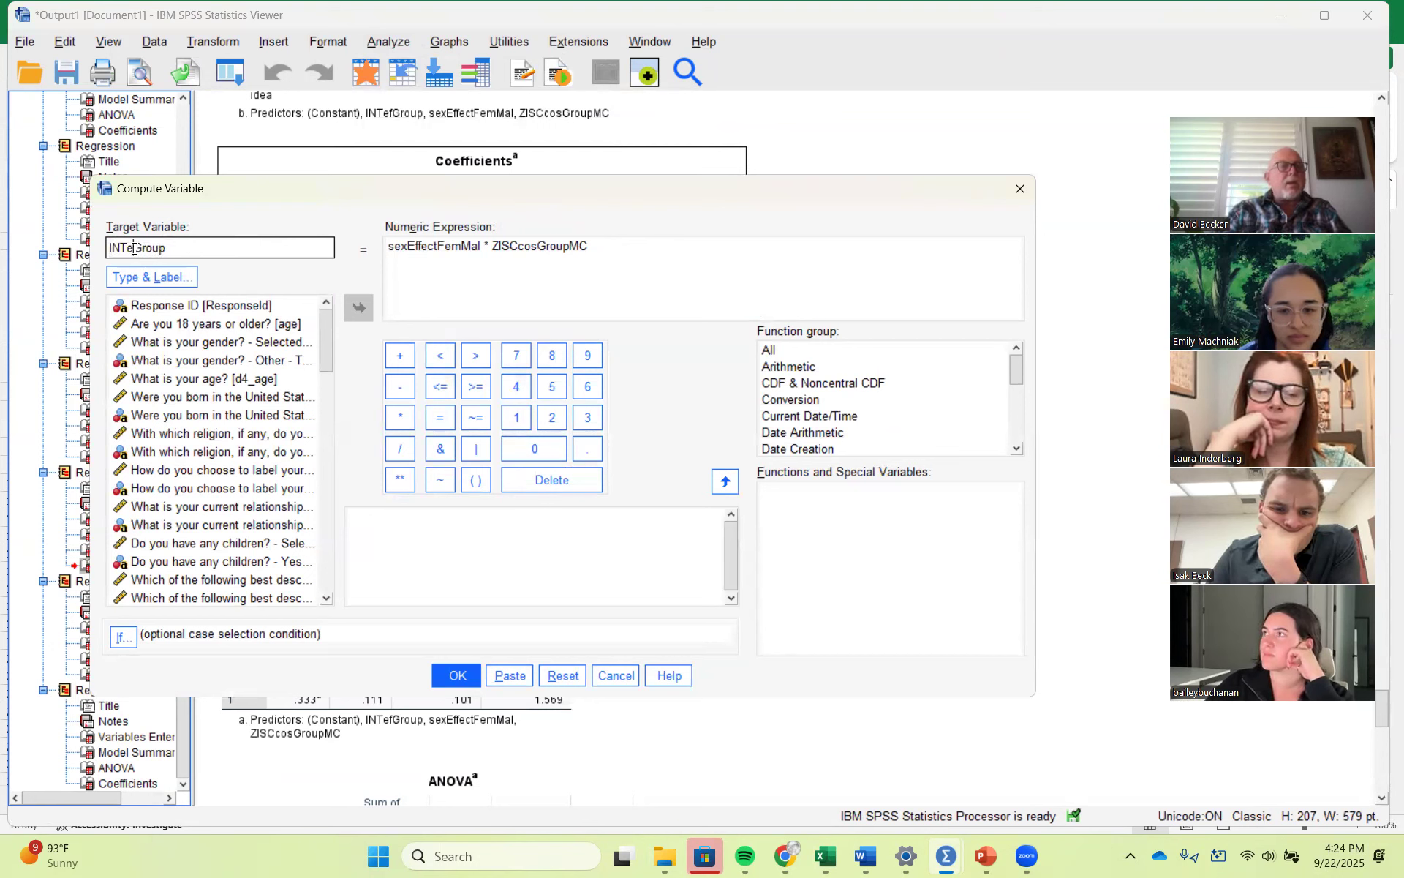
type("dim")
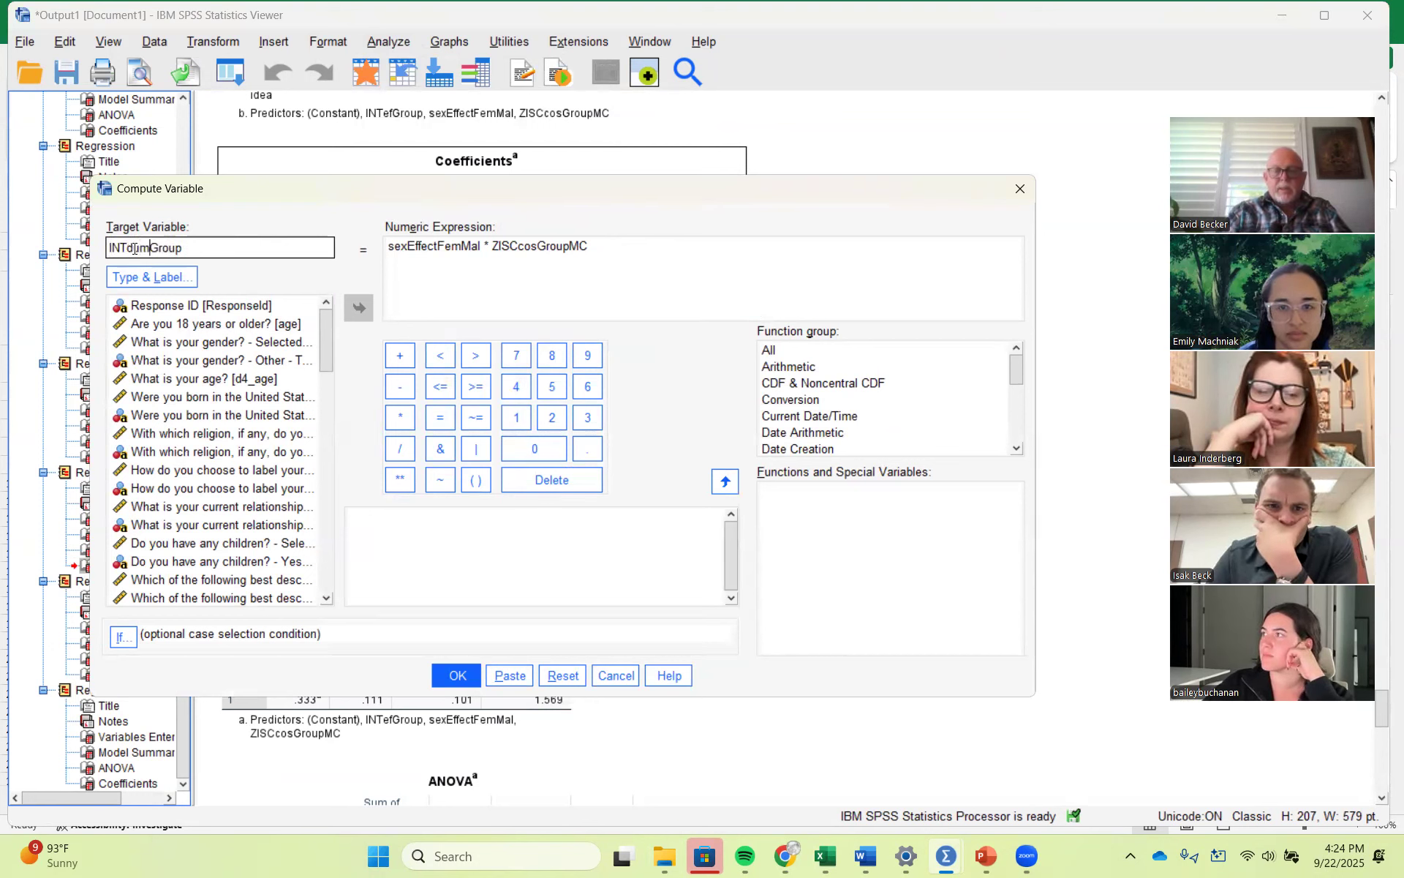
Step: Replace sexEffectFemMal with sexdummyFemMal in the numeric expression multiplied by ZISCcosGroupMC, and compute the variable
left_click(638, 265)
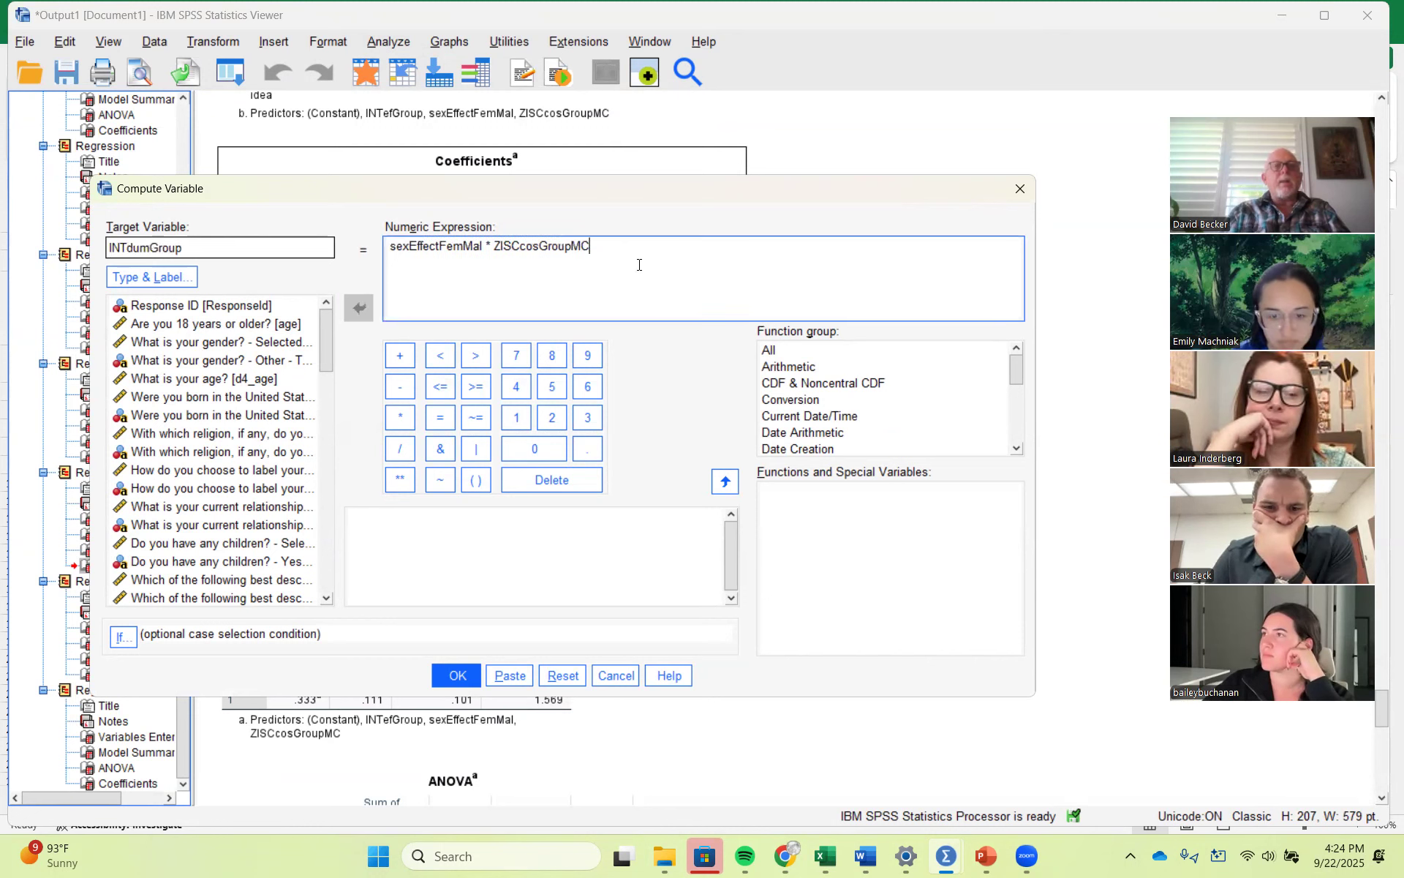
left_click_drag(484, 247, 300, 256)
left_click(488, 244)
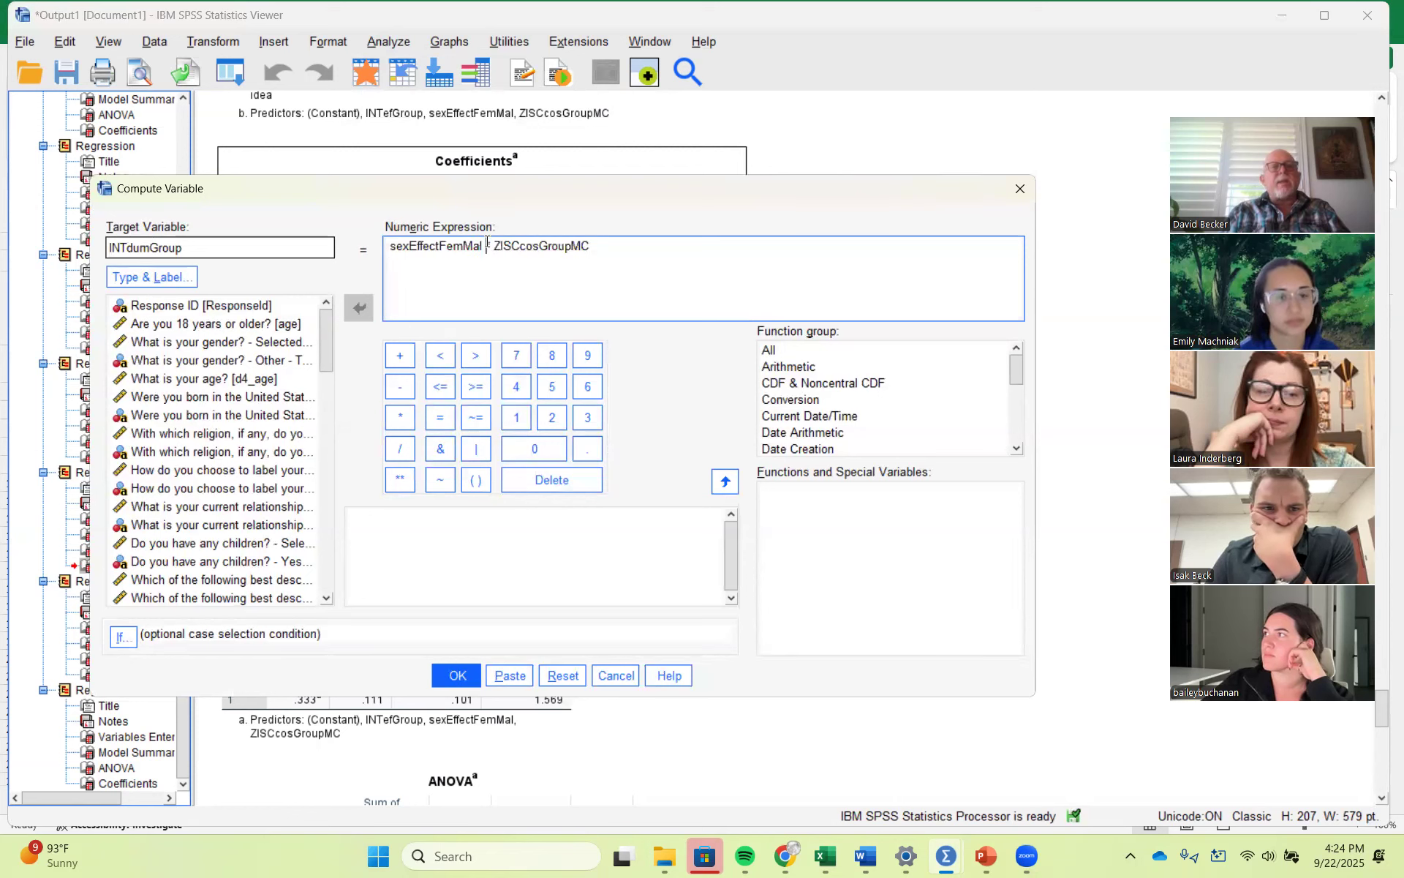
left_click_drag(486, 247, 390, 249)
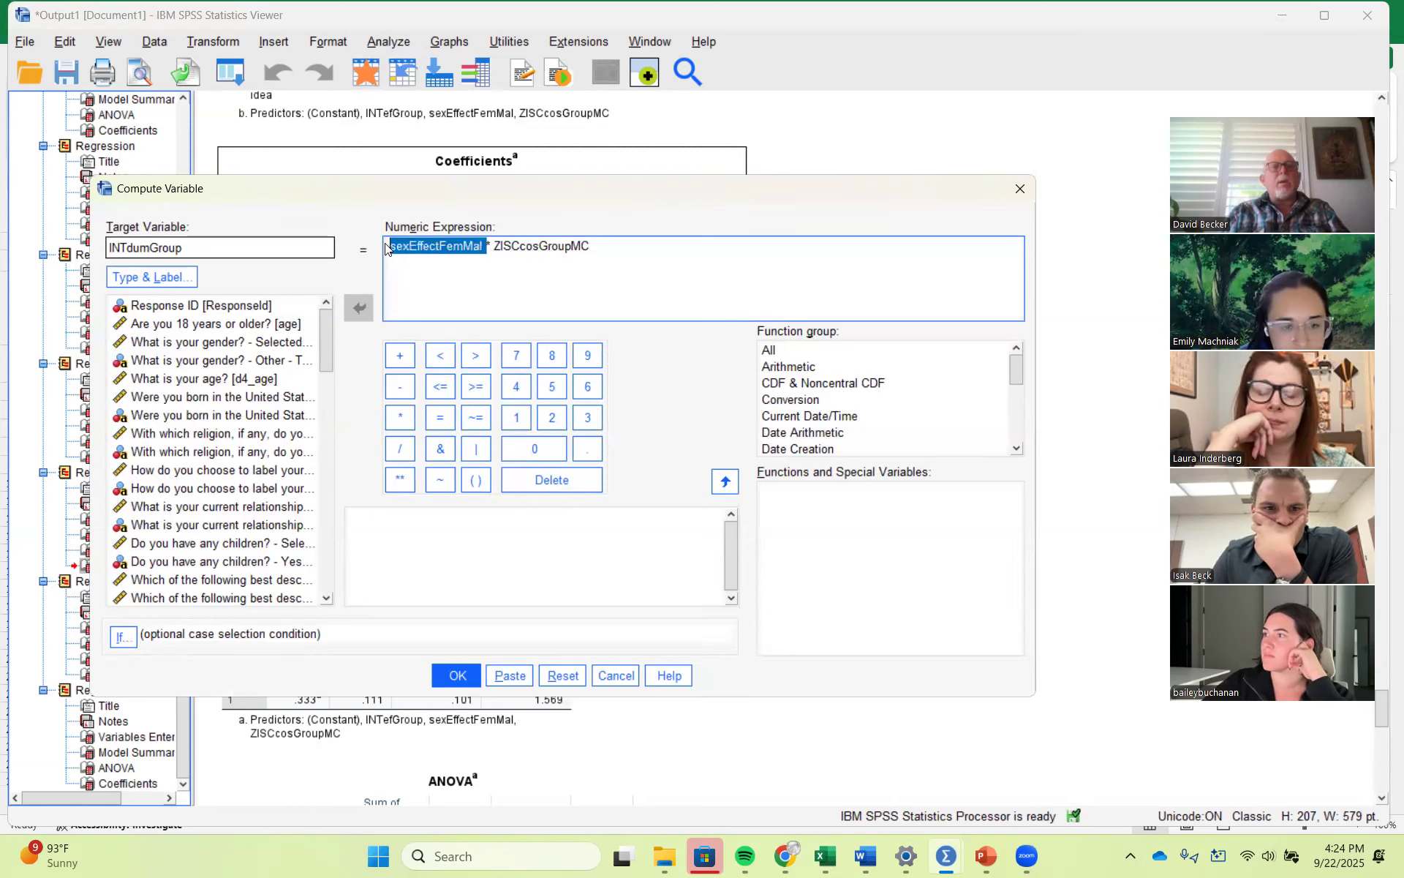
left_click(359, 309)
left_click_drag(326, 325, 329, 568)
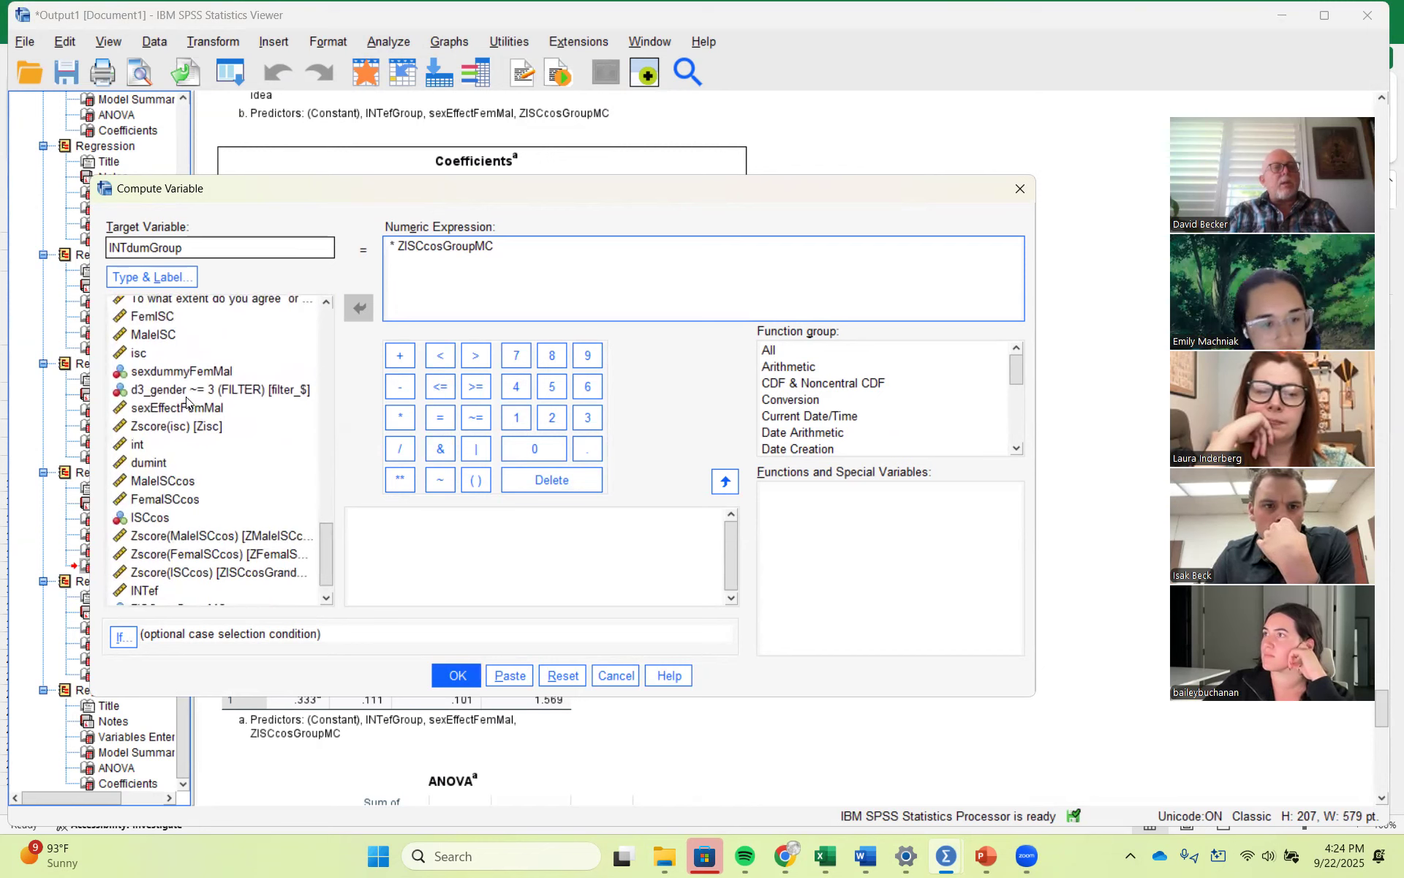
left_click(175, 373)
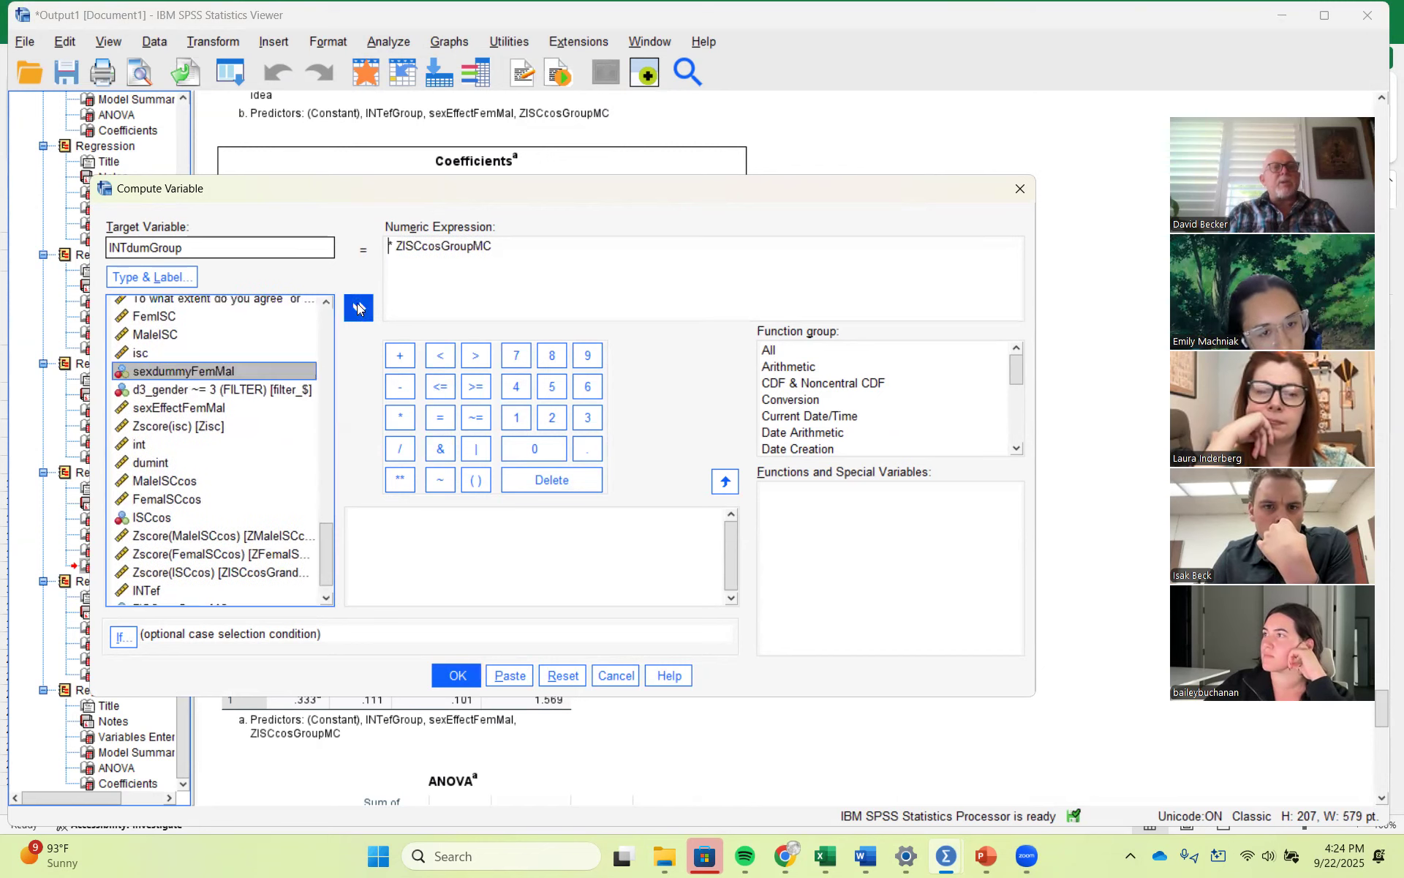
left_click(359, 307)
left_click(457, 675)
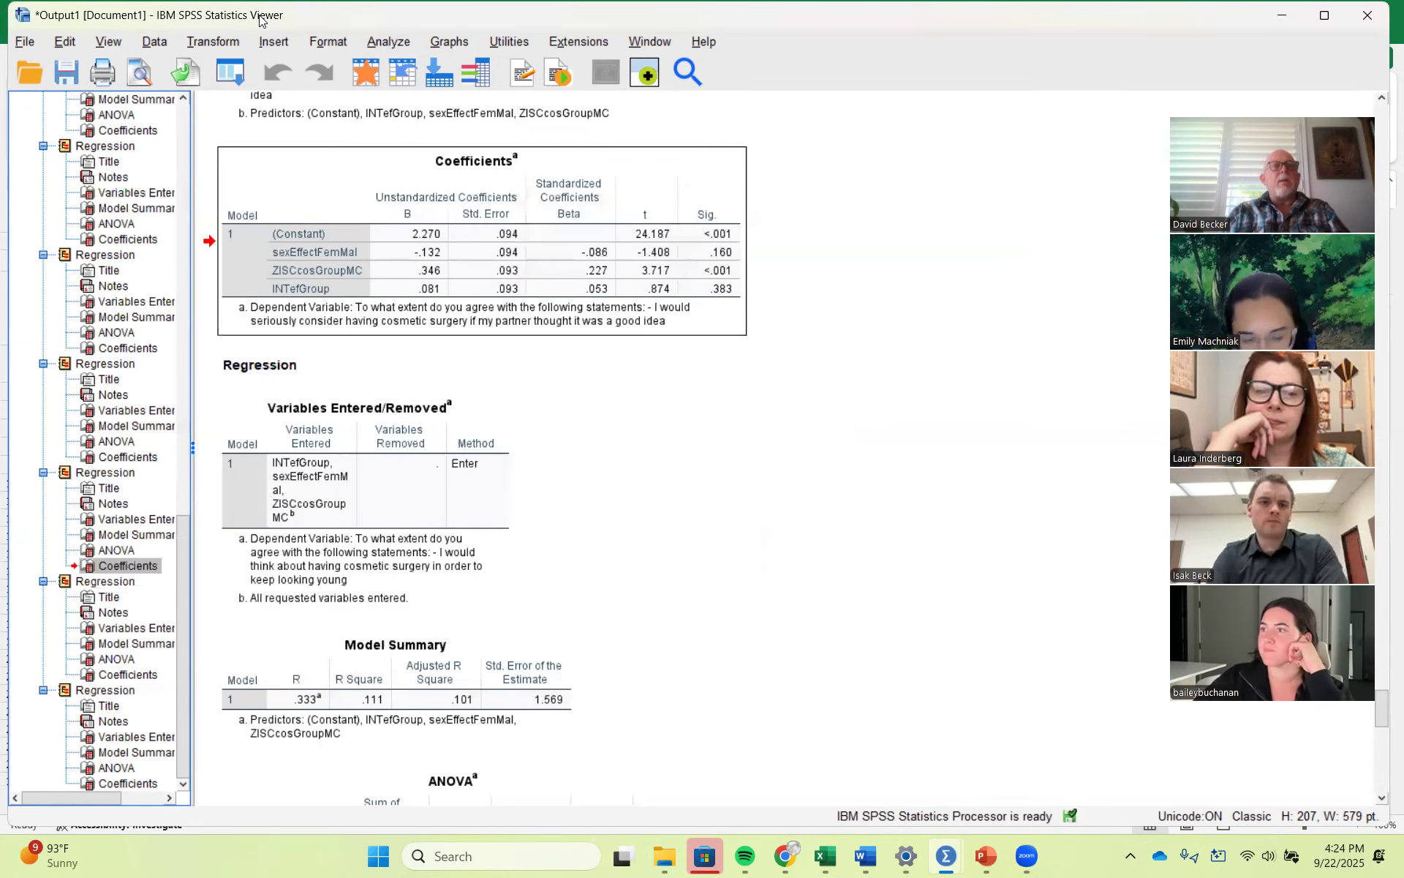
Step: Start a linear regression and reassign the dependent variable to the statement about seriously considering cosmetic surgery if a partner thought it was a good idea
left_click(381, 41)
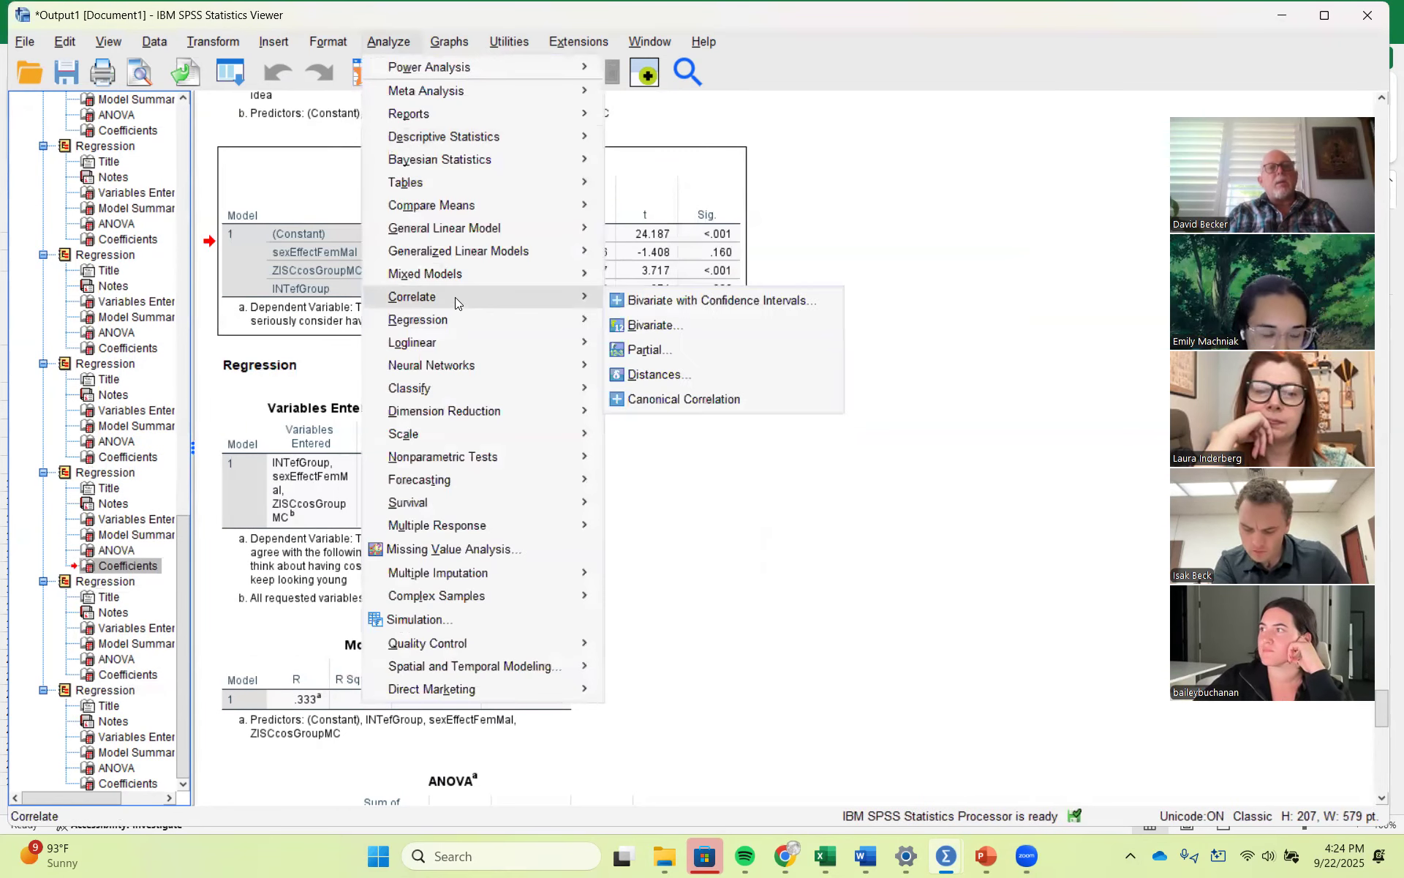
mouse_move(548, 329)
left_click(658, 349)
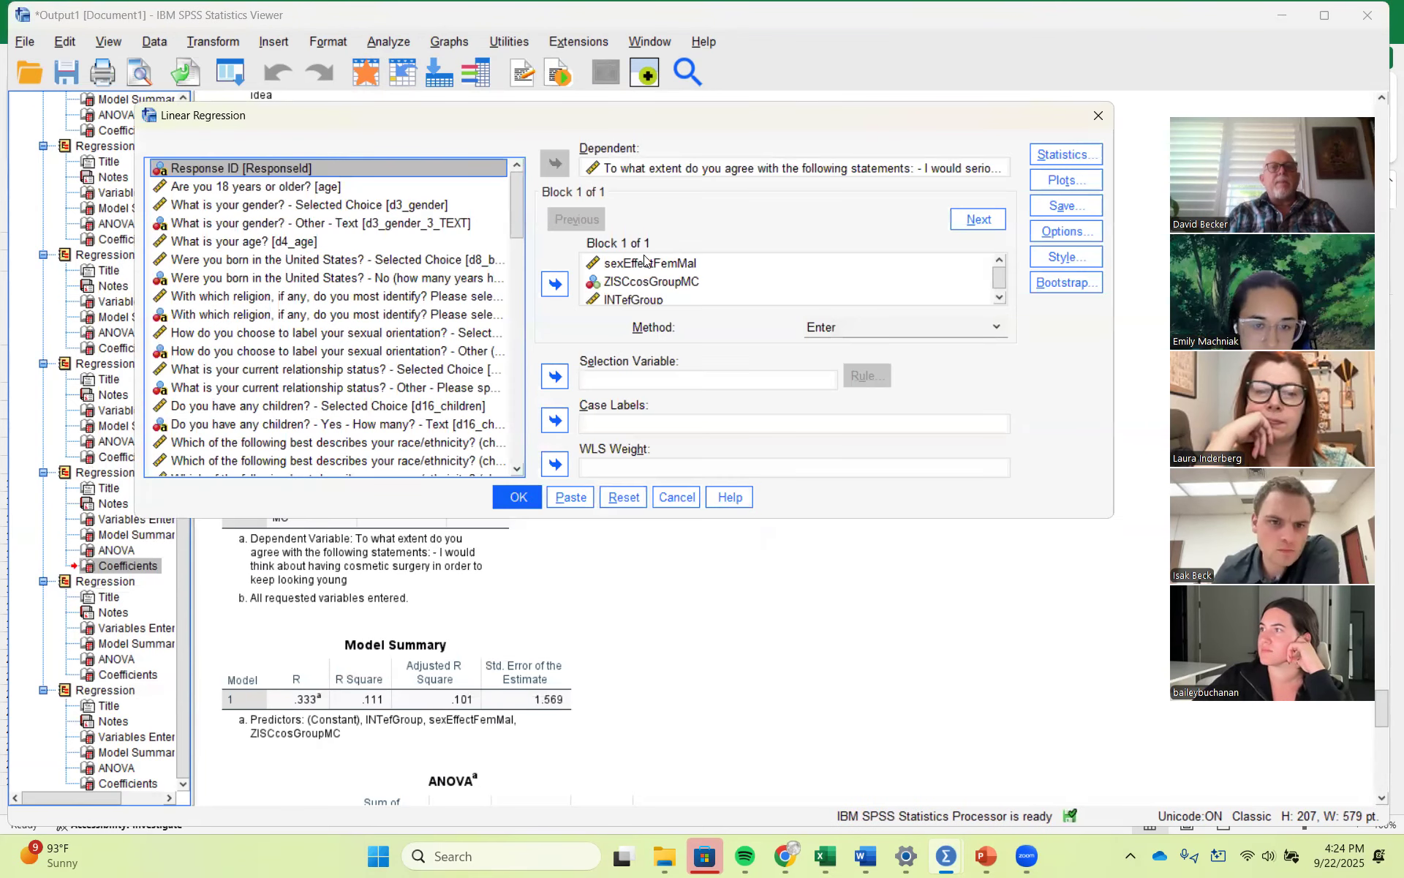
left_click(644, 284)
left_click(648, 264)
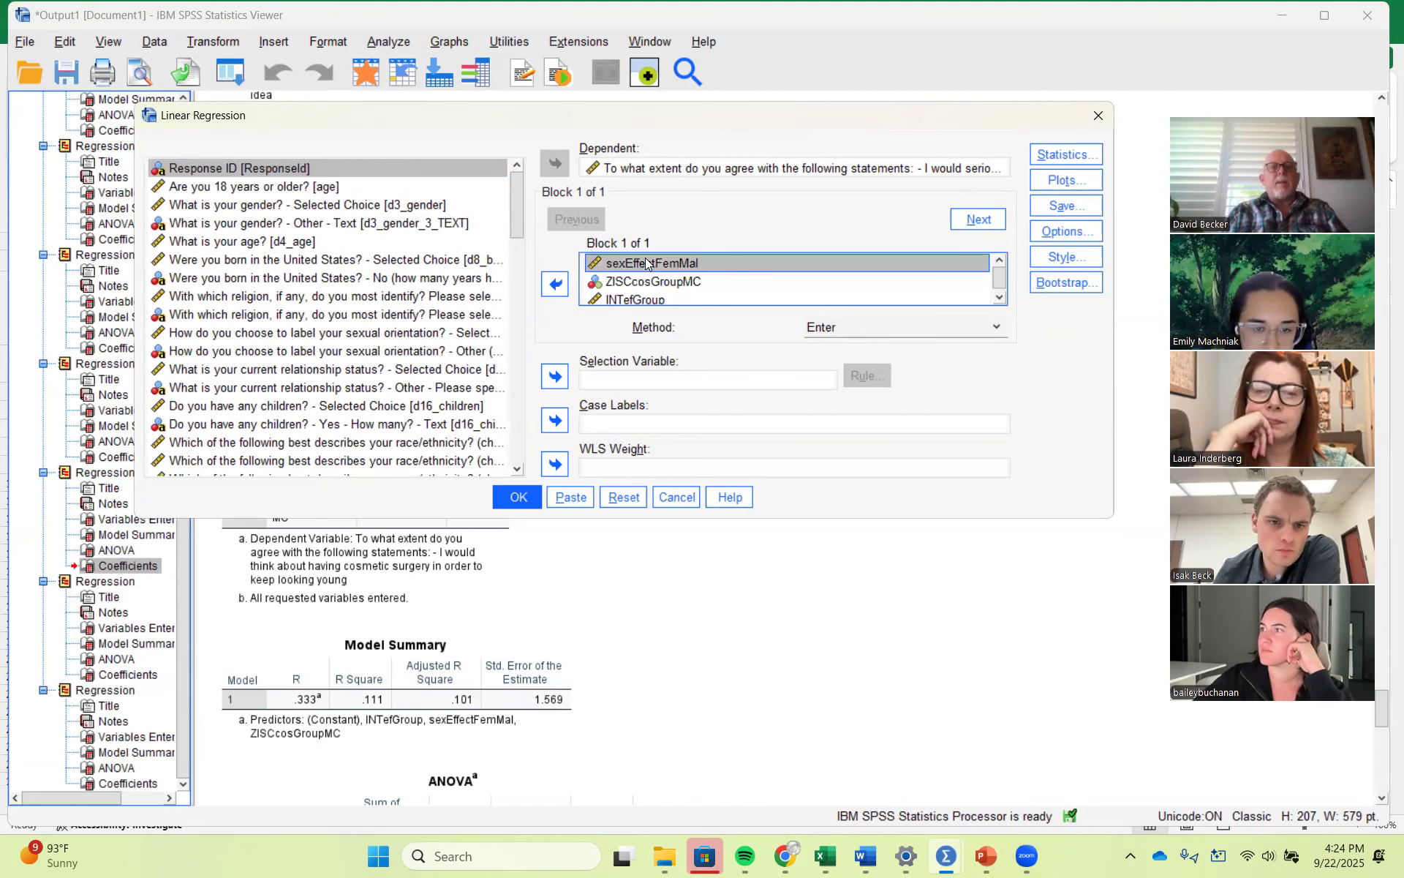
left_click(659, 169)
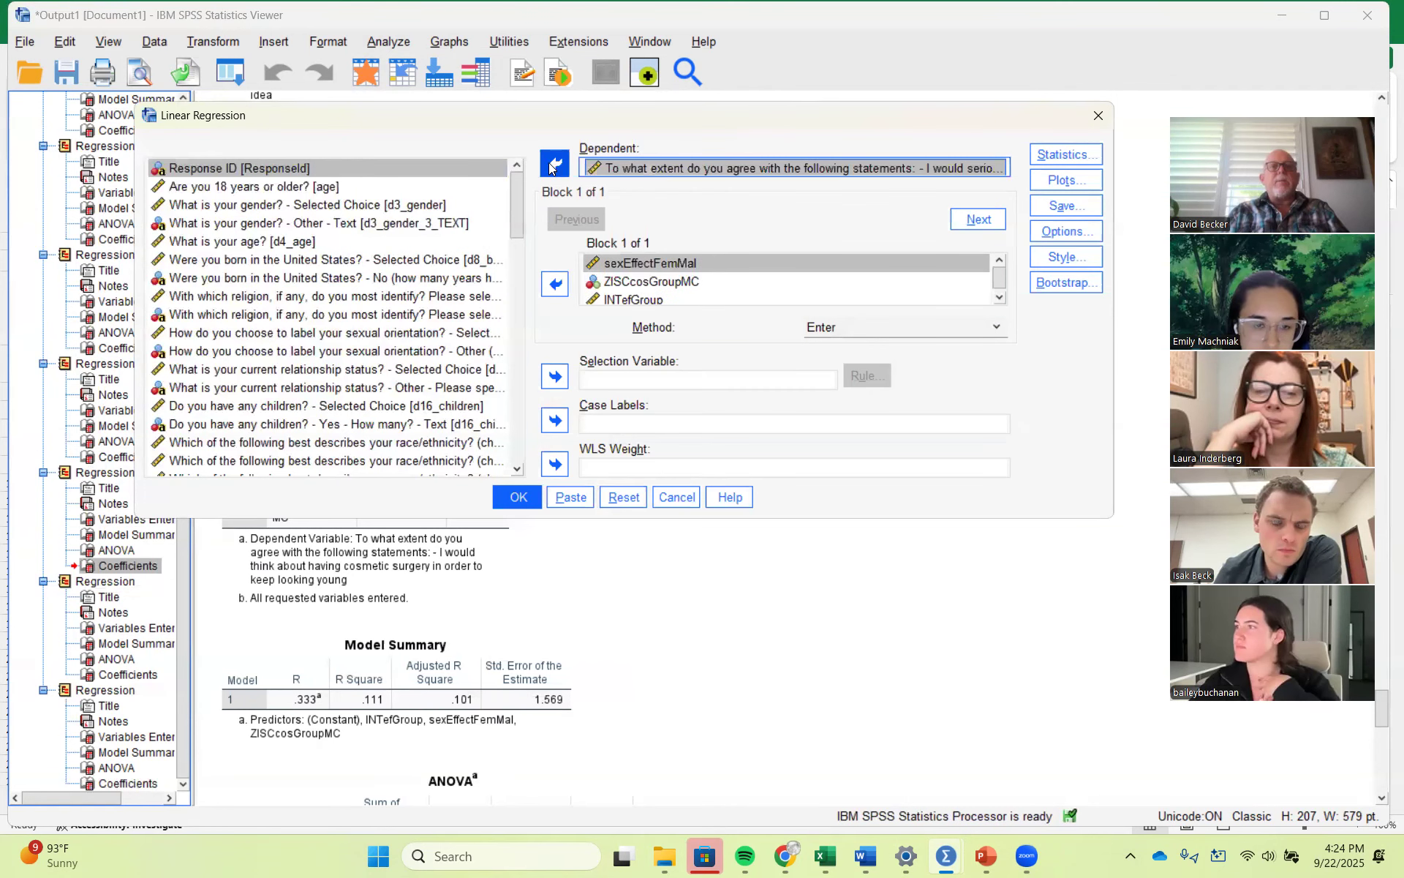
left_click(553, 164)
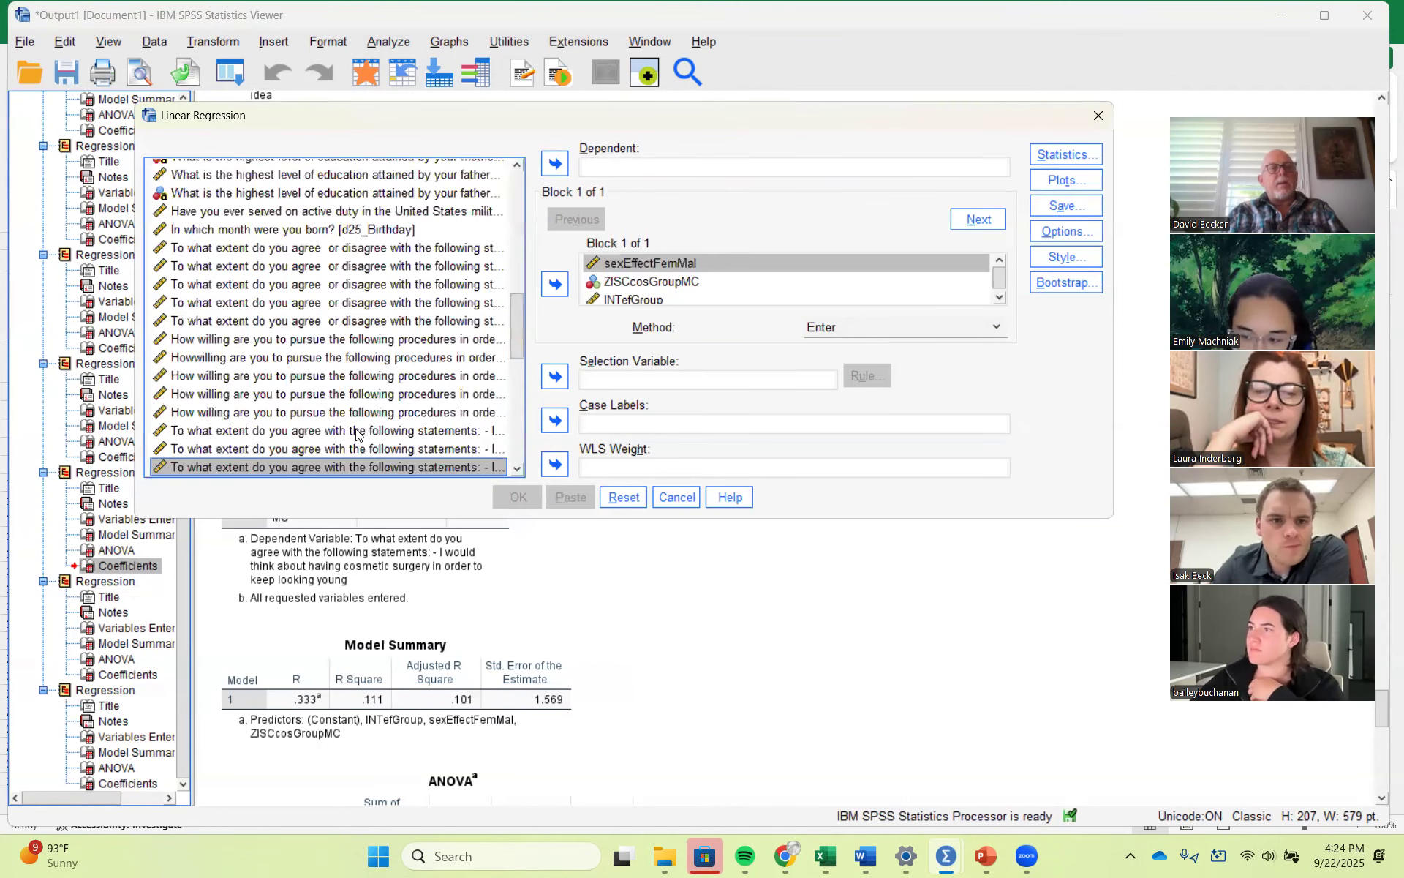
left_click(357, 431)
left_click(555, 165)
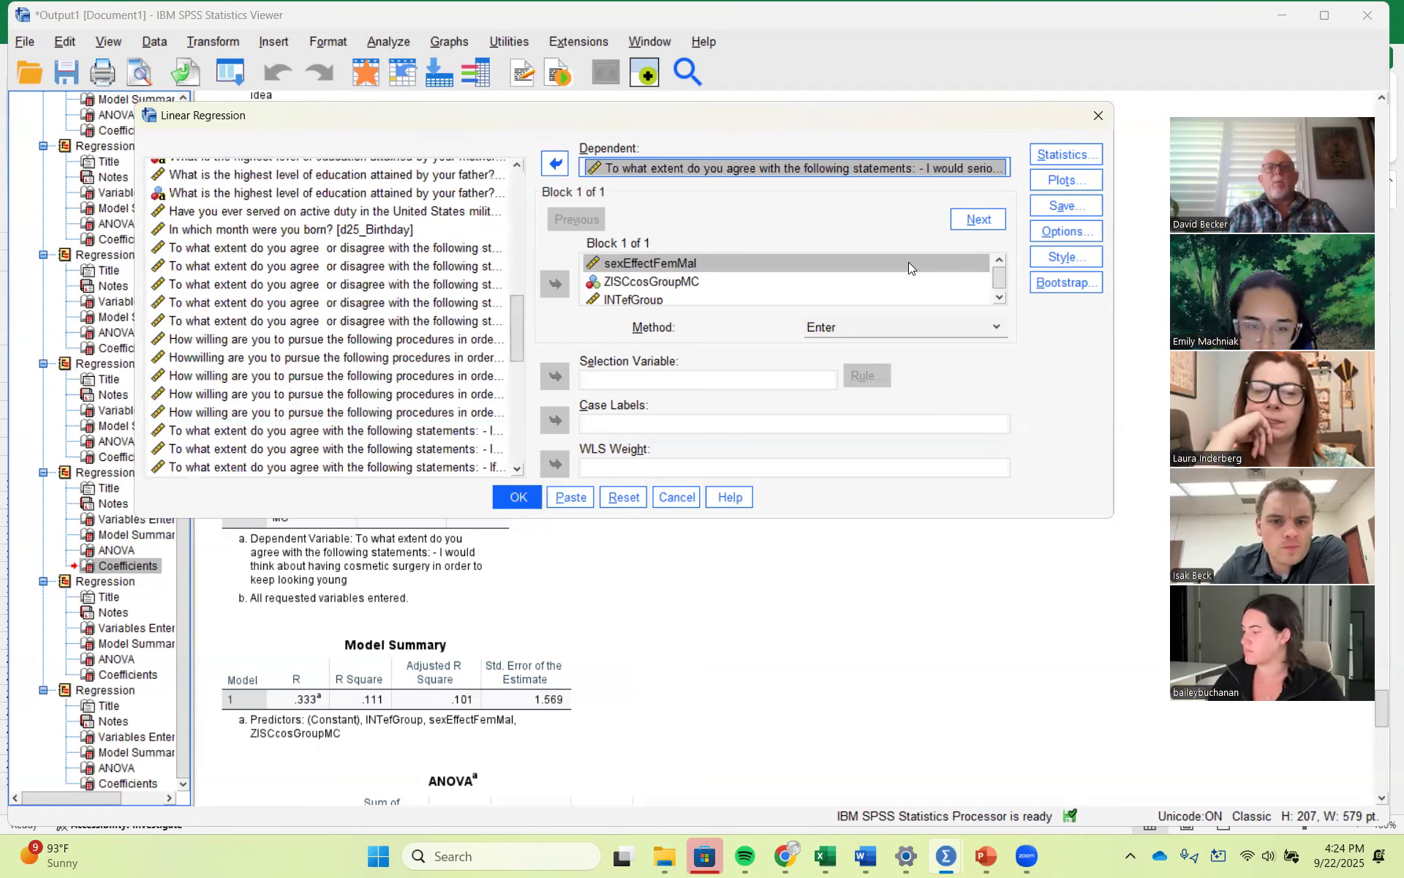
Step: Replace the effect-coded predictors with sexdummyFemMal, ZISCcosGroupMC and INTdumGroup, and run the regression
left_click(657, 300, "shift")
left_click(555, 284)
left_click_drag(510, 402, 521, 426)
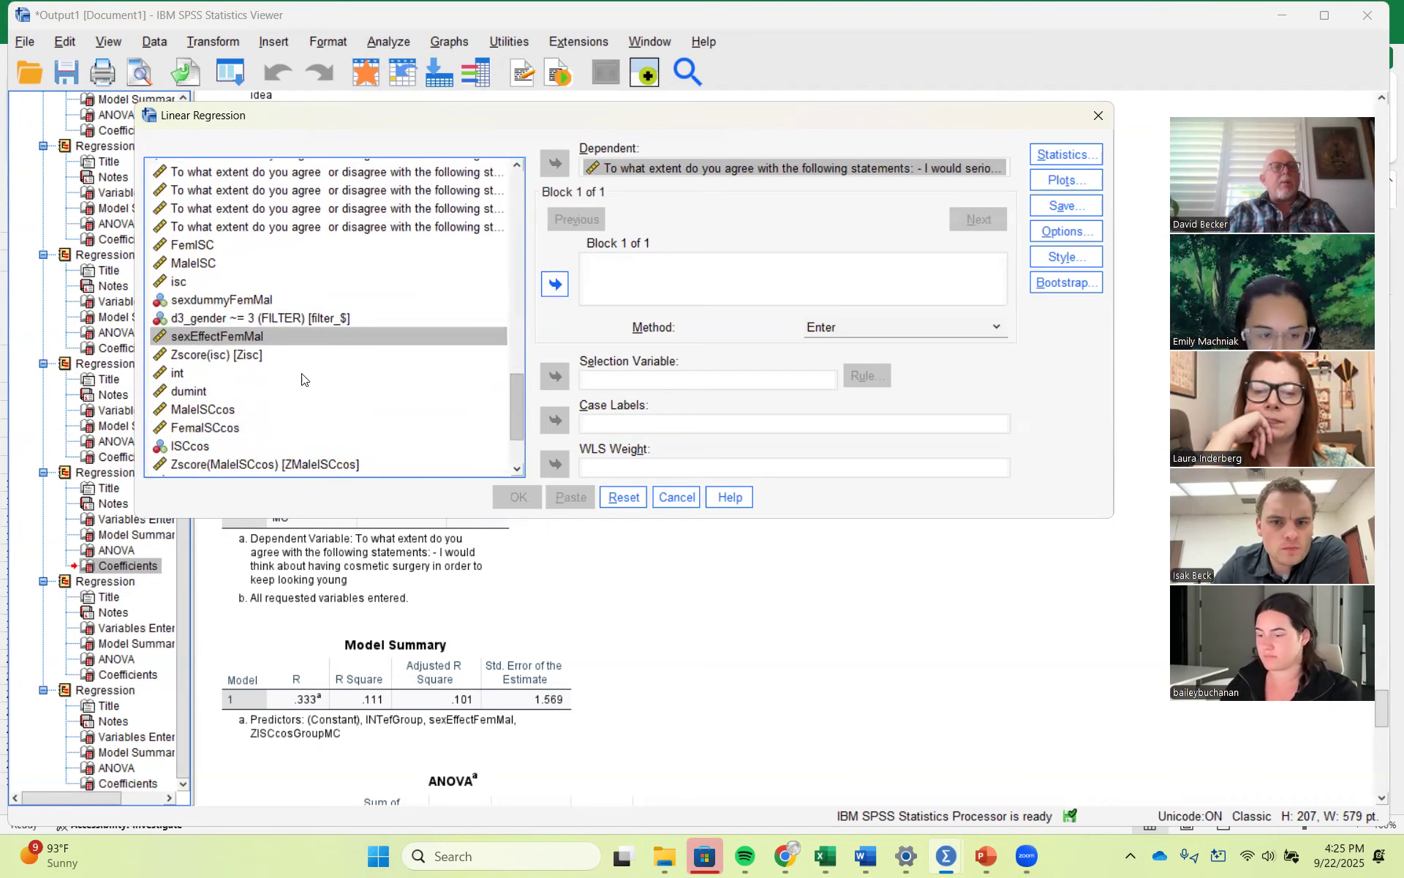
left_click(253, 301)
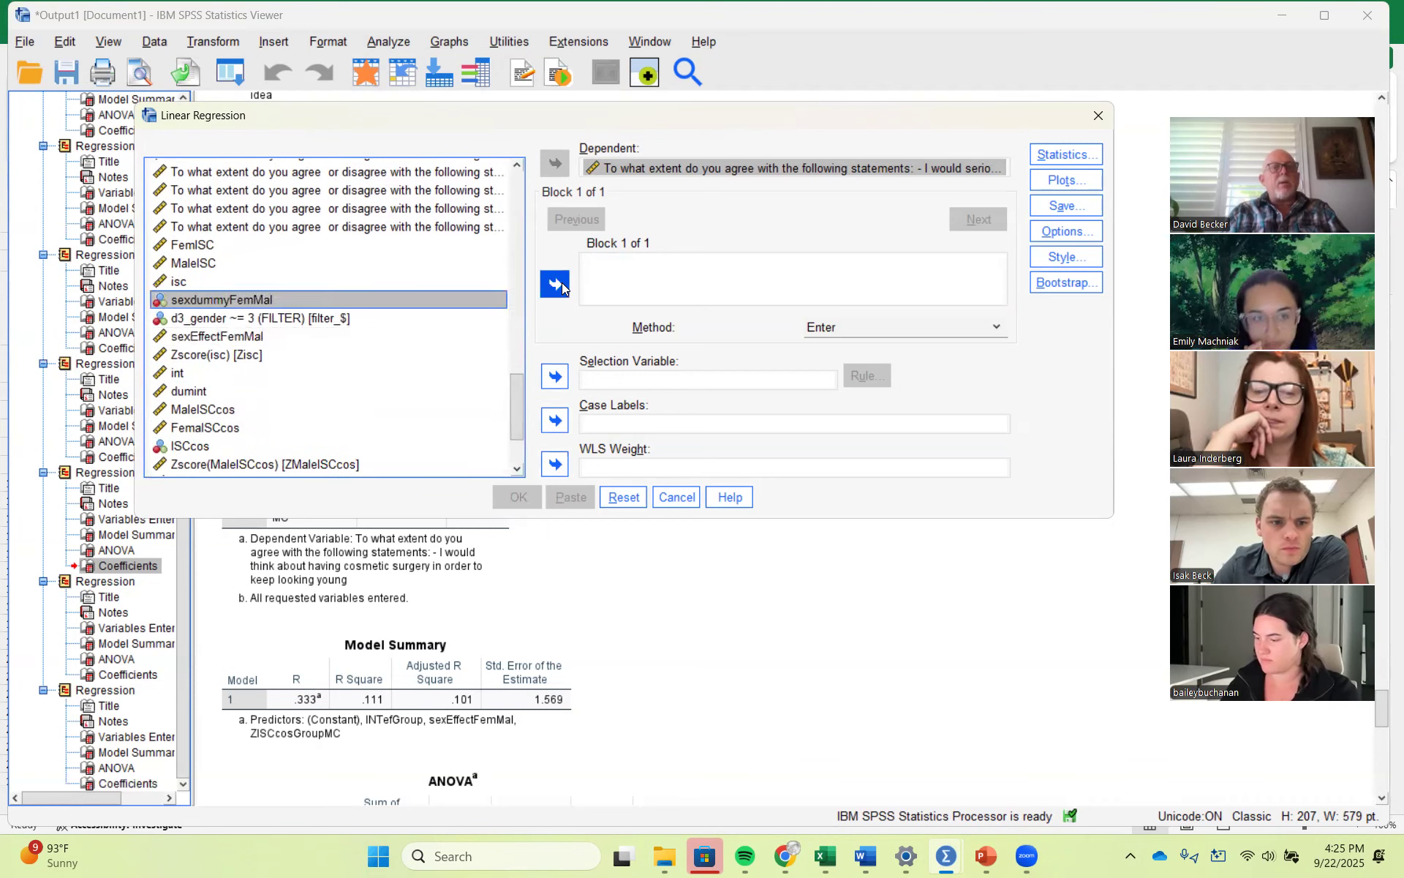
left_click(562, 282)
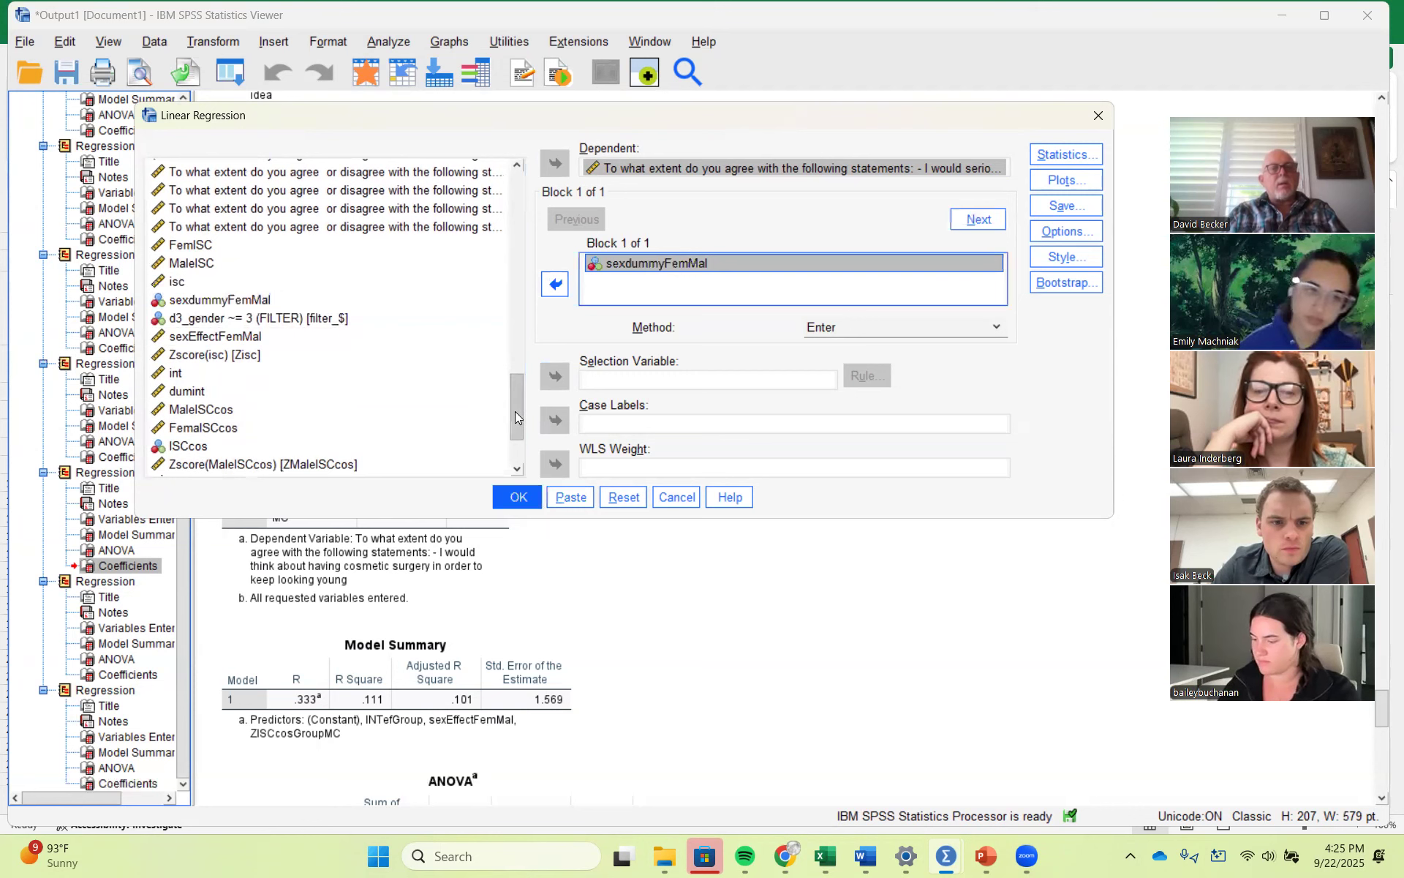
left_click_drag(515, 417, 527, 472)
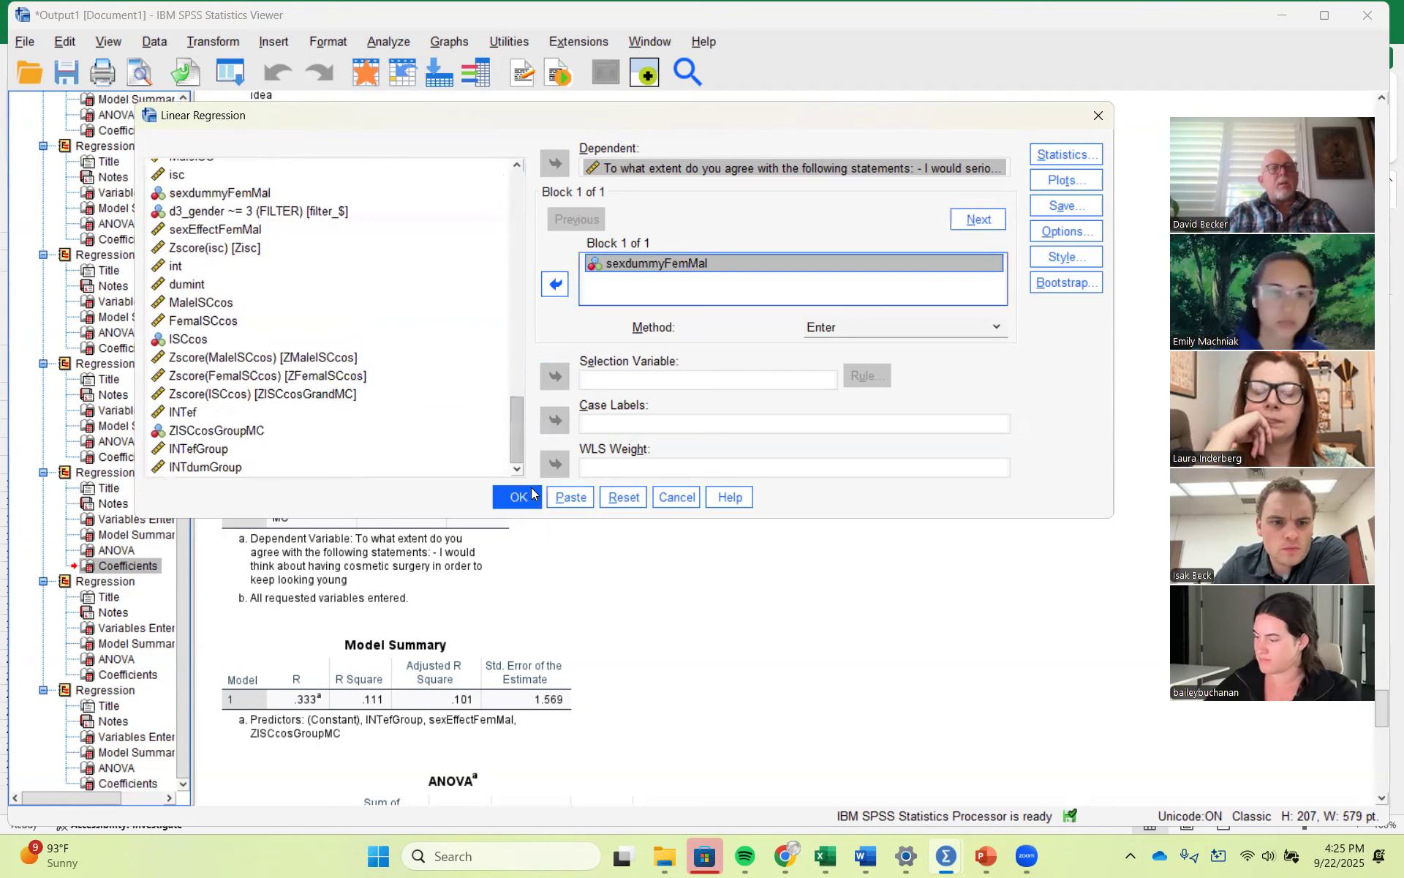
left_click(249, 434)
left_click(554, 284)
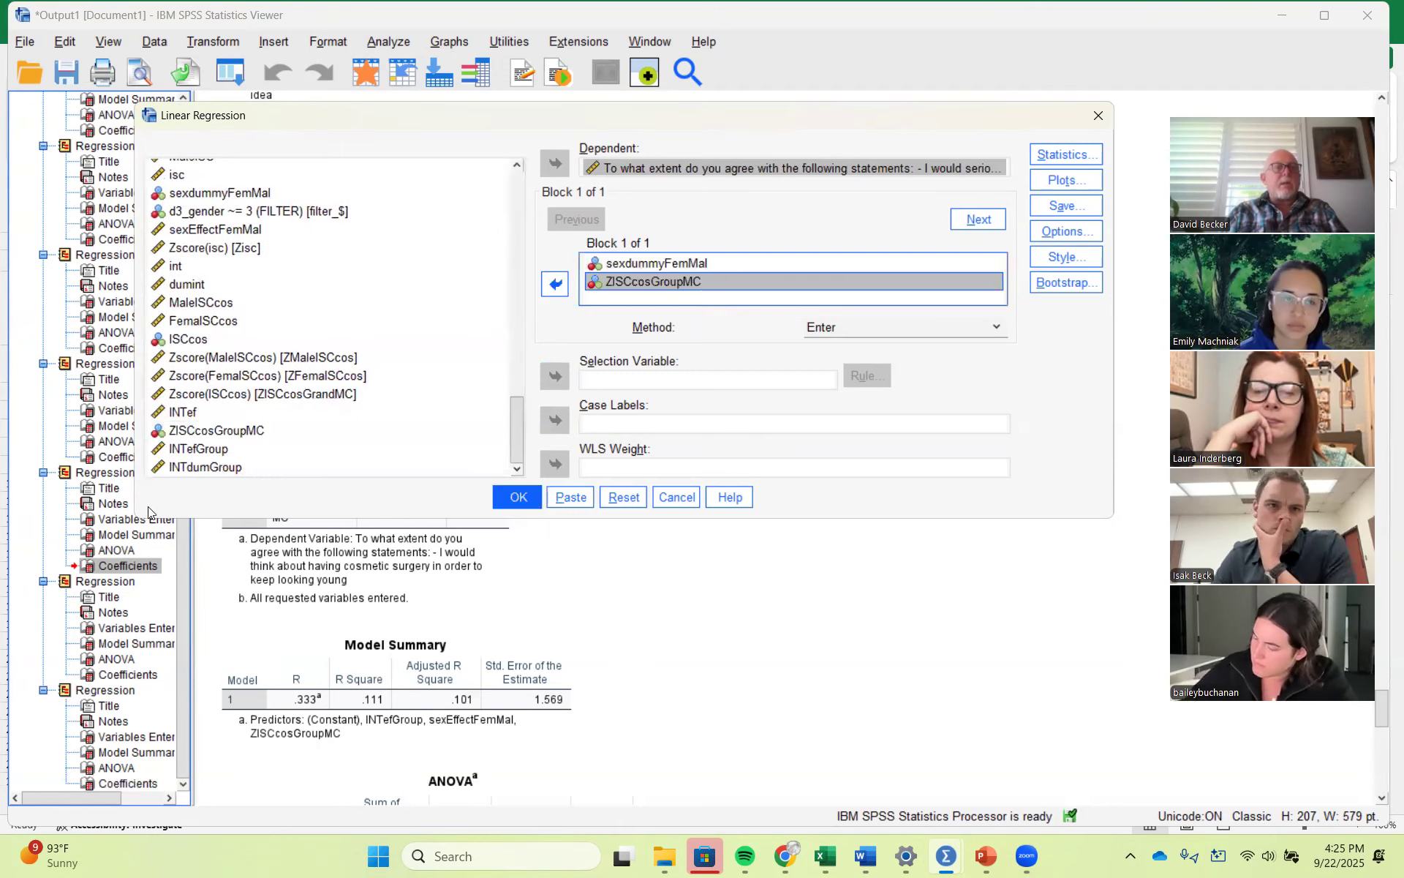
left_click(219, 468)
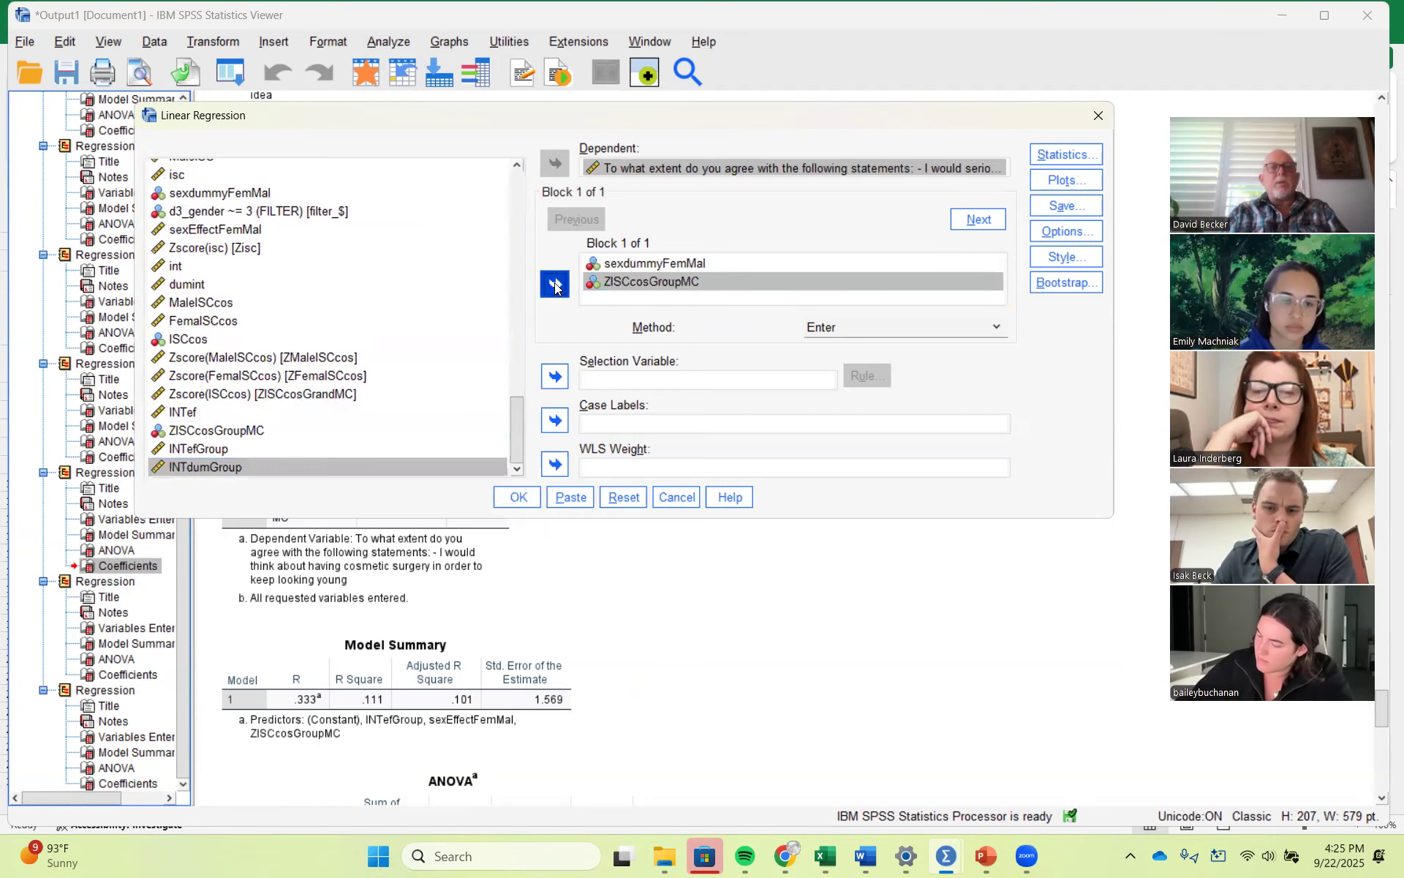
left_click(554, 284)
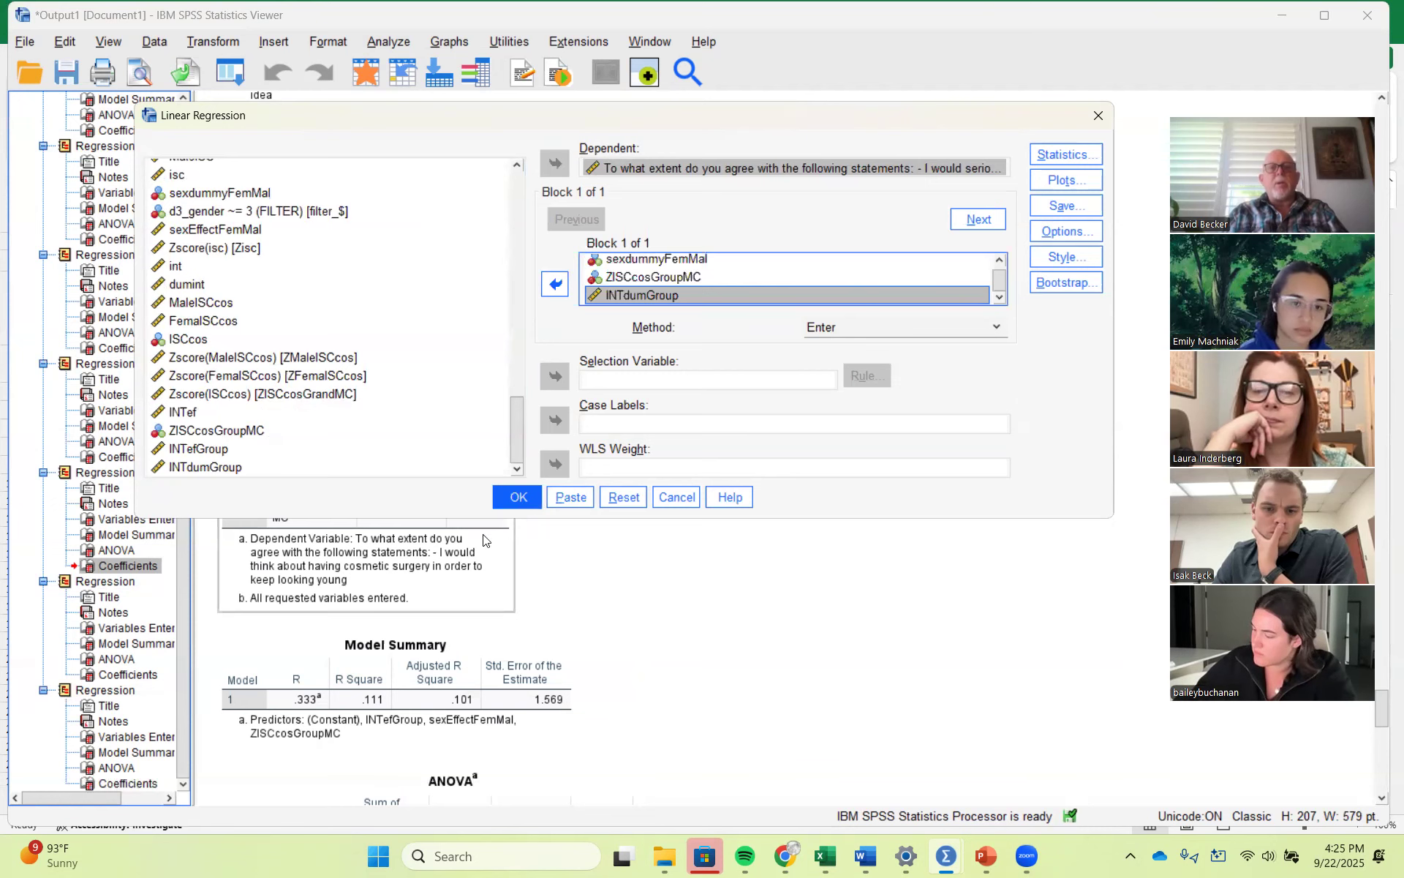
left_click(525, 500)
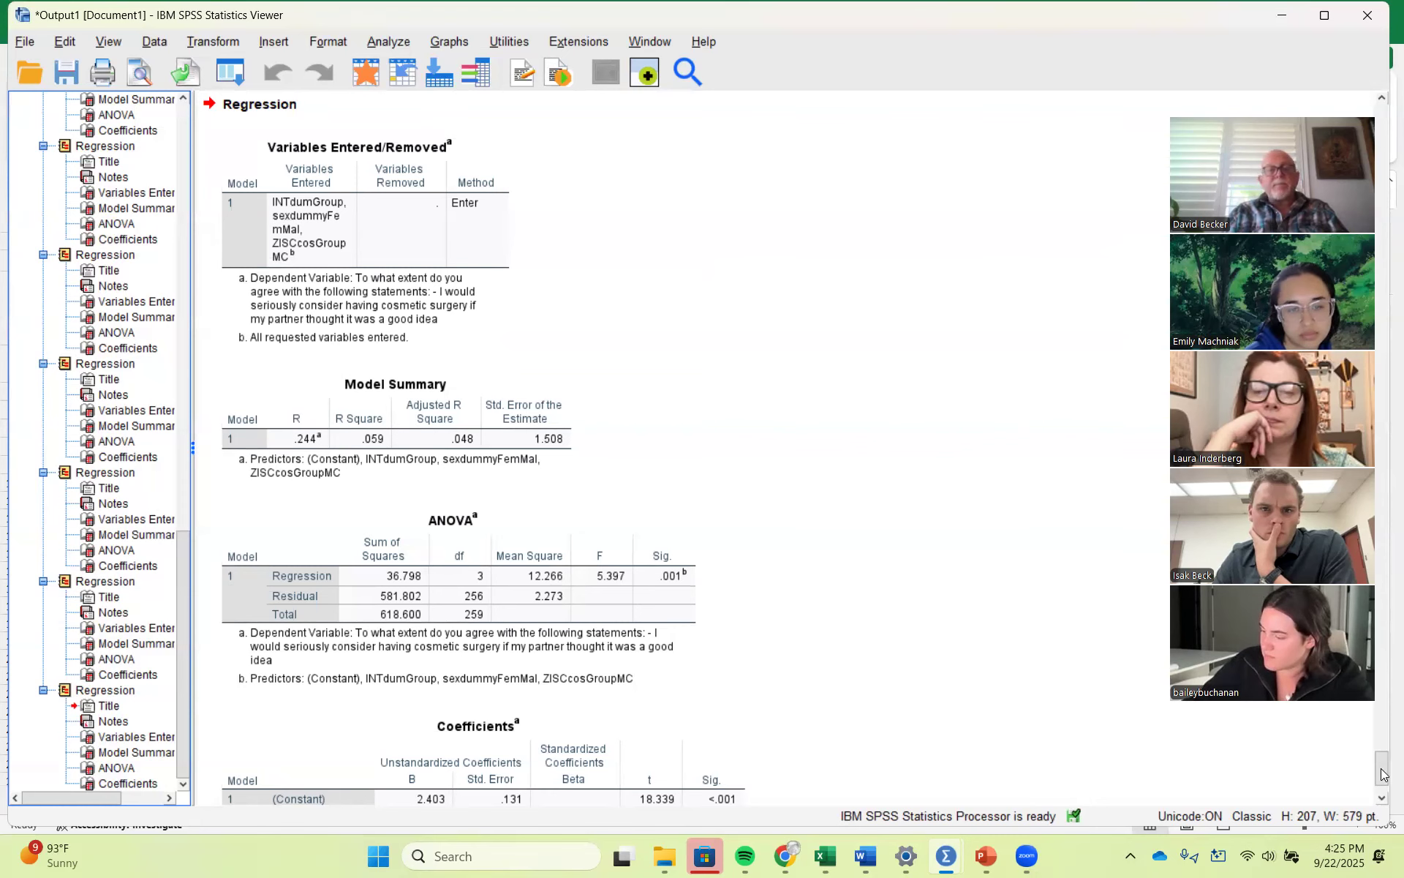
Step: Switch to the cosmetic Surgery sheet of GNISCedGraphs in Excel and select cell B20 below the existing coefficients table
scroll(1382, 774, "down", 3)
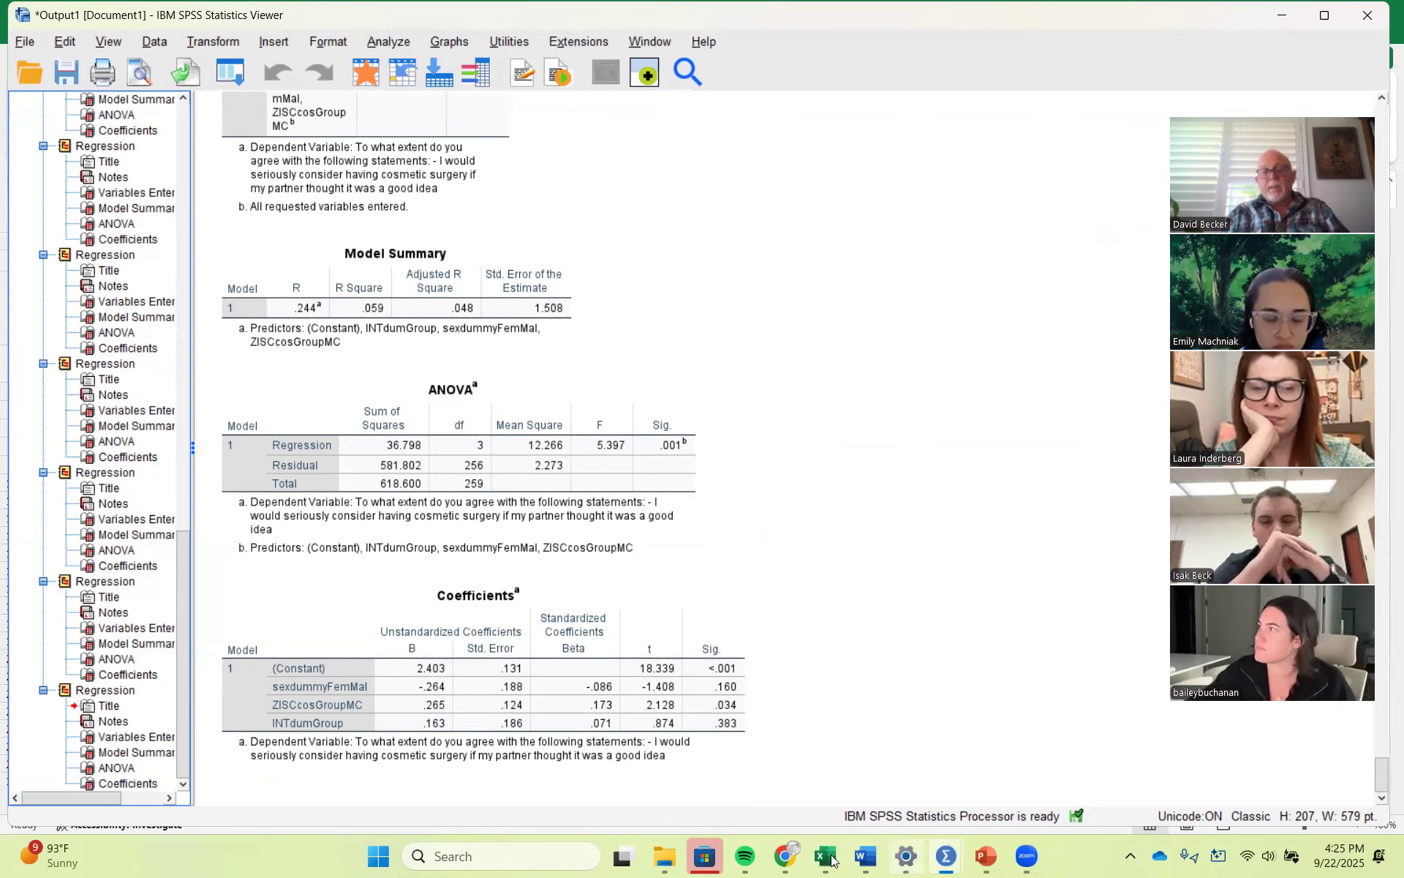
mouse_move(825, 855)
left_click(911, 783)
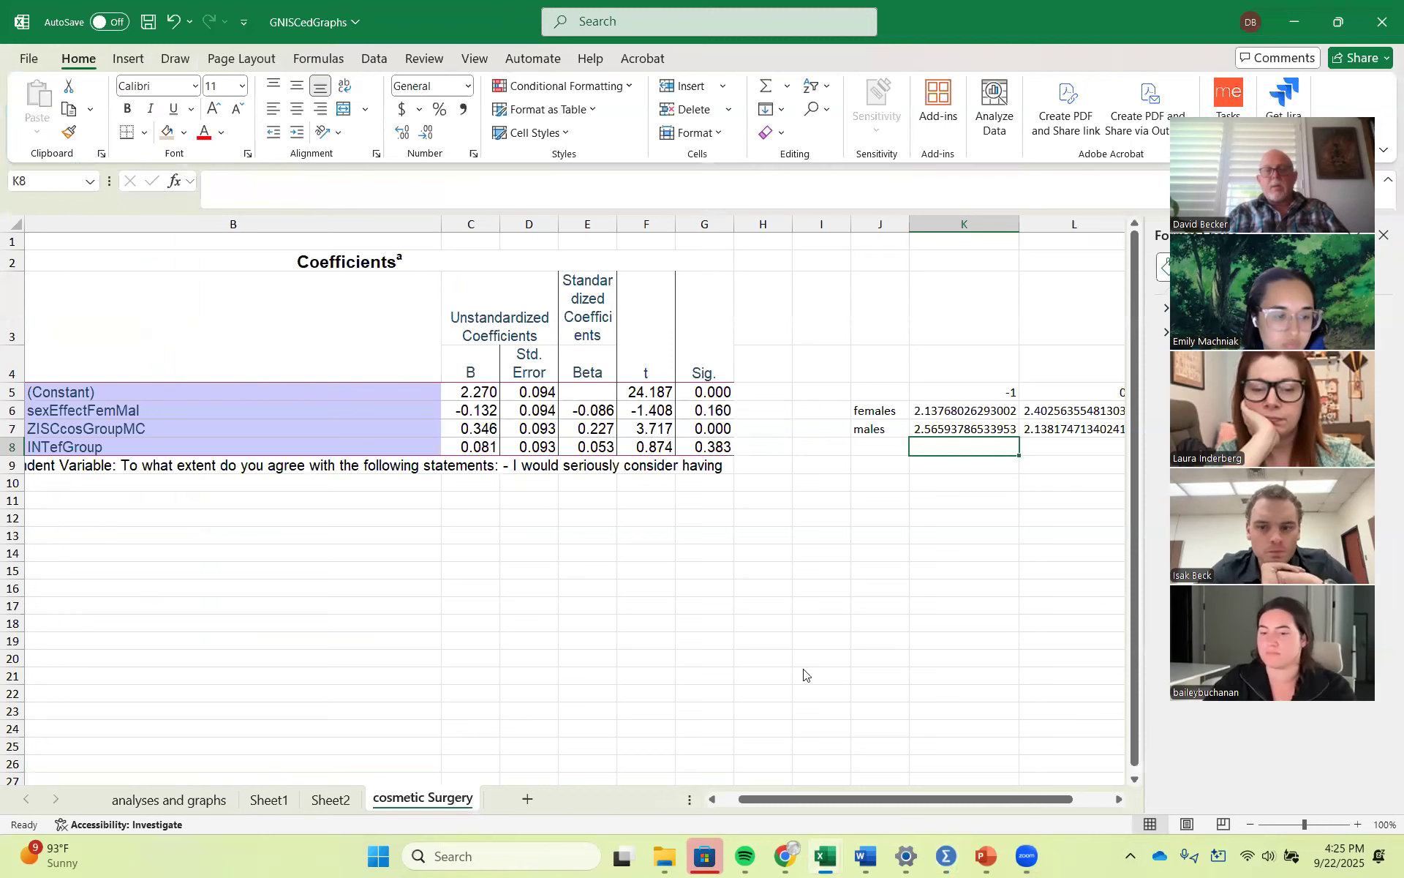
scroll(563, 672, "left", 1)
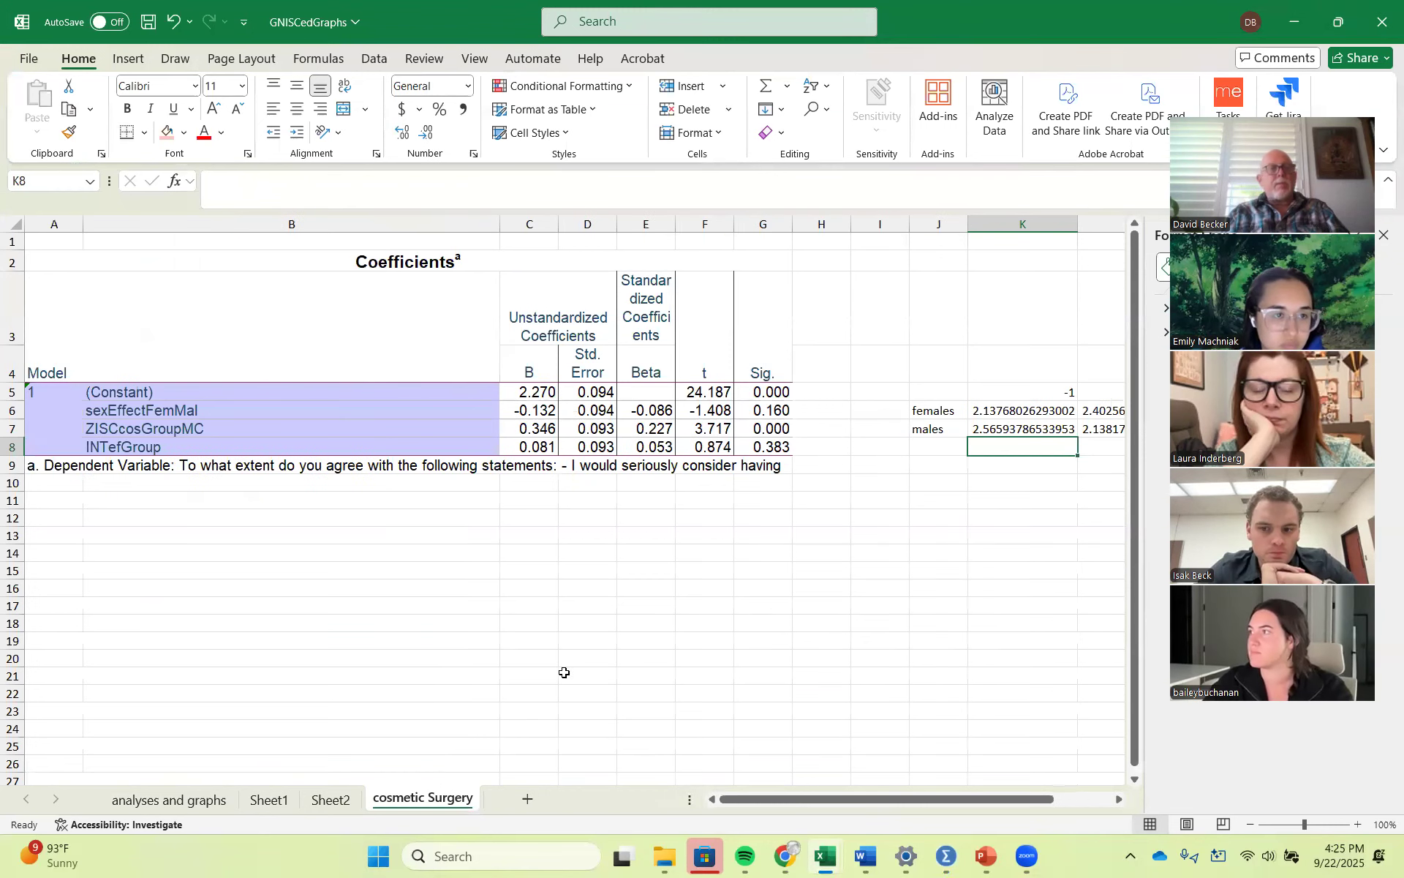
left_click(54, 598)
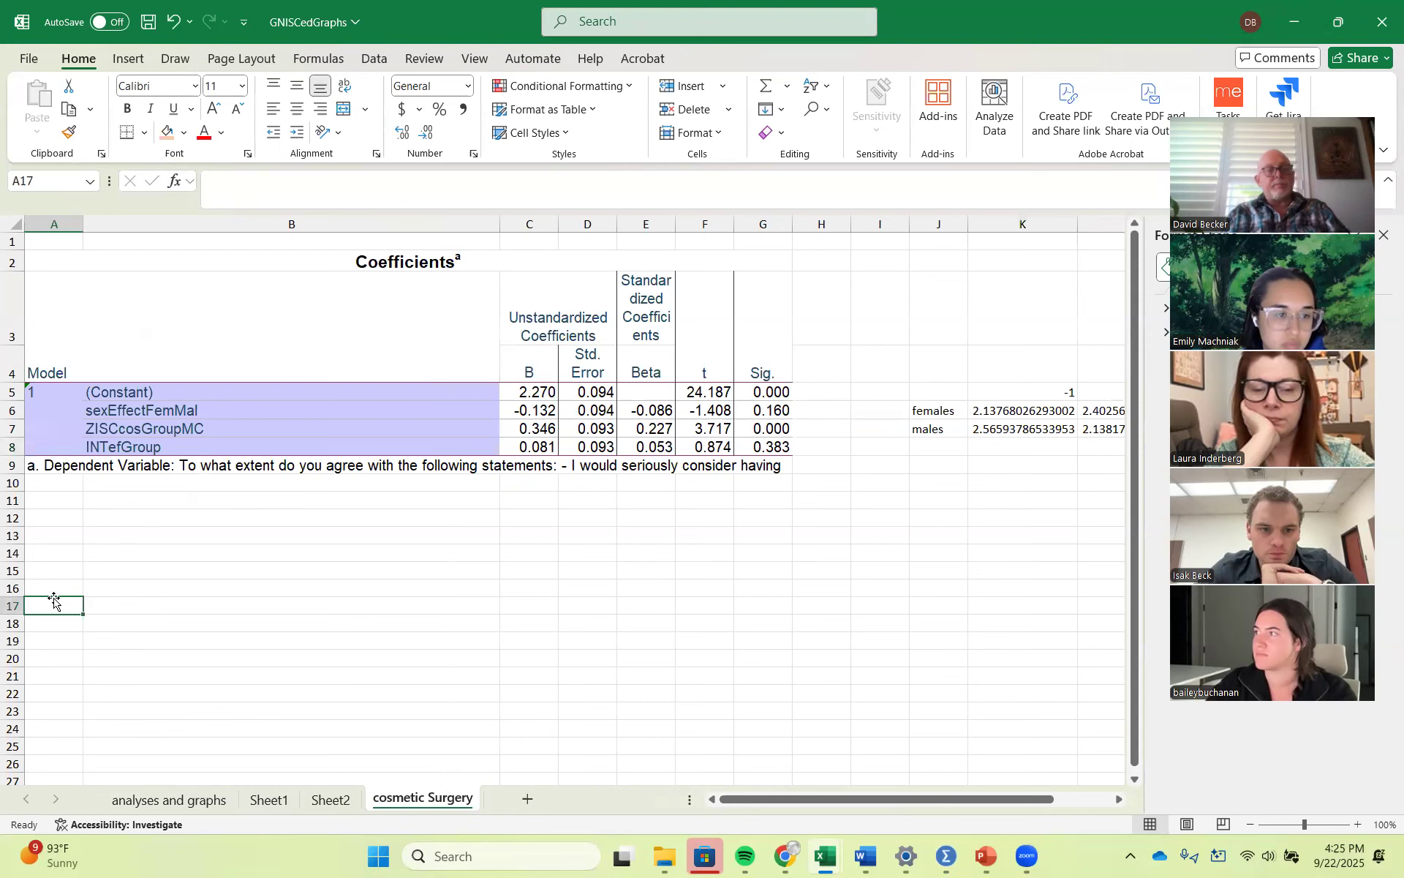
key("ctrl+c")
key("ctrl+v")
left_click(300, 658)
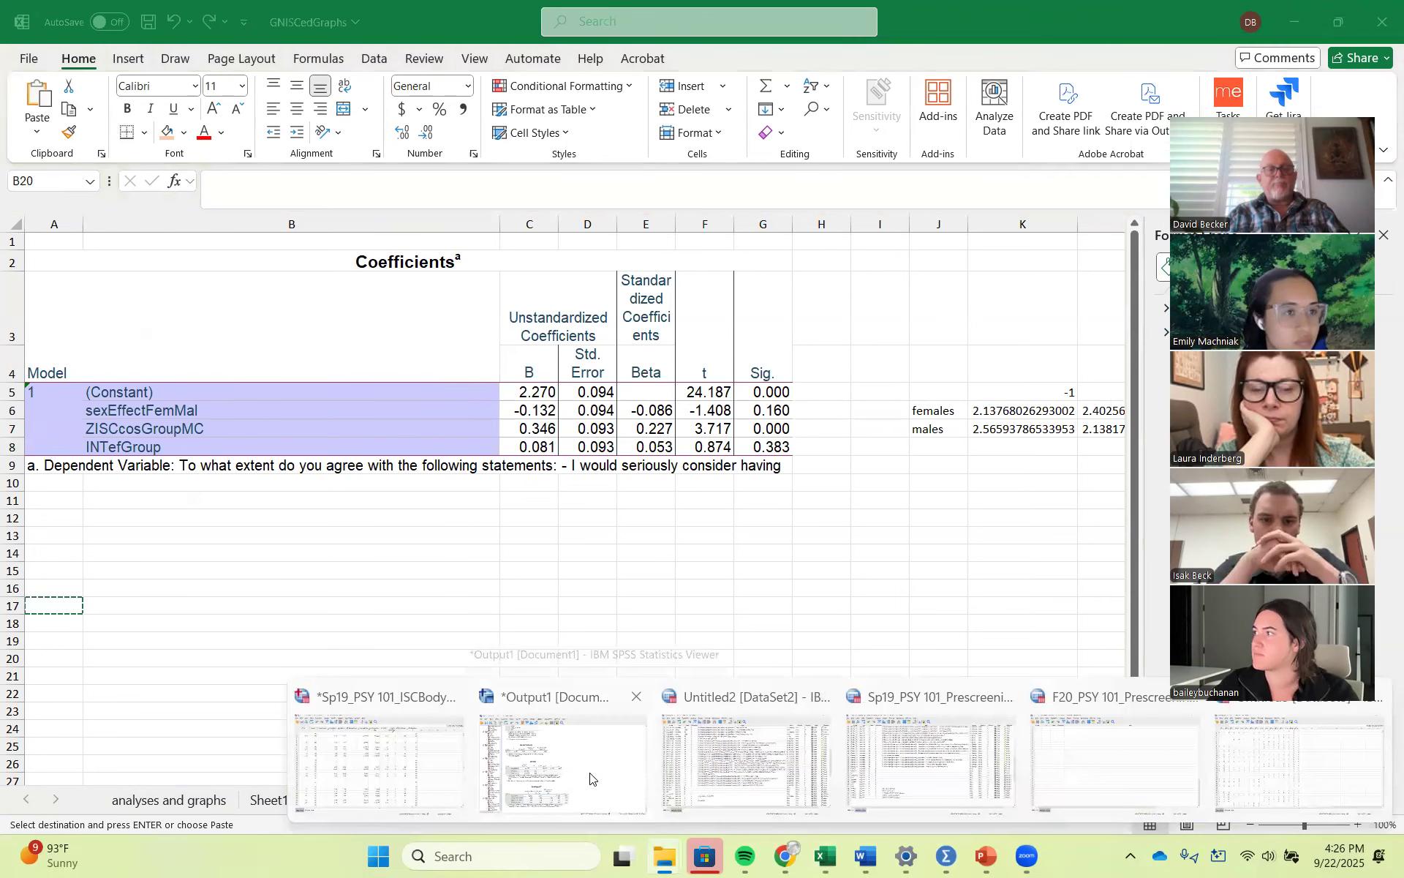
Step: Copy the dummy-coded regression's Coefficients table from the SPSS output and paste it into row 20 of the cosmetic Surgery sheet
left_click(589, 777)
left_click(436, 674)
right_click(436, 675)
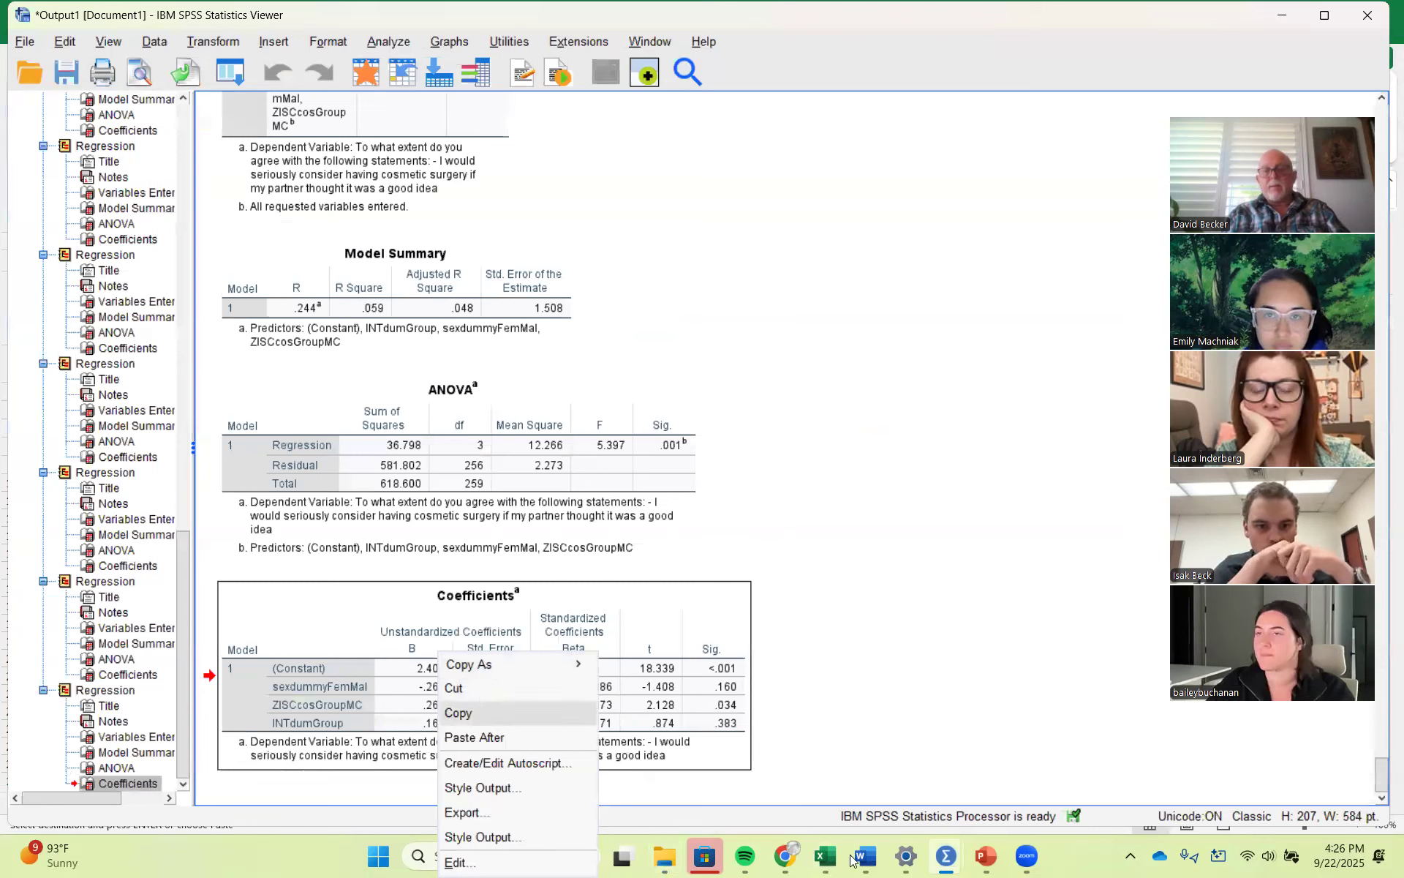
left_click(476, 712)
mouse_move(913, 860)
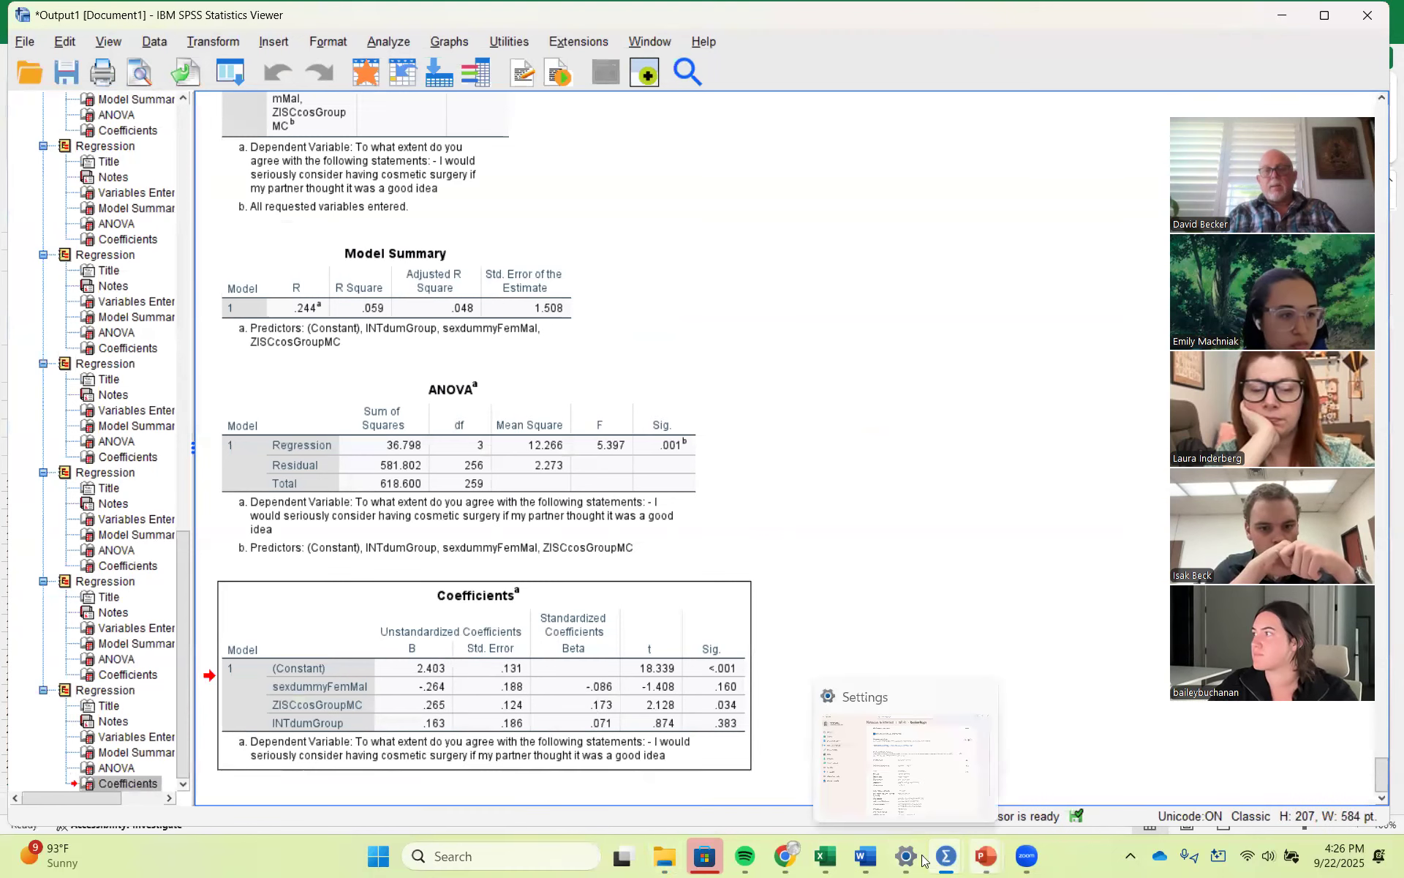
mouse_move(829, 861)
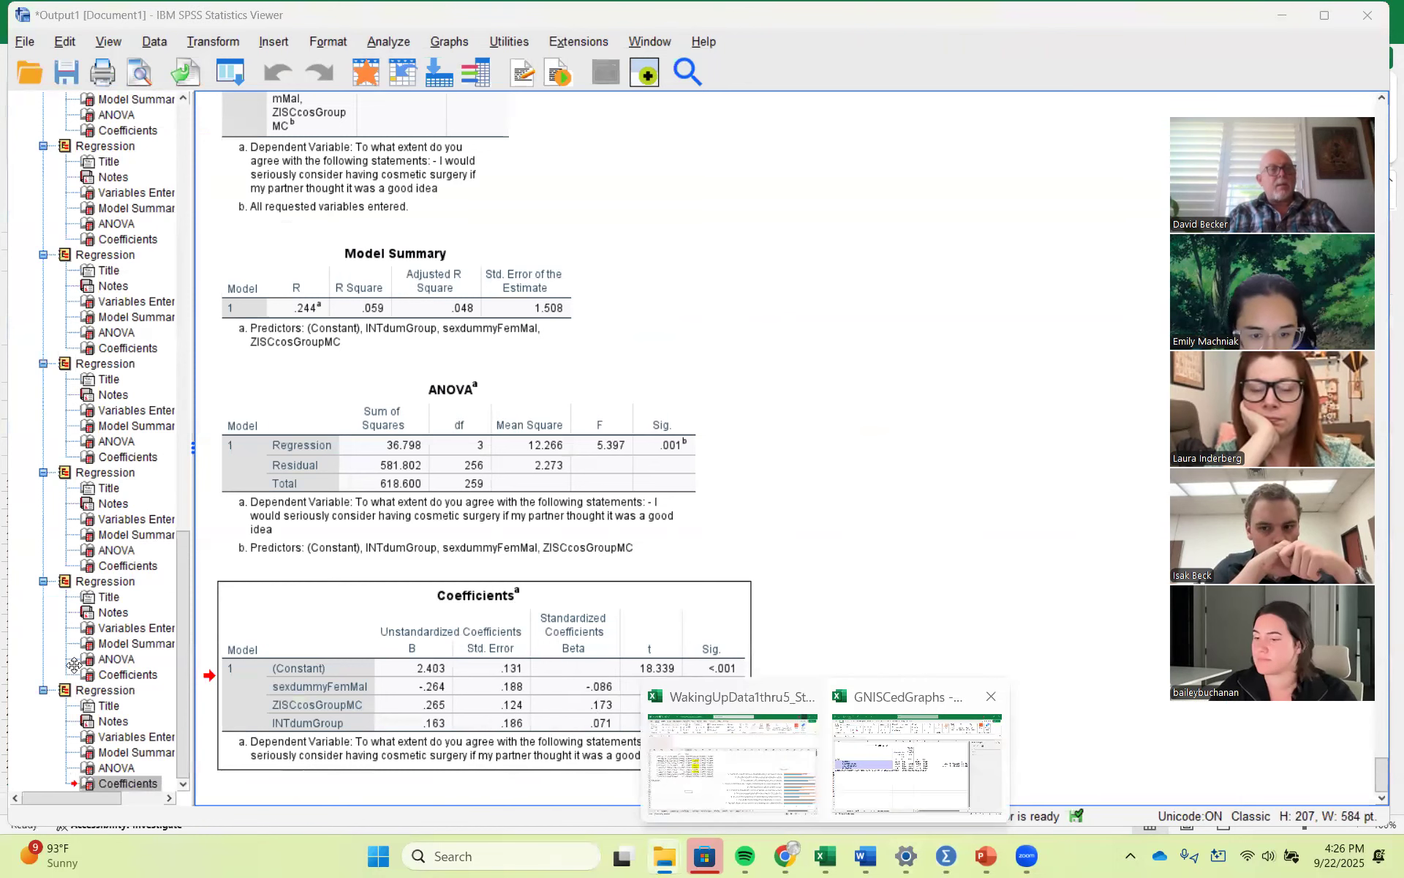
left_click(893, 765)
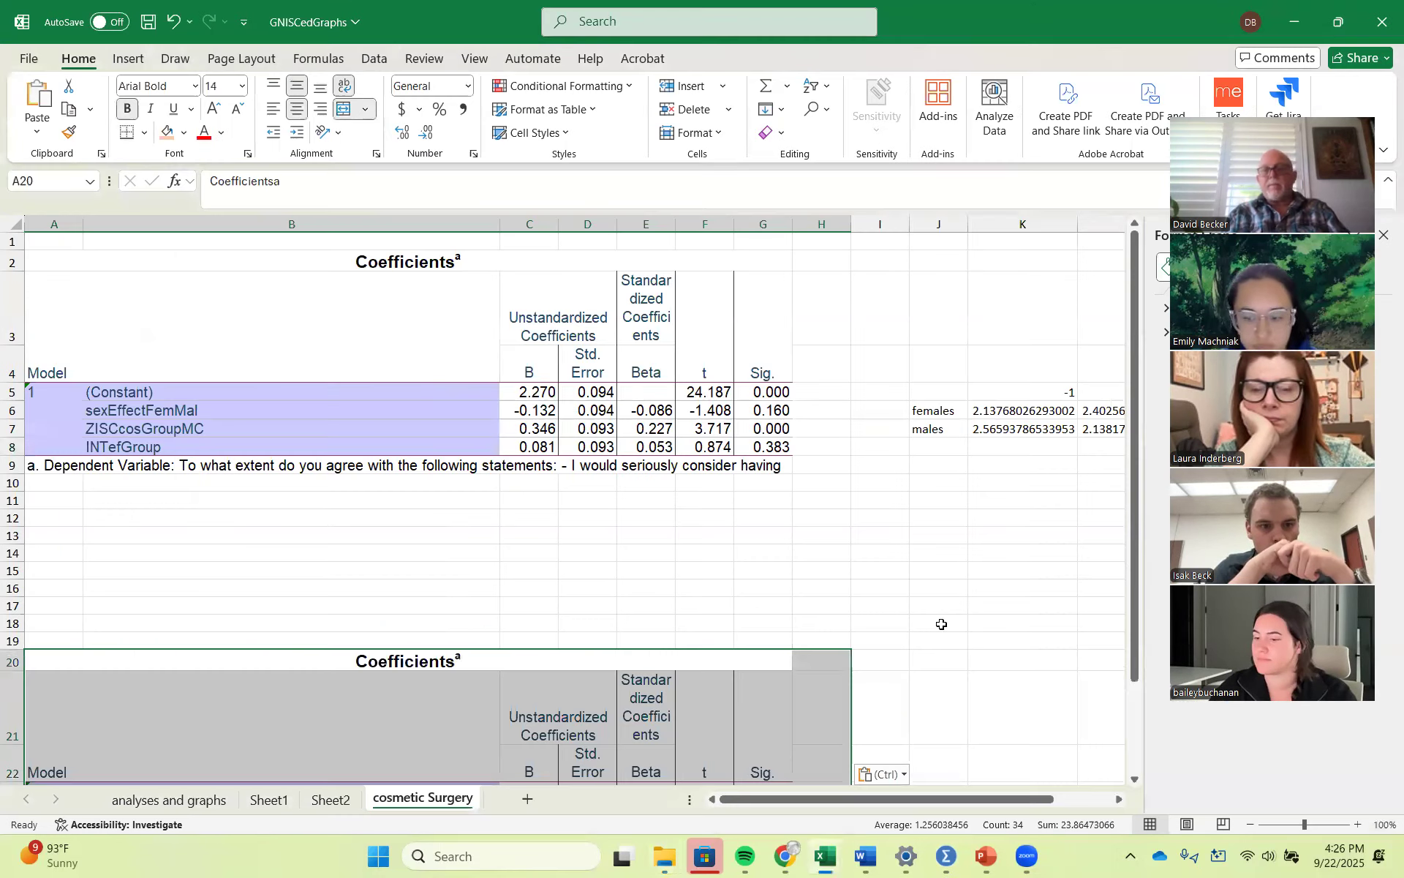
scroll(1136, 778, "down", 5)
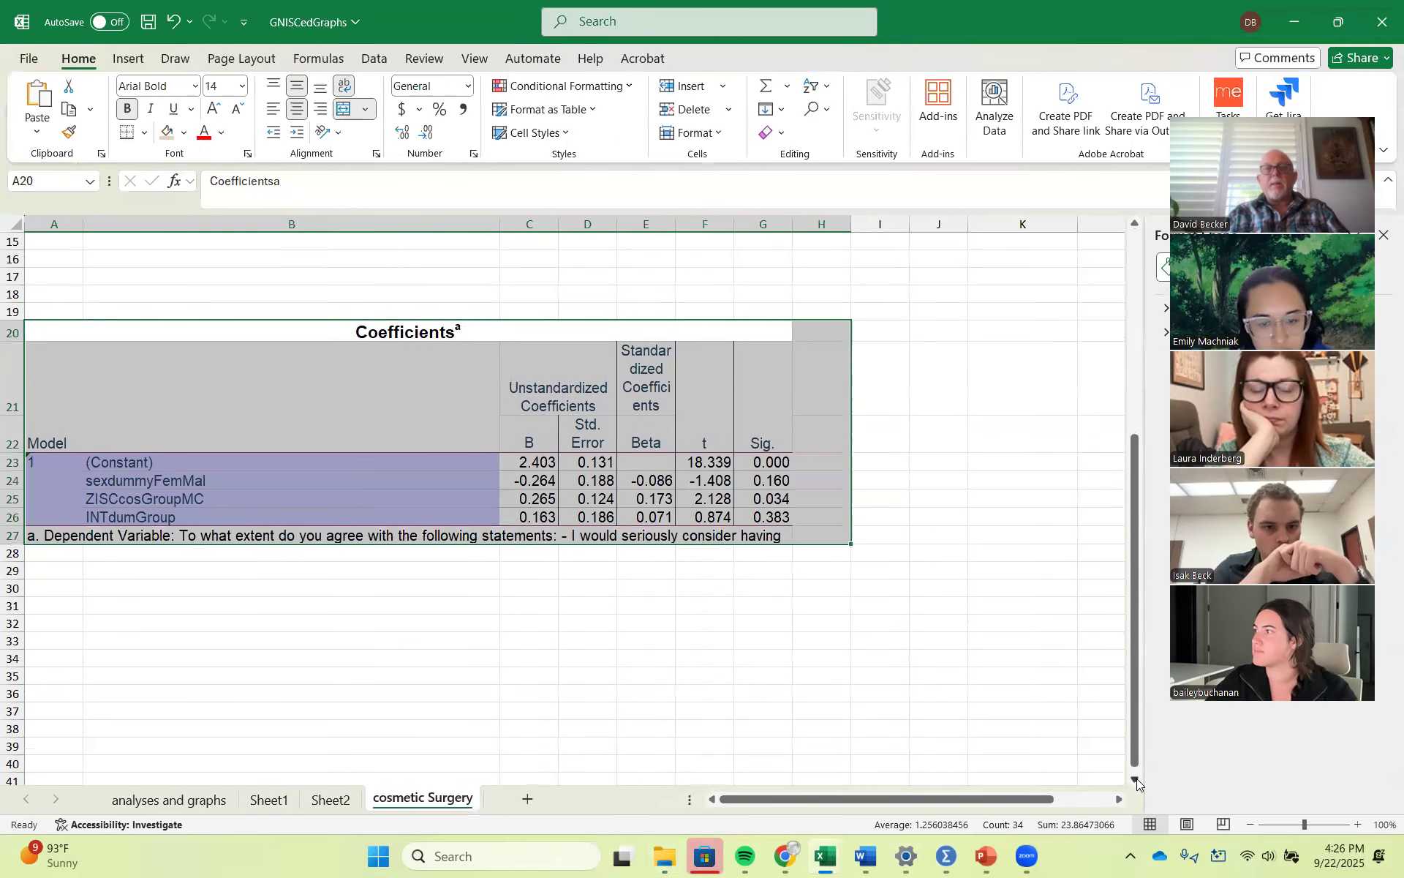
Step: Copy the females and males prediction grid in J5:M7 and paste it at J22 beside the new coefficients table
left_click_drag(1134, 568, 1131, 424)
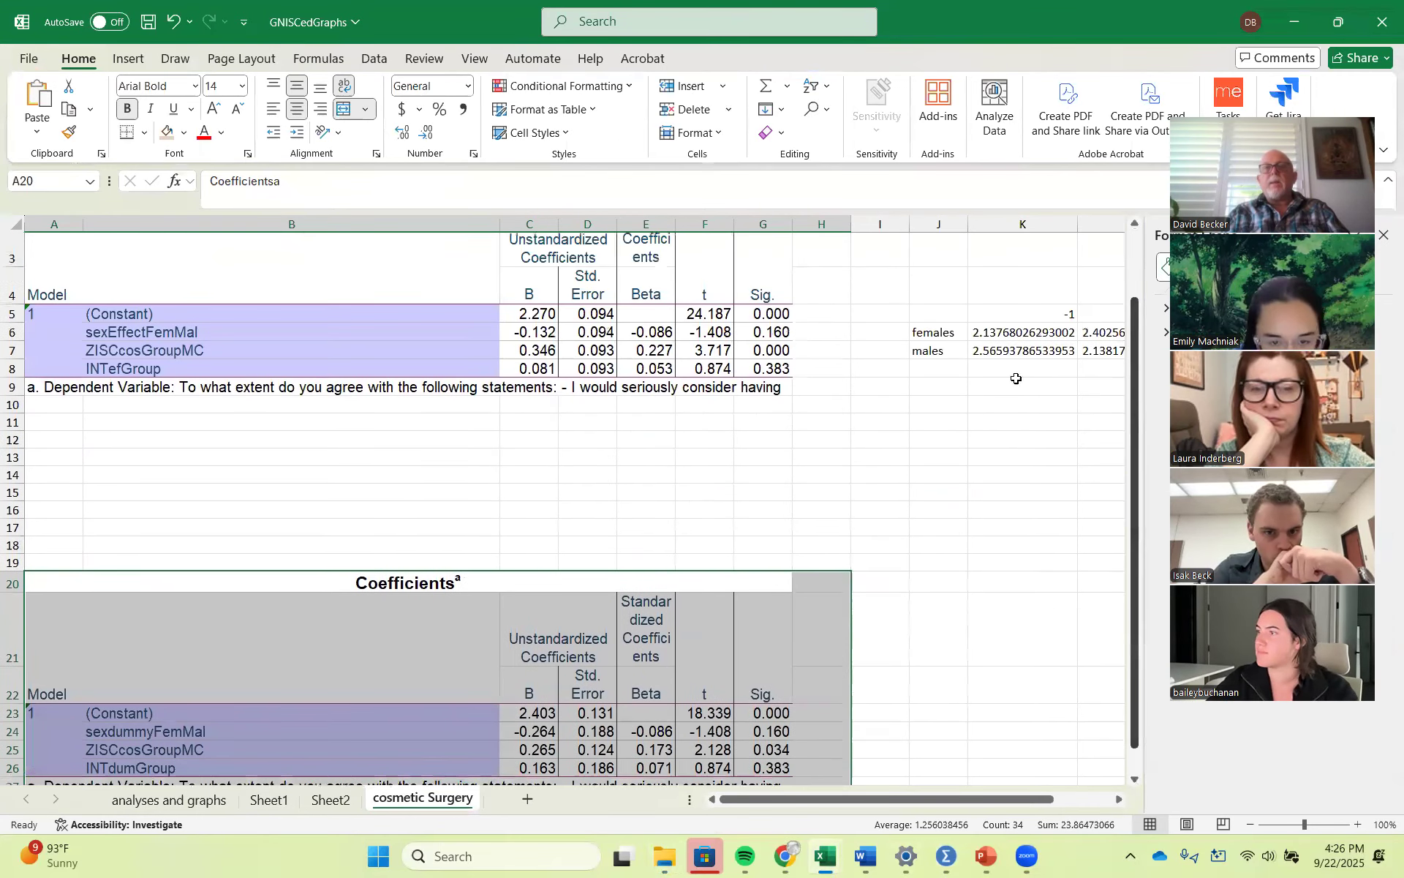
left_click_drag(931, 314, 755, 356)
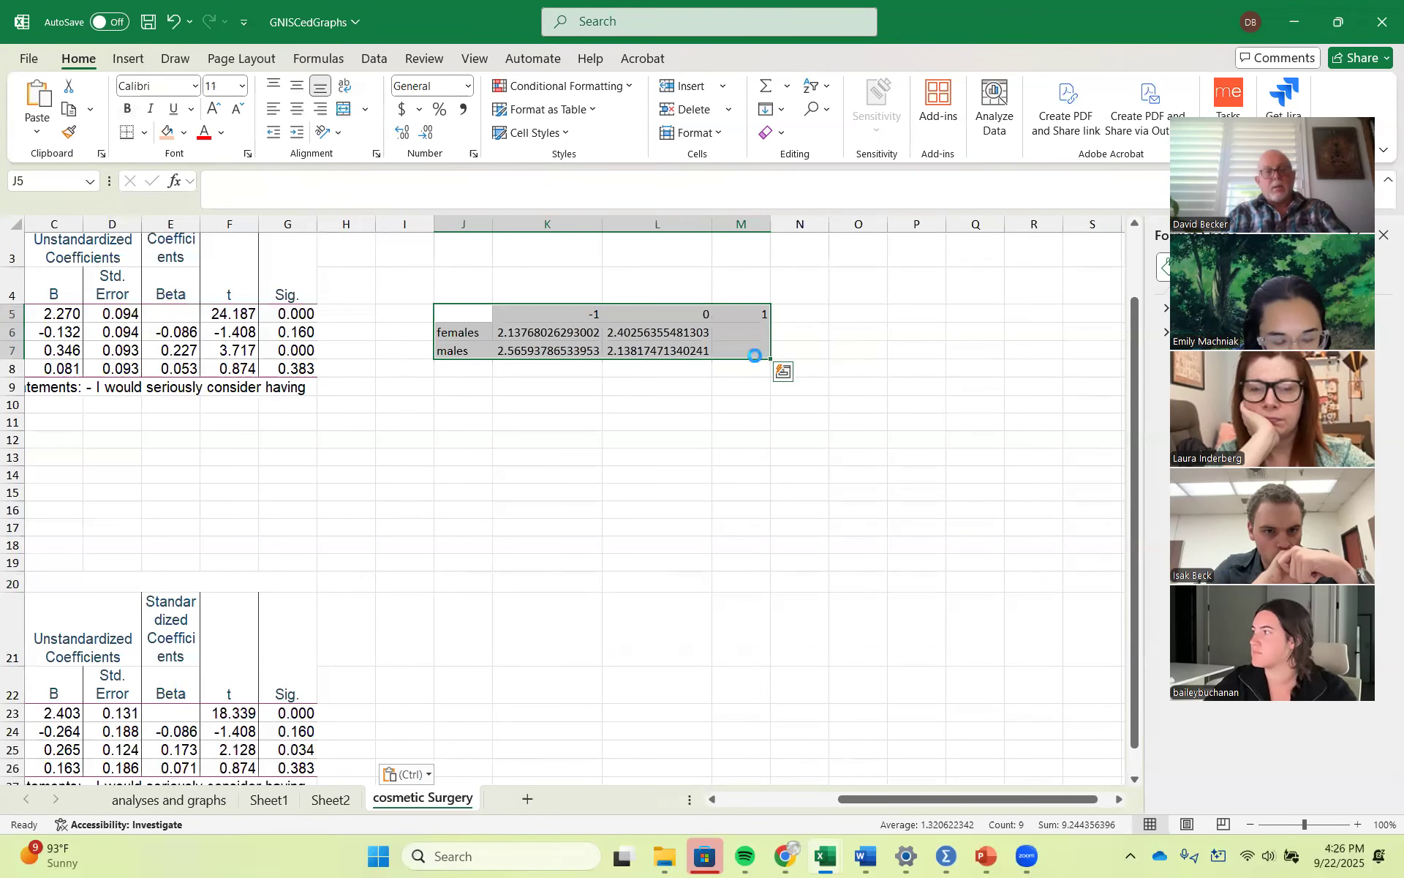
key("ctrl+c")
left_click_drag(1134, 582, 1170, 760)
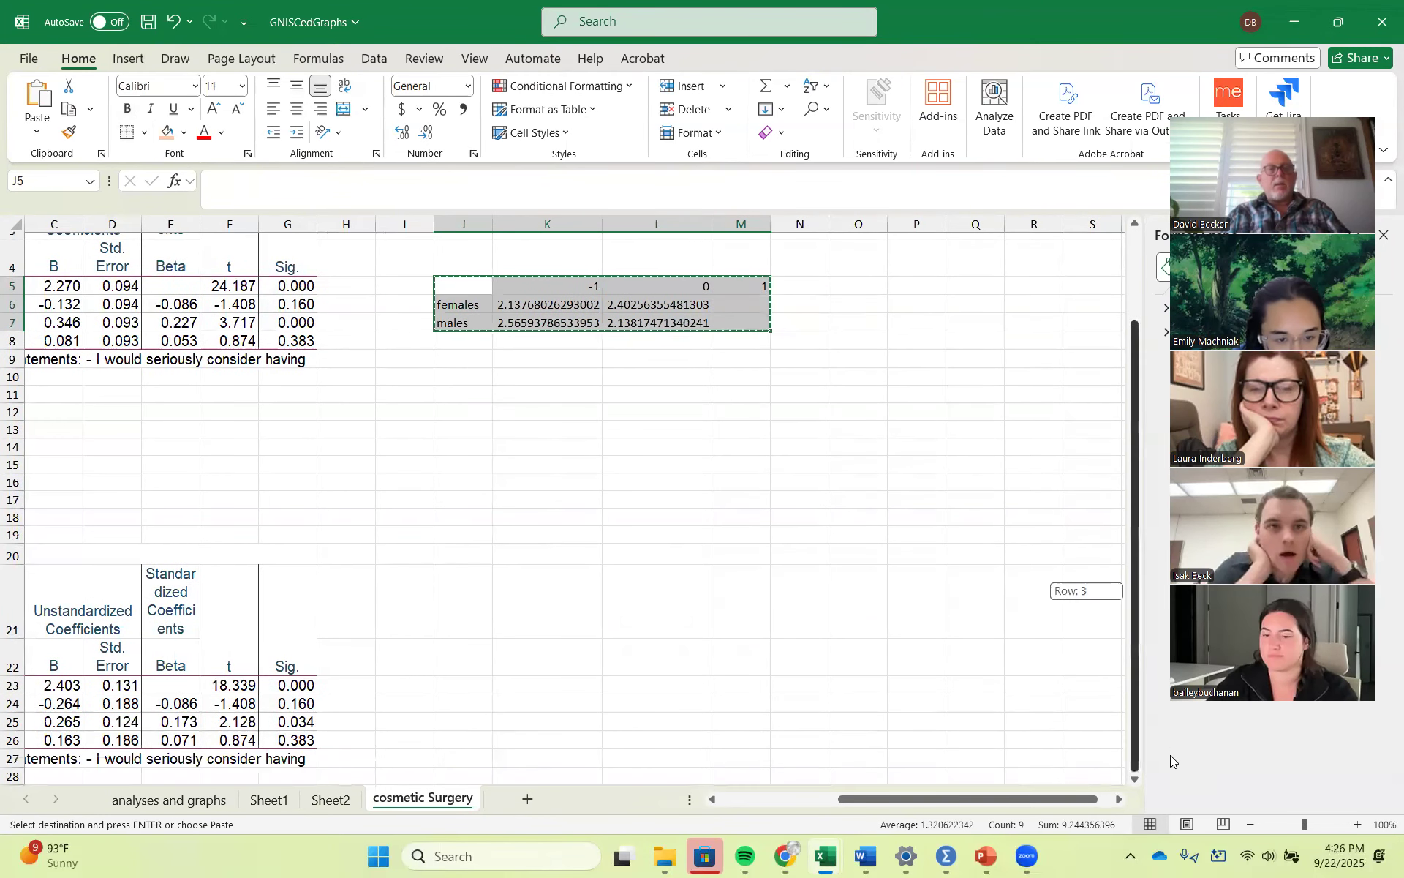
left_click(486, 656)
key("ctrl+v")
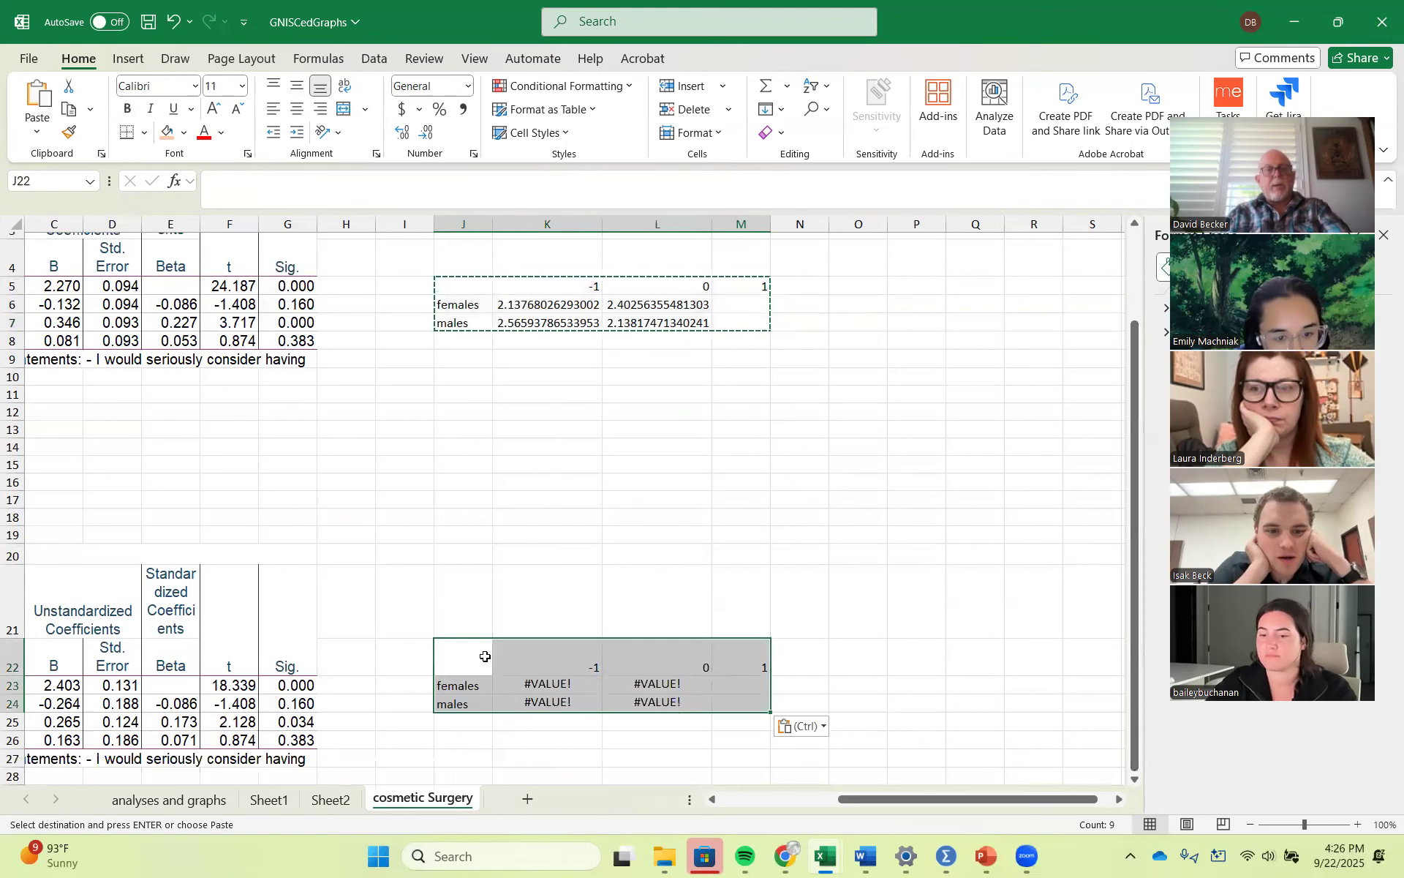
Step: Clear the copied formulas from cells K23:L24, keeping the grid's row and column labels
left_click_drag(570, 686, 667, 703)
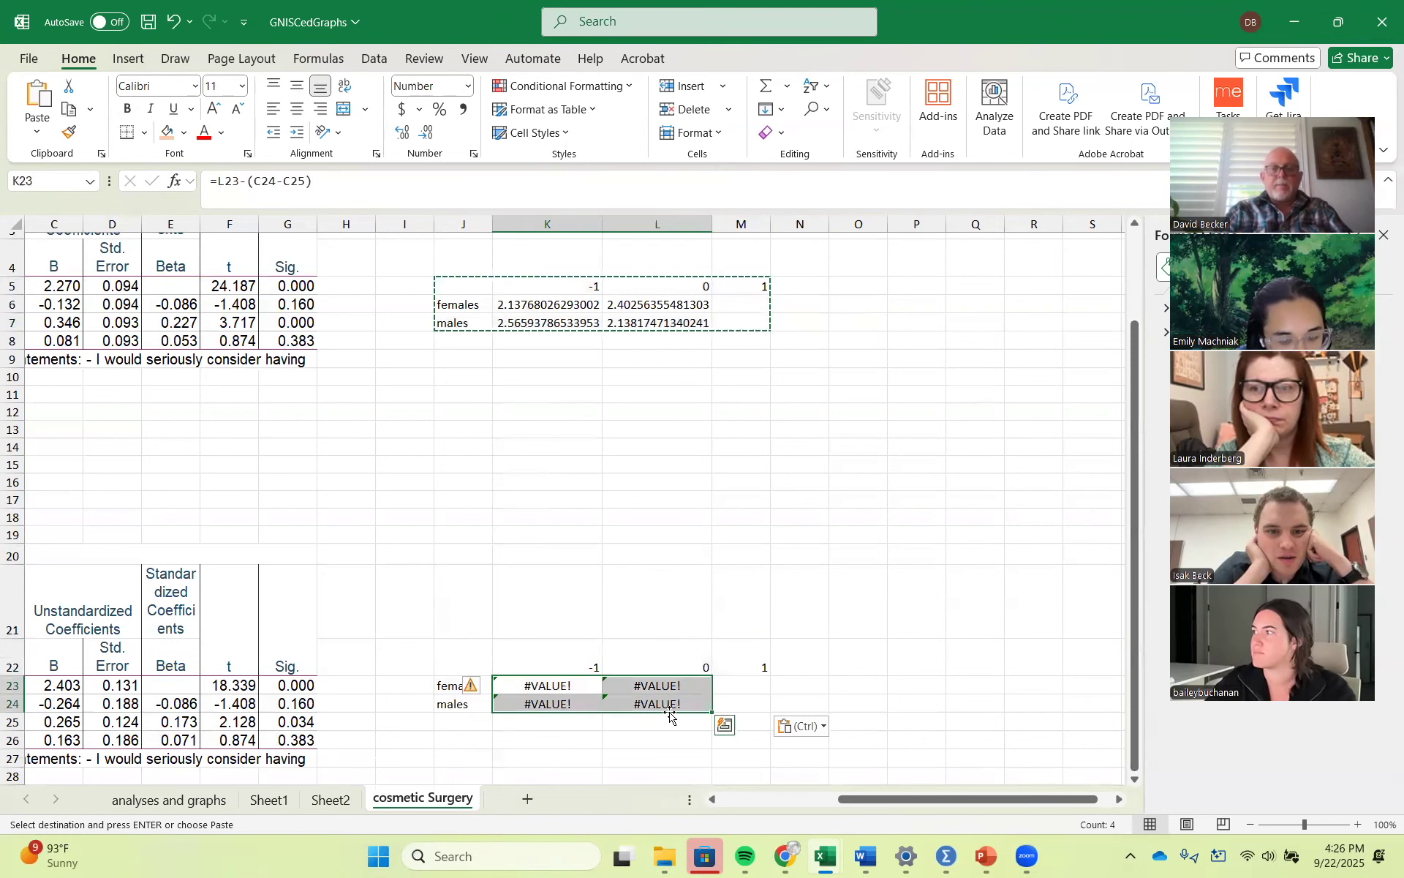
key("BackSpace")
left_click(674, 751)
left_click_drag(583, 689, 713, 724)
key("BackSpace")
left_click(663, 740)
left_click(669, 684)
type("=")
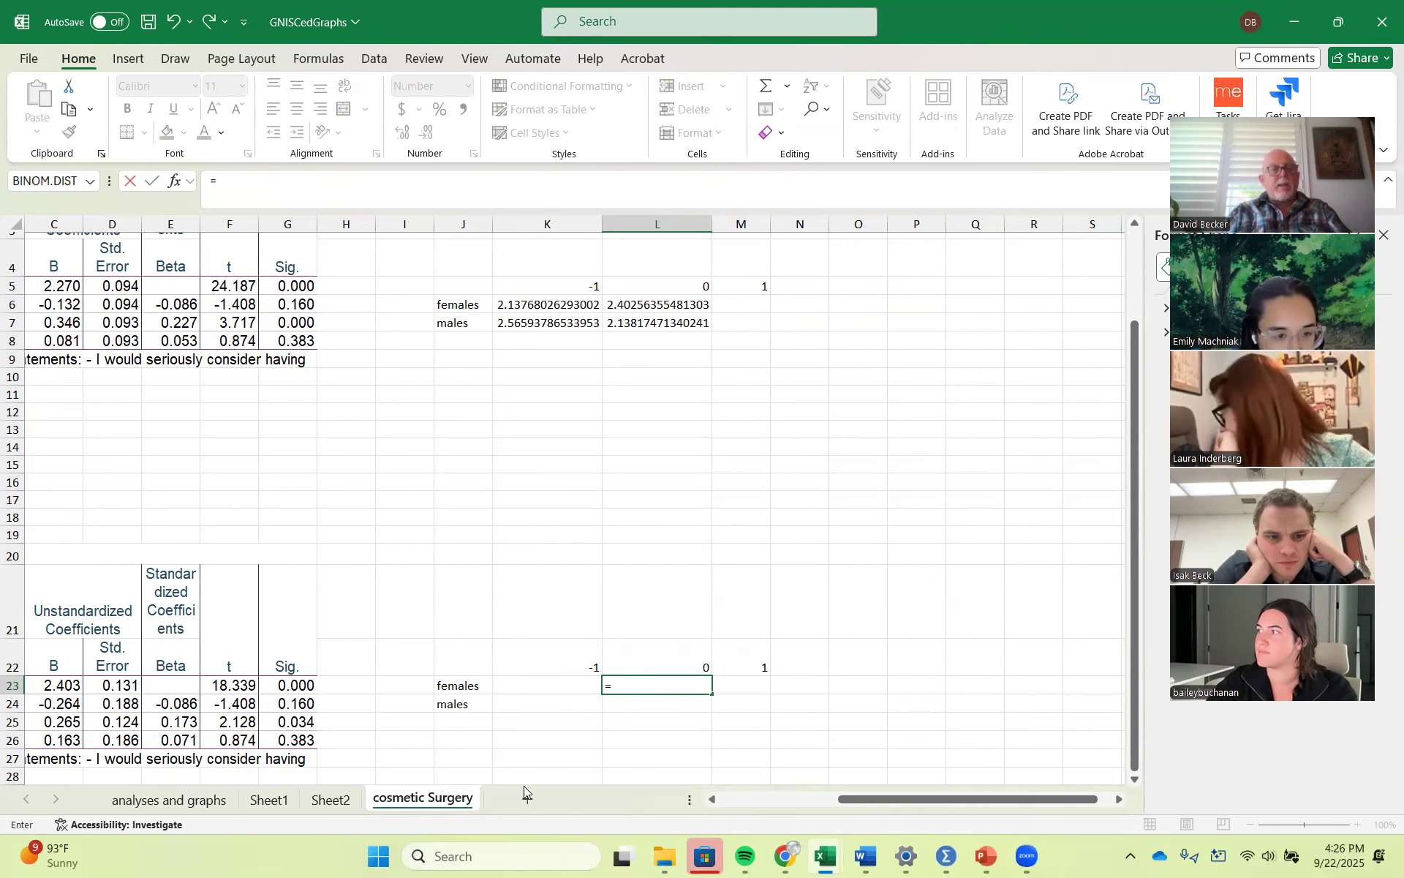
mouse_move(1136, 702)
left_mouse_down()
mouse_move(1138, 609)
mouse_move(1150, 713)
left_mouse_up()
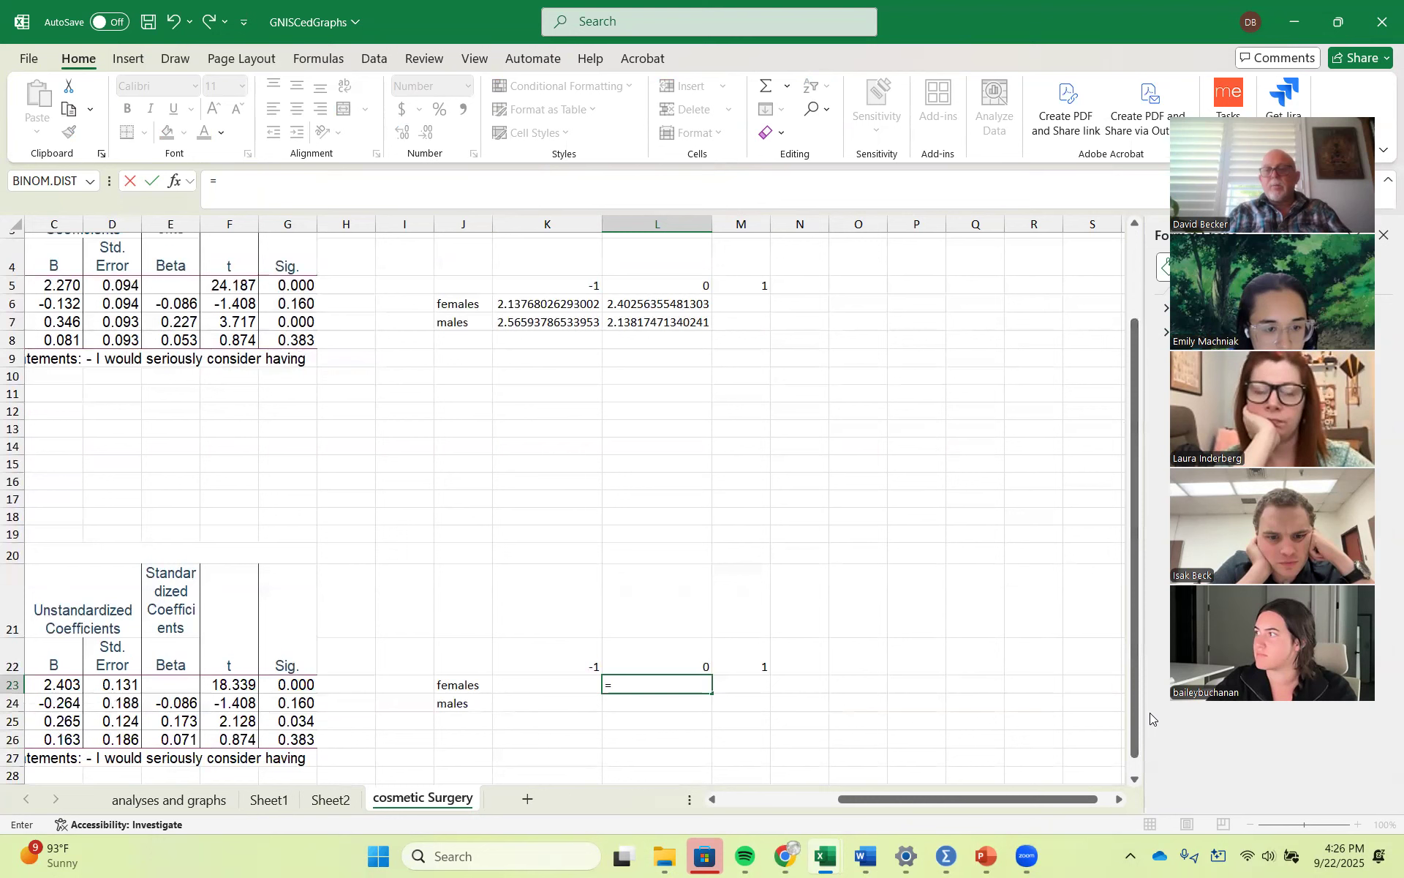
left_click(1153, 720)
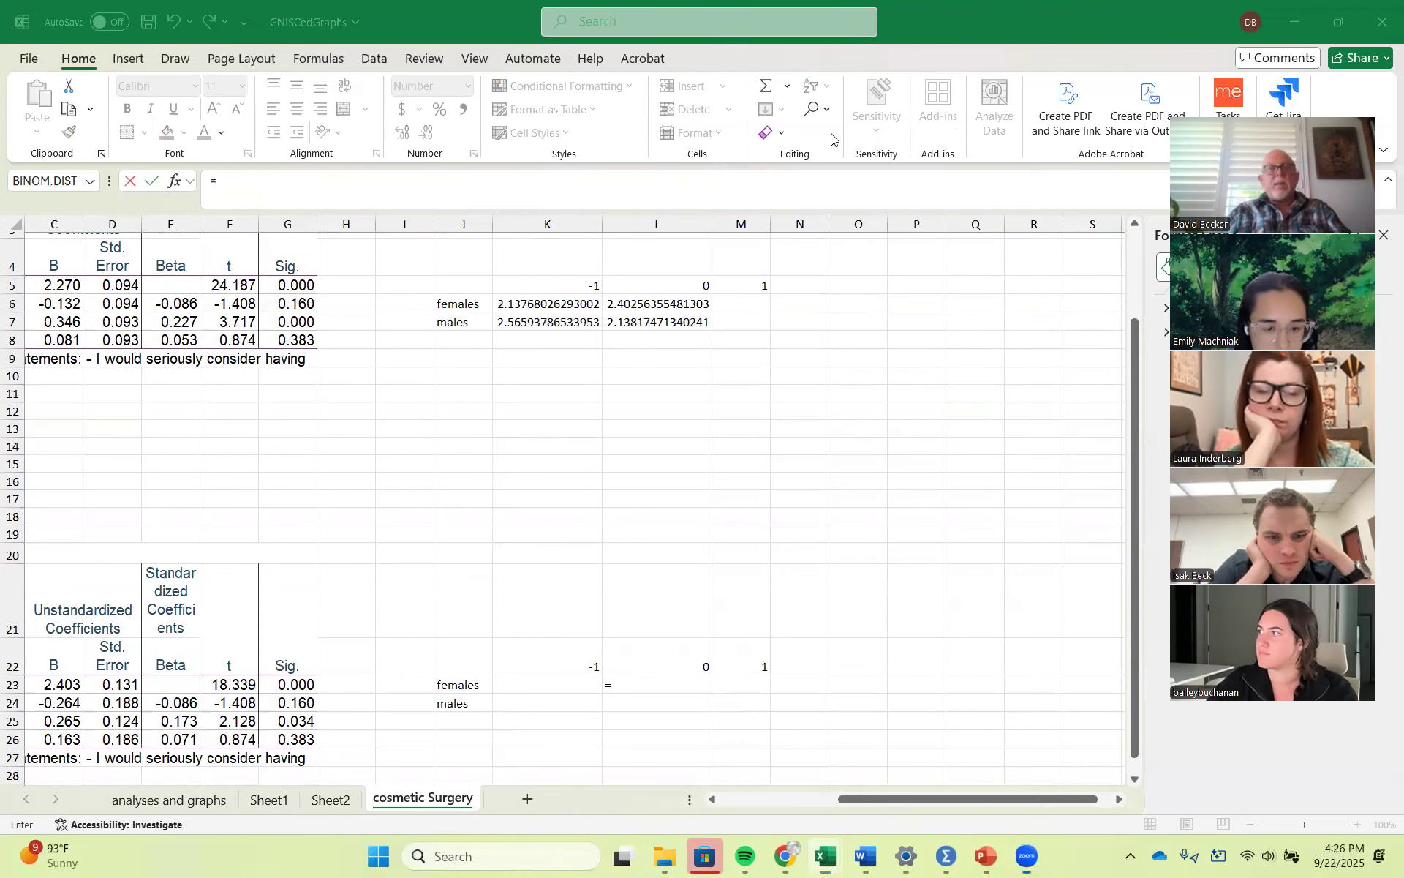
left_click(1009, 795)
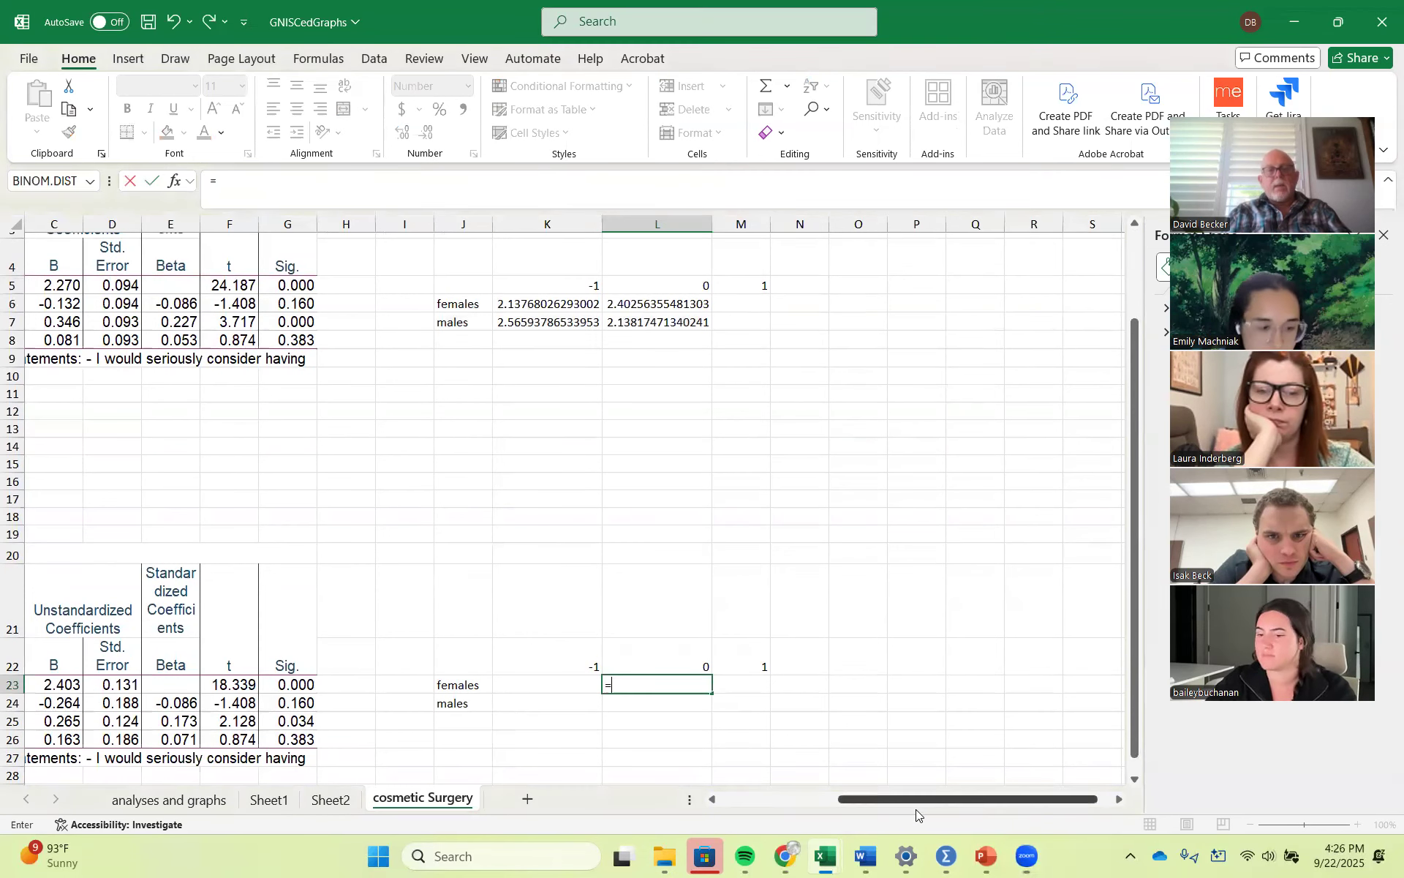
left_click_drag(852, 799, 793, 789)
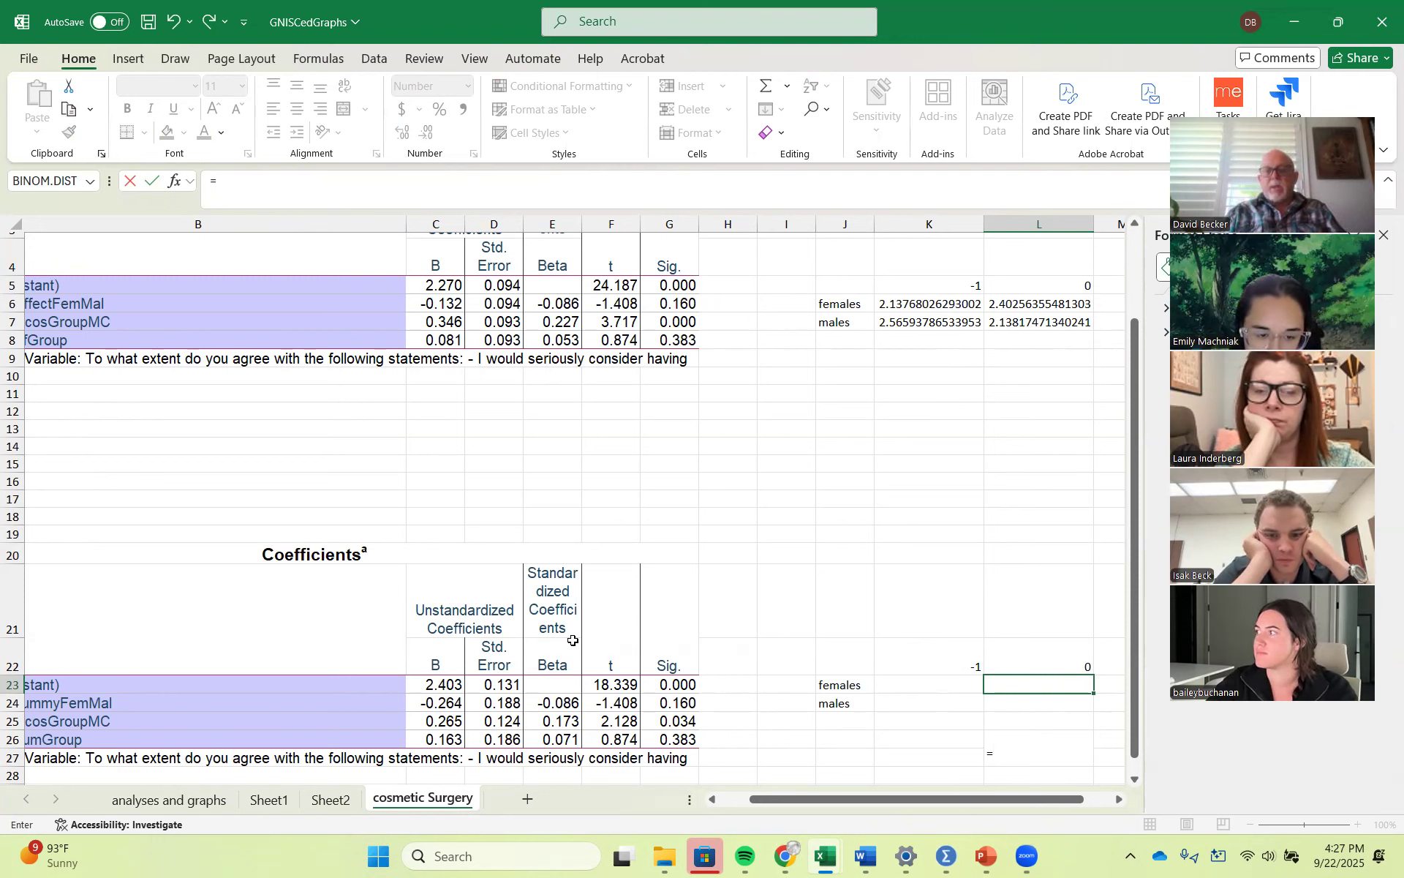
key("BackSpace")
key("BackSpace")
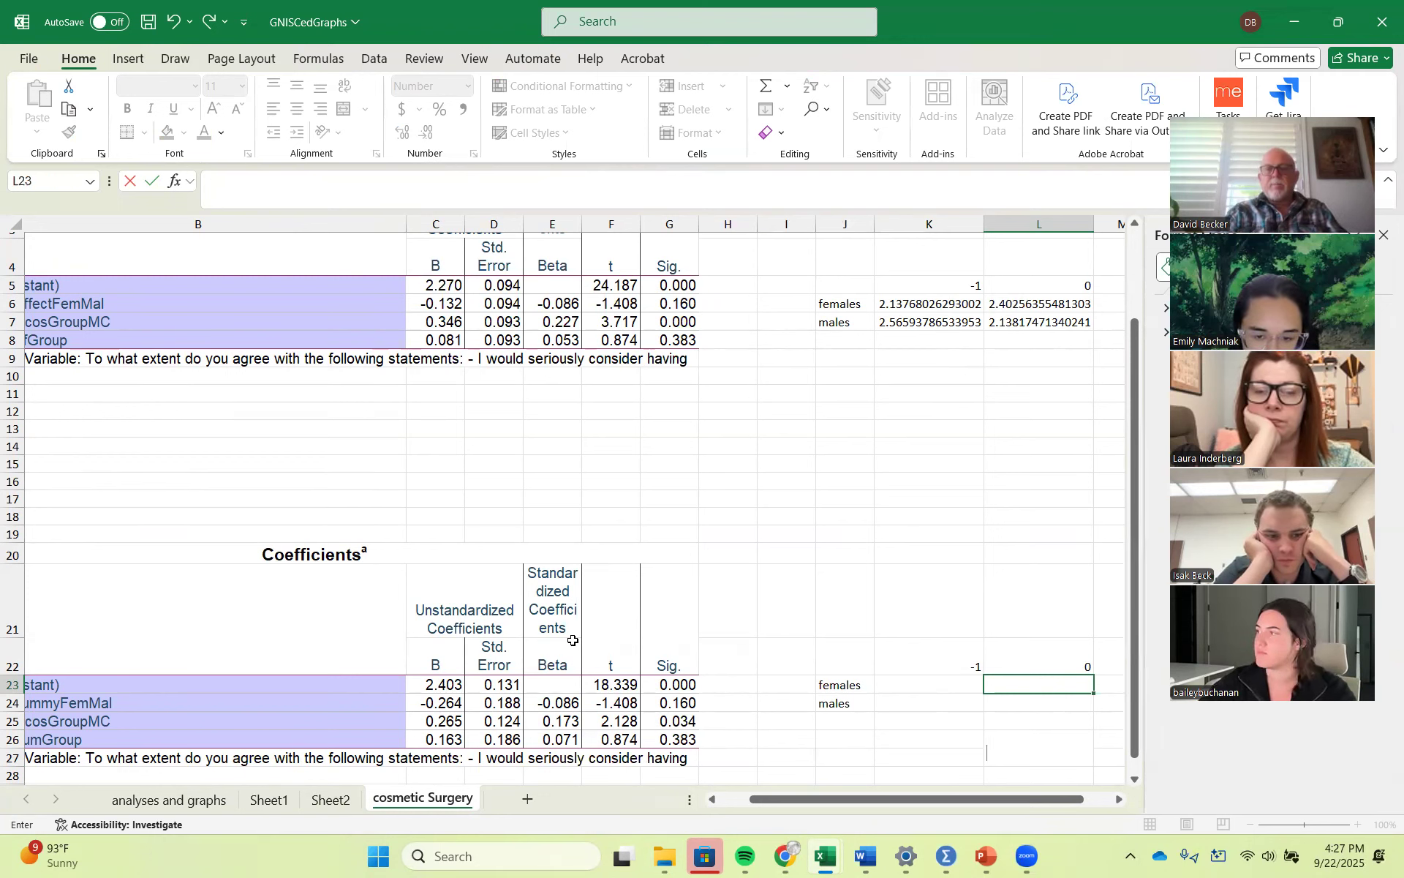
key("Up")
key("Up")
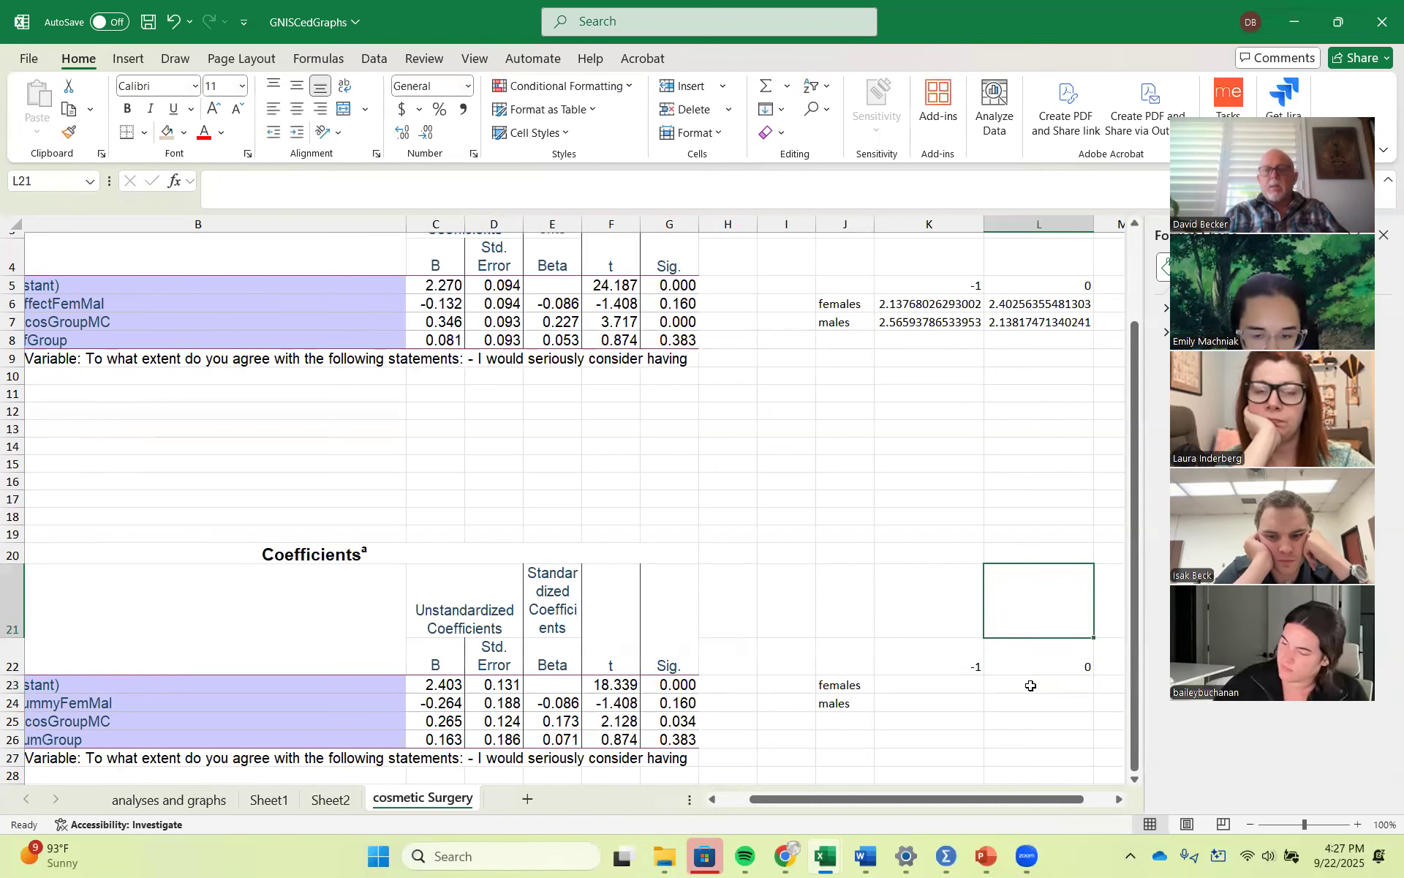
key("Down")
key("Down")
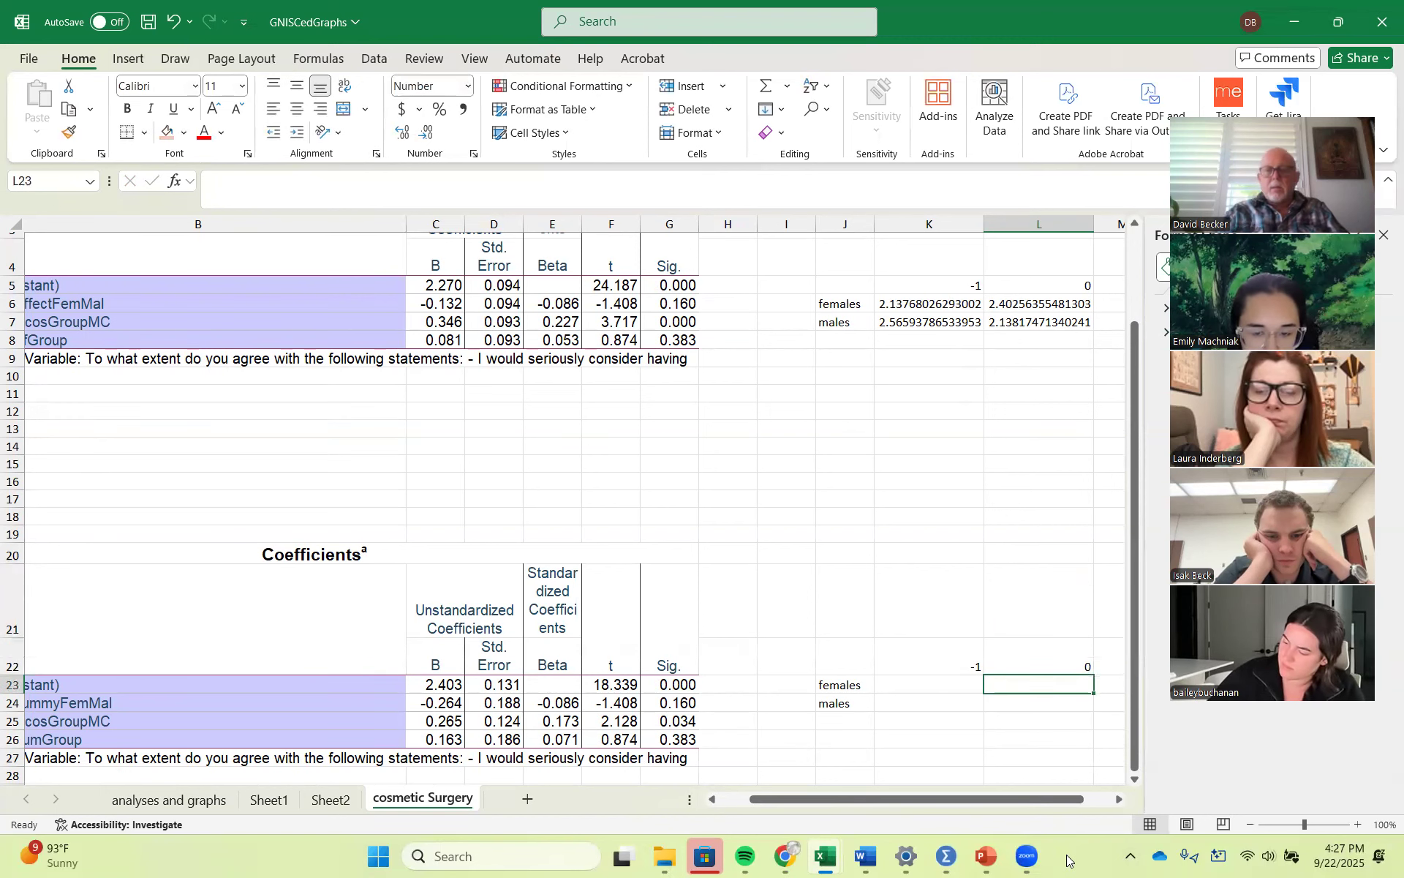
type("=")
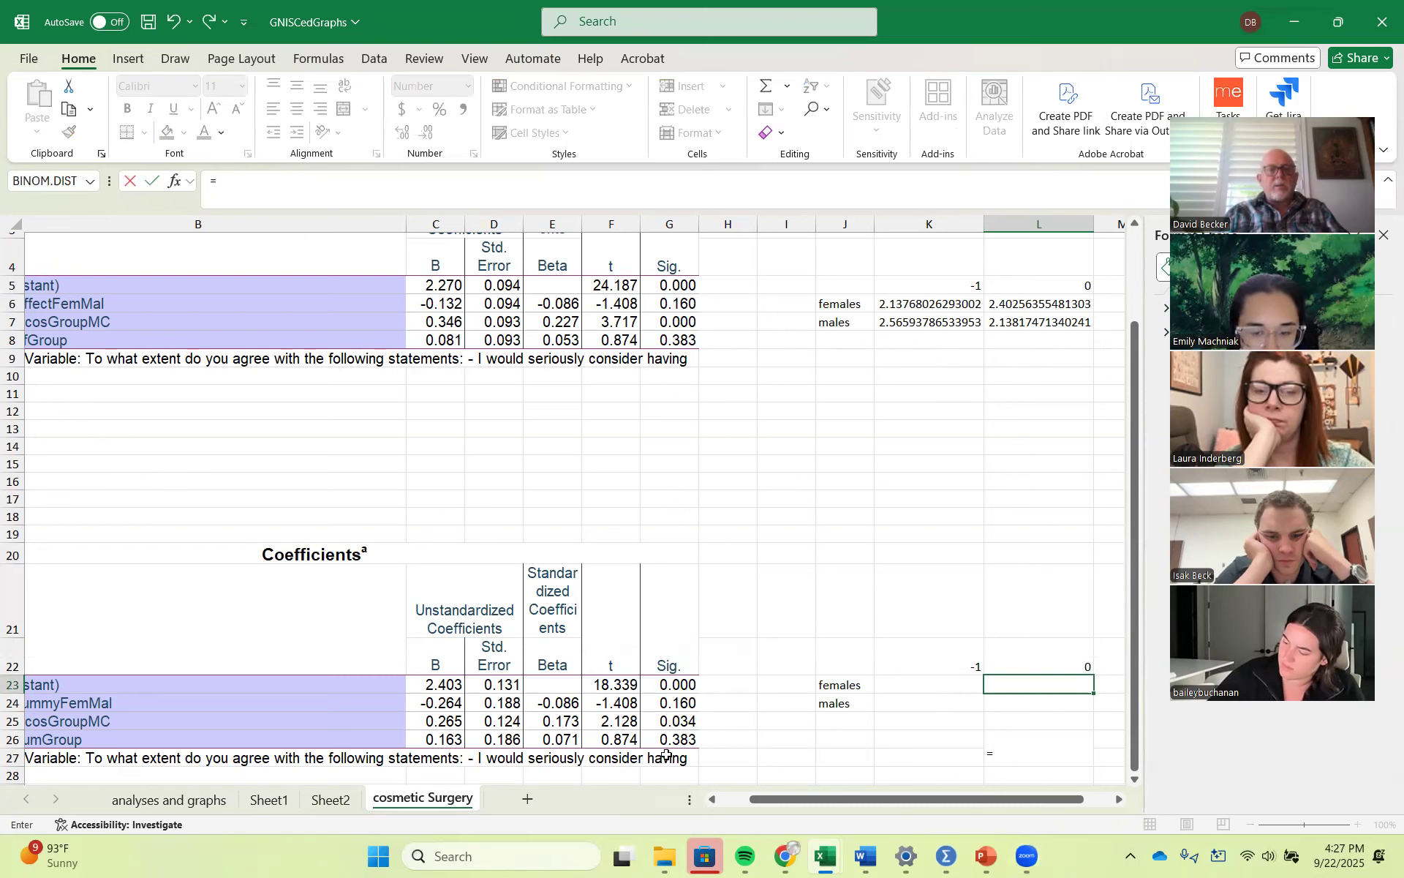
left_click(465, 615)
key("Return")
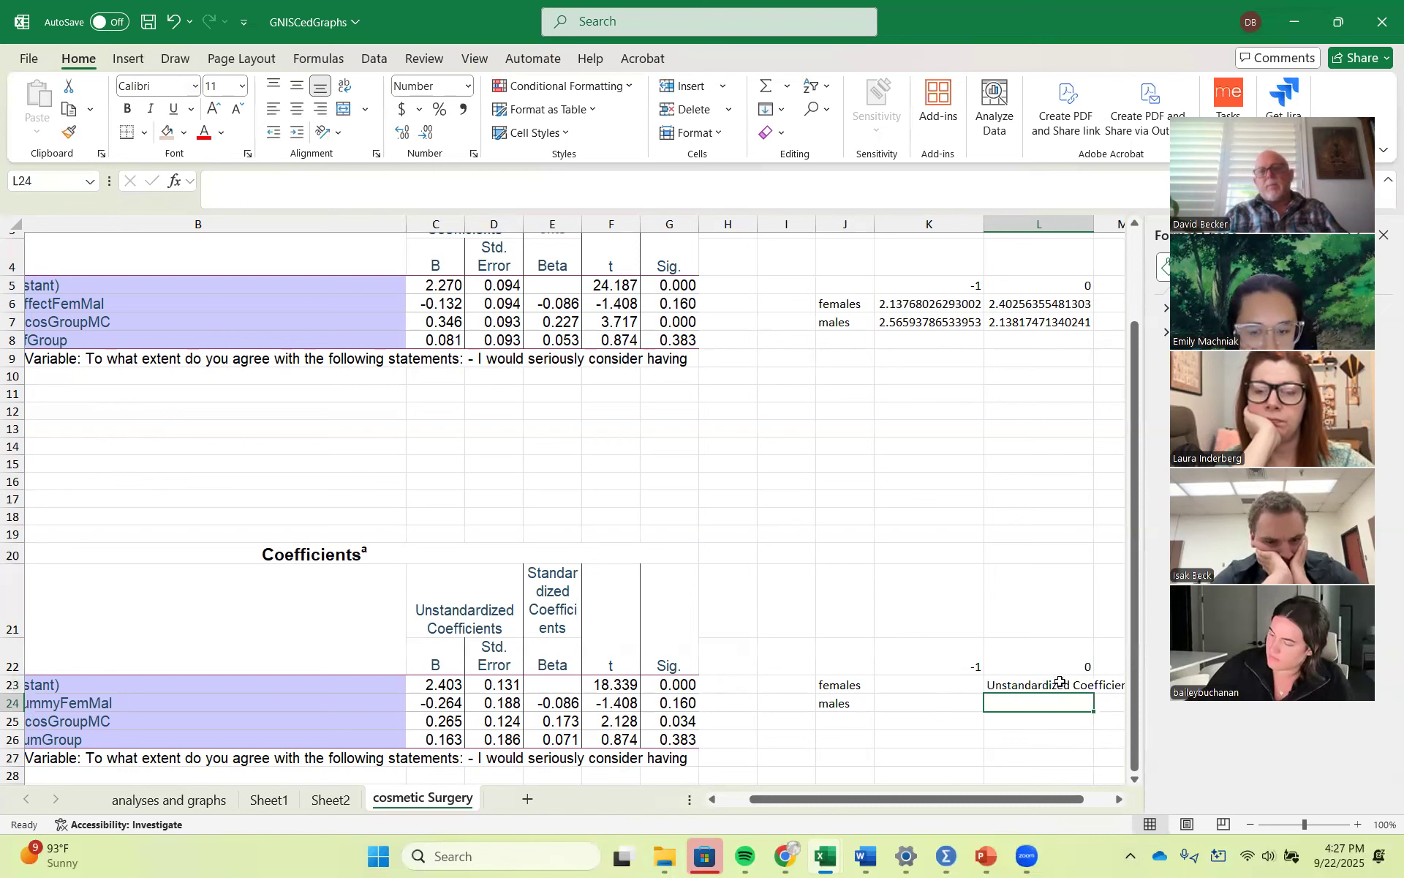
key("Up")
key("Up")
key("Up")
key("Up")
key("Up")
key("Up")
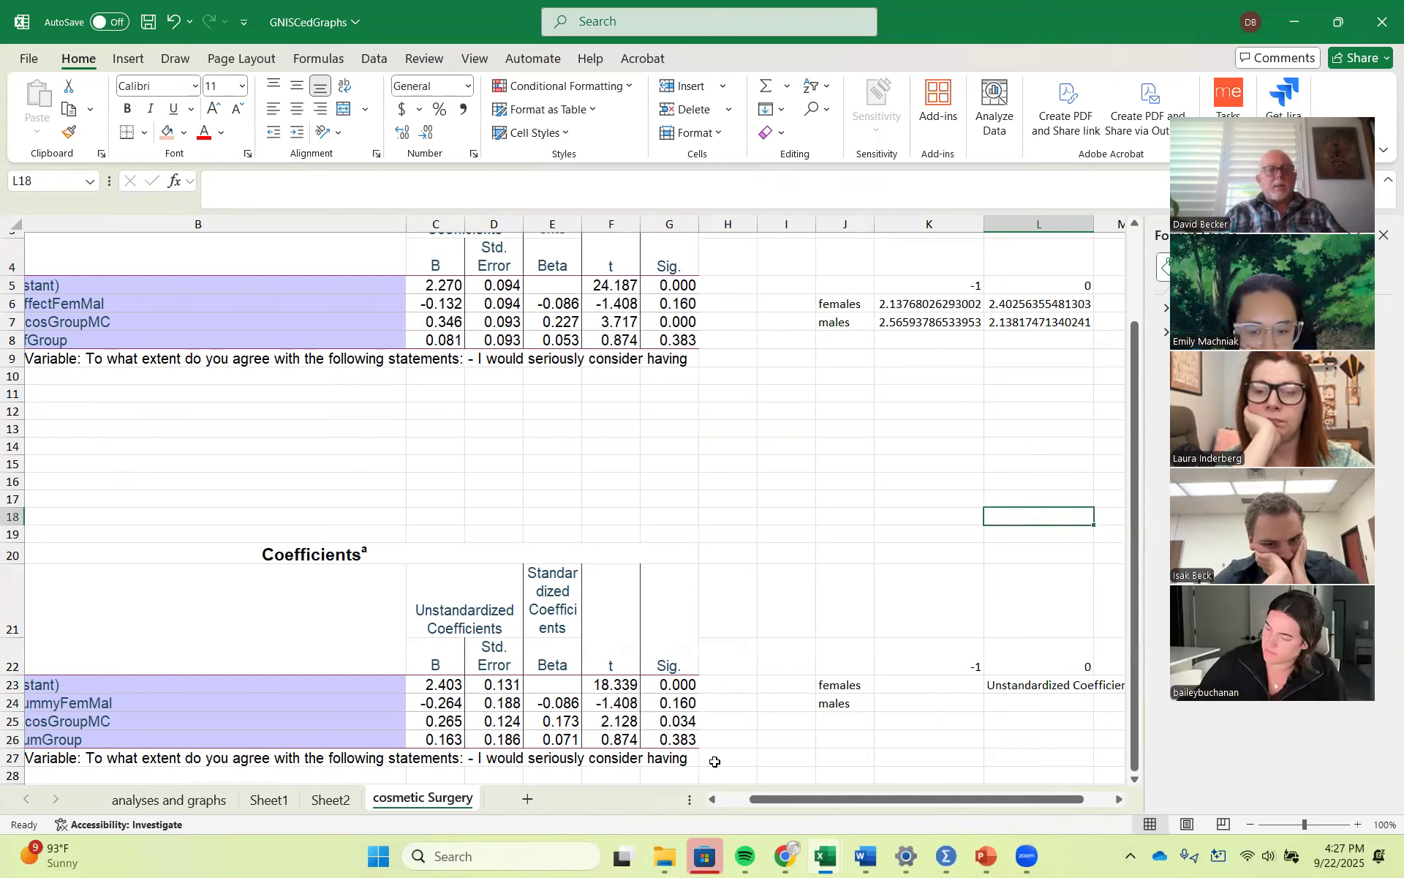
left_click(868, 705)
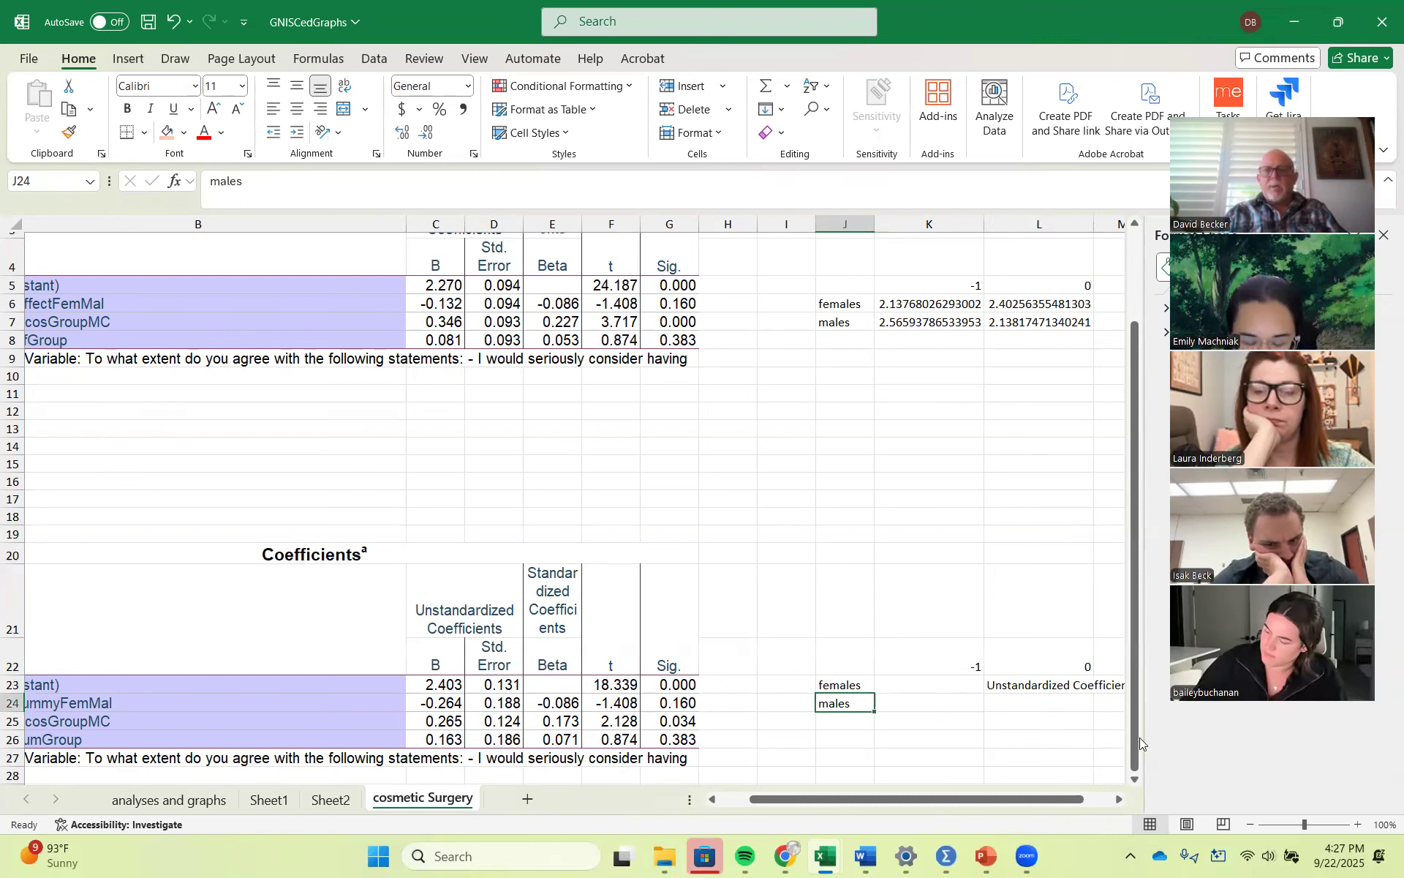
scroll(1138, 702, "up", 2)
scroll(1138, 702, "down", 2)
left_click(978, 754)
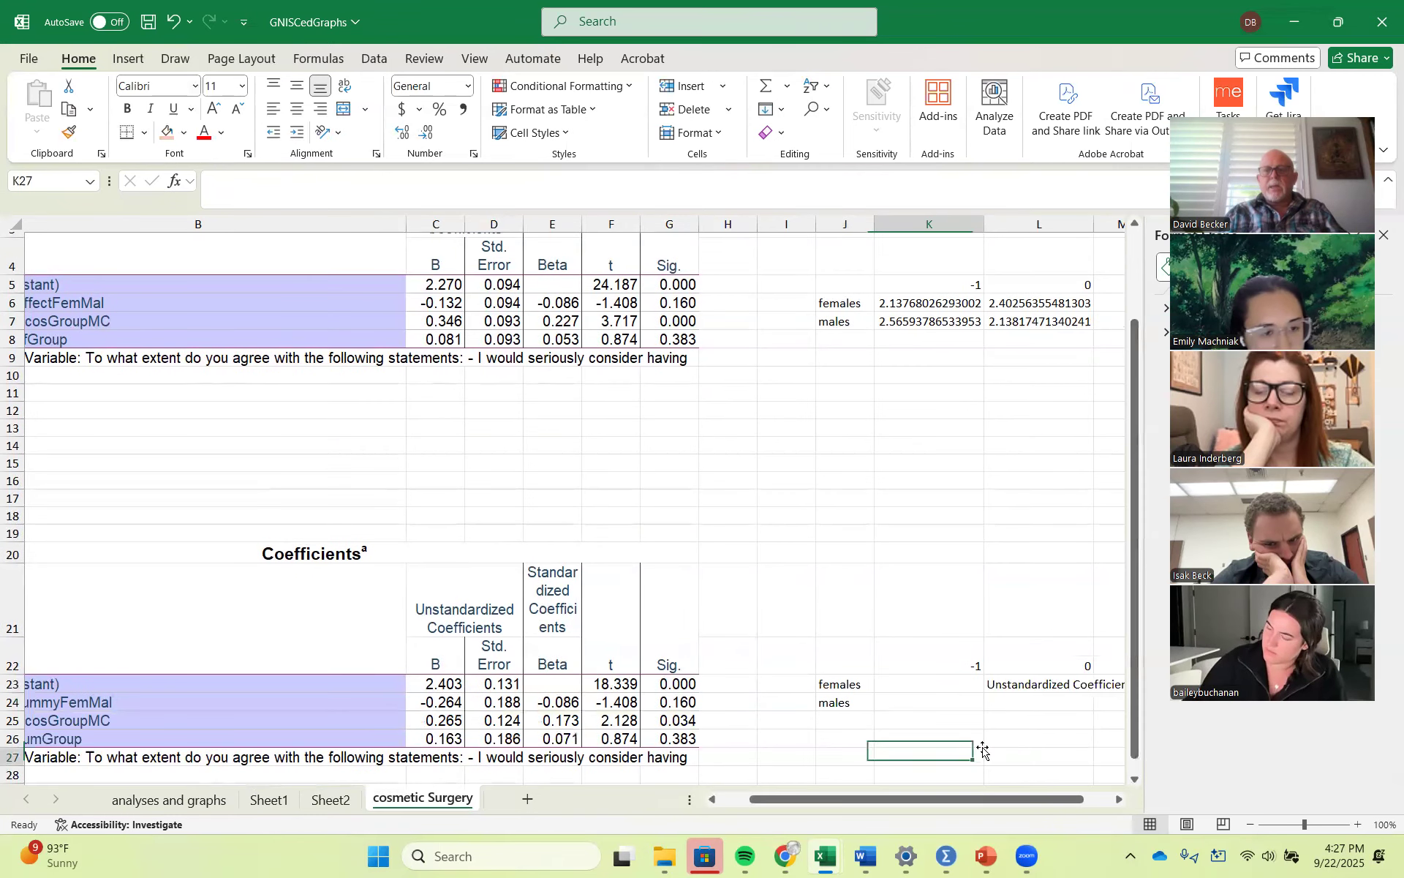
left_click(776, 492)
left_click(907, 498)
left_click(993, 533)
Step: Set the females' predicted value at 0 in L23 to the dummy-coded regression's constant with =C23
left_click(1042, 686)
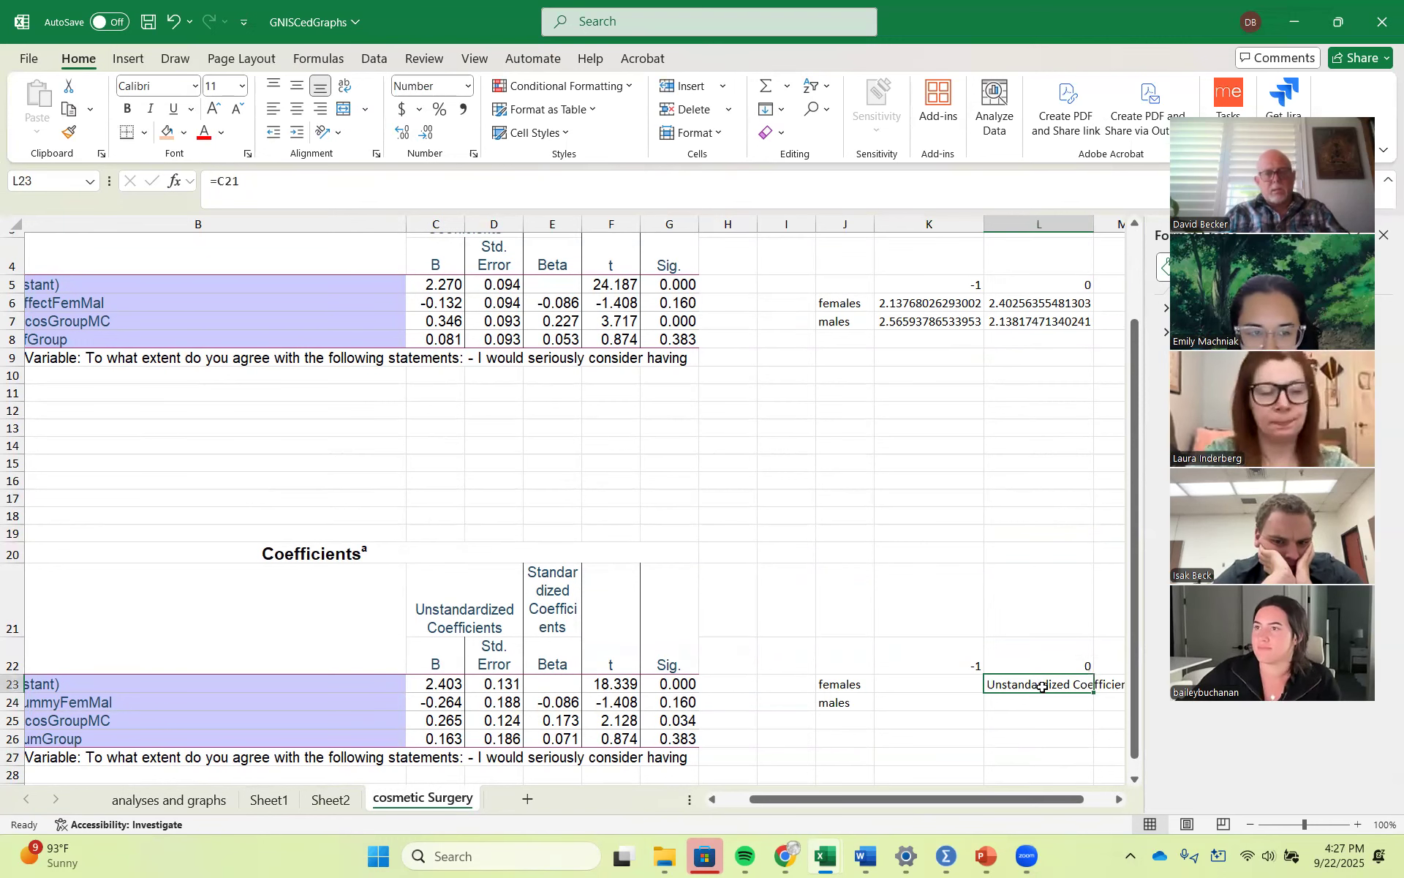
type("=")
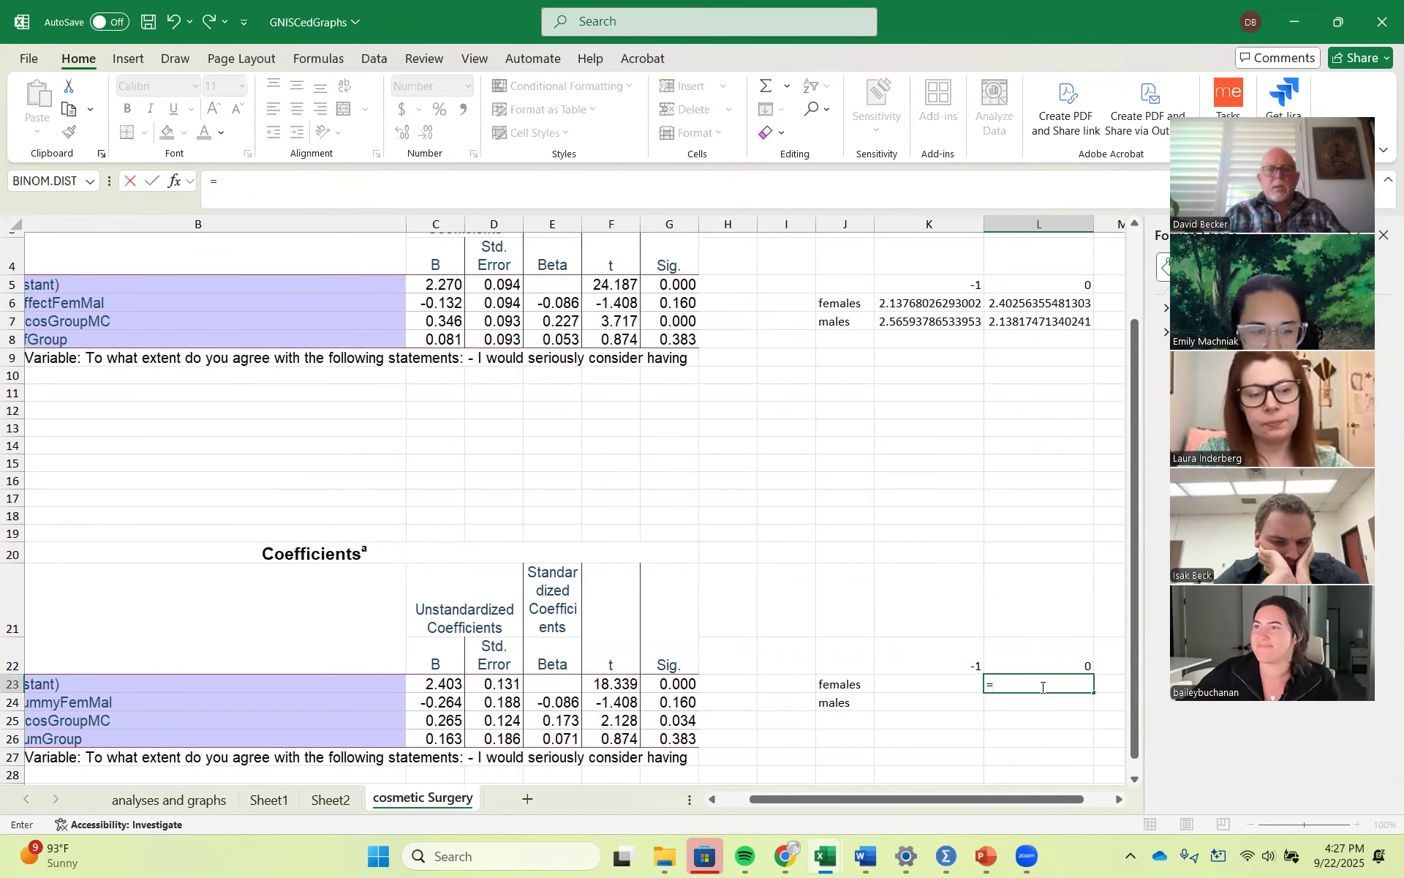
left_click(428, 692)
key("Return")
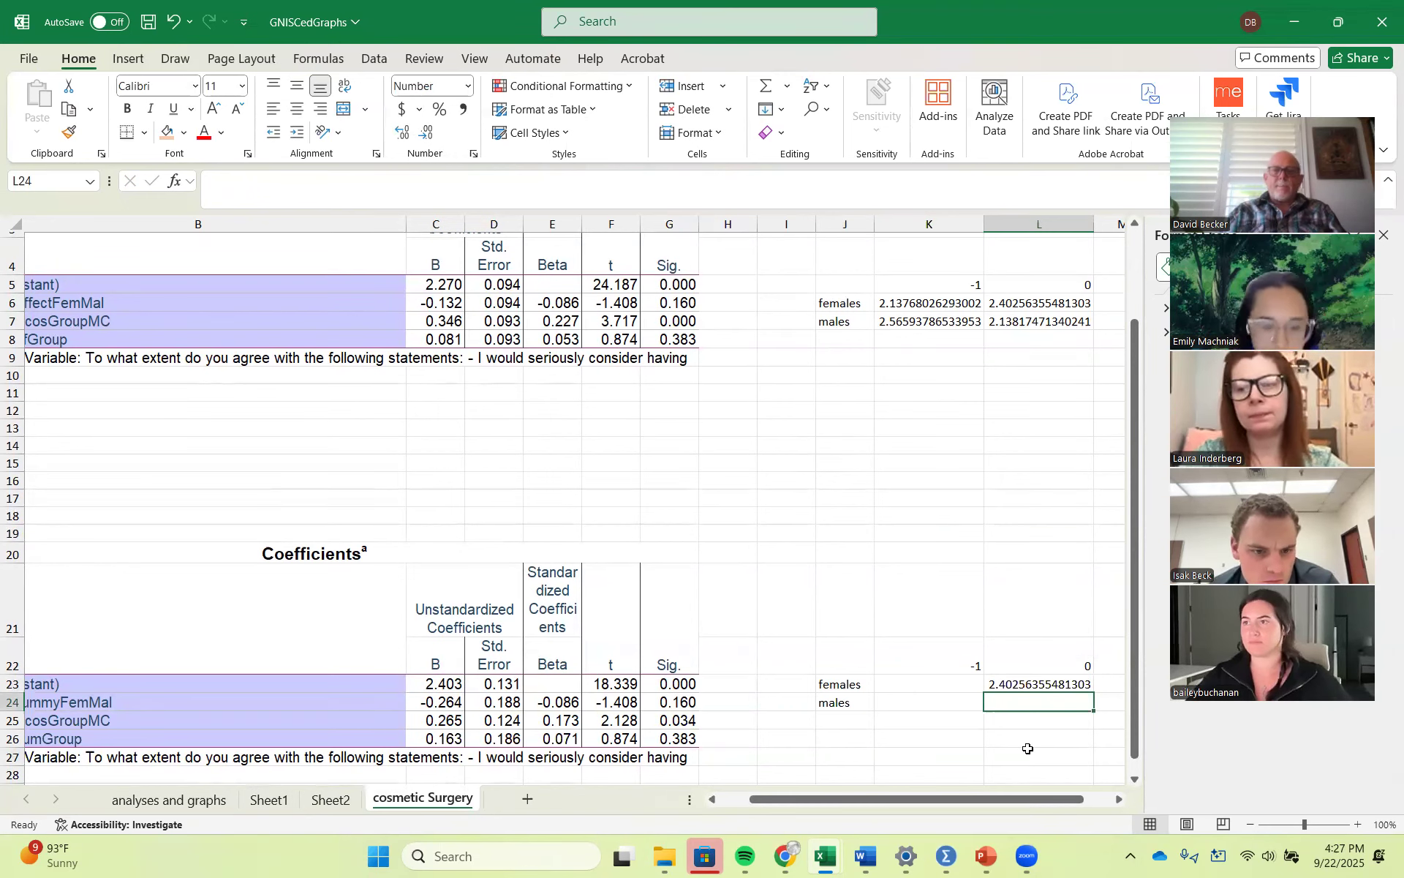
Step: Calculate the females' predicted value at -1 in K23 by subtracting the ZISCcosGroupMC coefficient with =L23-C25
left_click(945, 682)
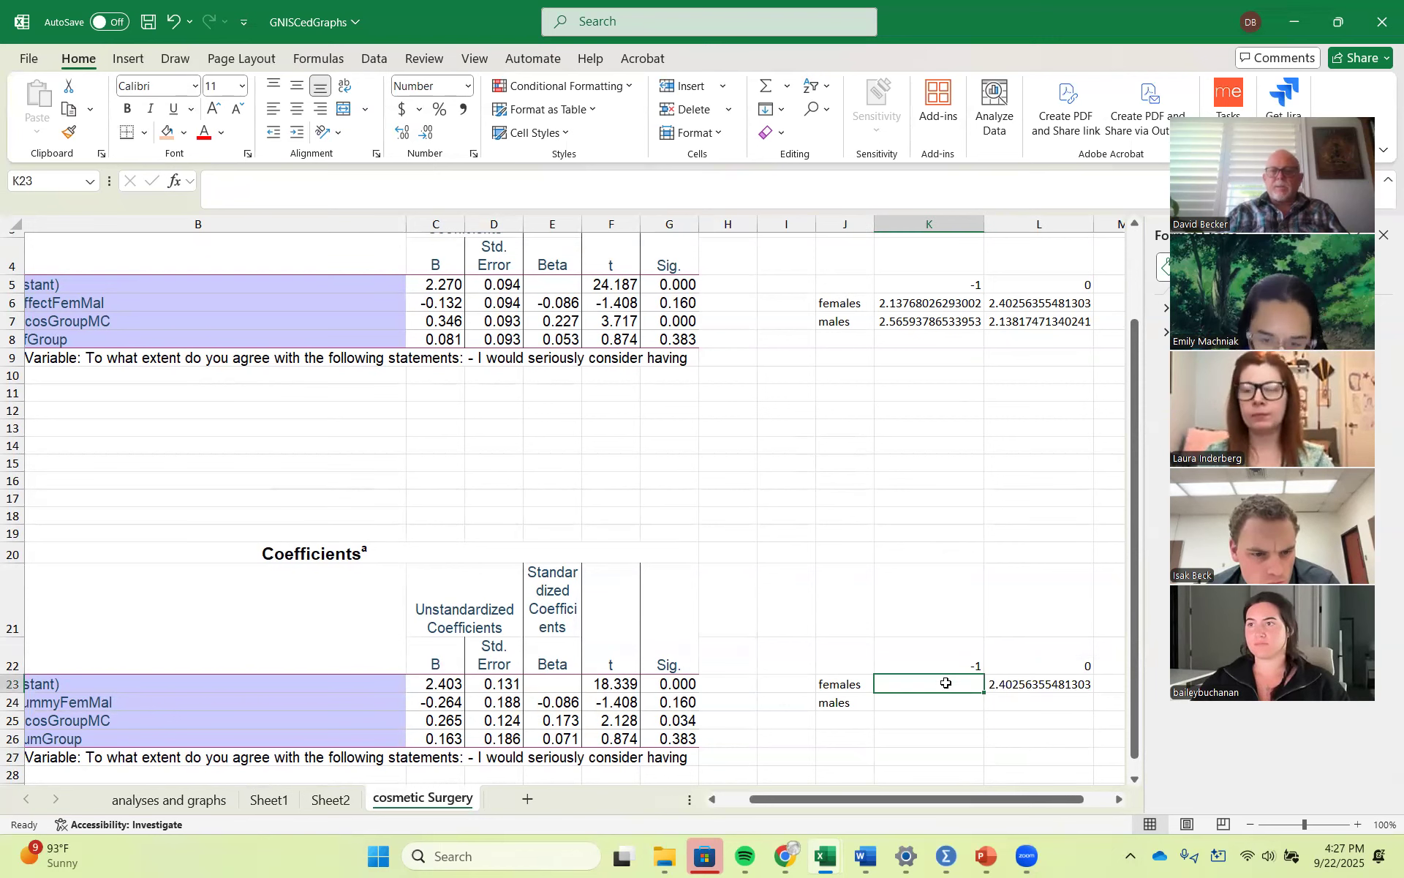
type("=")
left_click(1035, 684)
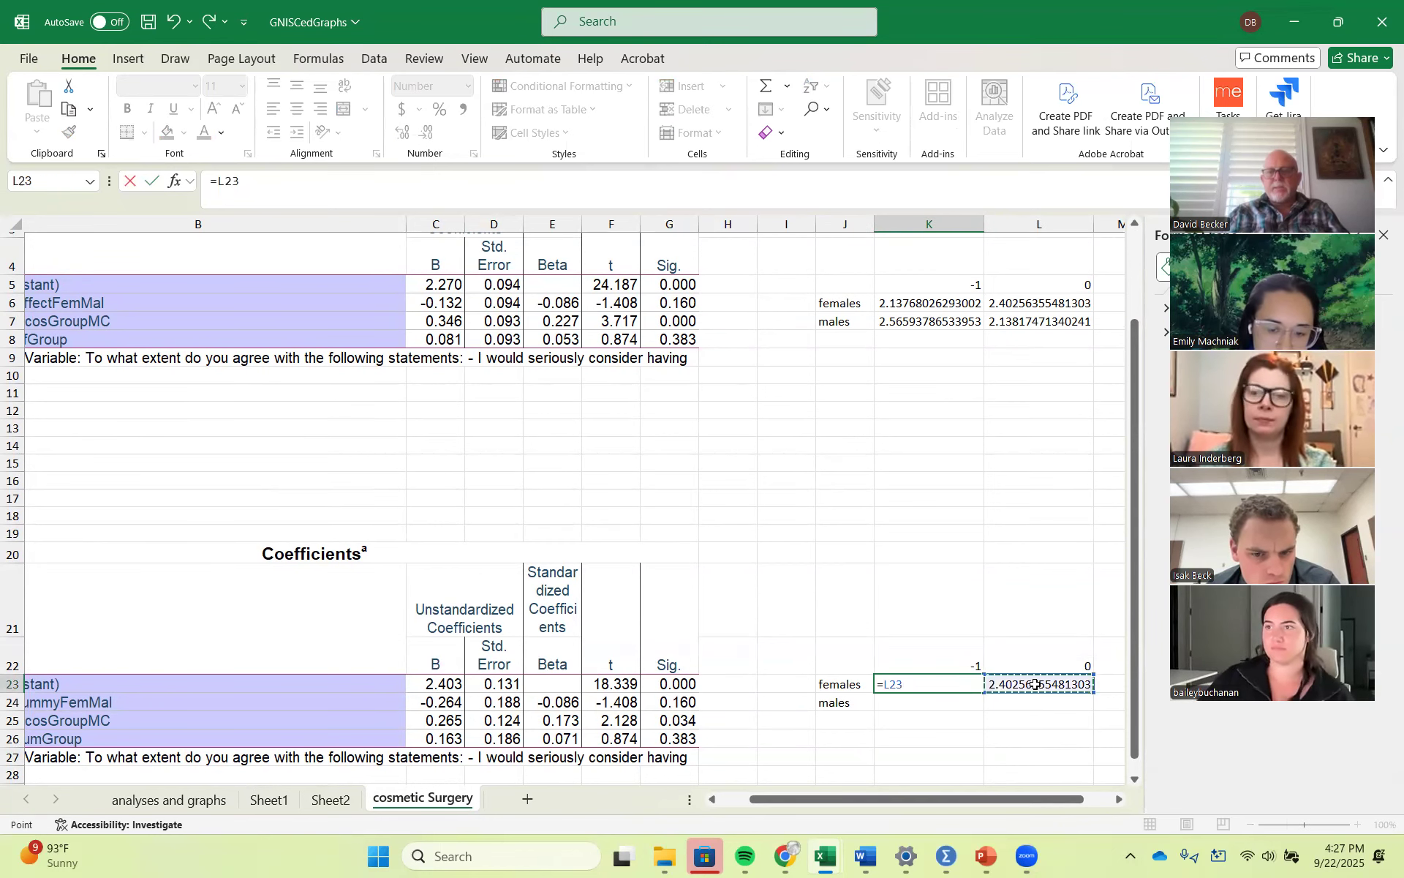
type("-")
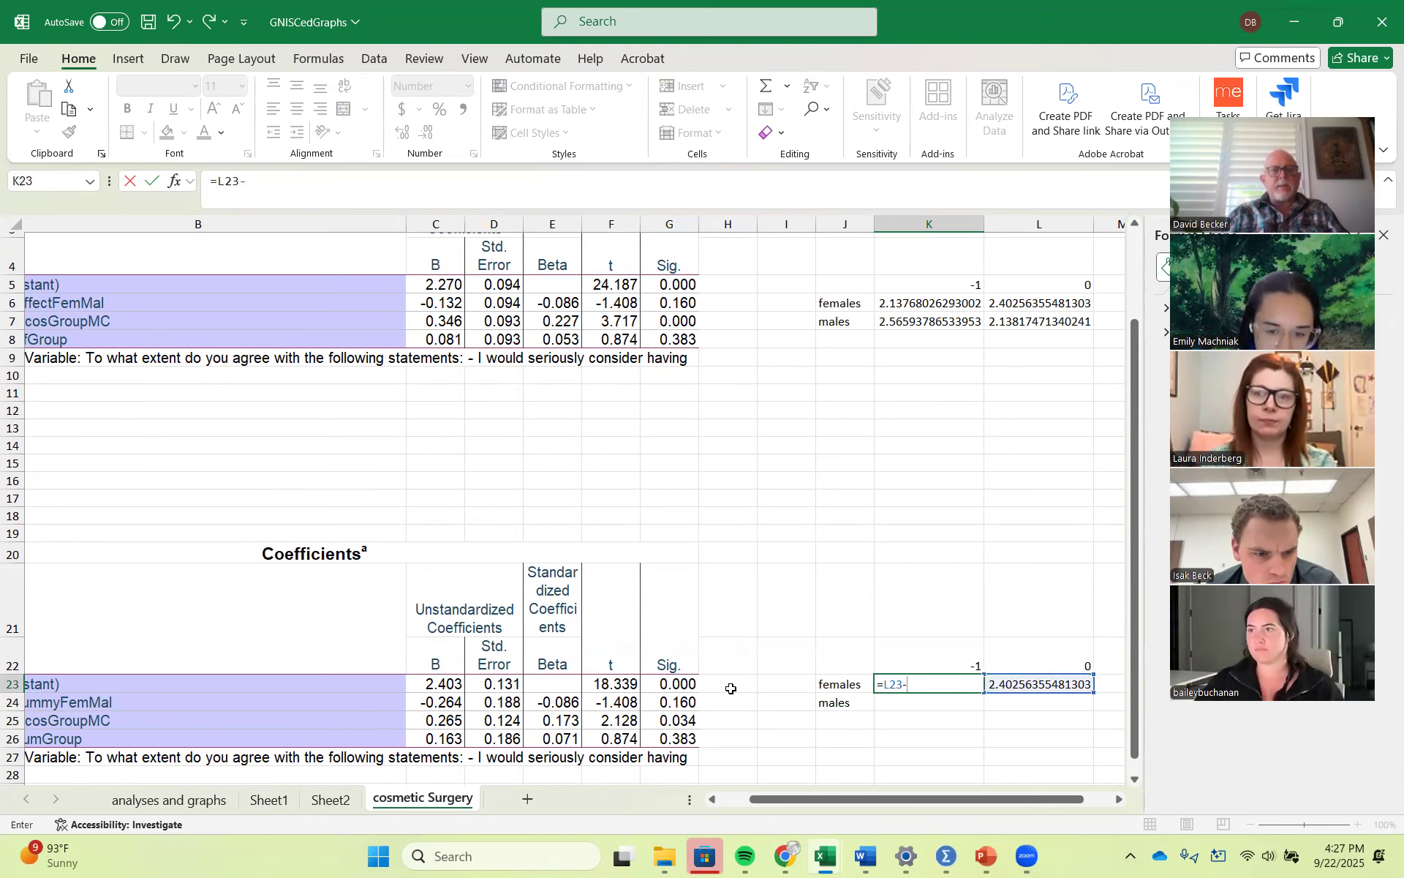
left_click(437, 723)
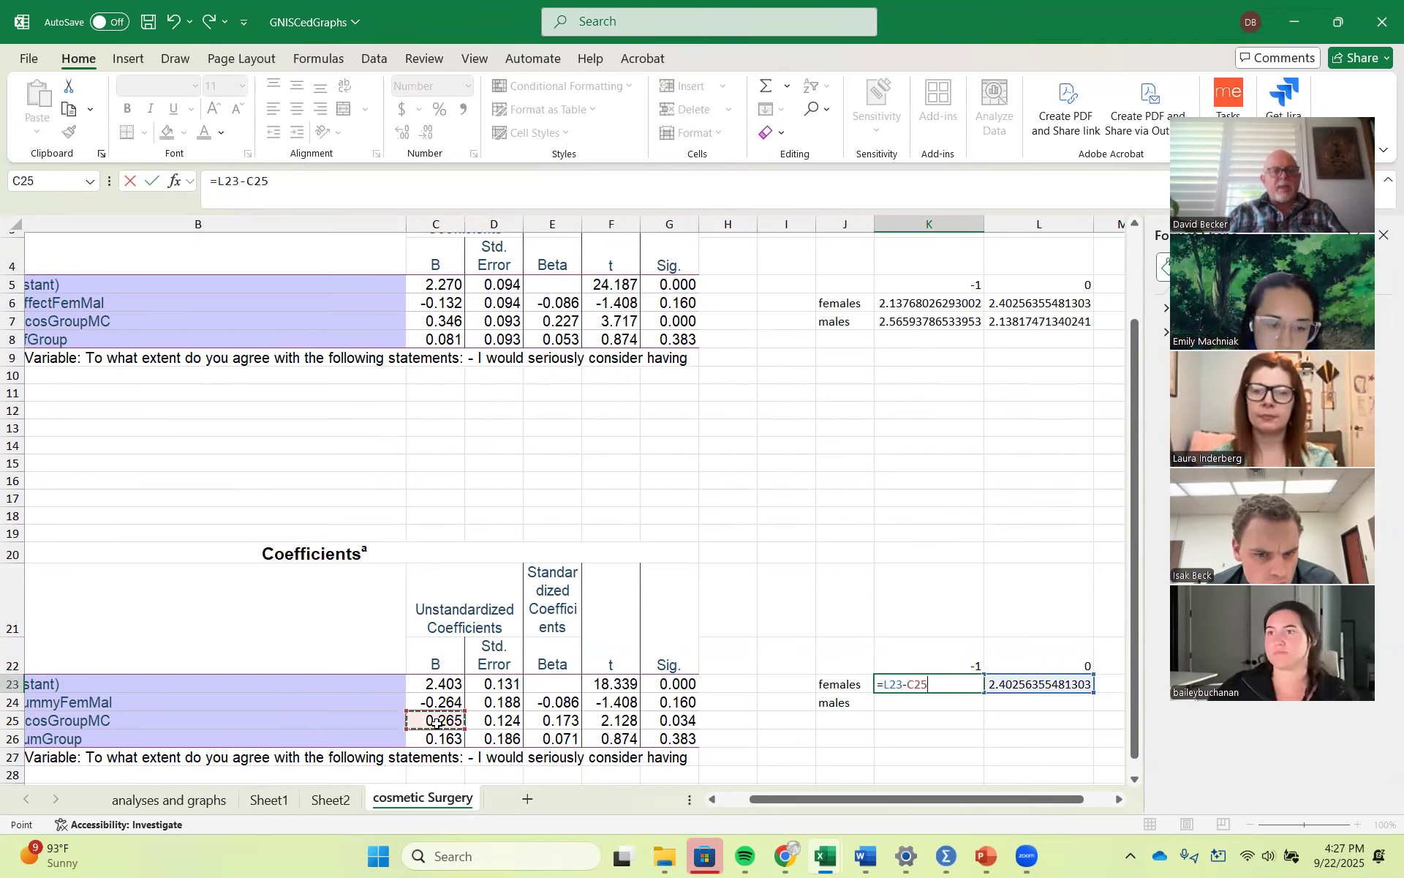
key("Return")
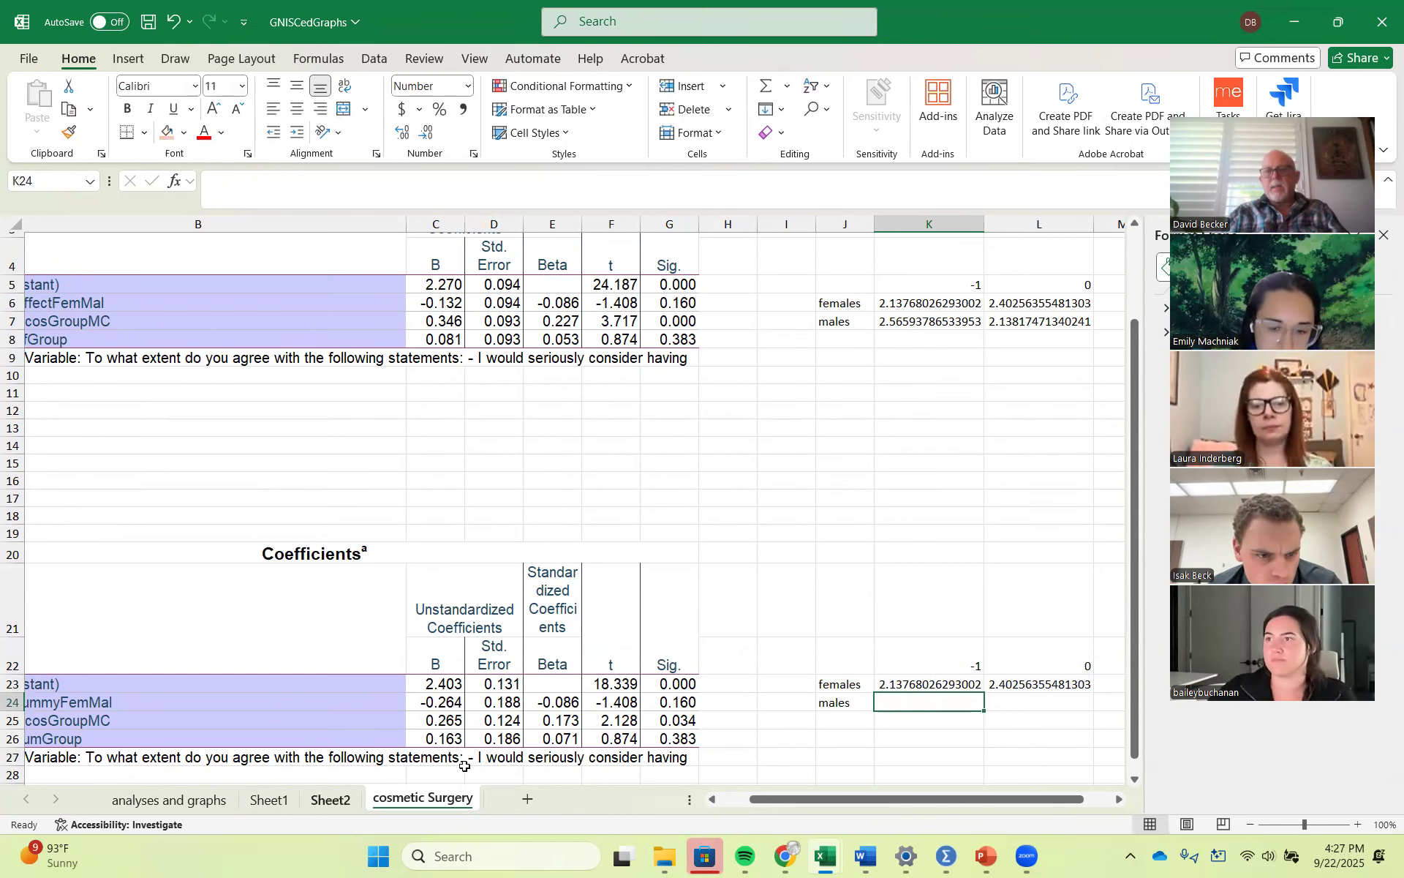
Step: Calculate the females' predicted value at 1 in M23 by adding the ZISCcosGroupMC coefficient with =L23+C25
left_click(1105, 683)
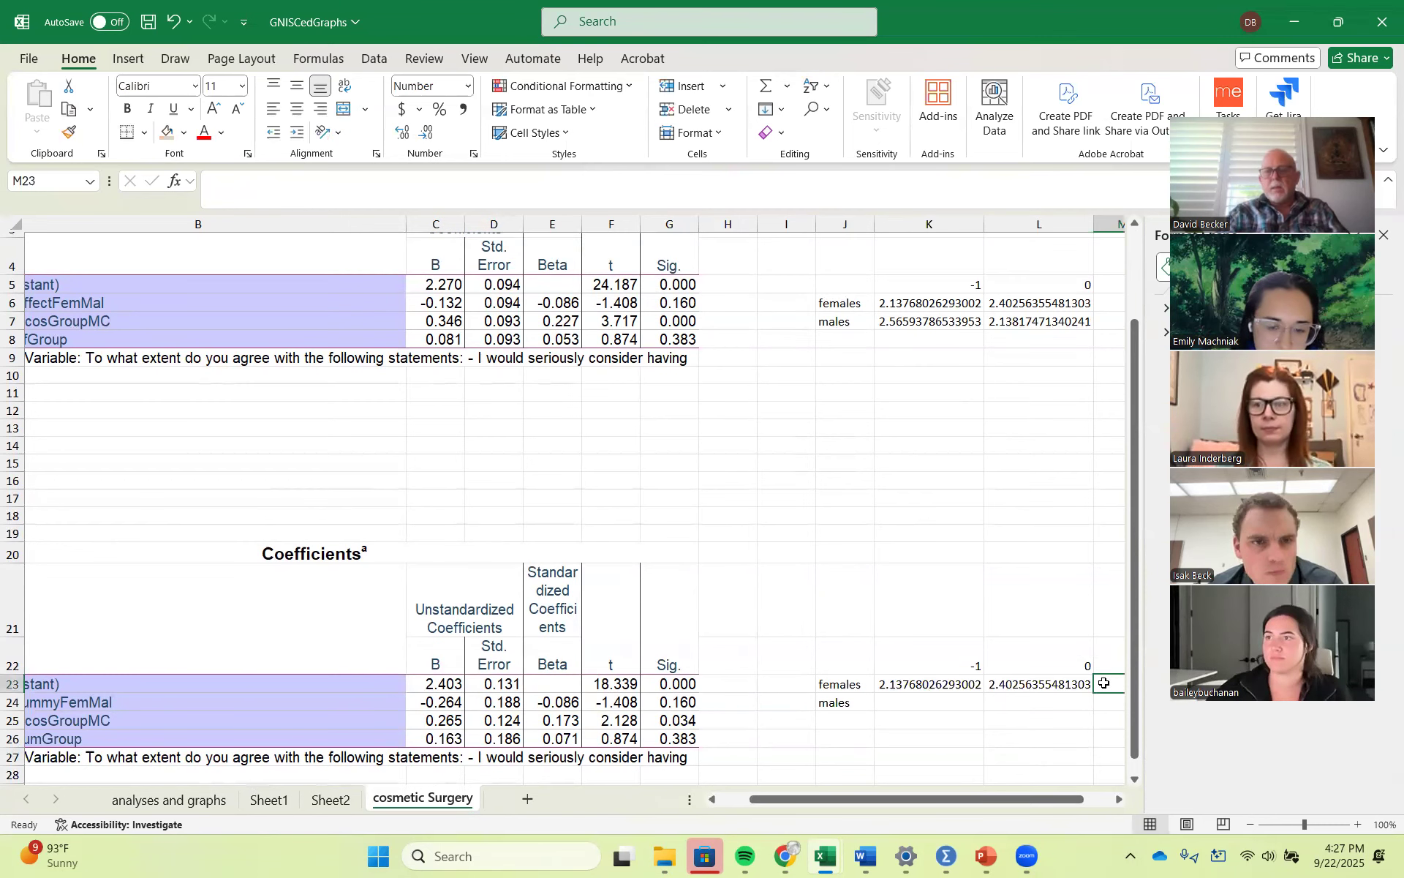
type("=")
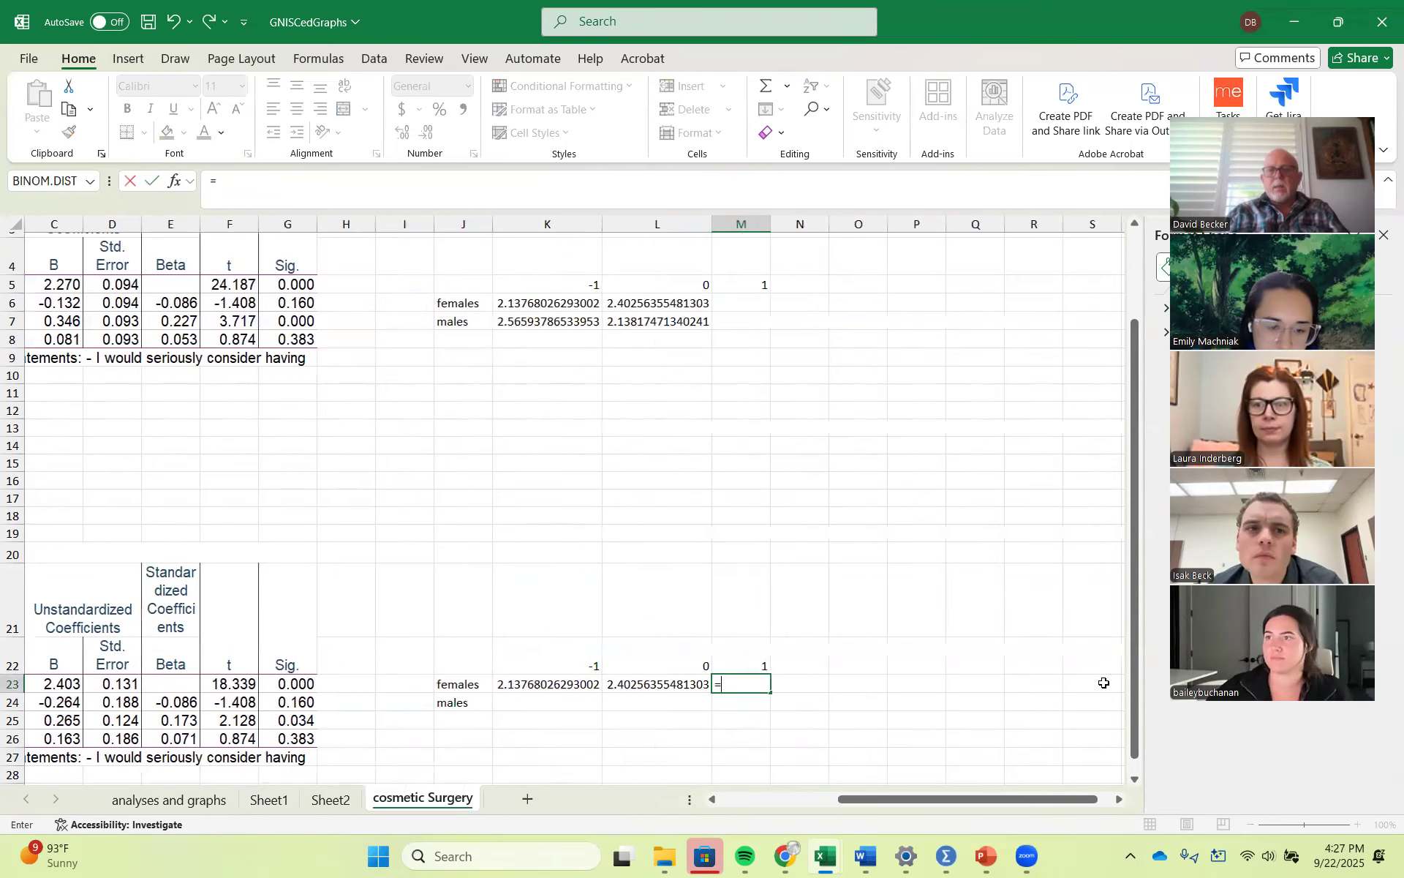
left_click(669, 683)
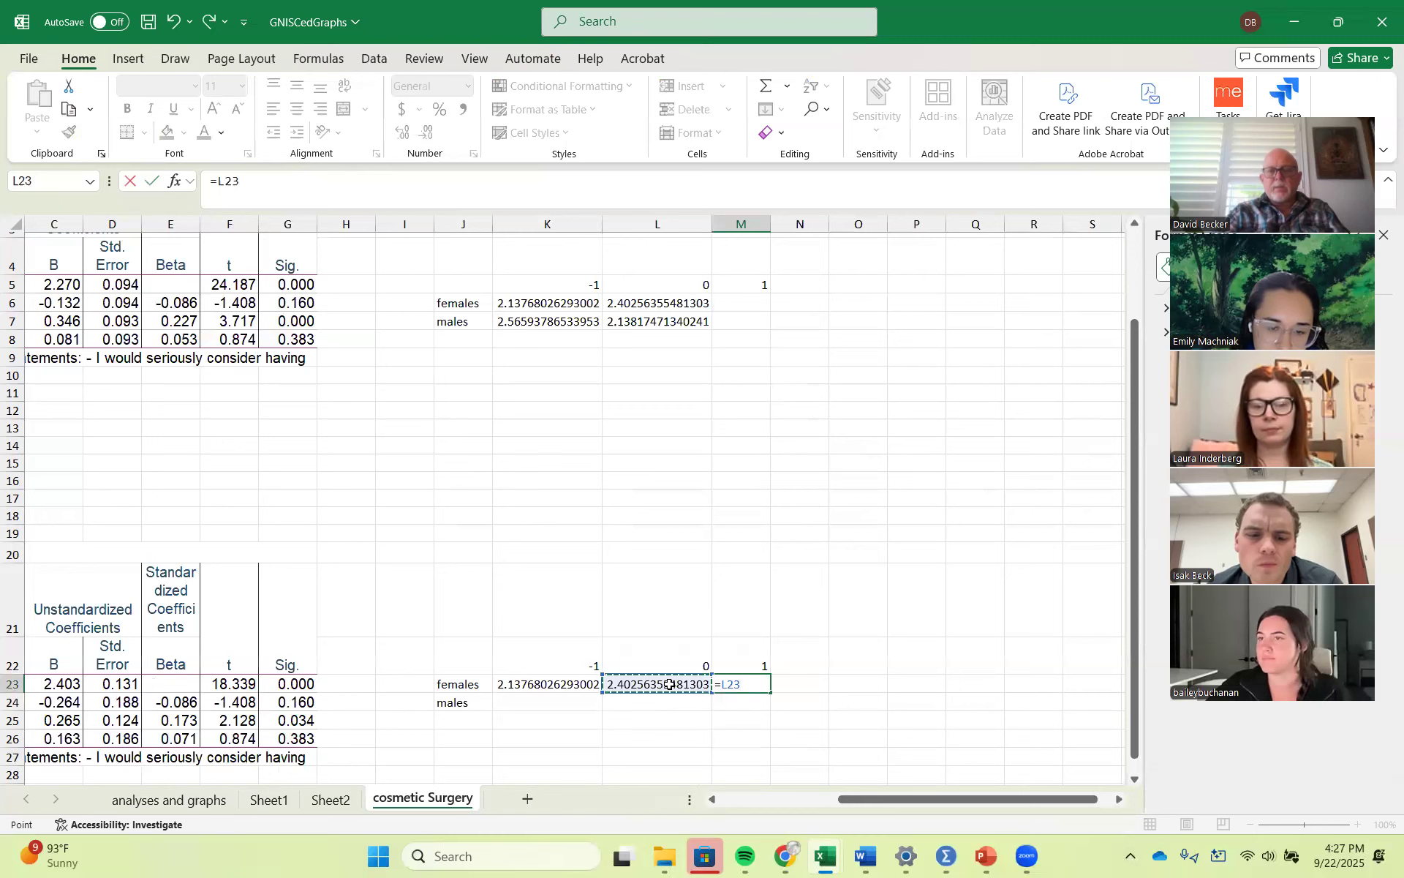
type("+")
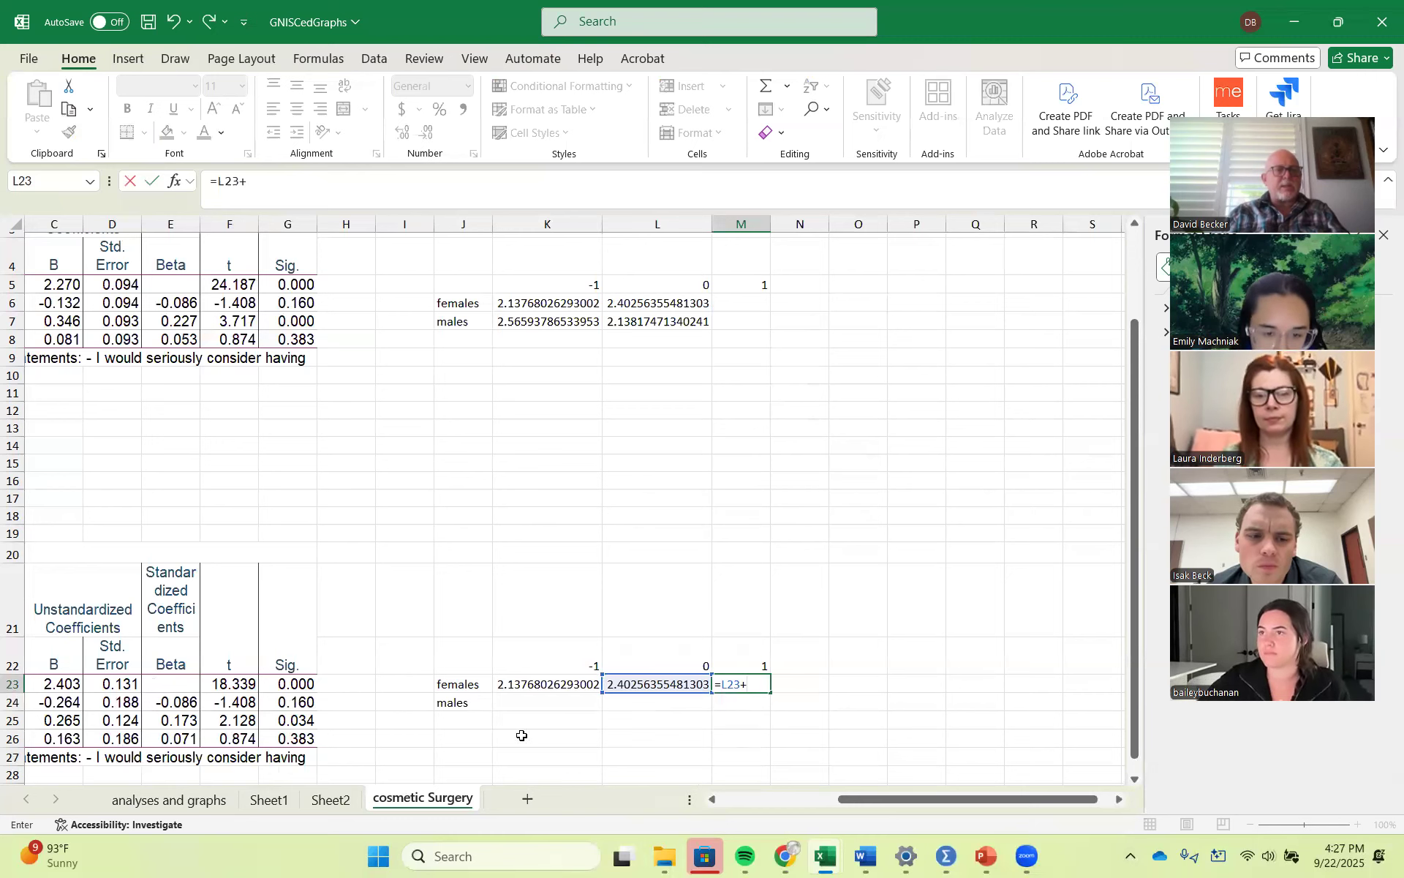
left_click(65, 719)
key("Return")
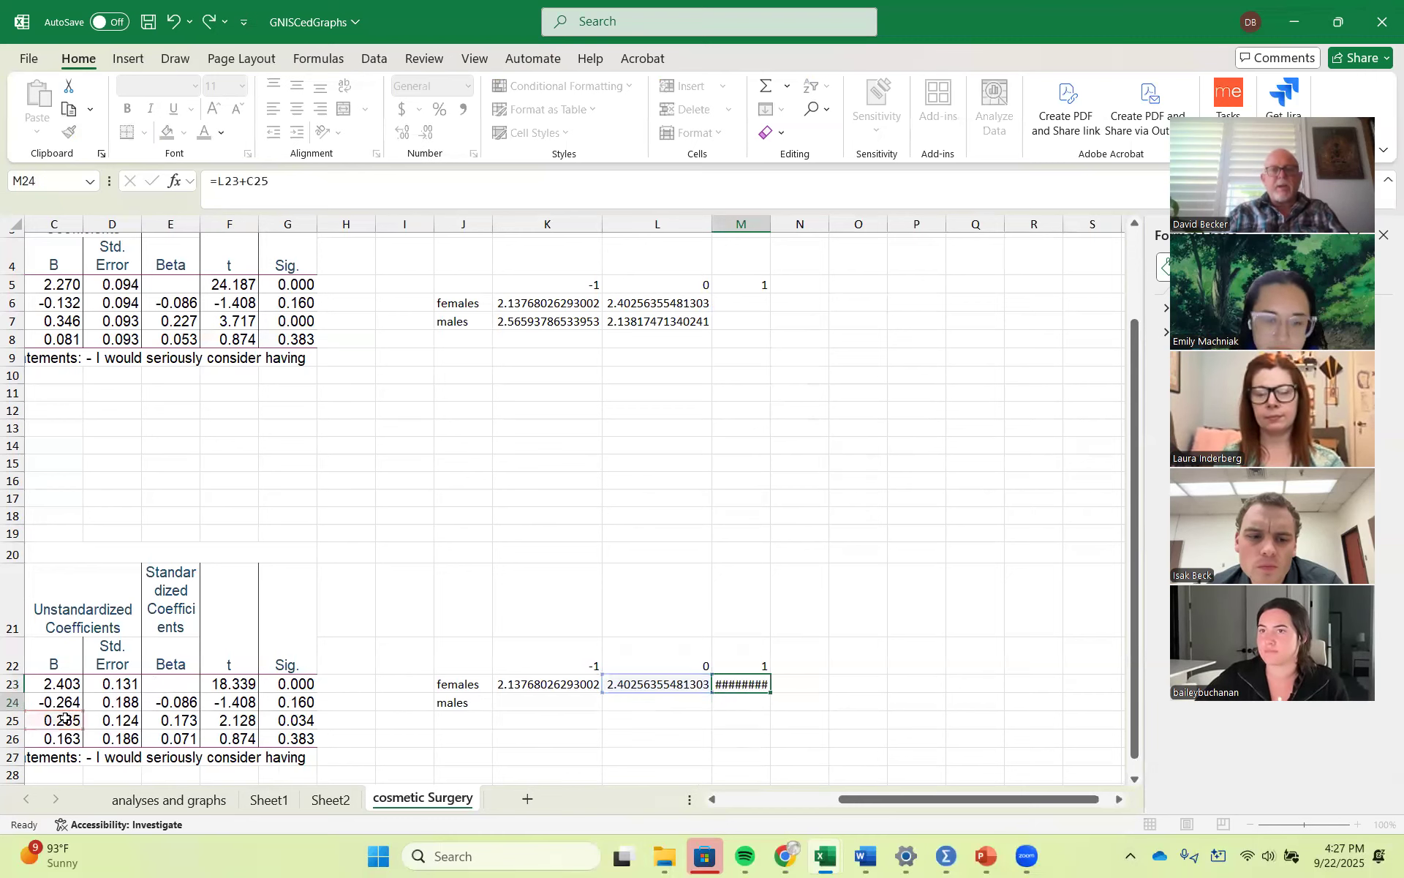
Step: Calculate the males' predicted value at 0 in L24 by adding the constant and the sexdummyFemMal coefficient with =C23+C24
left_click(664, 703)
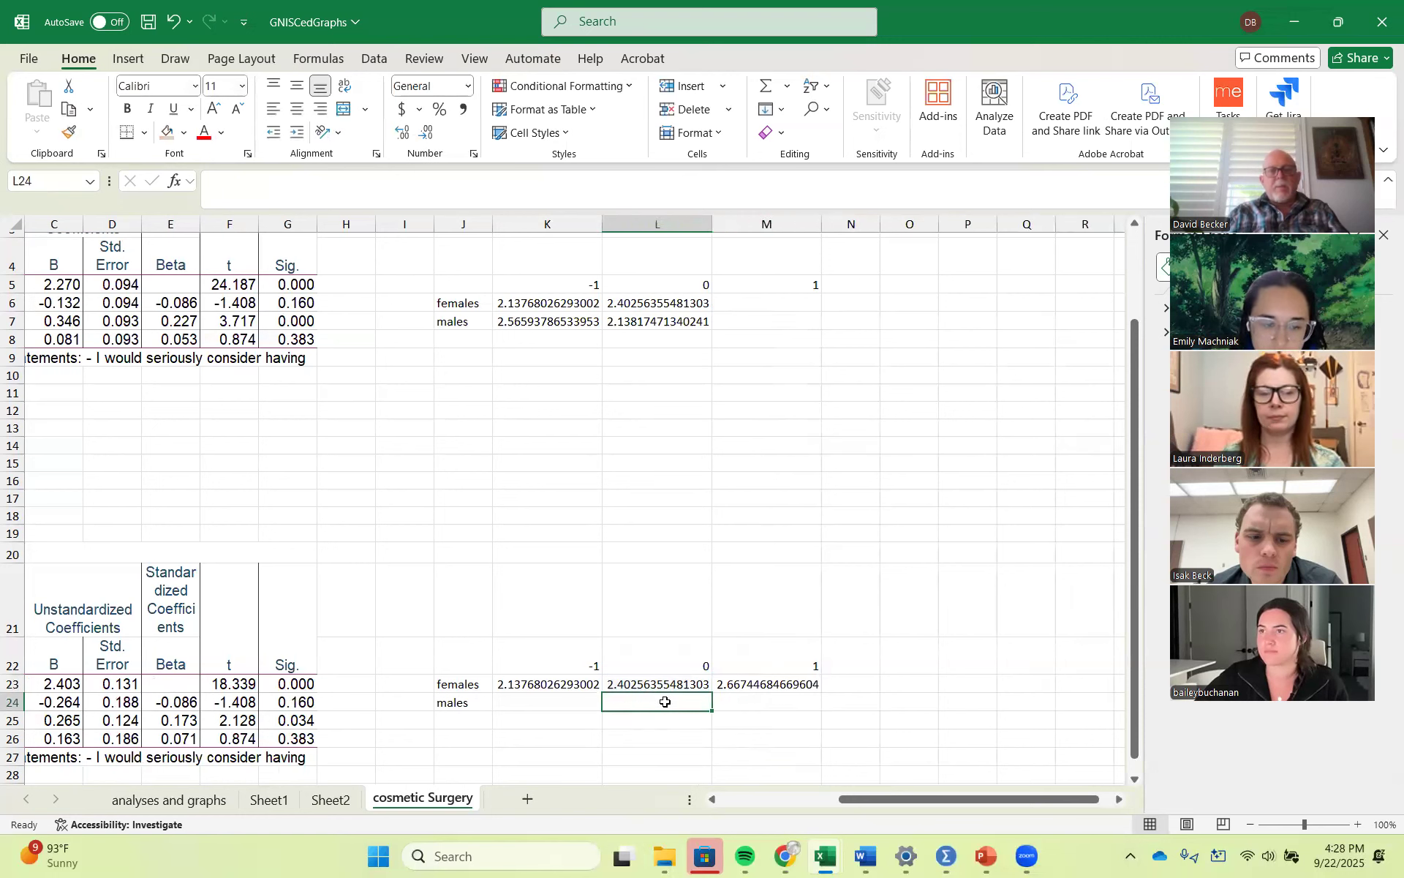
type("=")
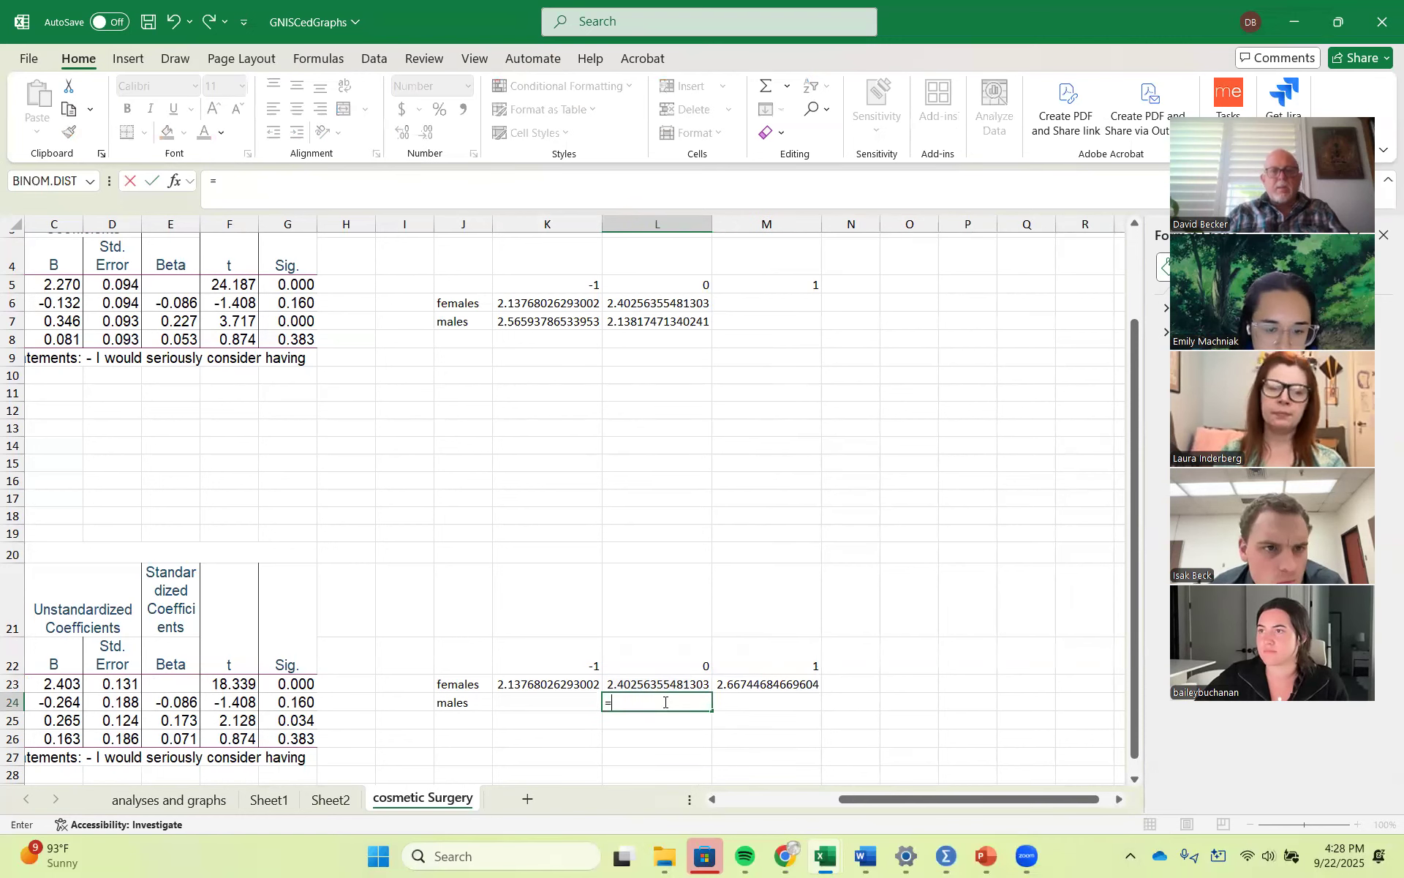
left_click(63, 685)
type("+")
left_click(66, 703)
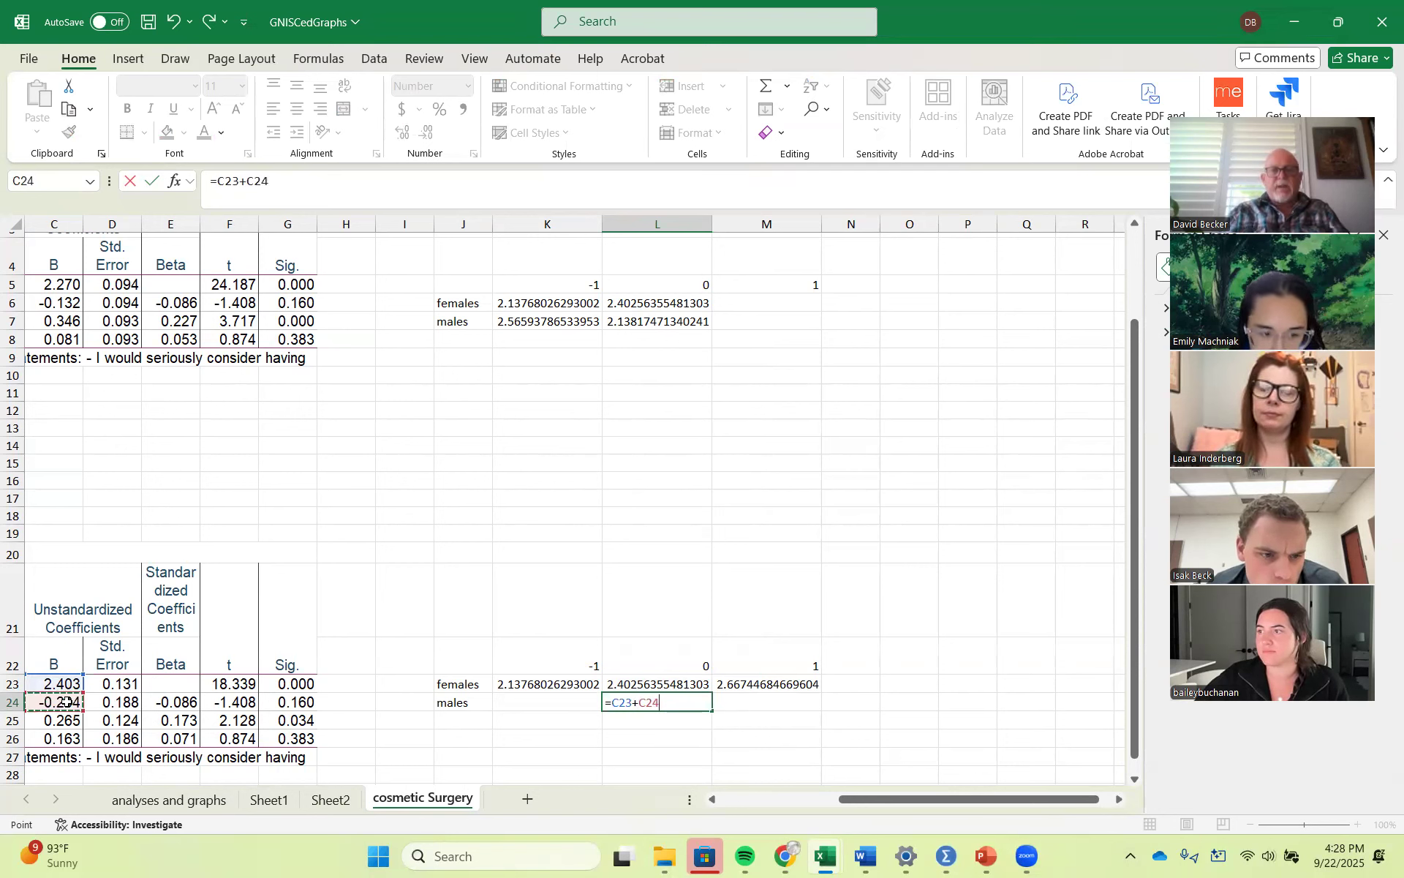
key("Return")
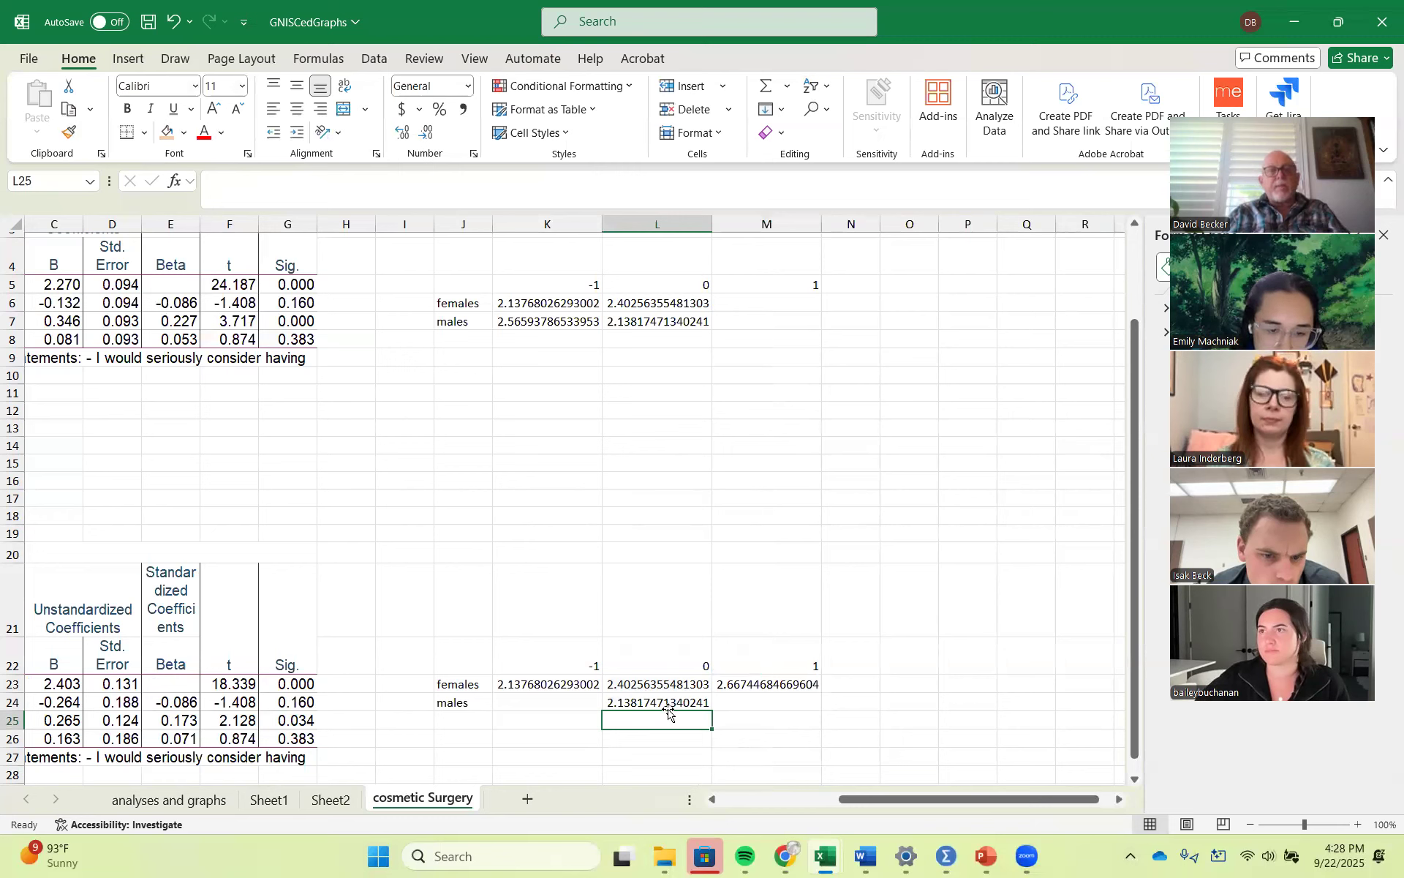
Step: Calculate the males' predicted value at -1 in K24 by subtracting the ZISCcosGroupMC and INTdumGroup coefficients with =L24-(C25+C26)
left_click(573, 302)
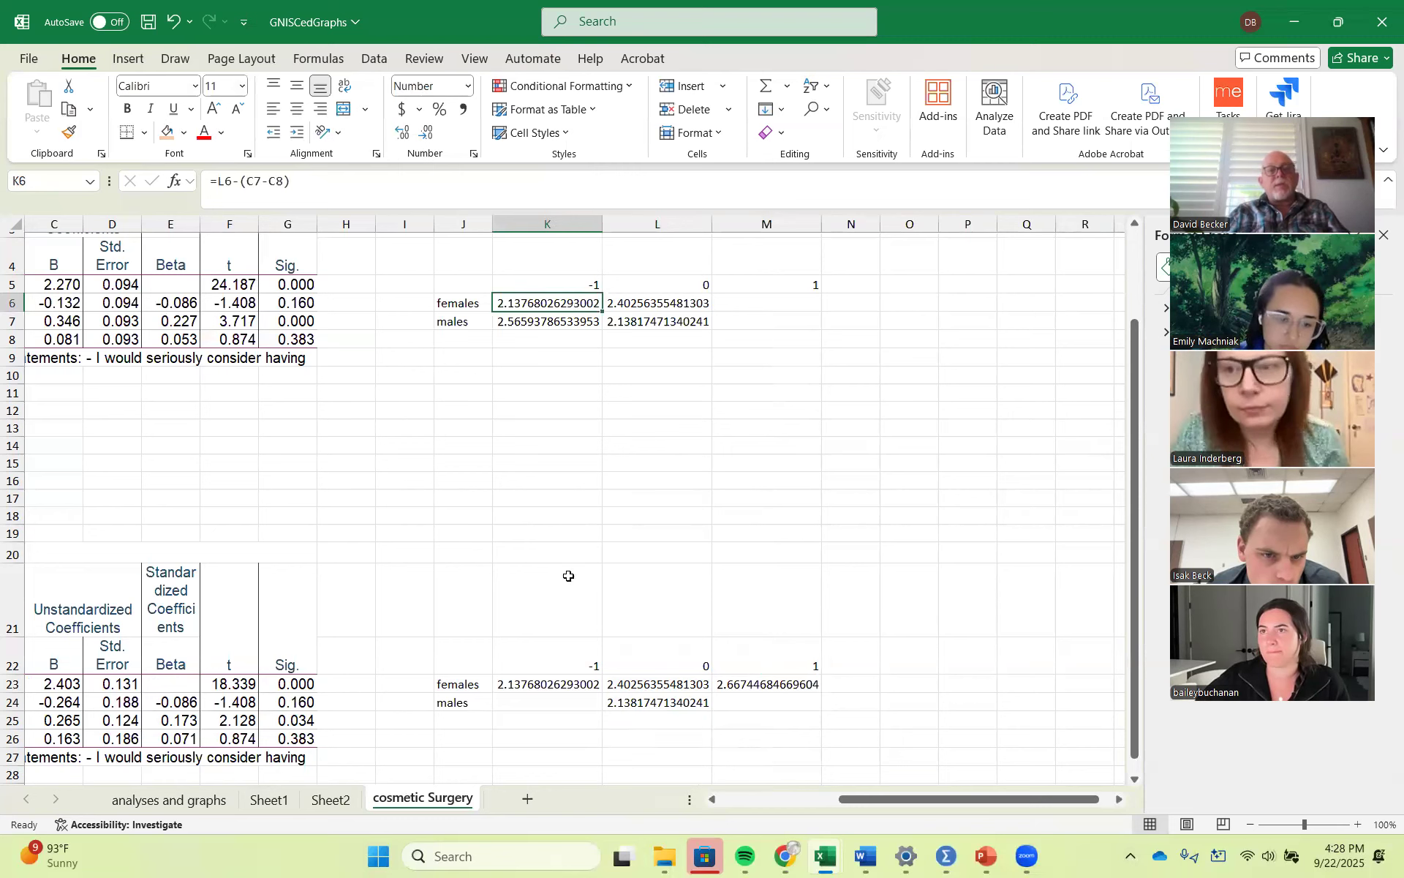
left_click(548, 678)
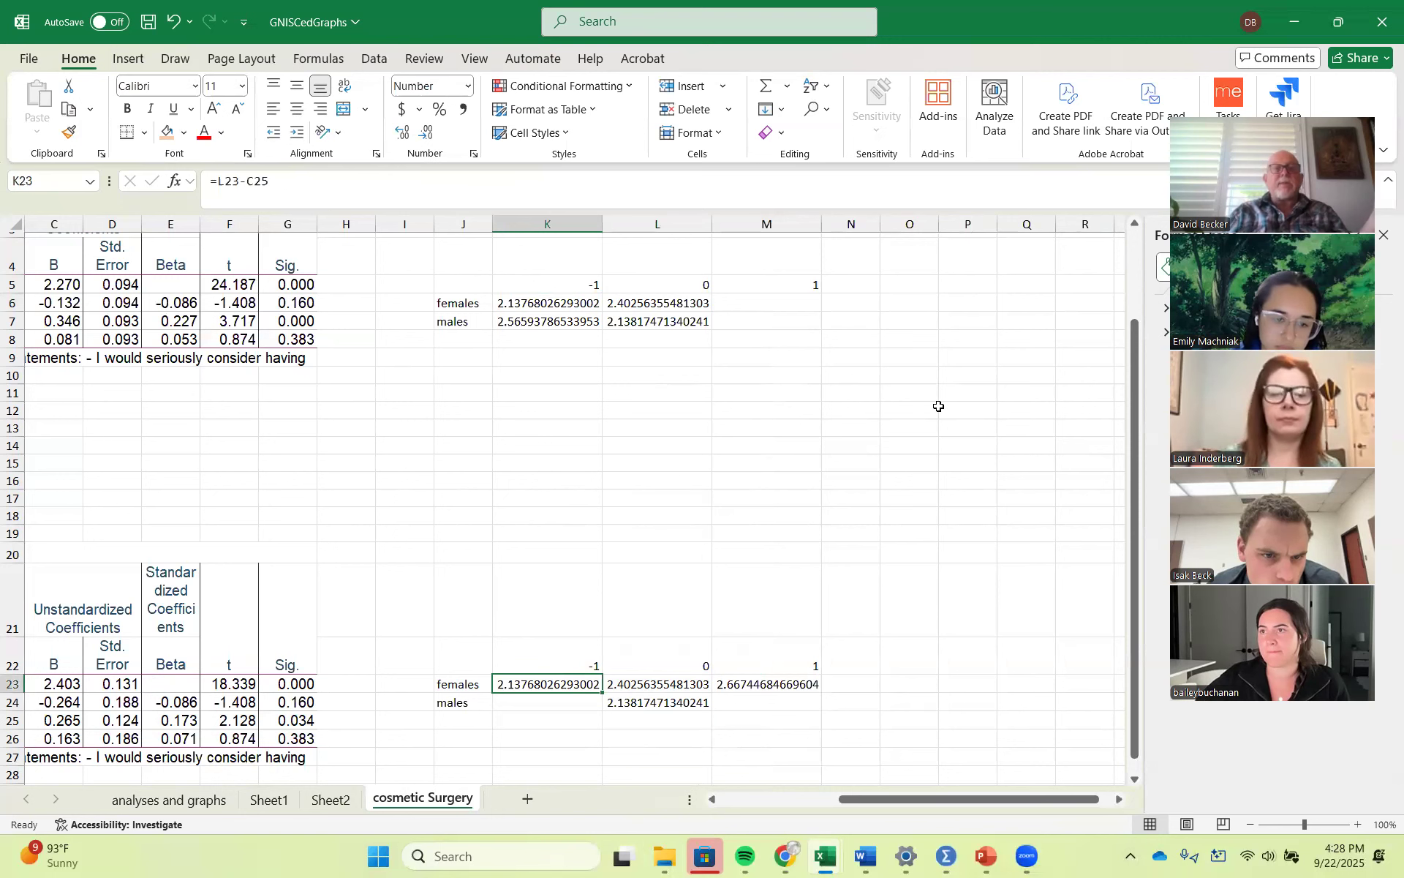
left_click(657, 703)
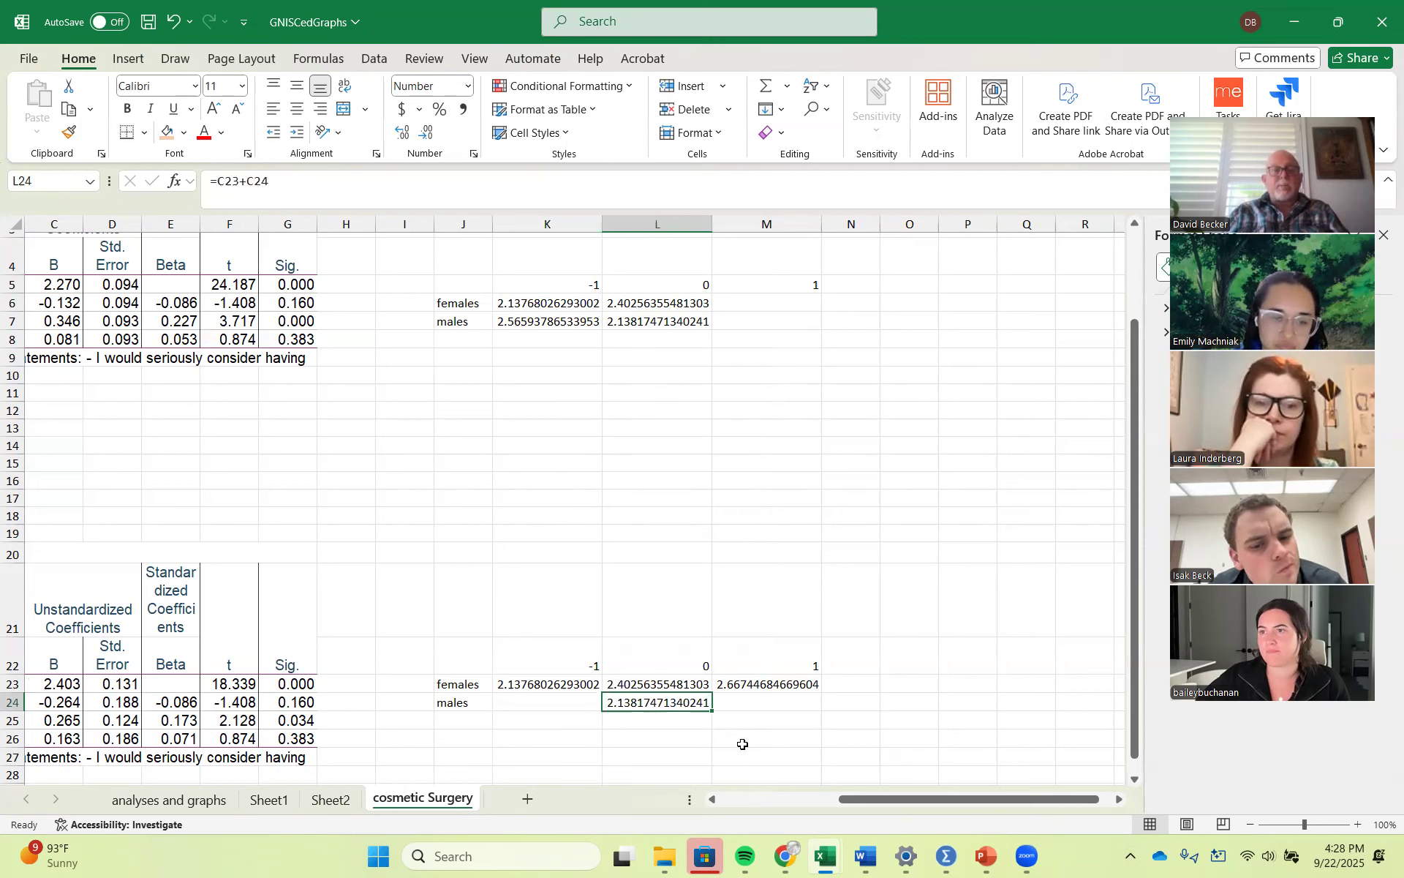
left_click(561, 700)
type("=")
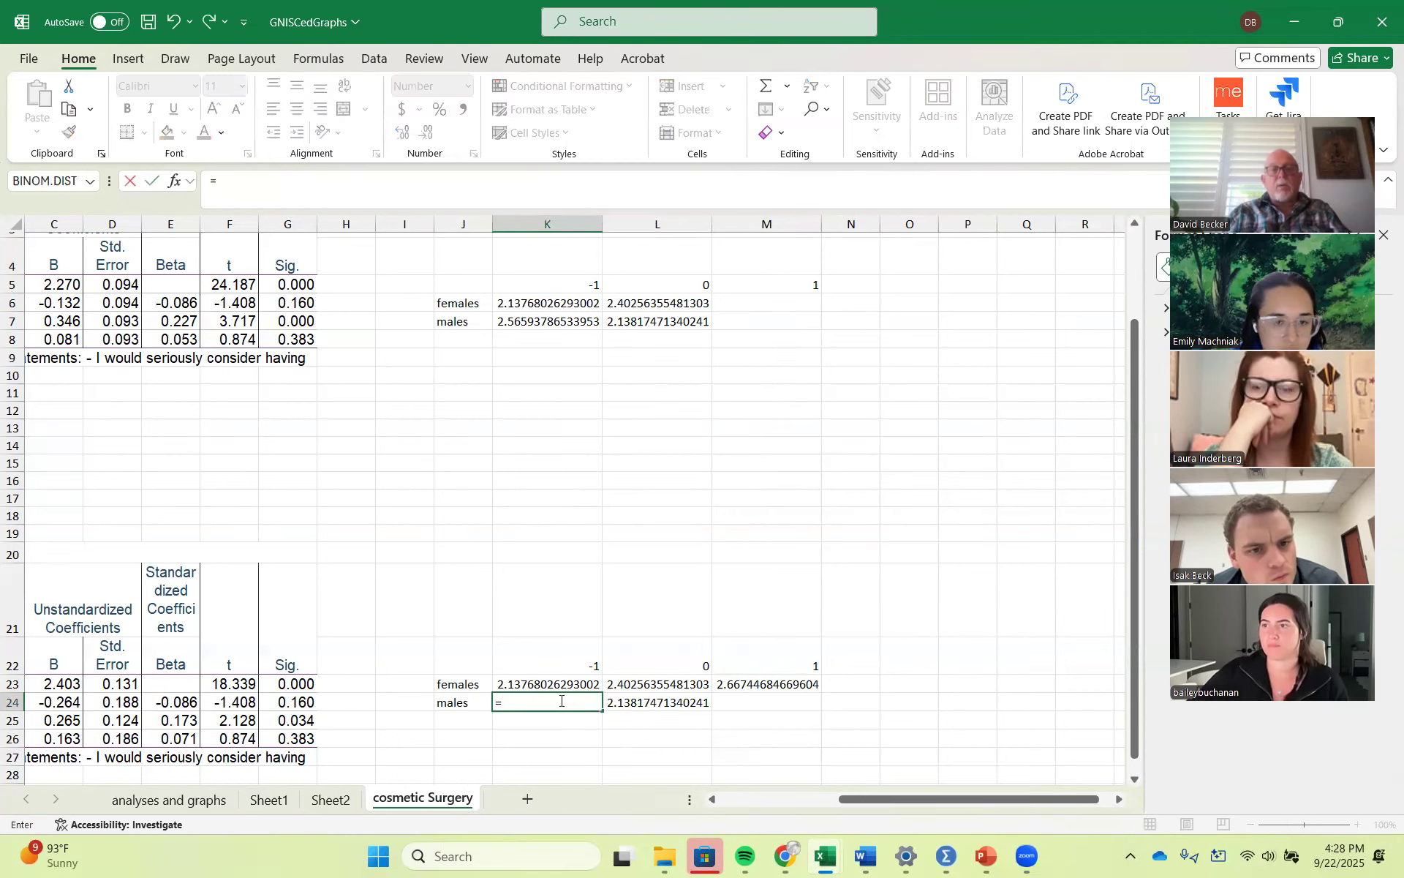
left_click(658, 702)
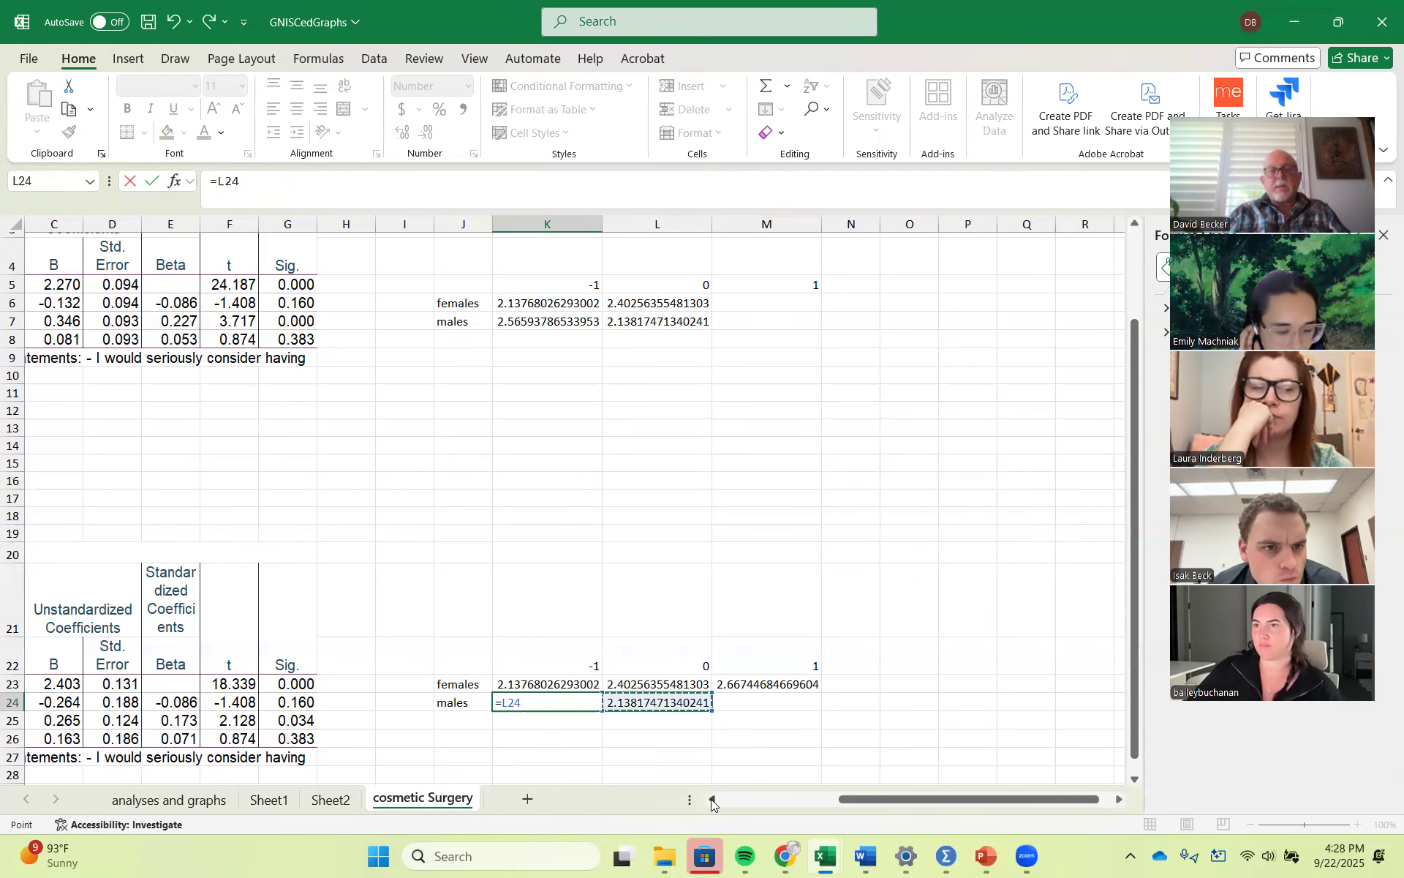
left_click(711, 798)
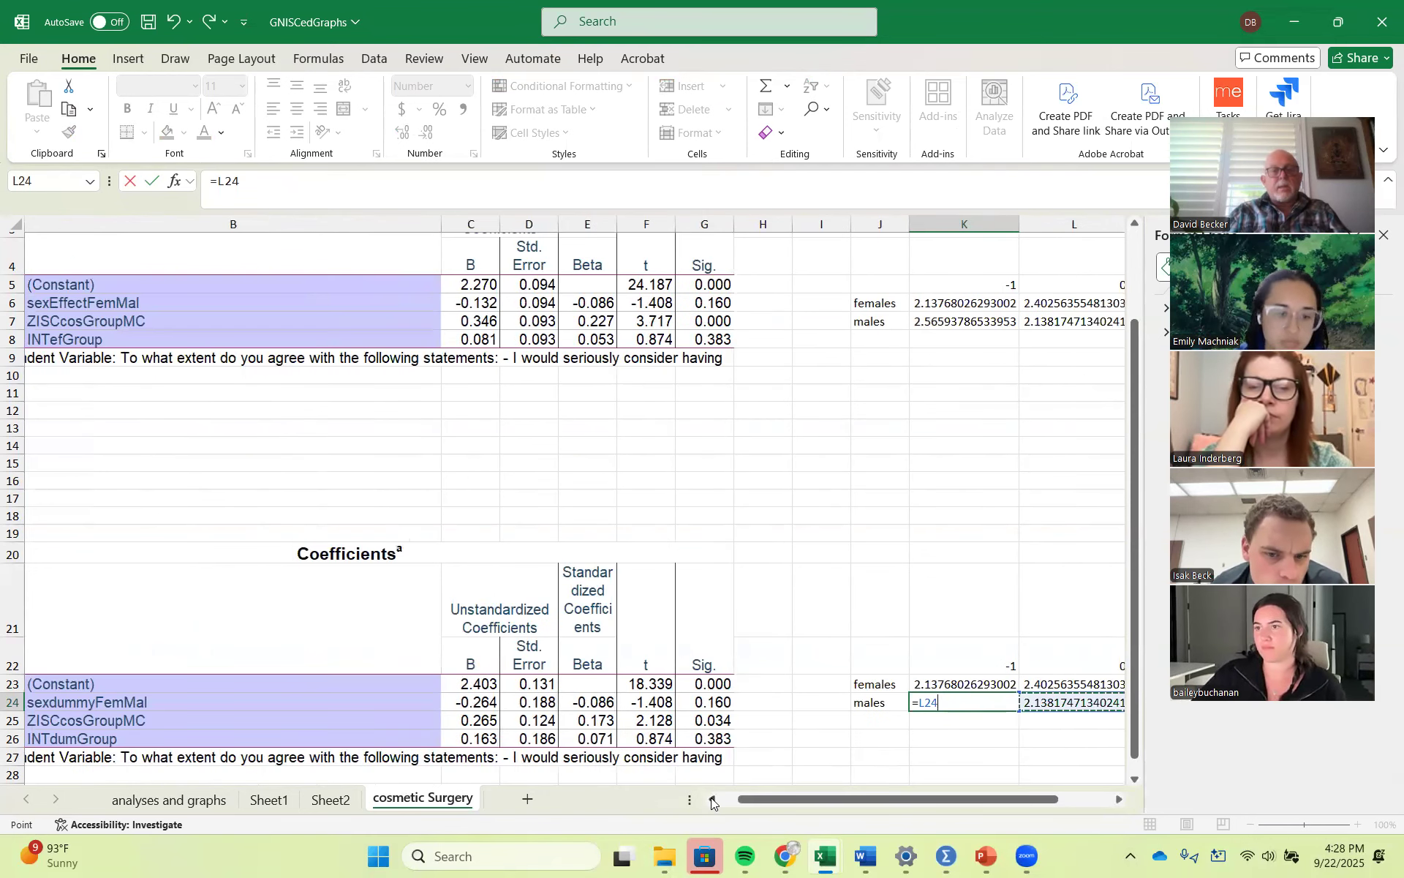
type("-")
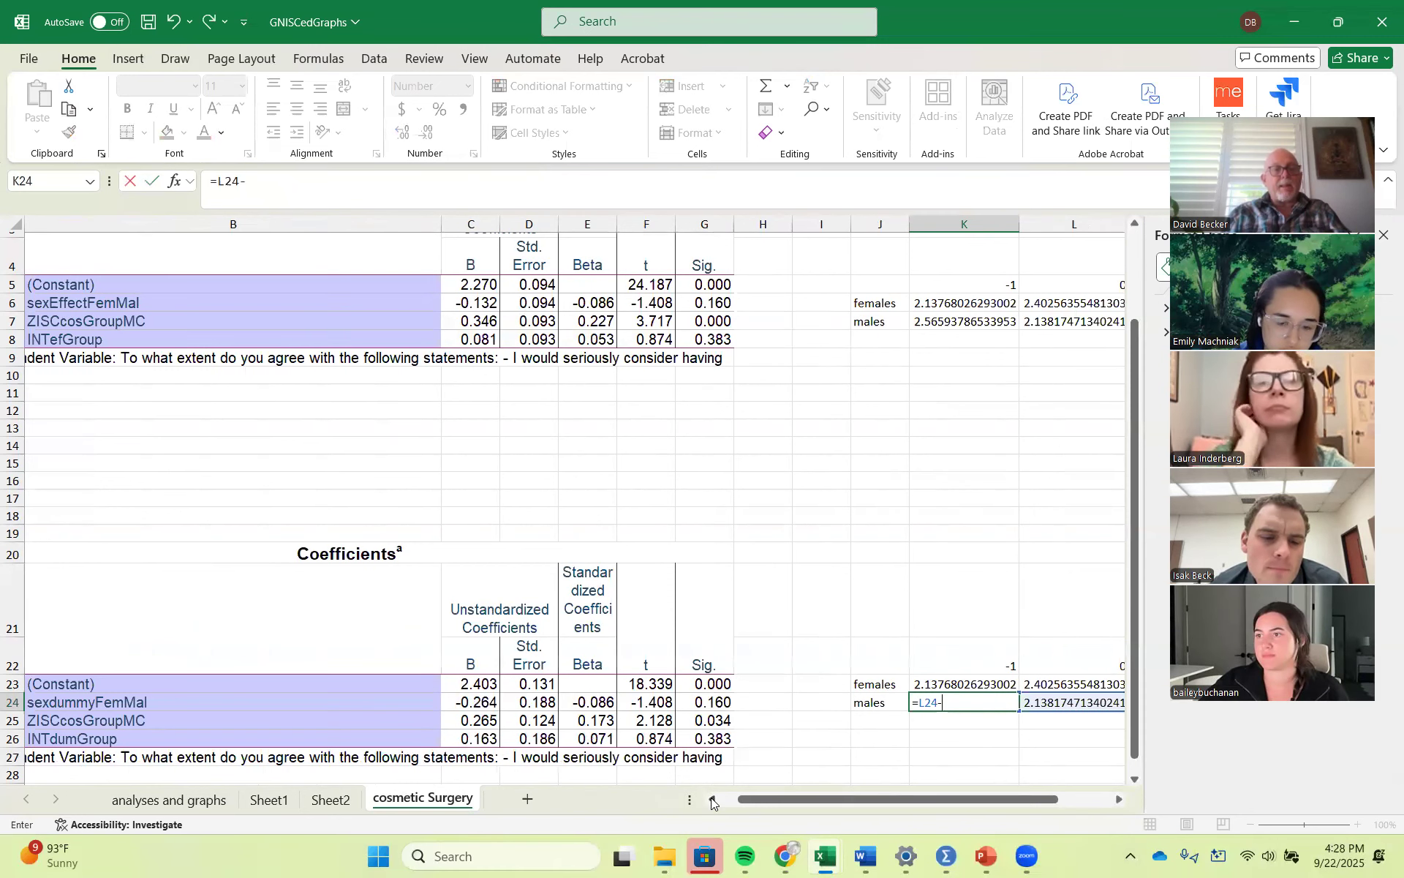
left_click(476, 723)
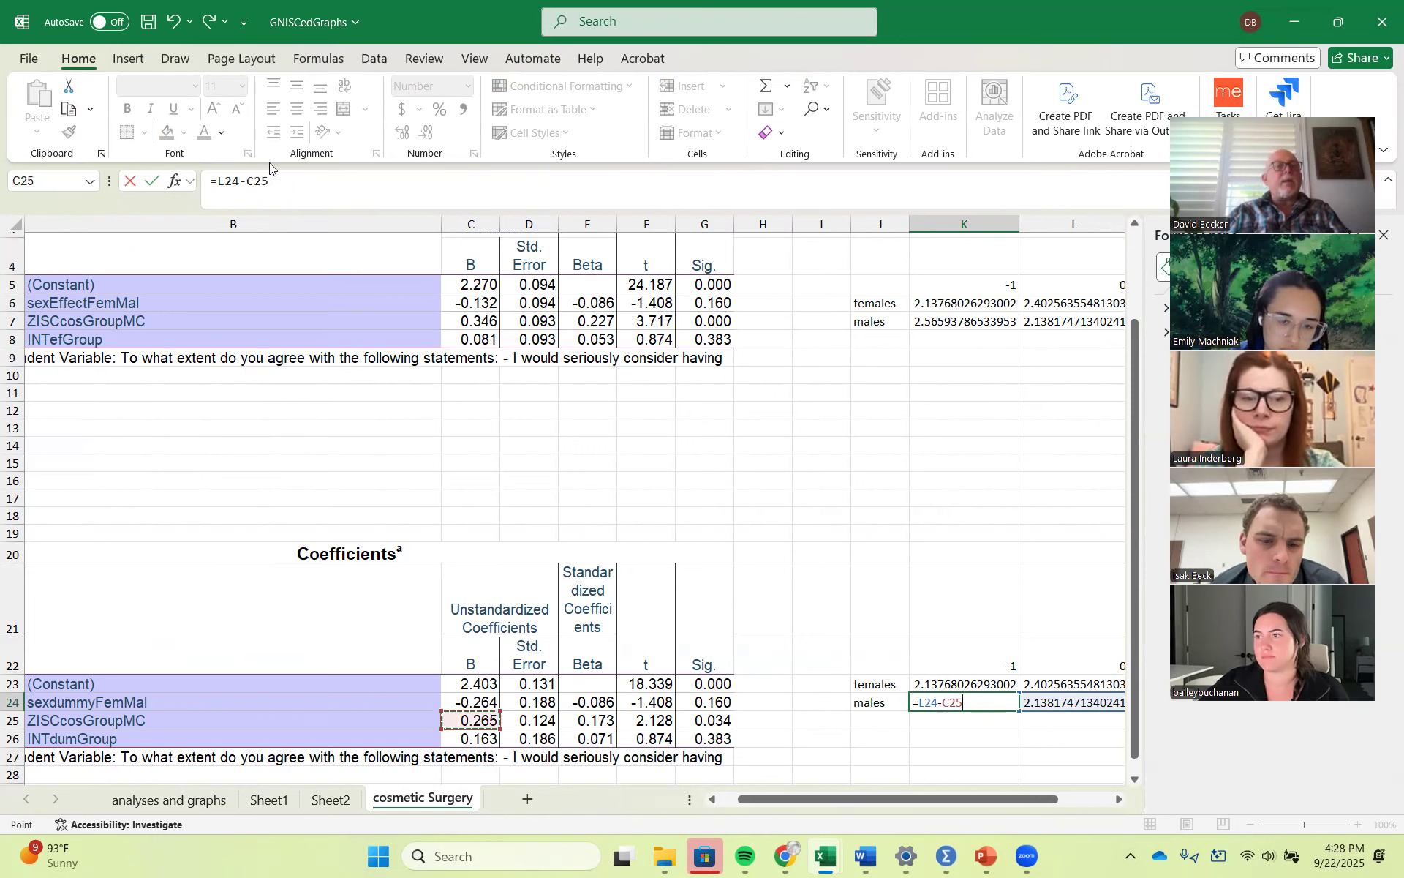
left_click(248, 182)
type("(")
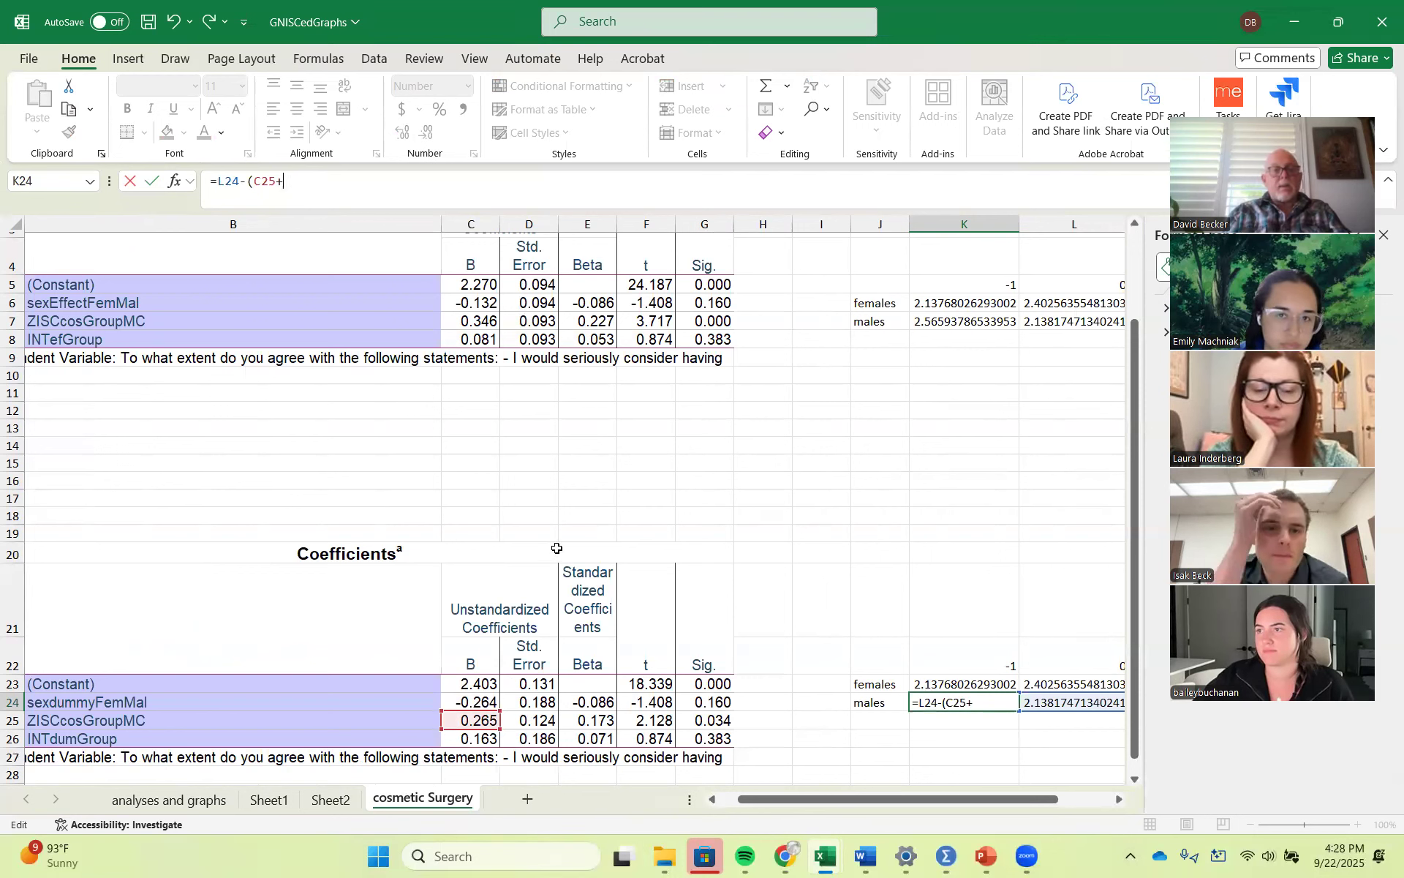
left_click(473, 739)
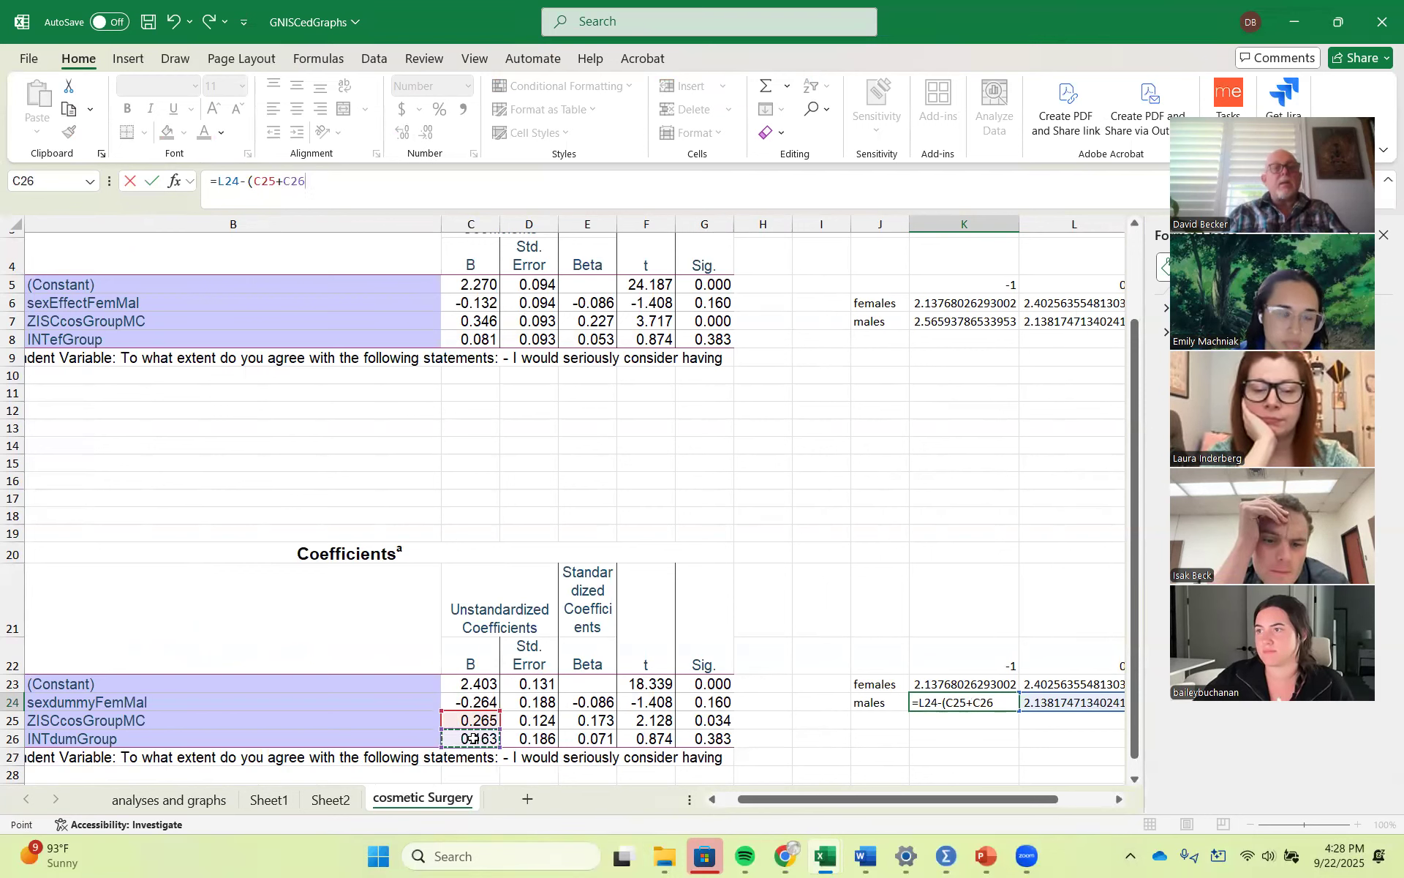
type(")")
key("Return")
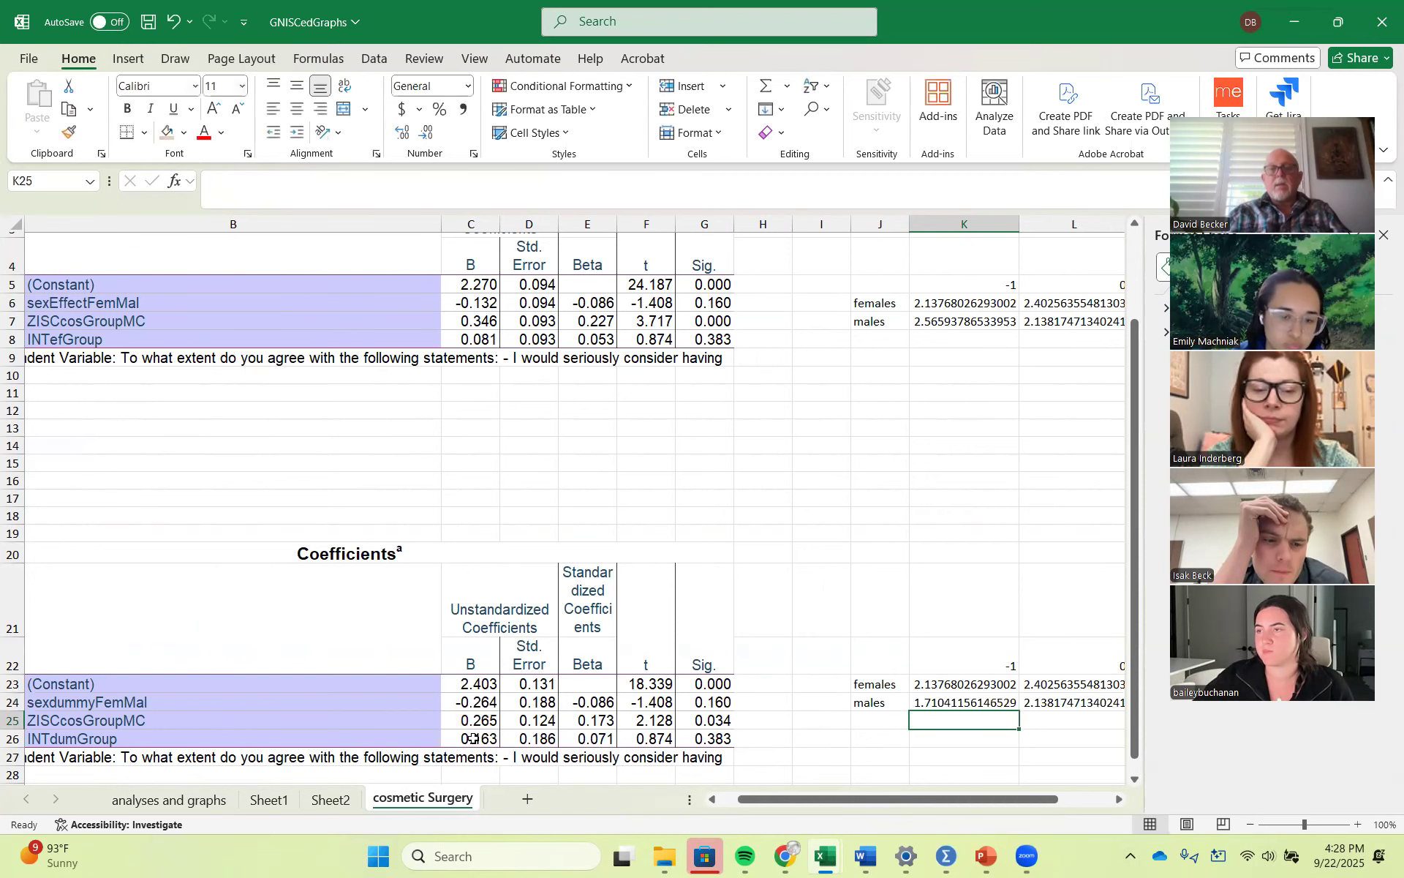
left_click(1119, 799)
left_click(1119, 800)
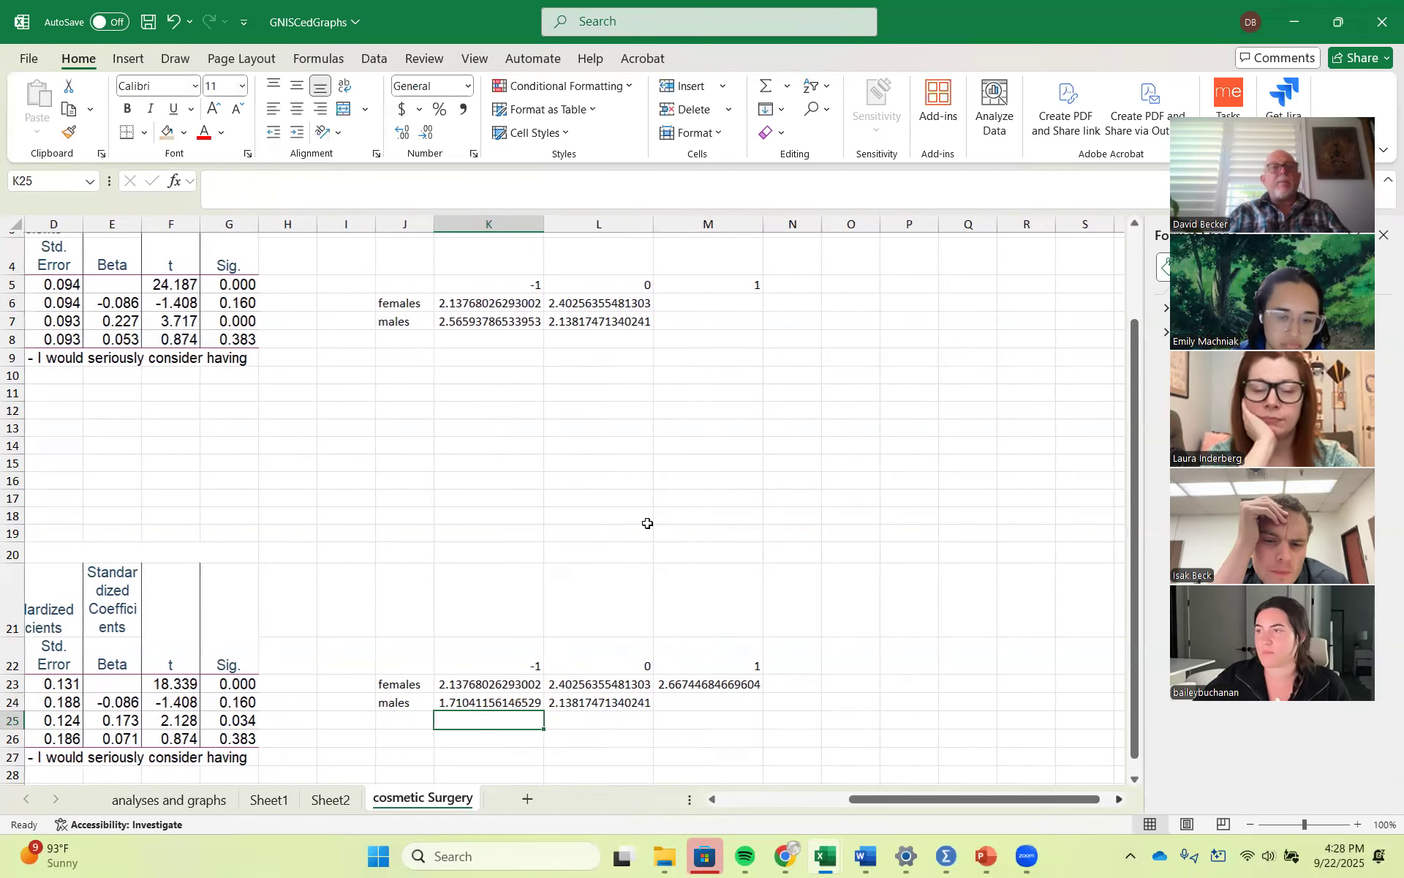
left_click(502, 322)
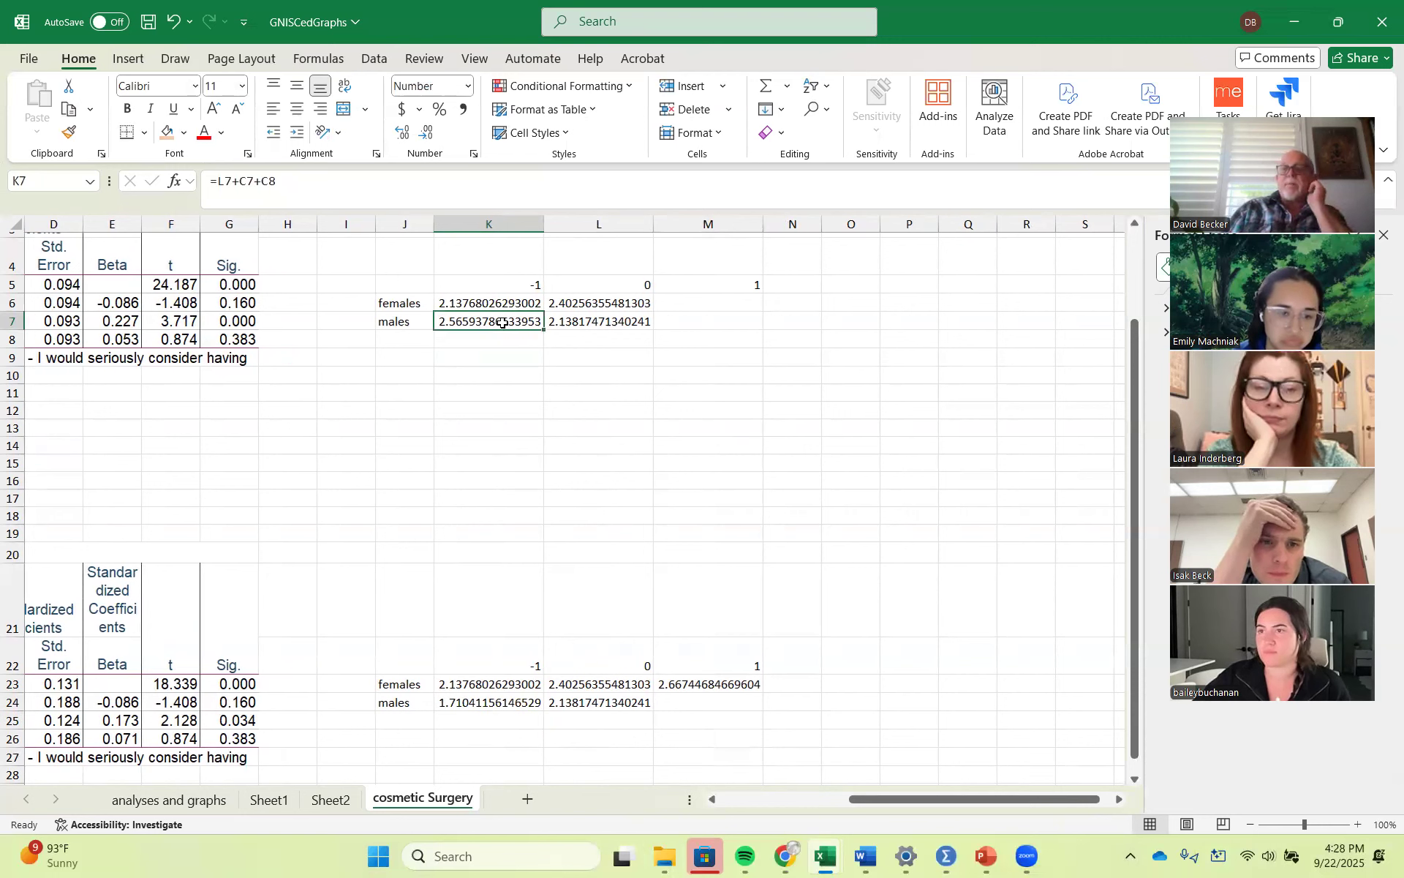
left_click(706, 702)
type("=")
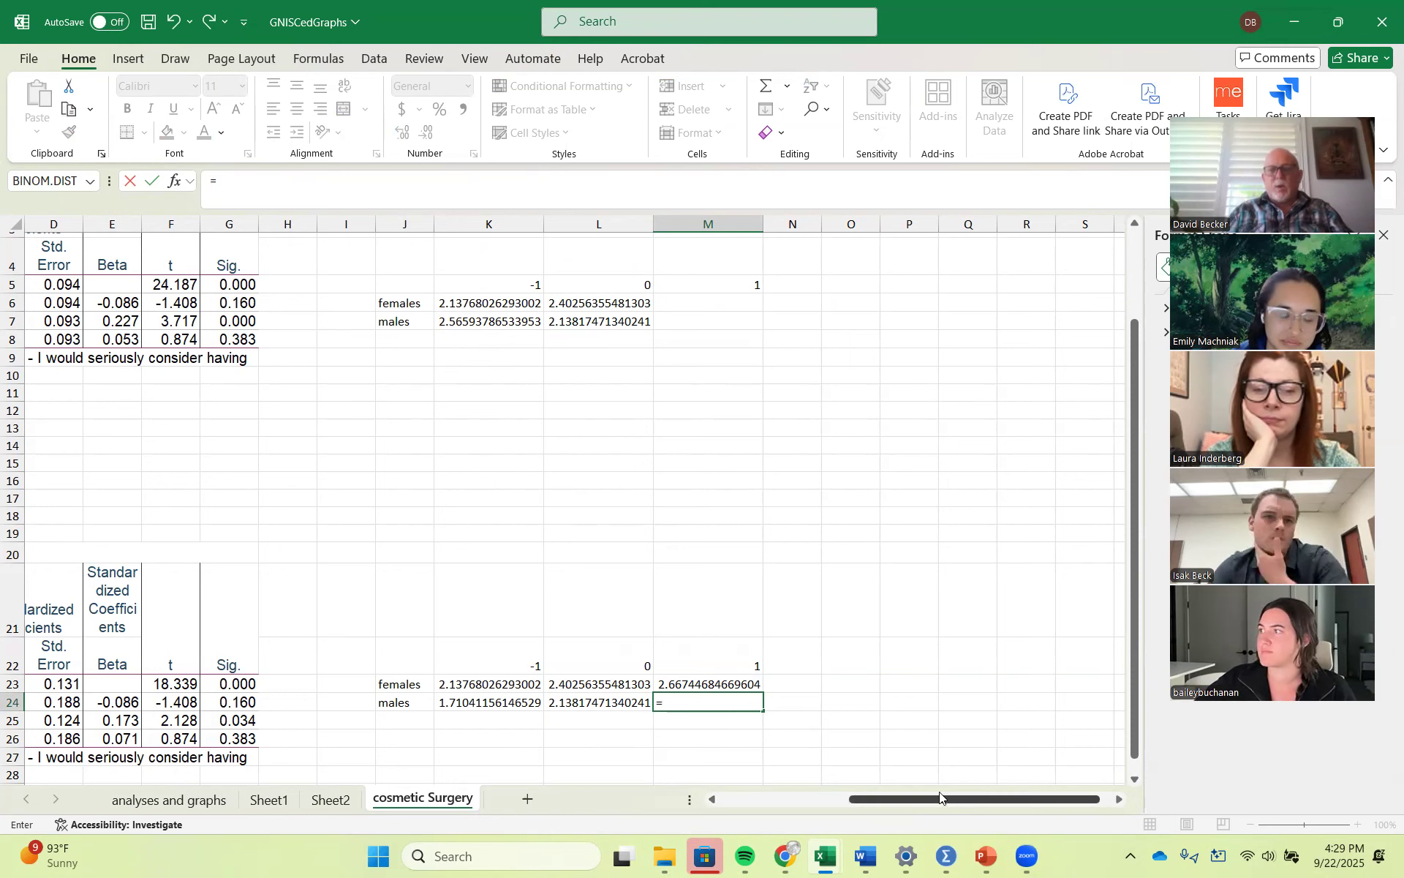
left_click_drag(938, 799, 855, 793)
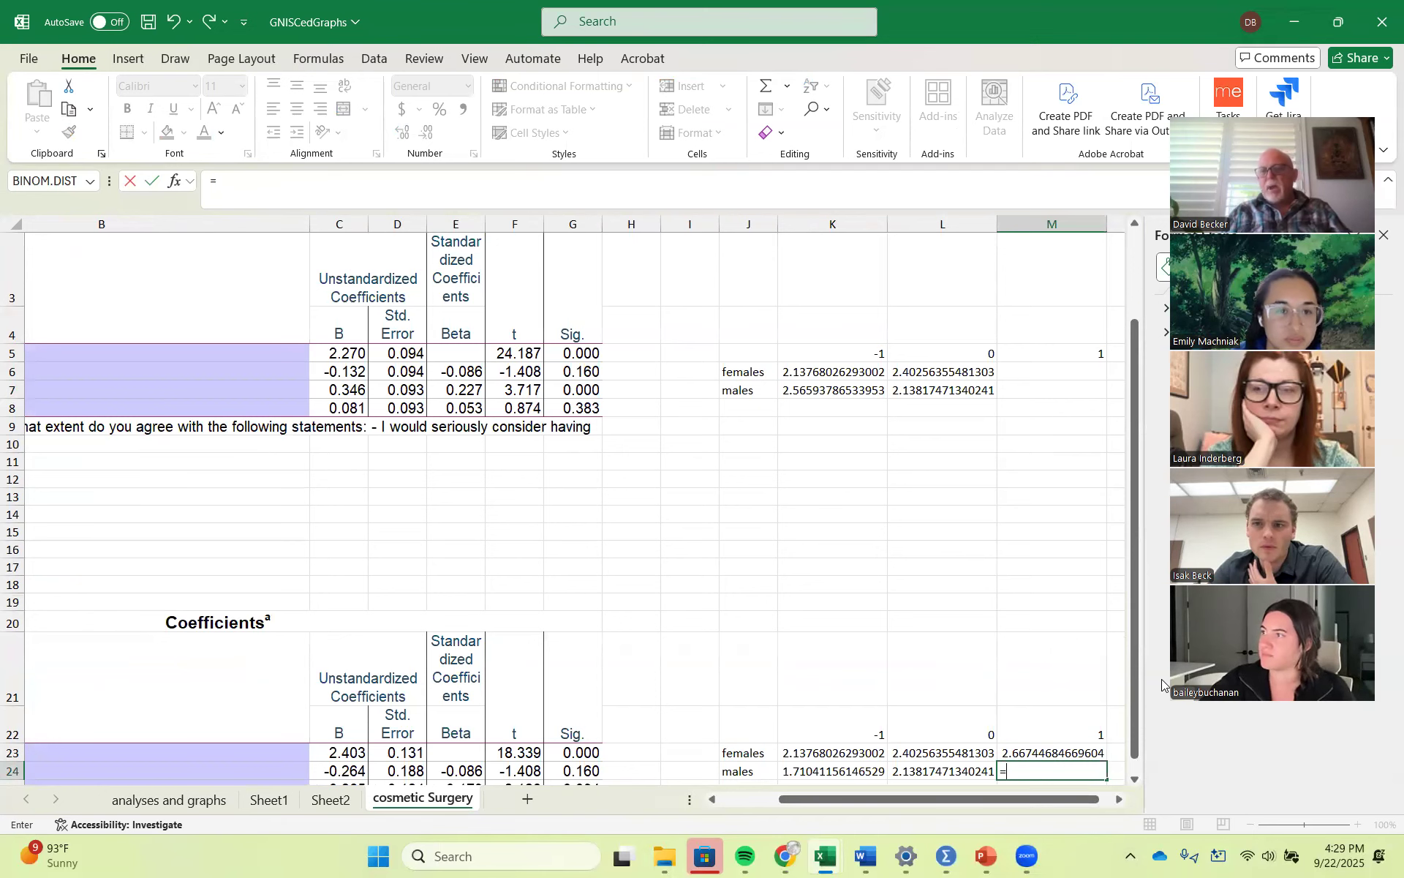
left_click_drag(1137, 708, 1139, 716)
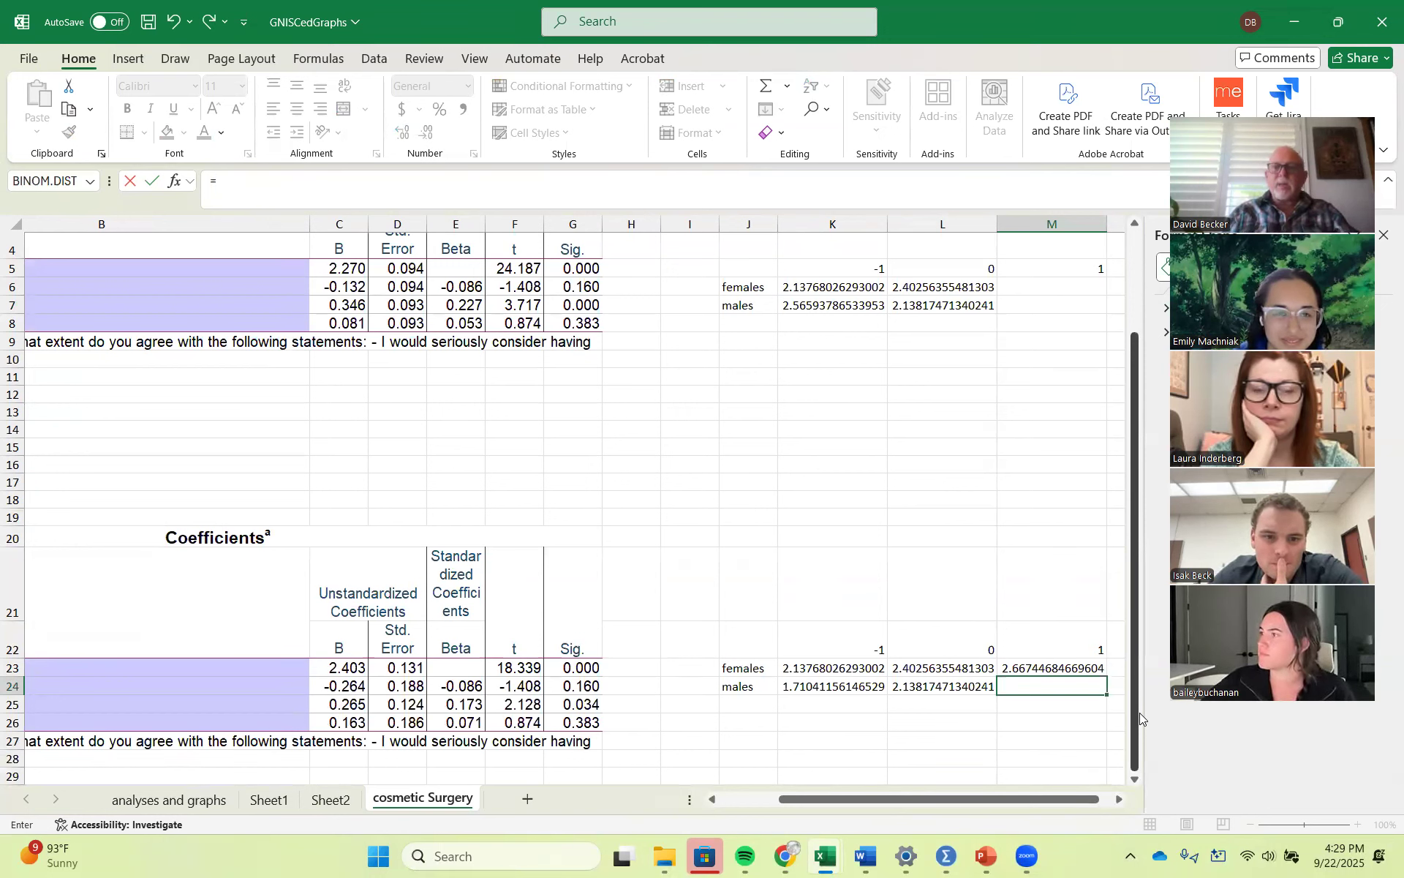
type("=")
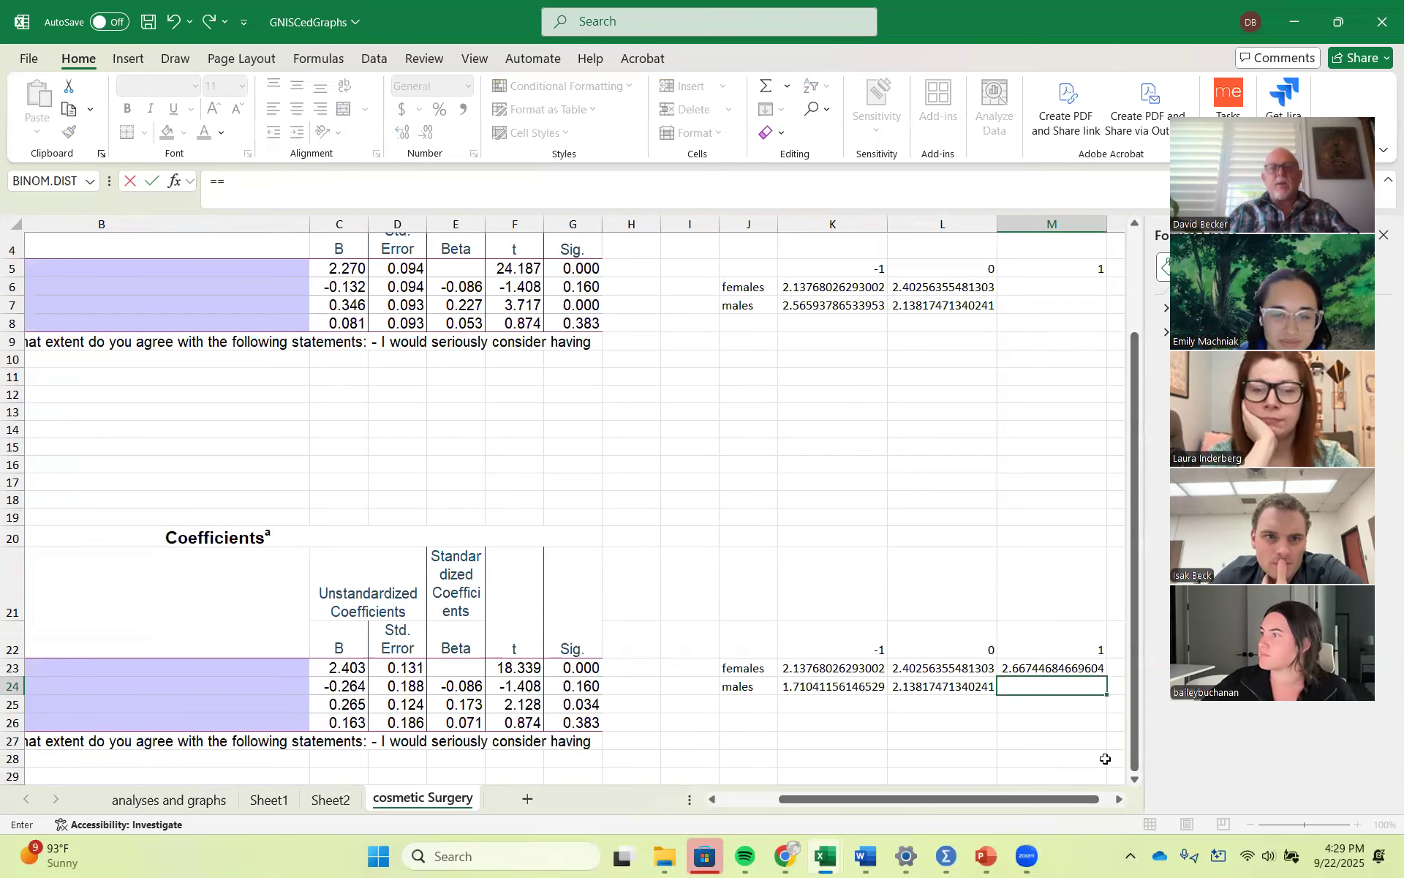
left_click(1040, 745)
key("Return")
key("Return")
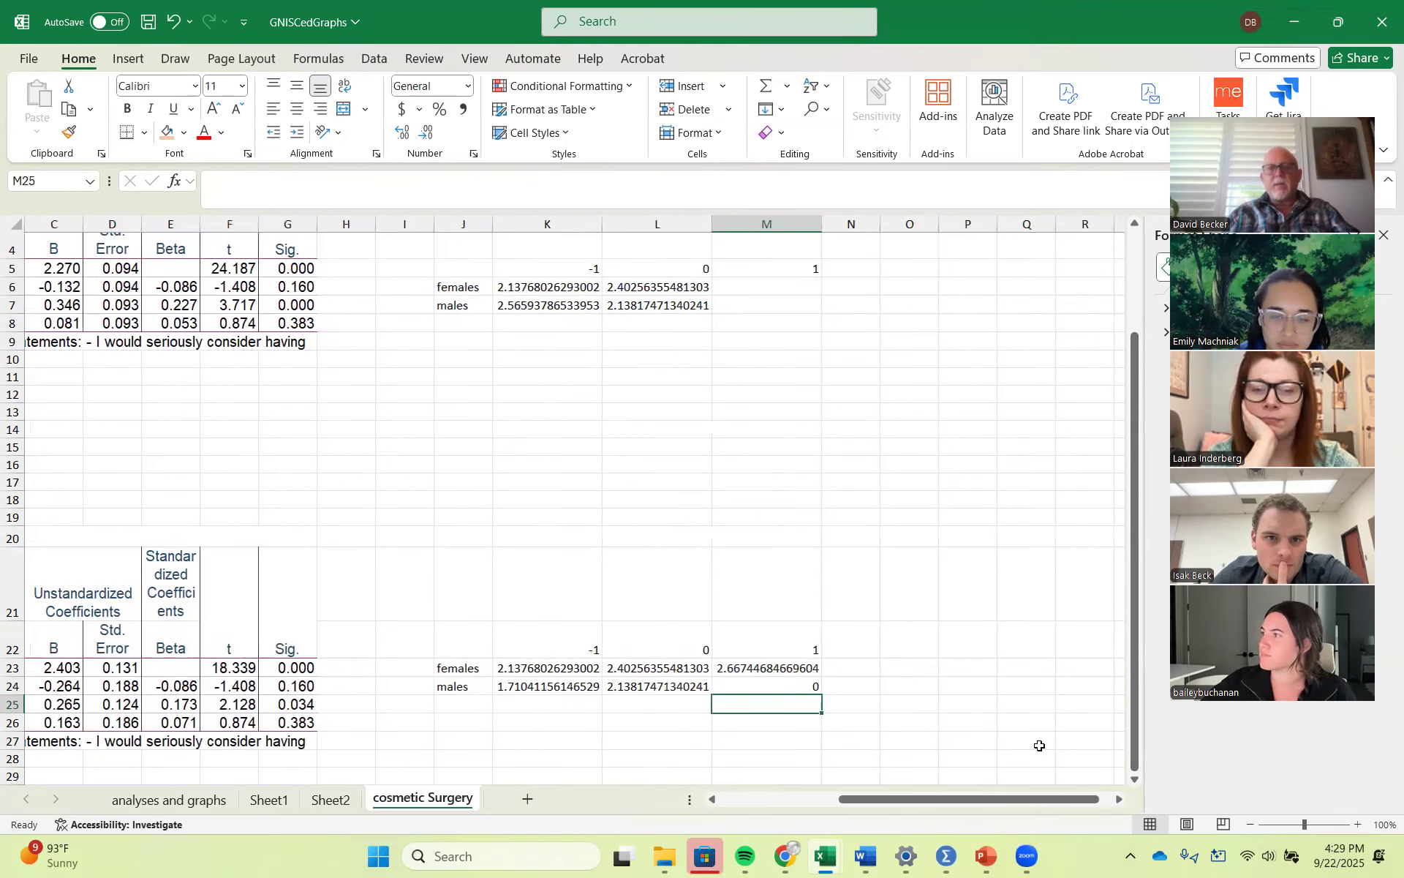
Step: Calculate the males' predicted value at 1 in M24 by adding the ZISCcosGroupMC and INTdumGroup coefficients with =L24+(C25+C26)
left_click(801, 687)
type("=")
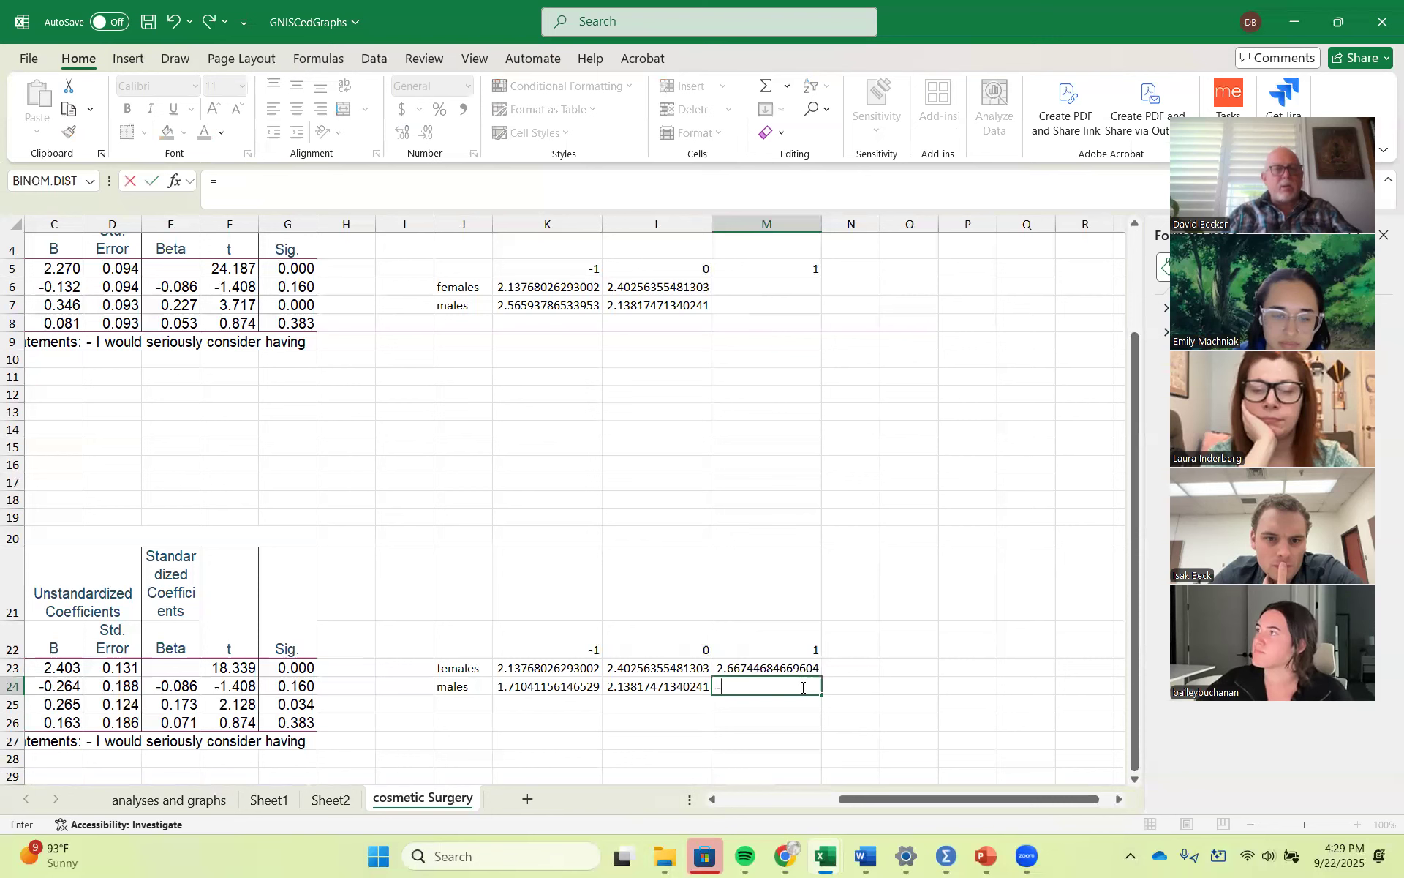
left_click(674, 691)
type("+")
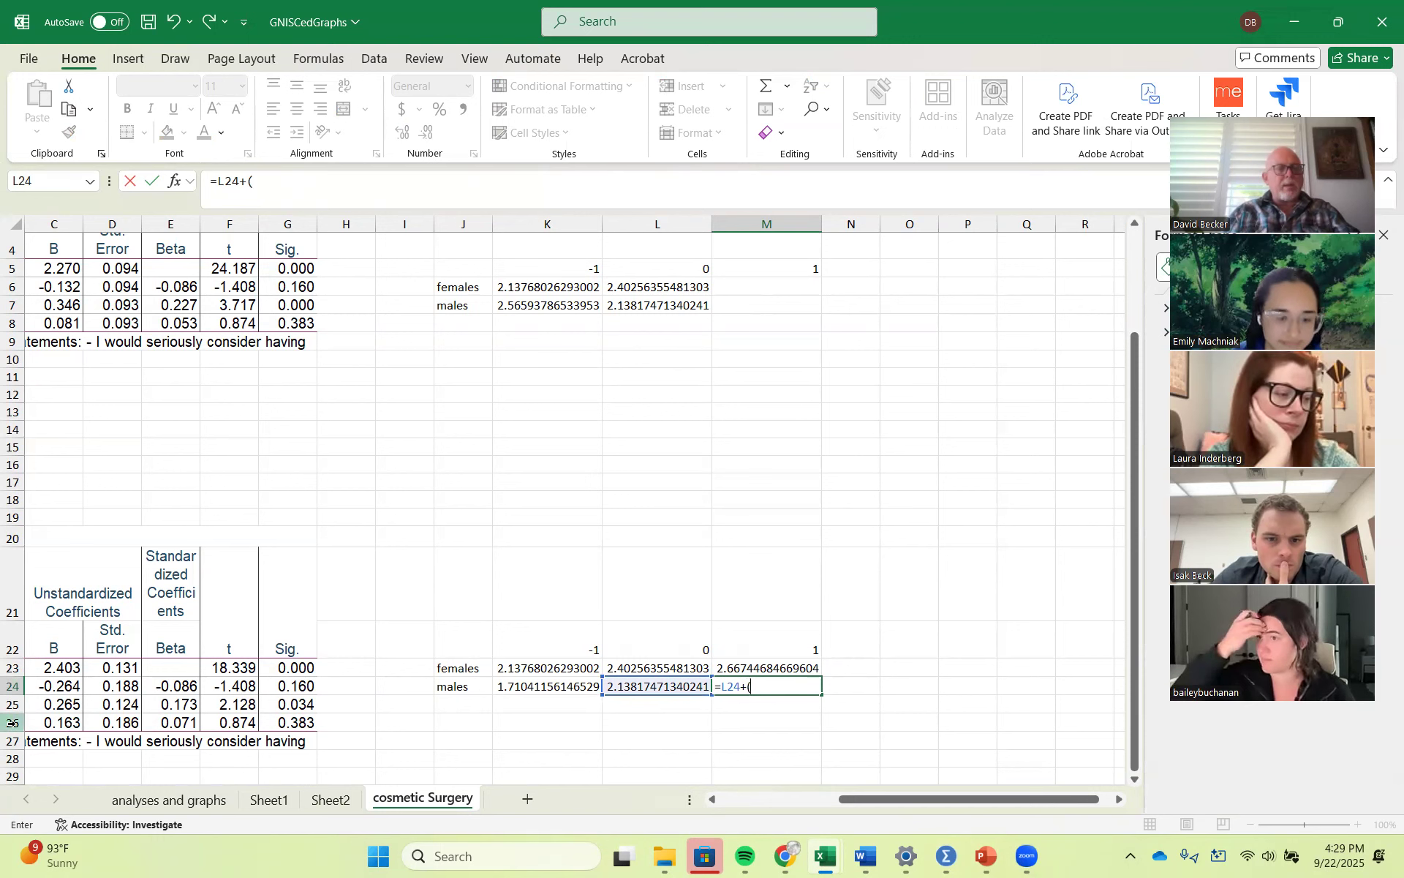
type("(")
left_click(63, 703)
type("+")
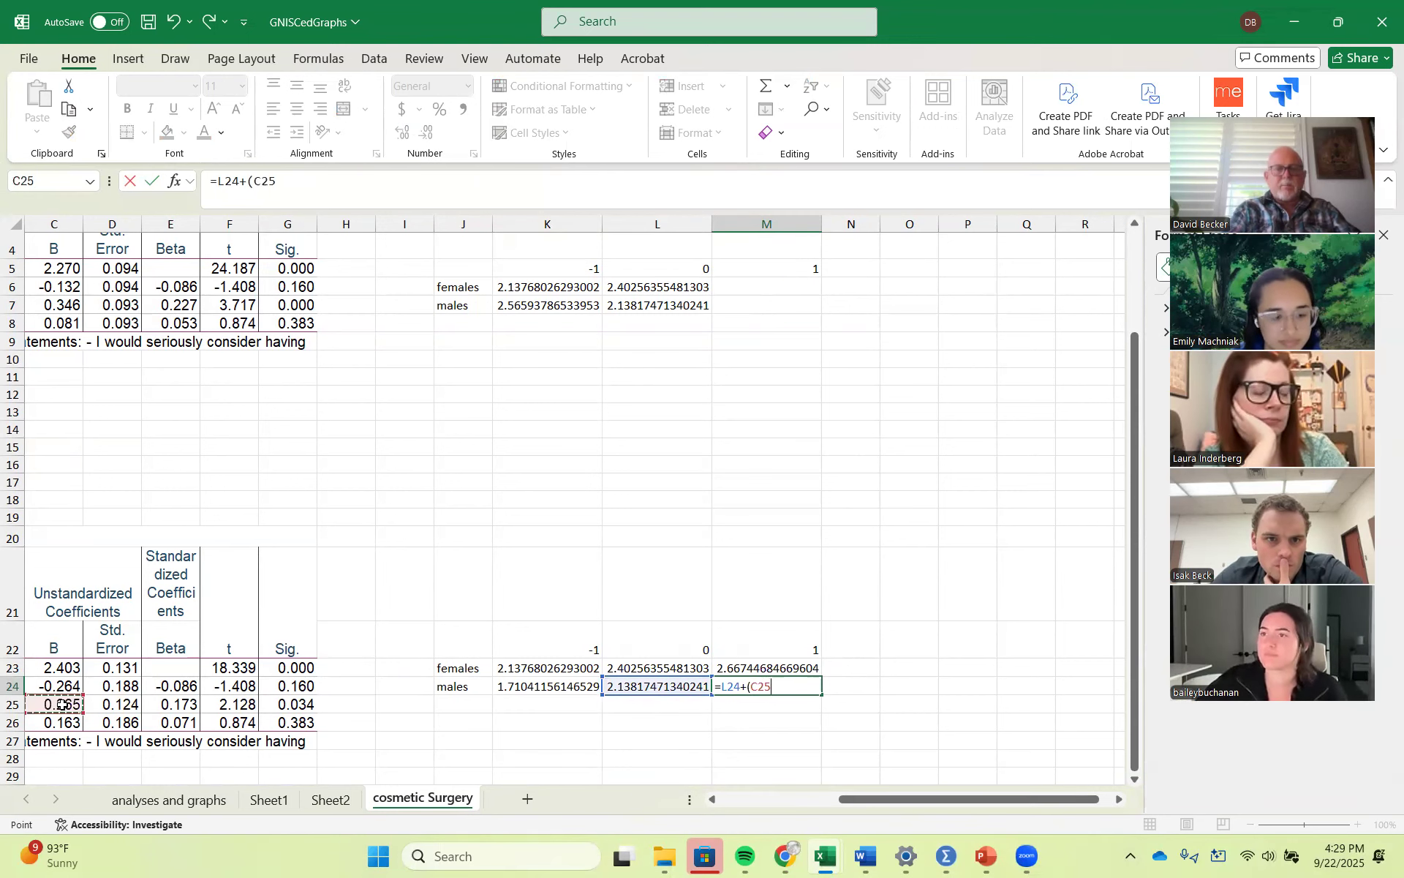
left_click(71, 724)
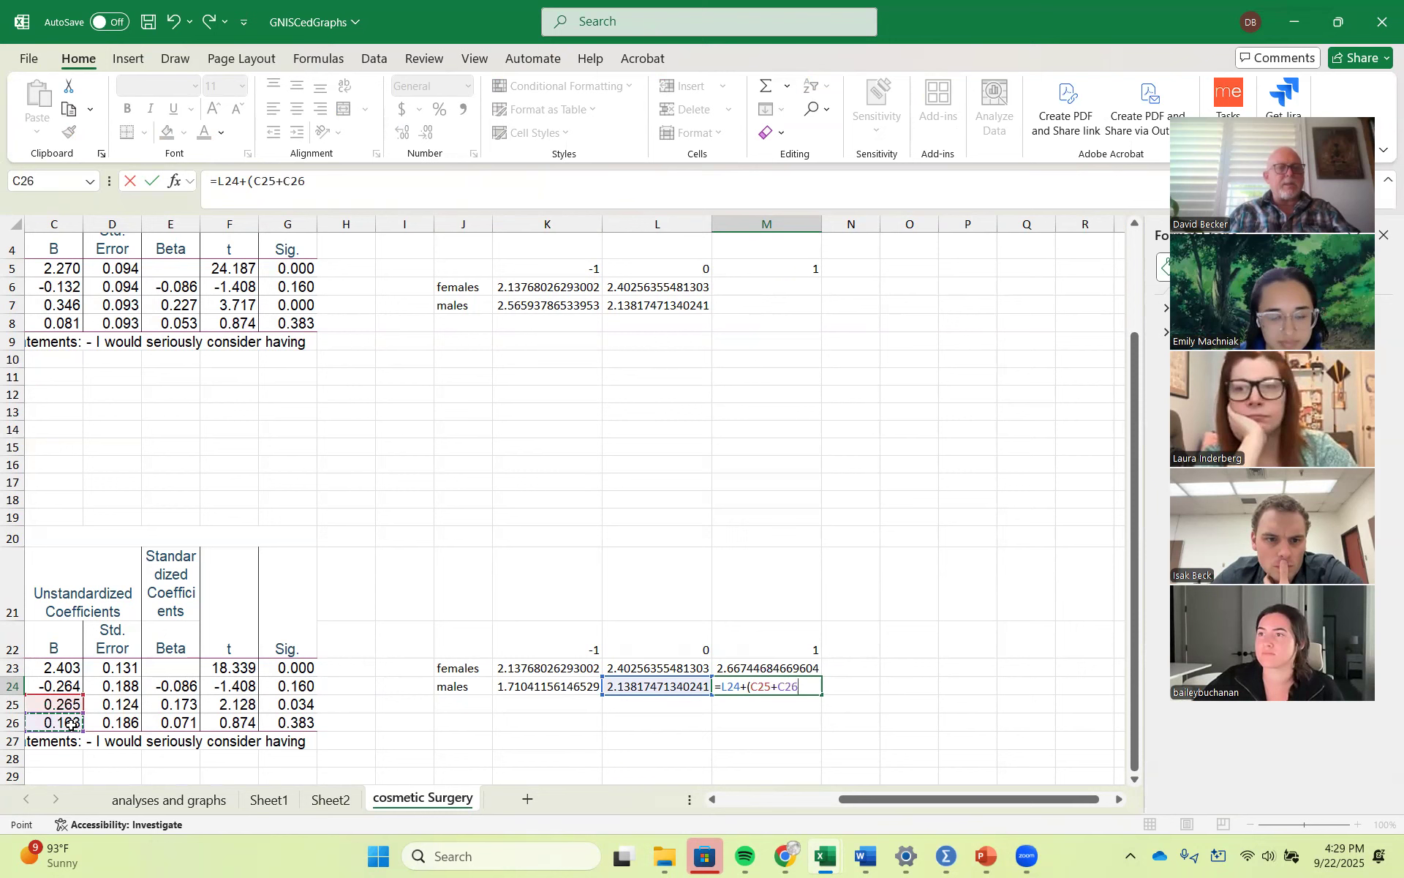
type(")")
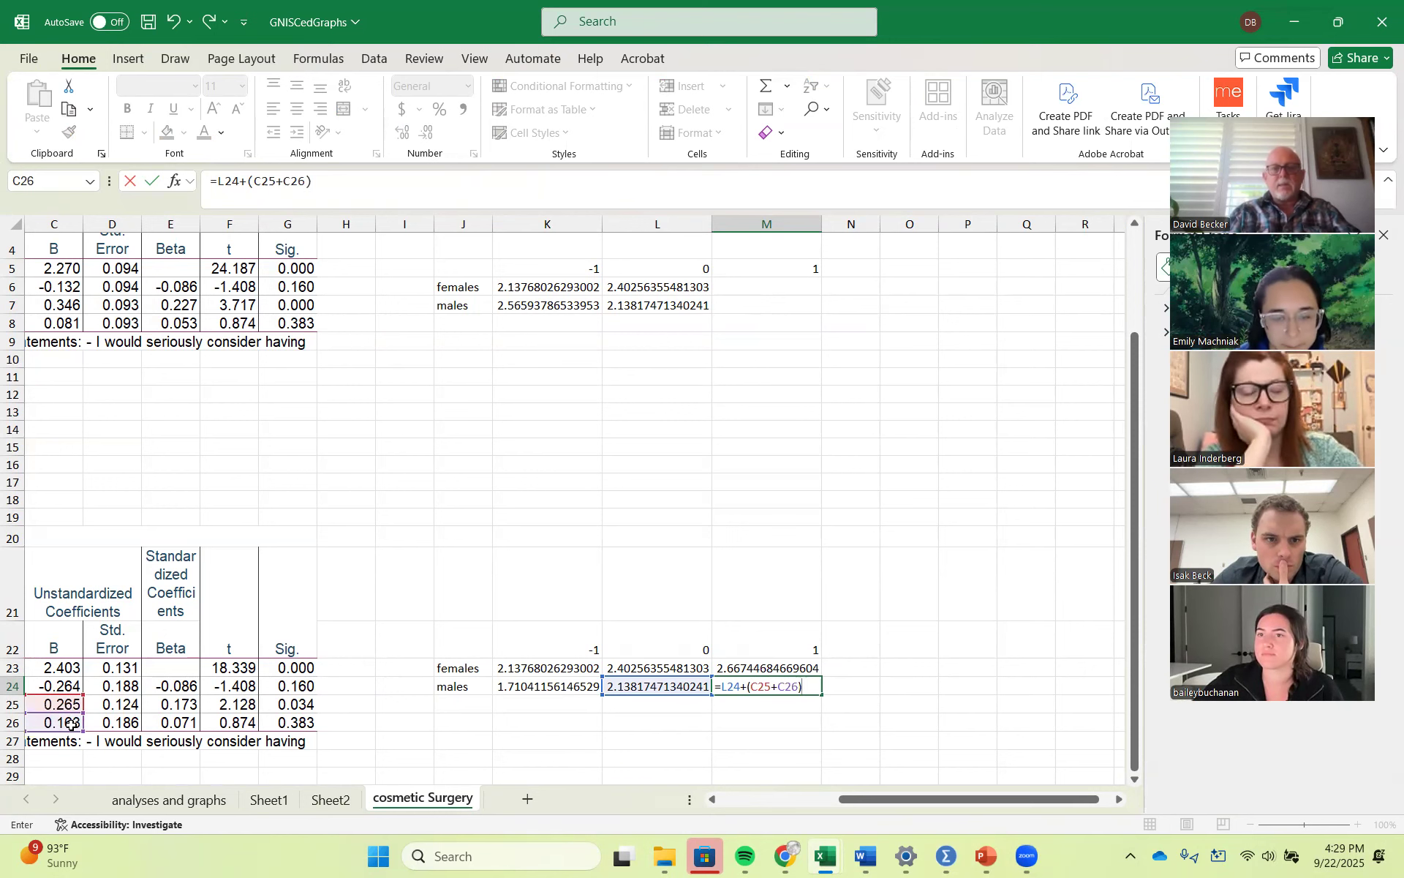
key("Return")
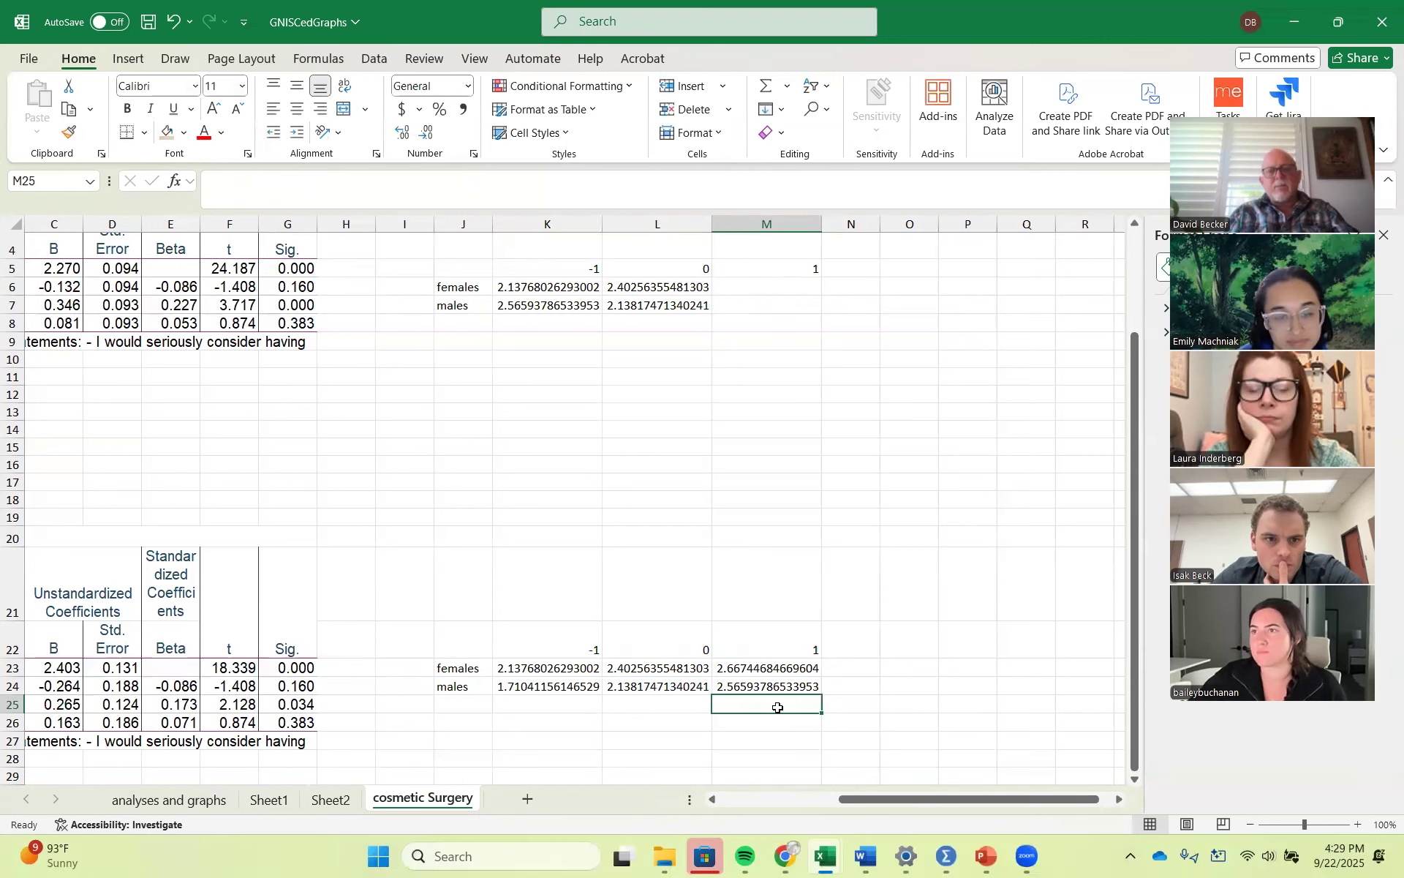
Step: Examine the formulas behind the females' and males' predicted values in K23:M24 against the dummy-coded coefficients
left_click(754, 687)
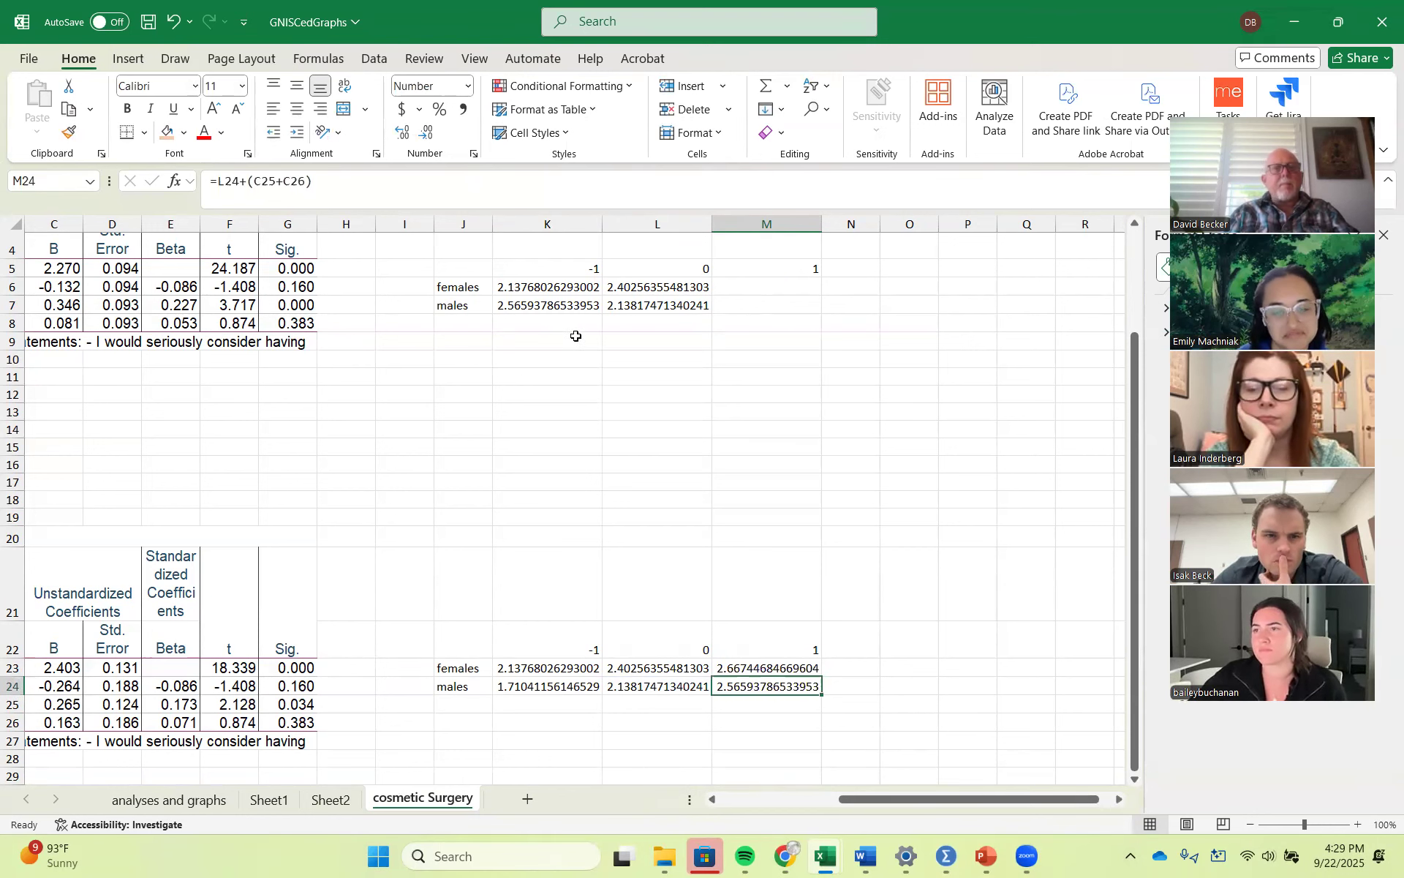
left_click(538, 689)
left_click(613, 691)
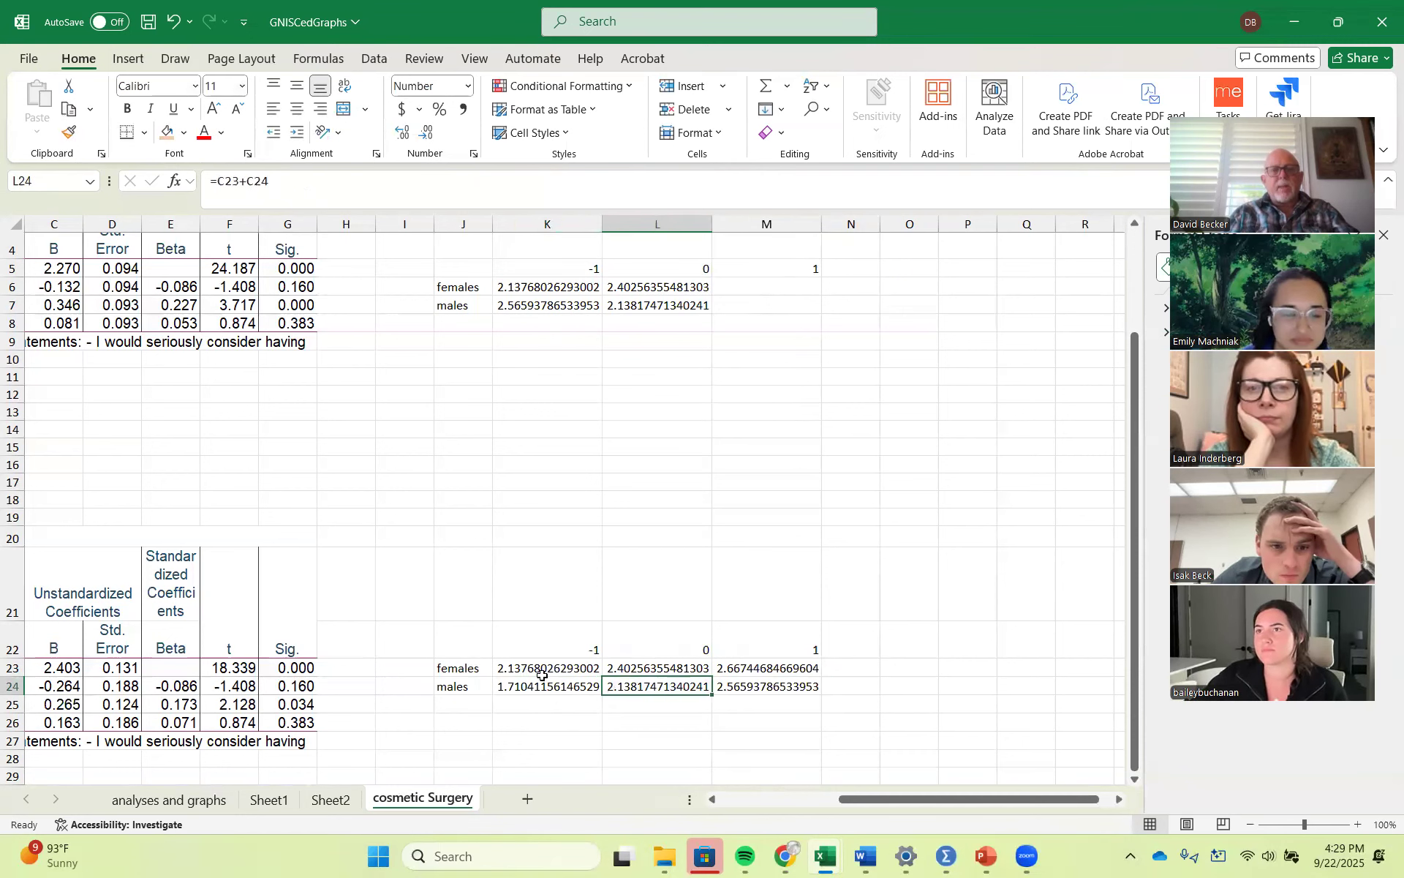
left_click(536, 669)
left_click(659, 667)
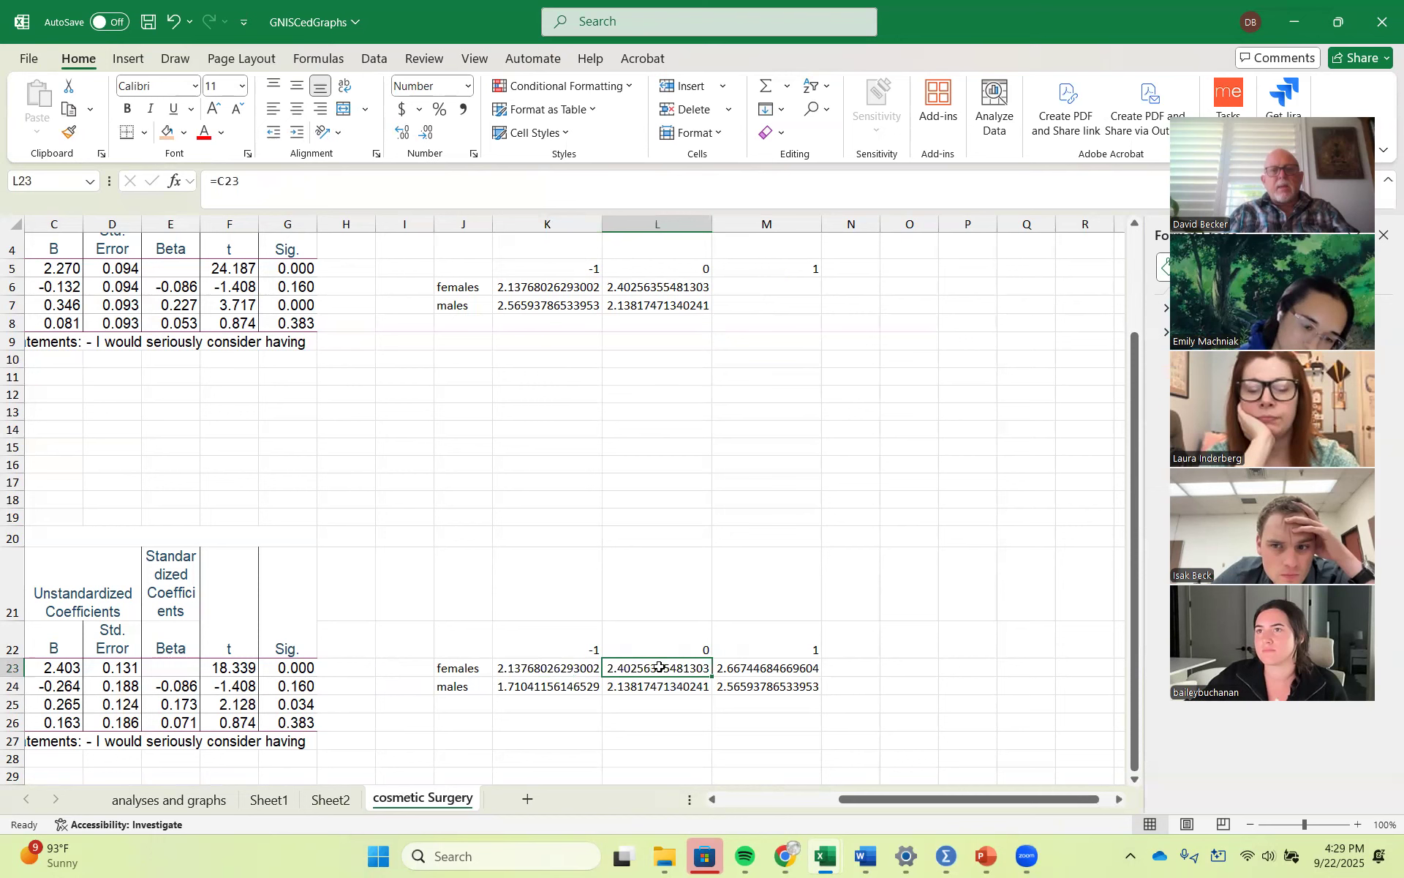
left_click(772, 669)
left_click(754, 689)
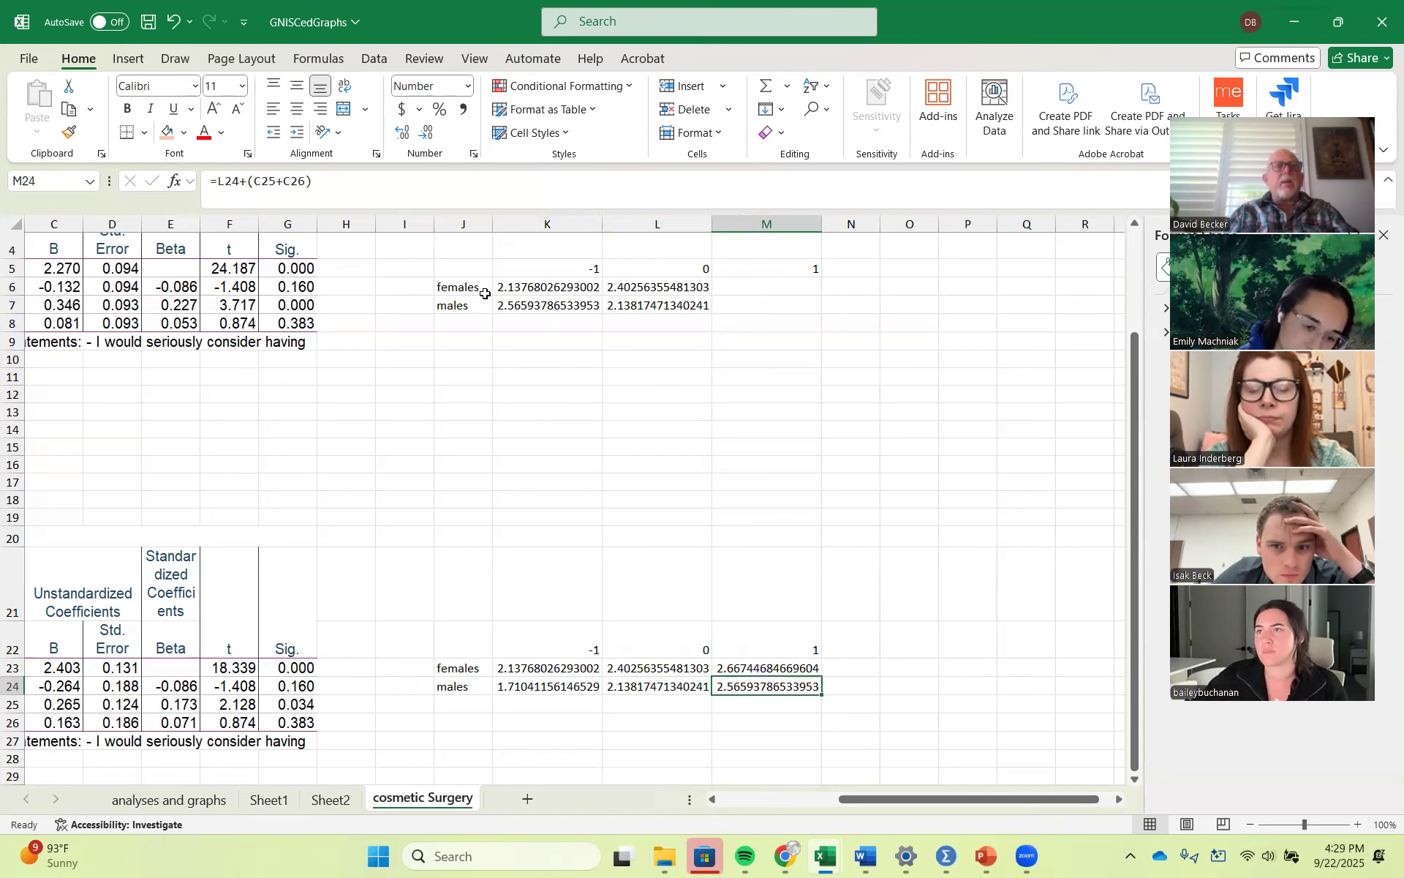
left_click(283, 185)
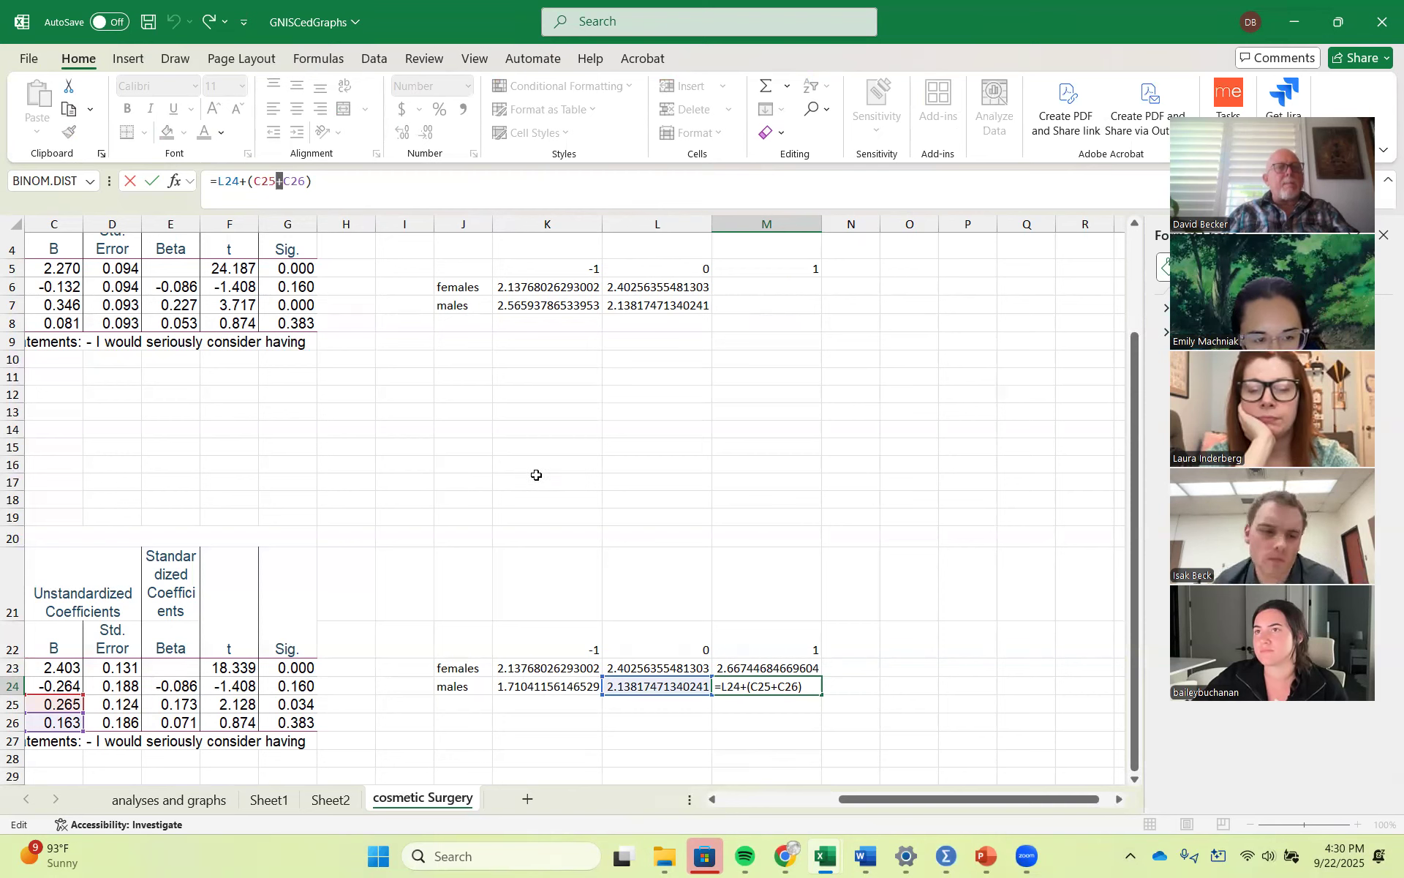
left_click(712, 801)
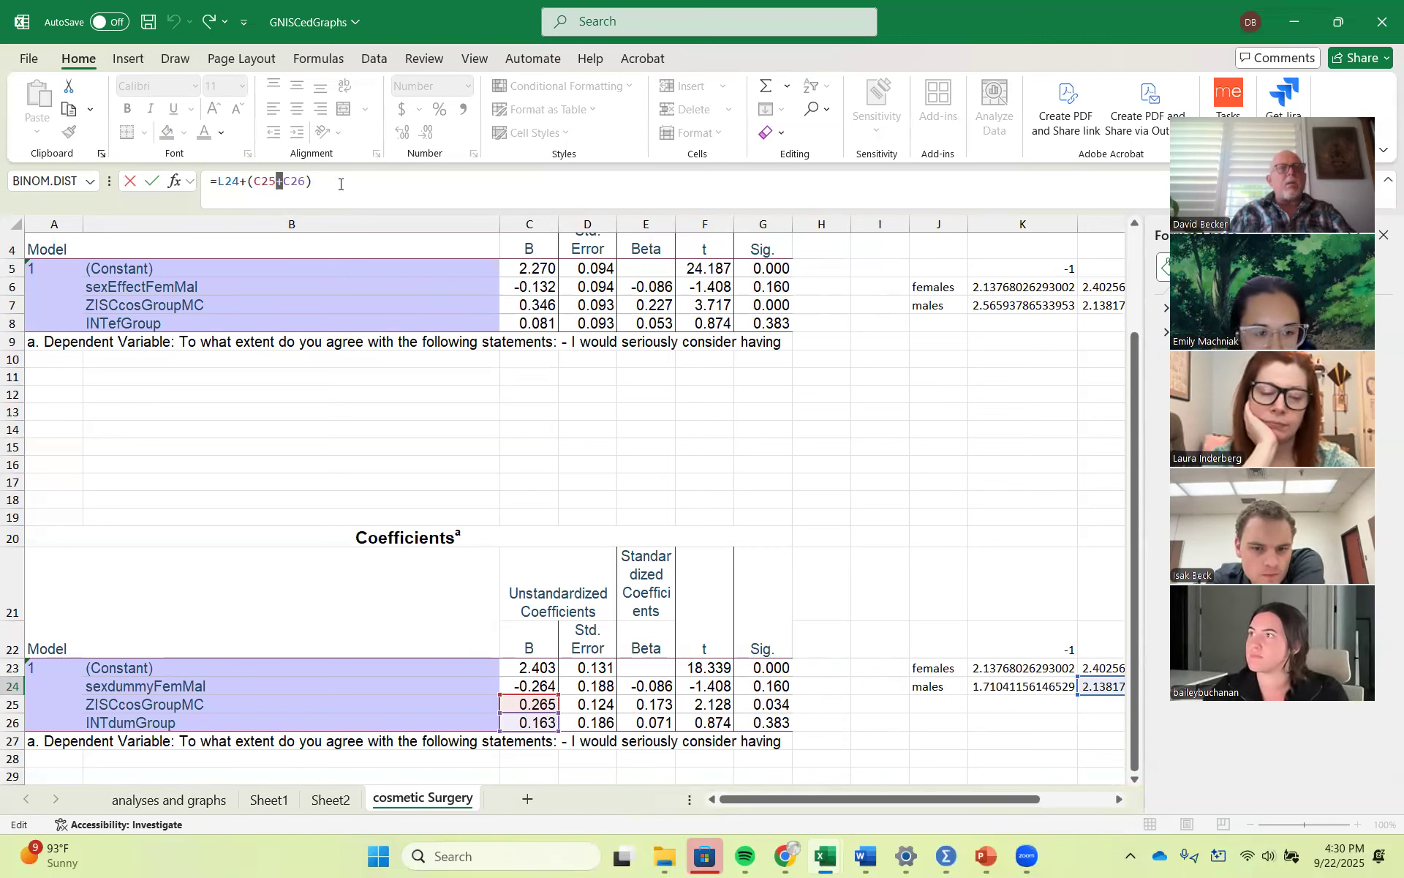
left_click(1054, 775)
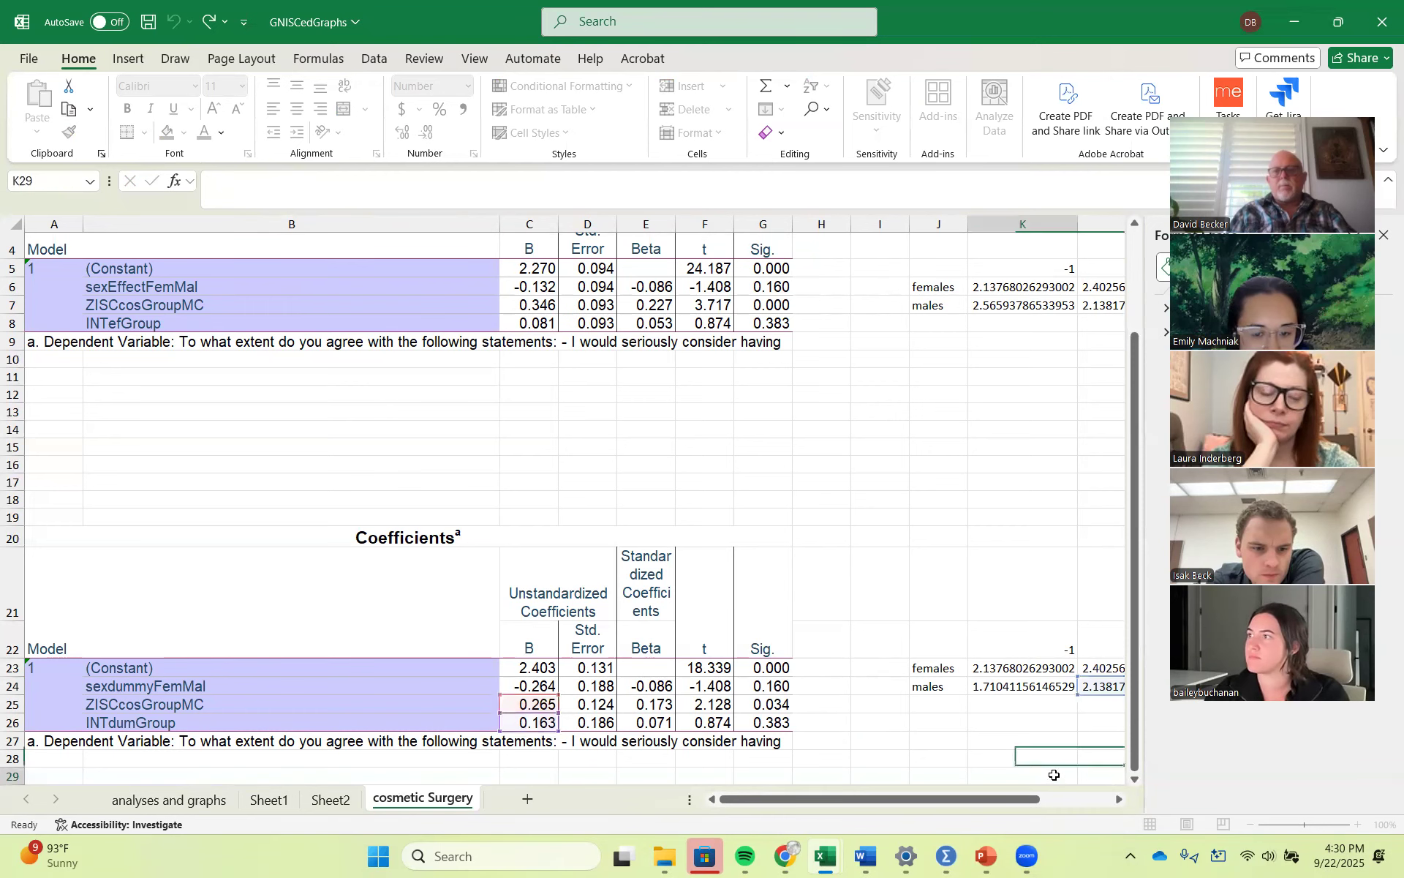
scroll(1113, 799, "right", 3)
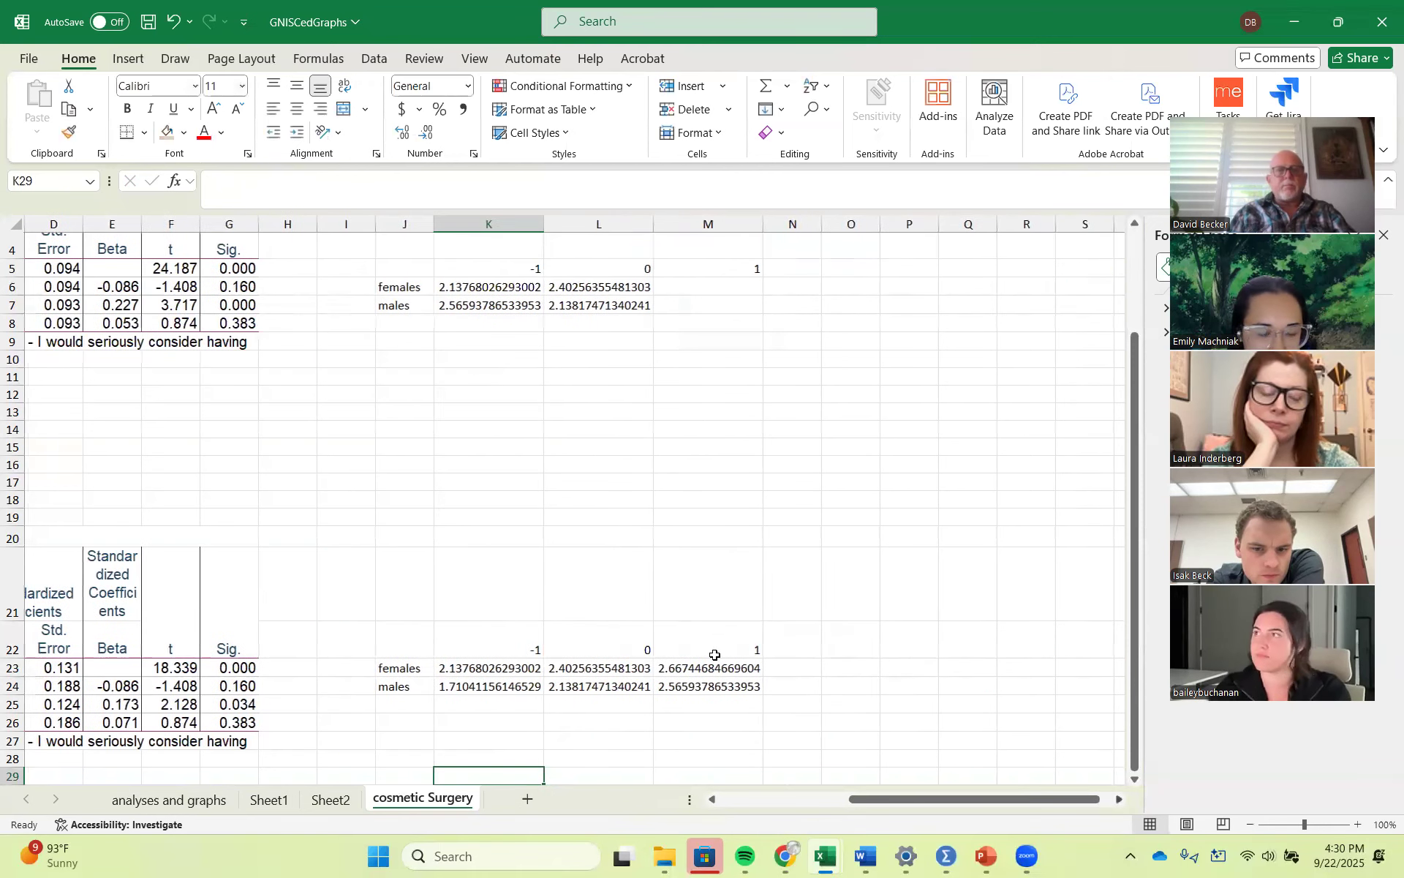
left_click(682, 668)
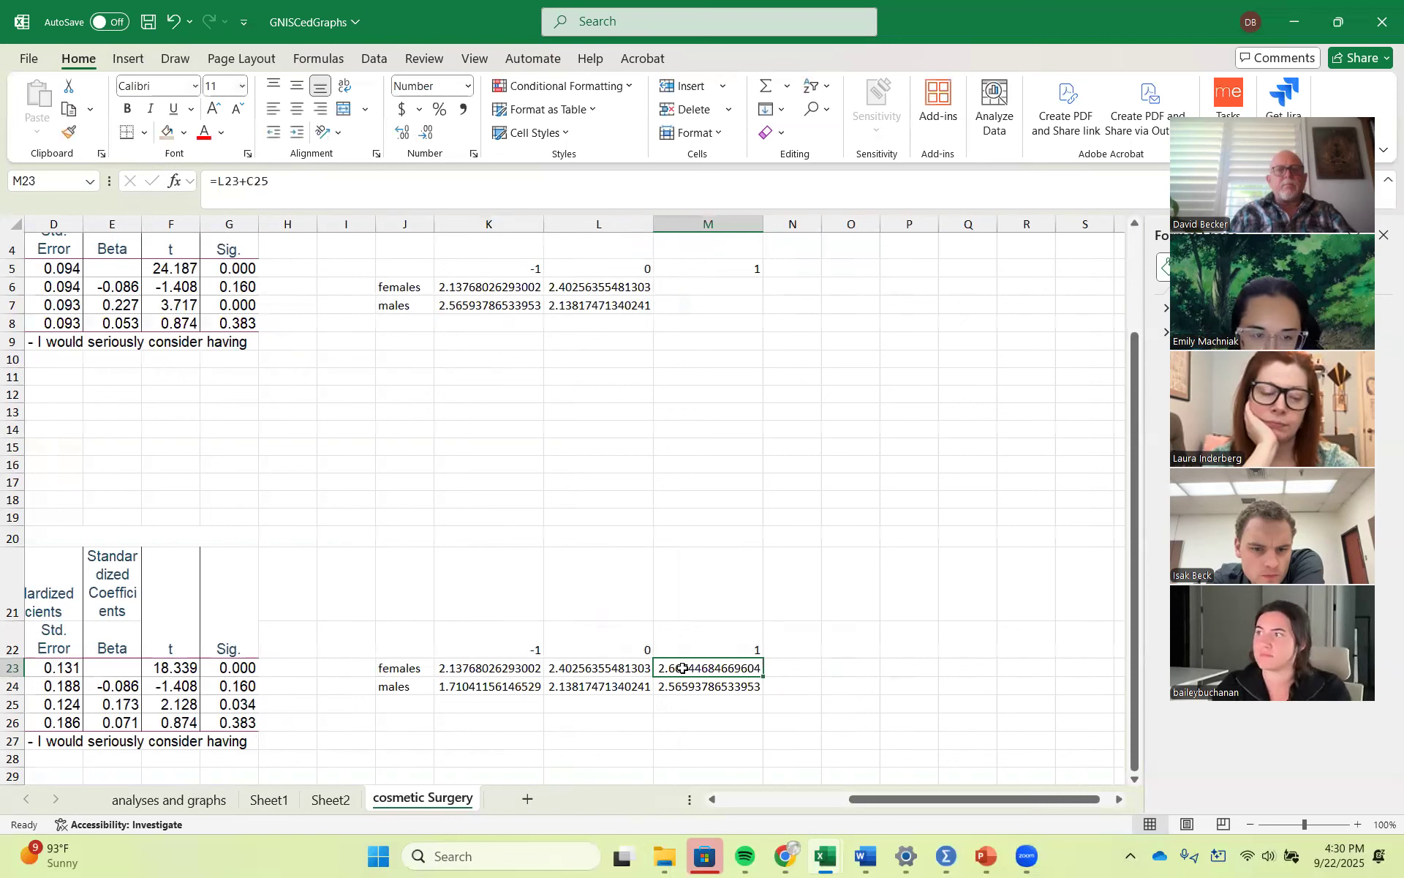
Step: Insert a basic 2-D line chart from the dummy-coded predicted values table in J22:M24
left_click_drag(392, 641, 685, 687)
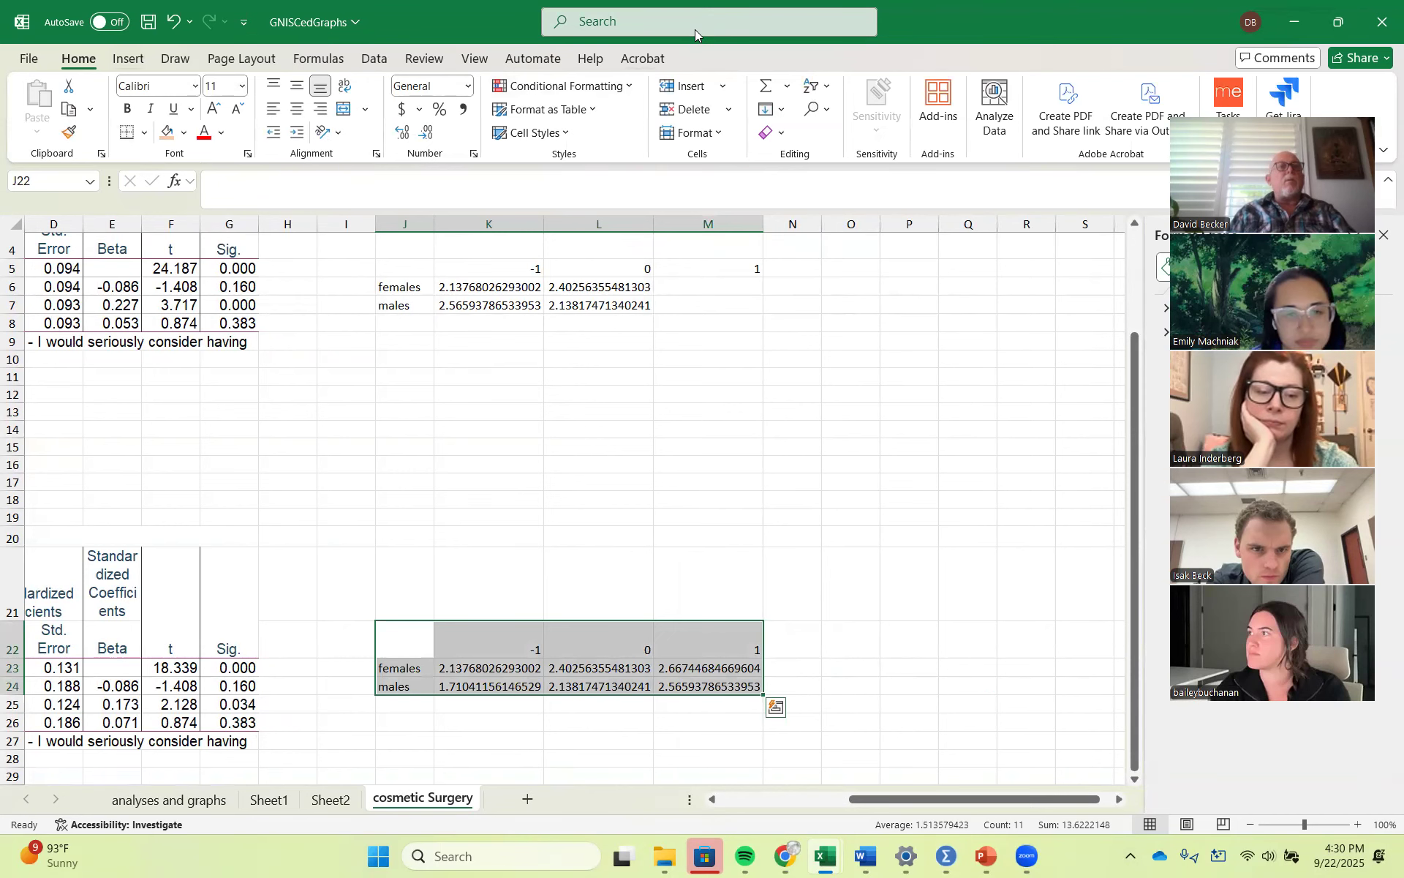
left_click(128, 58)
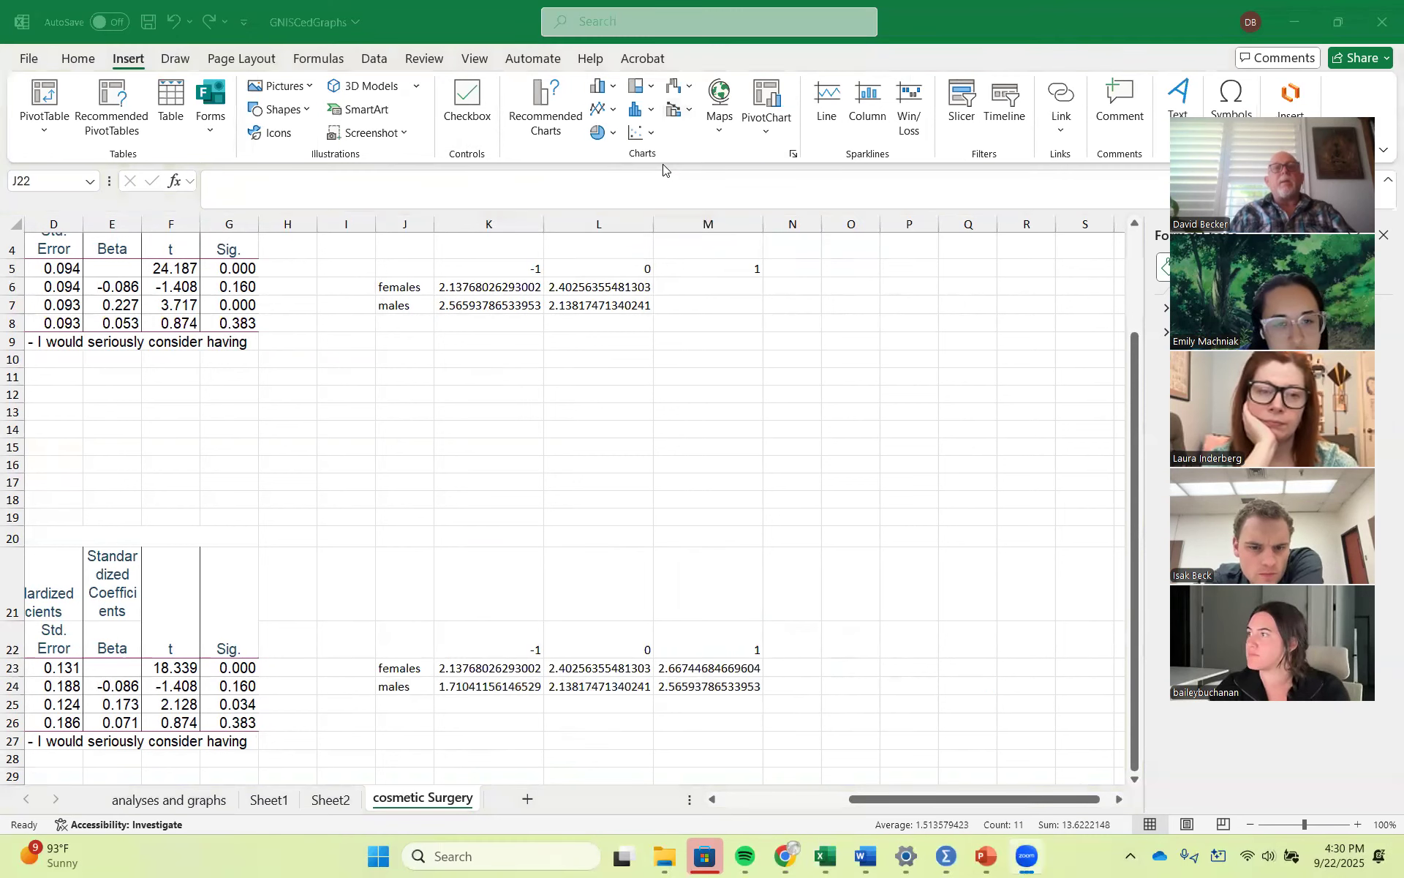
left_click(598, 108)
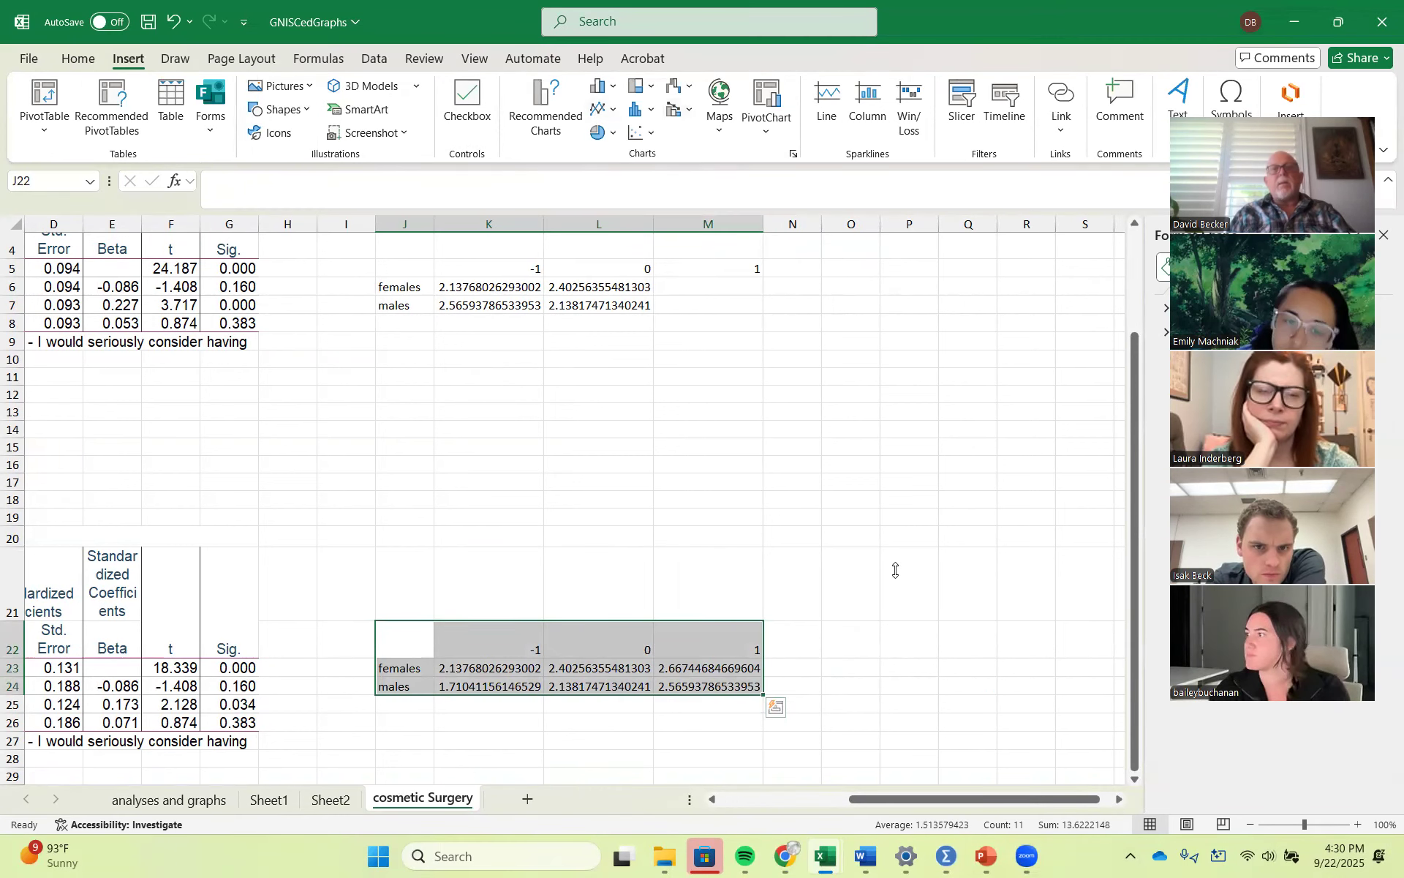
left_click(598, 108)
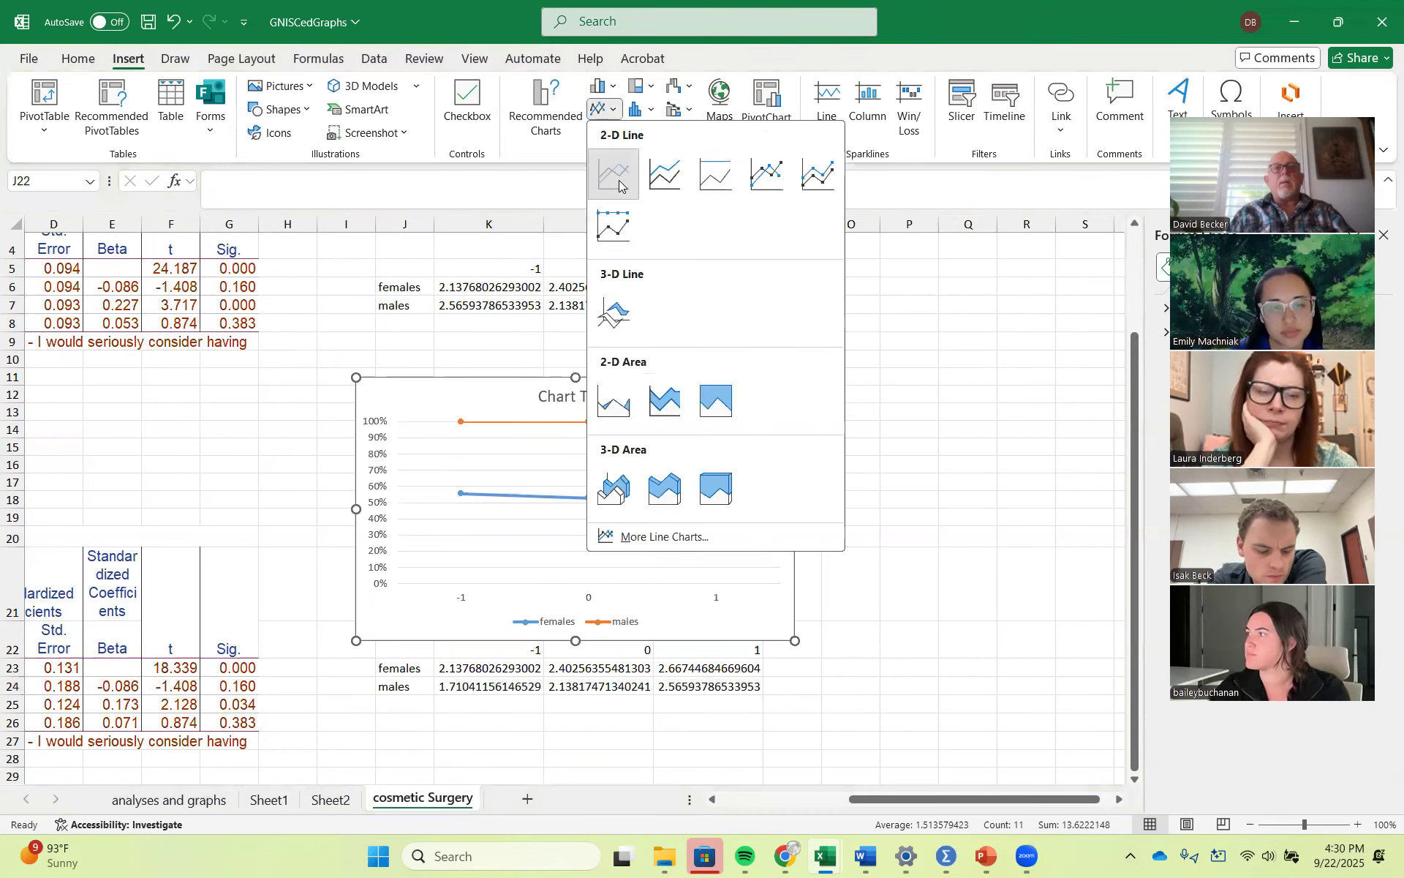
left_click(619, 180)
left_click_drag(475, 483, 434, 455)
Step: Format the line chart's vertical axis numbers to show 1 decimal place
right_click(394, 481)
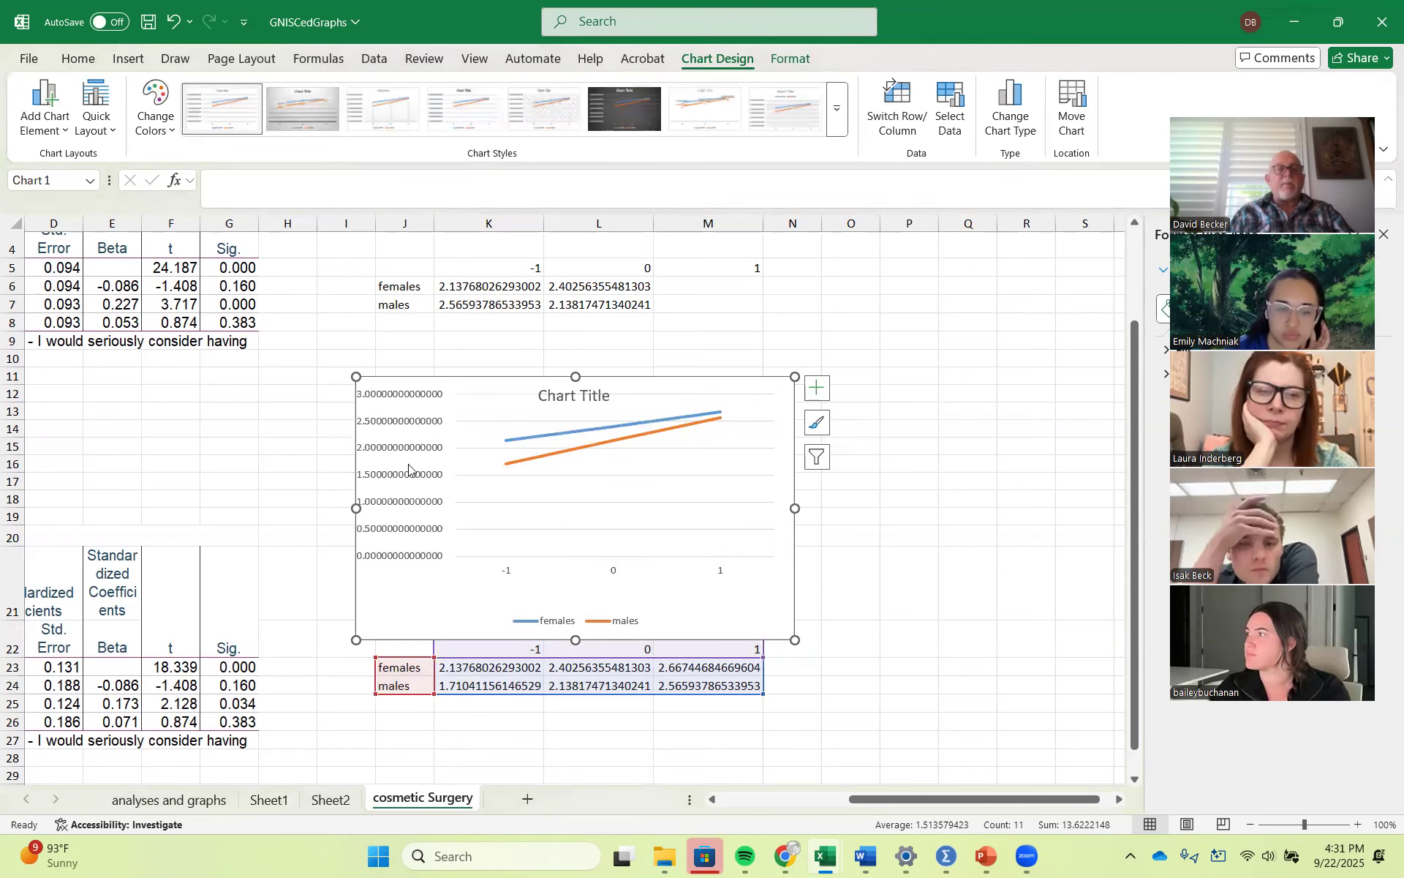
left_click(393, 480)
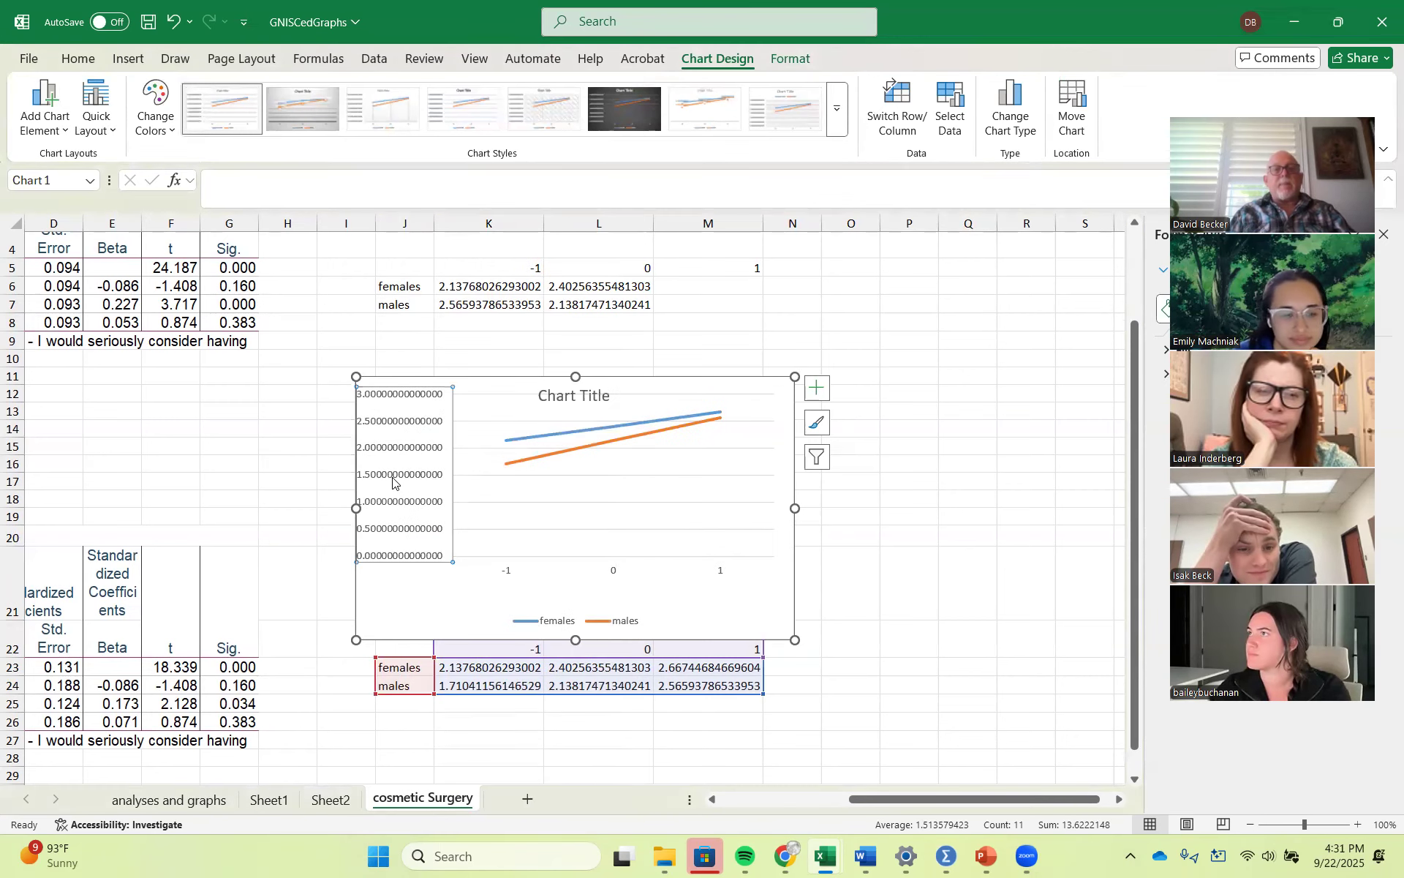
right_click(393, 480)
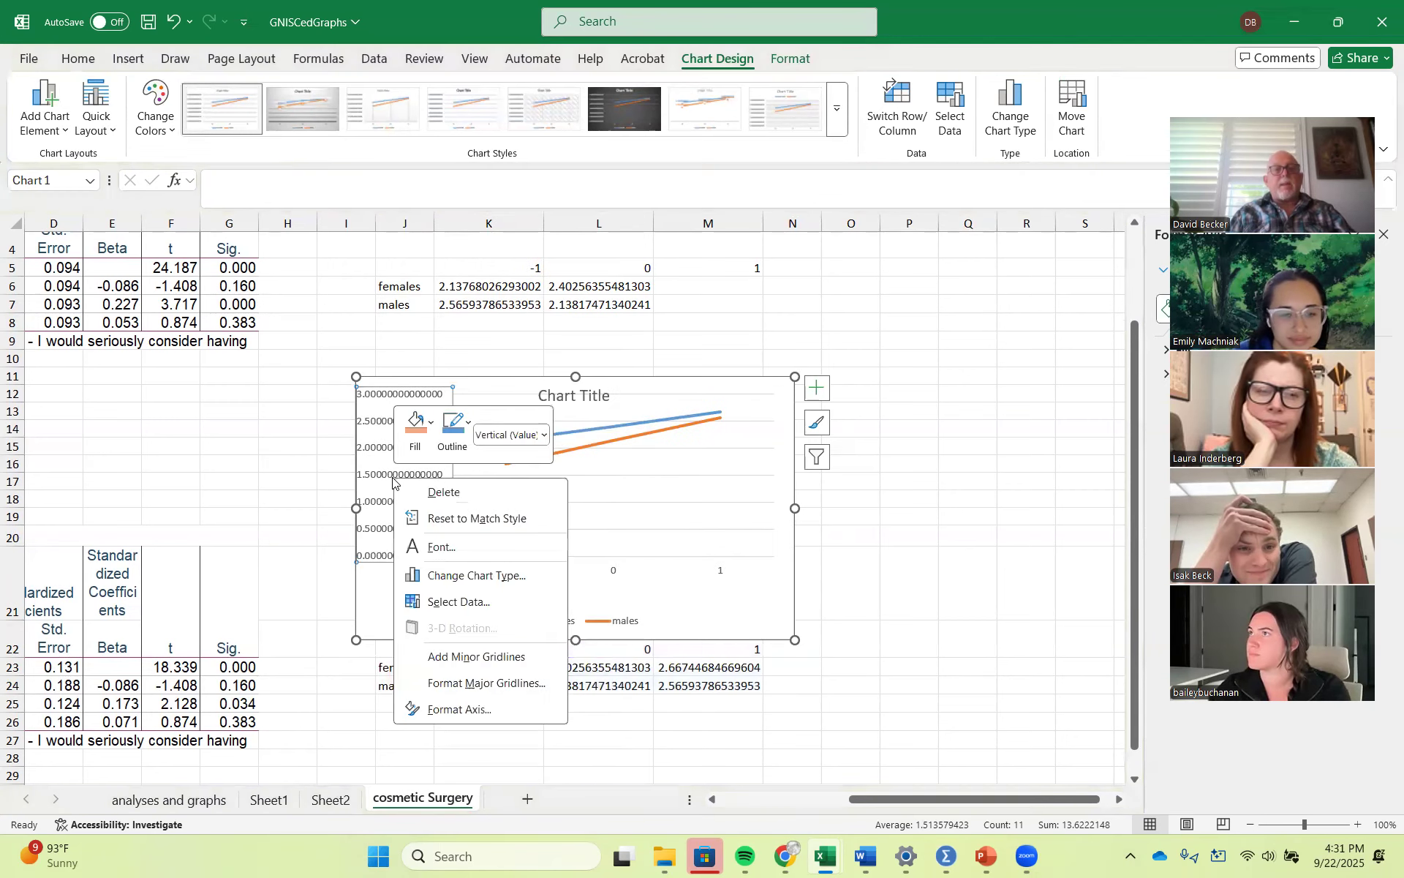
left_click(474, 710)
left_click_drag(1219, 77, 926, 6)
left_click(1218, 771)
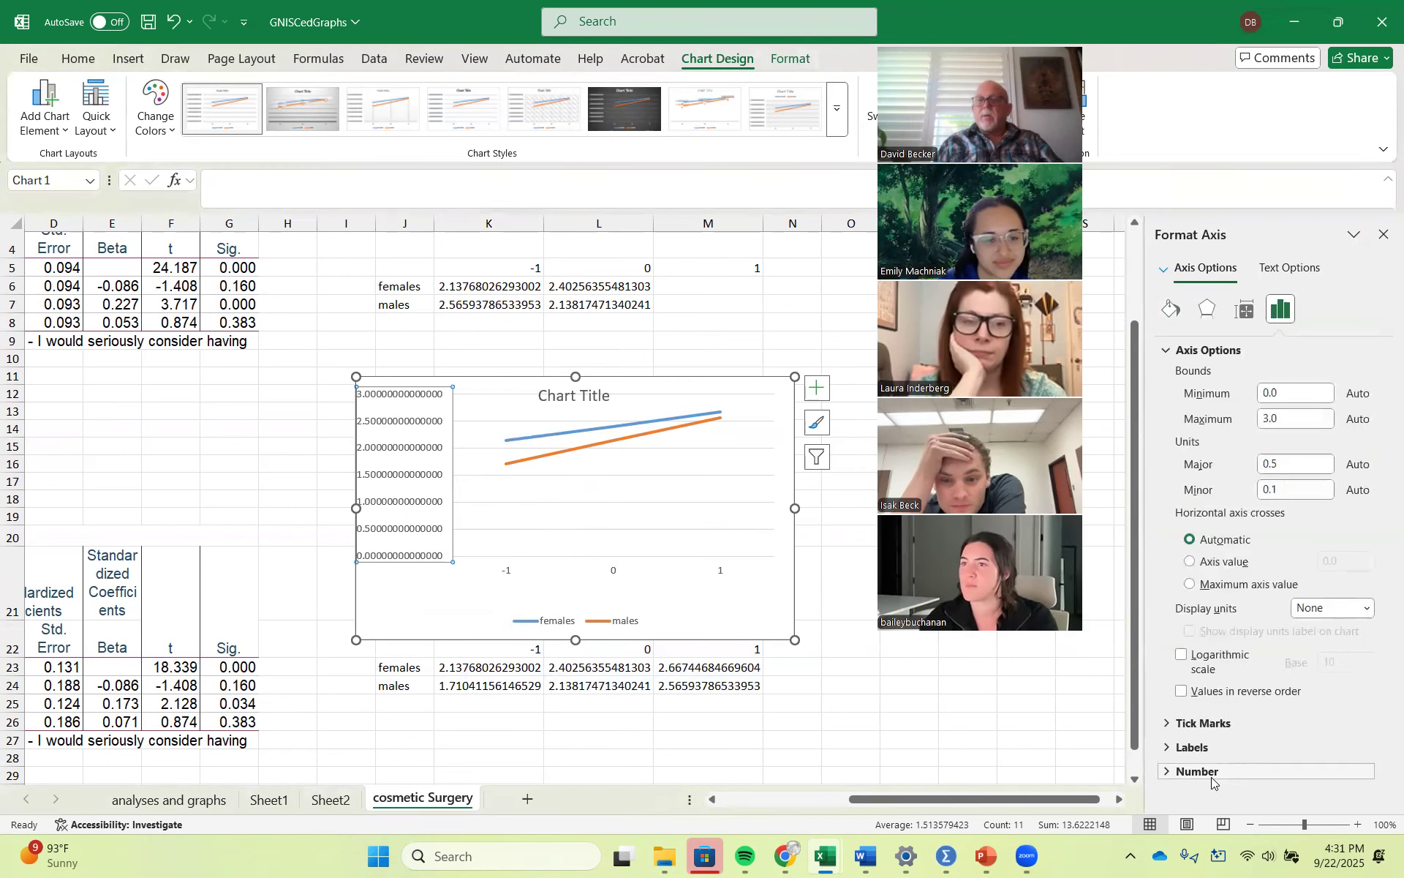
scroll(1381, 687, "down", 3)
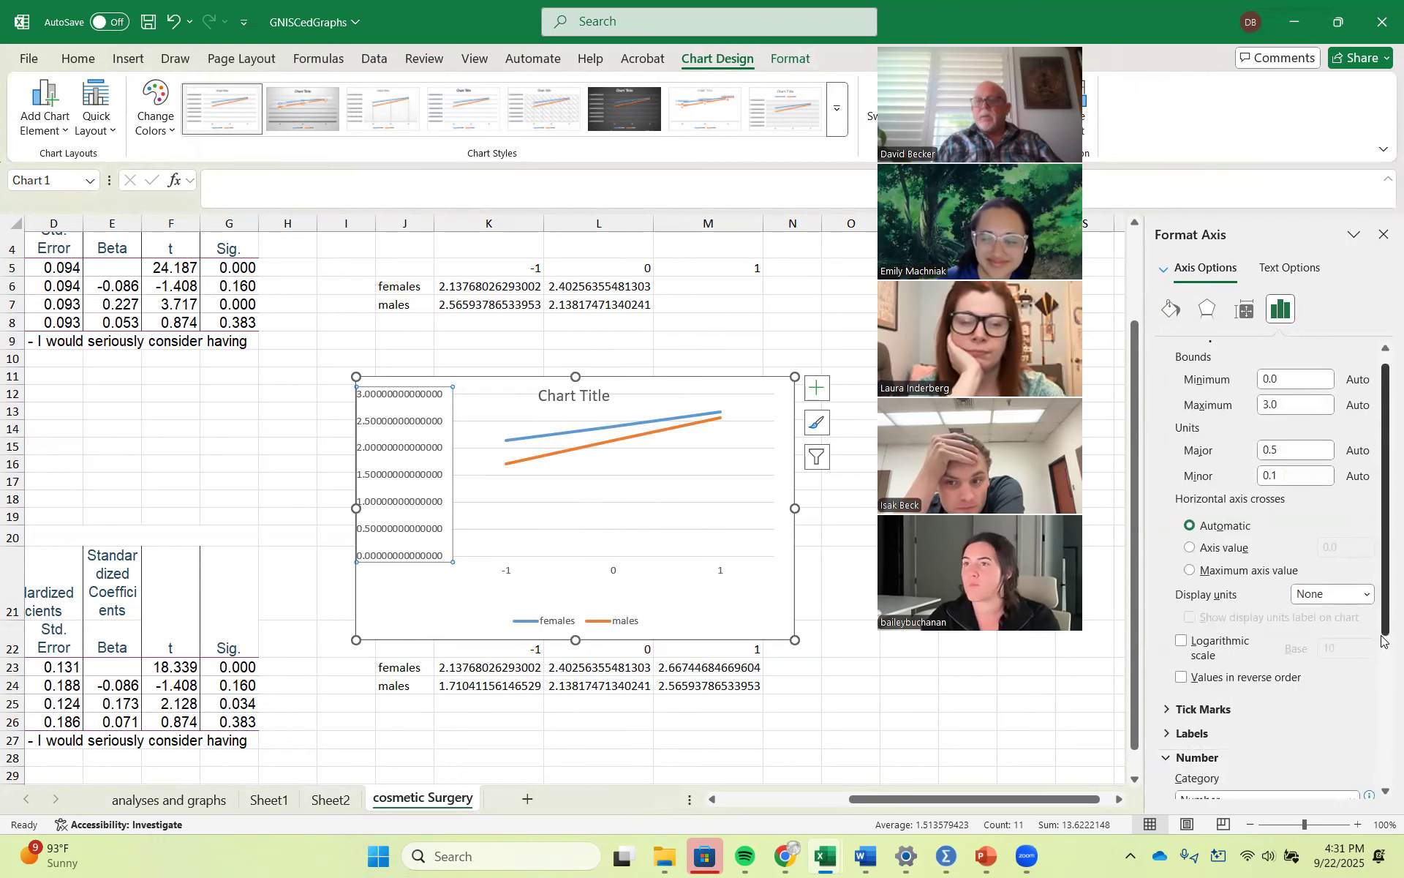
left_click(1291, 692)
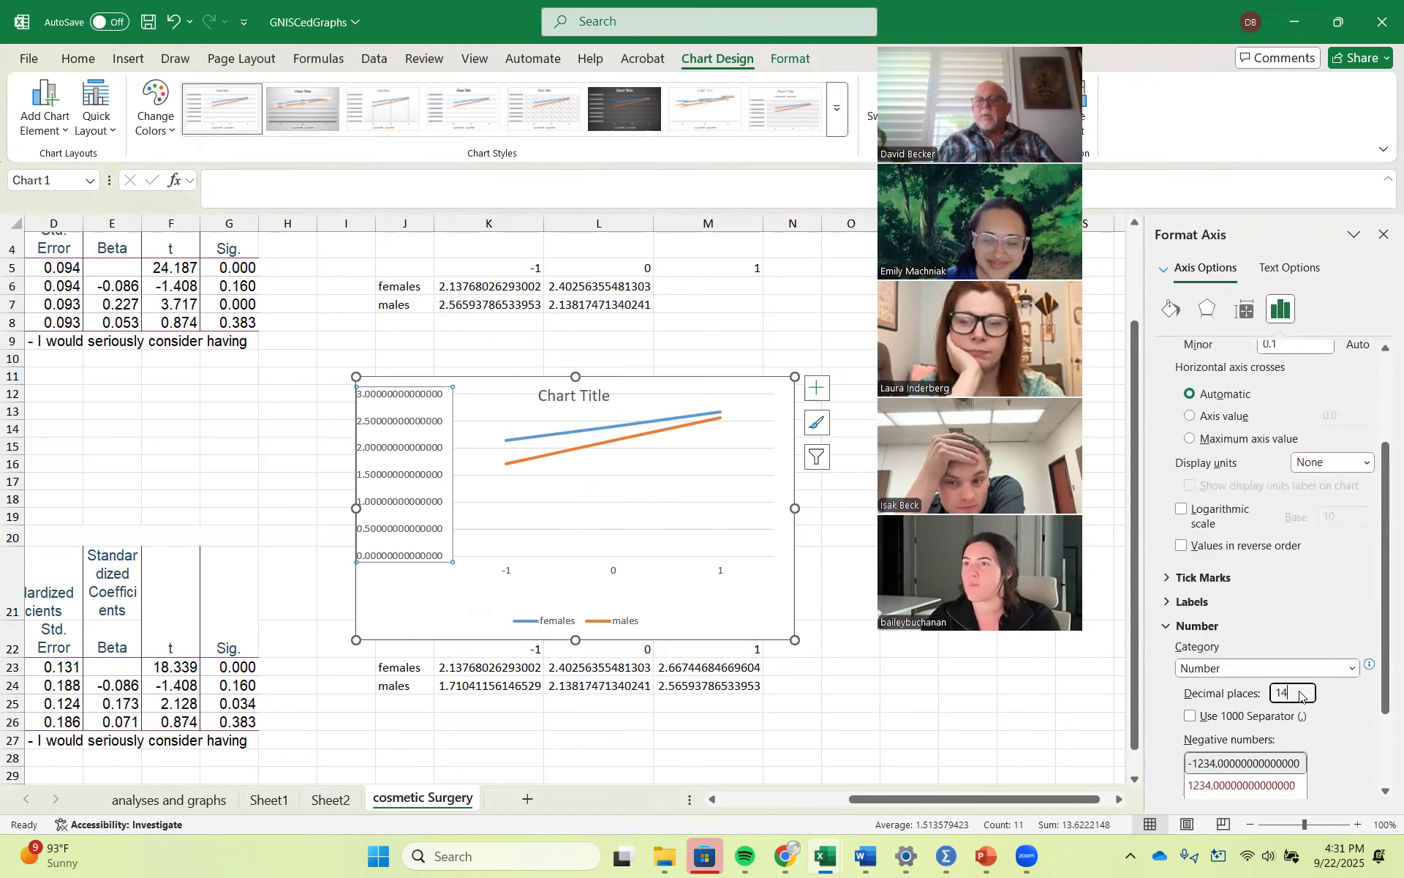
left_click_drag(1291, 692, 1275, 699)
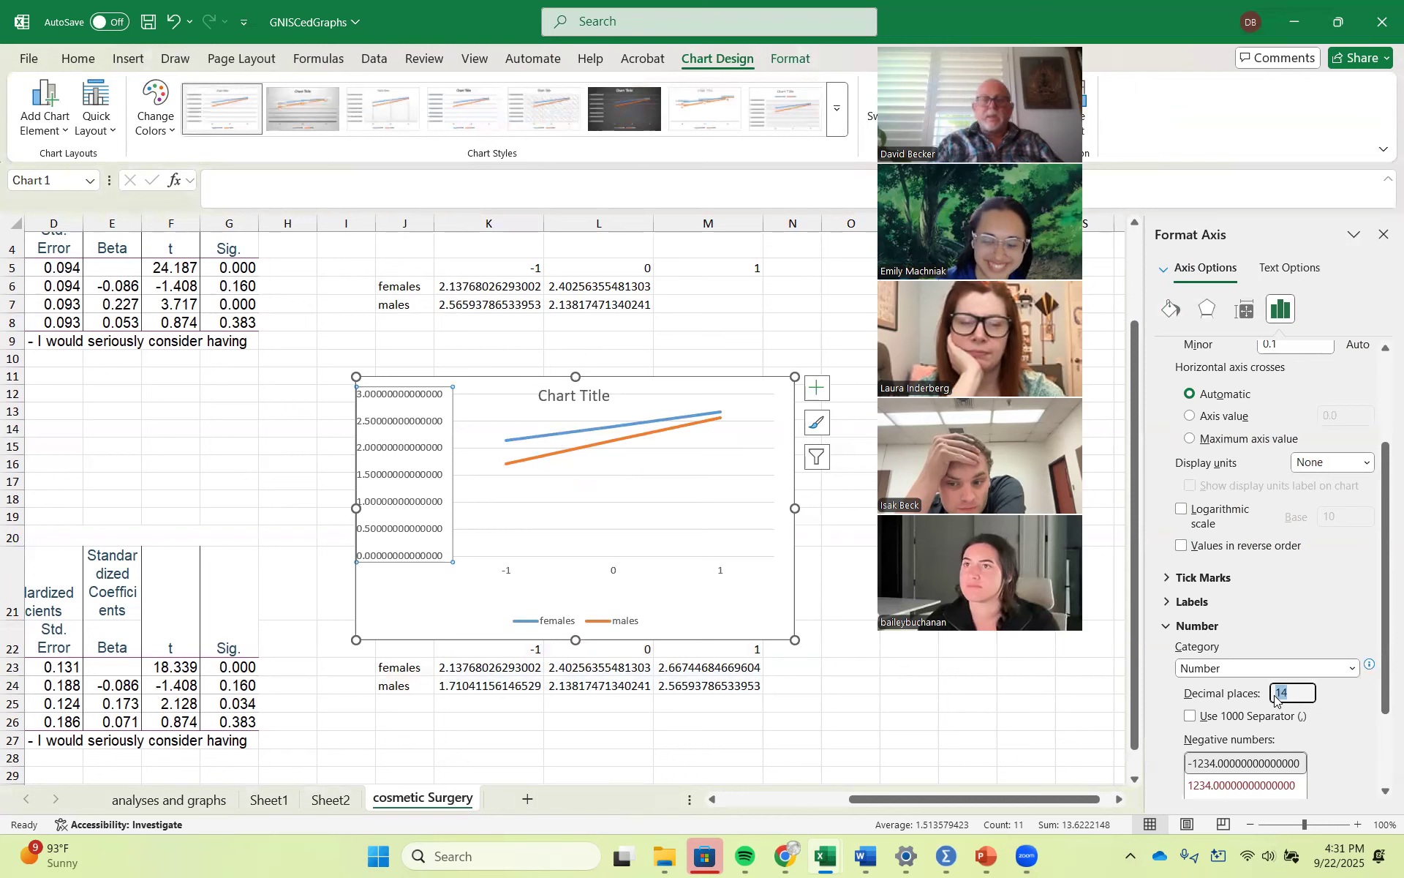
type("1")
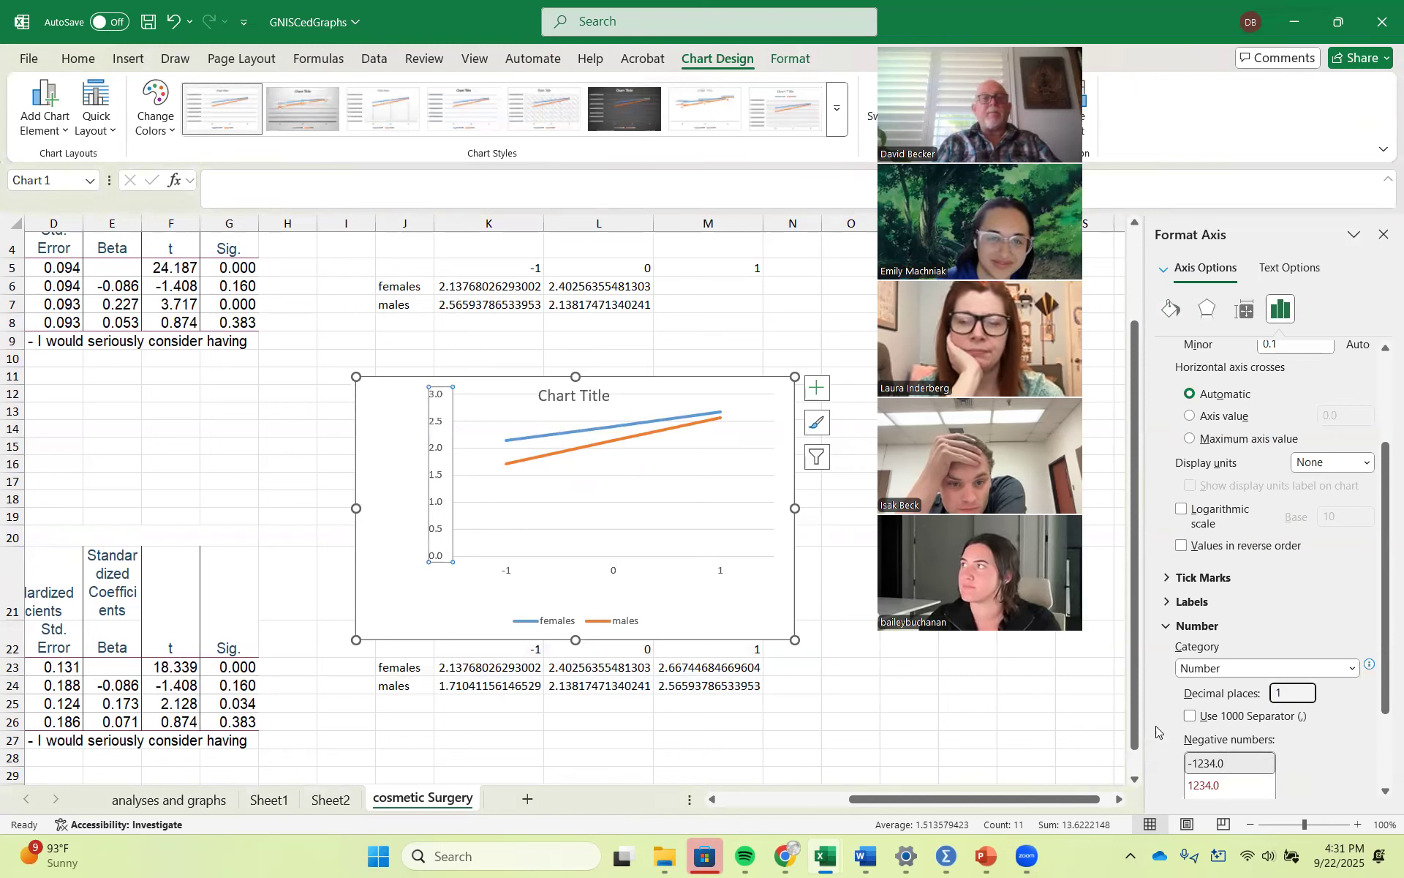
Step: Enlarge the line chart's plot area toward its lower-left corner to fill the freed space
left_click(543, 541)
left_click_drag(453, 557, 404, 585)
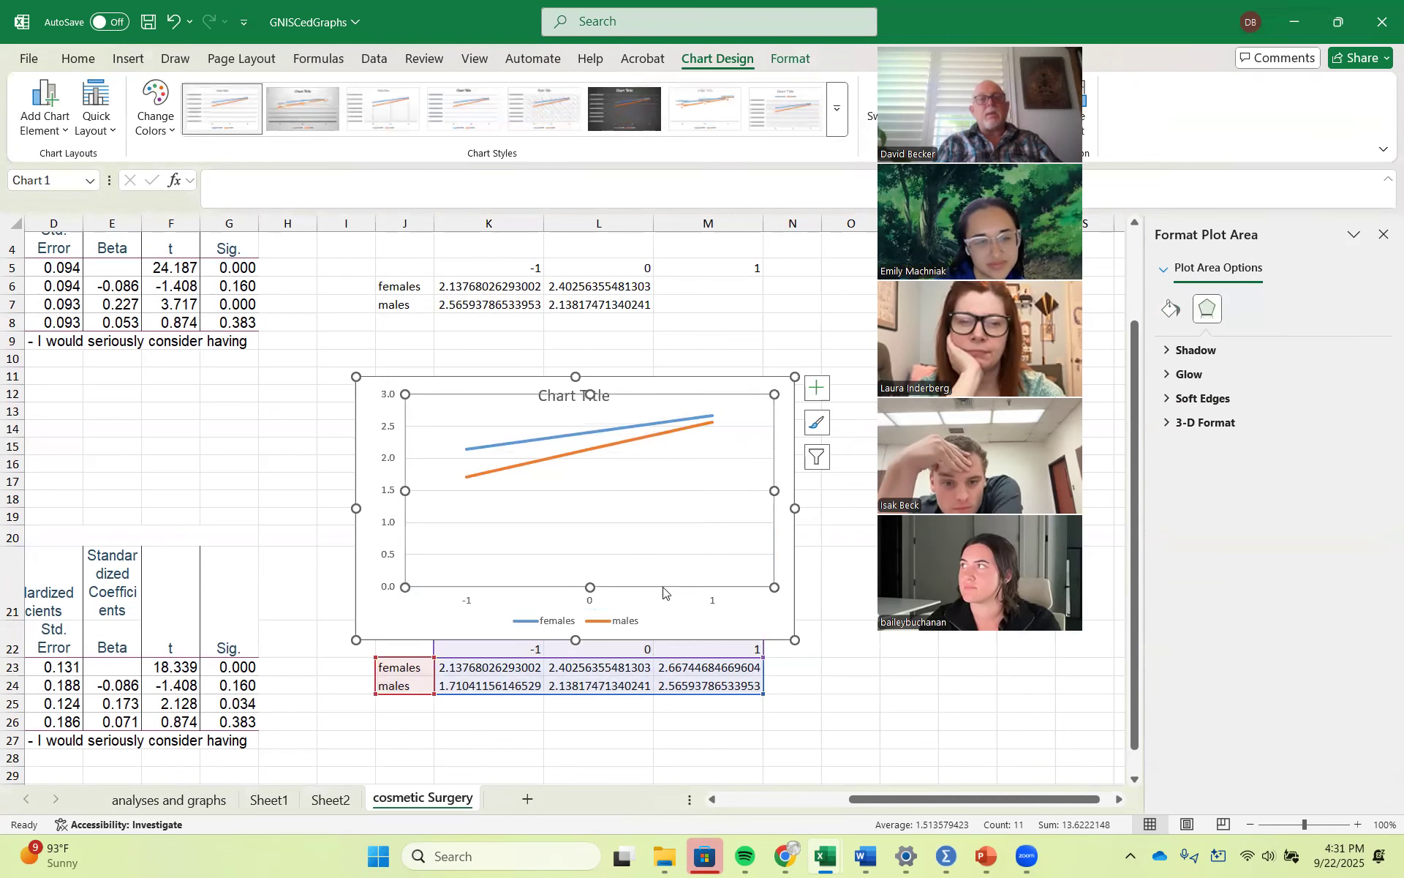
left_click(872, 701)
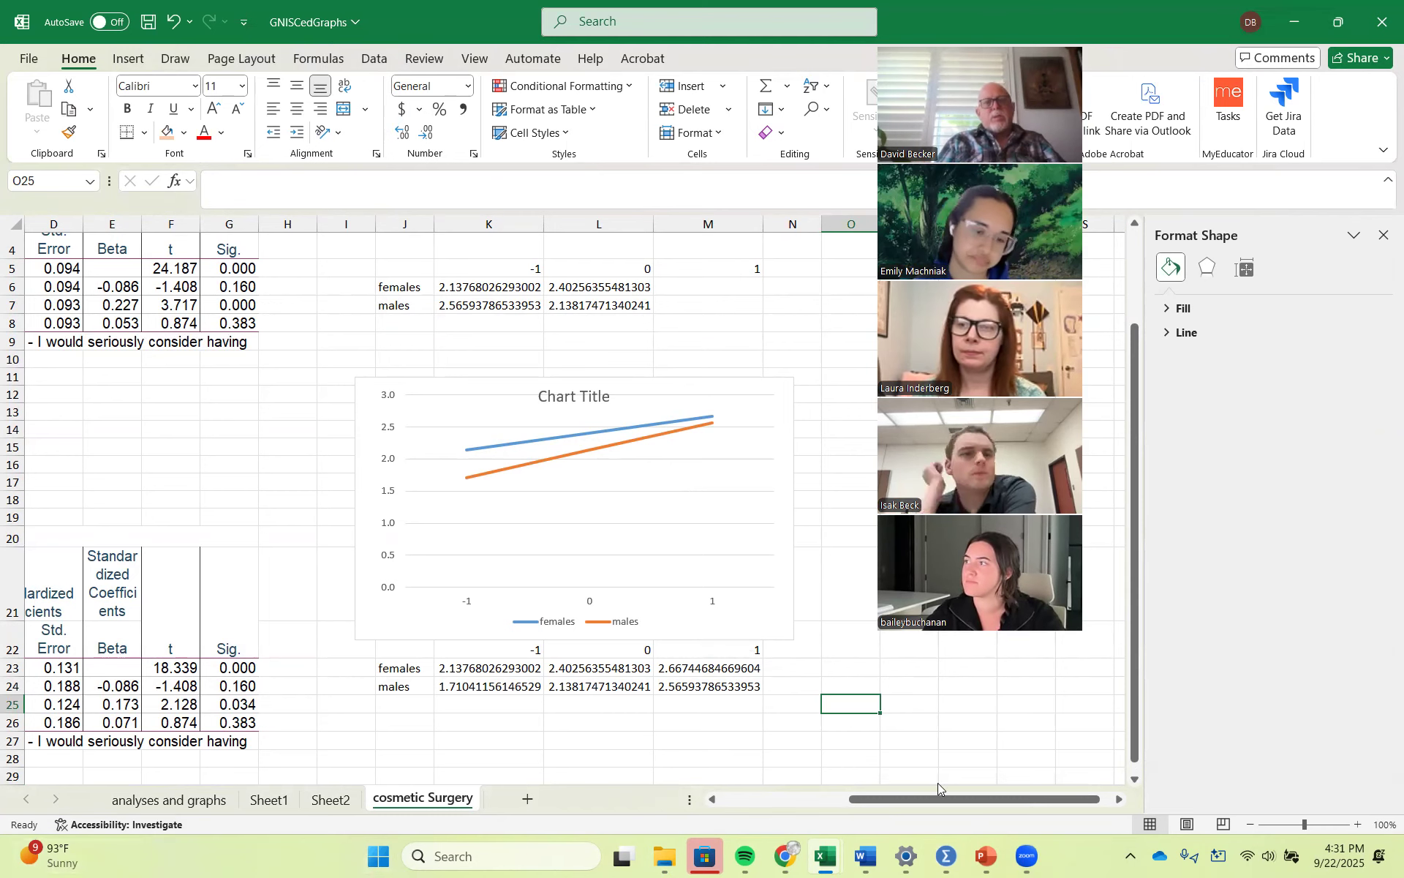
left_click(596, 402)
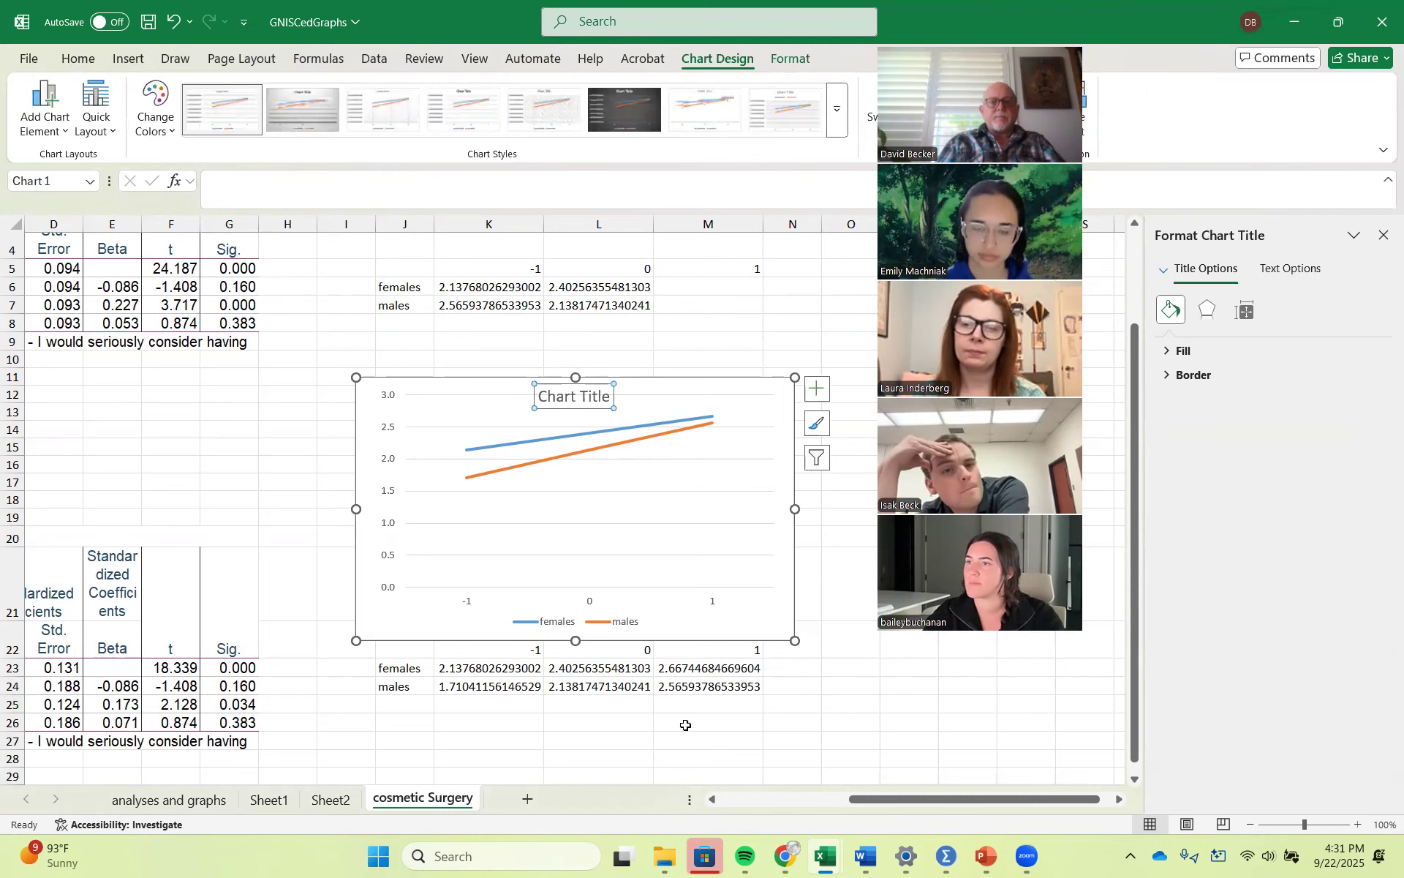
left_click(524, 769)
mouse_move(973, 797)
left_mouse_down()
mouse_move(879, 815)
mouse_move(987, 819)
mouse_move(969, 822)
left_mouse_up()
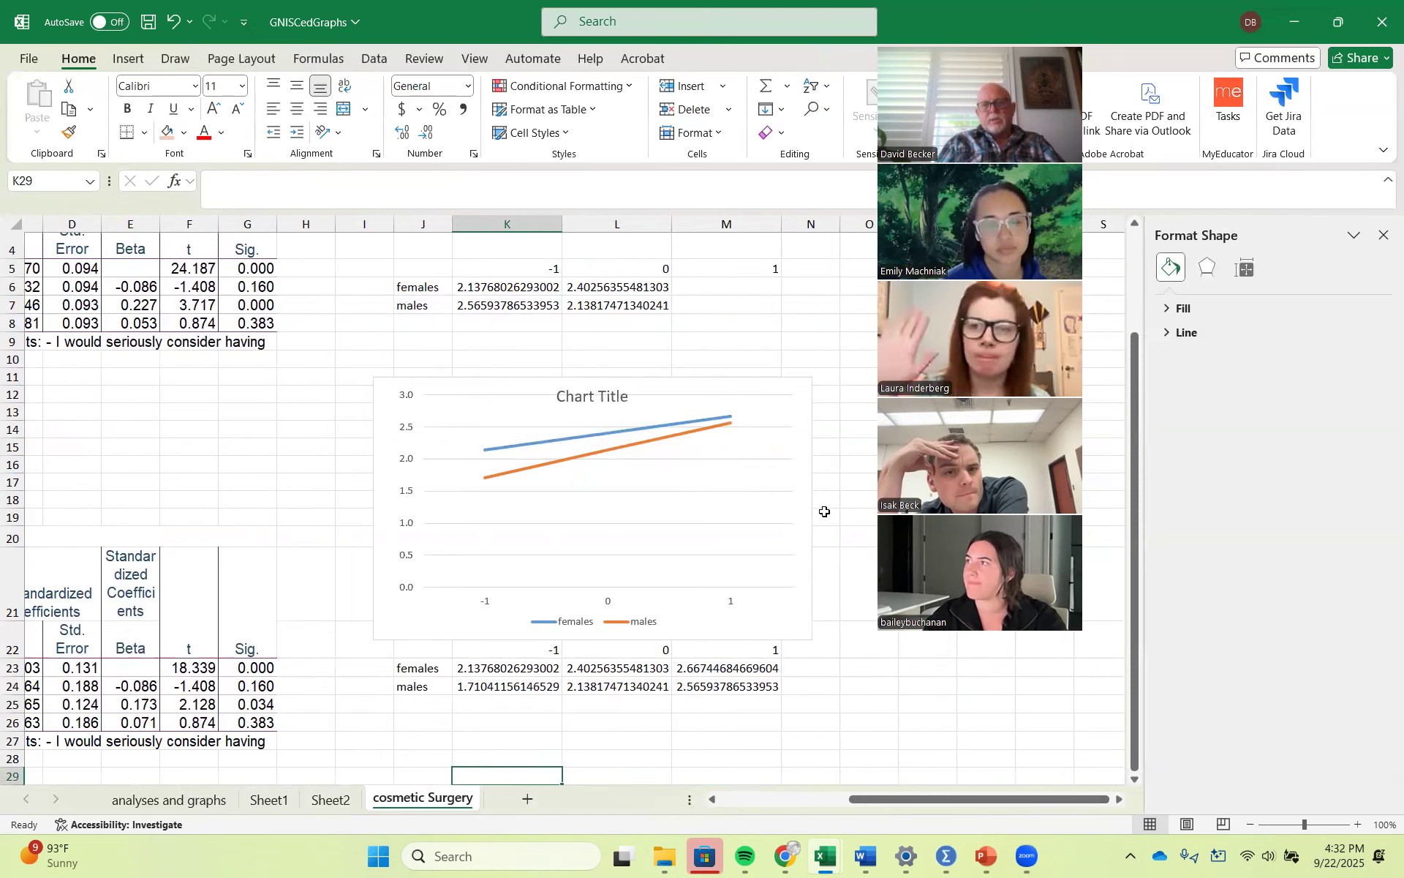
left_click_drag(1194, 63, 1185, 177)
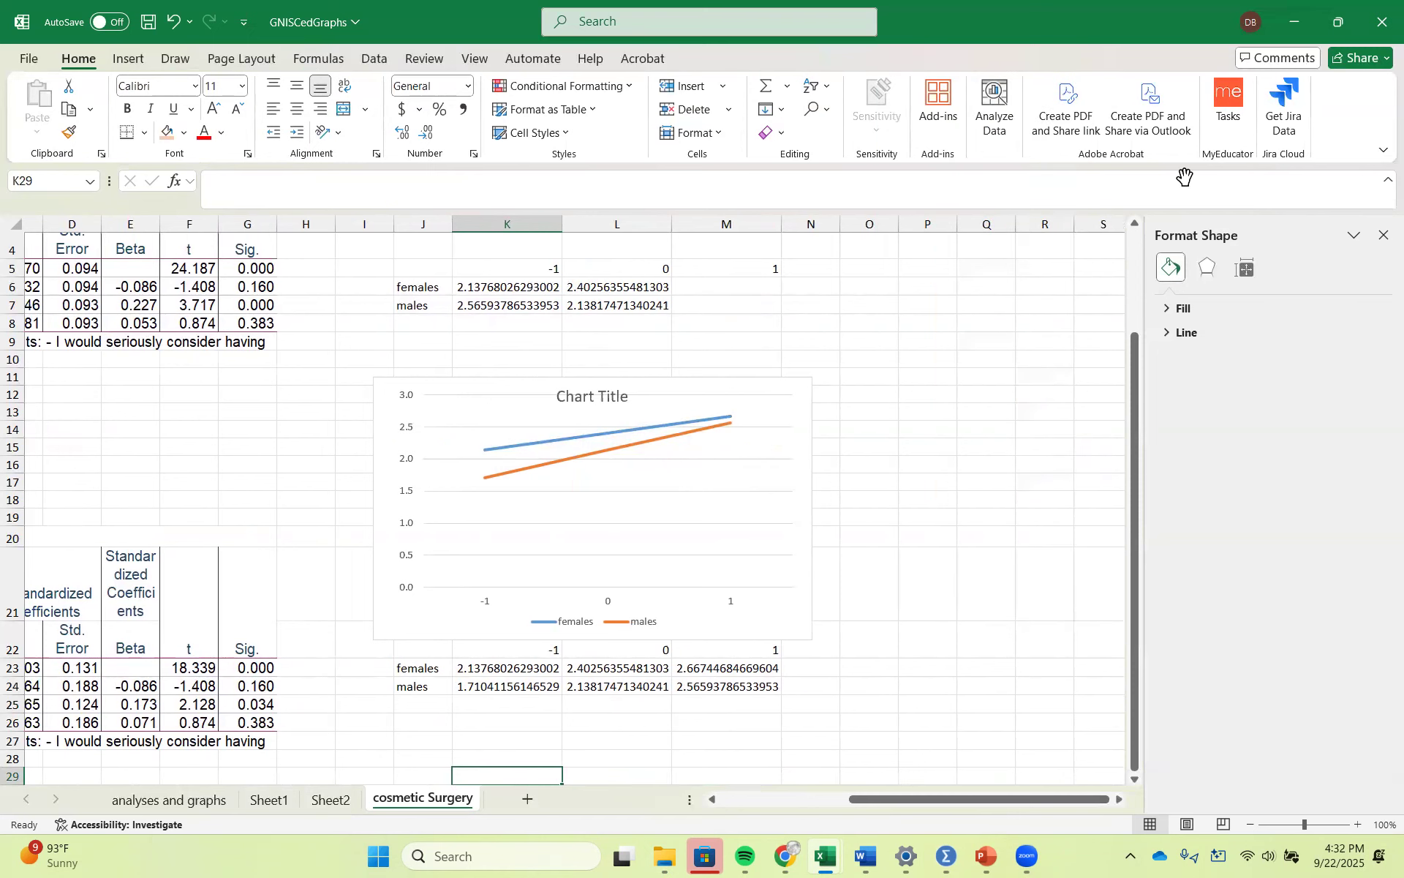
left_click(1185, 177)
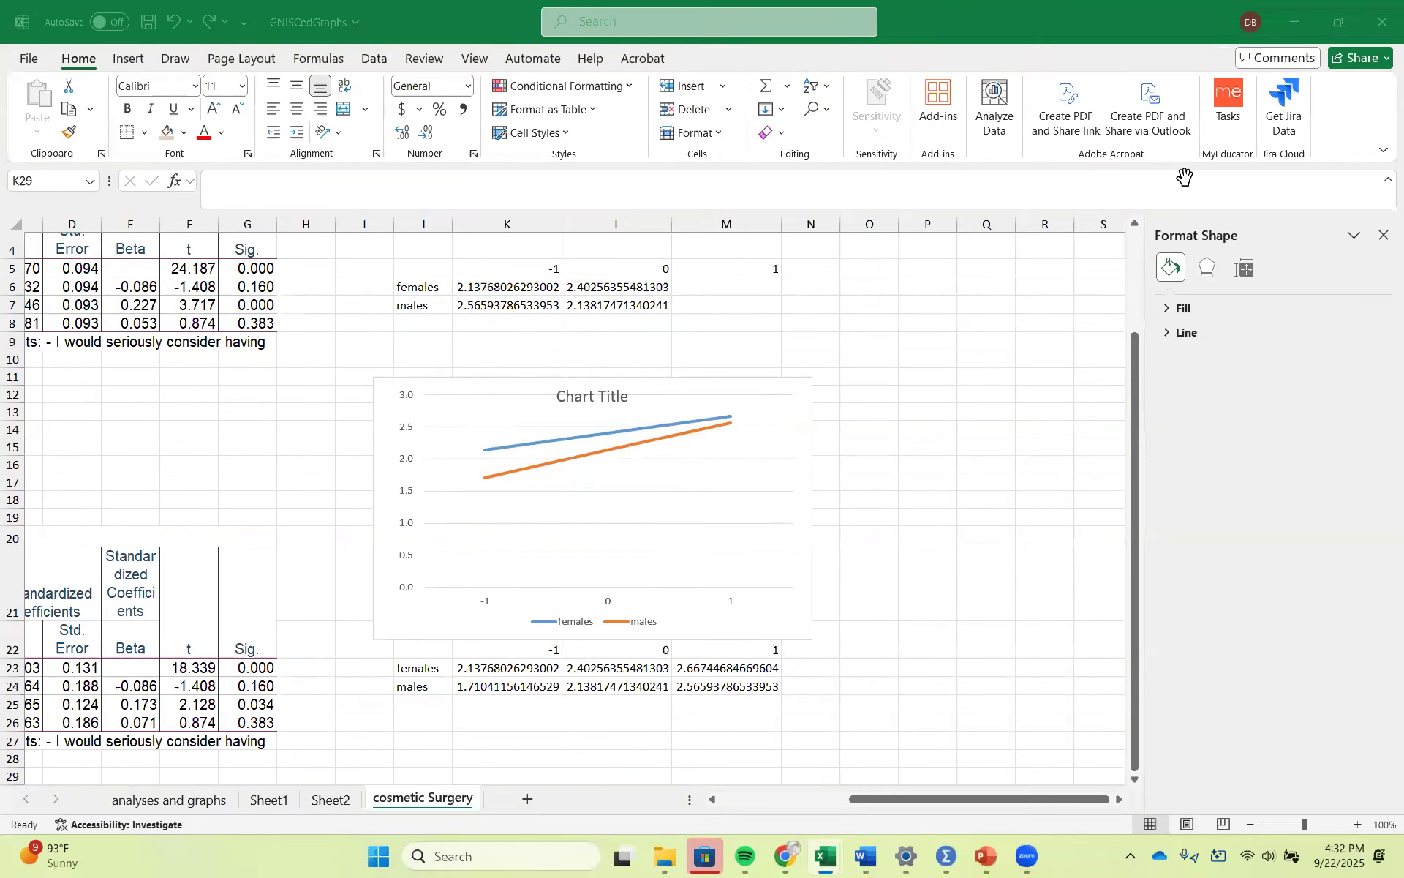
mouse_move(827, 857)
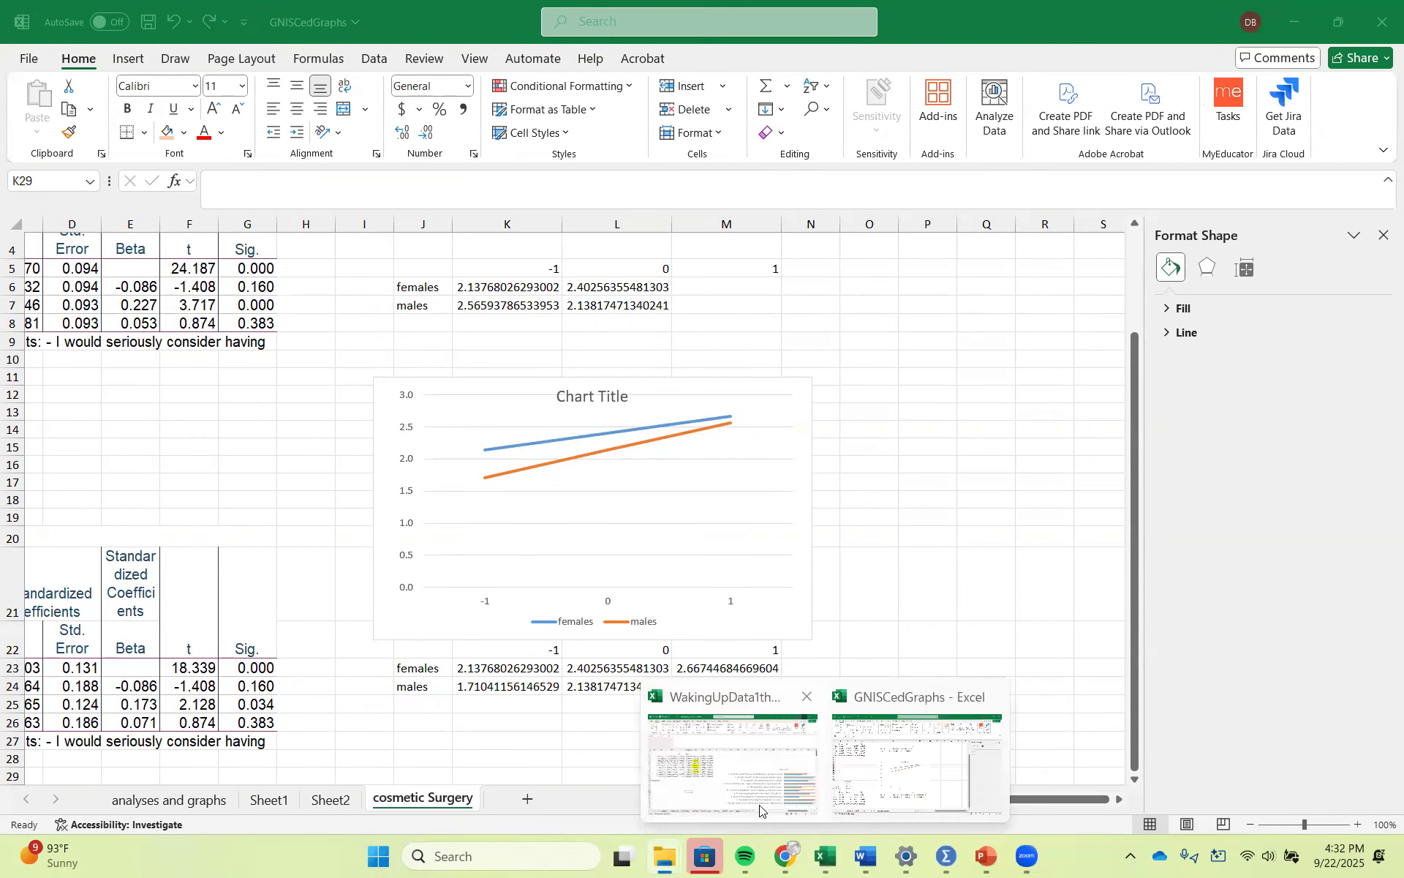
left_click(887, 765)
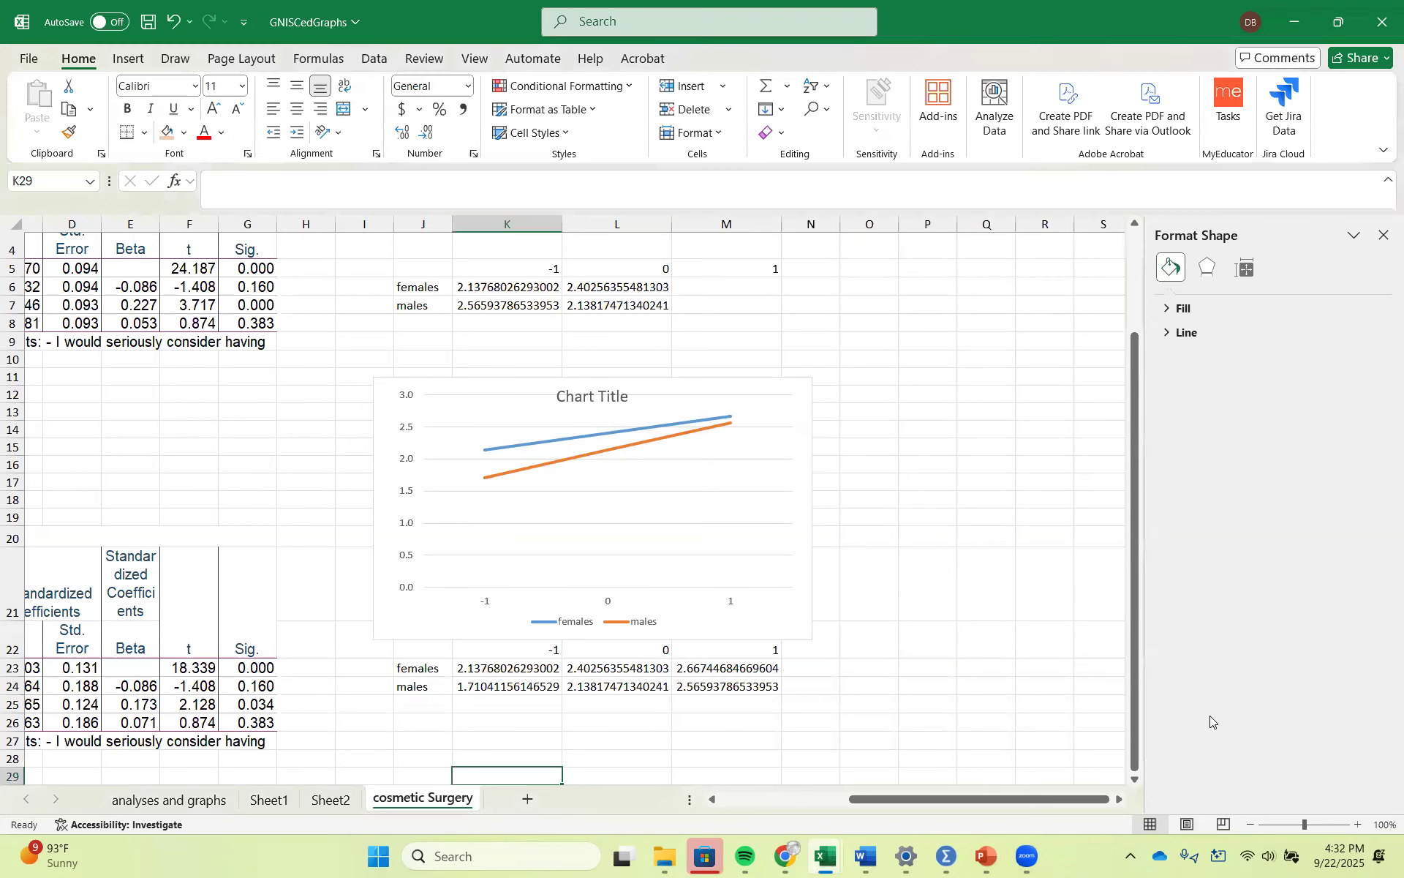
Step: Compare the sex term's coefficient and t value between the effect-coded and dummy-coded coefficient tables, alongside the predicted values chart
left_click_drag(1029, 808, 968, 810)
left_click_drag(1134, 763, 1150, 590)
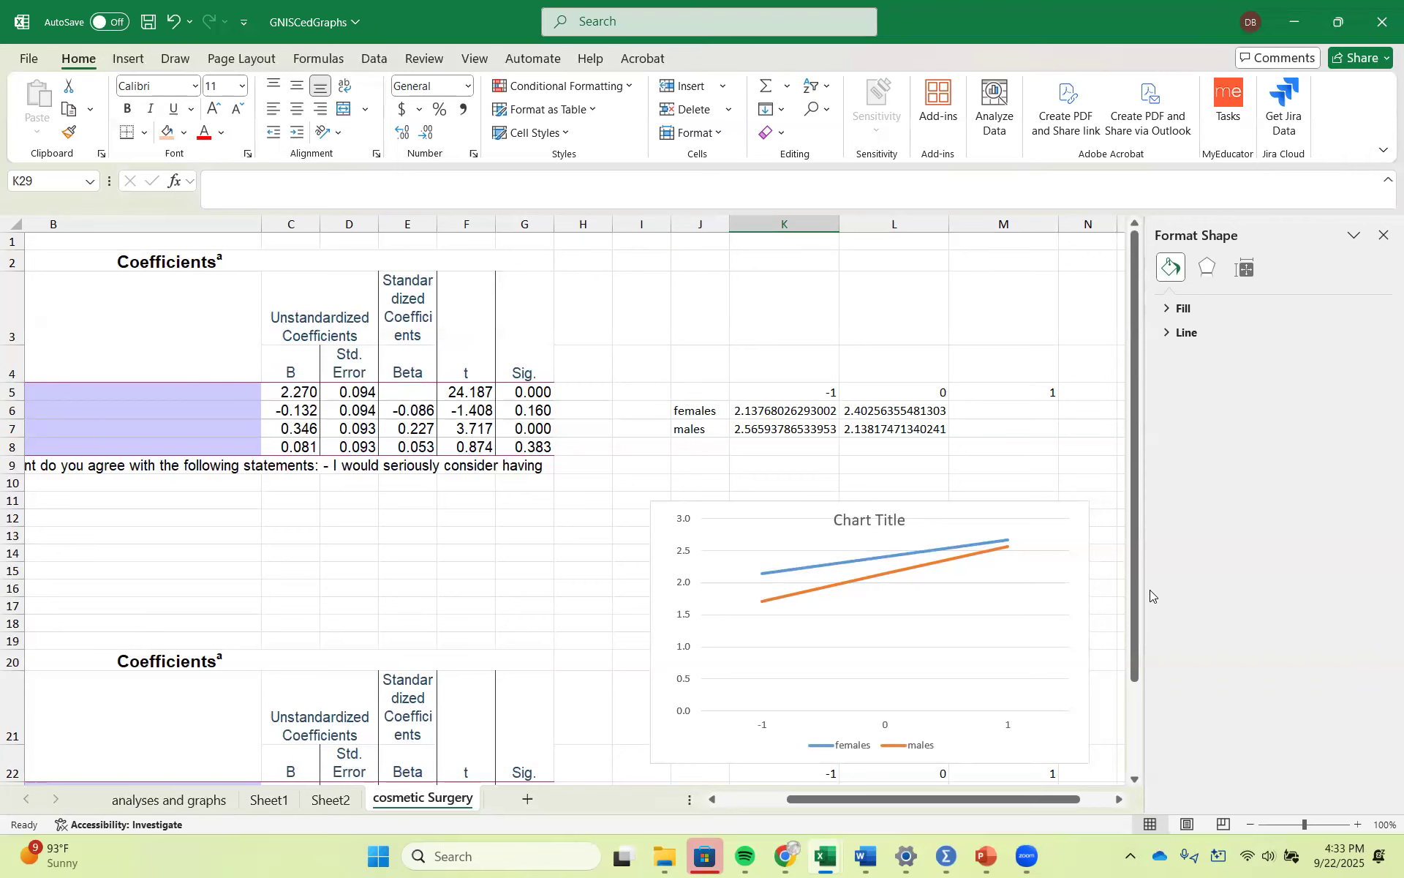
left_click_drag(962, 799, 866, 809)
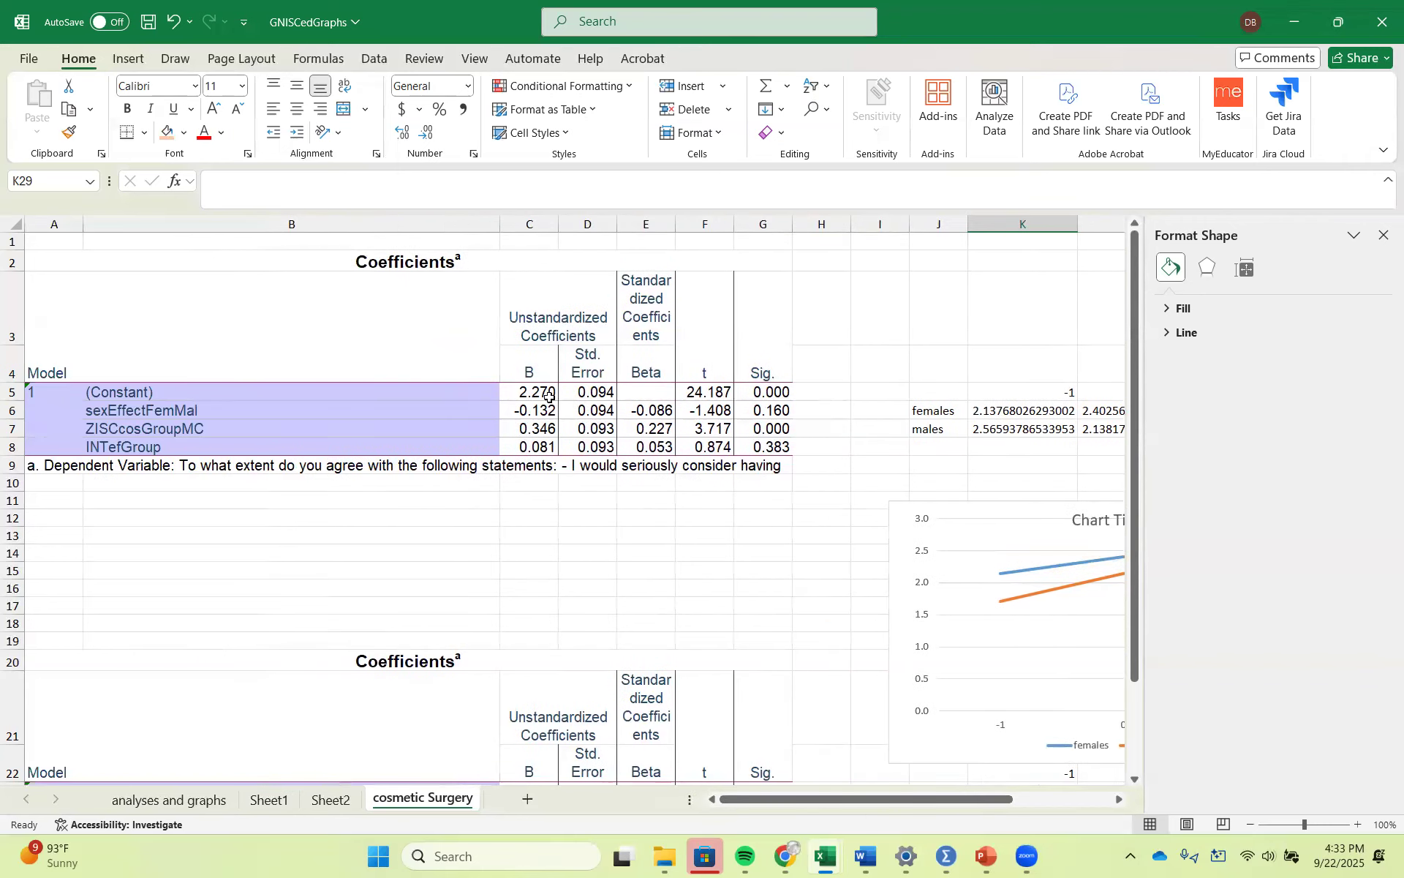
left_click(541, 413)
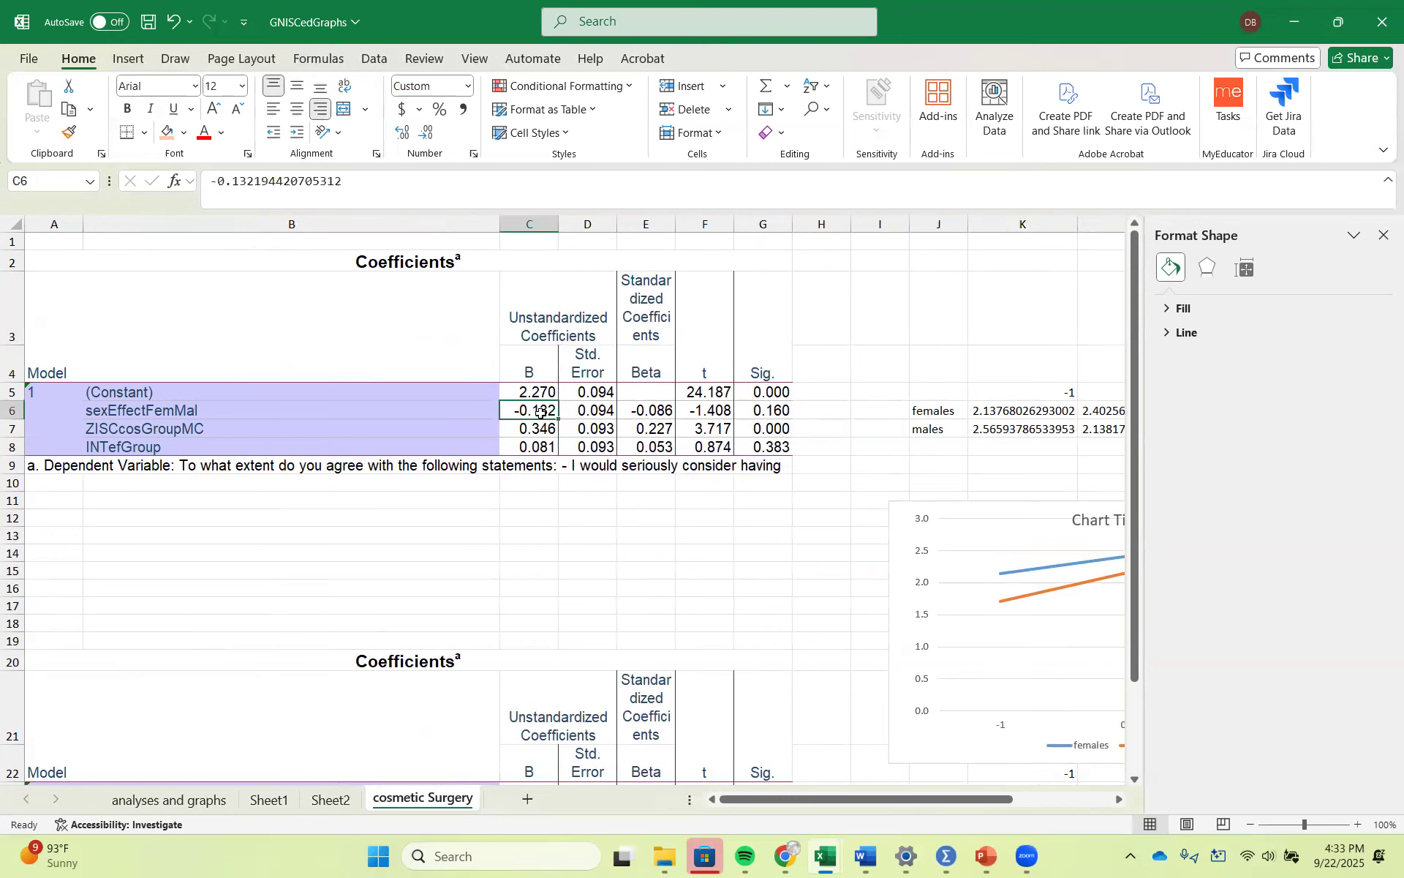
left_click(178, 413)
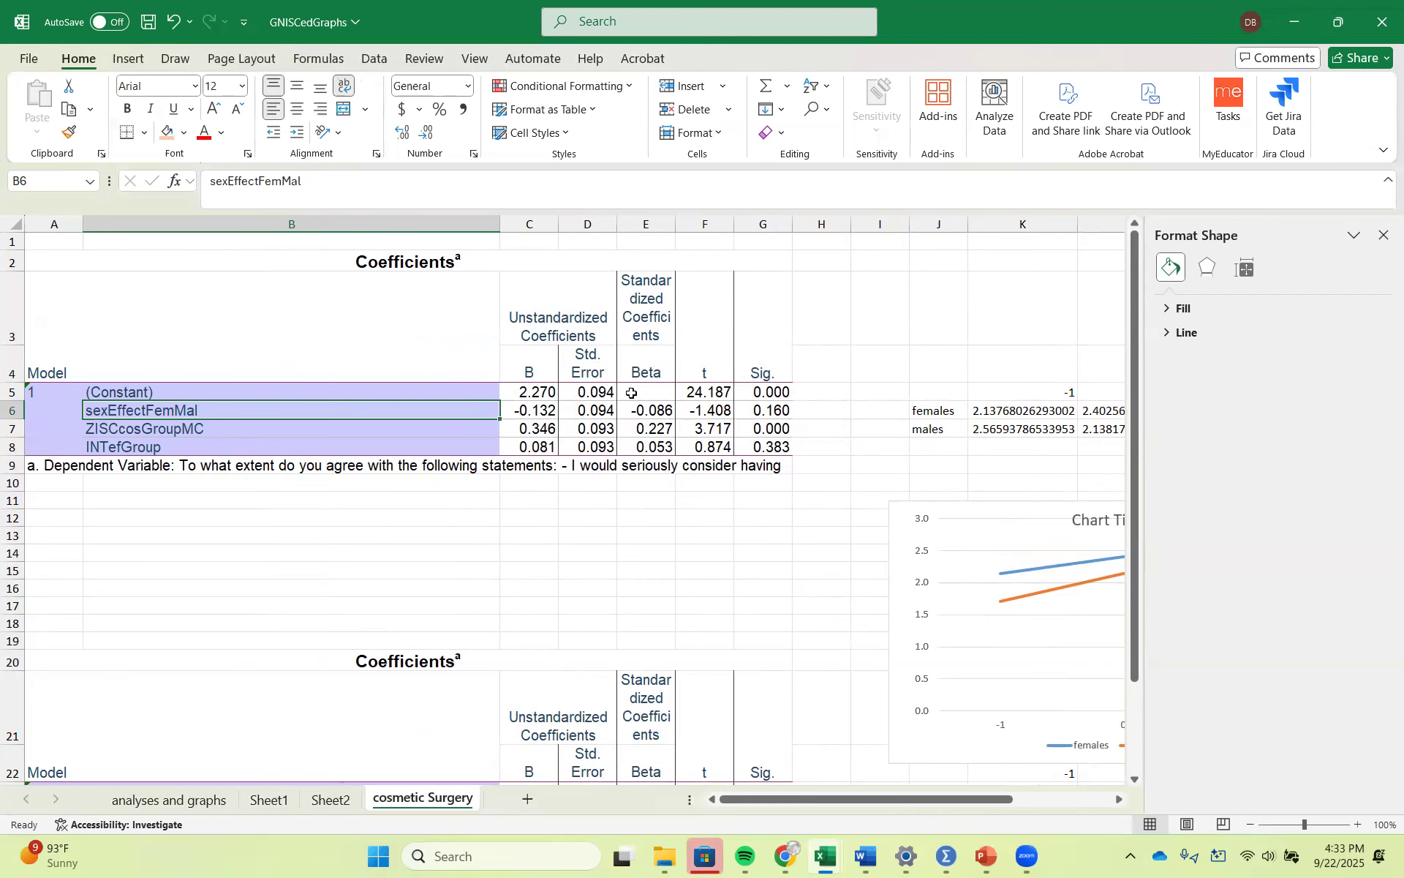
left_click(712, 409)
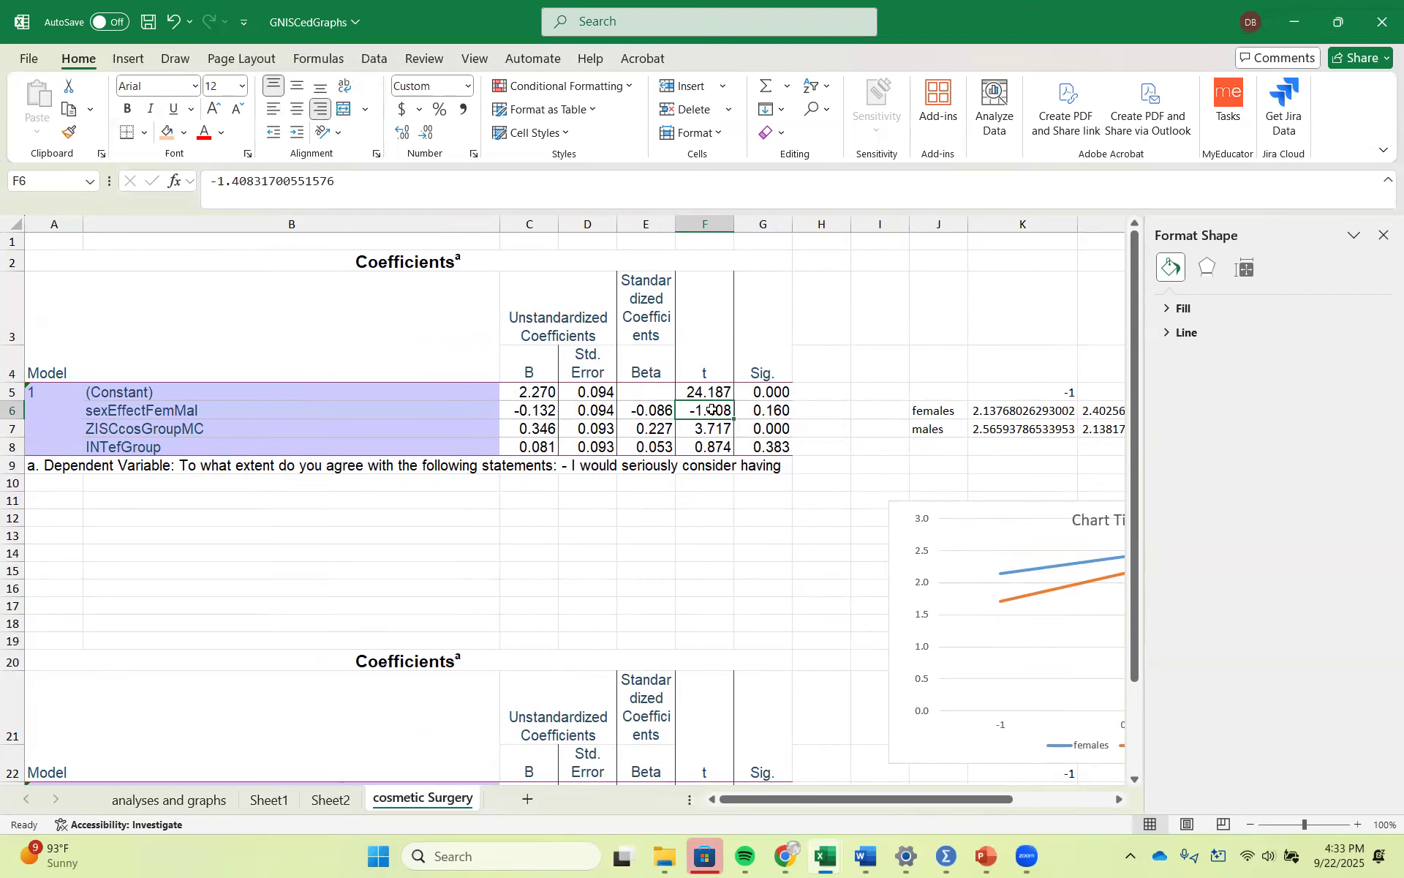
left_click_drag(1133, 528, 1158, 699)
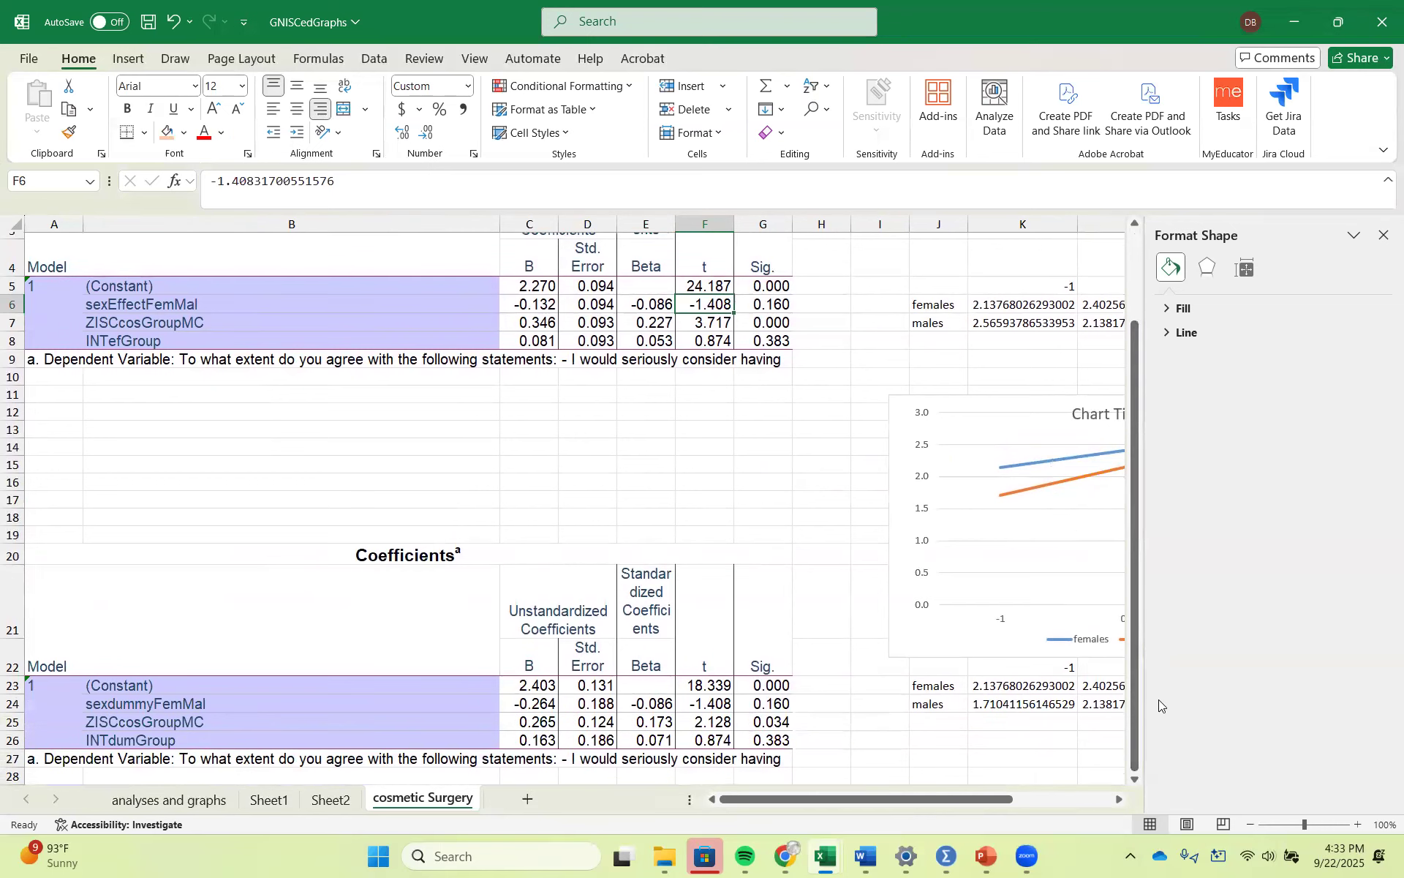
left_click(714, 704)
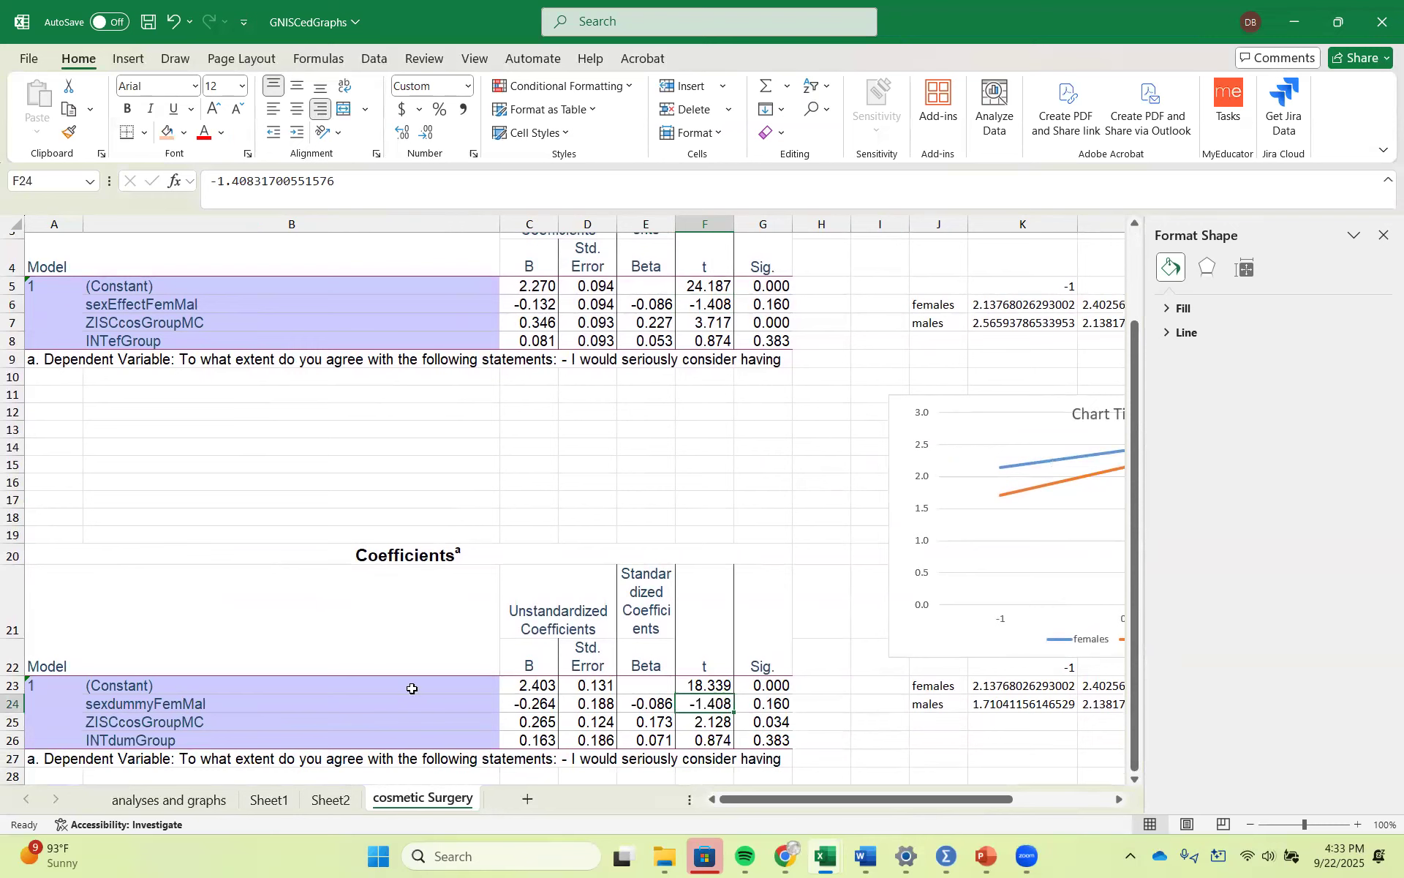
left_click(247, 702)
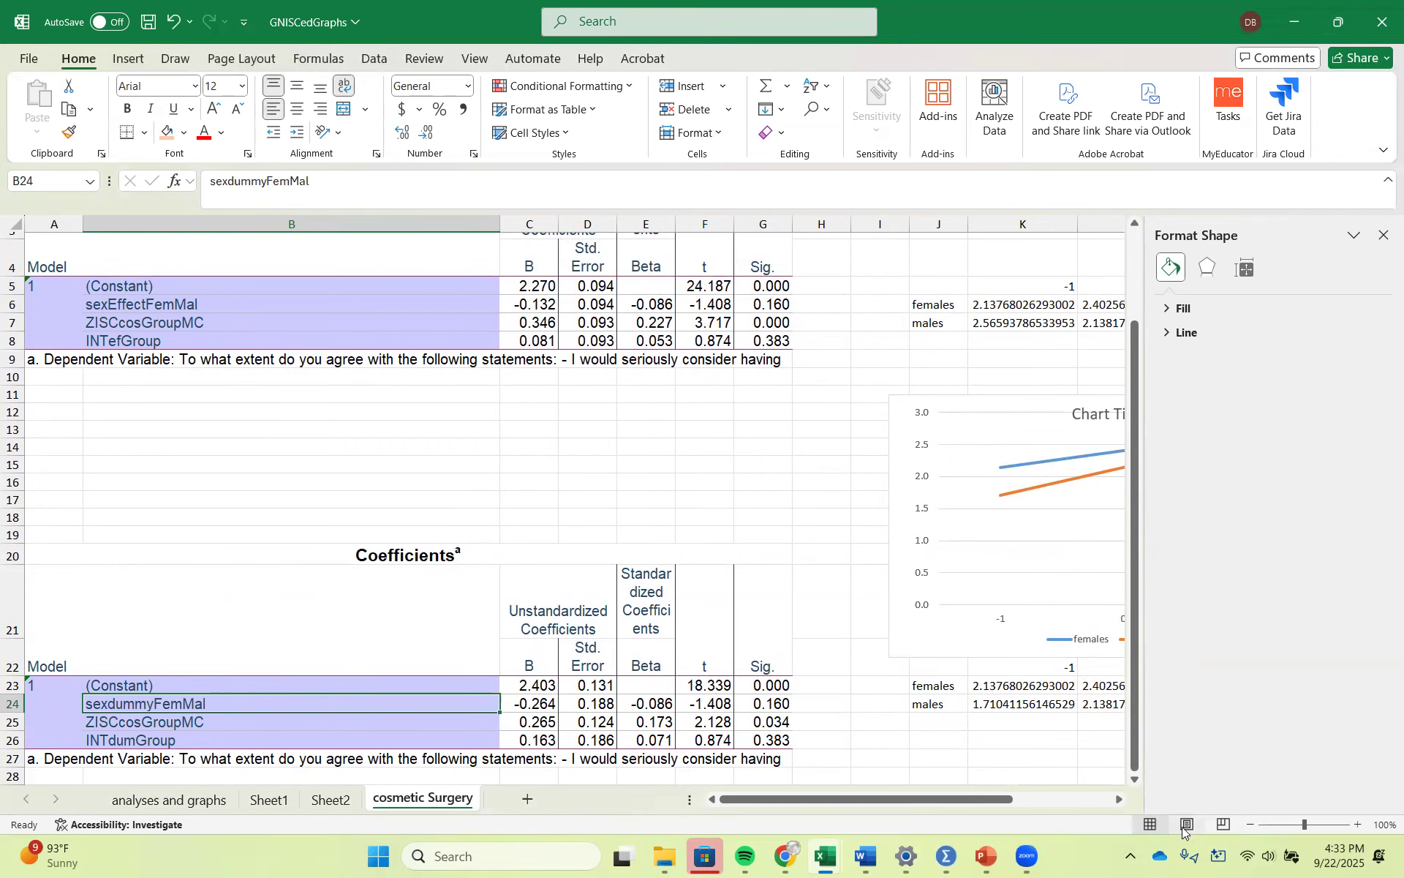
left_click(1119, 800)
left_click(1118, 800)
left_click(1118, 800)
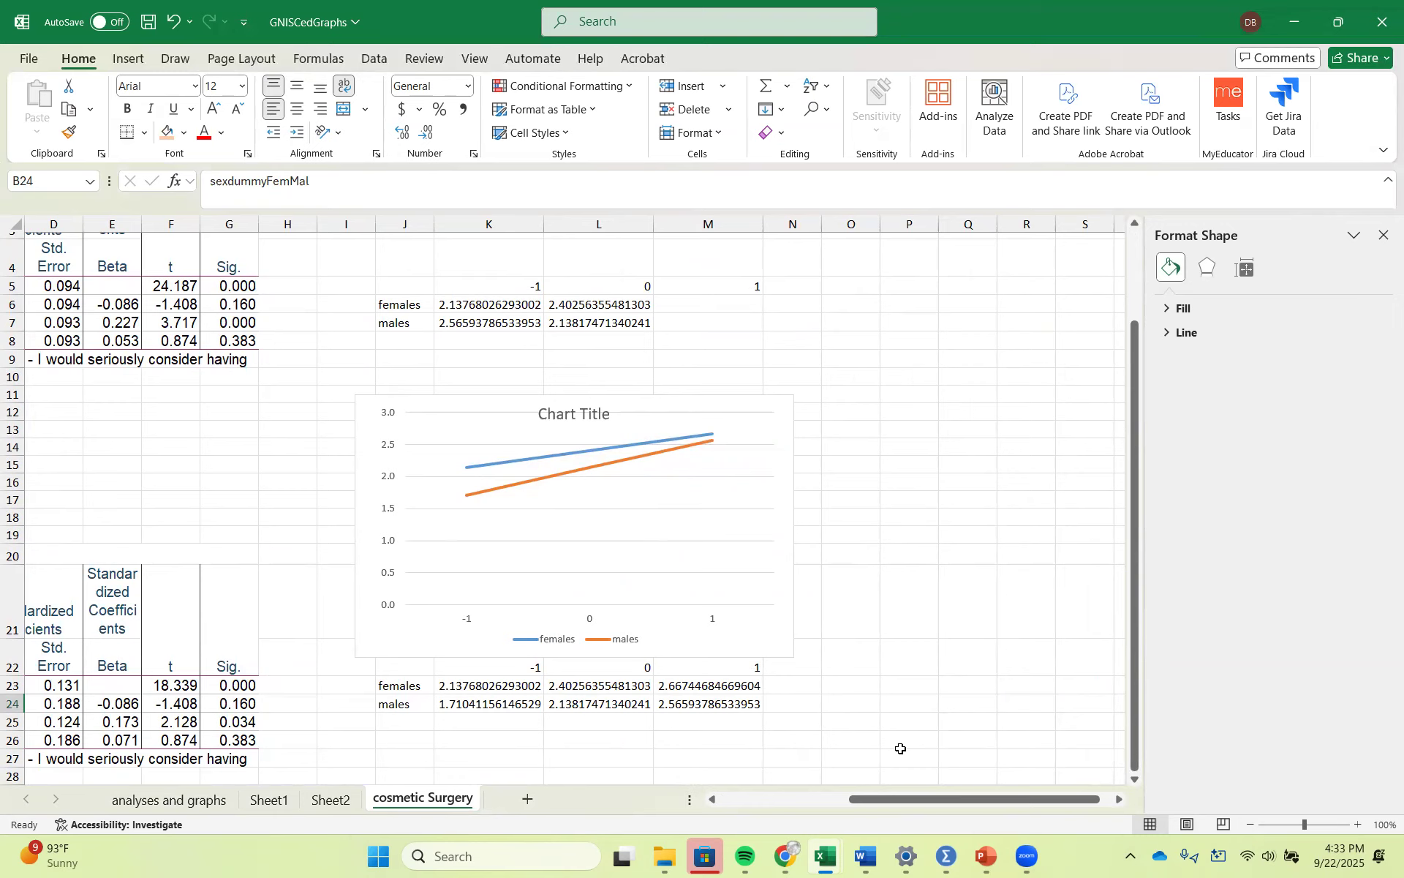
left_click_drag(904, 795, 784, 809)
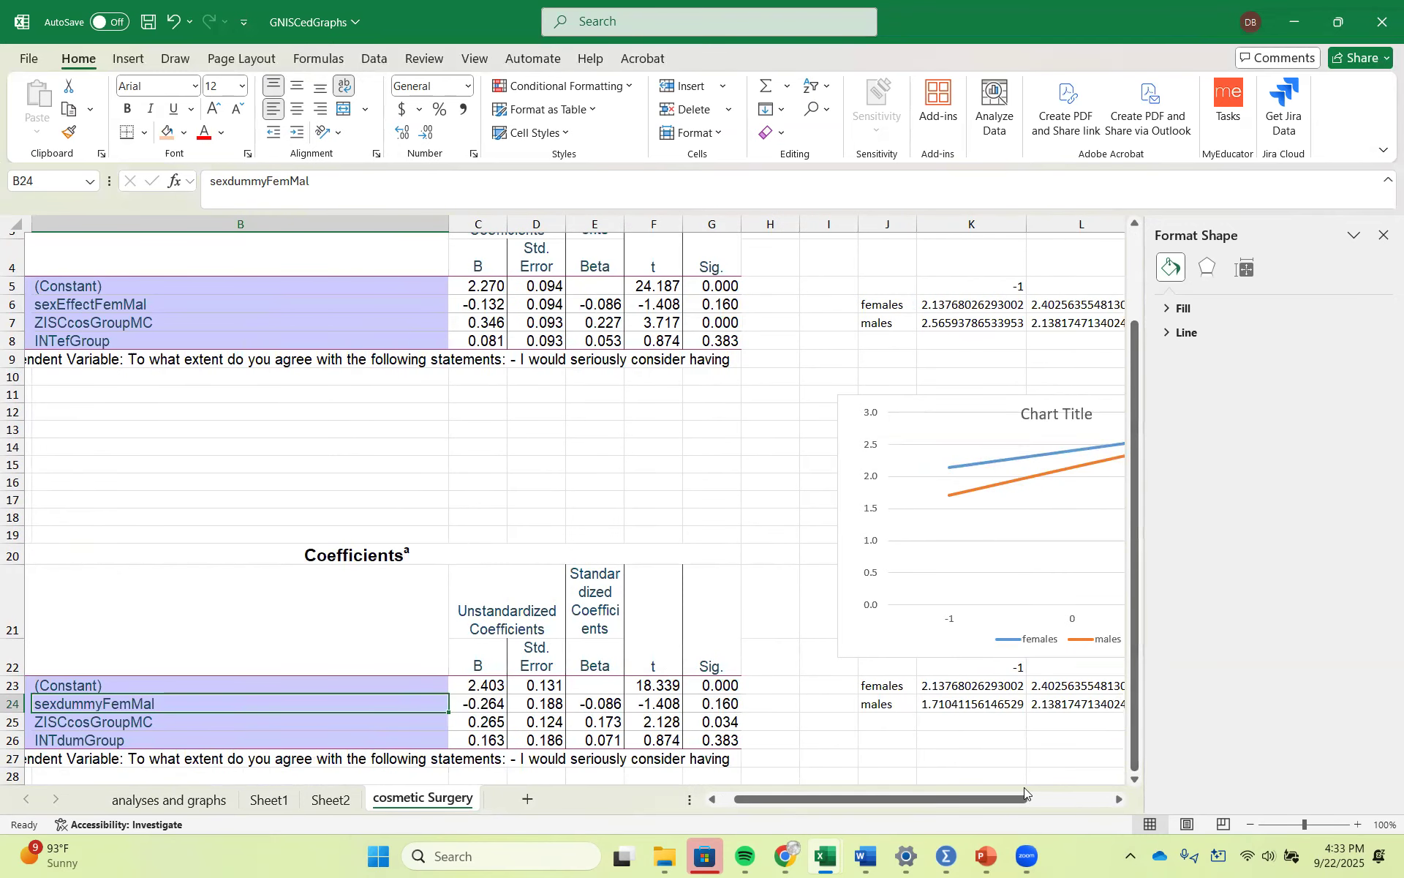
left_click_drag(979, 801, 1042, 806)
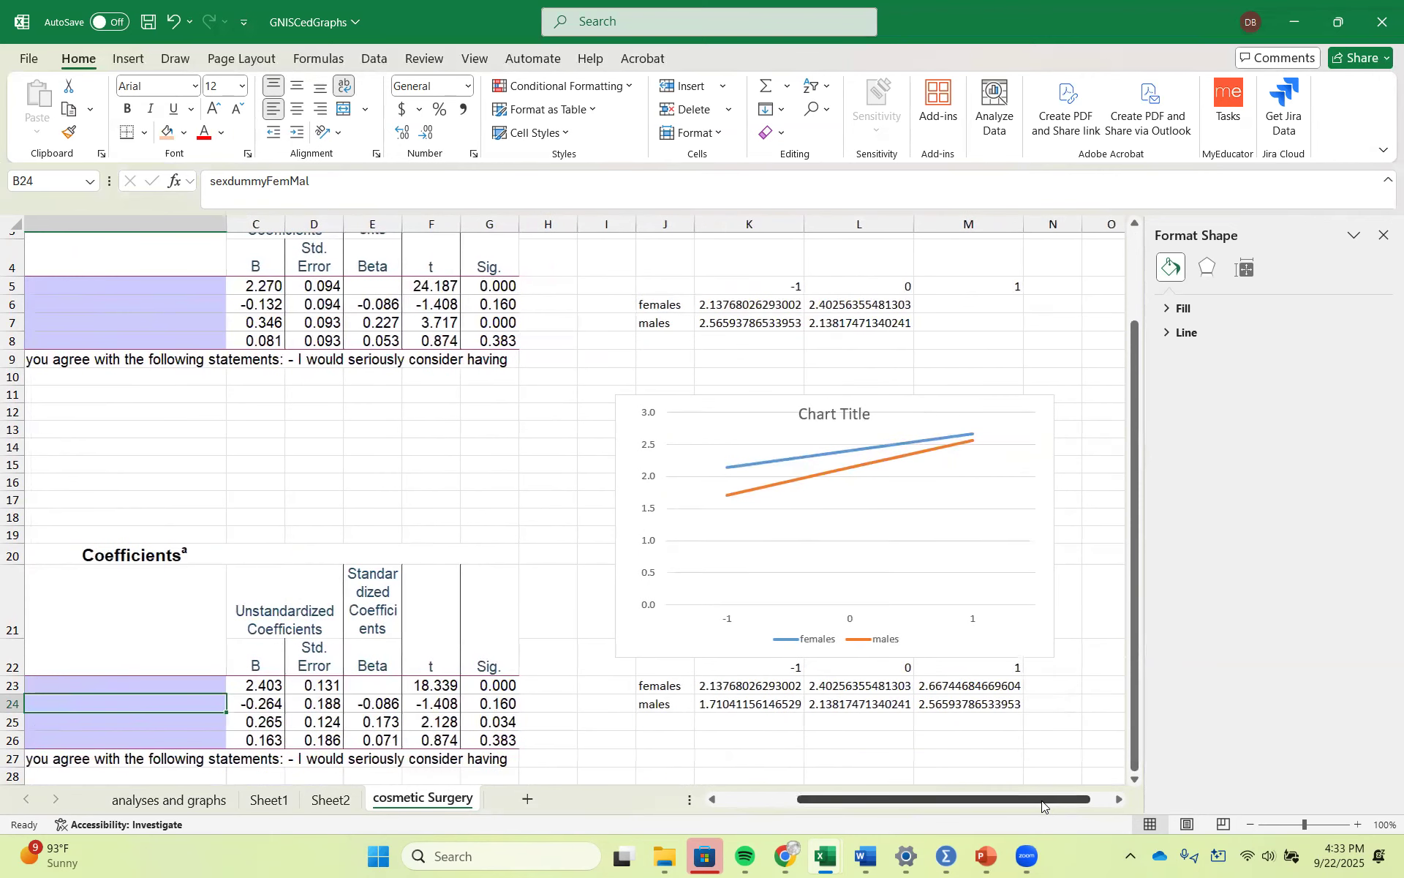
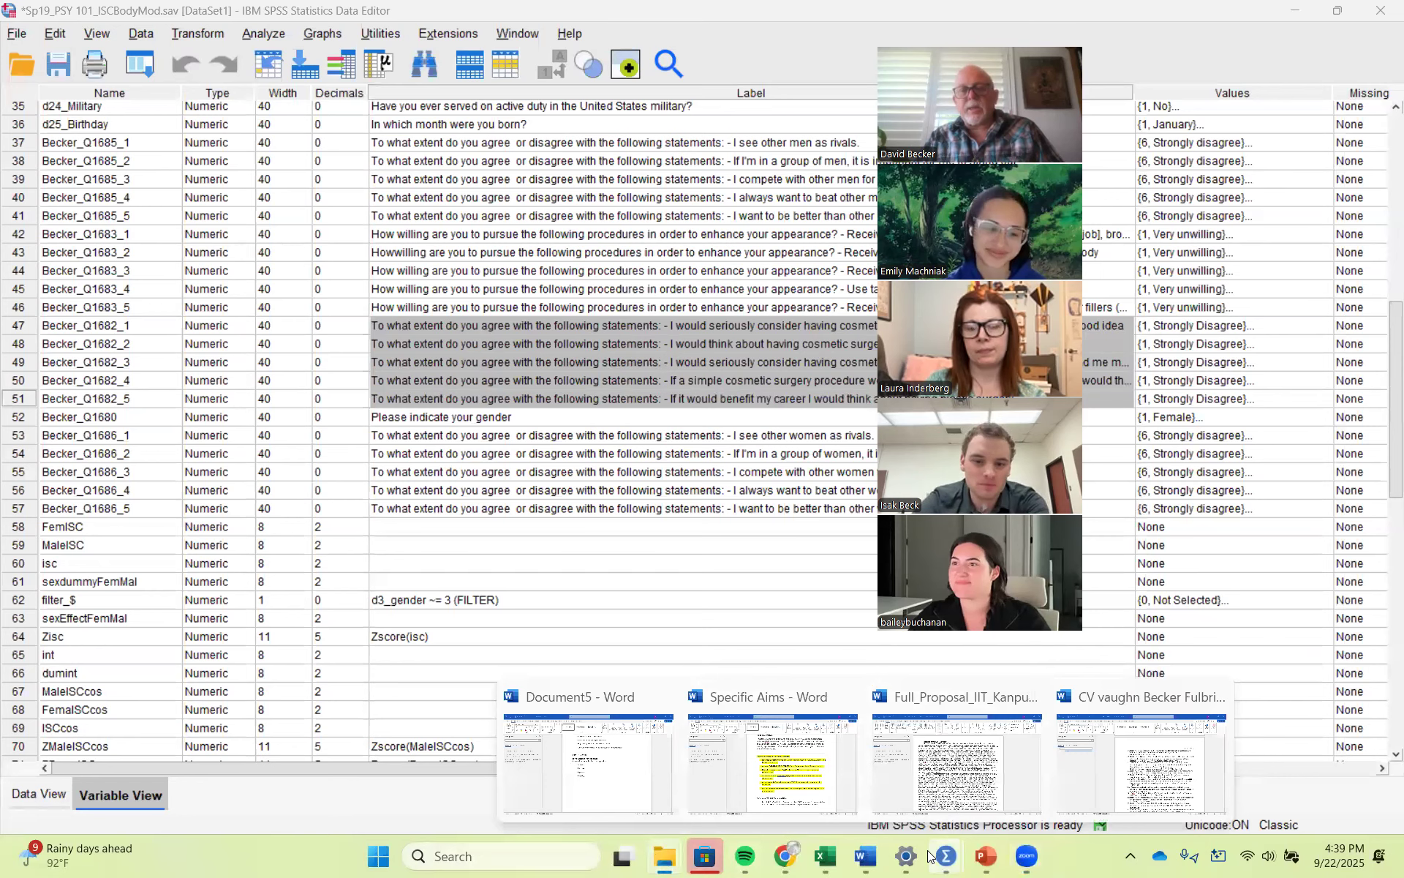
Step: Switch to the SPSS output and copy the effect-coded Coefficients table for considering cosmetic surgery in order to keep looking young
left_click(453, 783)
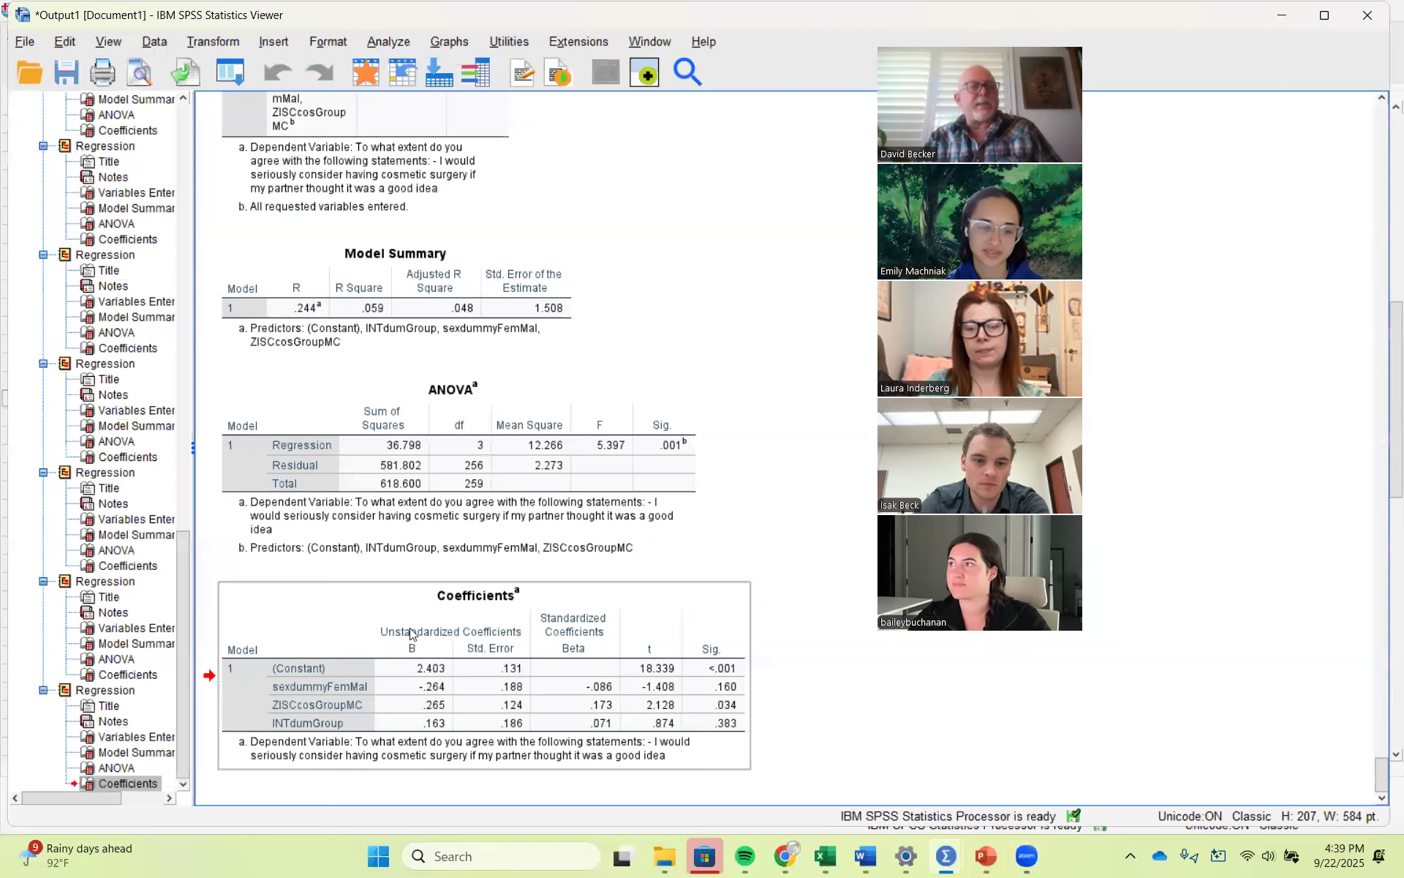
left_click_drag(179, 635, 179, 244)
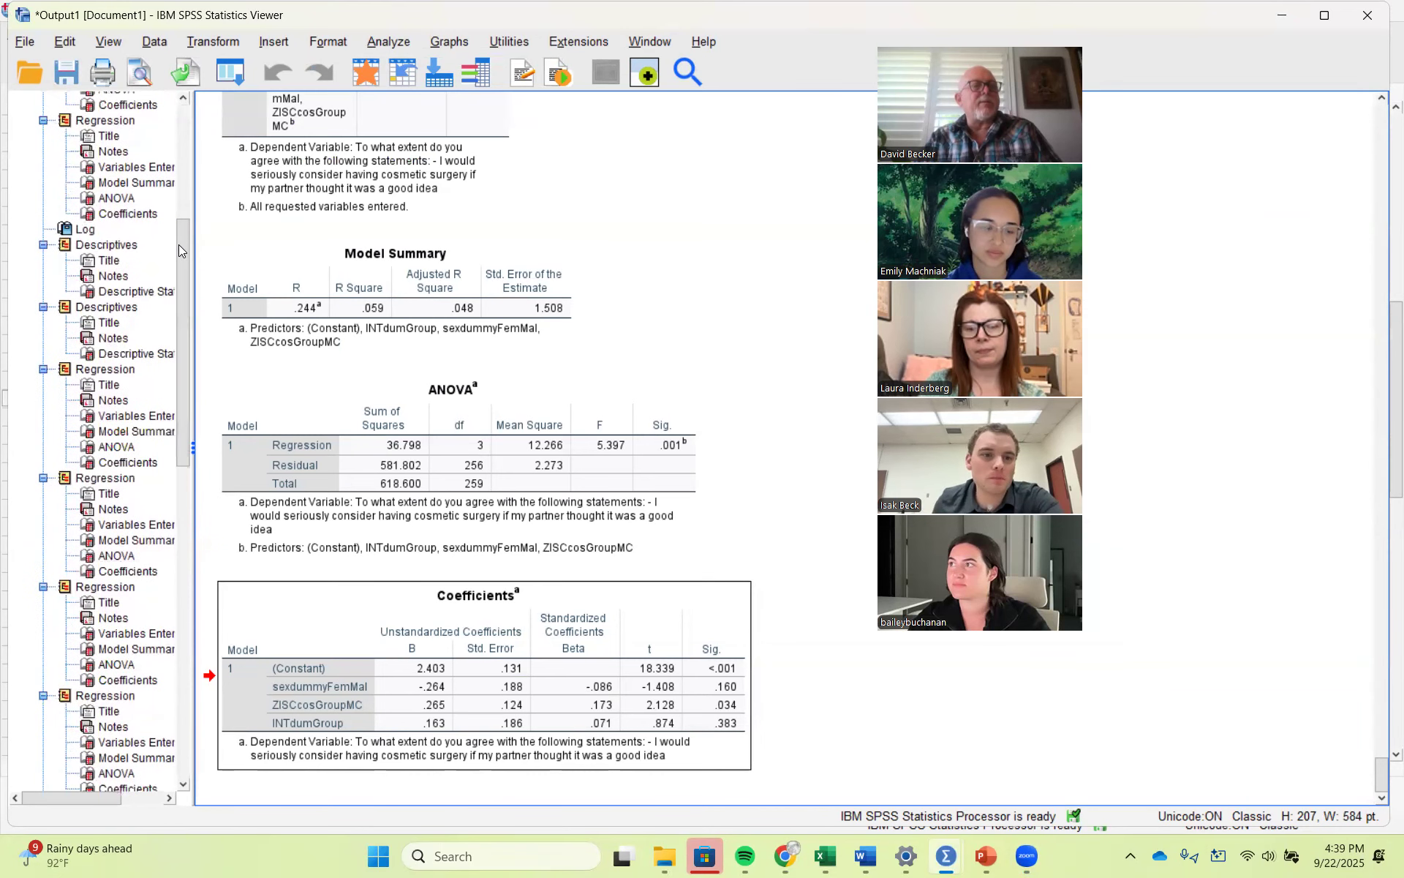
left_click(113, 244)
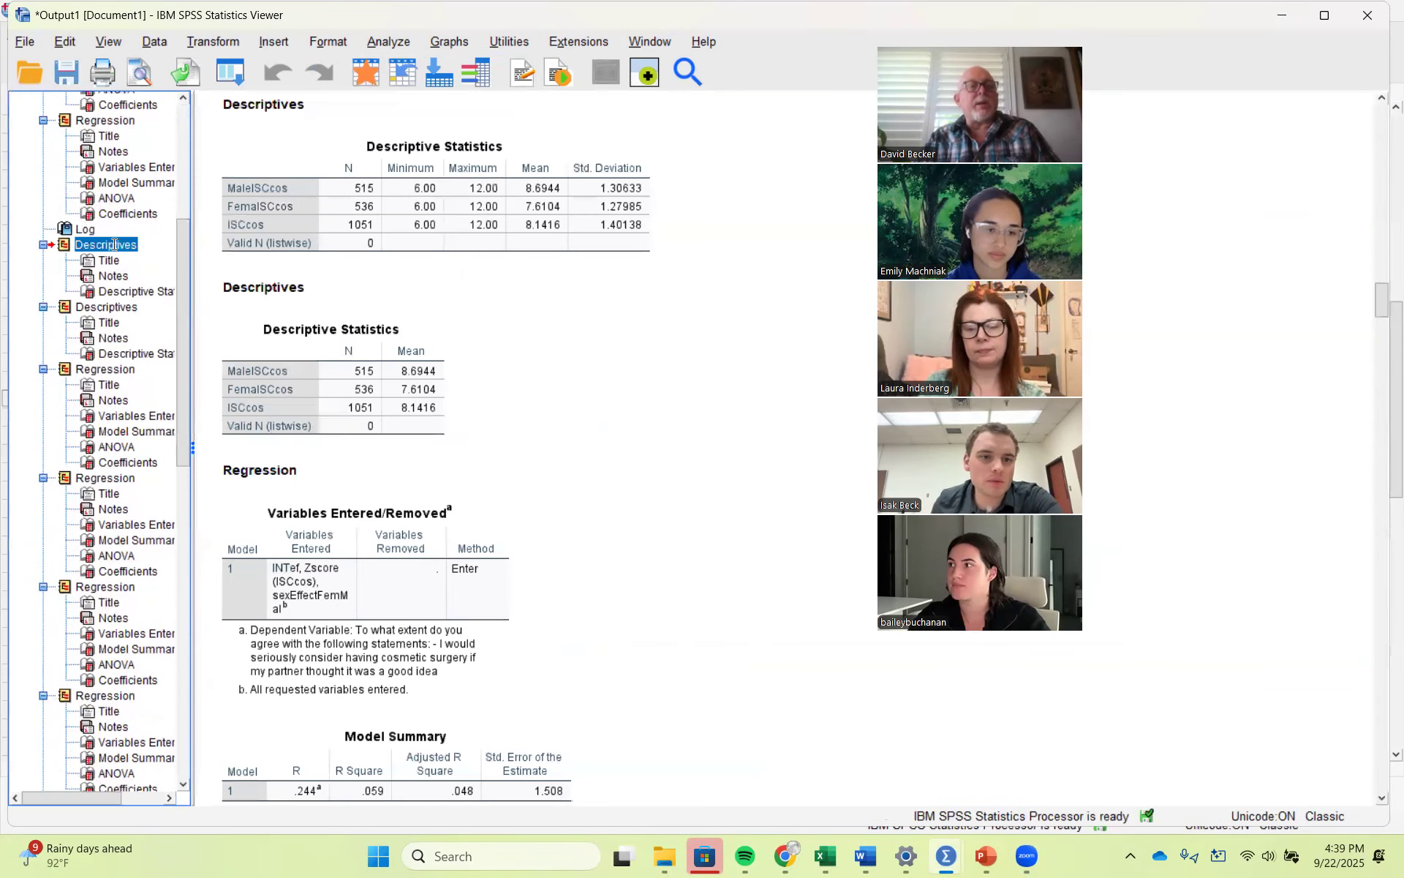
left_click(1382, 797)
left_click(1381, 798)
scroll(1380, 800, "down", 4)
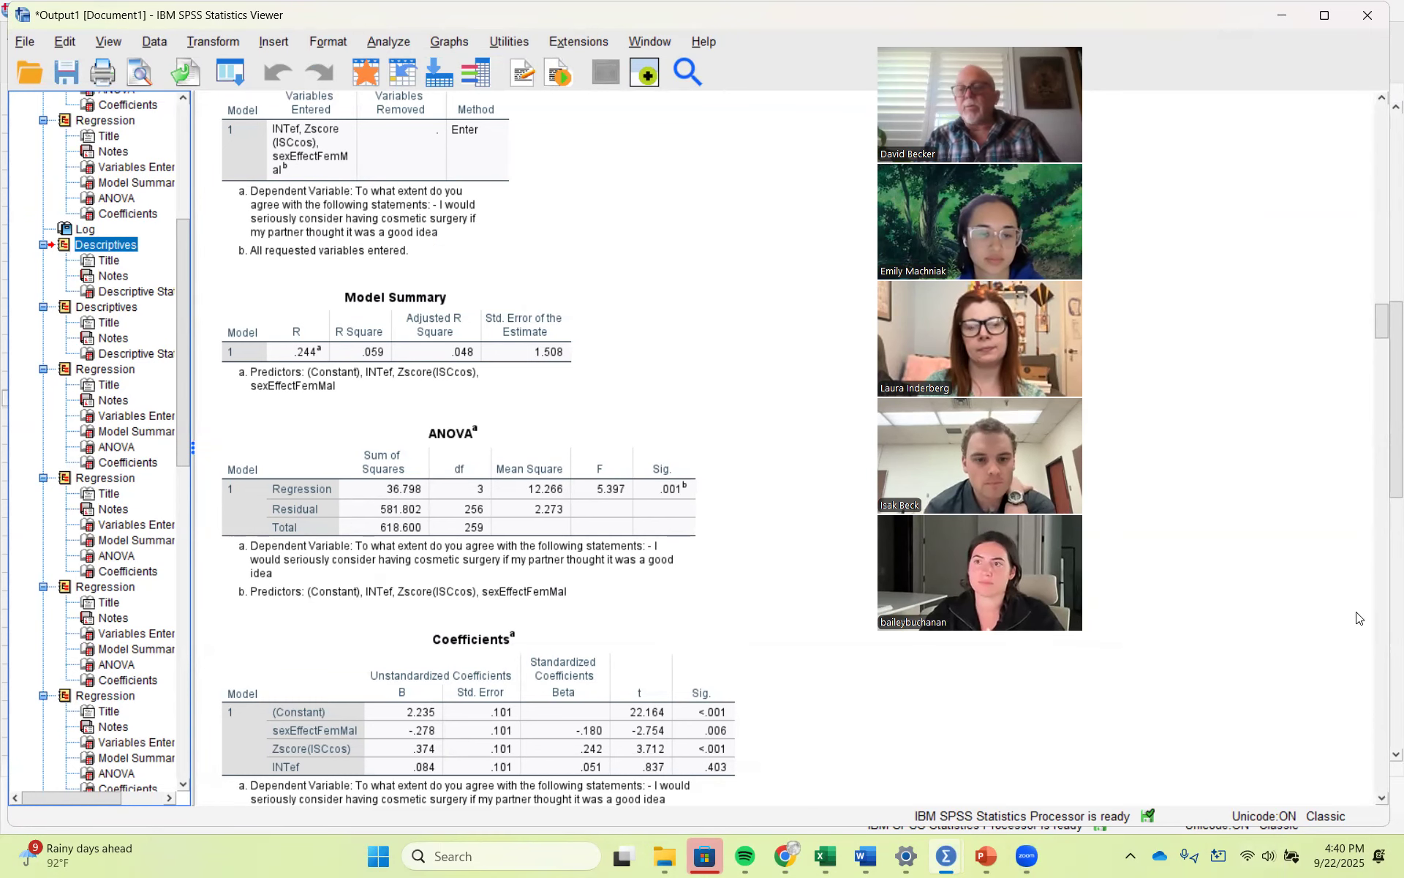
scroll(1380, 799, "down", 3)
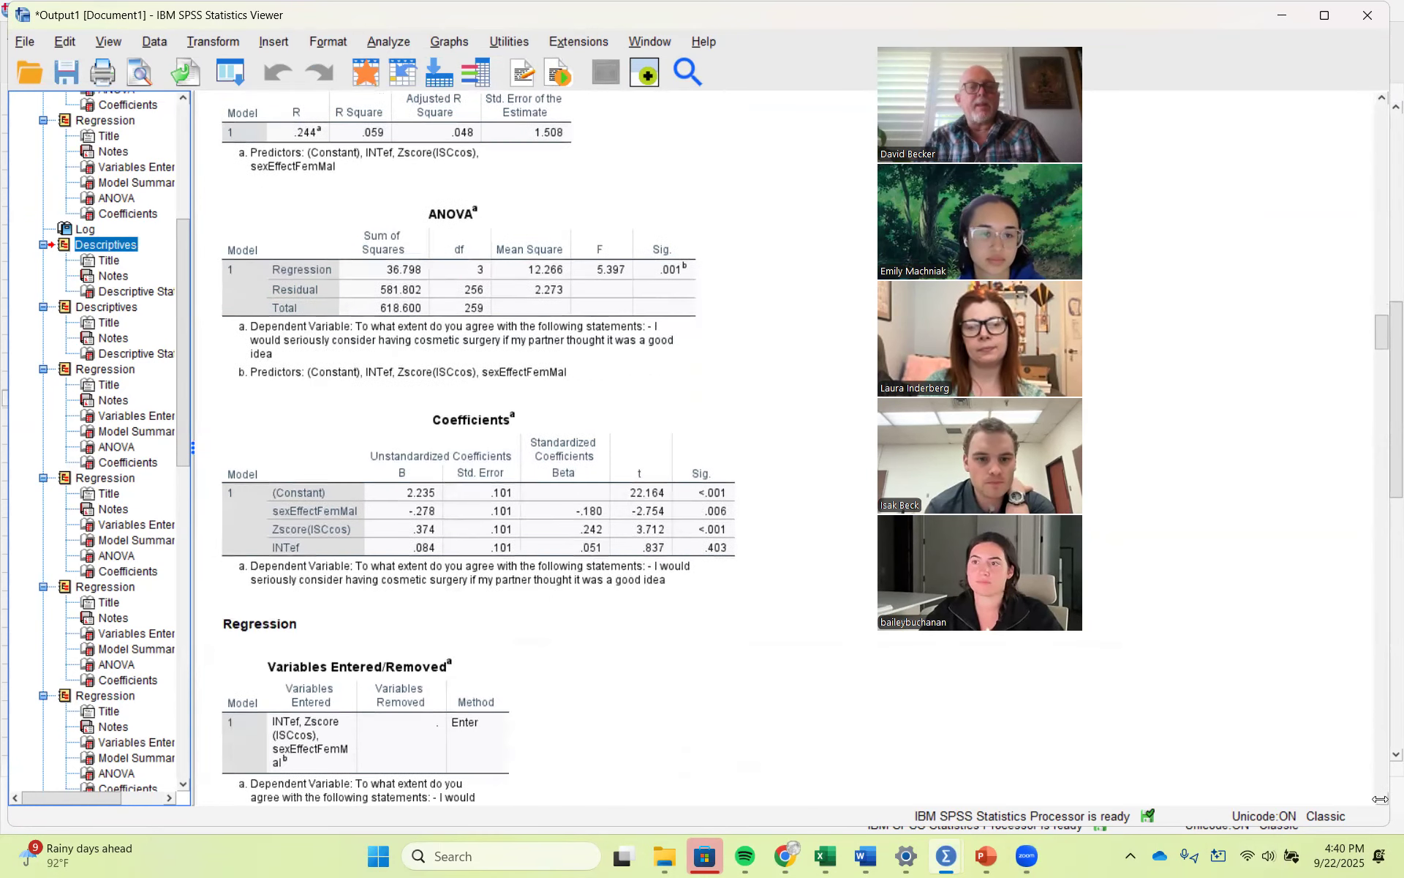
scroll(1380, 798, "down", 8)
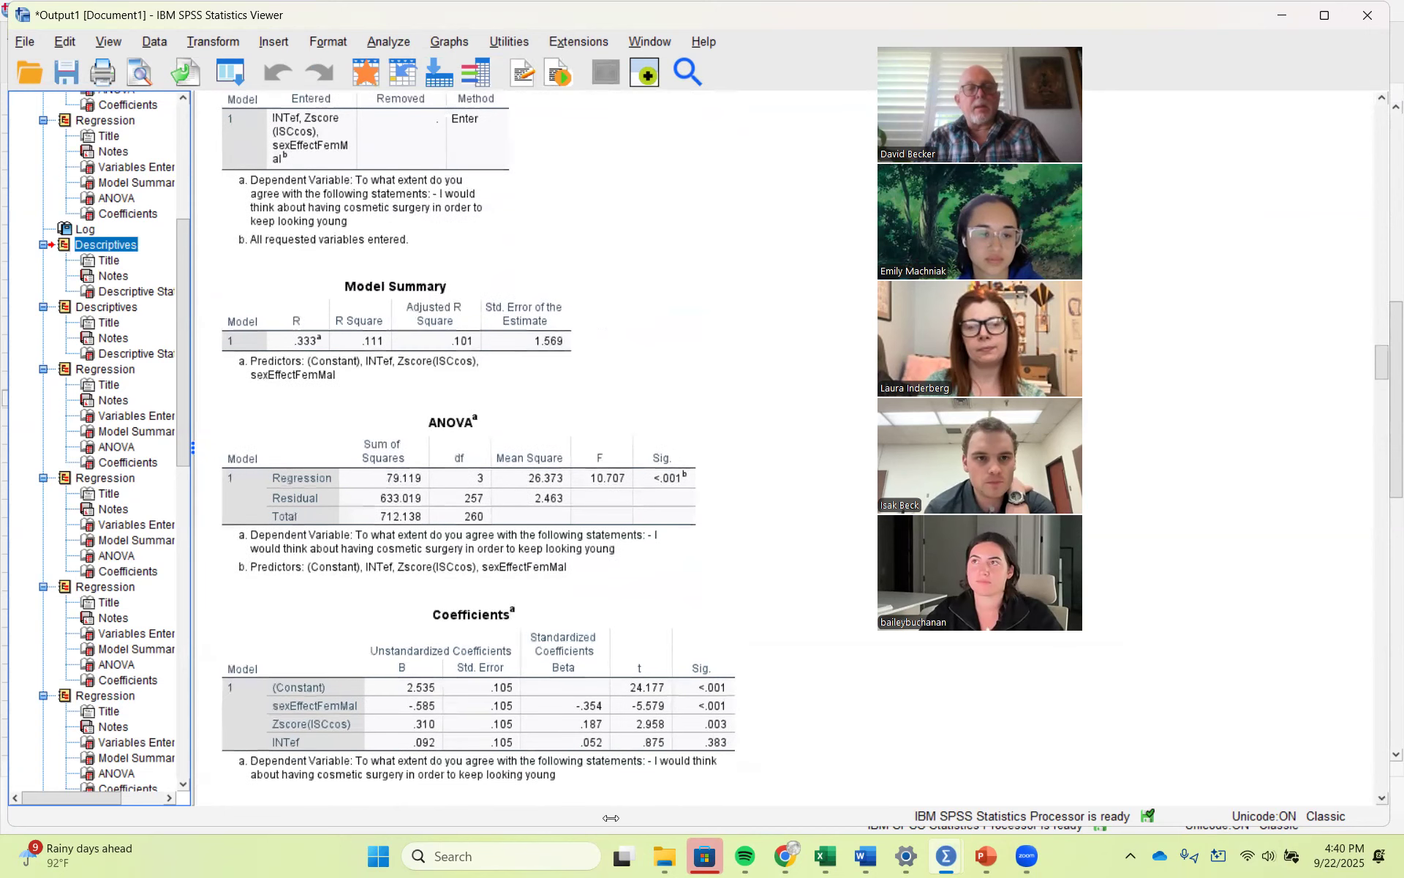
left_click(656, 735)
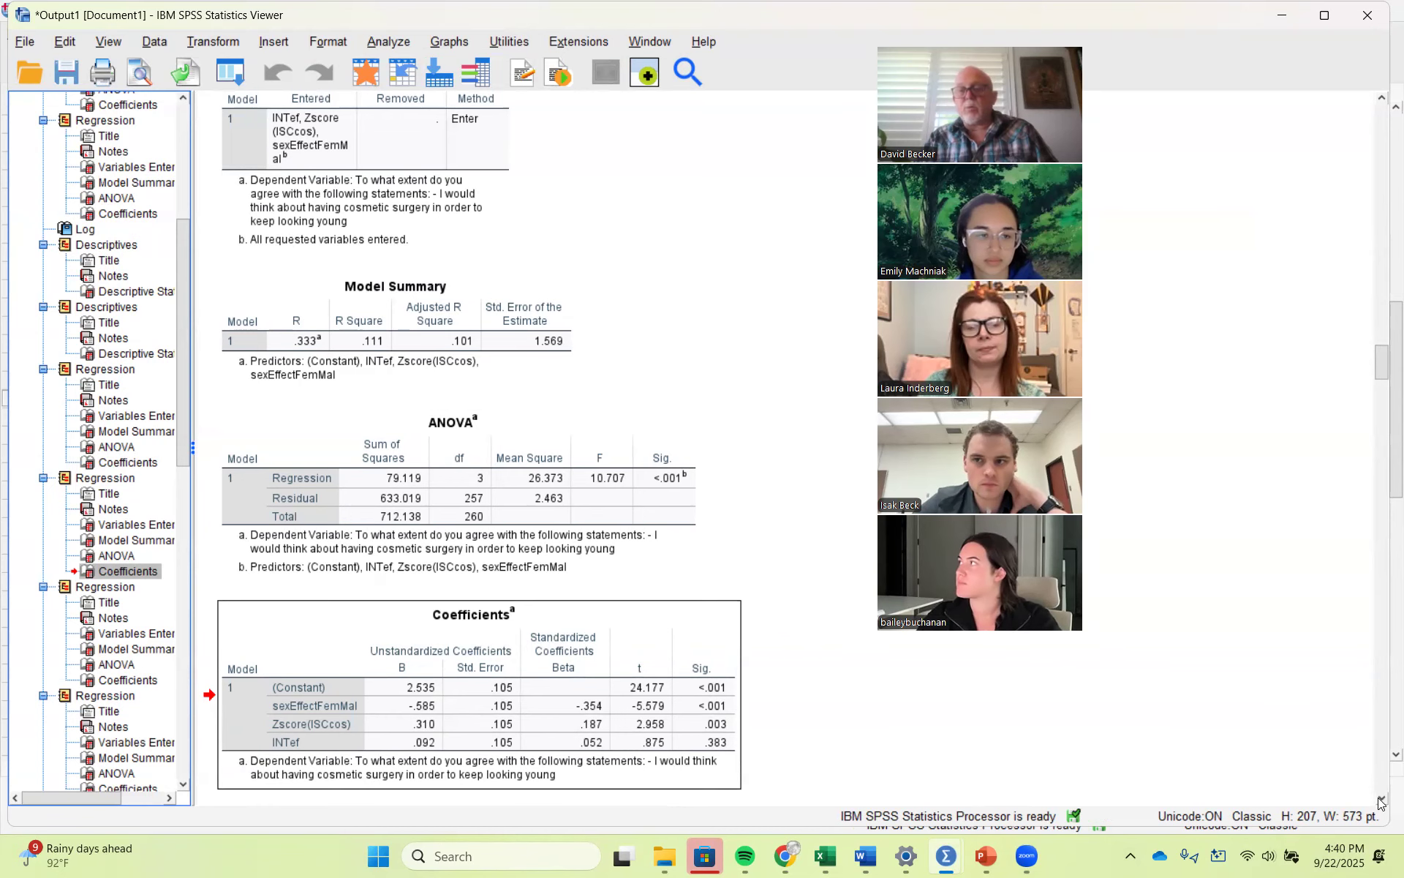
scroll(1381, 807, "down", 10)
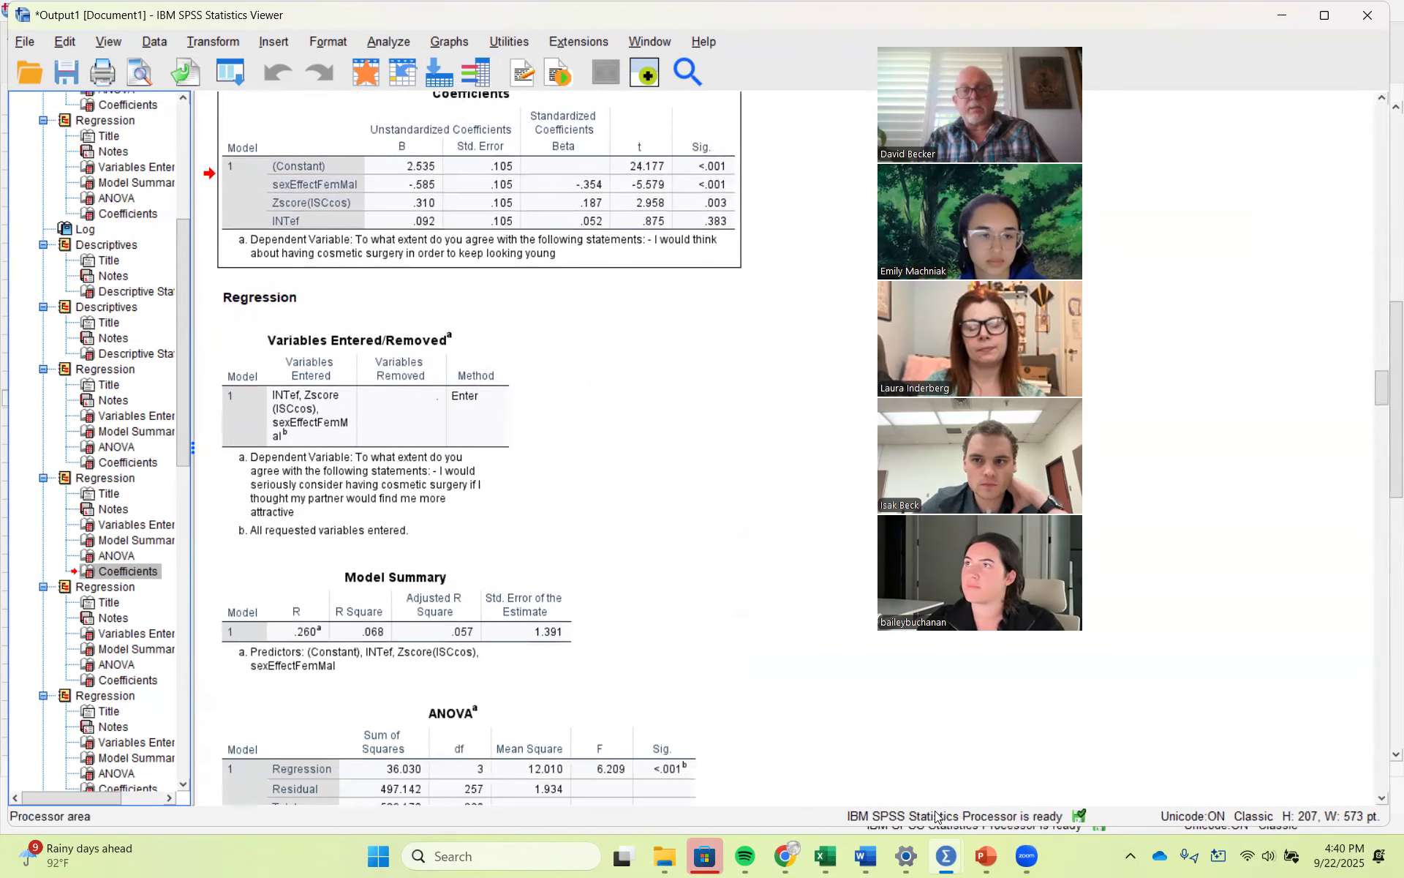
Step: Switch to the GNISCedGraphs workbook in Excel and paste the copied Coefficients table at A35 of the cosmetic Surgery sheet
mouse_move(830, 854)
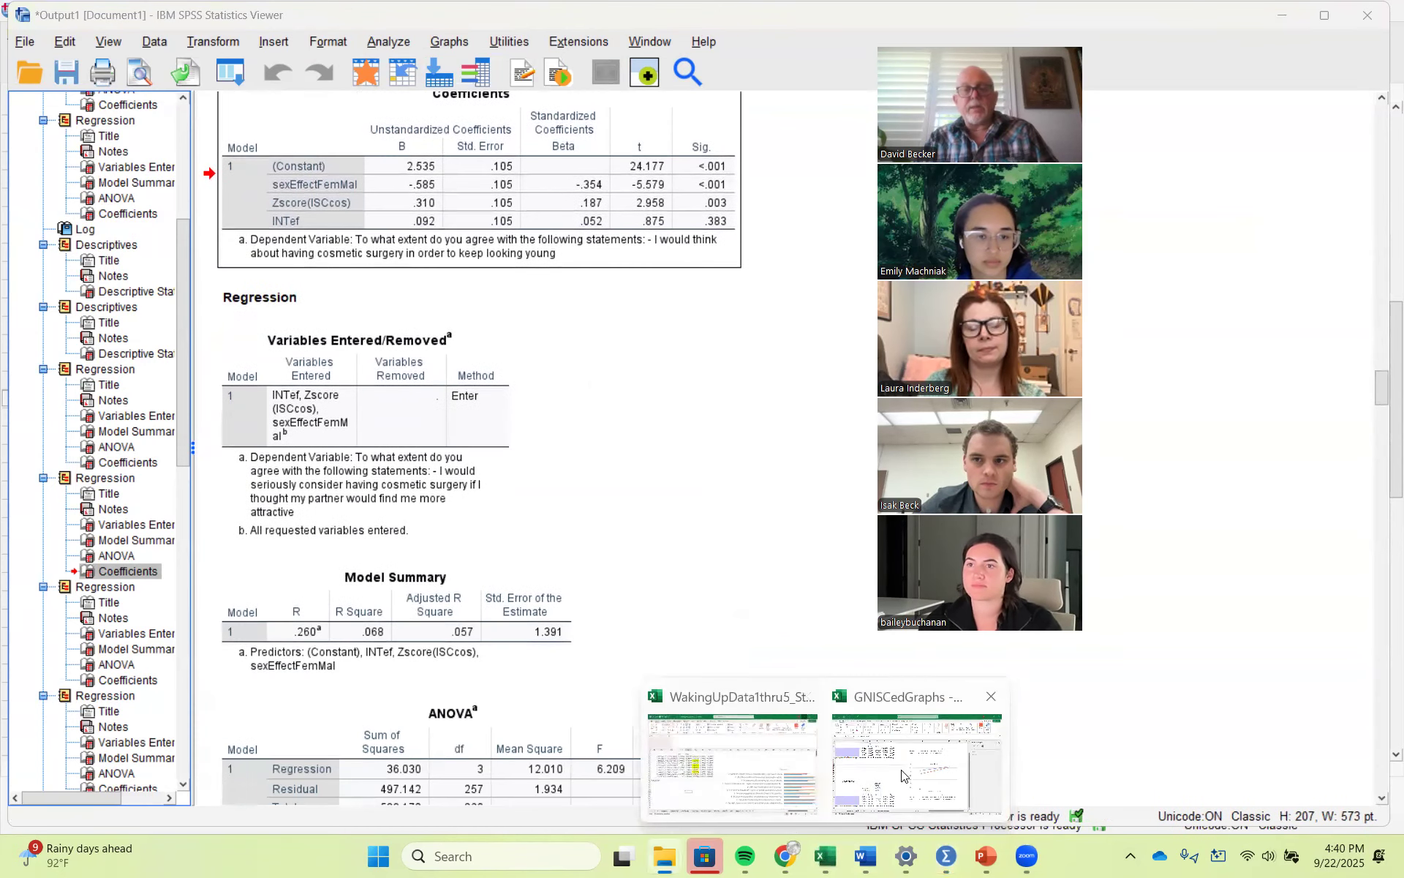
left_click(904, 776)
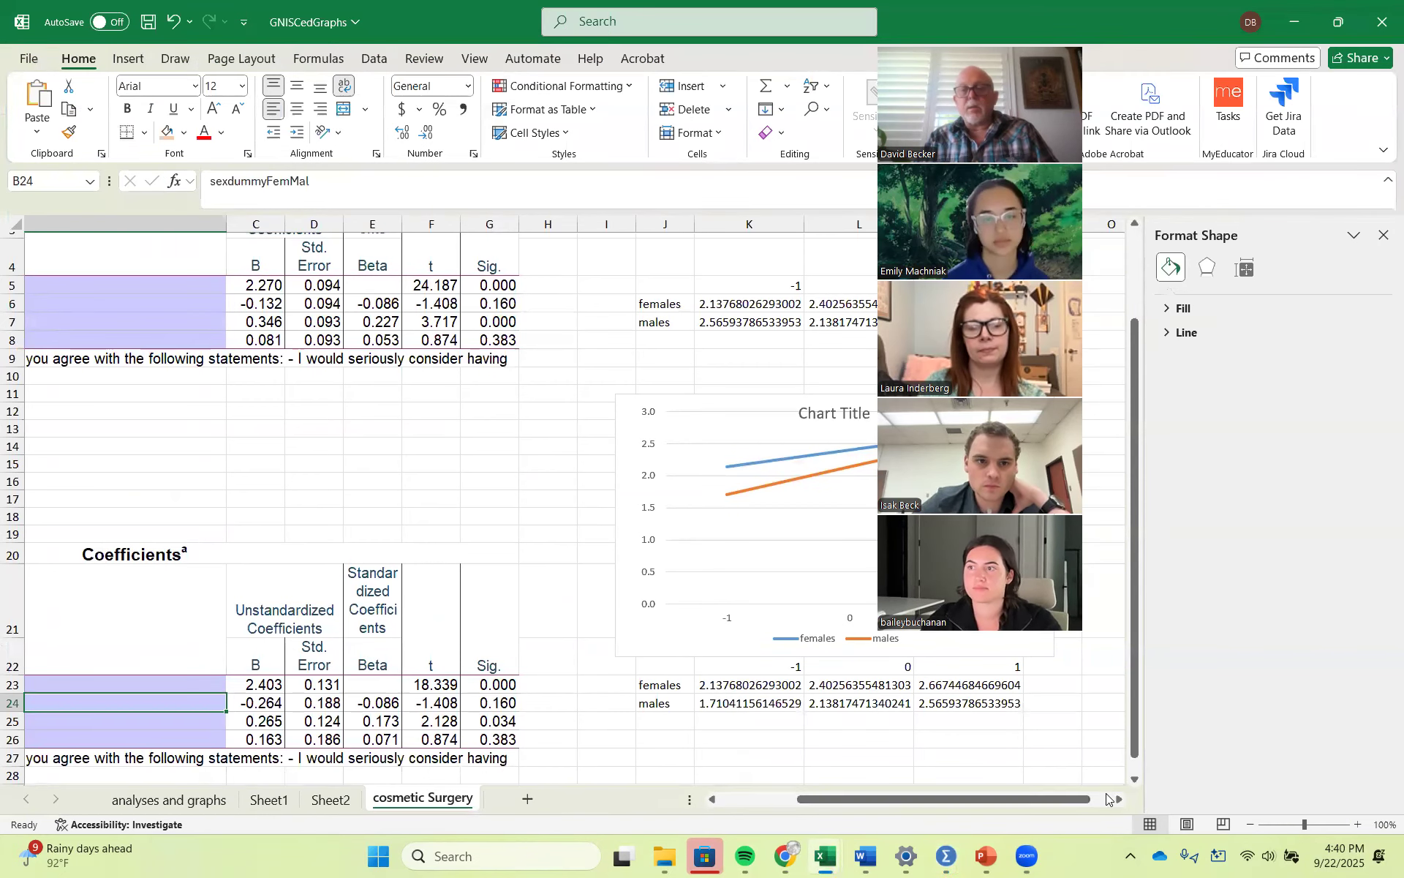
left_click_drag(1120, 800, 1120, 800)
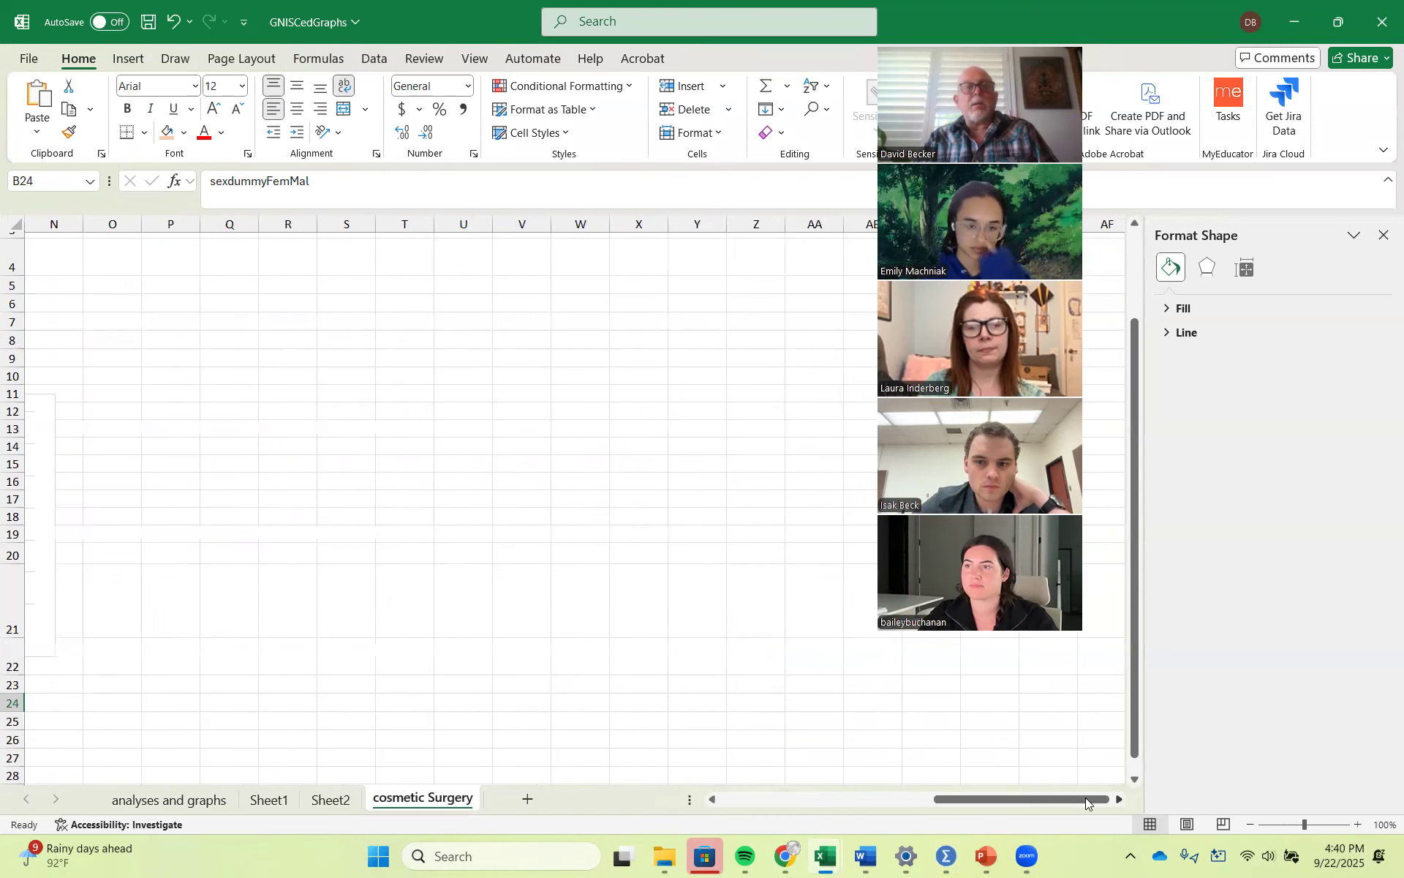
left_click_drag(1032, 800, 713, 797)
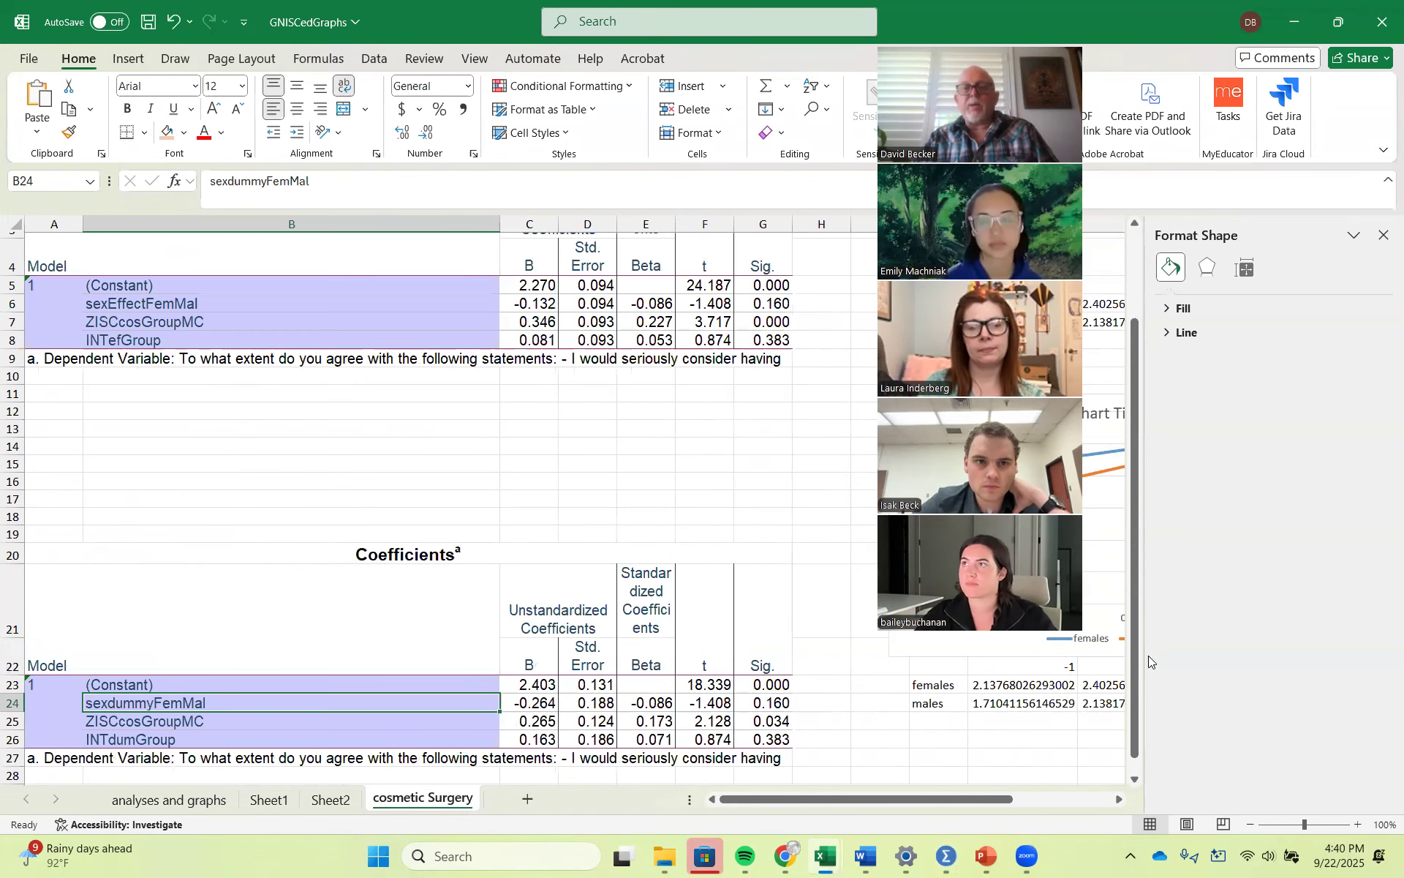
left_click_drag(1133, 669, 1134, 781)
left_click(1140, 781)
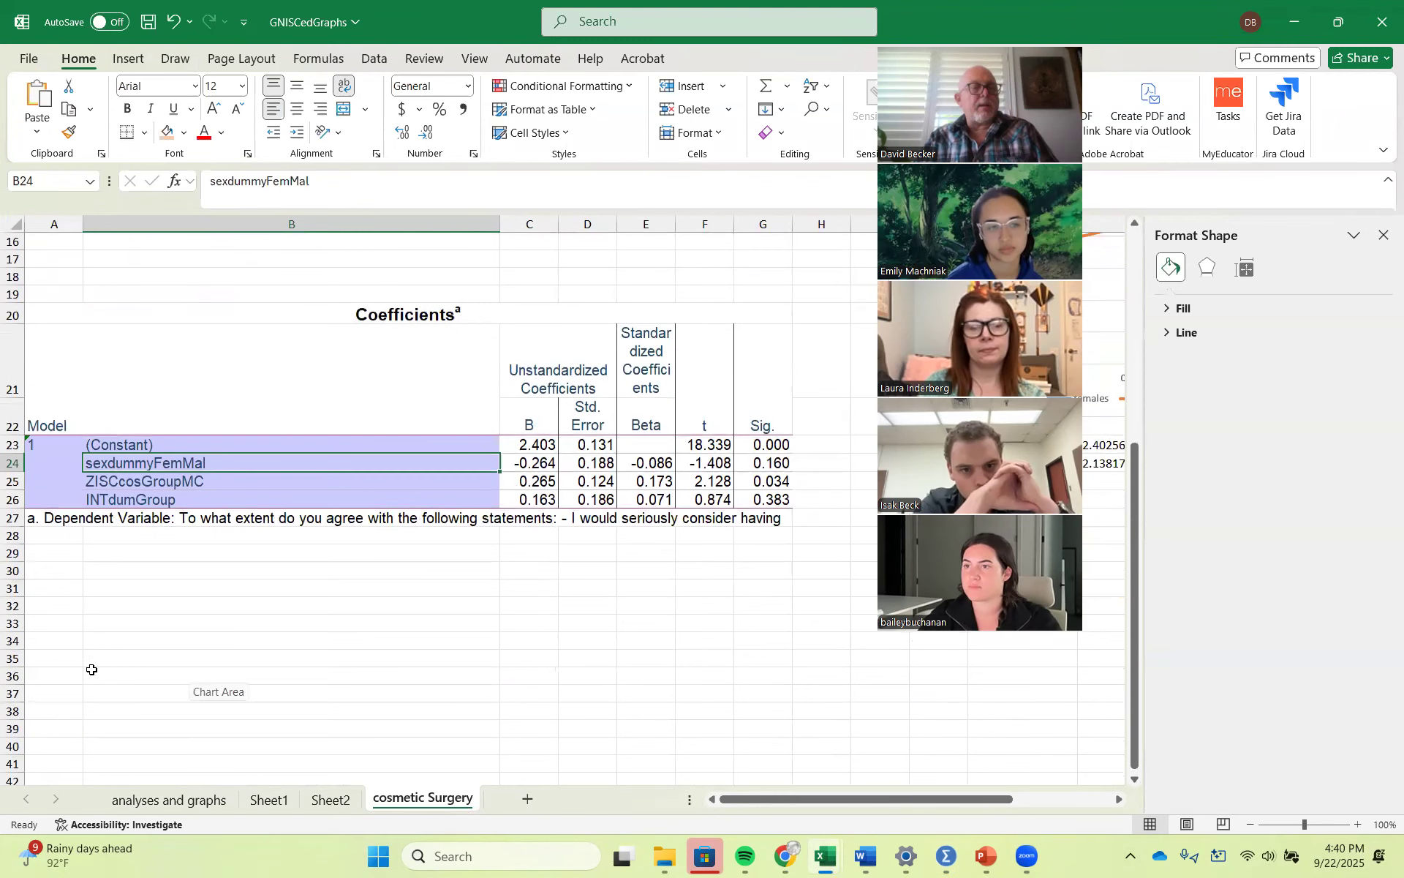
left_click(69, 661)
key("ctrl+v")
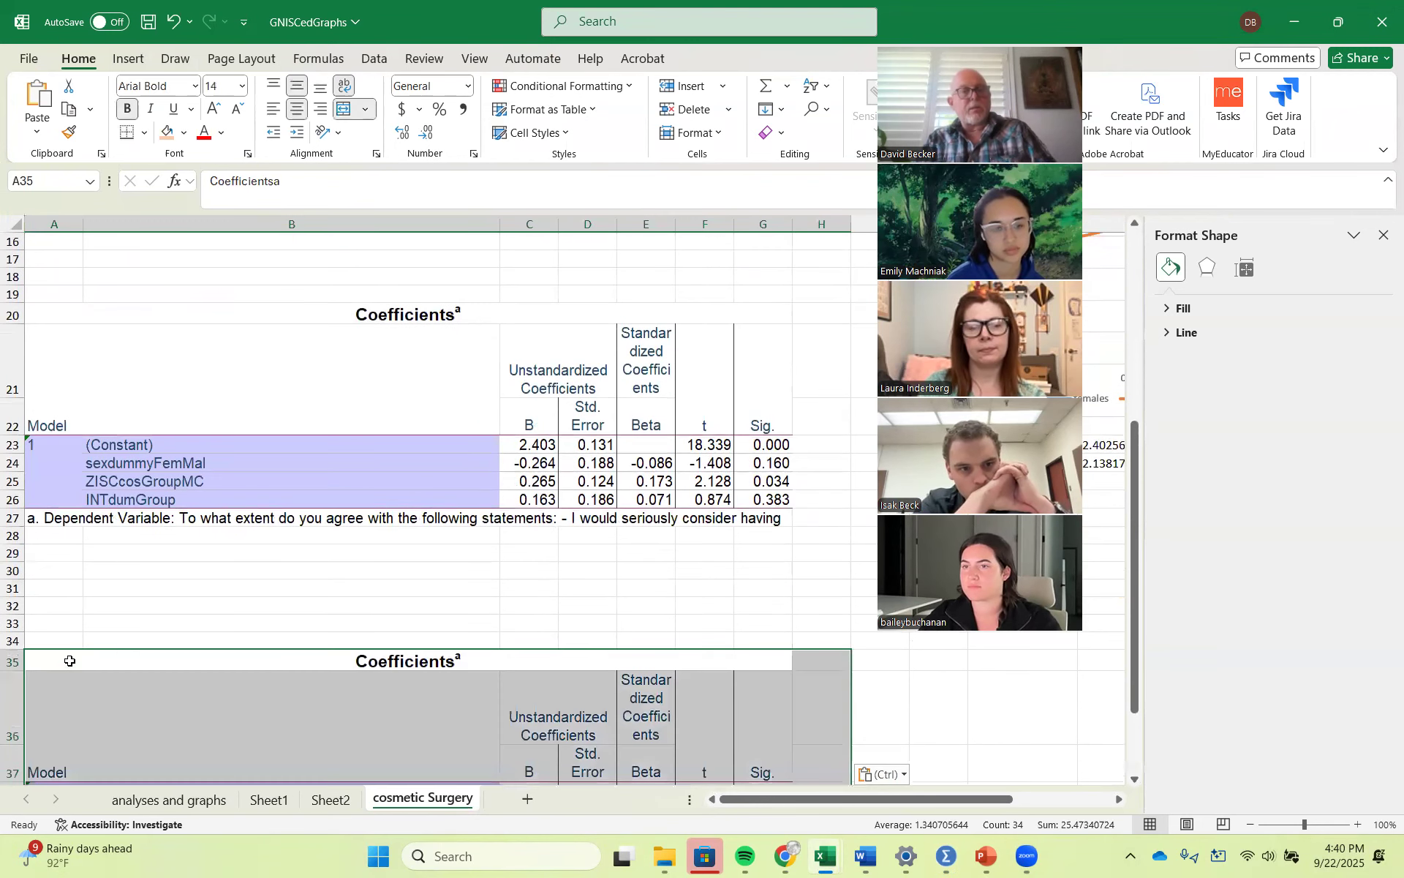
left_click(1136, 763)
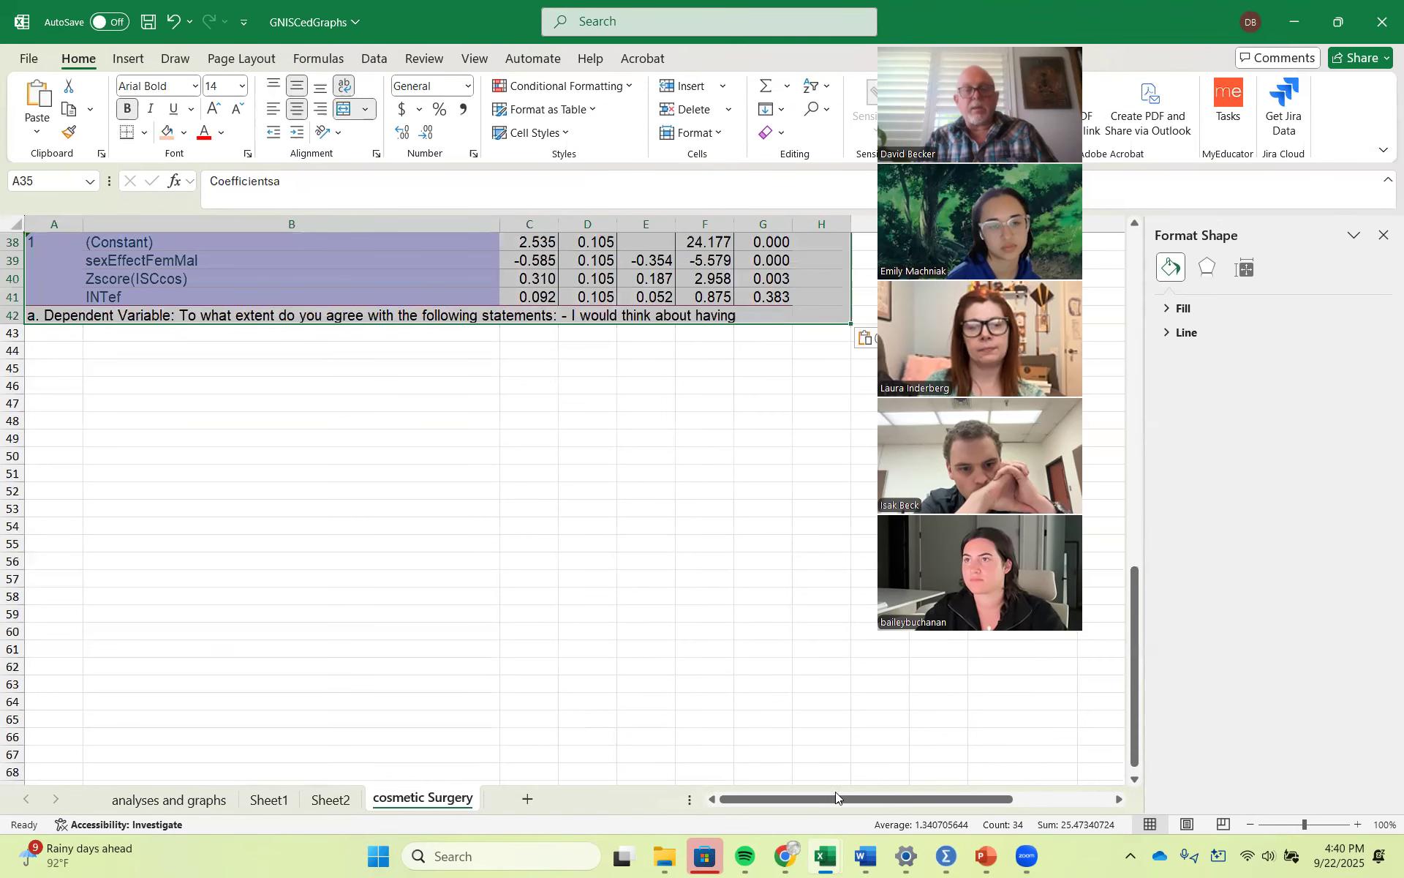
mouse_move(789, 861)
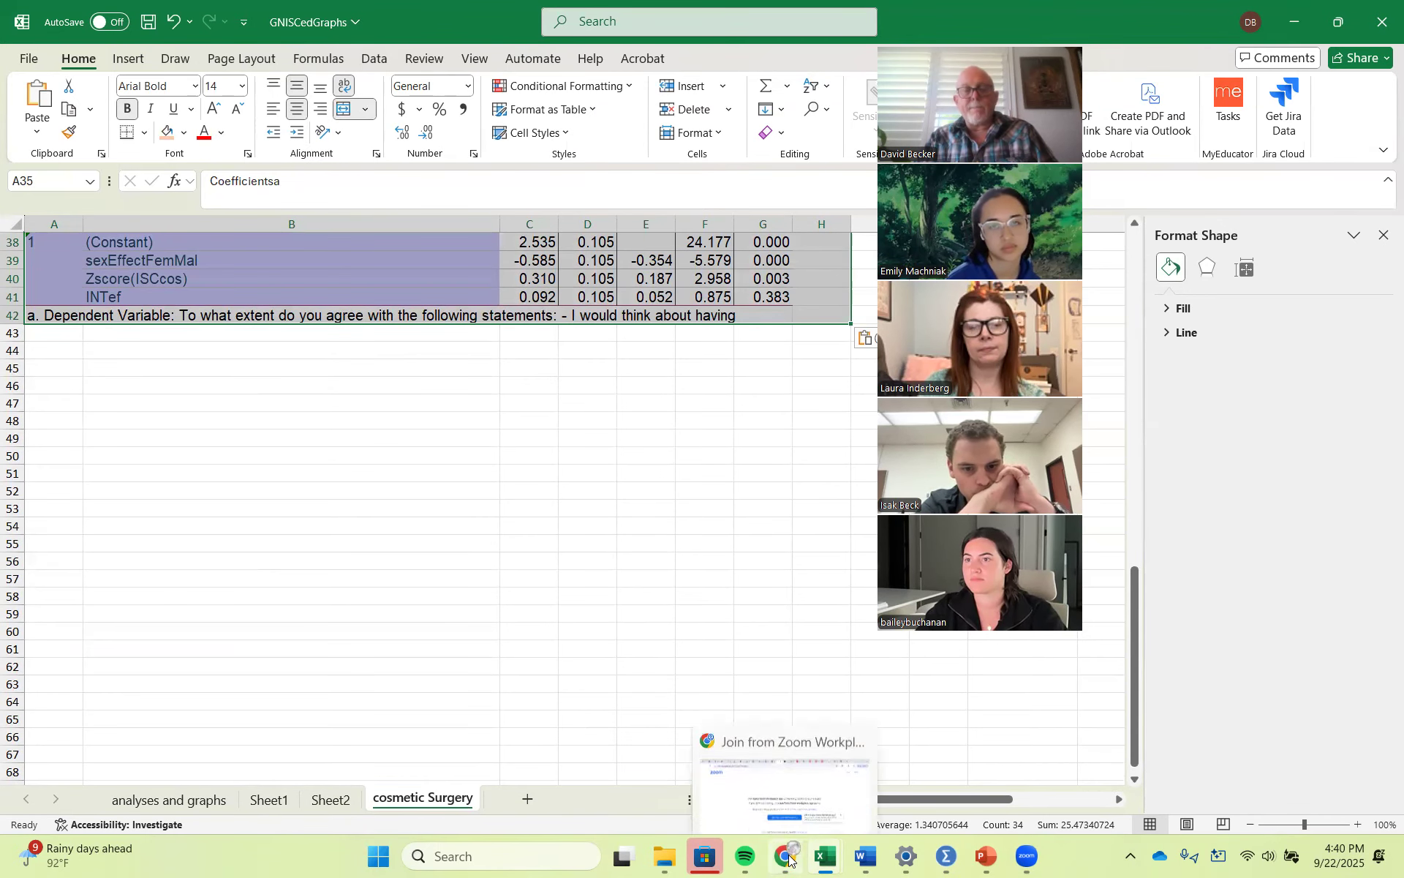
Step: Switch to the SPSS output and copy the effect-coded Coefficients table for considering cosmetic surgery if the partner would find me more attractive
left_click(866, 857)
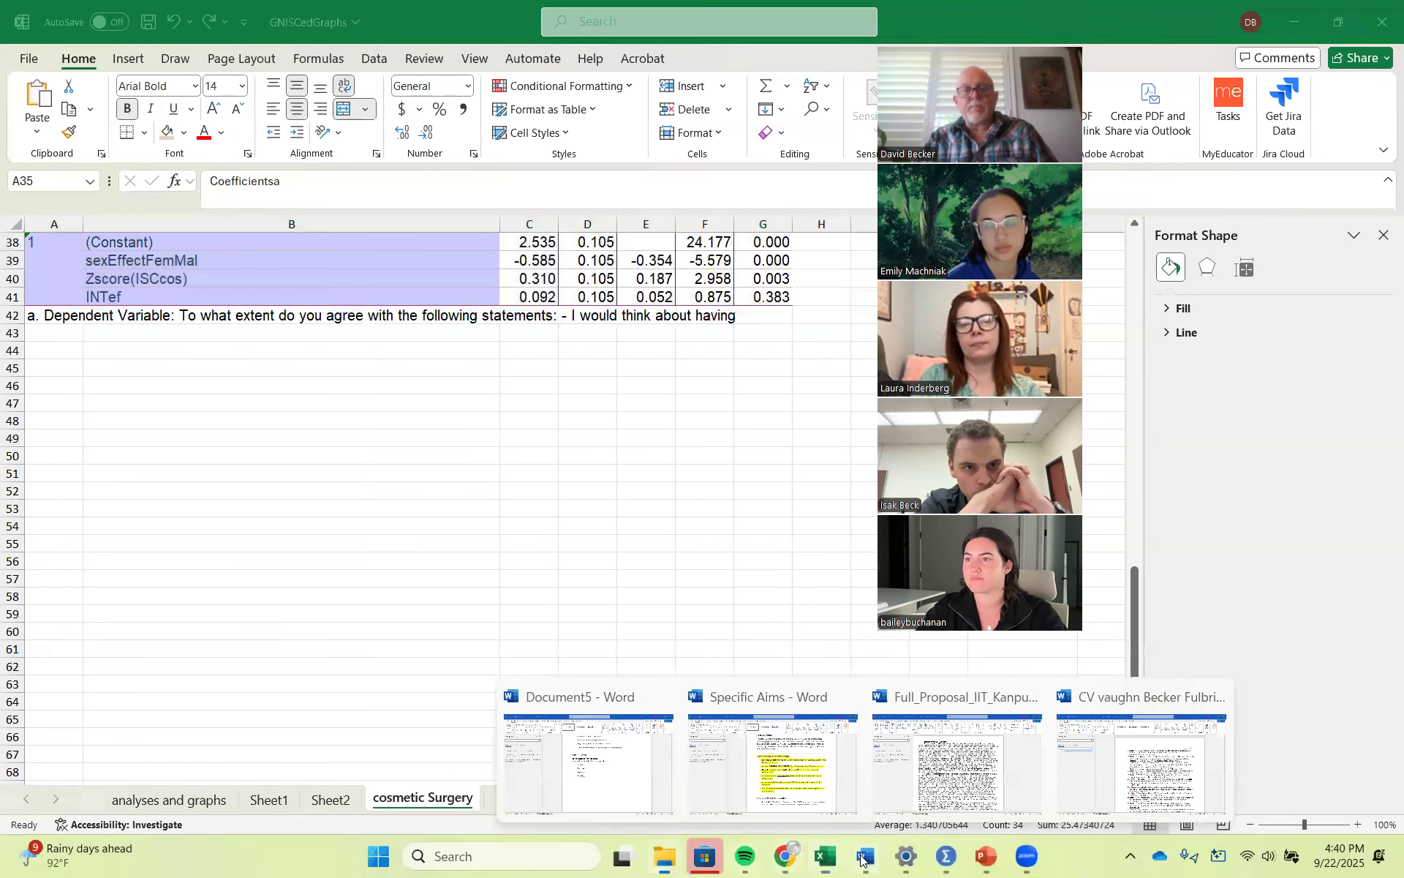
left_click(945, 856)
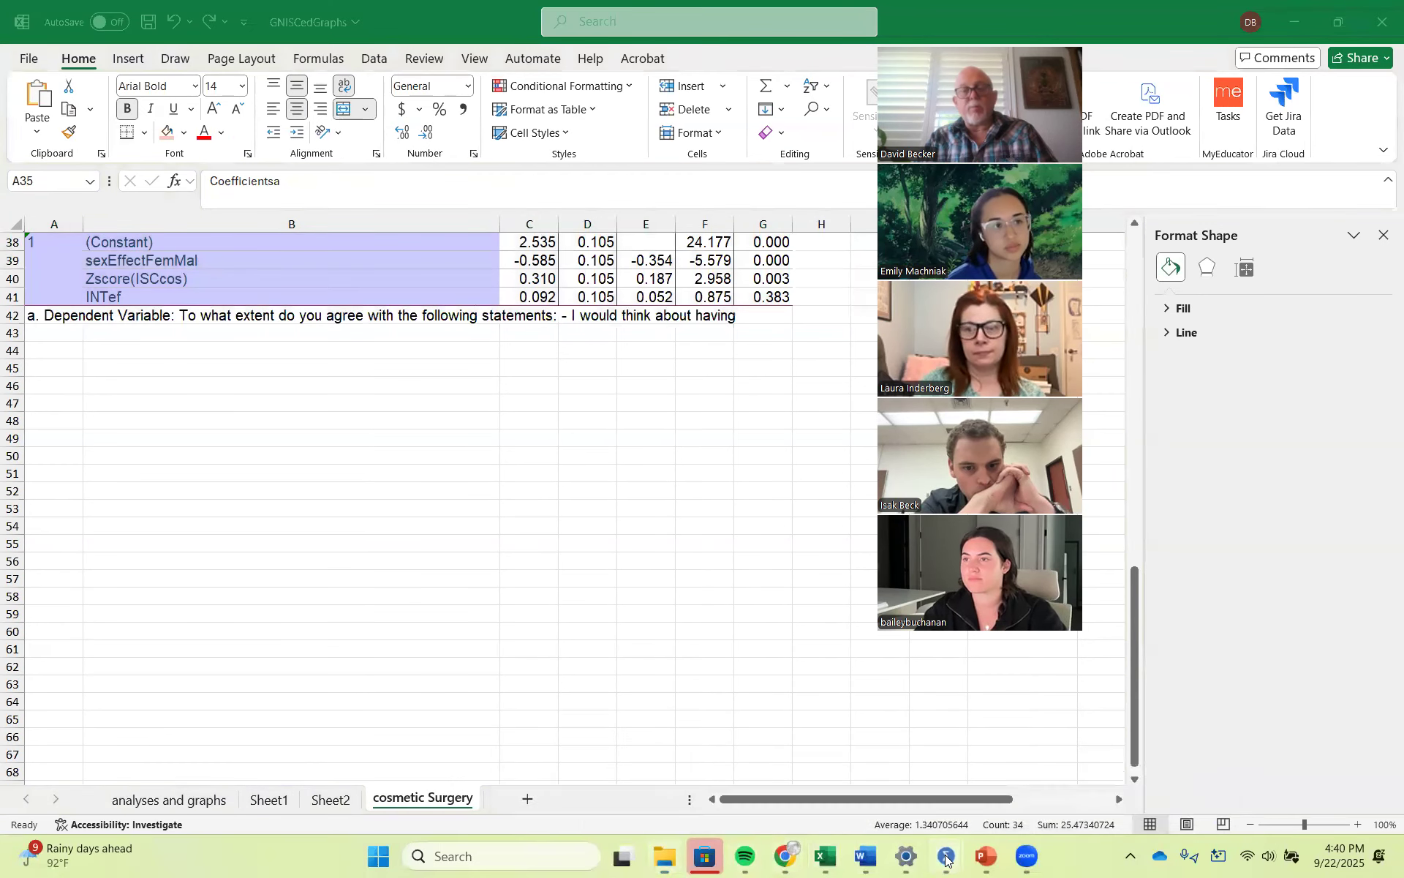
left_click(605, 775)
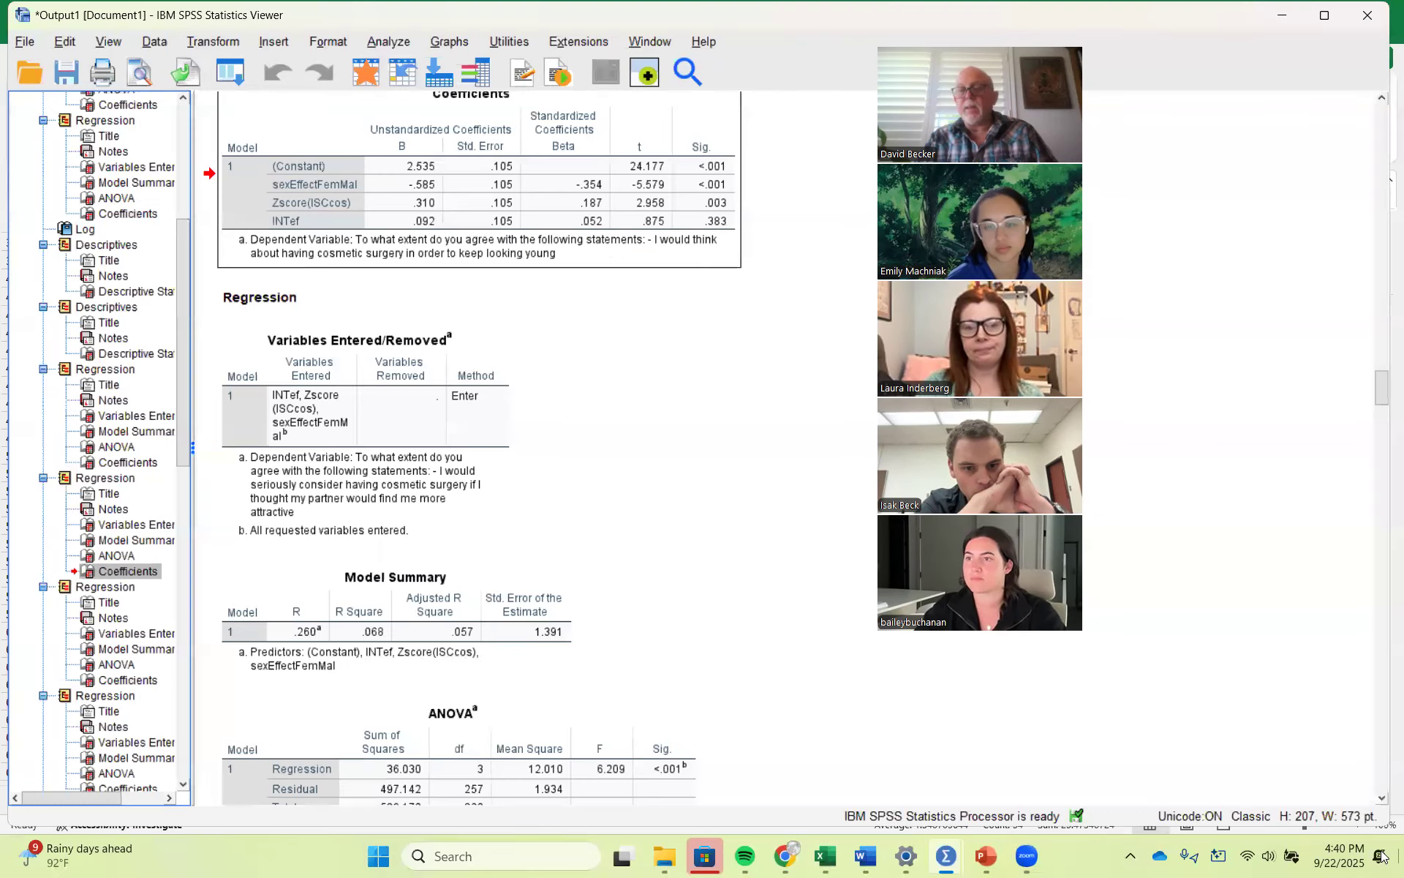
scroll(1378, 805, "down", 1)
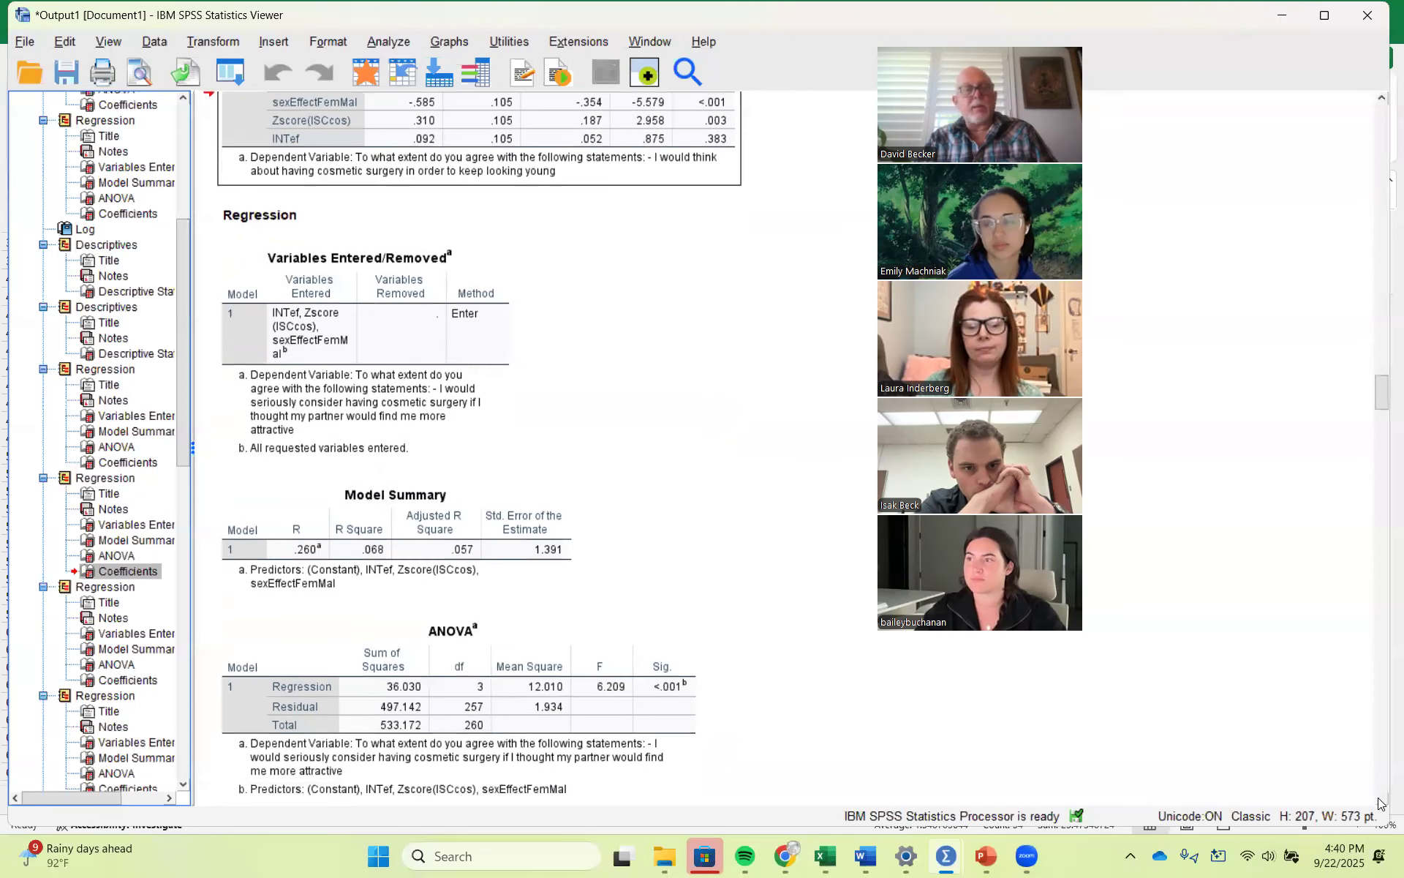
scroll(1378, 805, "down", 3)
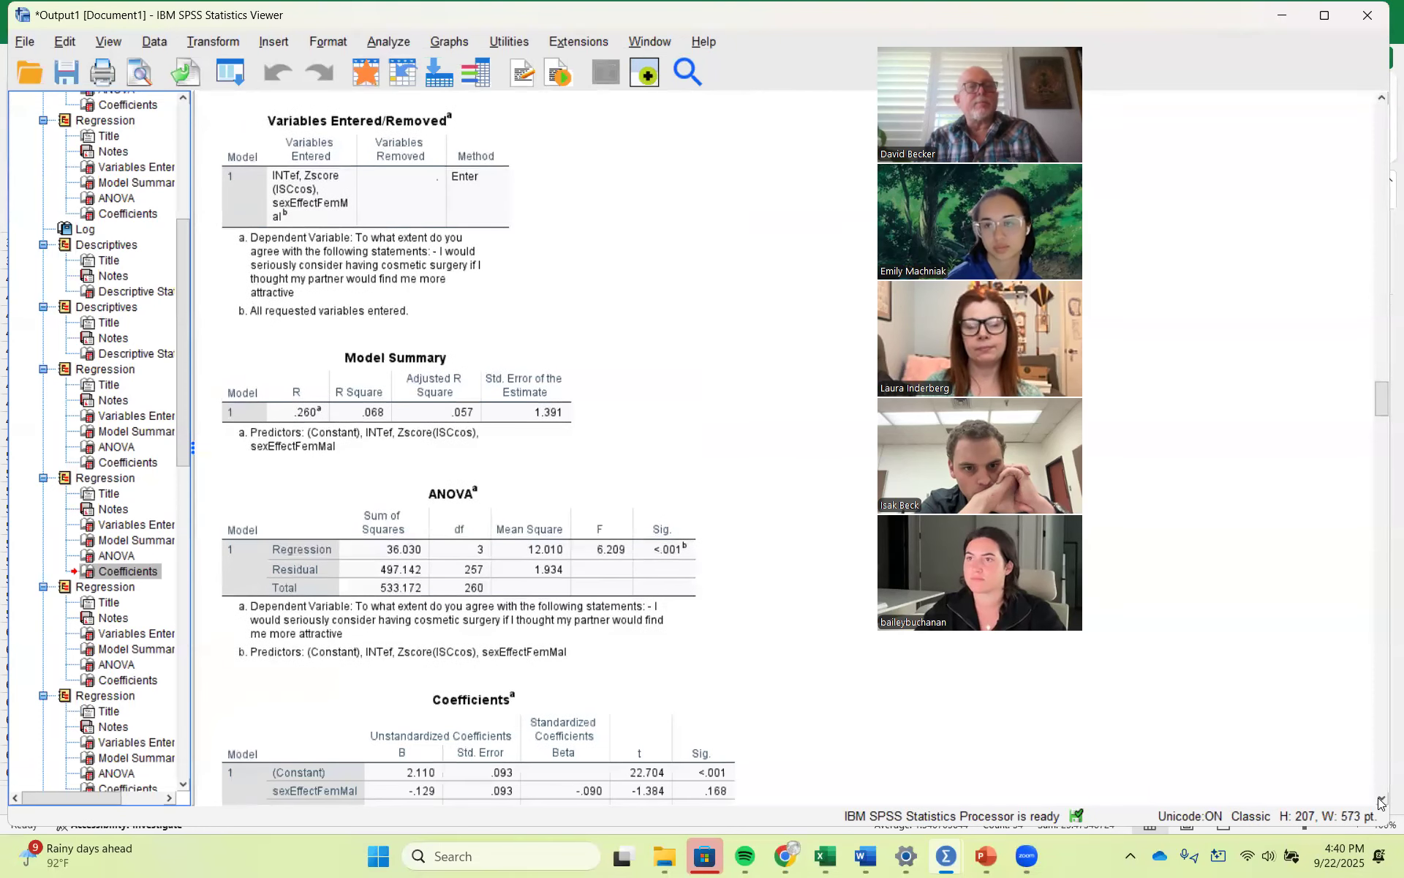
scroll(1378, 803, "down", 1)
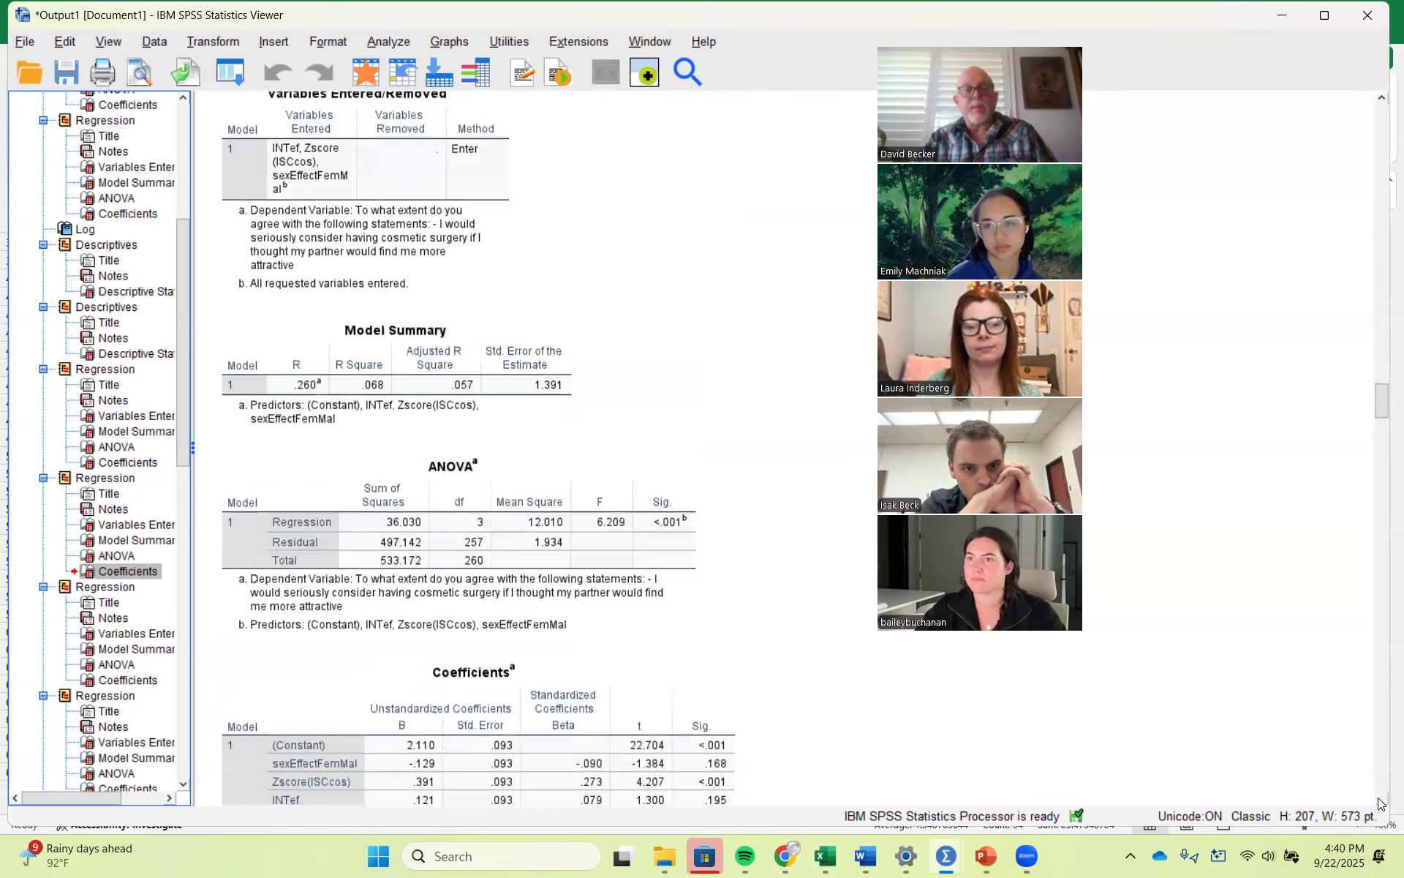
left_click(501, 742)
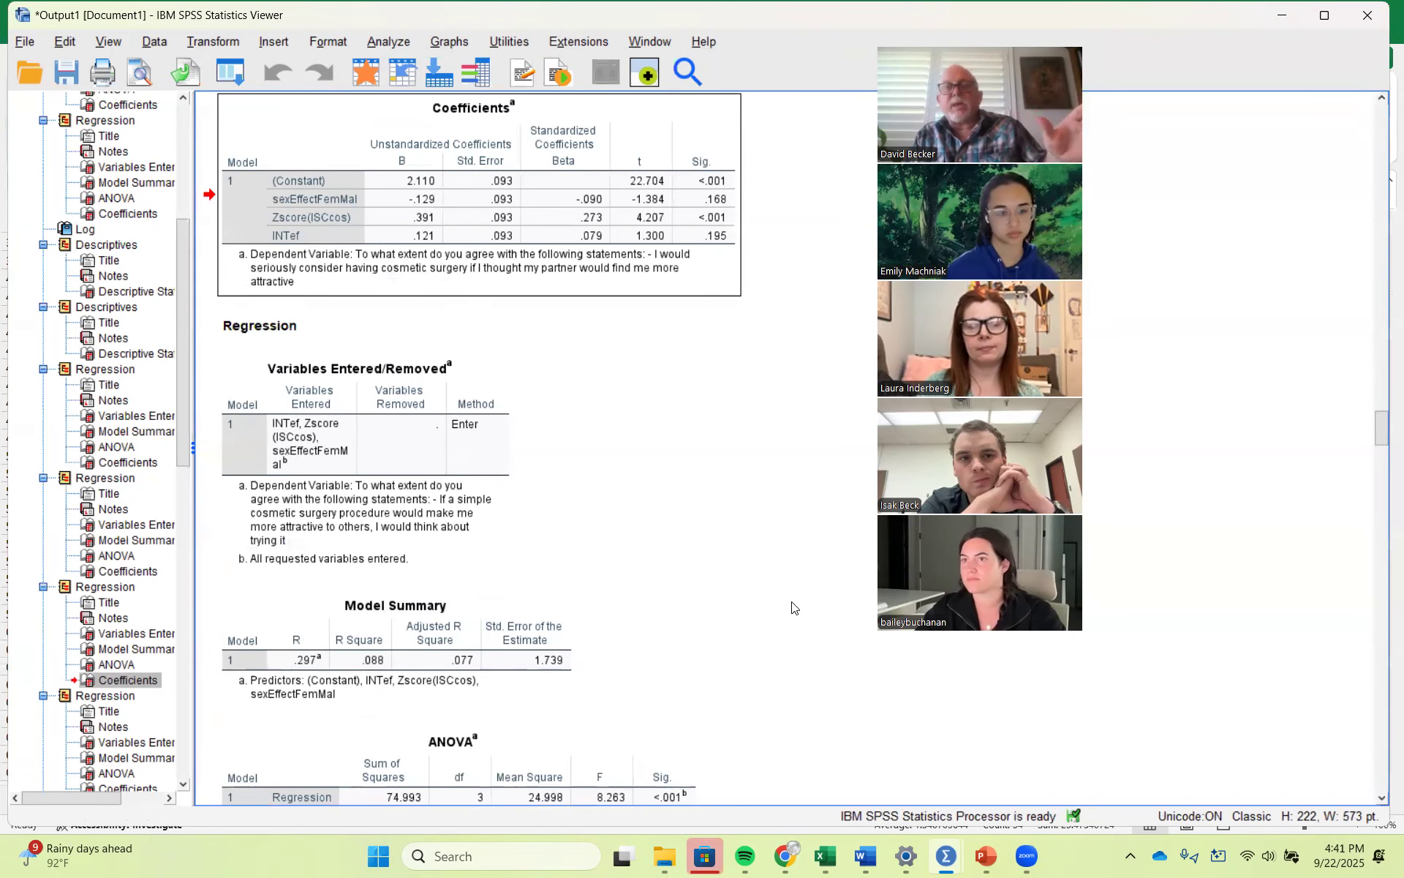
Step: Switch to the GNISCedGraphs workbook in Excel and paste the copied partner-attractiveness Coefficients table at A48 of the cosmetic Surgery sheet
left_click_drag(1380, 430, 1382, 338)
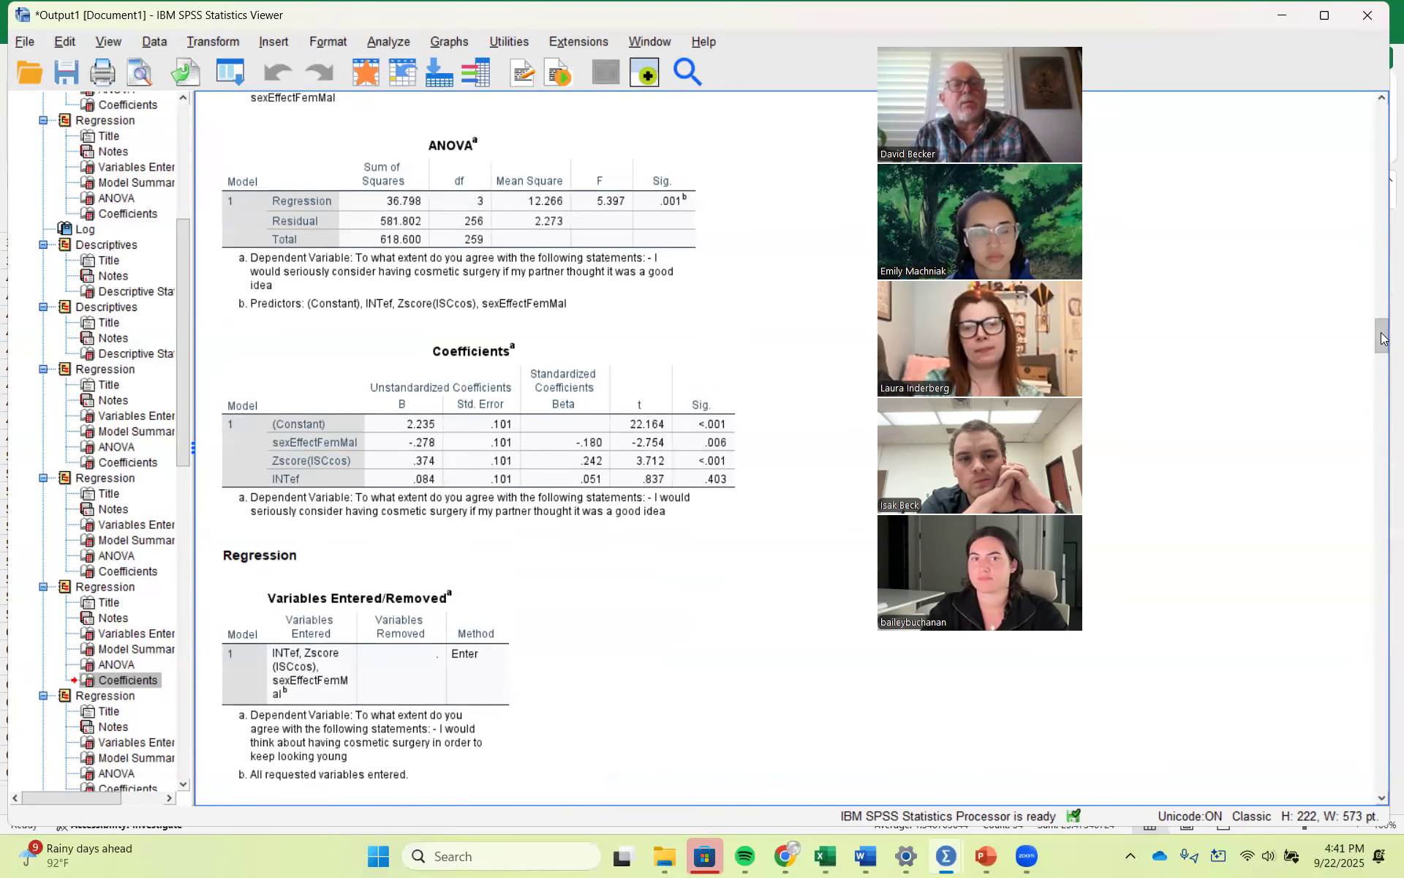
left_click_drag(1383, 337, 1381, 420)
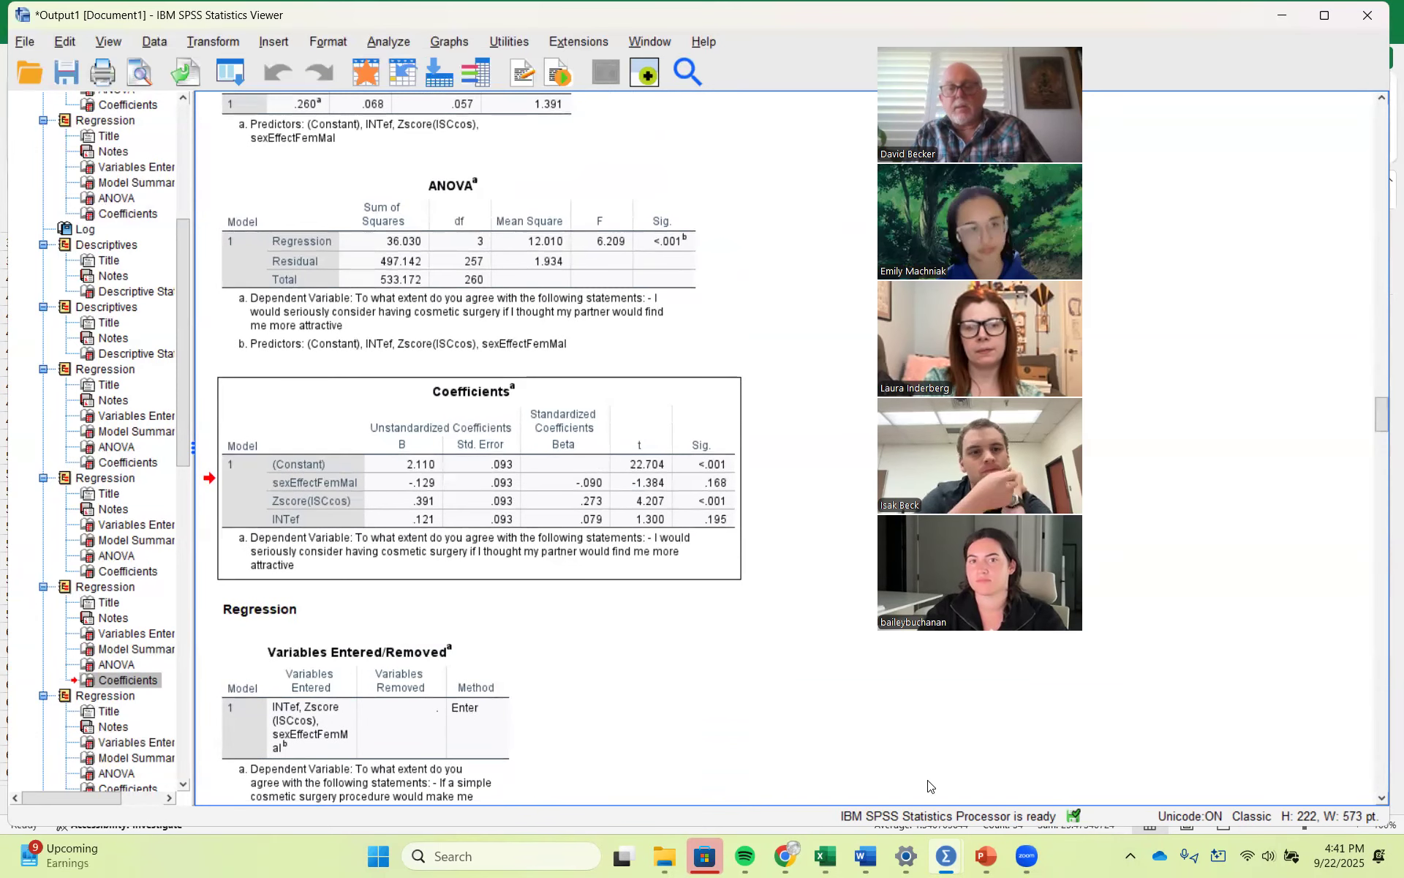
left_click(826, 859)
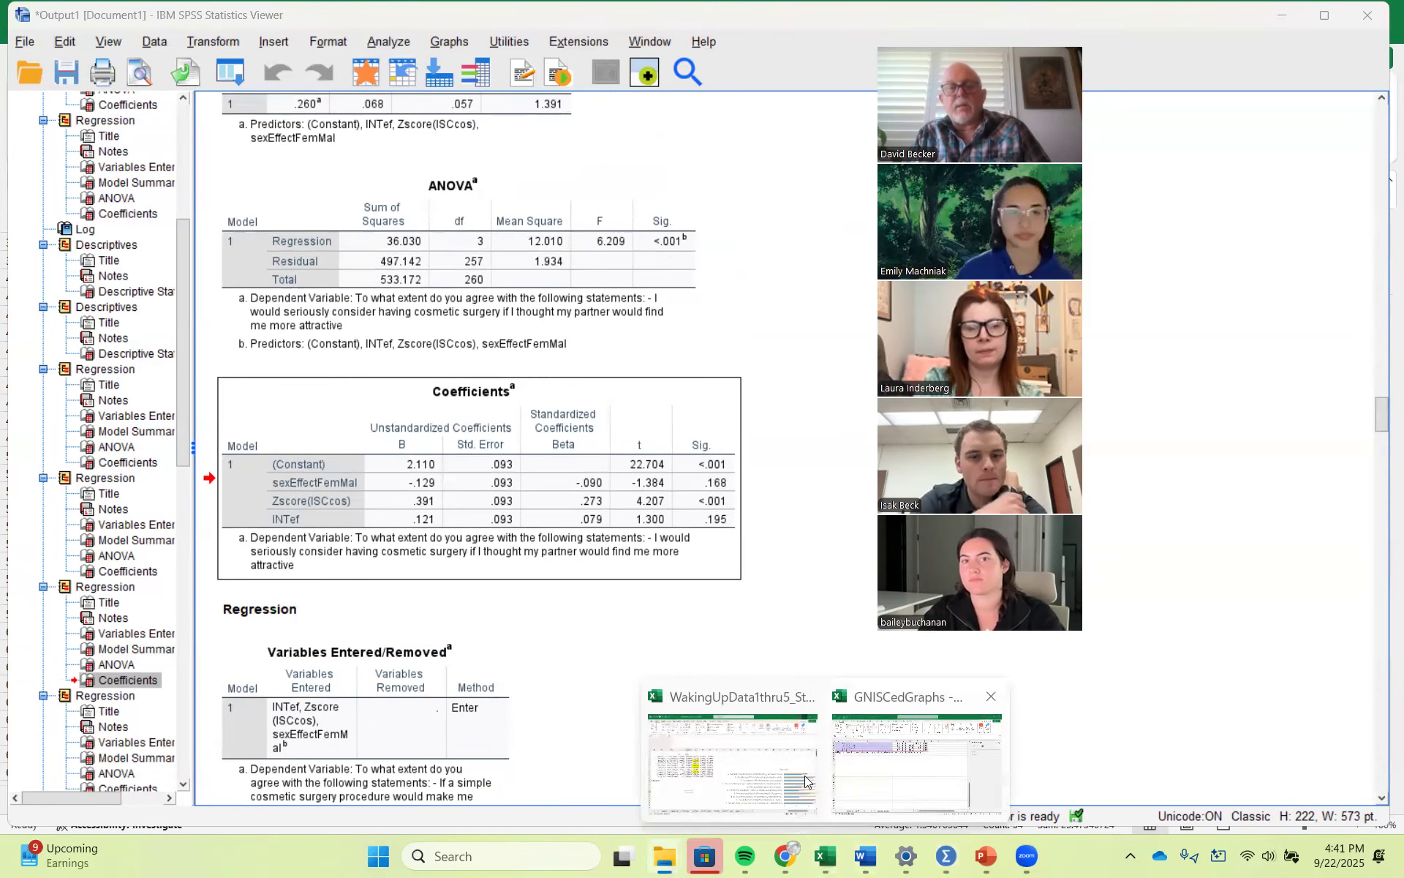
left_click(892, 770)
left_click(62, 428)
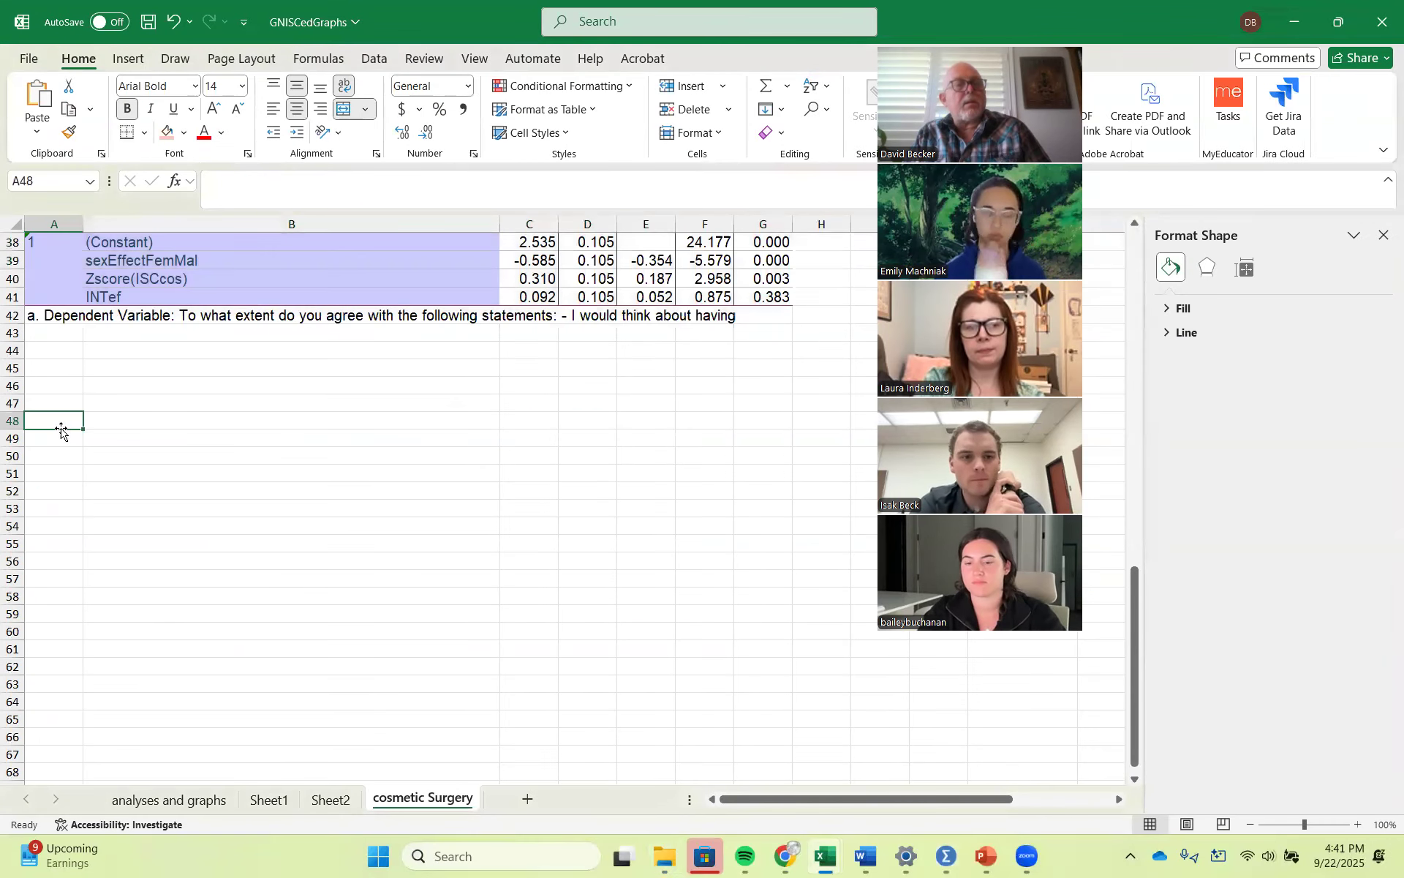
key("ctrl+v")
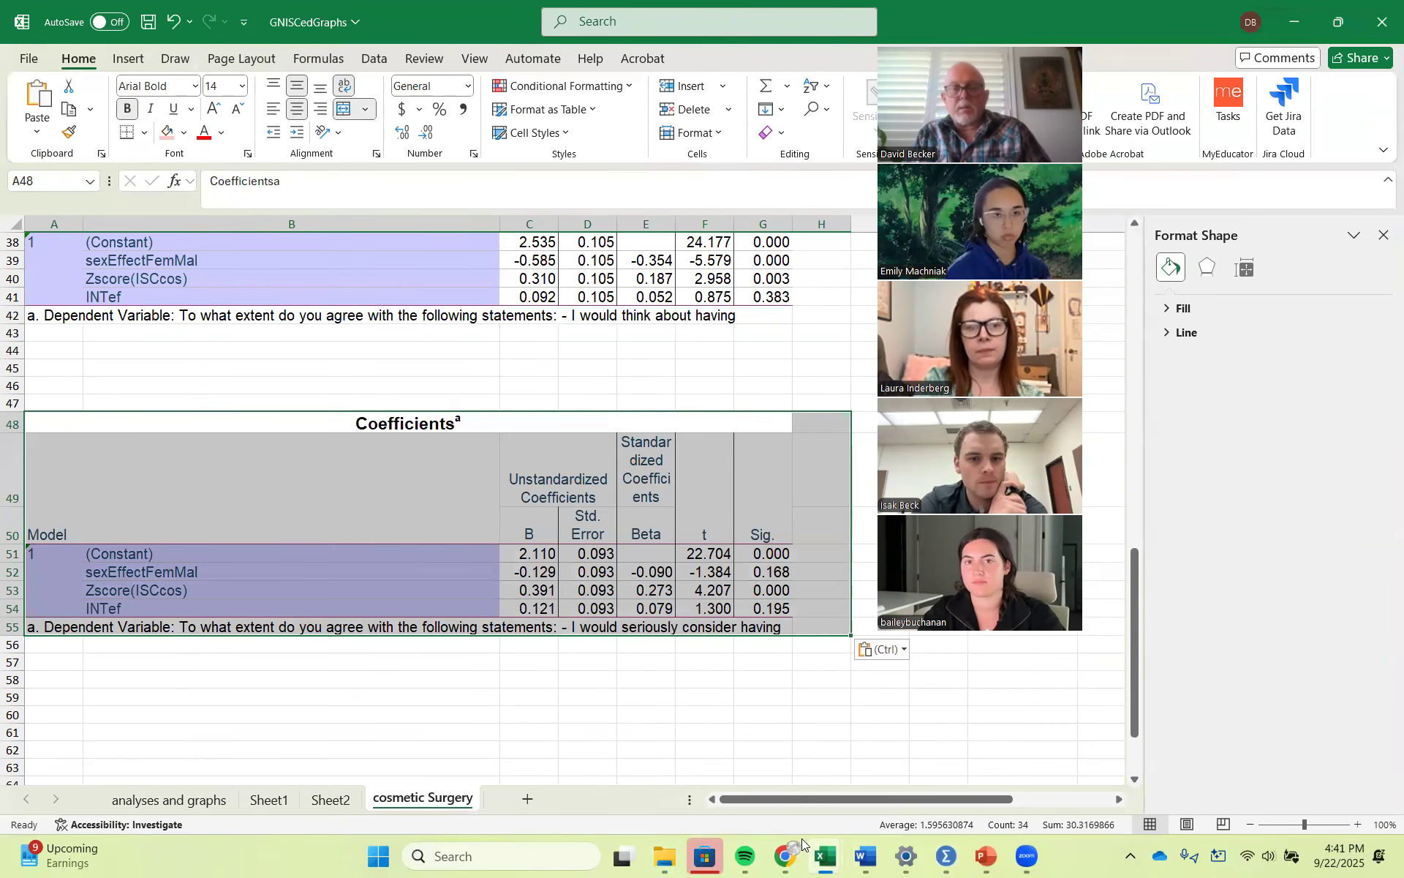
Step: Switch to the SPSS output and copy the effect-coded Coefficients table for trying a simple cosmetic surgery procedure to be more attractive to others
mouse_move(918, 861)
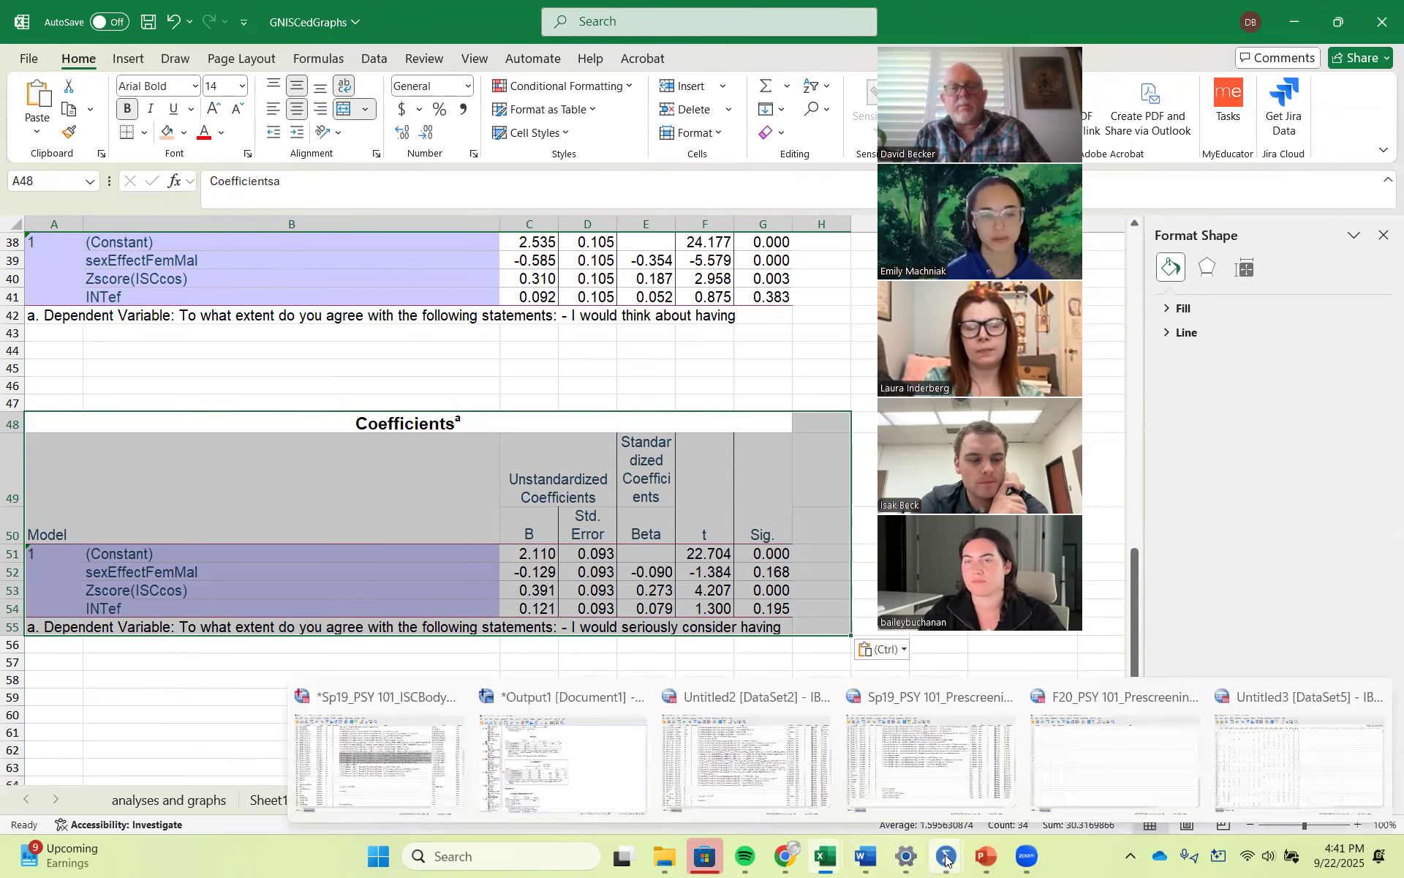
left_click(563, 760)
left_click_drag(1382, 803, 1382, 802)
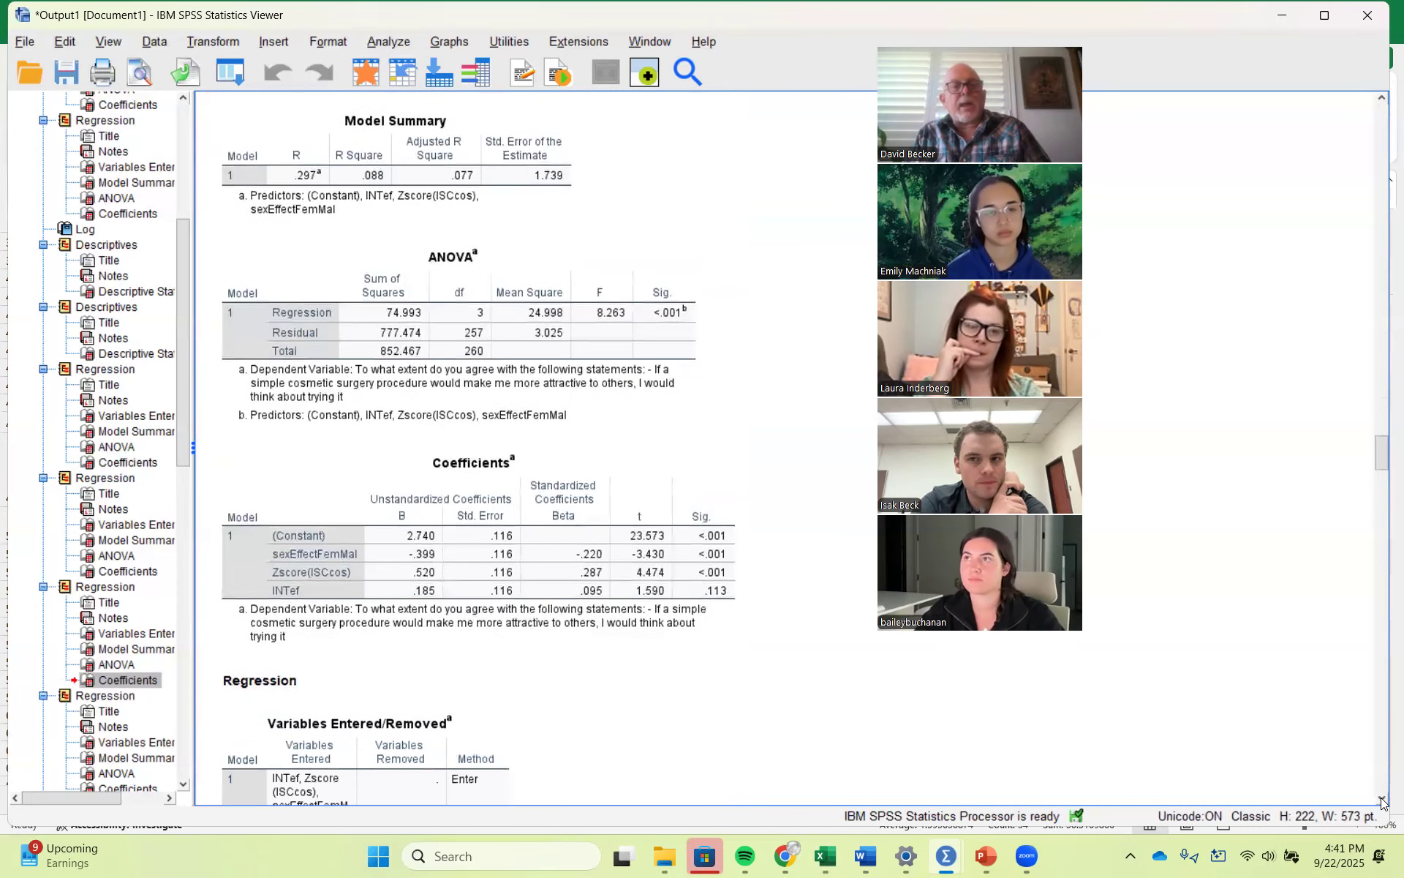
left_click(702, 598)
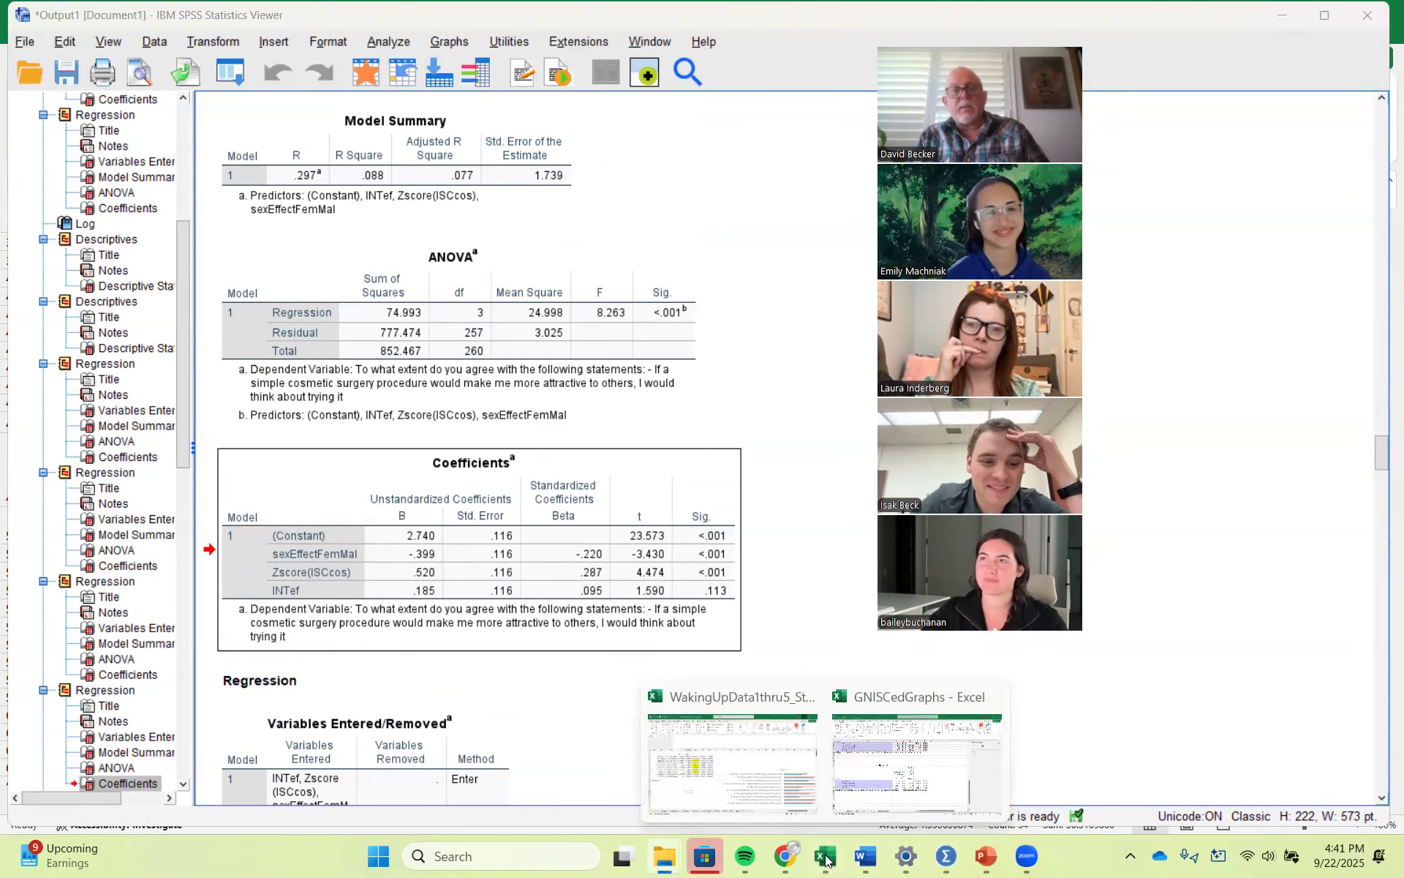
Step: Paste the simple-procedure Coefficients table at A60 of the cosmetic Surgery sheet in Excel and select its dependent variable footnote
left_click(907, 768)
left_click(60, 710)
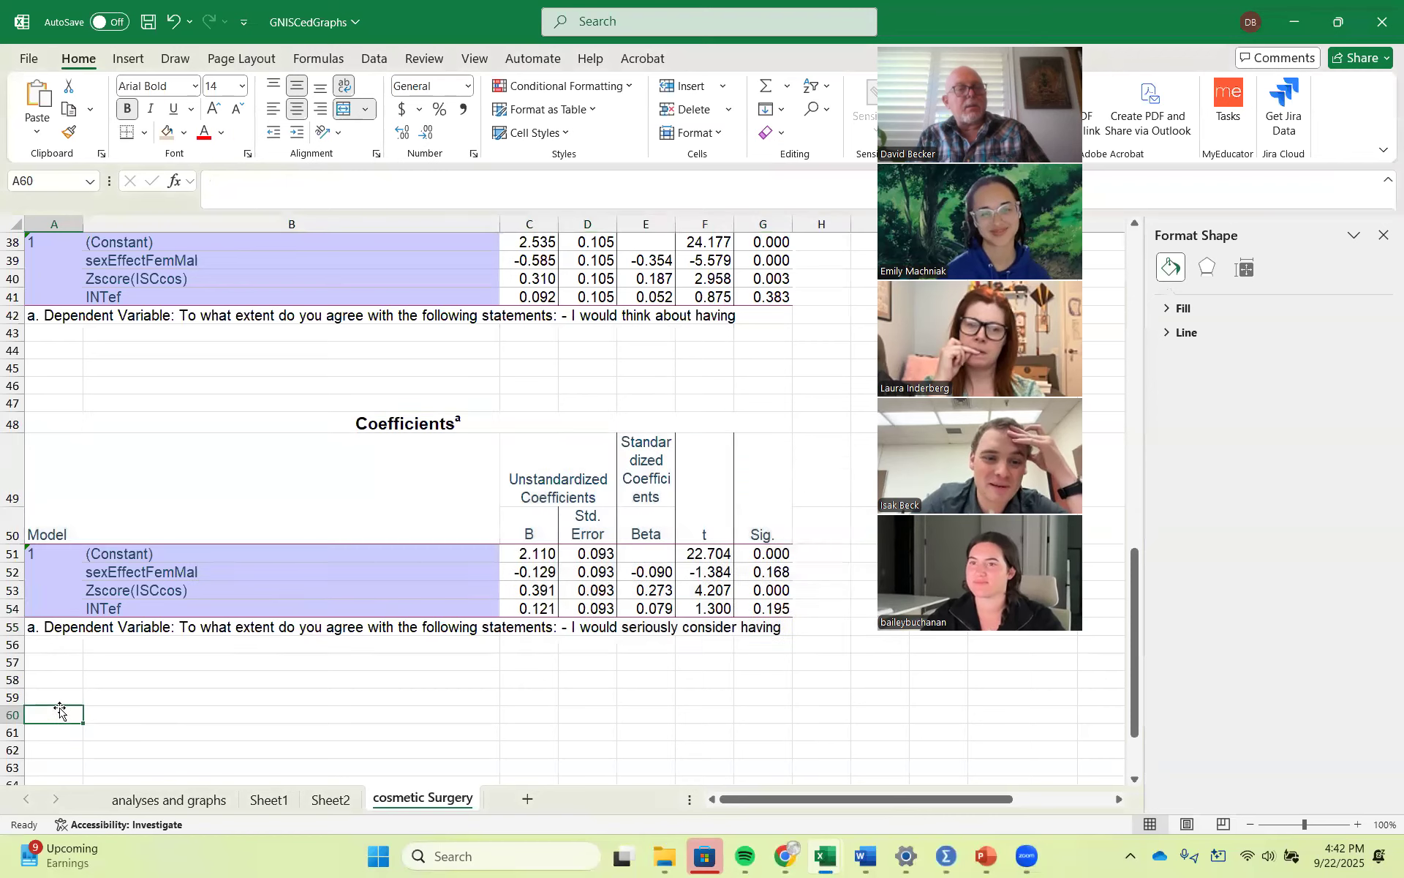
key("ctrl+v")
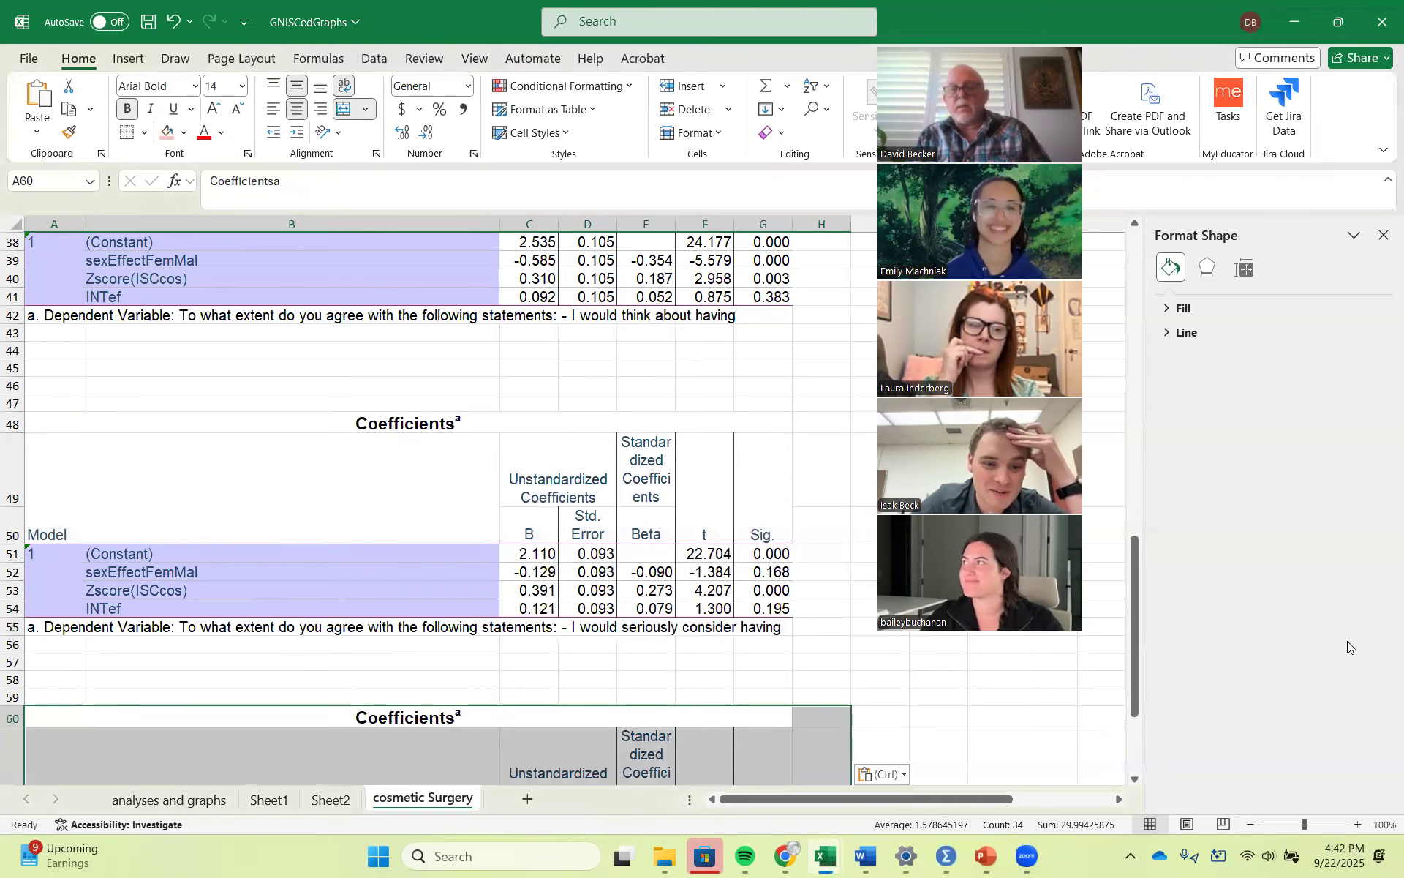
scroll(1132, 774, "down", 5)
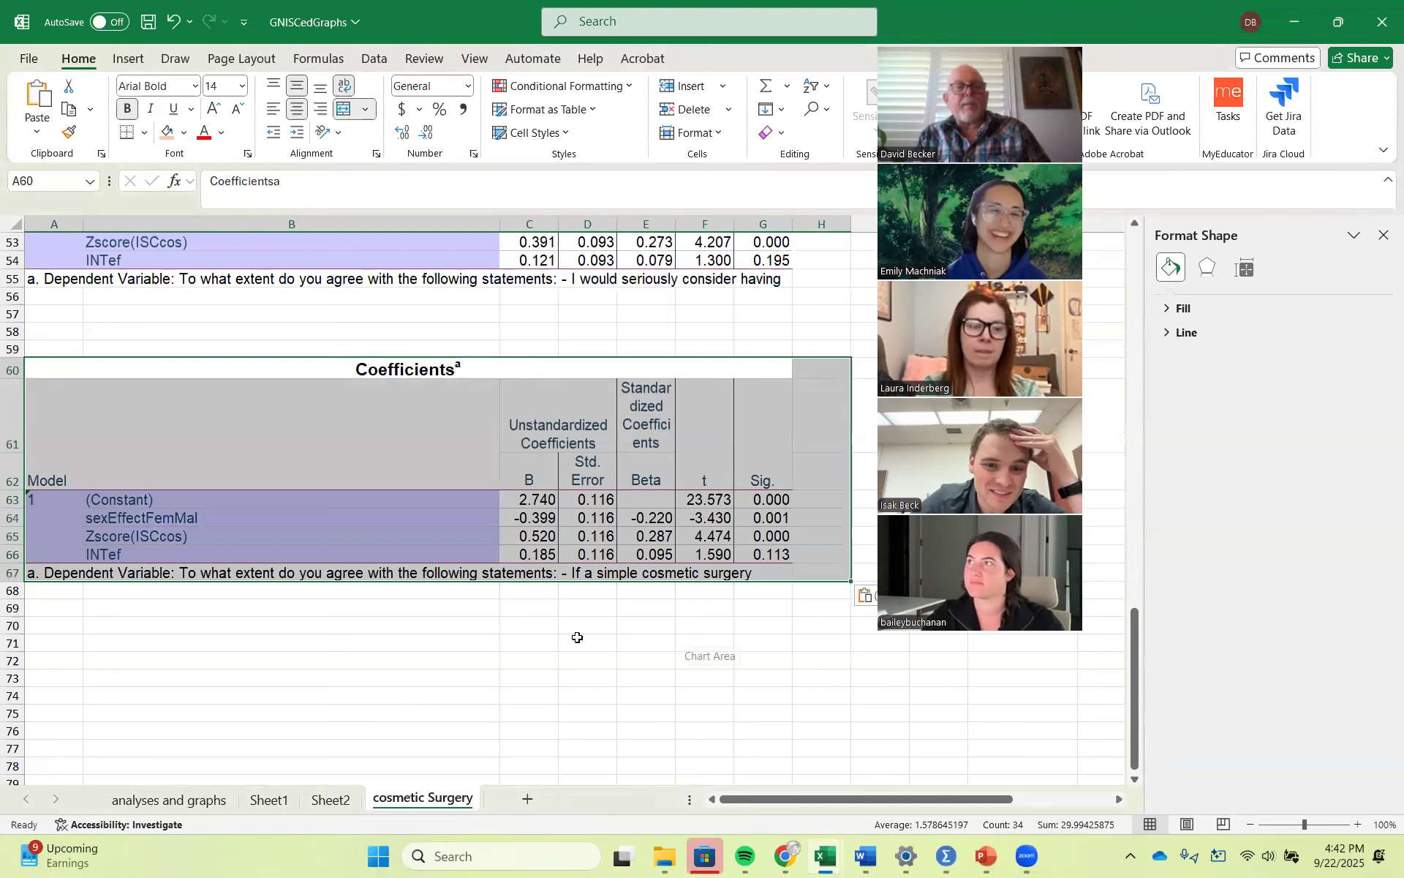
left_click(327, 575)
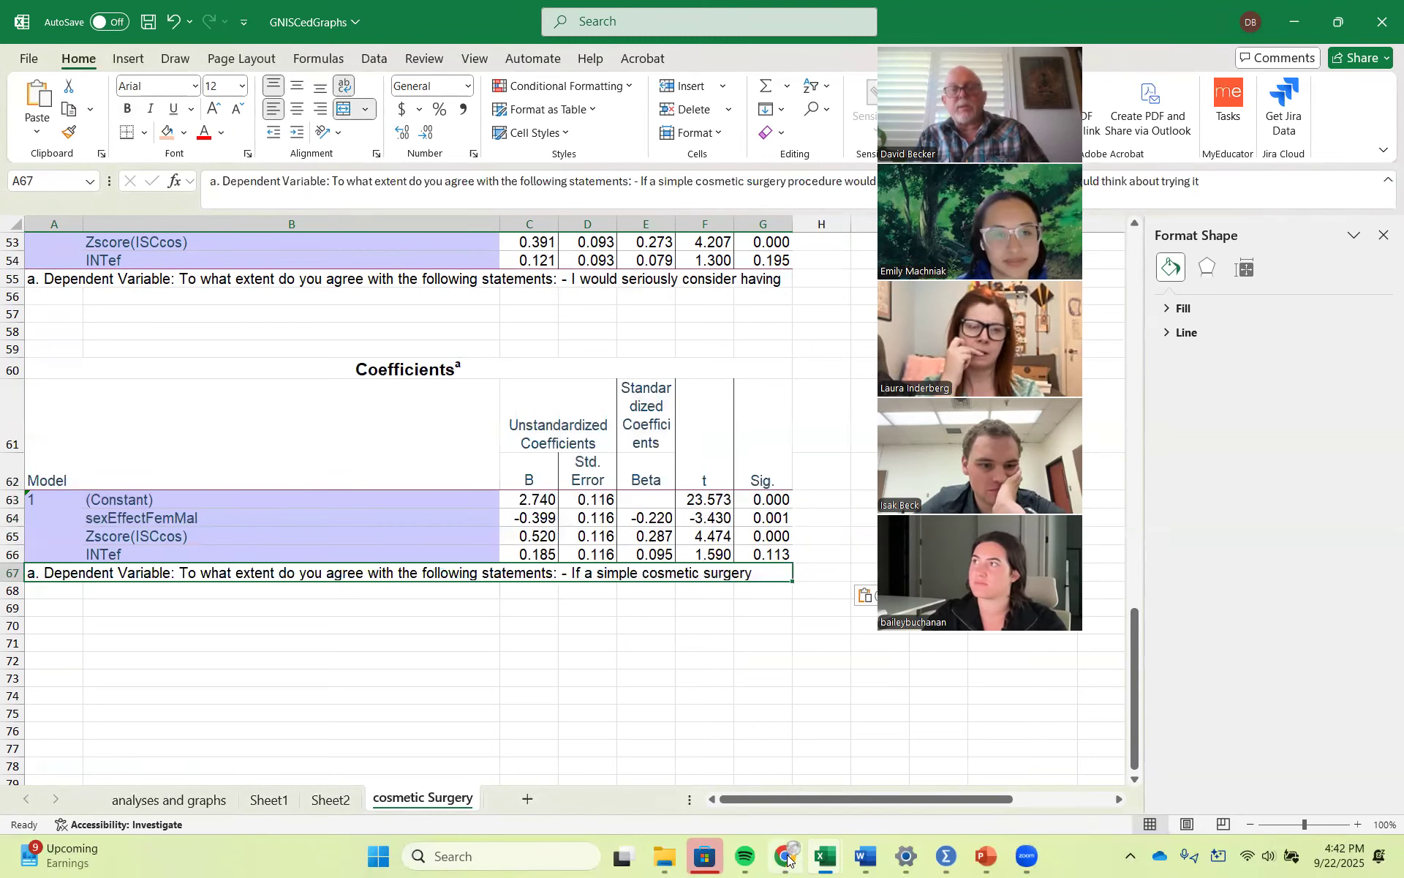
Step: Switch to the SPSS output and compare the sex, ISCcos and interaction terms across the partner-attractiveness, simple-procedure and career-benefit Coefficients tables
mouse_move(787, 859)
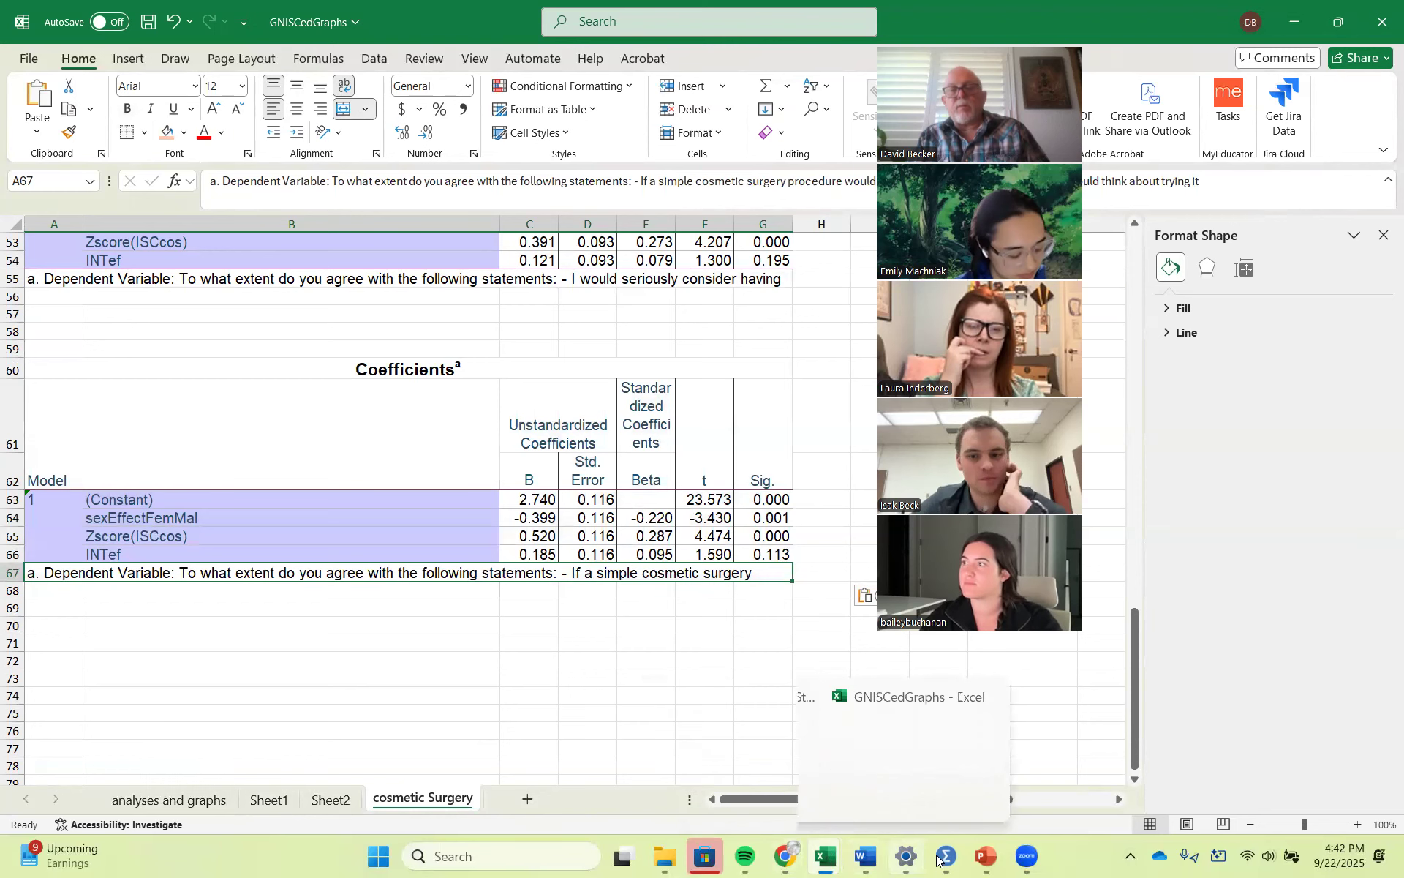
mouse_move(947, 859)
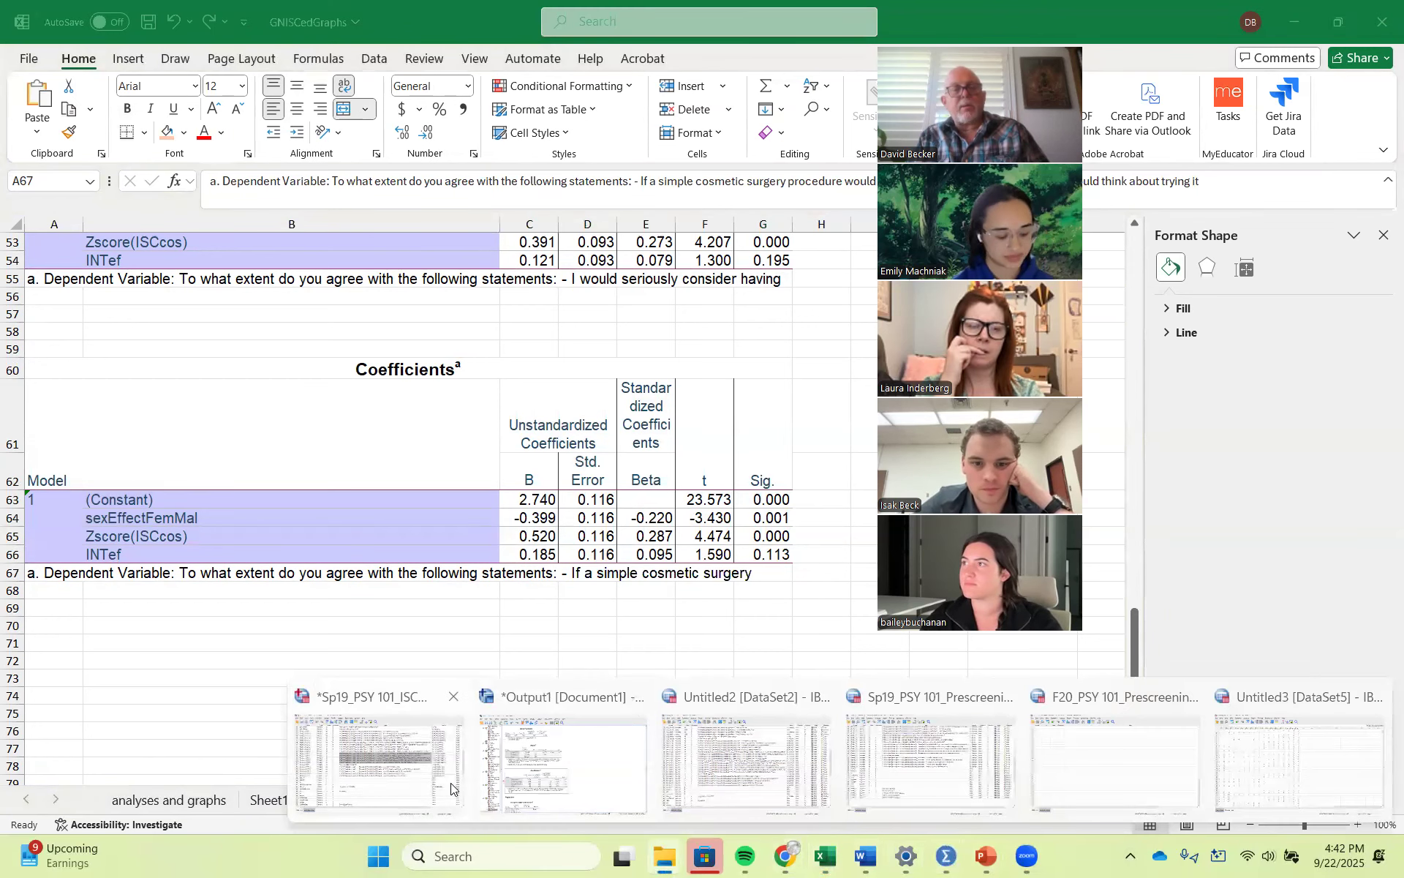
left_click(587, 762)
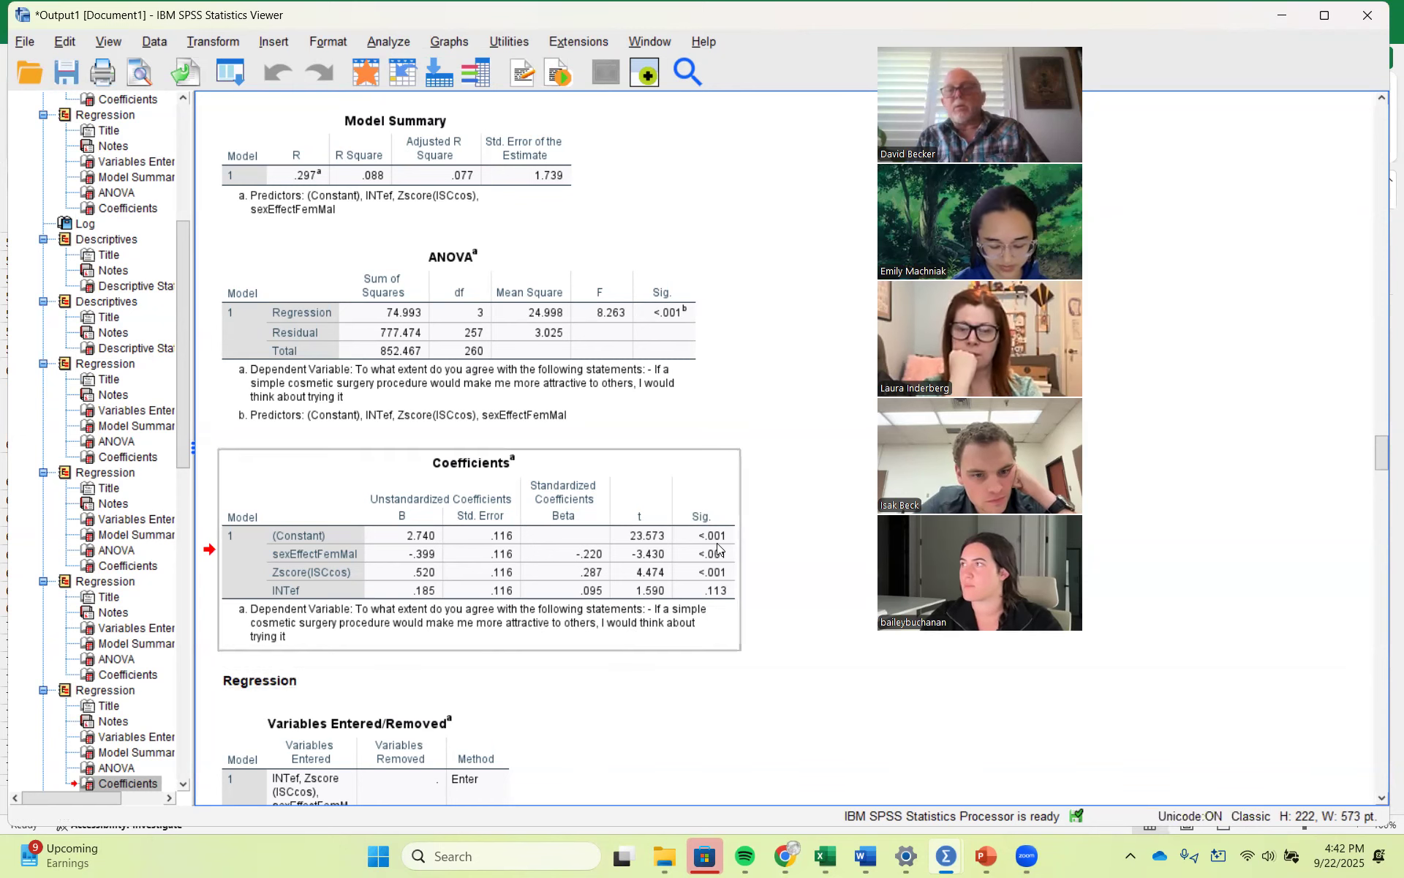
left_click_drag(1381, 465, 1382, 431)
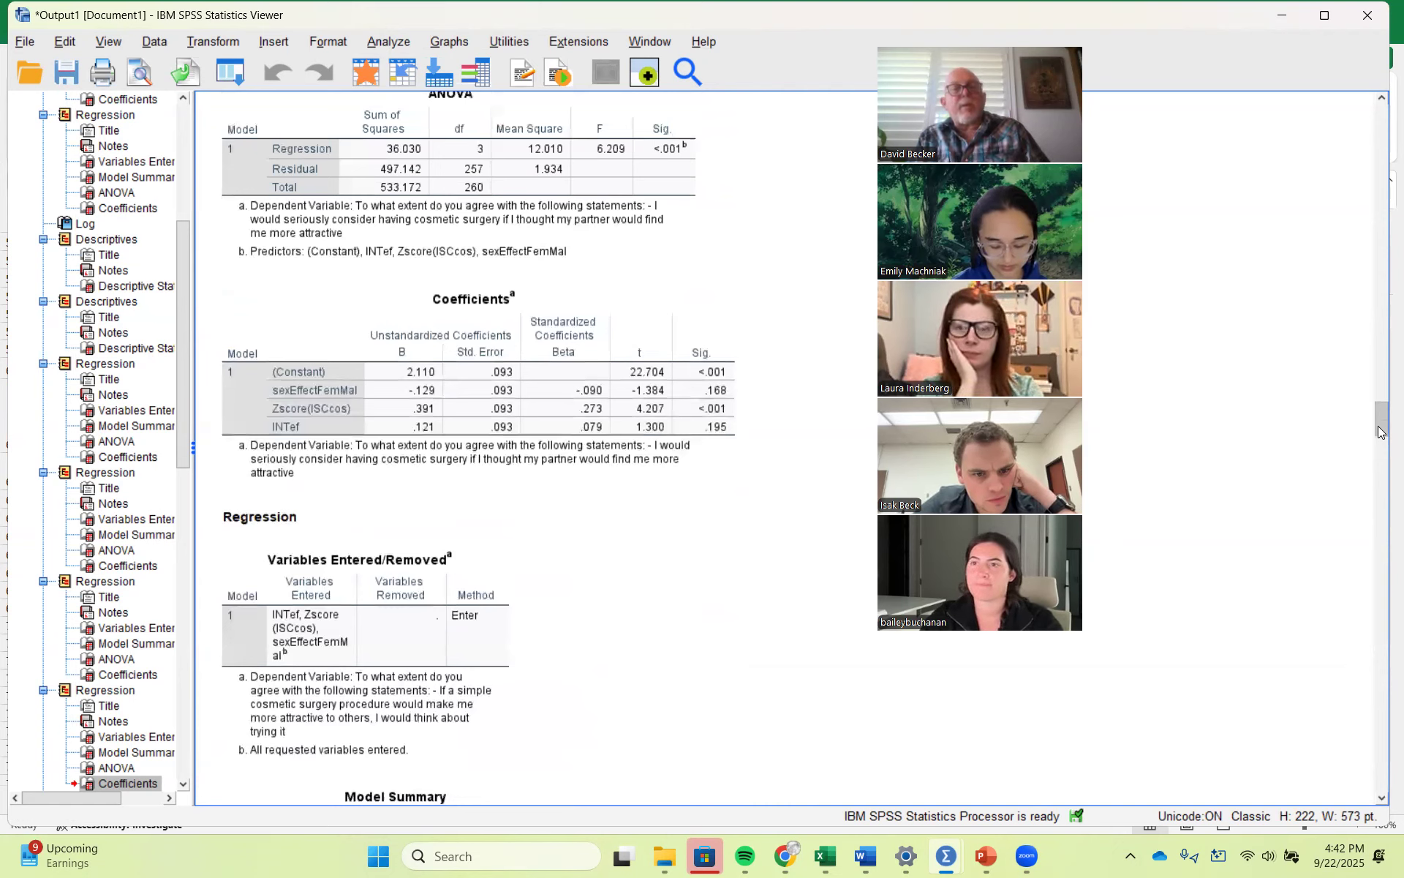
left_click_drag(1380, 432, 1383, 465)
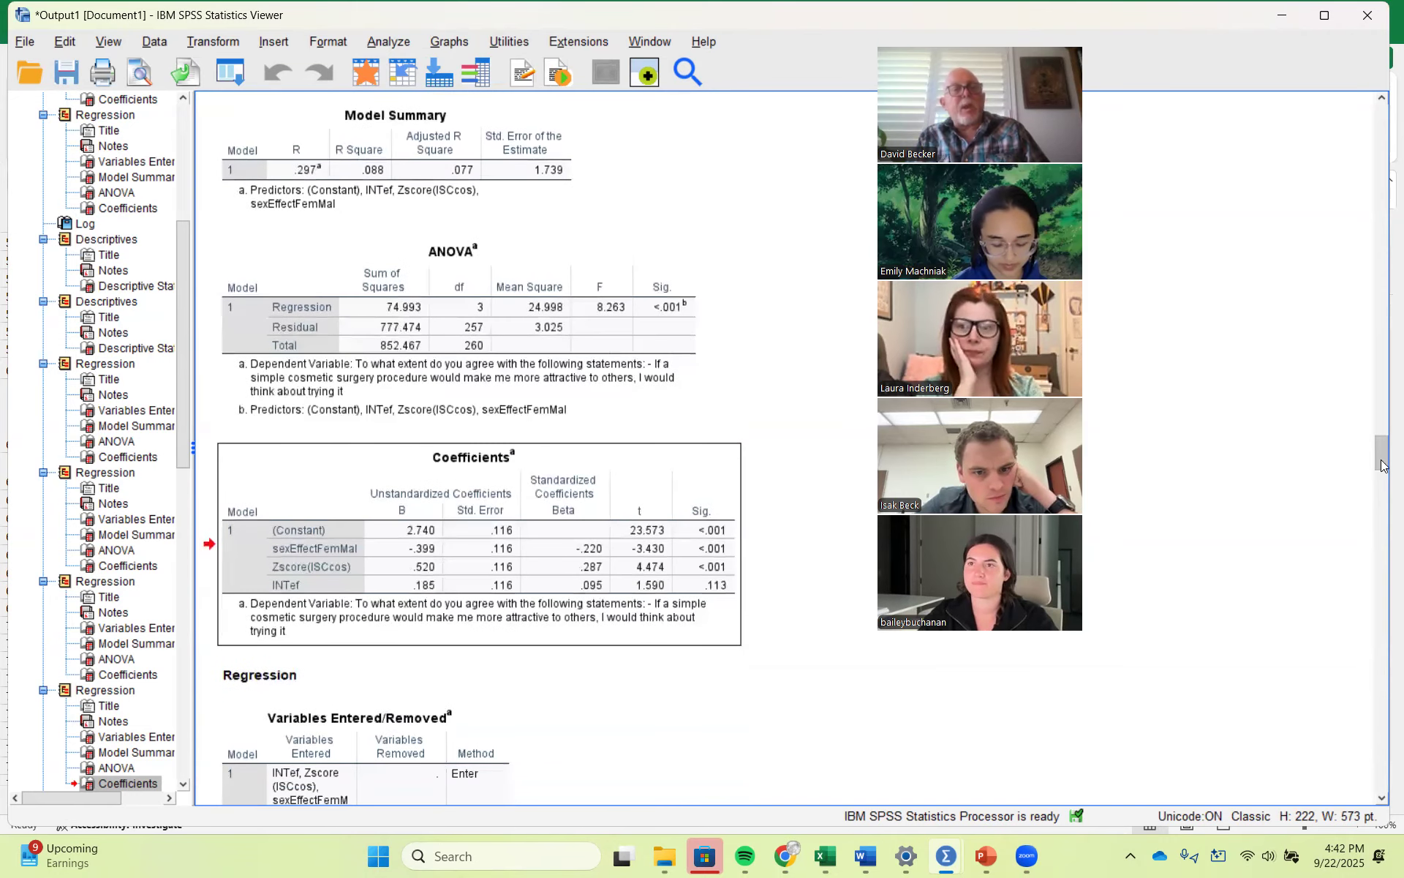
left_click_drag(1382, 466, 1382, 471)
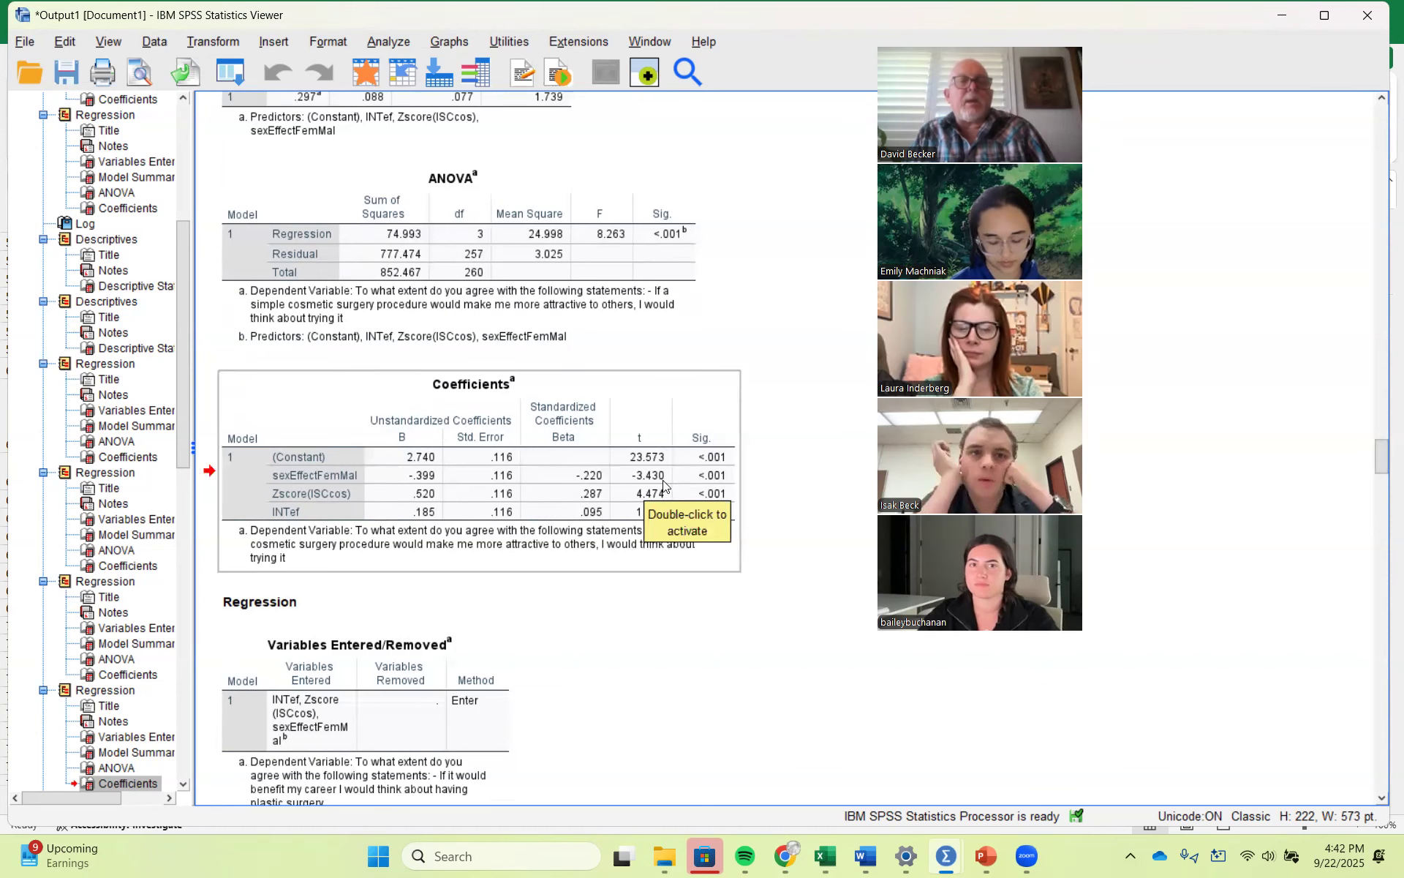
left_click_drag(1382, 468, 1382, 434)
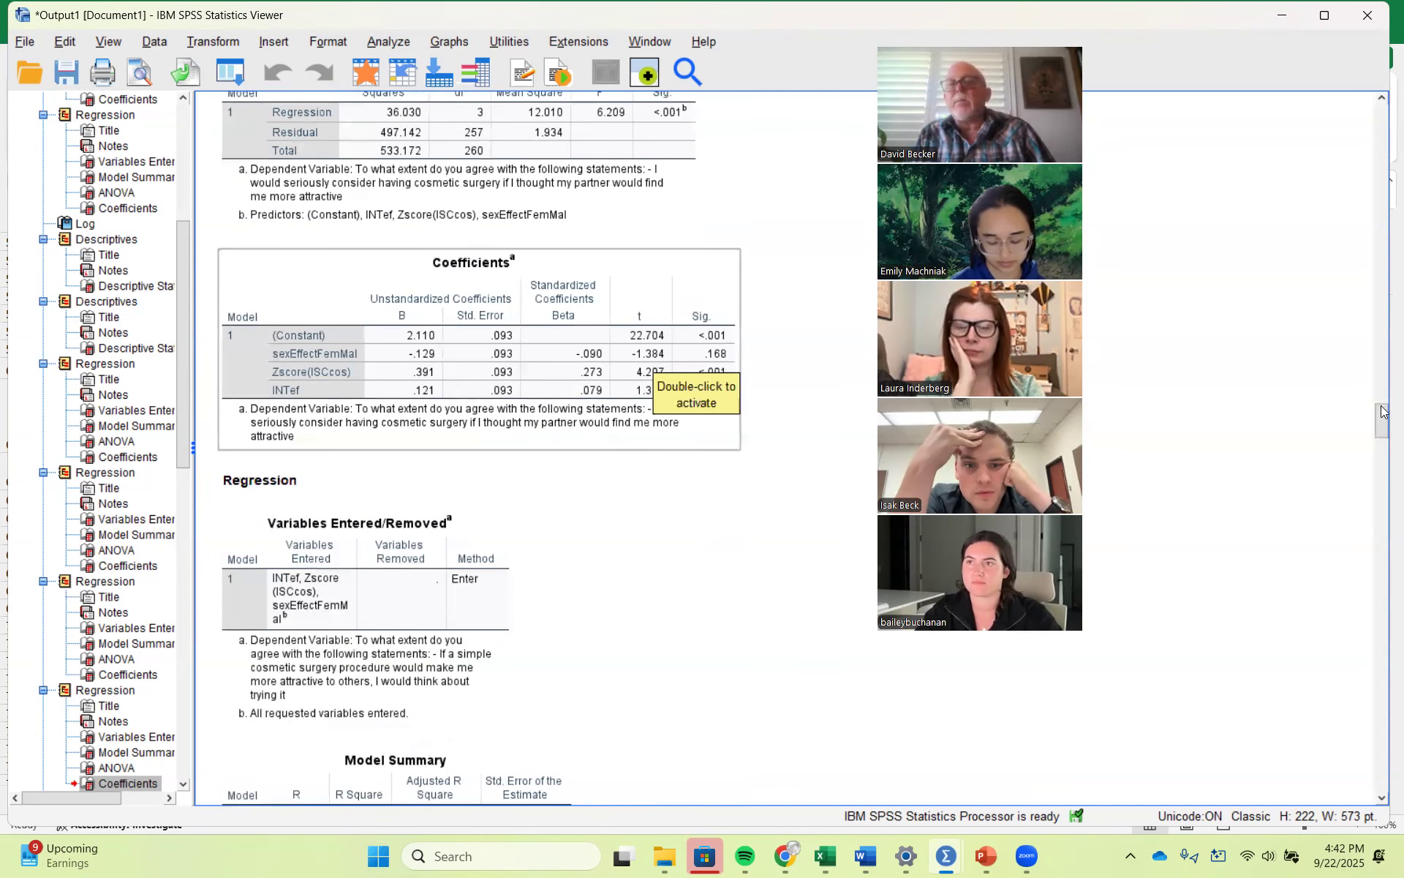
left_click_drag(1382, 411, 1382, 463)
left_click_drag(1380, 468, 1380, 502)
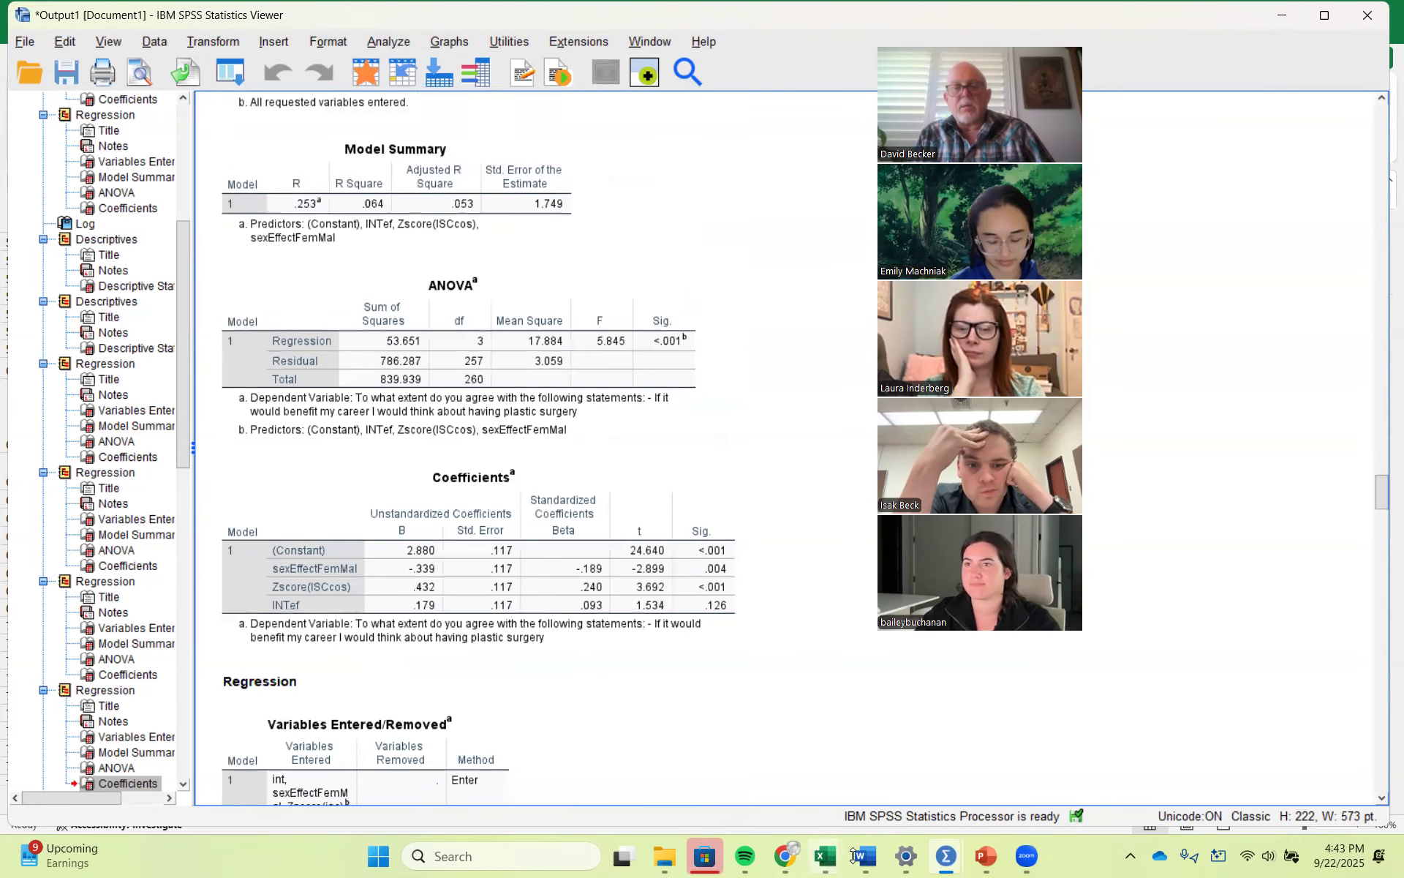
Step: Recheck the pasted tables in Excel and, back in the SPSS output, examine the effect-coded Coefficients tables of the successive cosmetic surgery items
left_click(826, 856)
left_click(911, 763)
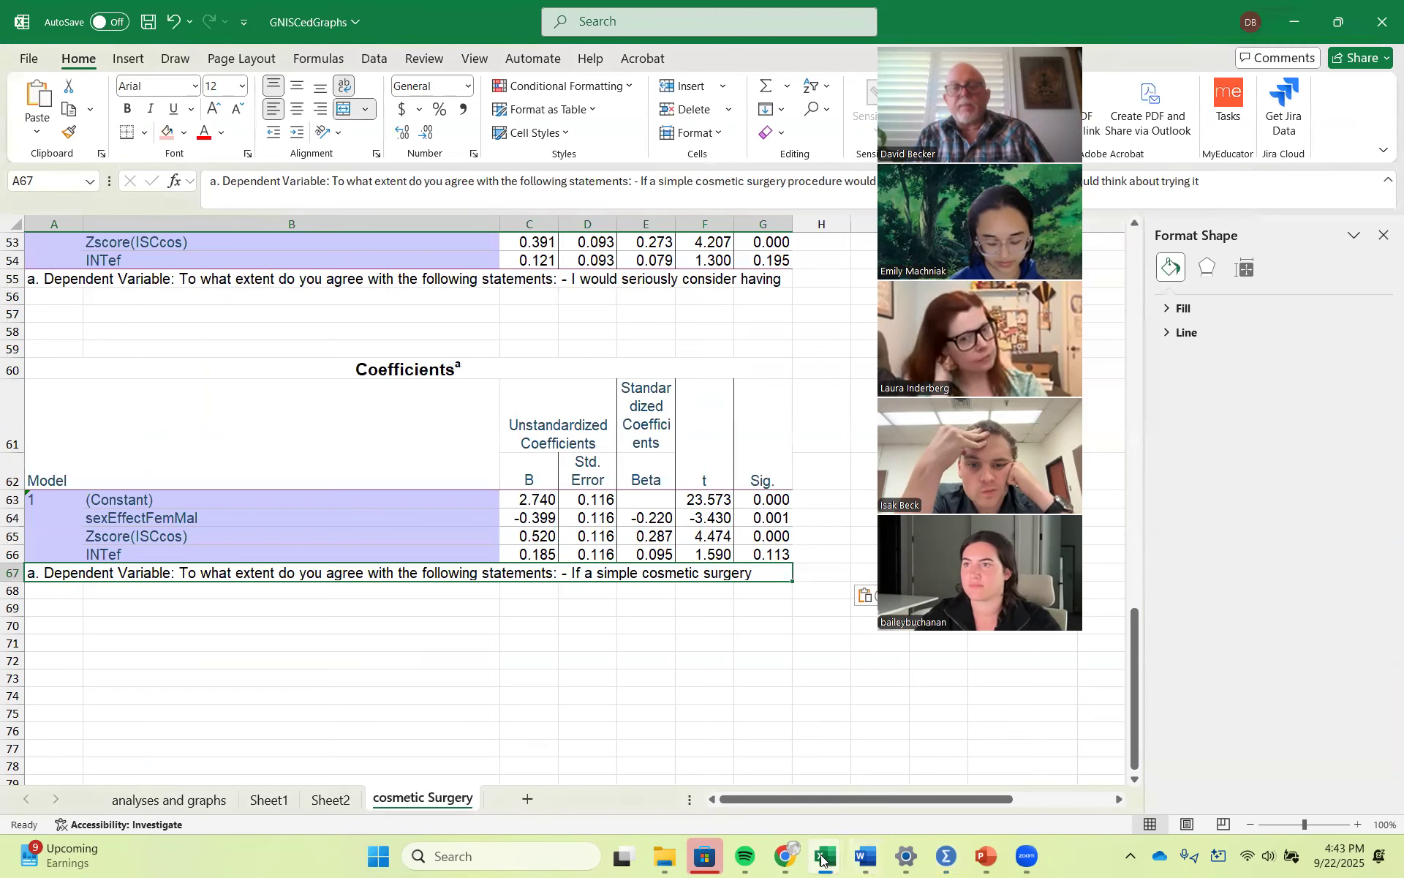
left_click(950, 859)
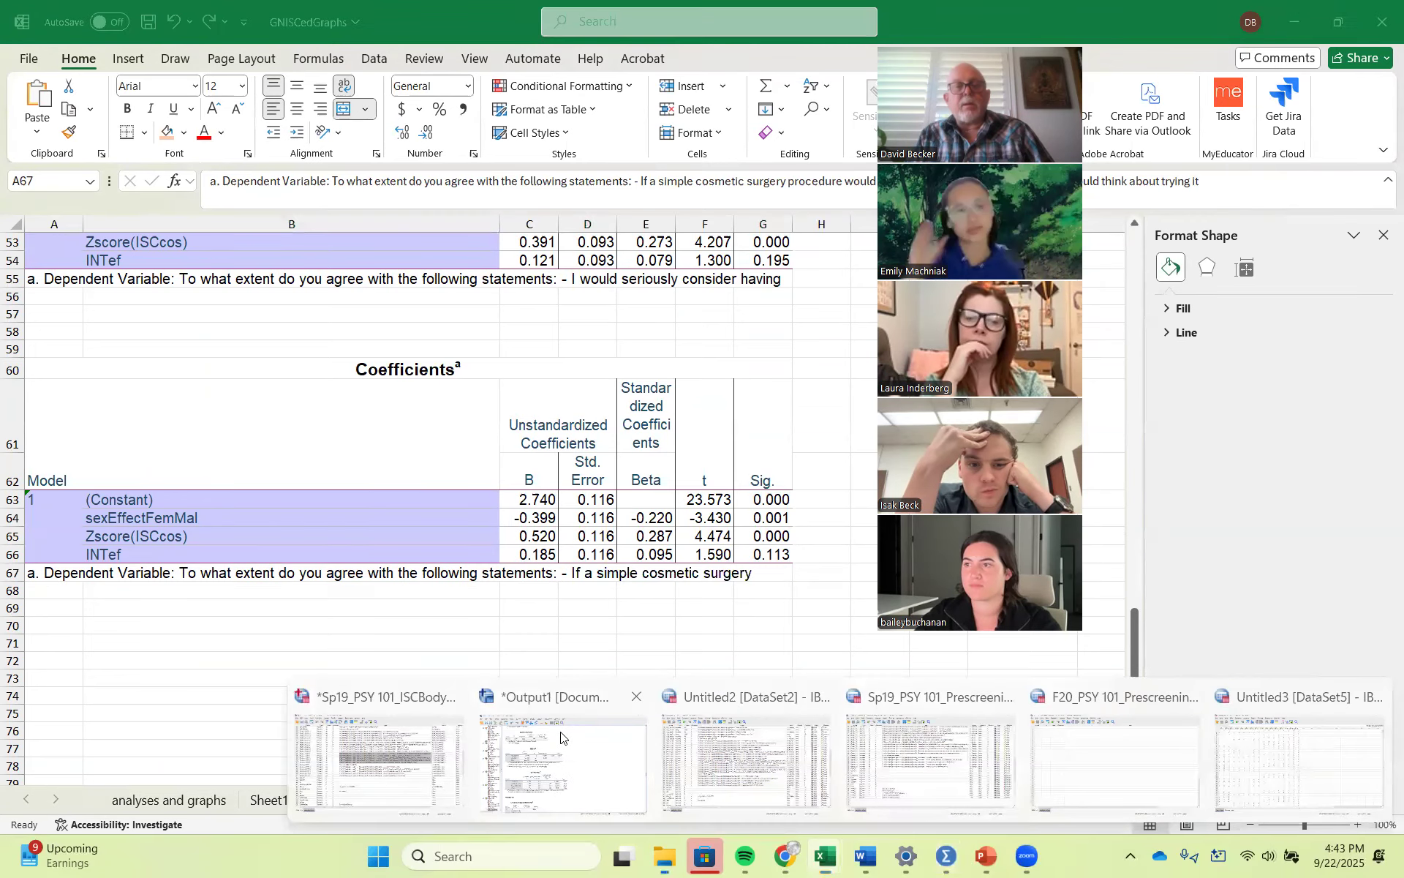
left_click_drag(1382, 489, 1382, 529)
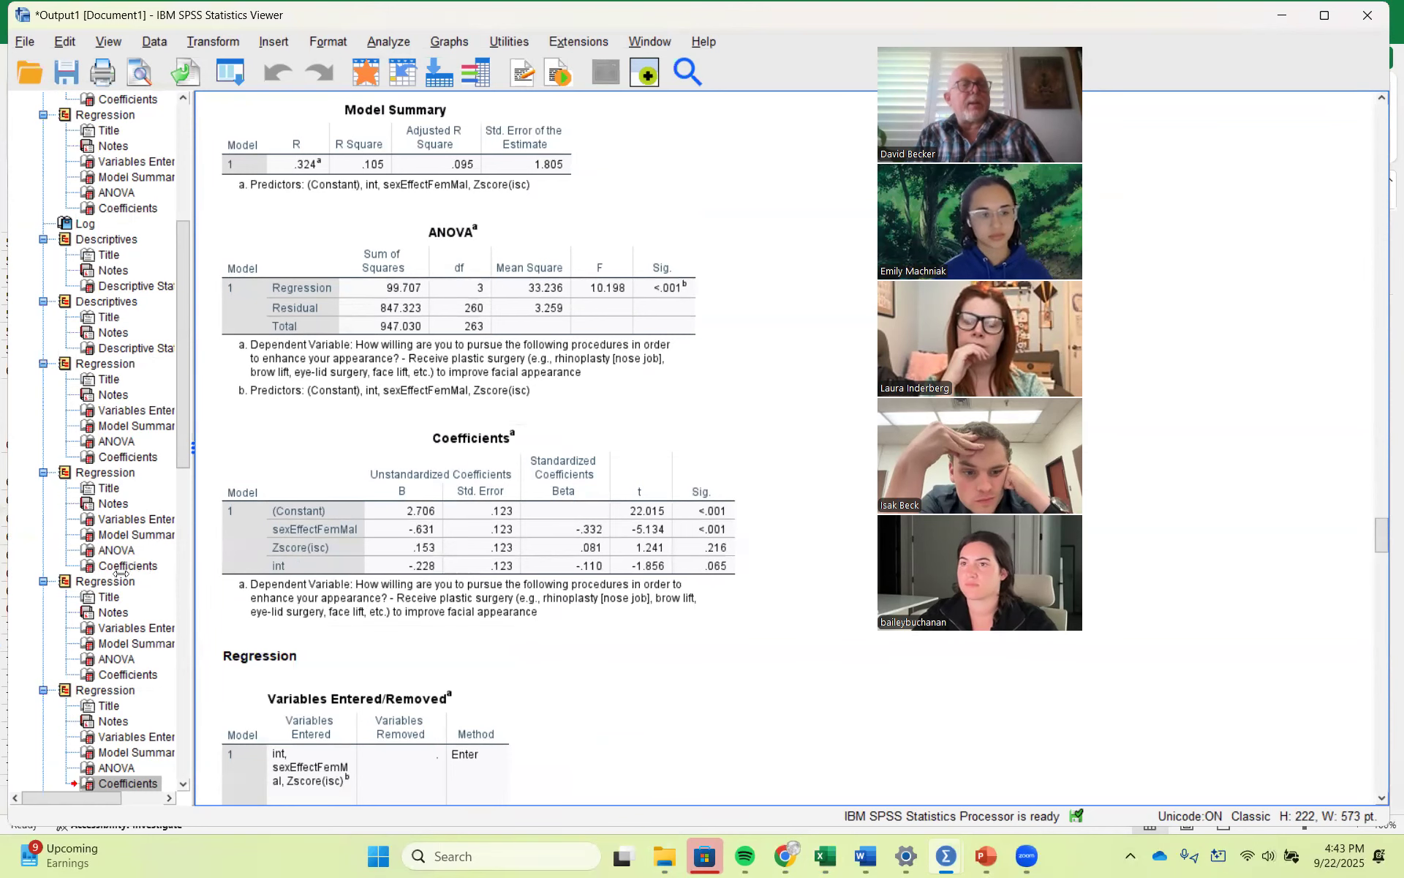
left_click(127, 674)
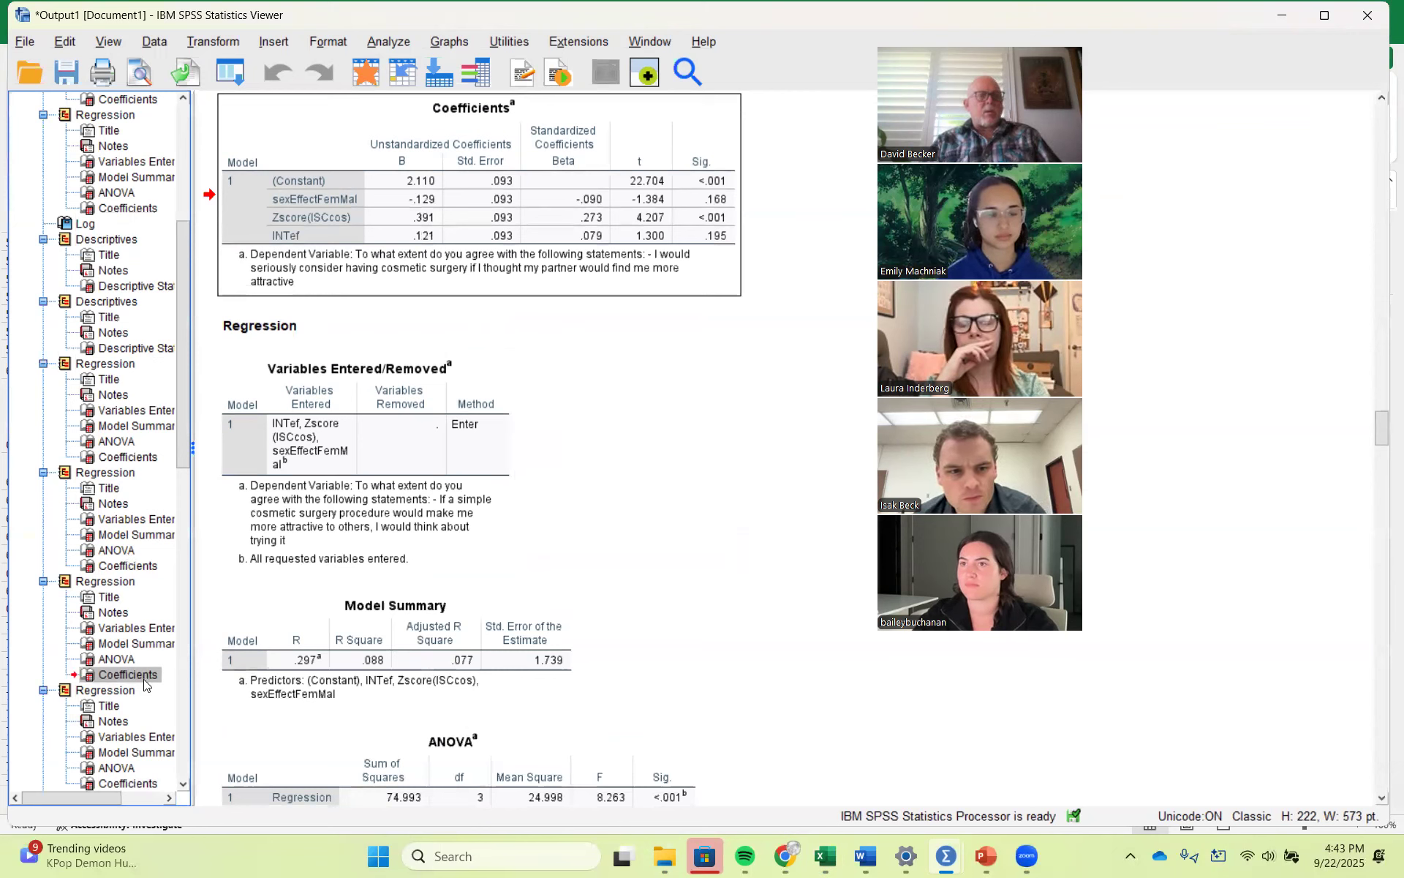
left_click(131, 783)
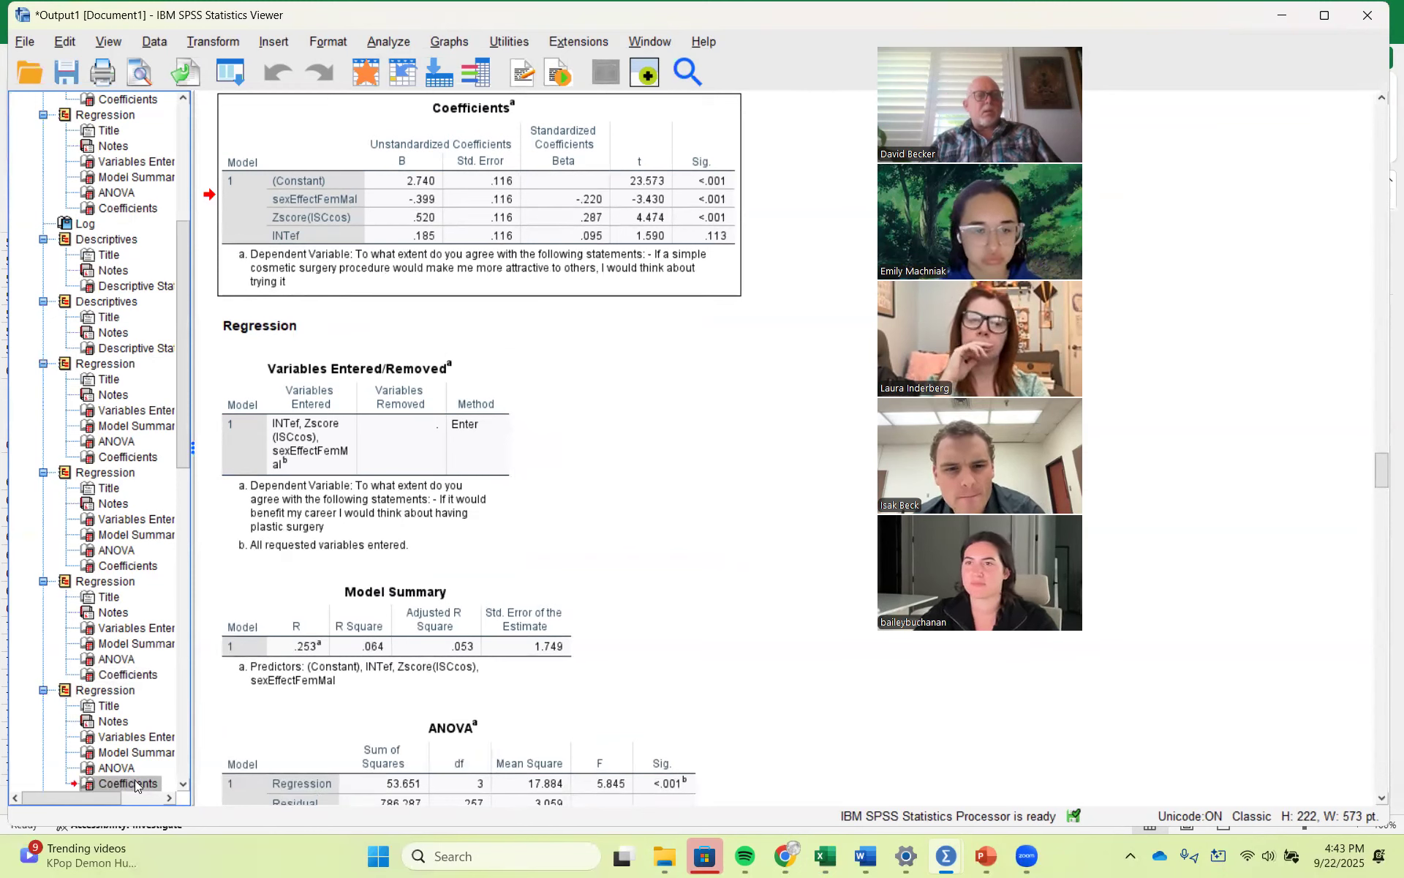
left_click(128, 457)
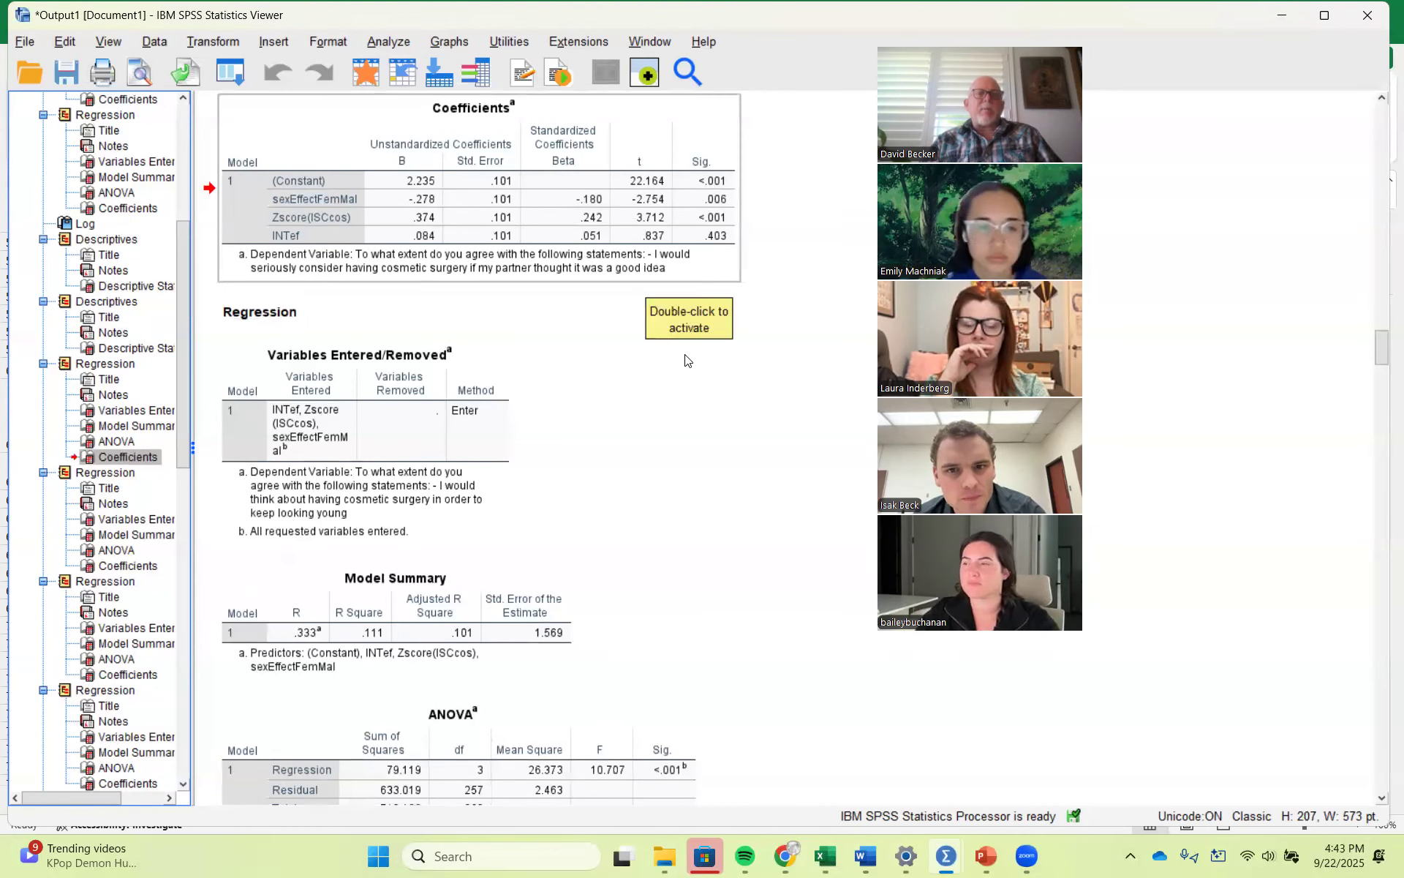
left_click(144, 571)
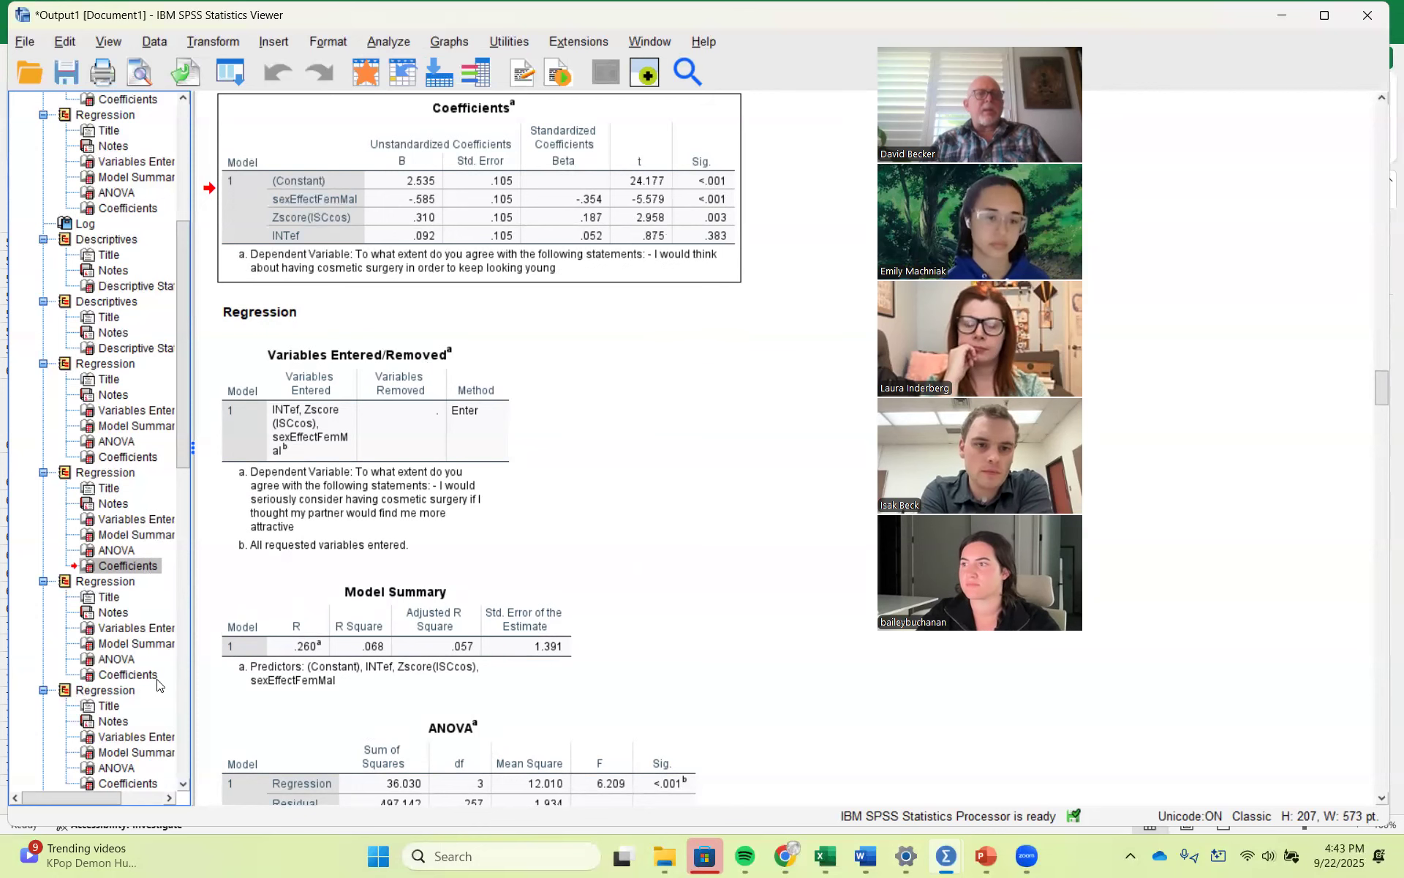
left_click(128, 674)
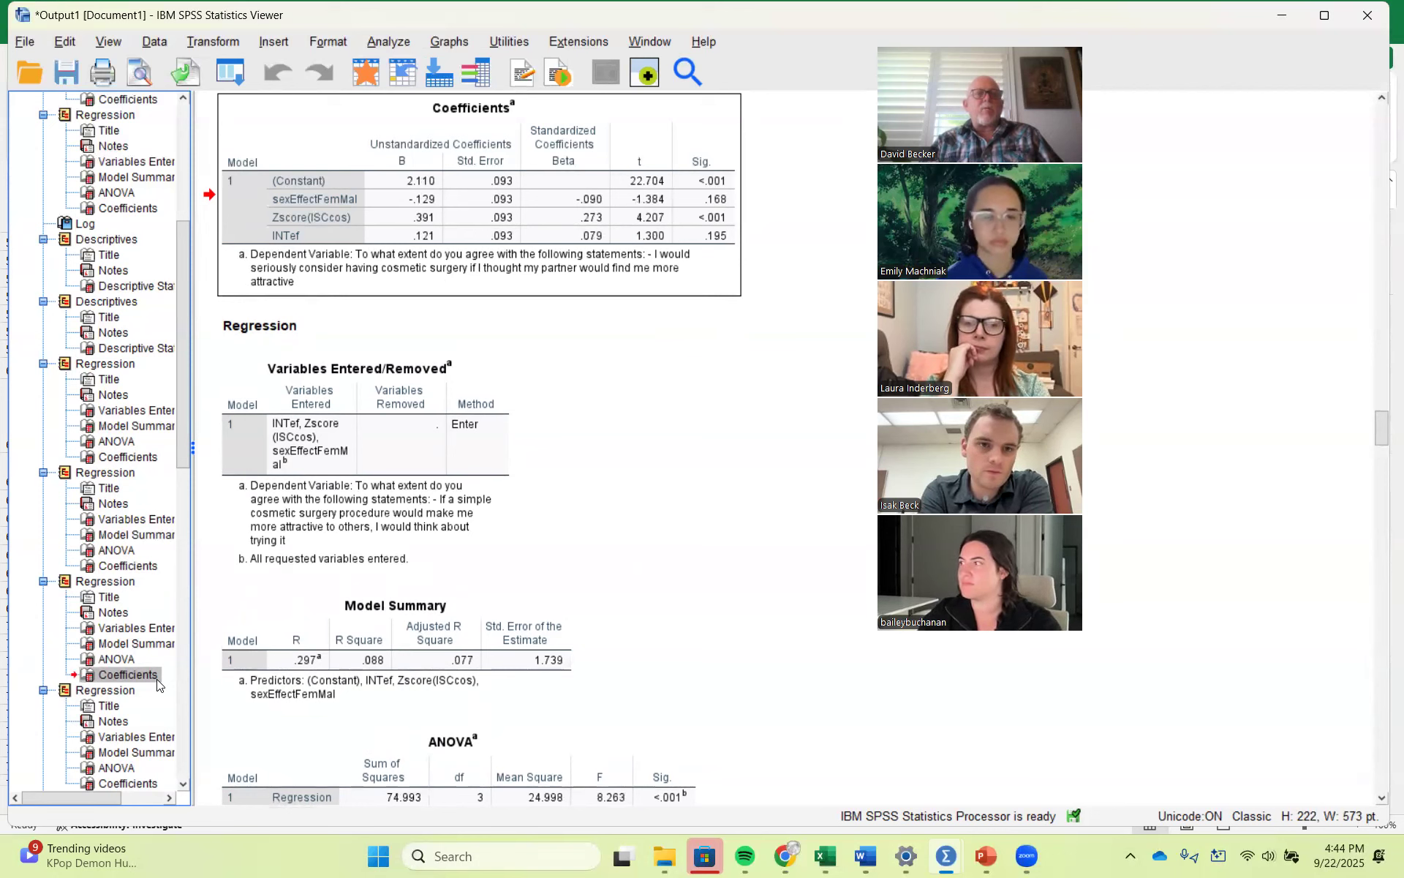
Step: Locate and copy the effect-coded Coefficients table for considering plastic surgery if it would benefit one's career
left_click(144, 784)
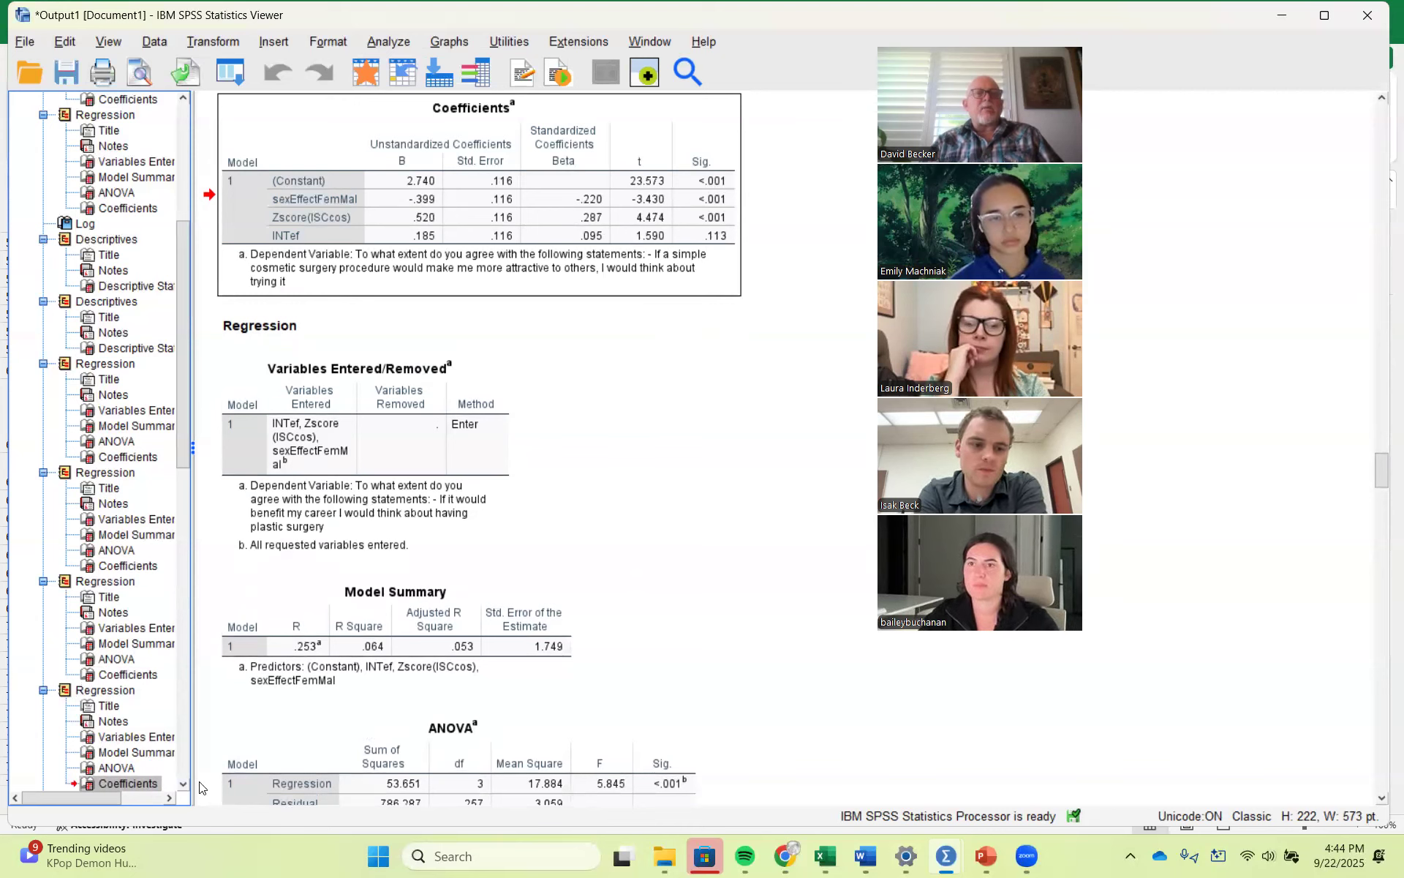
left_click(183, 784)
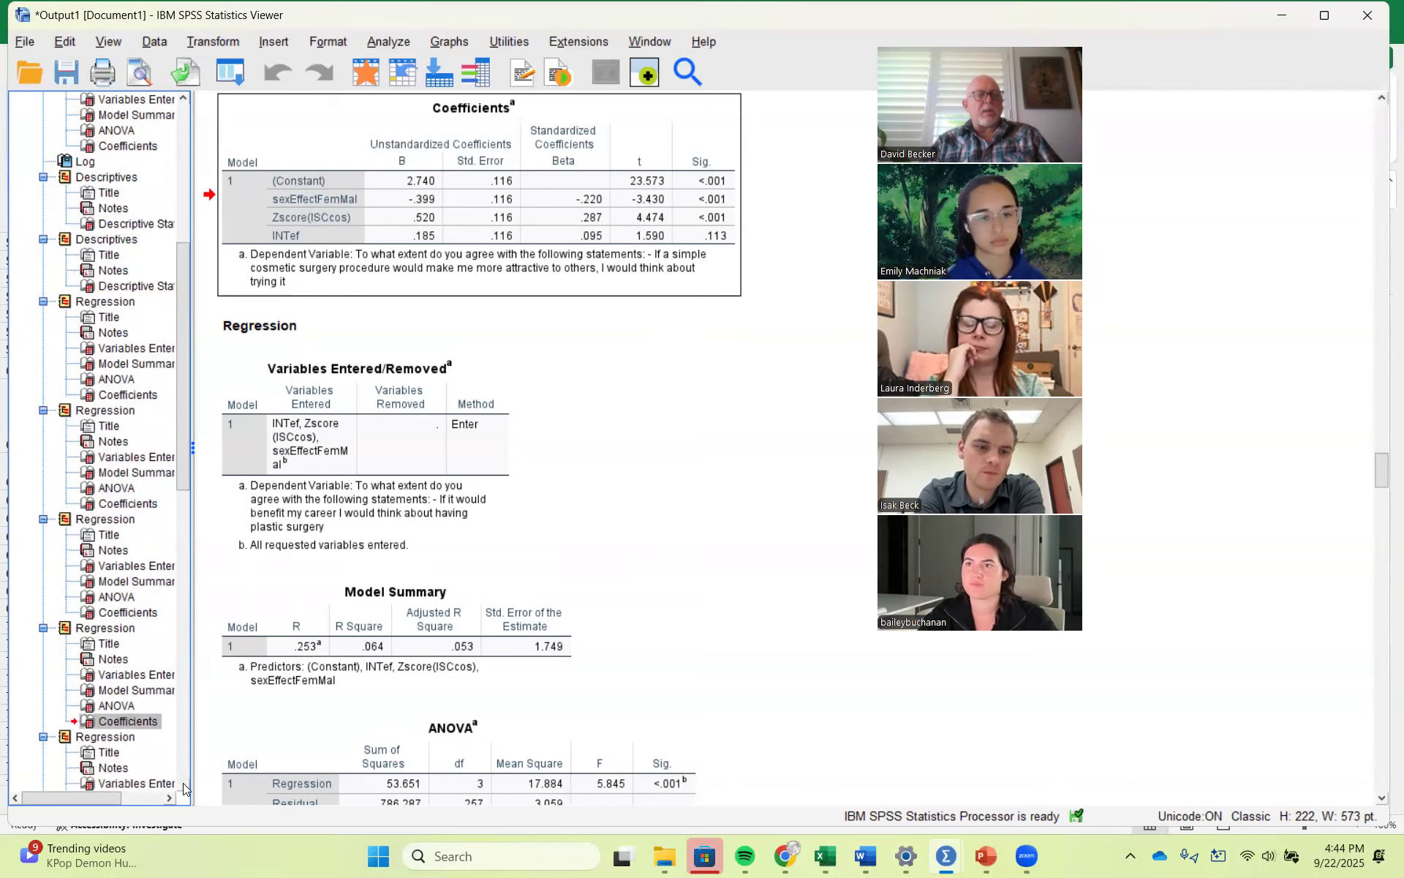
left_click(182, 784)
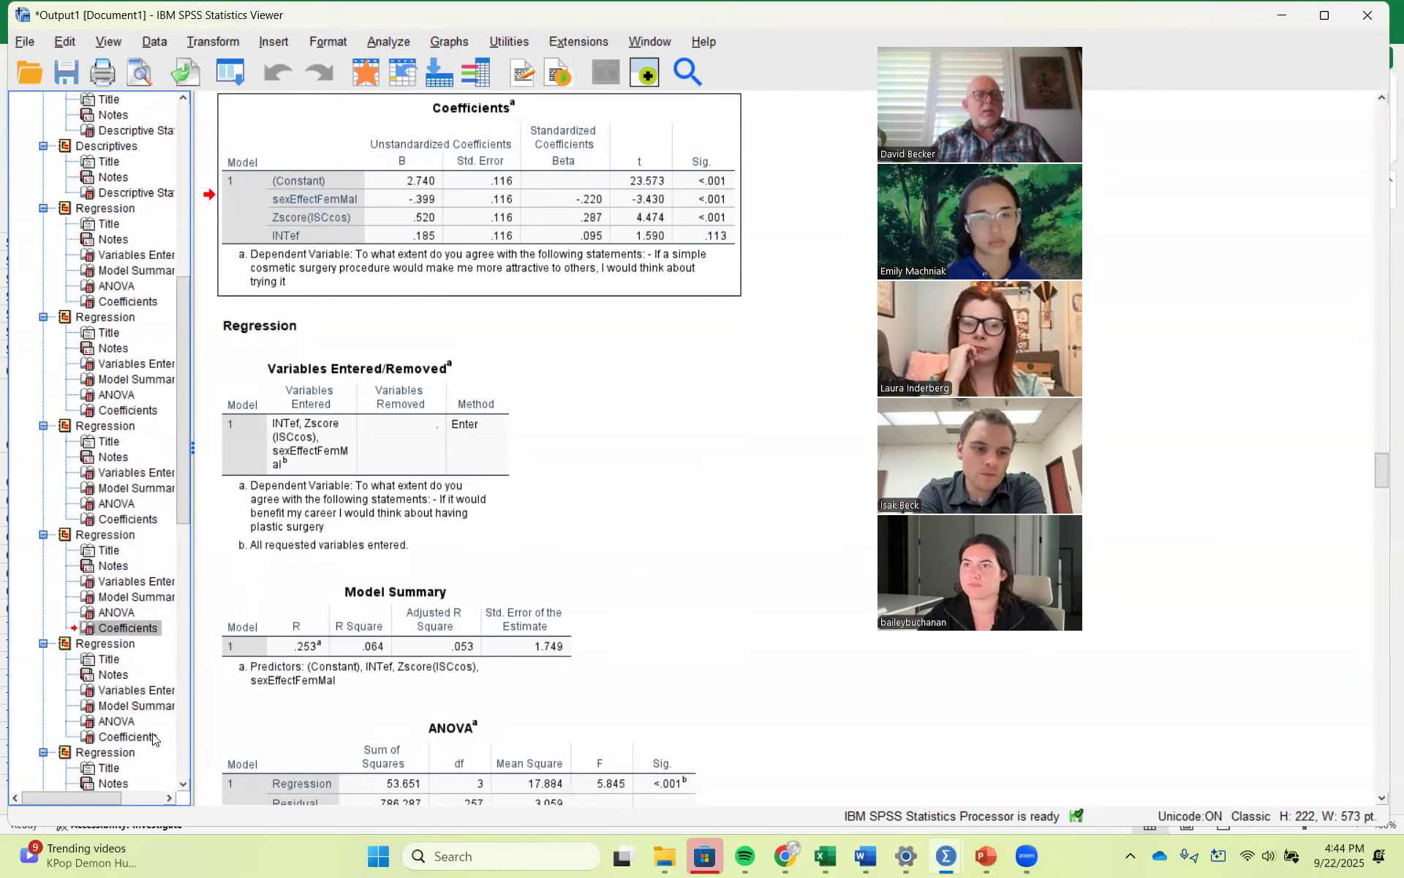
left_click(126, 737)
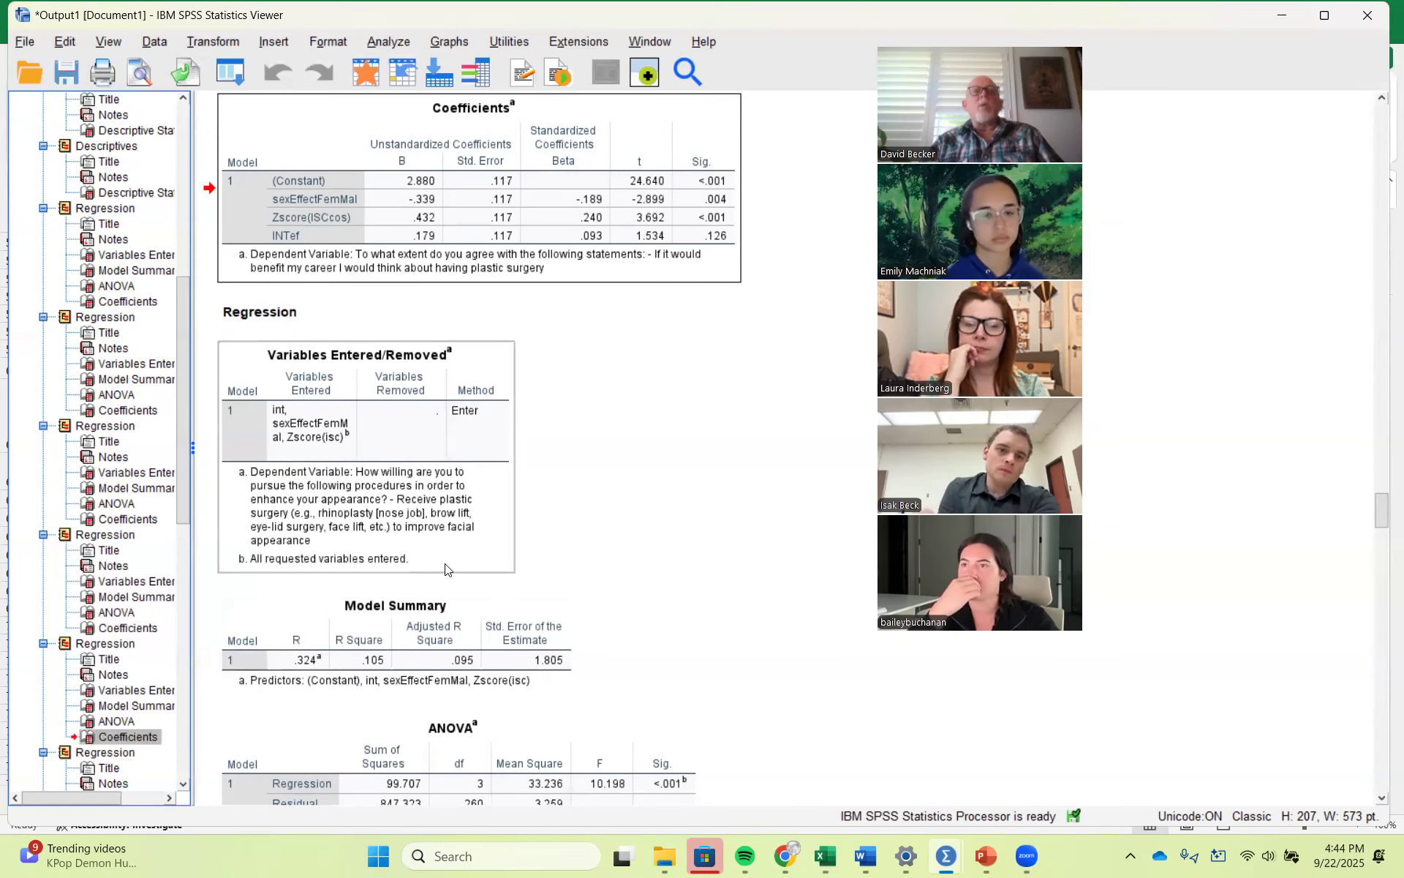
left_click(676, 251)
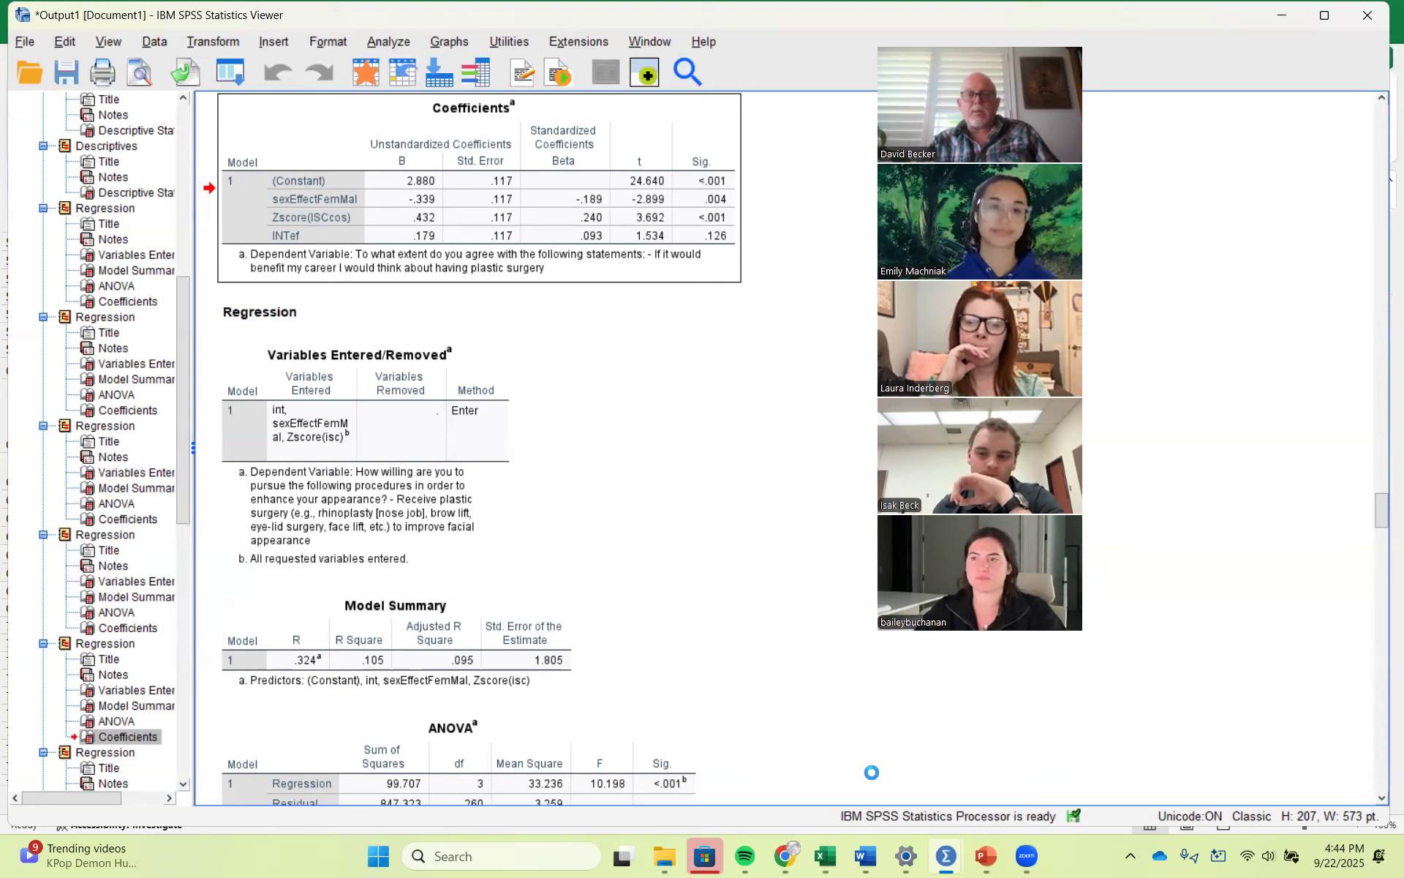
Step: Switch to the GNISCedGraphs workbook in Excel and paste the career-benefit Coefficients table at A72 of the cosmetic Surgery sheet
left_click(831, 856)
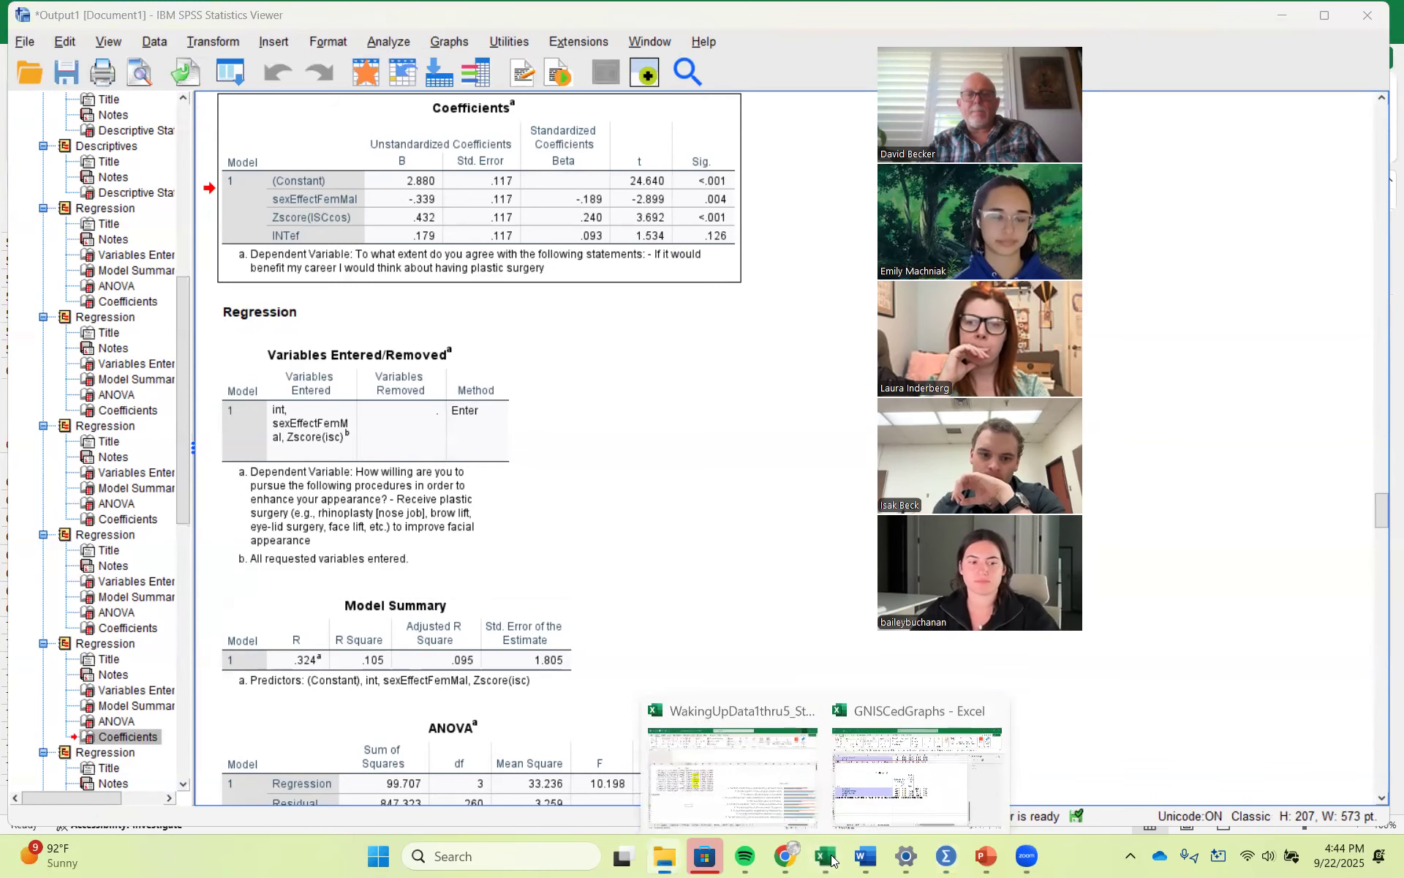
left_click(917, 771)
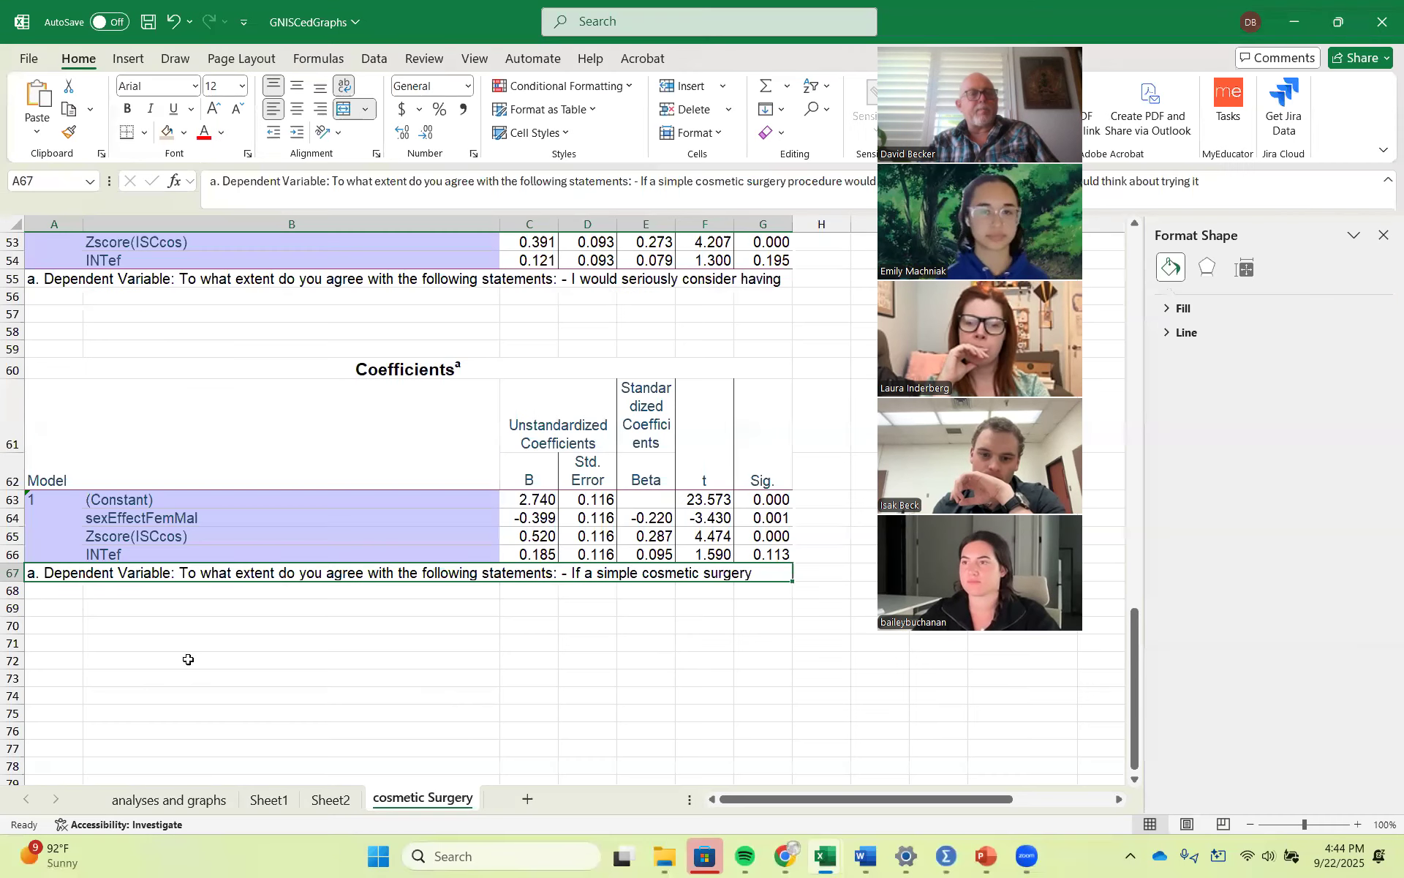
left_click(58, 660)
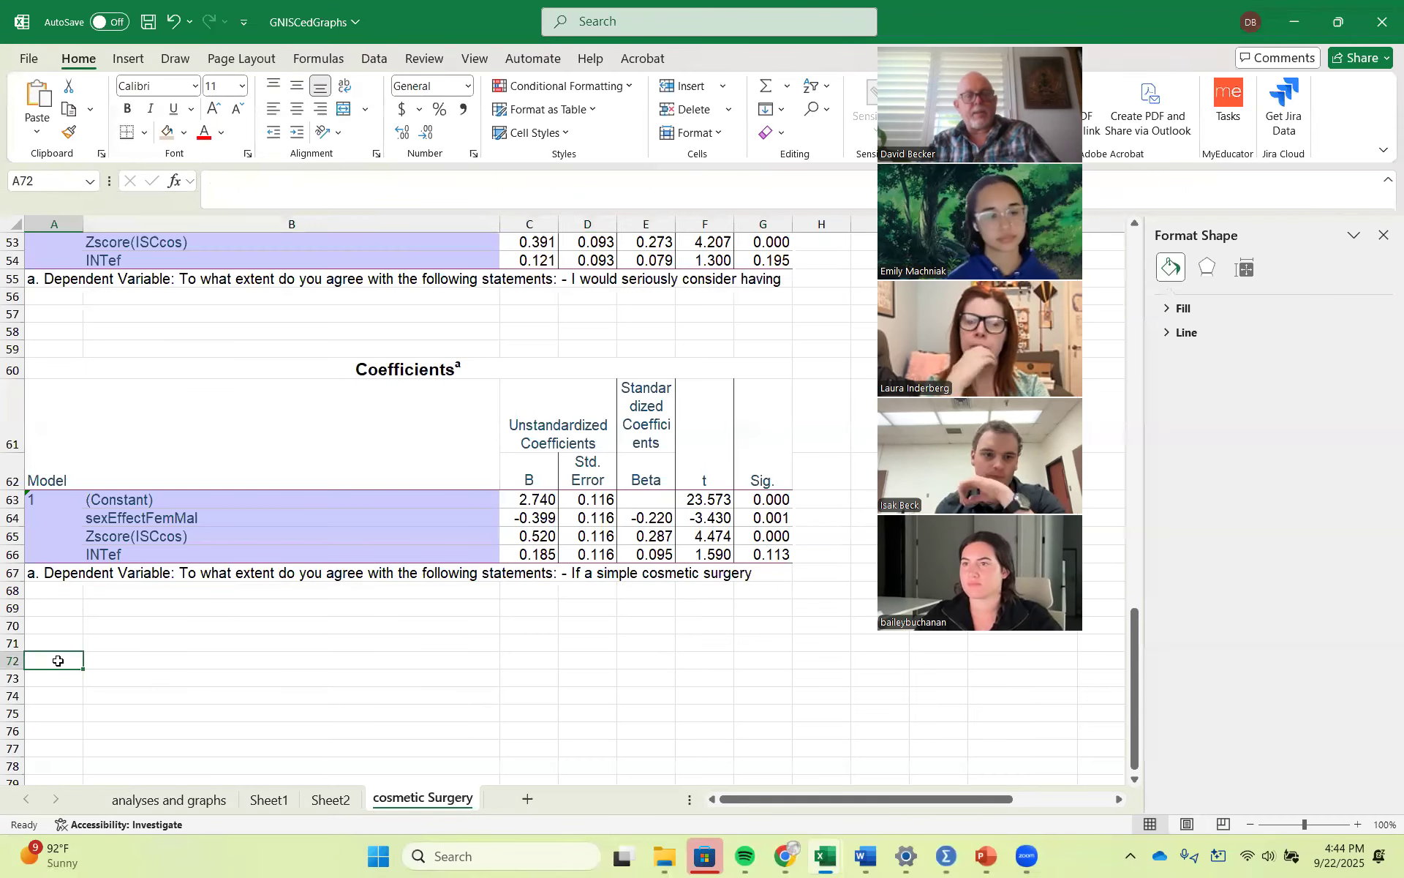
key("ctrl+v")
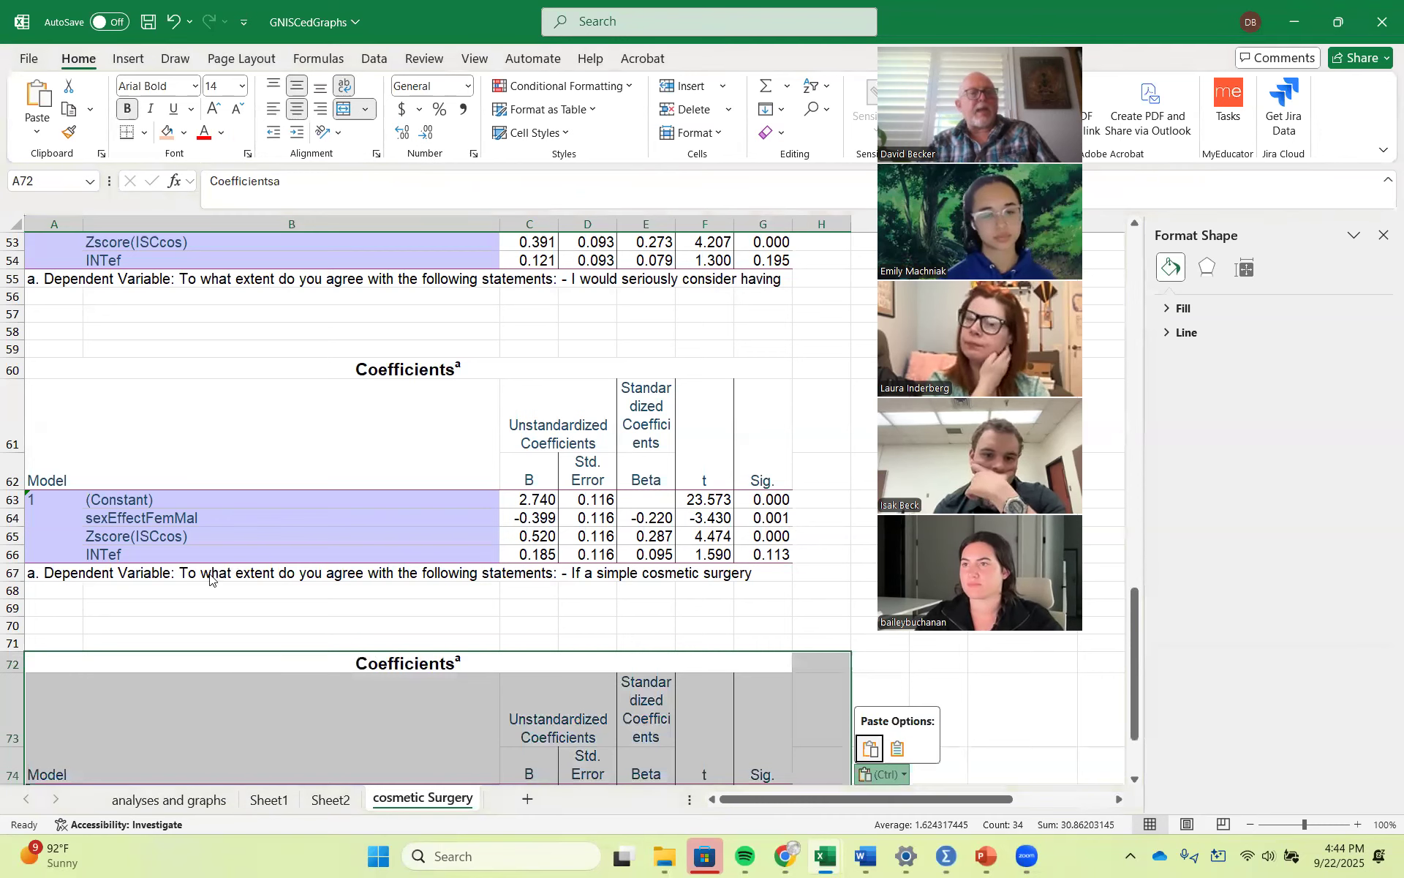
Step: Read the full dependent variable footnote of the simple-procedure table in A67, moving the video call thumbnails off its text
left_click(36, 569)
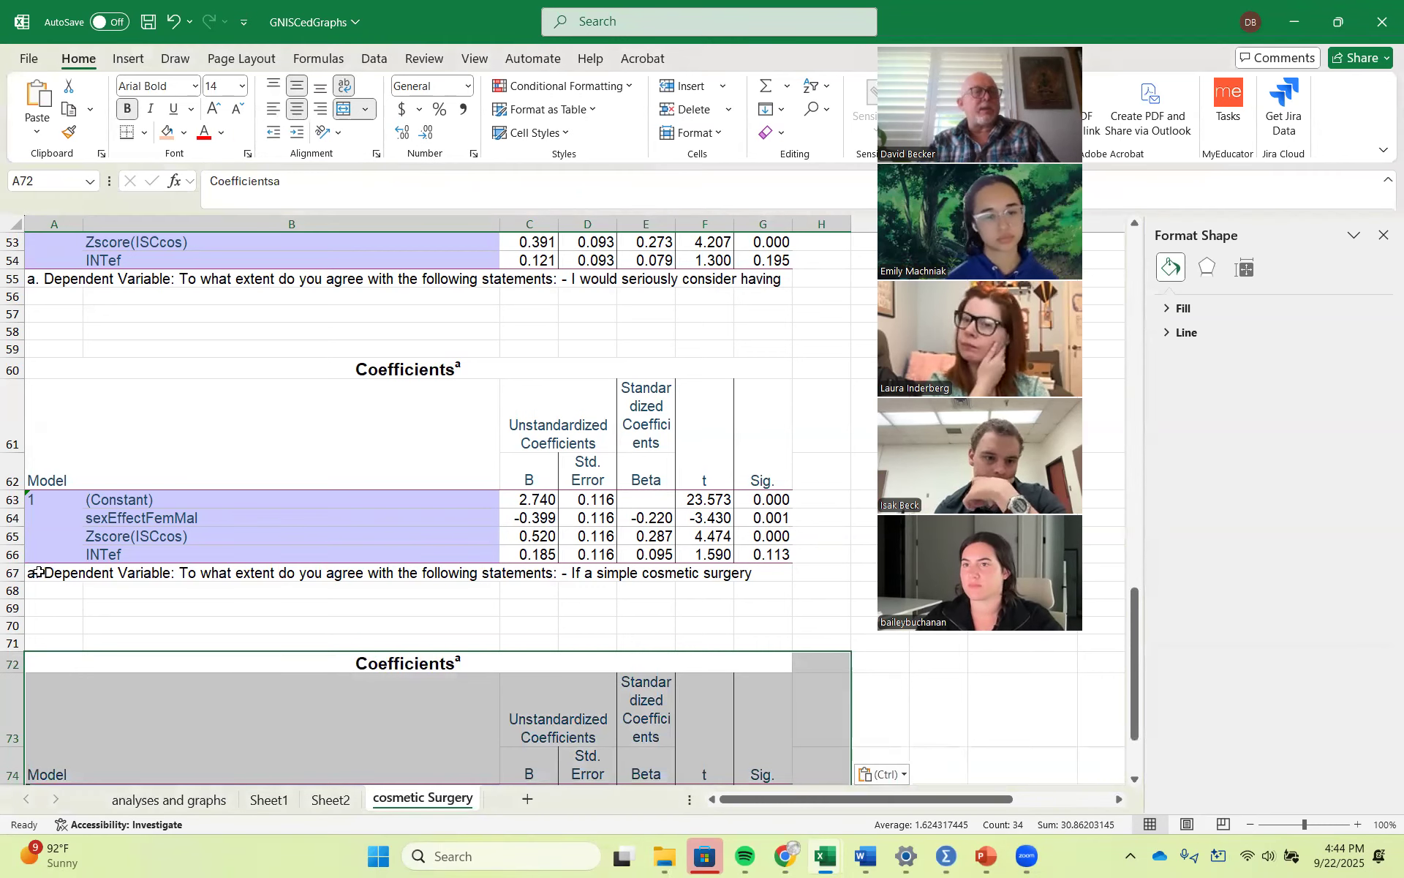
left_click(38, 573)
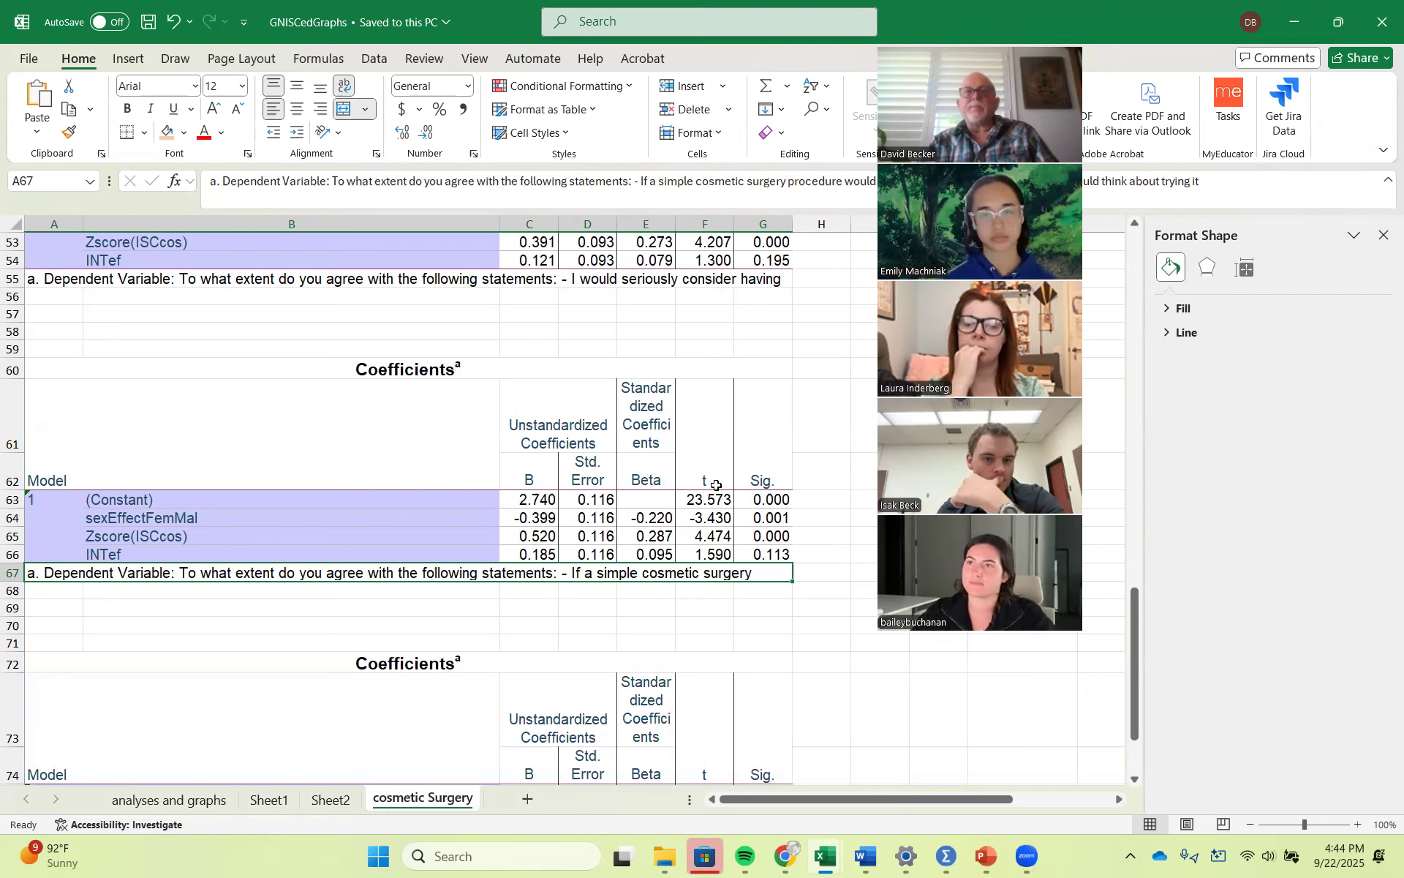
left_click_drag(1024, 51, 1105, 63)
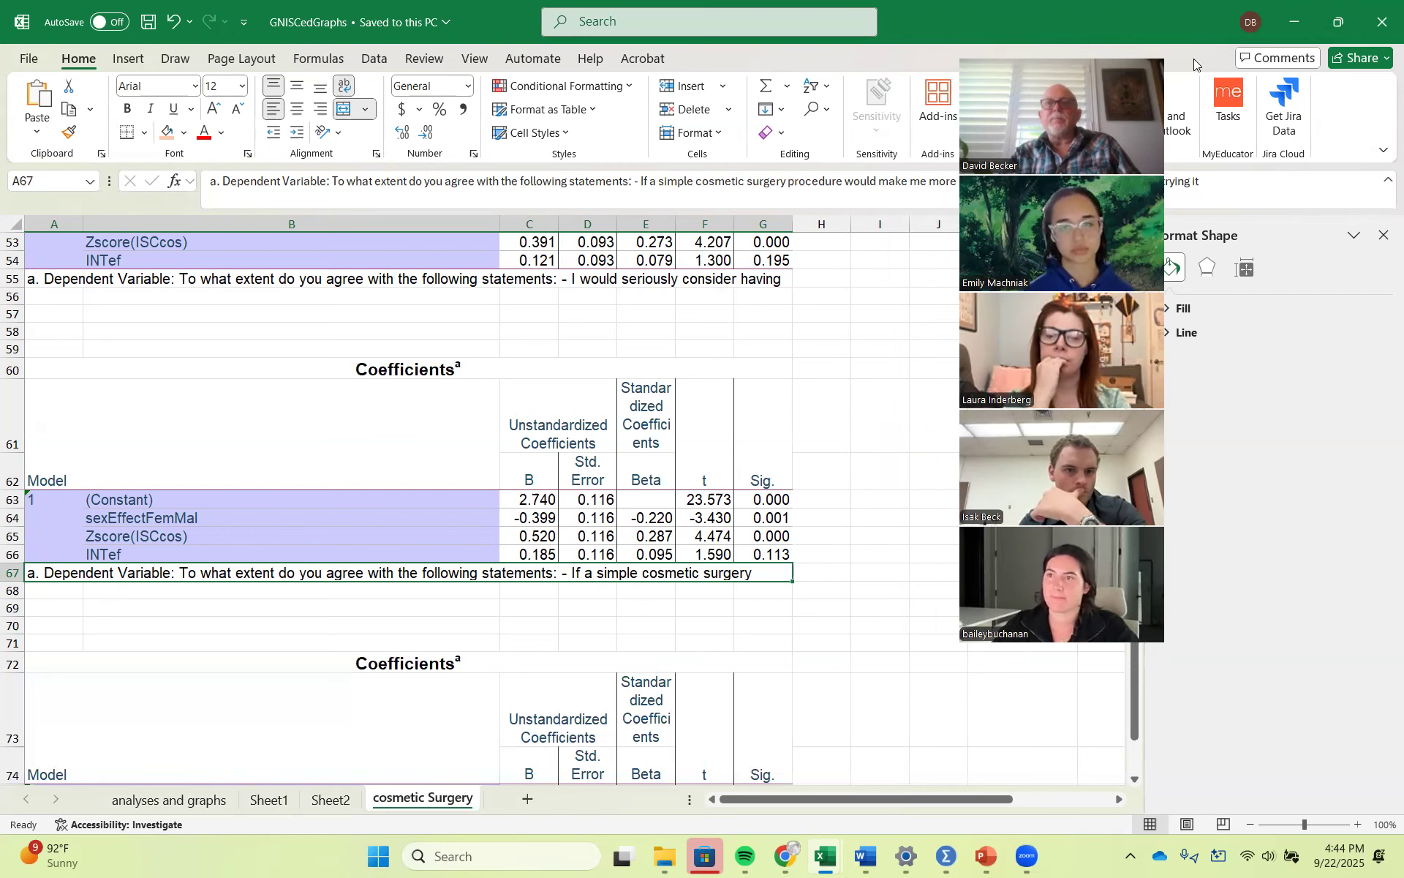